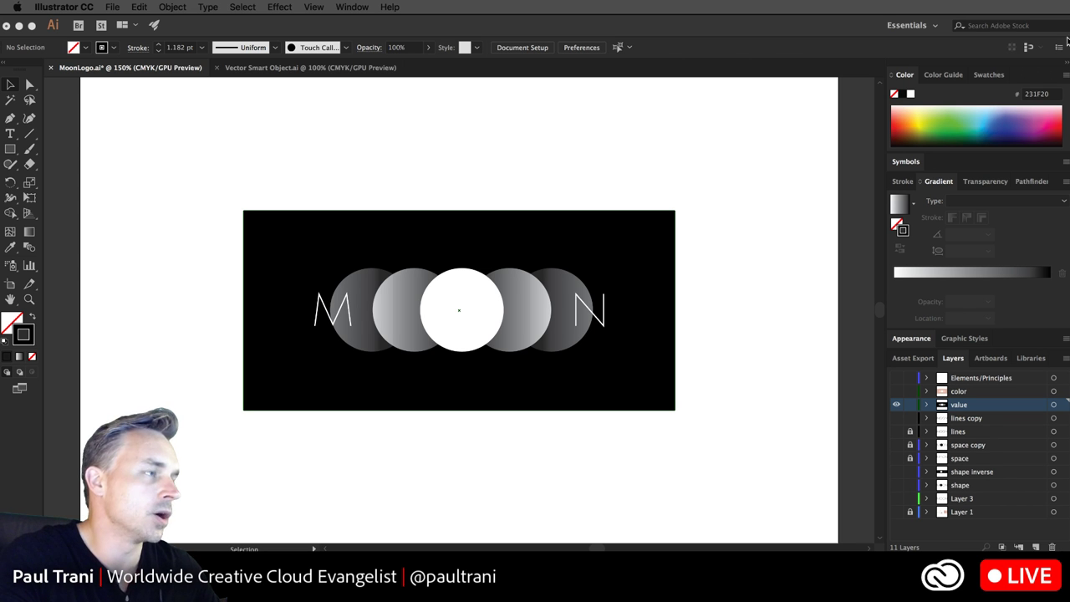
# - Show the lines copy layer in place of the value layer and move its whole MOON line lettering down the artboard
pyautogui.click(478, 145)
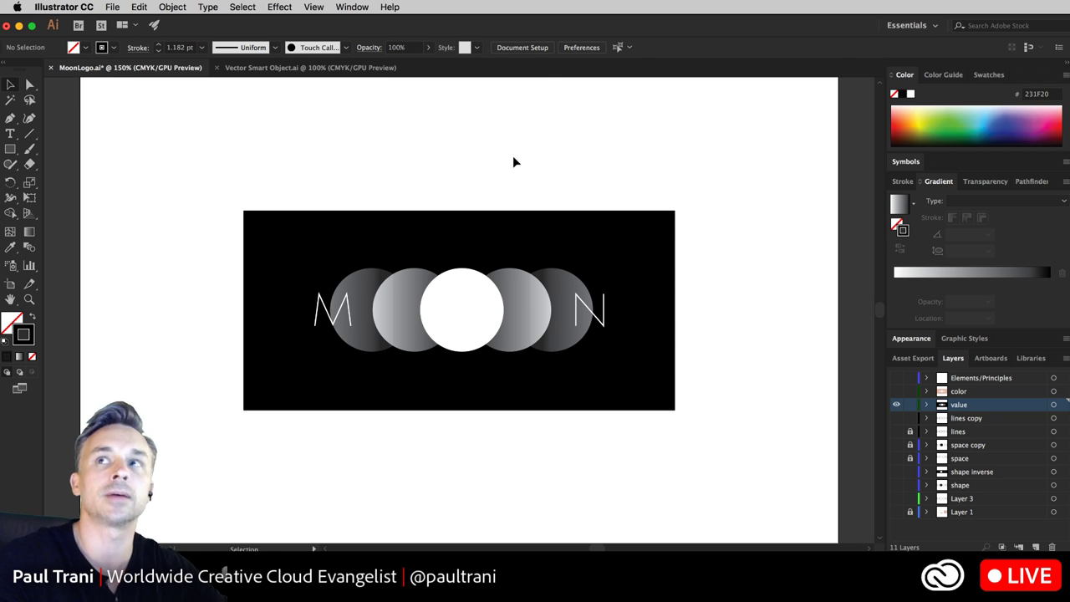
pyautogui.press('super+equal')
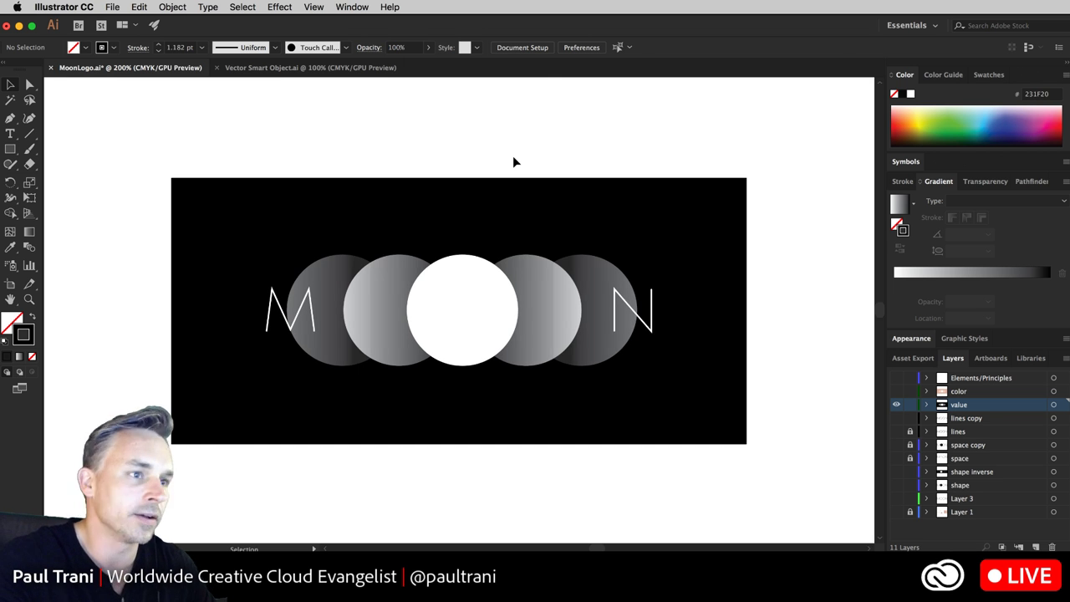
pyautogui.click(896, 417)
pyautogui.click(896, 405)
pyautogui.click(947, 423)
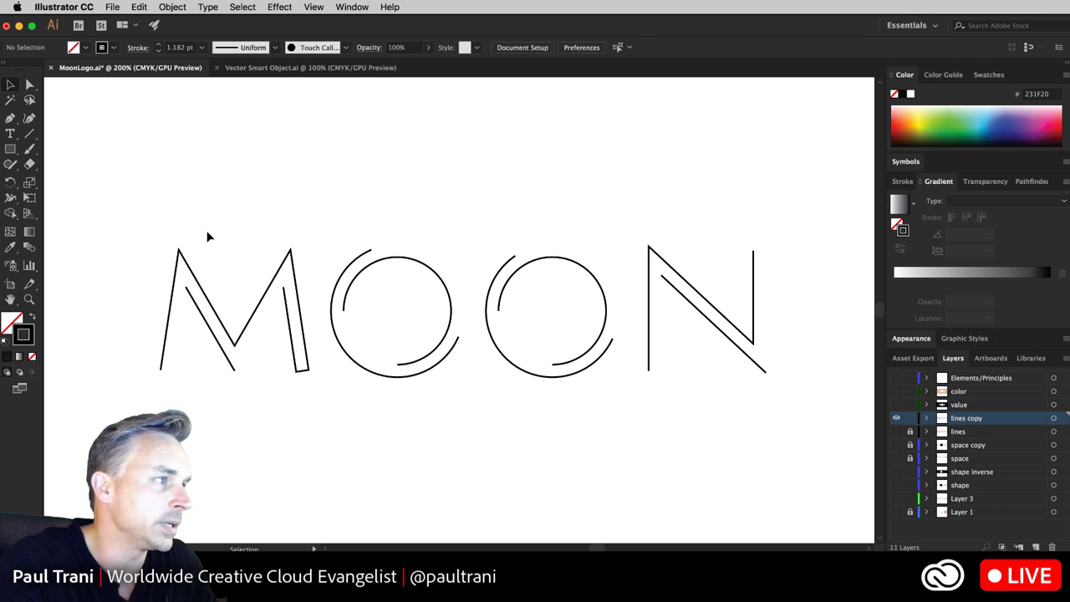
pyautogui.moveTo(138, 224); pyautogui.dragTo(705, 366)
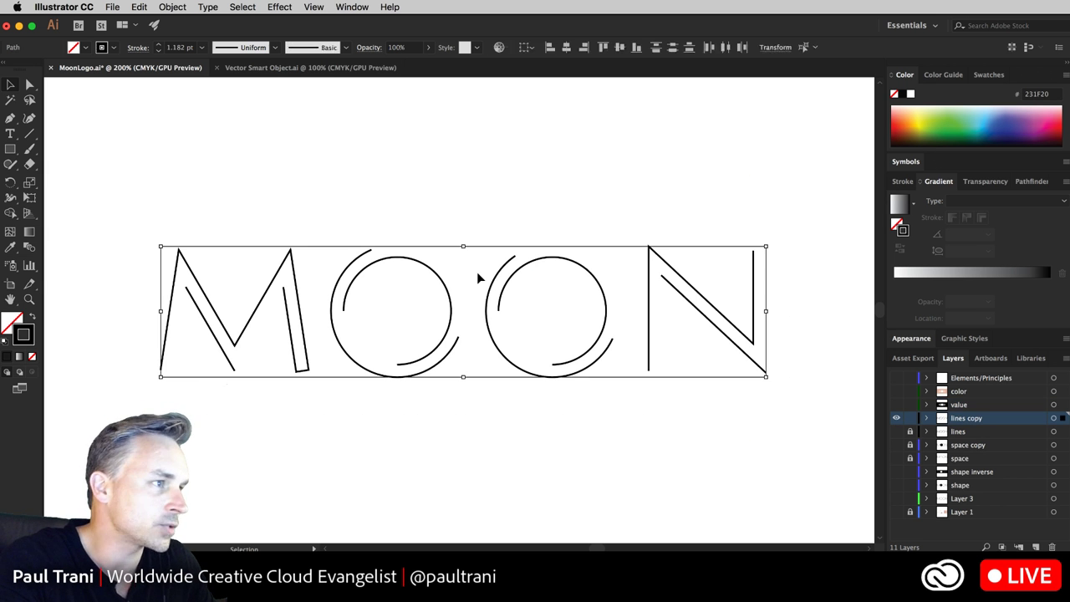
pyautogui.moveTo(492, 280); pyautogui.dragTo(492, 411)
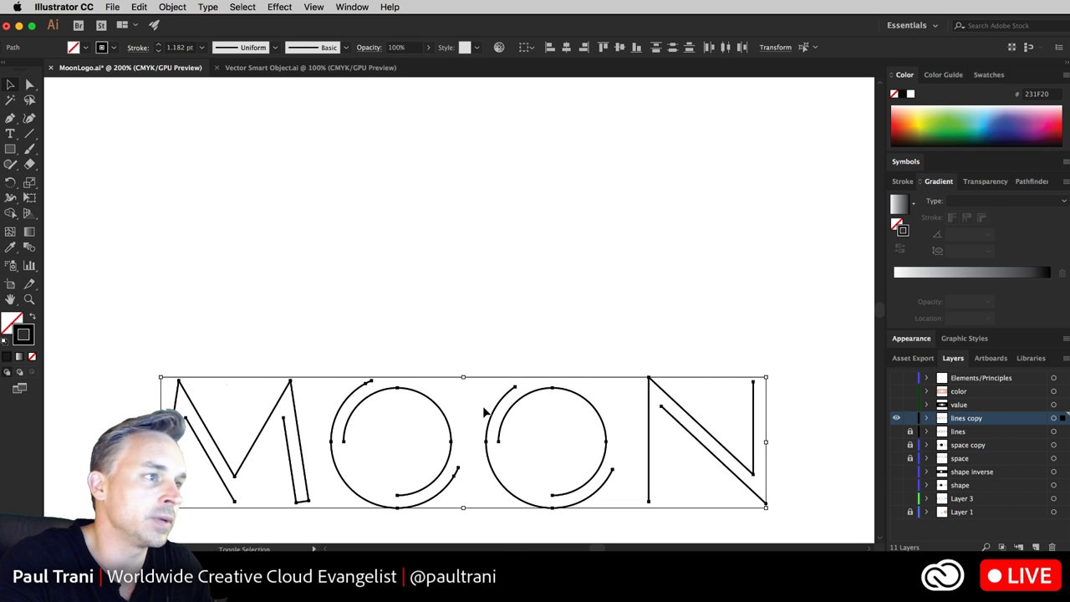
# - Show the value layer again and move its black moon-phase logo up, above the MOON line lettering
pyautogui.click(896, 405)
pyautogui.click(965, 406)
pyautogui.moveTo(126, 156); pyautogui.dragTo(805, 338)
pyautogui.moveTo(471, 309); pyautogui.dragTo(455, 194)
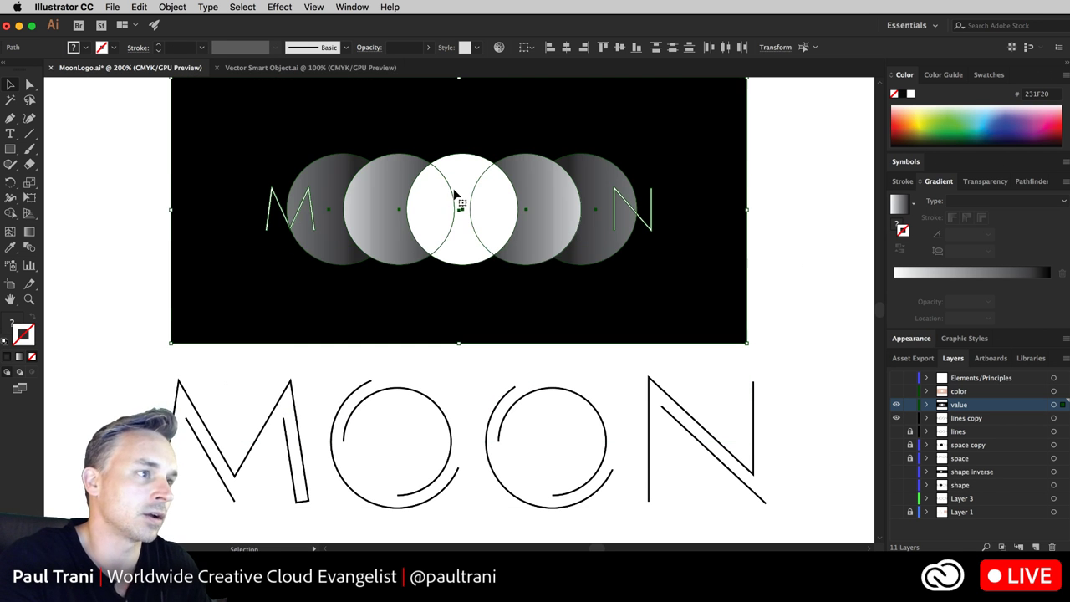
pyautogui.click(103, 214)
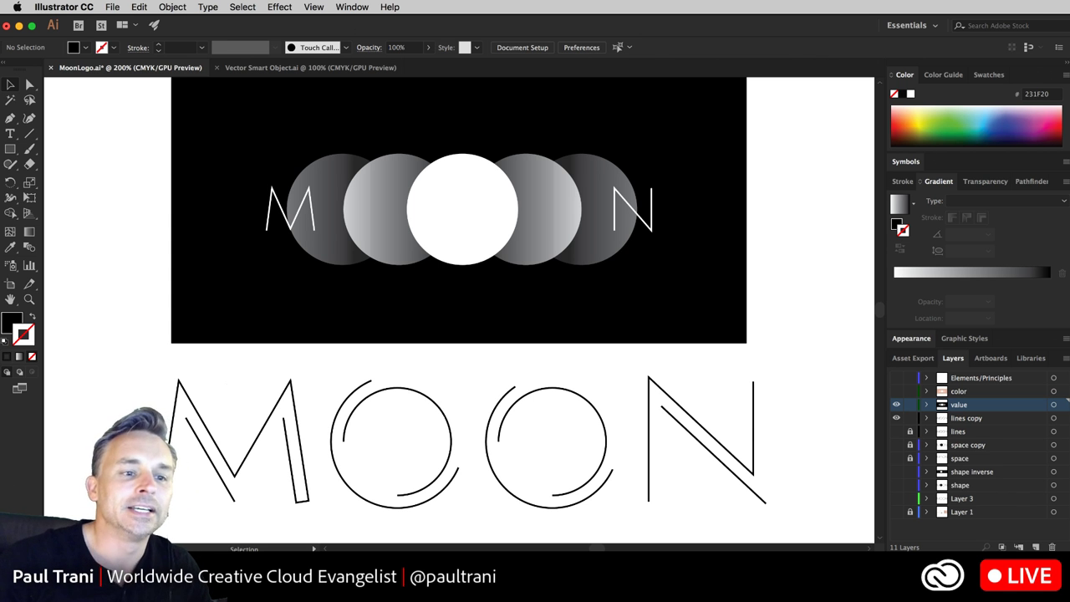
# - Examine the MOON line lettering up close below the black moon-phase logo
pyautogui.press('super+Tab')
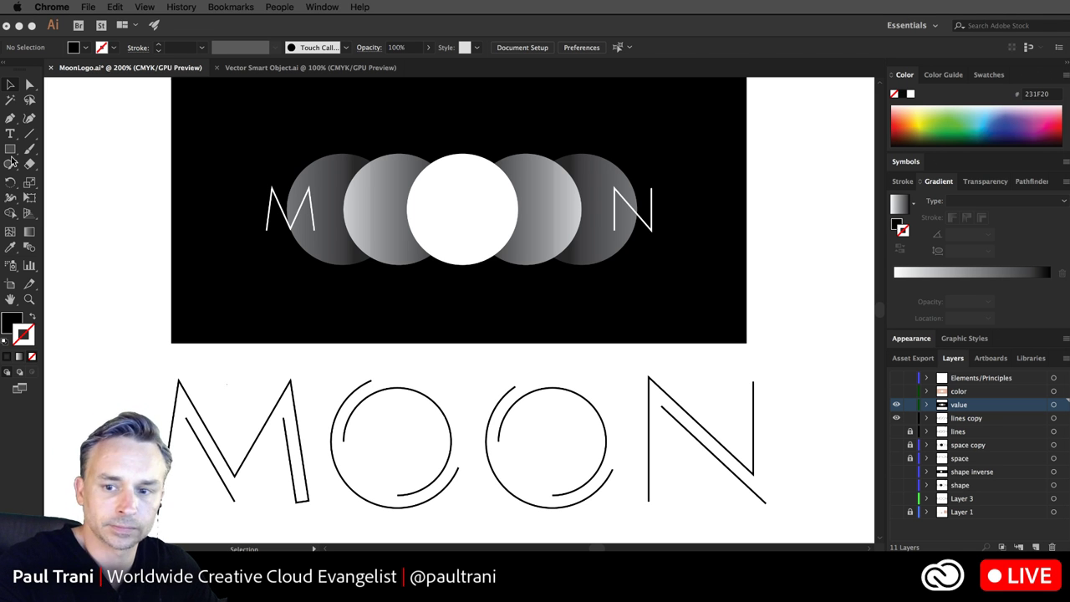
pyautogui.click(90, 227)
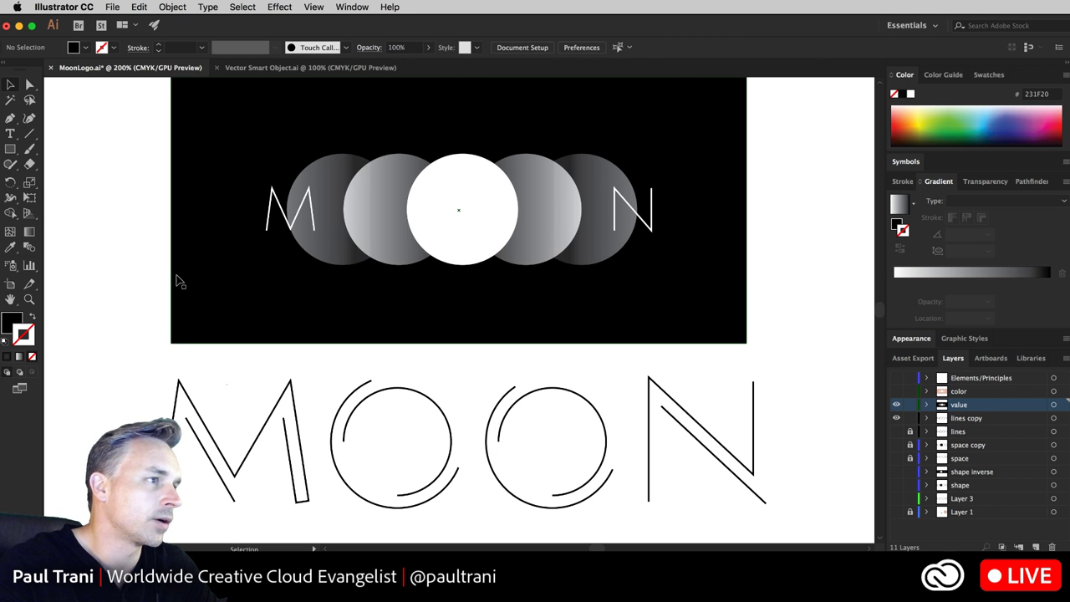
pyautogui.scroll(-5, 167, 282)
pyautogui.scroll(6, 154, 335)
pyautogui.scroll(-2, 150, 397)
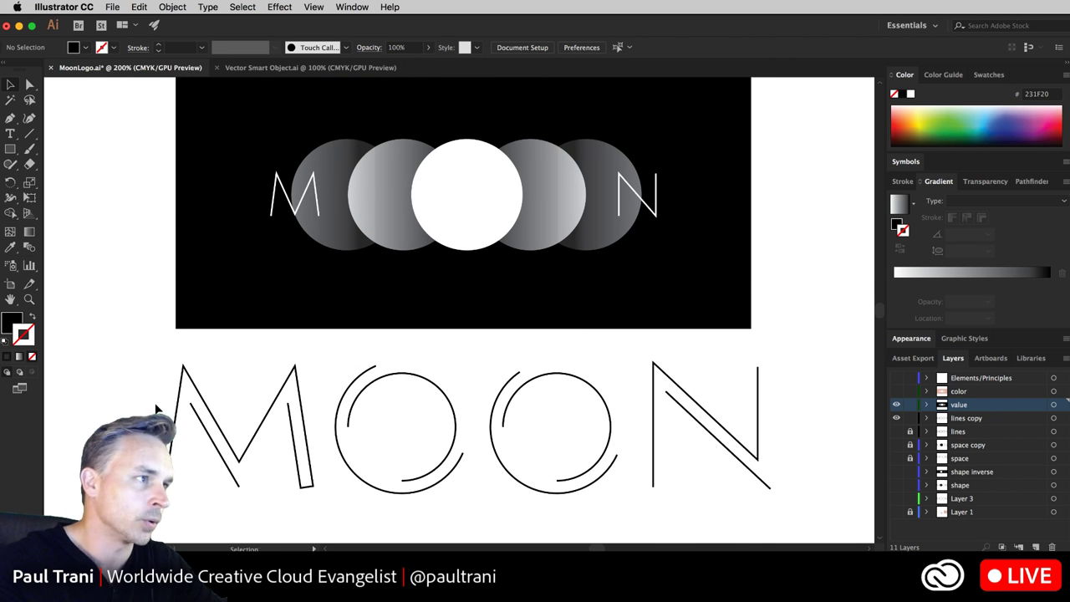
pyautogui.press('super+equal')
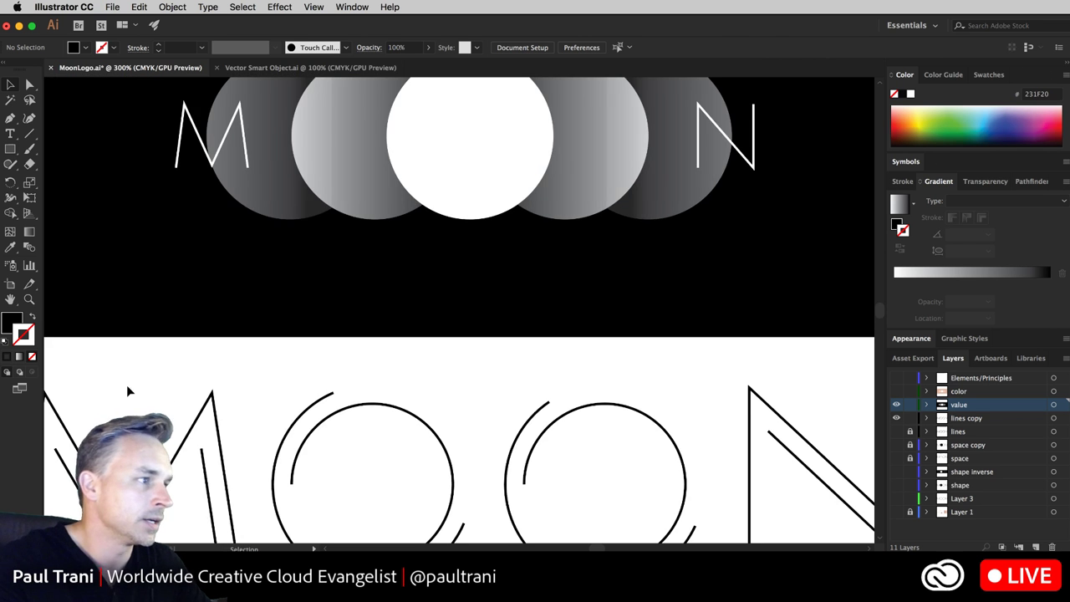
pyautogui.scroll(-8, 126, 384)
pyautogui.scroll(3, 284, 131)
pyautogui.scroll(-2, 292, 232)
pyautogui.hscroll(-2, 291, 232)
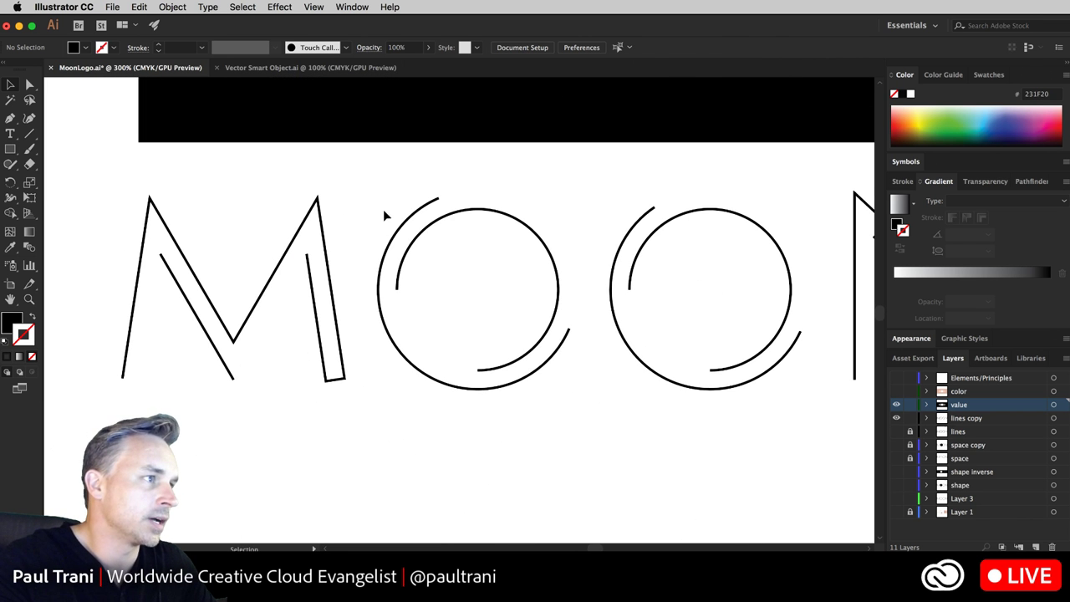
# - Try moving the inner arc of the first O away from the letter, and undo the move
pyautogui.click(399, 238)
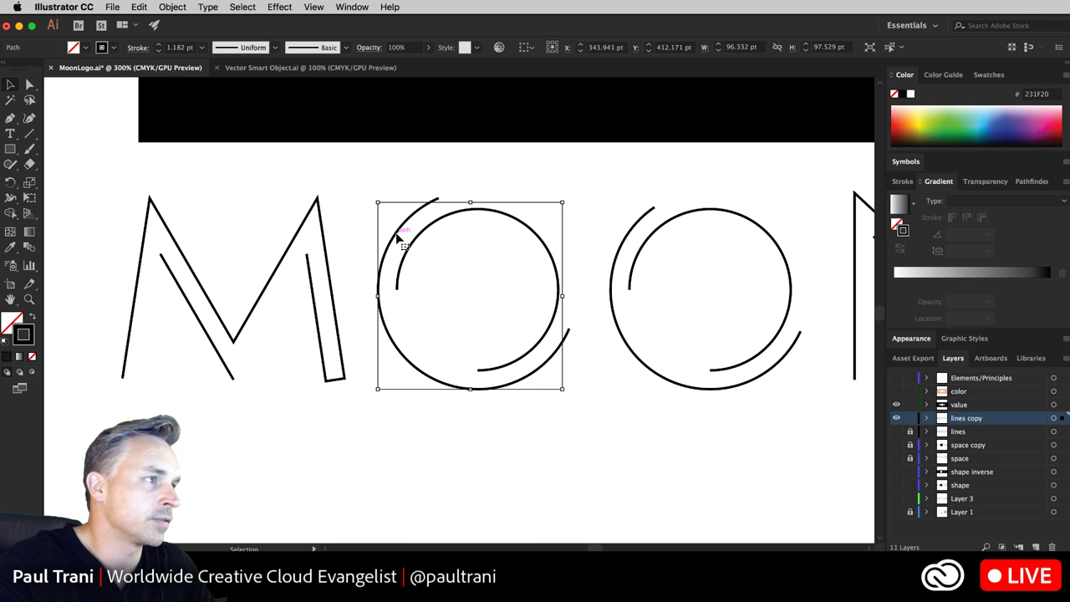
pyautogui.moveTo(424, 240); pyautogui.dragTo(589, 171)
pyautogui.press('a')
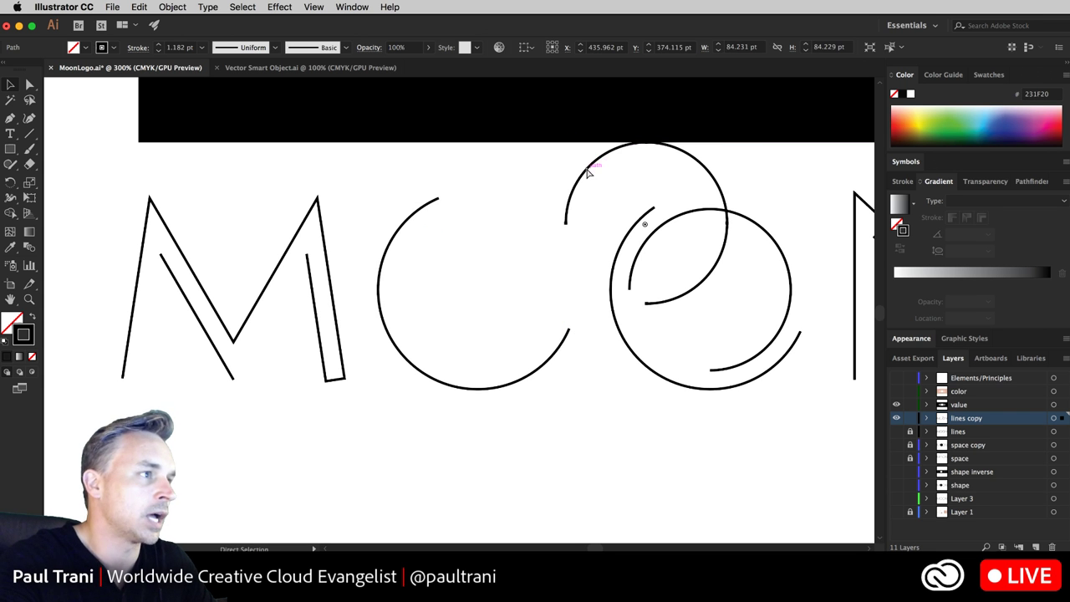
pyautogui.press('super+z')
pyautogui.press('super+shift+a')
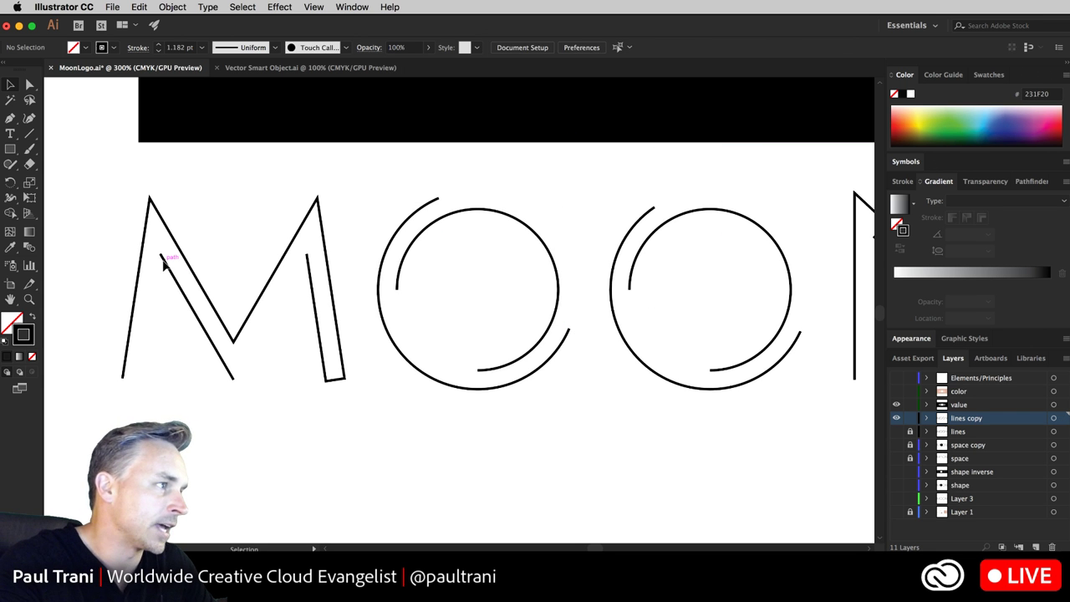
pyautogui.click(164, 263)
pyautogui.click(91, 224)
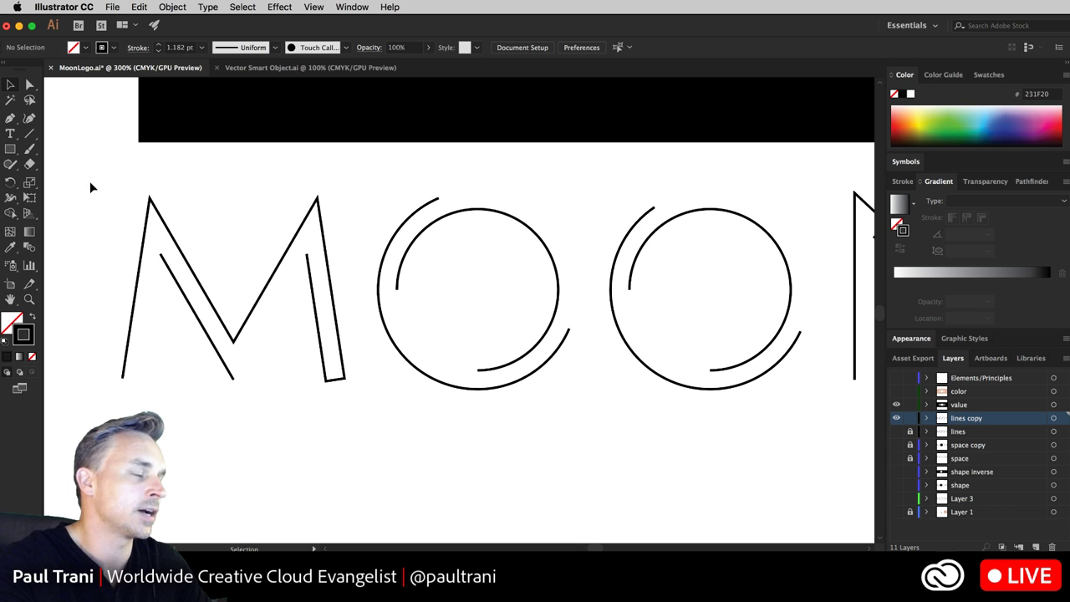
# - Select all paths of the MOON line lettering and copy them
pyautogui.press('super+minus')
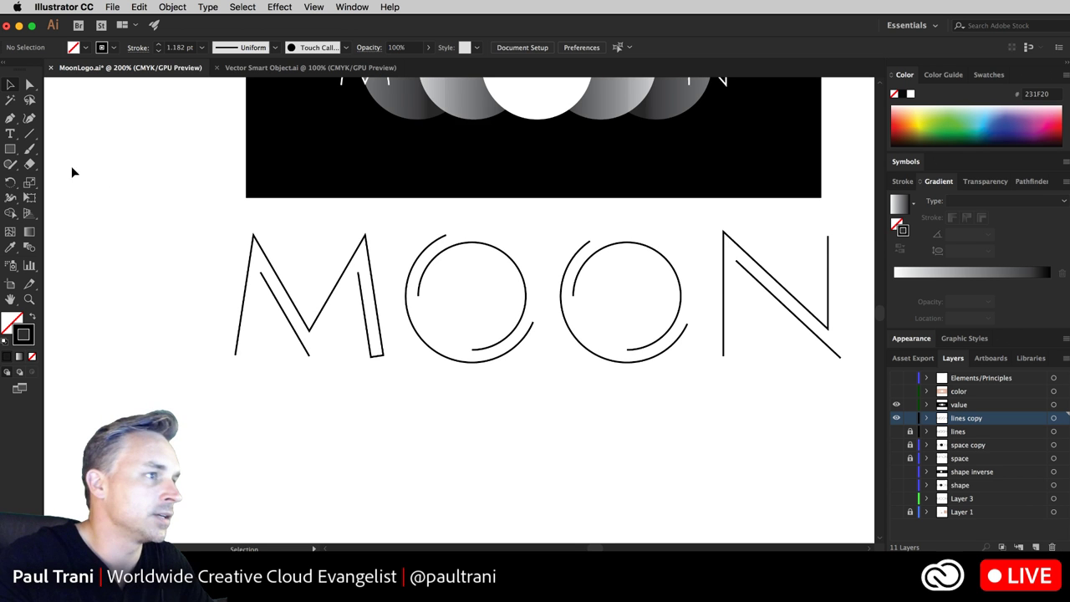
pyautogui.hscroll(3, 176, 227)
pyautogui.moveTo(129, 234); pyautogui.dragTo(778, 422)
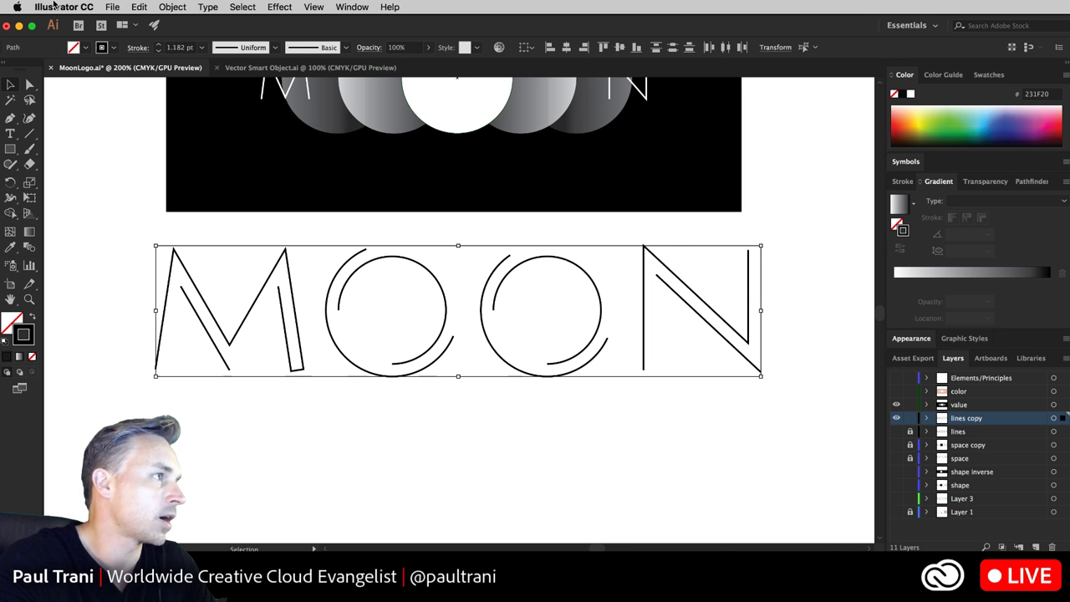
pyautogui.click(134, 7)
pyautogui.click(146, 67)
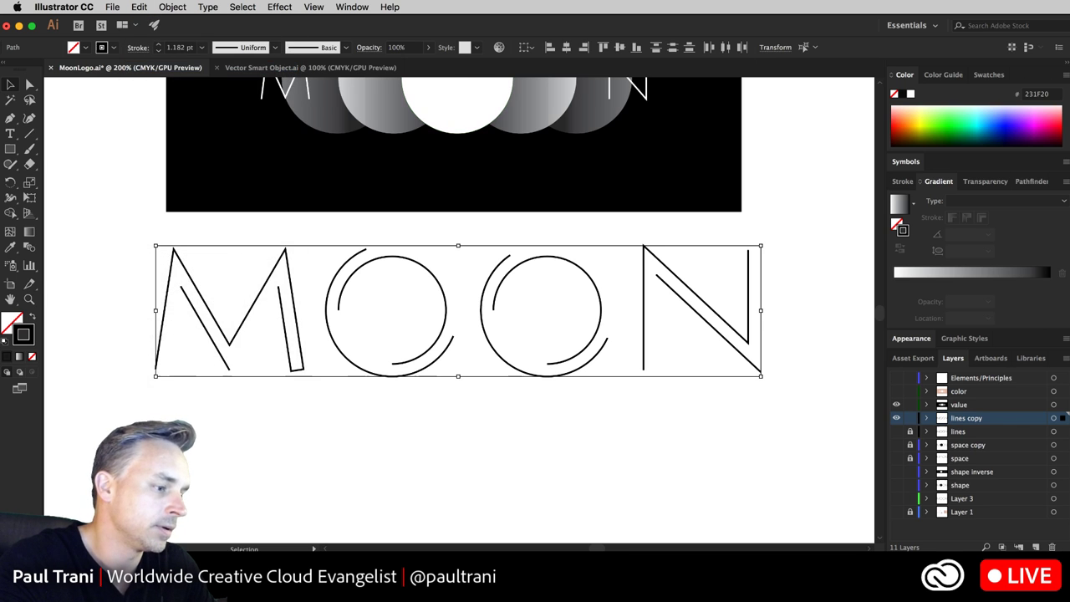
# - Switch to Animate CC and paste the lettering using AI File Importer preferences, with recommended import settings and layers maintained
pyautogui.press('super+Tab')
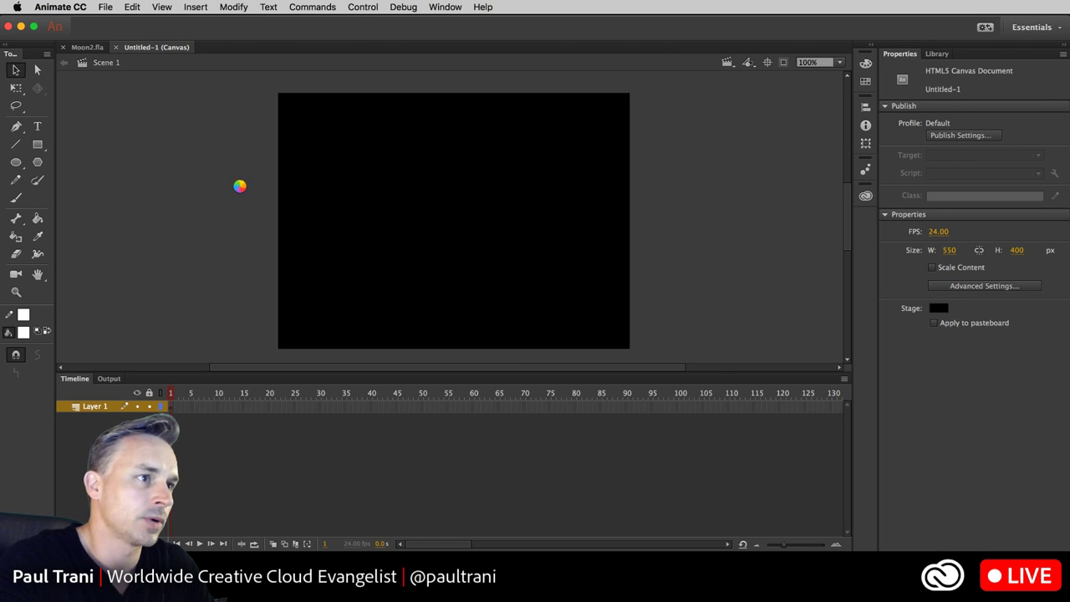
pyautogui.press('super+v')
pyautogui.moveTo(472, 237); pyautogui.dragTo(499, 214)
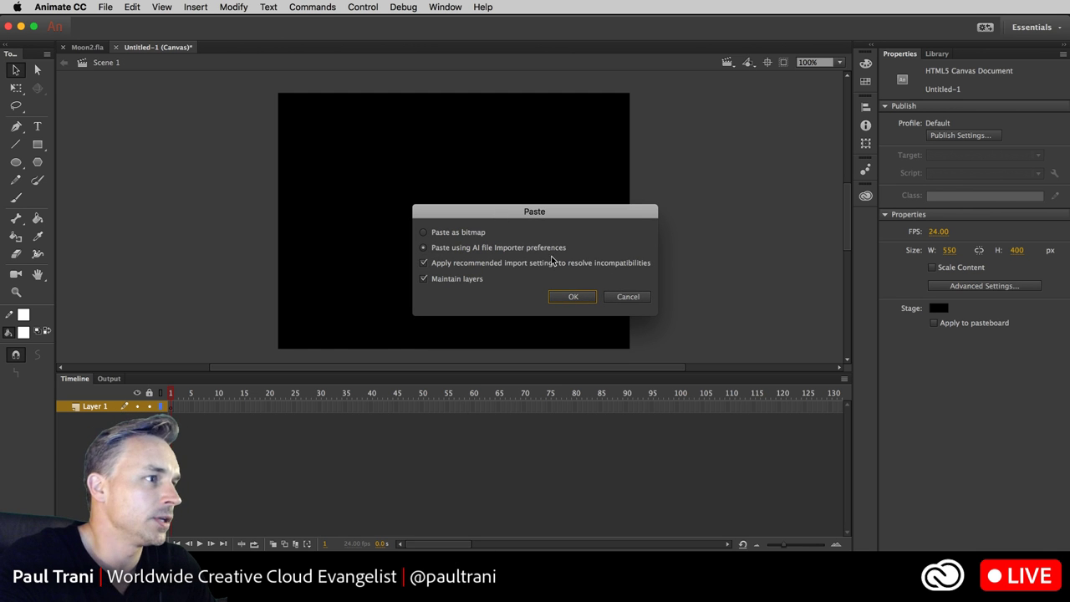
pyautogui.click(569, 297)
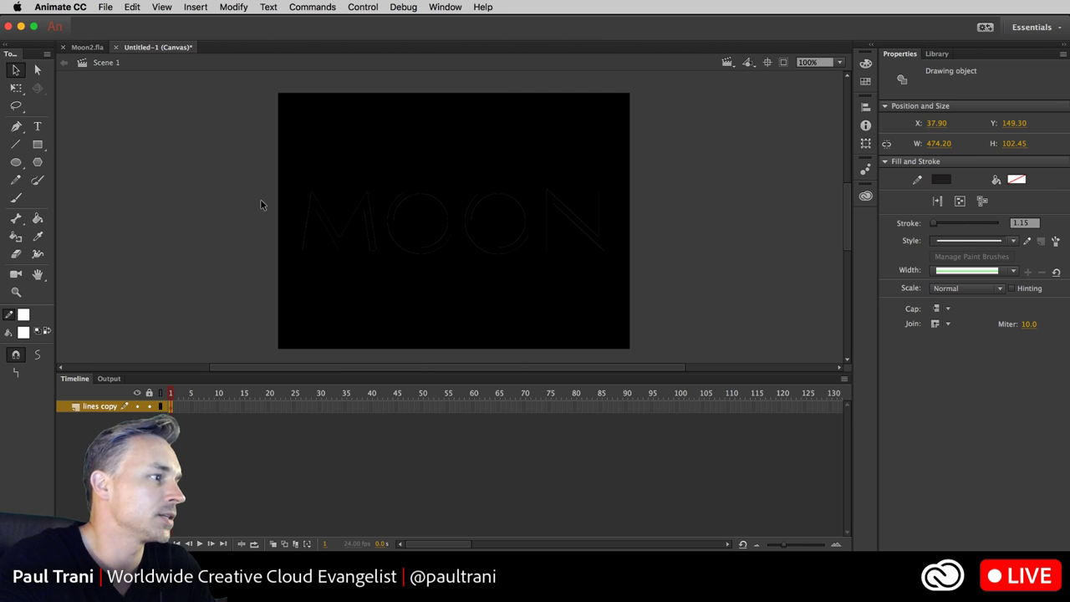
# - Break apart the pasted MOON lettering on the stage and set its stroke color to white
pyautogui.click(183, 237)
pyautogui.moveTo(199, 153); pyautogui.dragTo(635, 269)
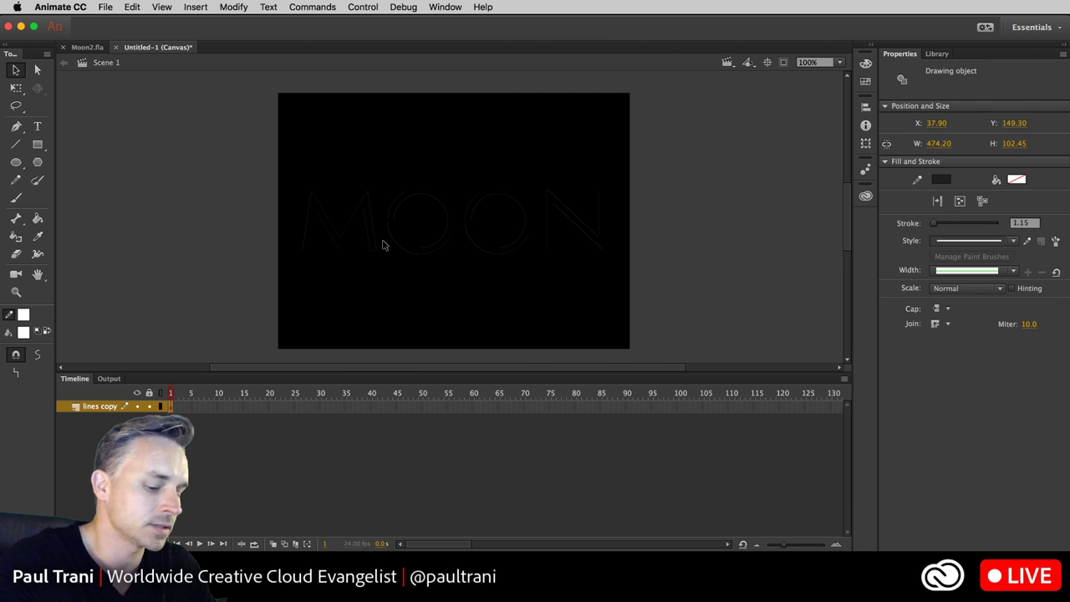
pyautogui.press('super+b')
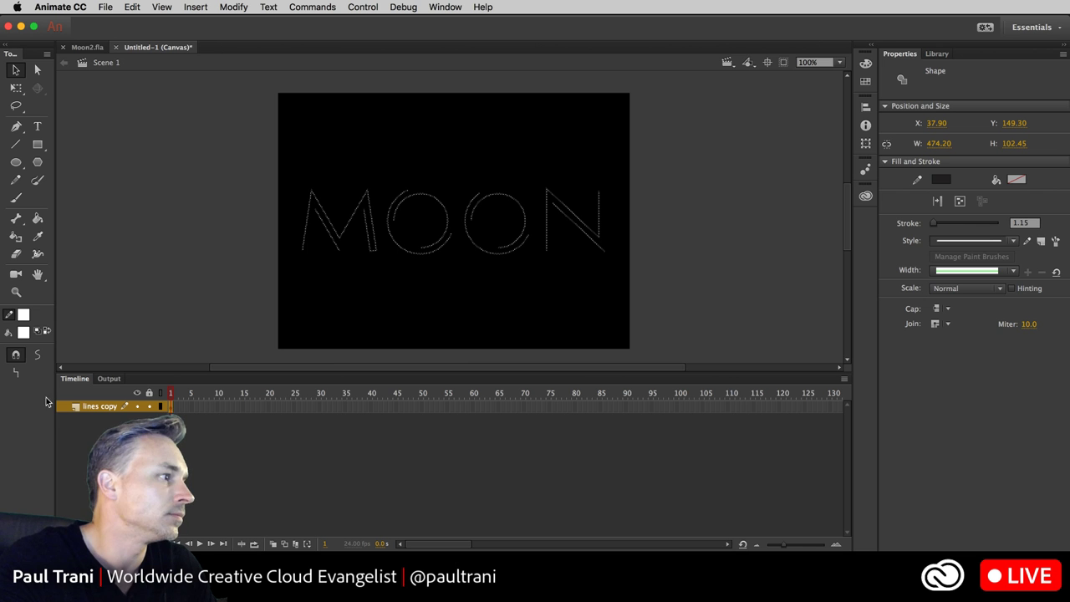
pyautogui.click(941, 179)
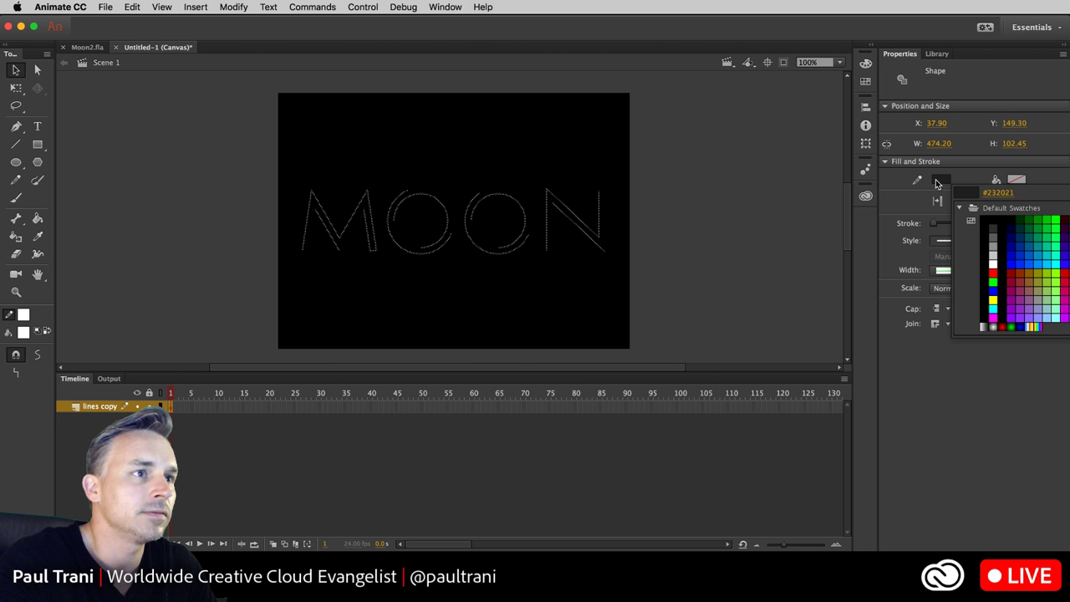
pyautogui.click(995, 218)
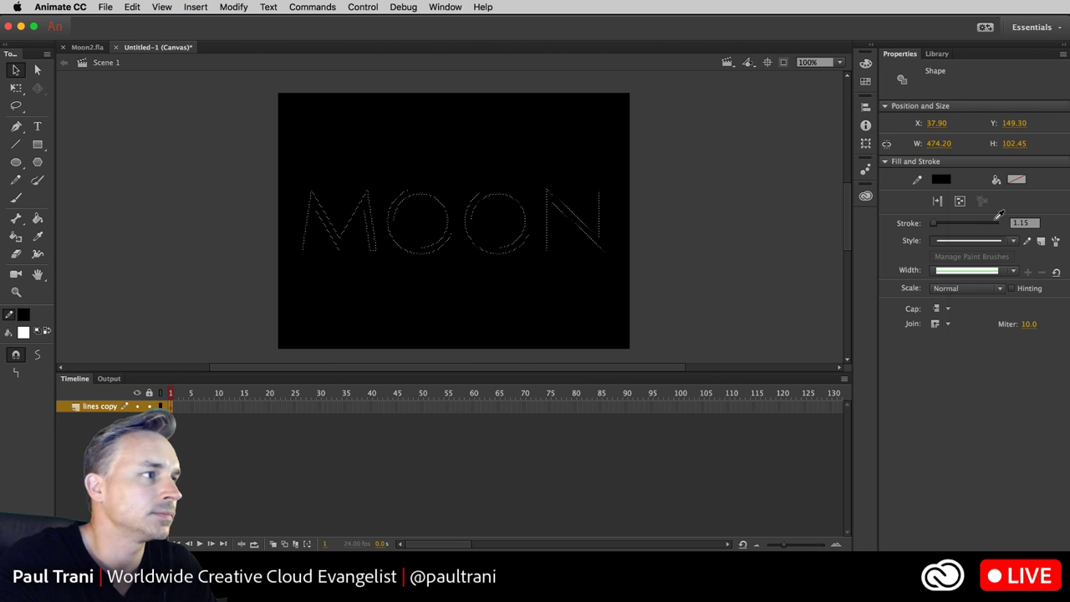
pyautogui.click(947, 180)
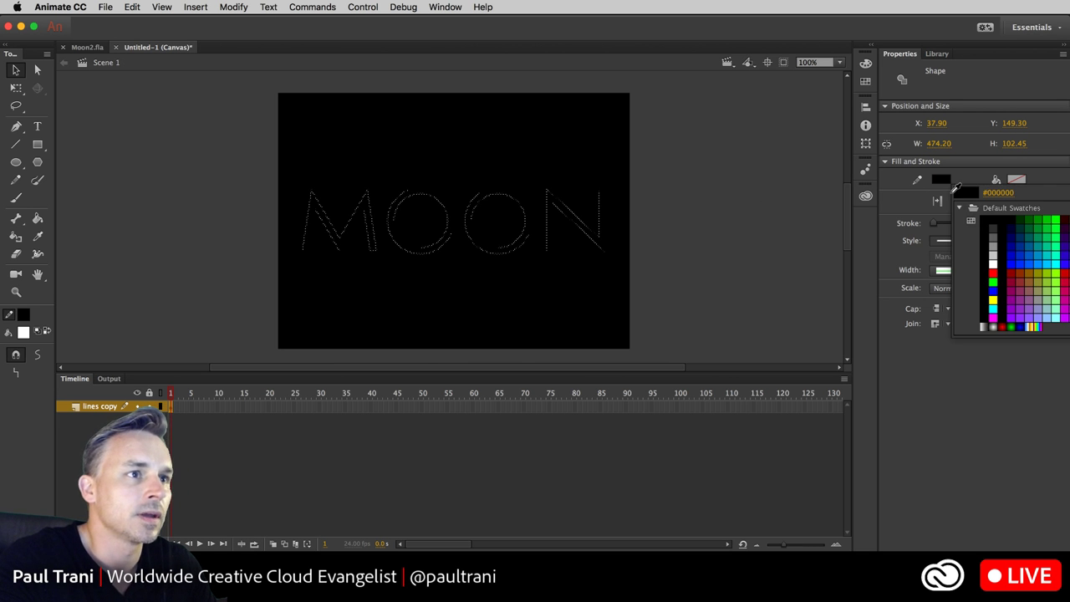
pyautogui.click(993, 264)
pyautogui.click(204, 176)
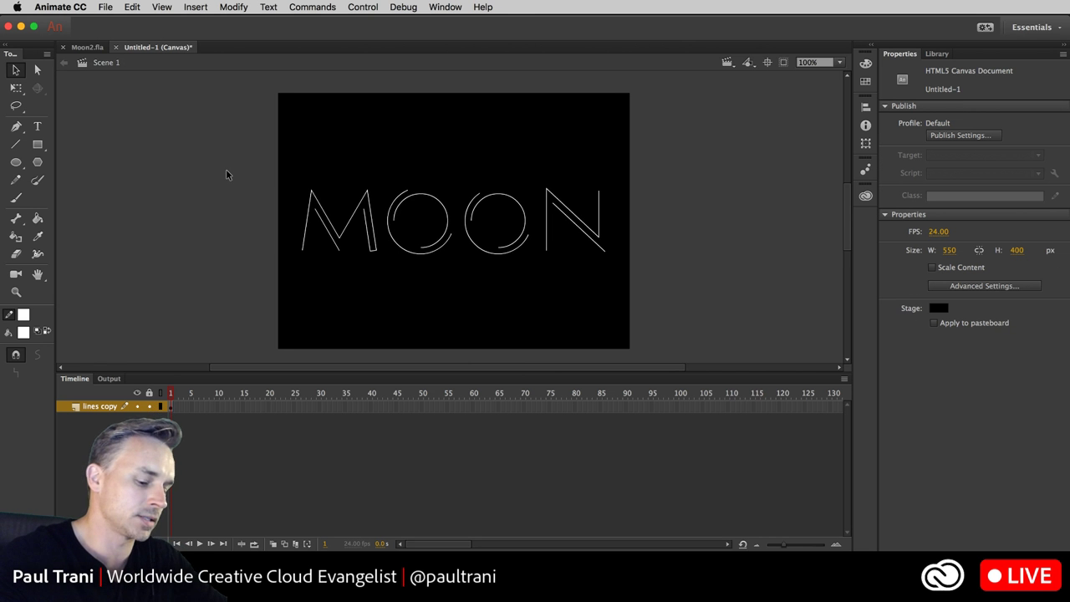
pyautogui.press('super+equal')
pyautogui.click(176, 172)
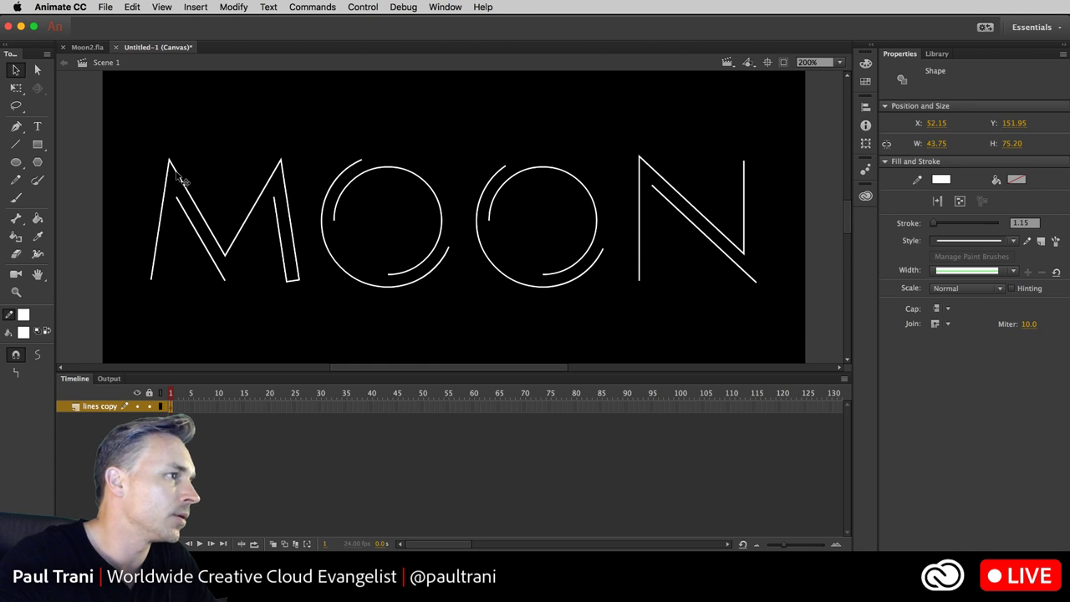
pyautogui.click(138, 212)
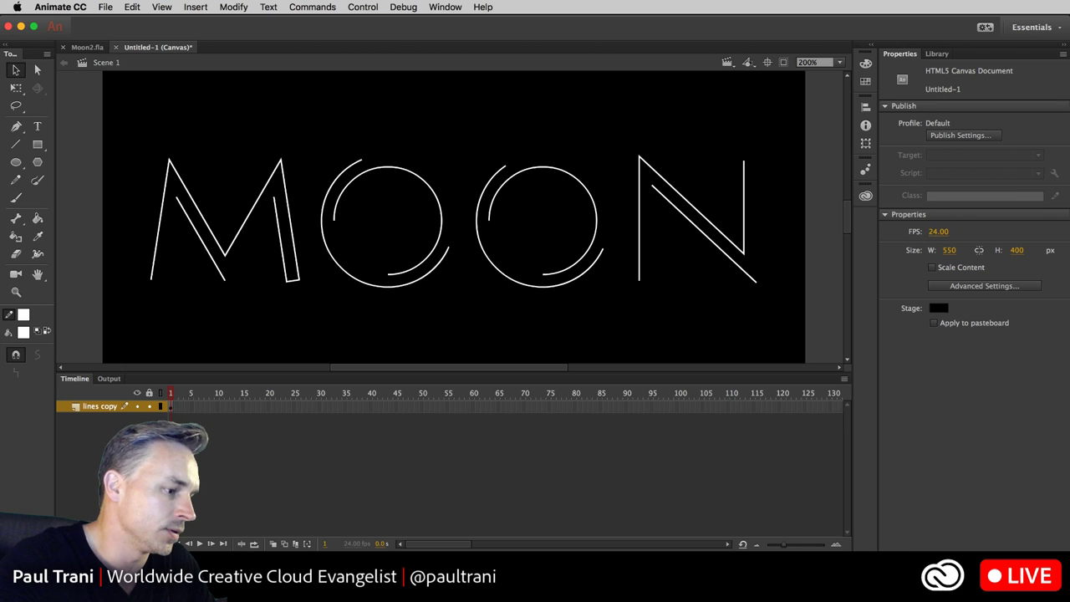
# - Switch back to Illustrator and set the MOON line lettering's stroke color to white, FFFFFF
pyautogui.press('super+Tab')
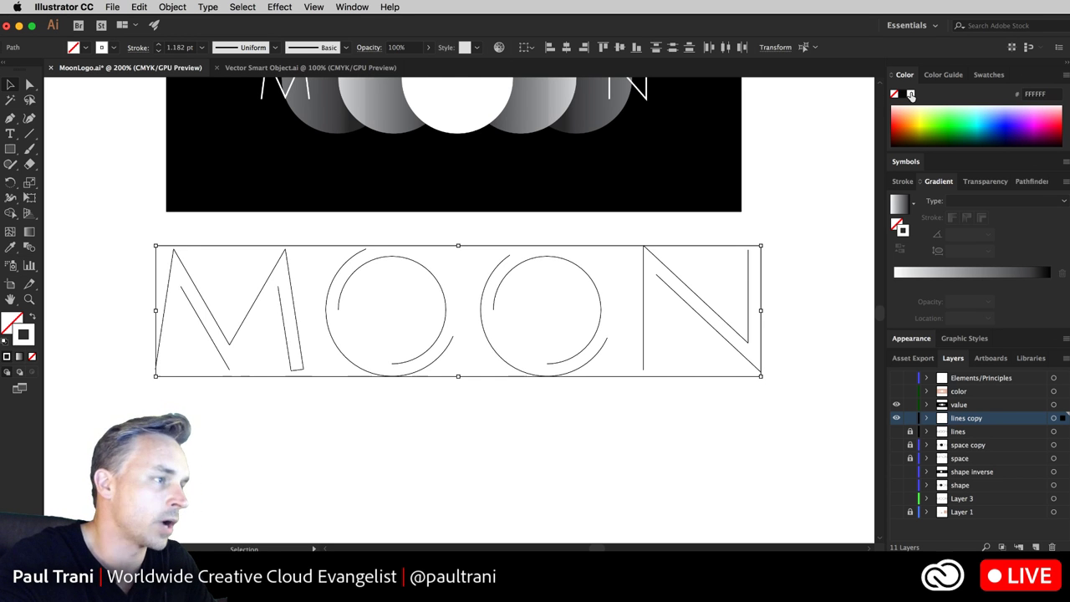
pyautogui.press('a')
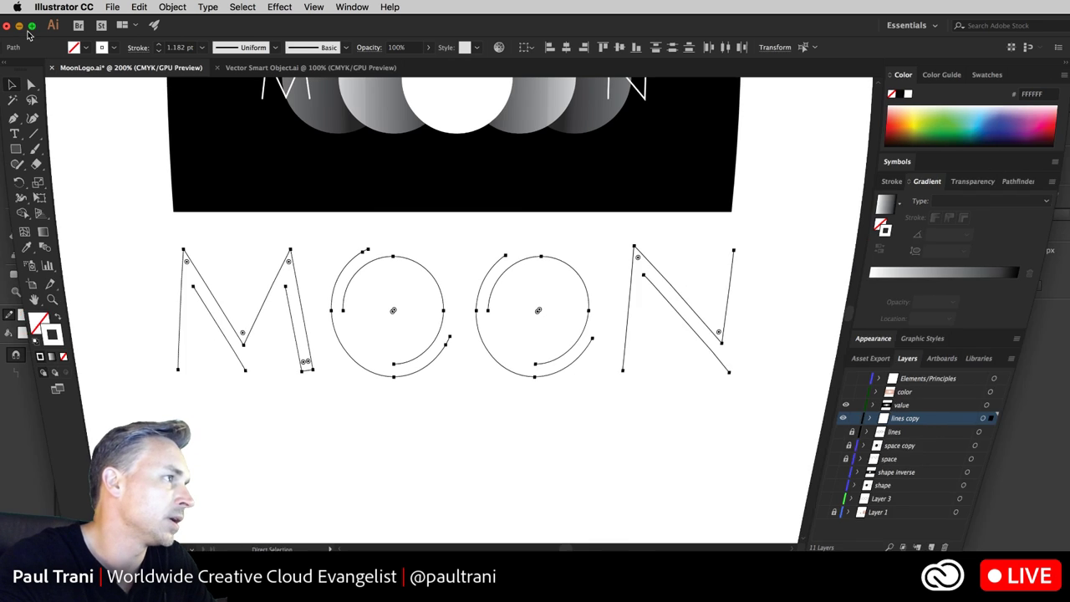
# - Switch to Animate CC and replace the old lettering with the copied white one, pasted using AI File Importer preferences with layers maintained
pyautogui.press('super+Tab')
pyautogui.moveTo(104, 150); pyautogui.dragTo(788, 328)
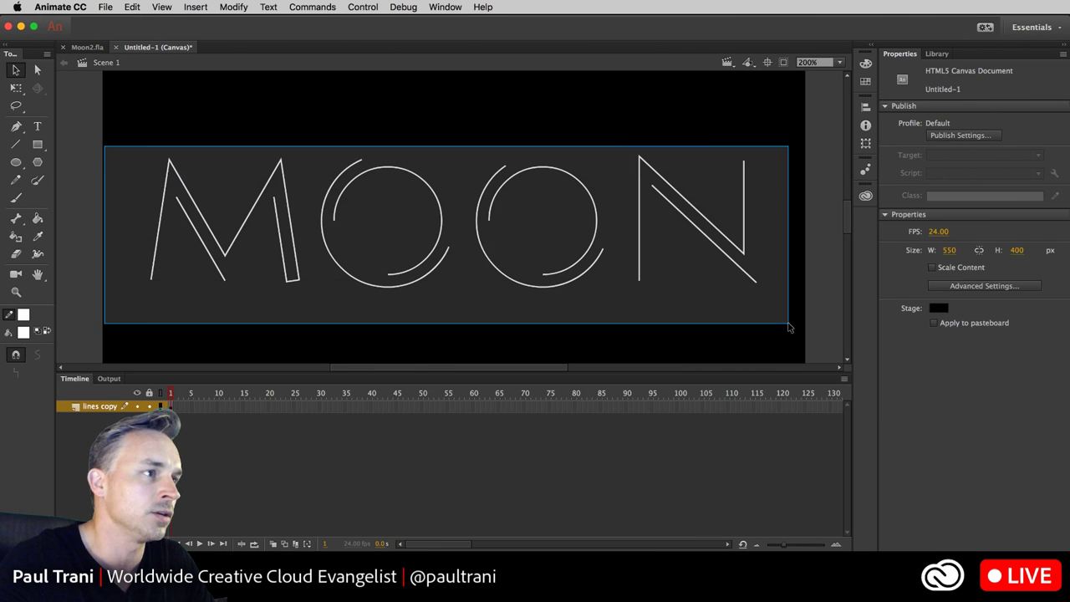
pyautogui.press('Delete')
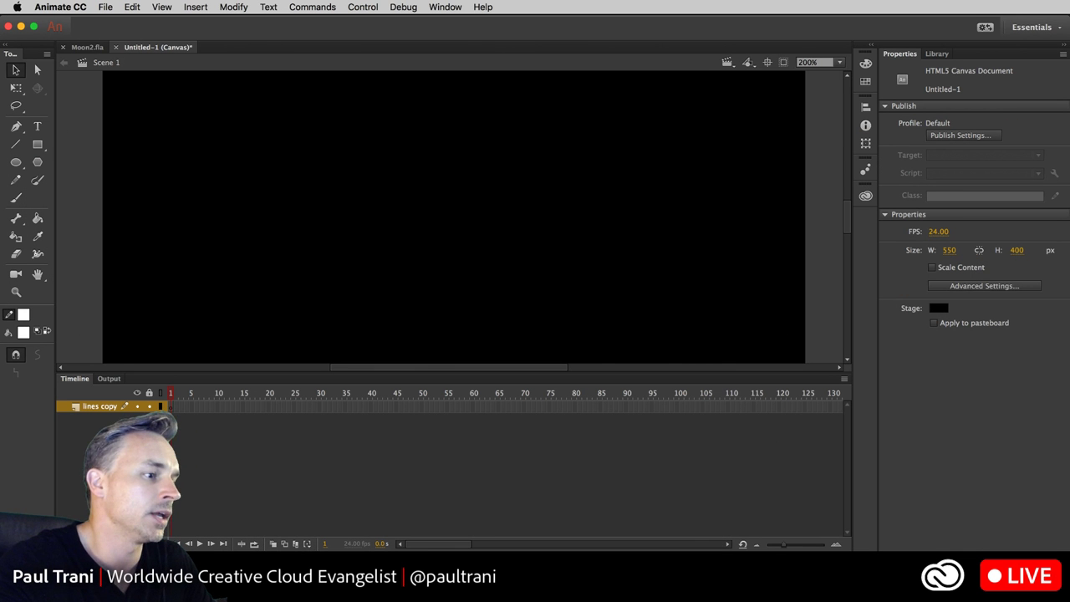
pyautogui.press('super+v')
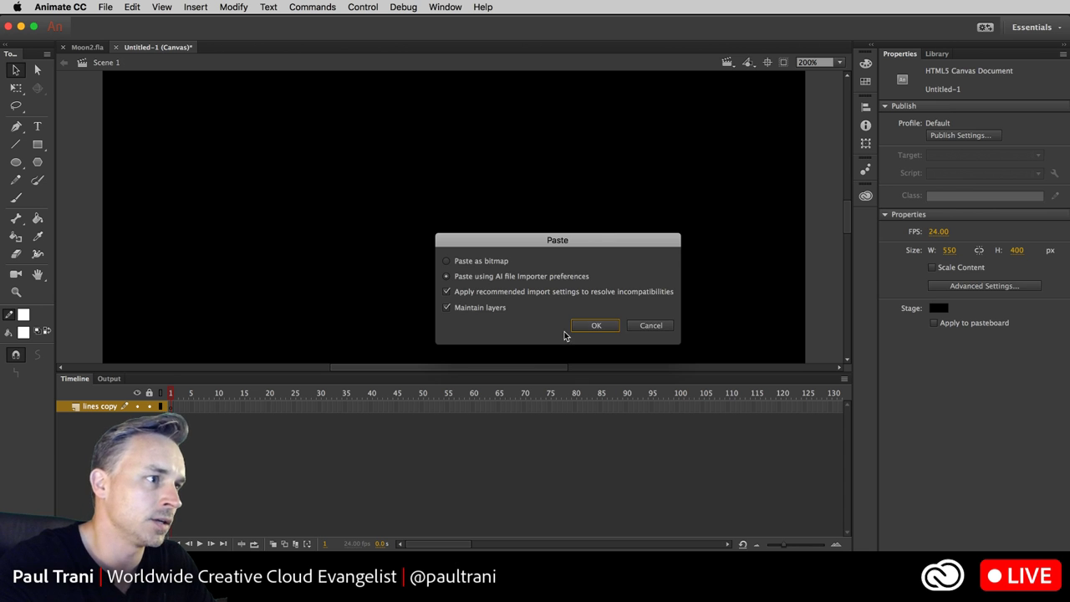
pyautogui.click(592, 350)
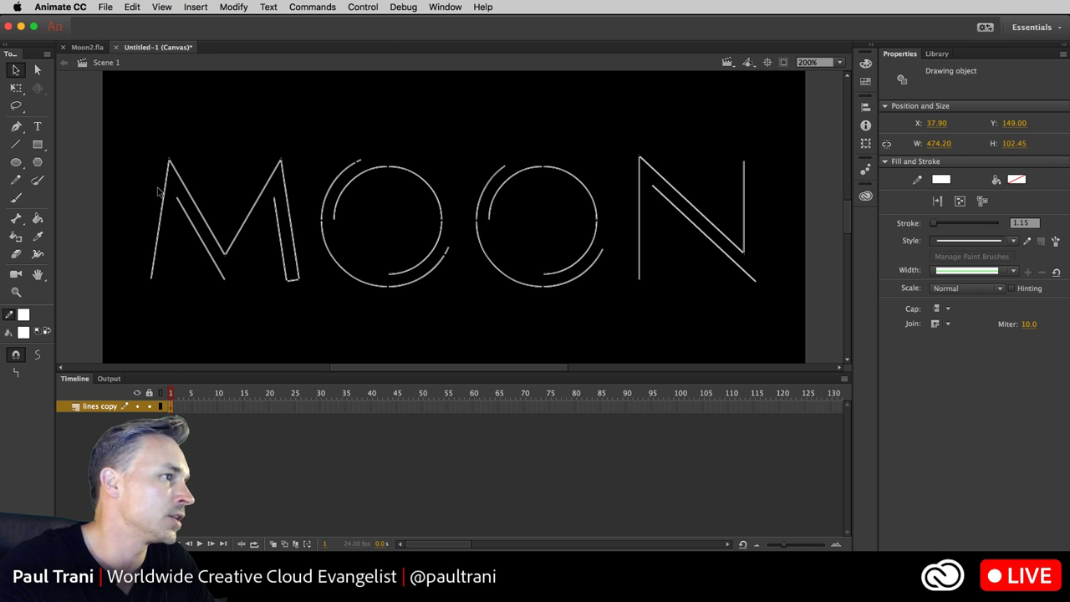
# - Set the lines copy layer's outline color to blue in its layer properties
pyautogui.doubleClick(96, 406)
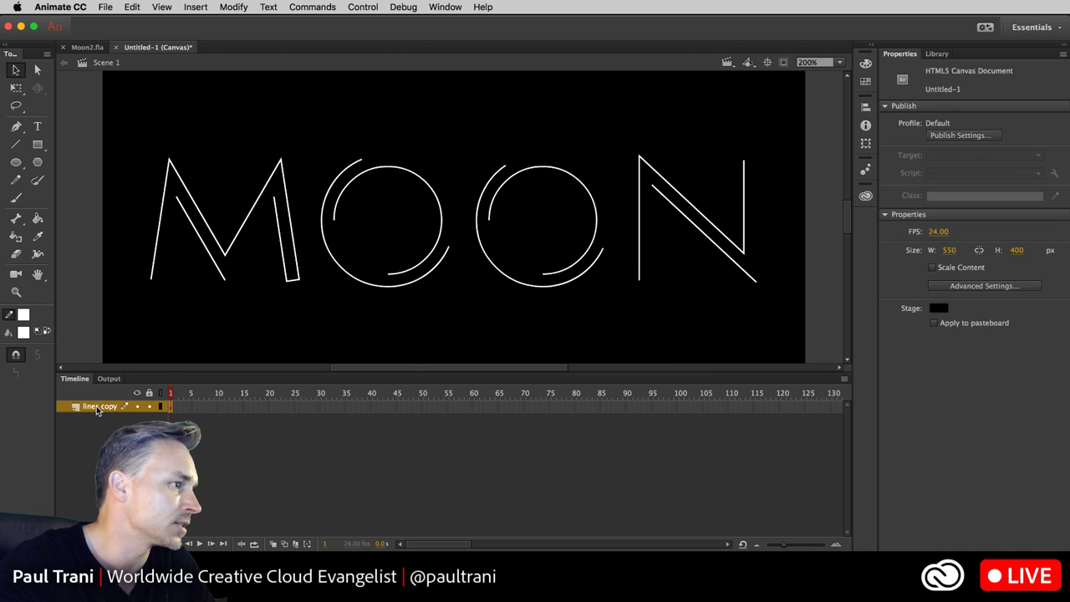
pyautogui.doubleClick(160, 406)
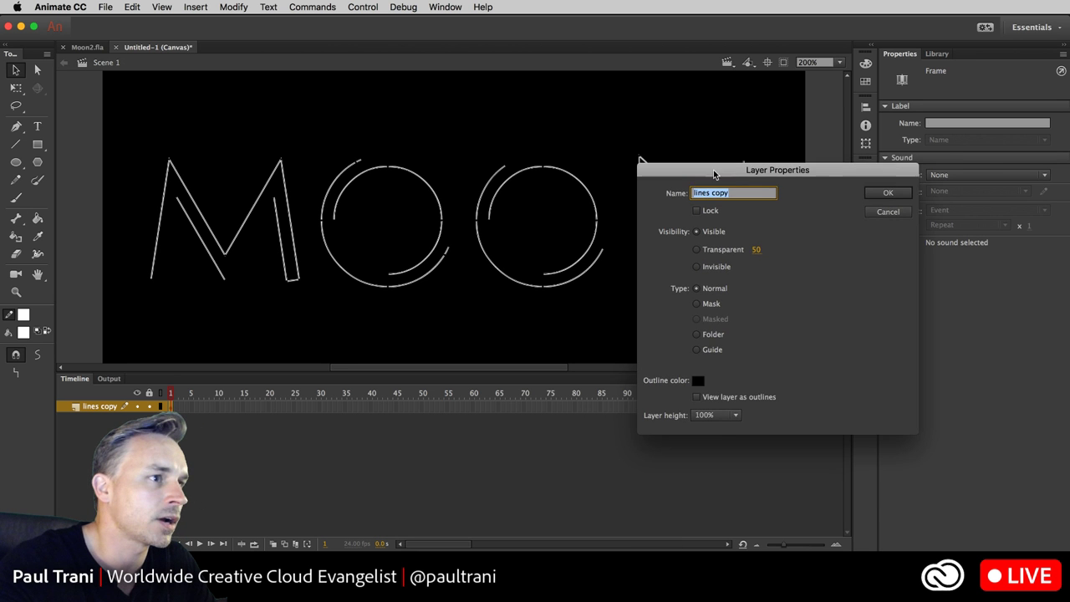
pyautogui.click(697, 380)
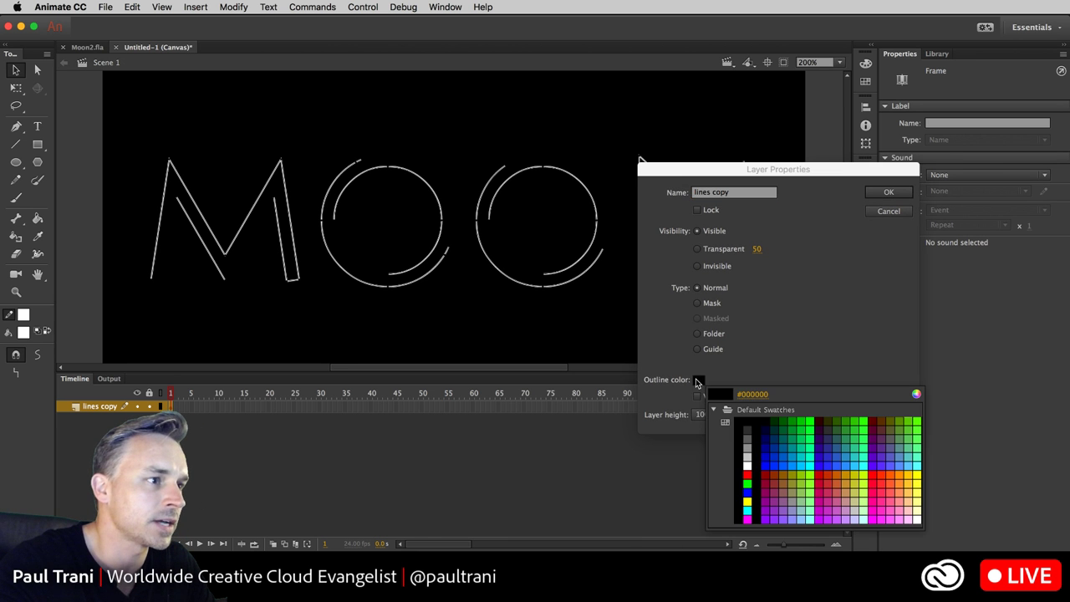
pyautogui.click(747, 492)
pyautogui.click(874, 193)
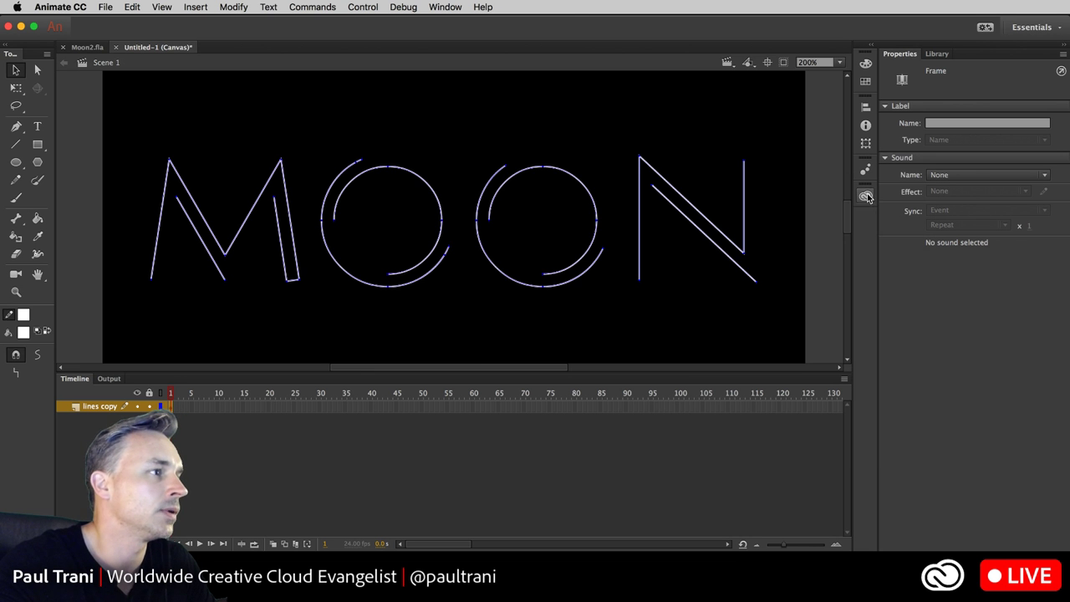
# - Display the lines copy layer as outlines and set its outline color to green
pyautogui.click(159, 406)
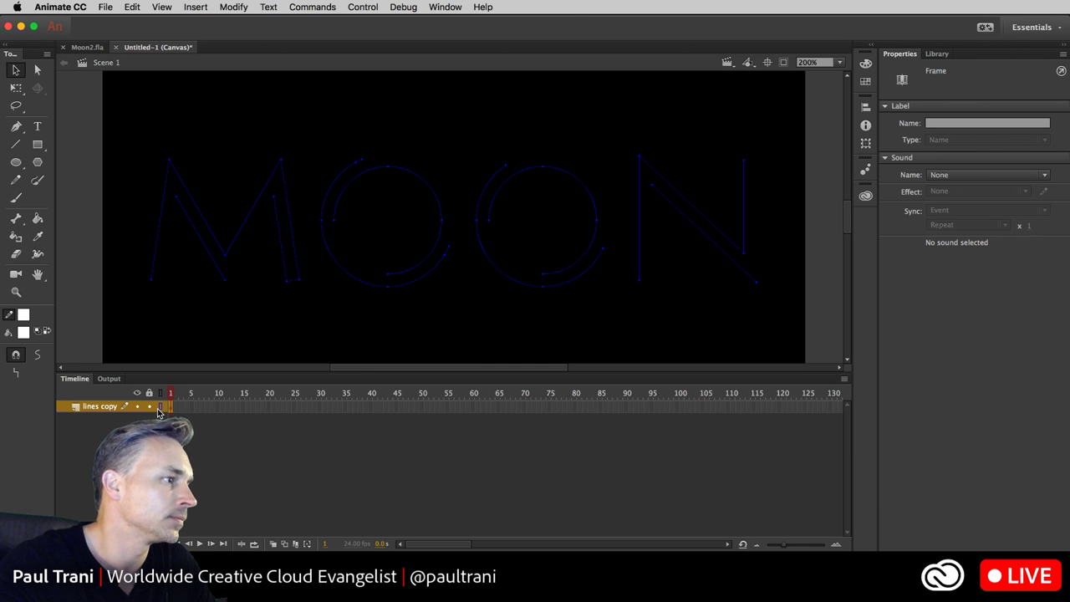
pyautogui.click(136, 406)
pyautogui.click(135, 406)
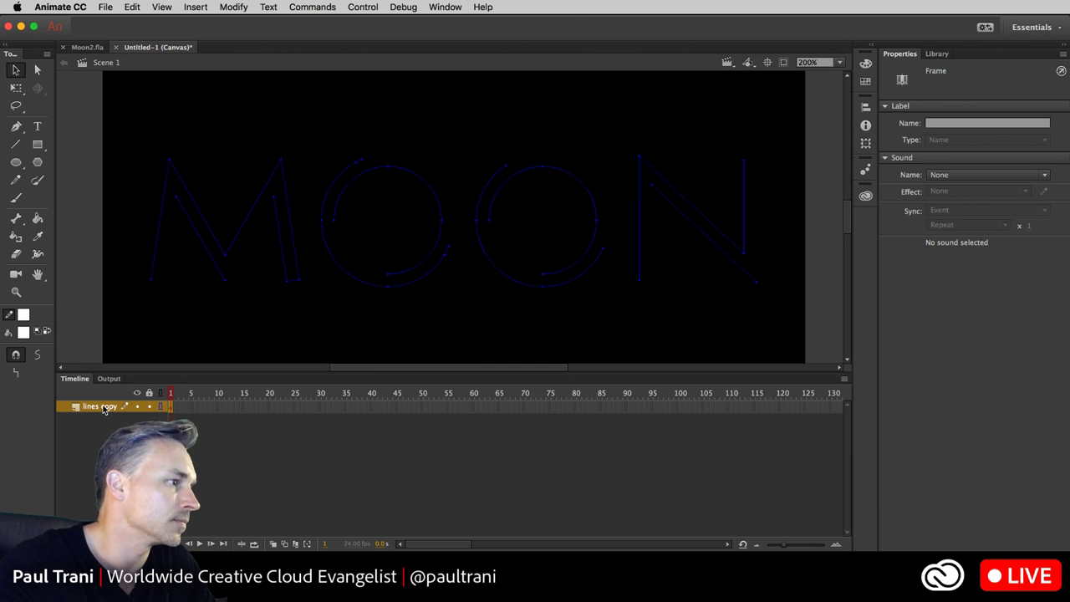
pyautogui.doubleClick(121, 407)
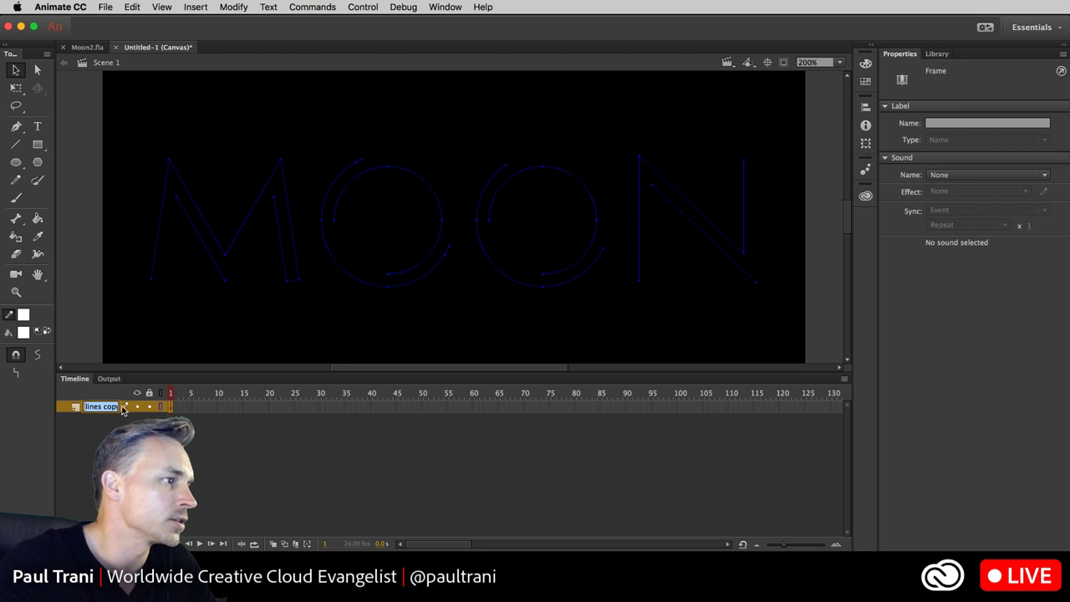
pyautogui.click(73, 408)
pyautogui.doubleClick(73, 409)
pyautogui.moveTo(493, 506); pyautogui.dragTo(769, 199)
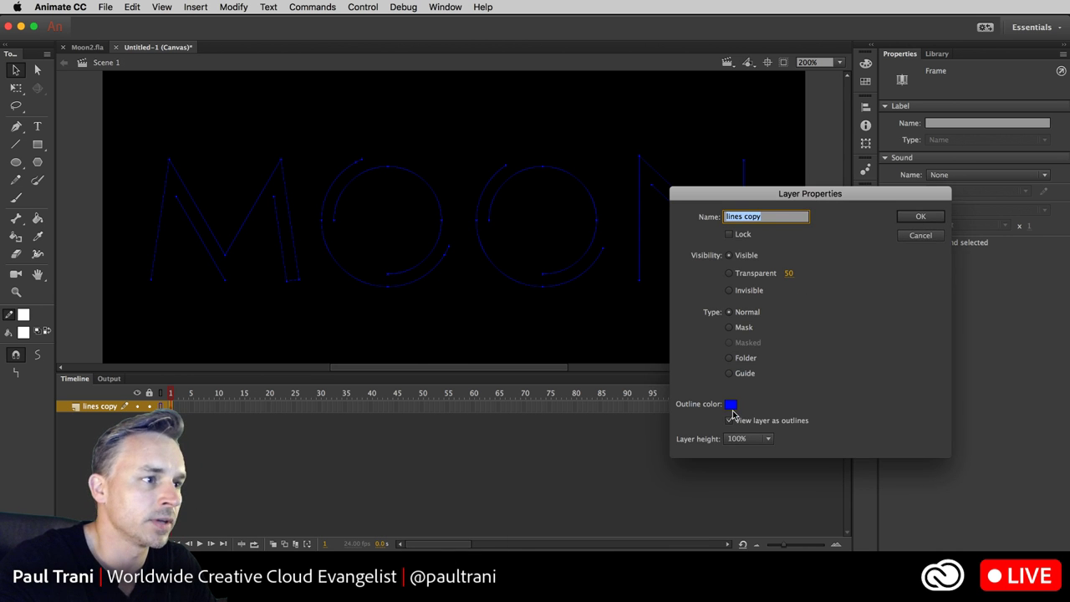
pyautogui.click(730, 404)
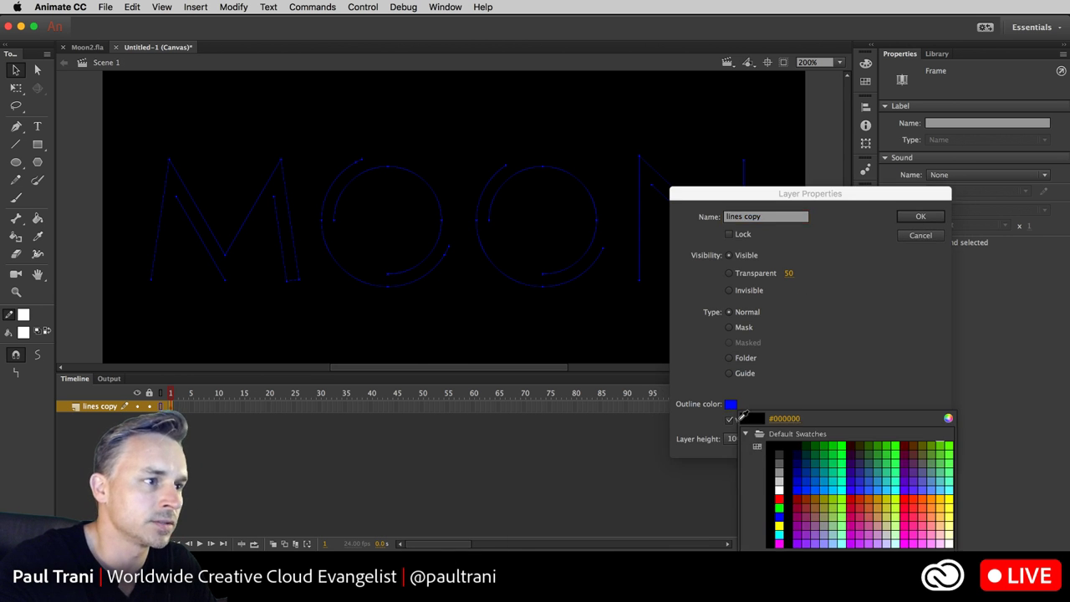
pyautogui.click(842, 444)
pyautogui.click(918, 217)
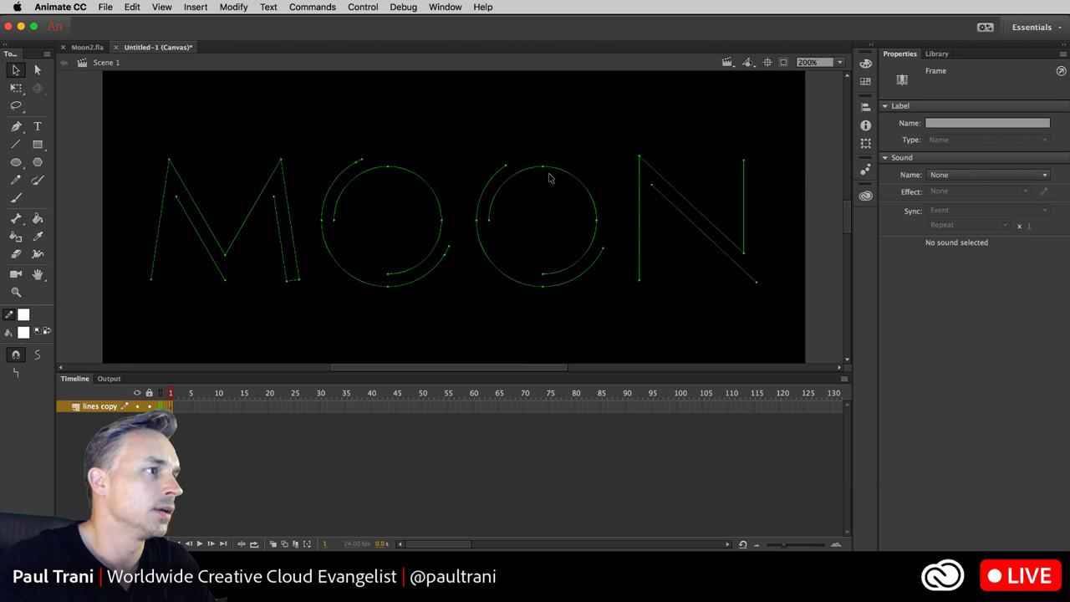
# - Select the whole MOON lettering, turn off the lines copy layer's outline display, and clear the selection
pyautogui.click(99, 281)
pyautogui.moveTo(107, 132)
pyautogui.mouseDown()
pyautogui.moveTo(630, 292)
pyautogui.moveTo(867, 312)
pyautogui.mouseUp()
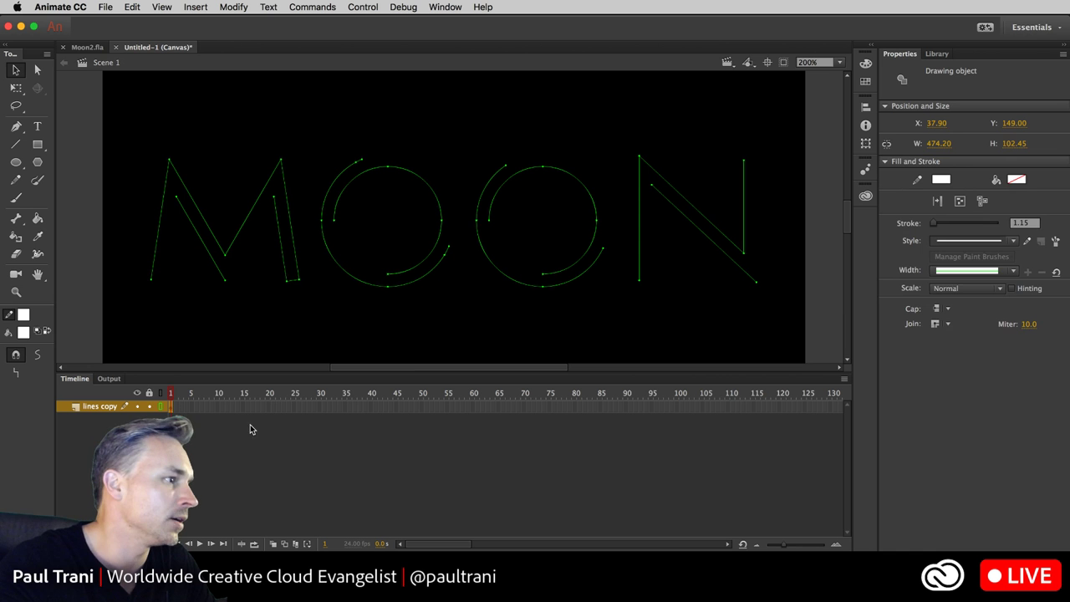
pyautogui.click(162, 406)
pyautogui.click(122, 281)
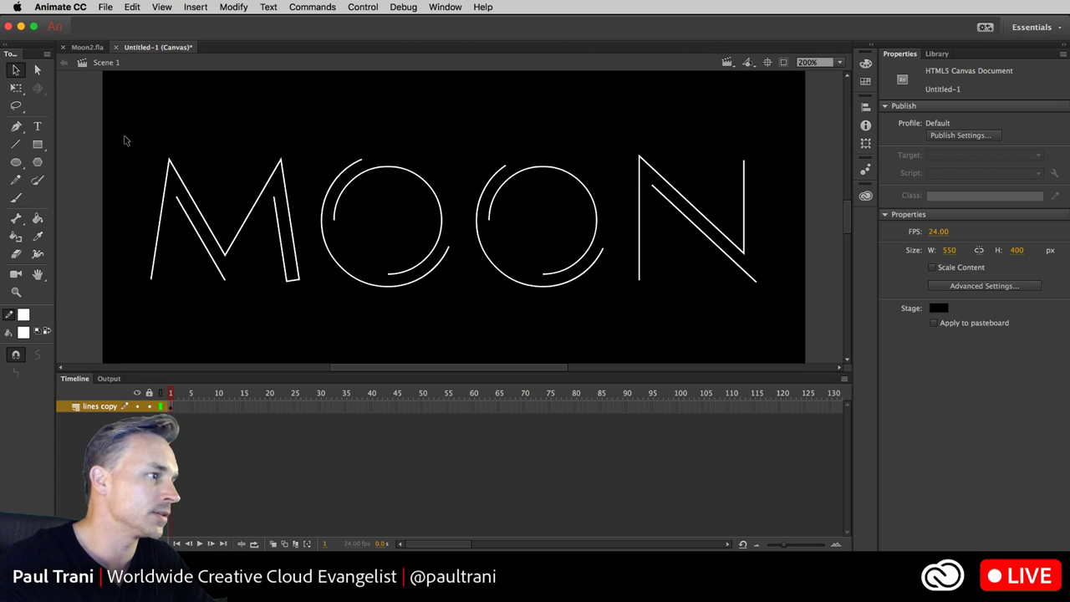
# - Try moving the M's main path away from its inner diagonal line, and undo the move
pyautogui.scroll(5, 123, 139)
pyautogui.hscroll(-5, 432, 131)
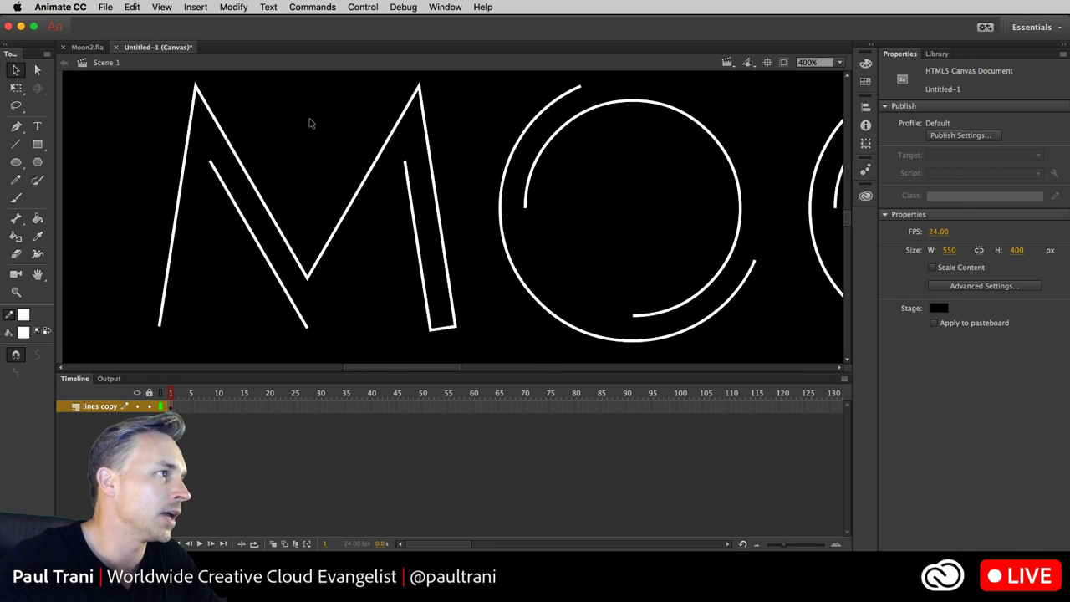
pyautogui.click(248, 173)
pyautogui.moveTo(247, 173); pyautogui.dragTo(268, 120)
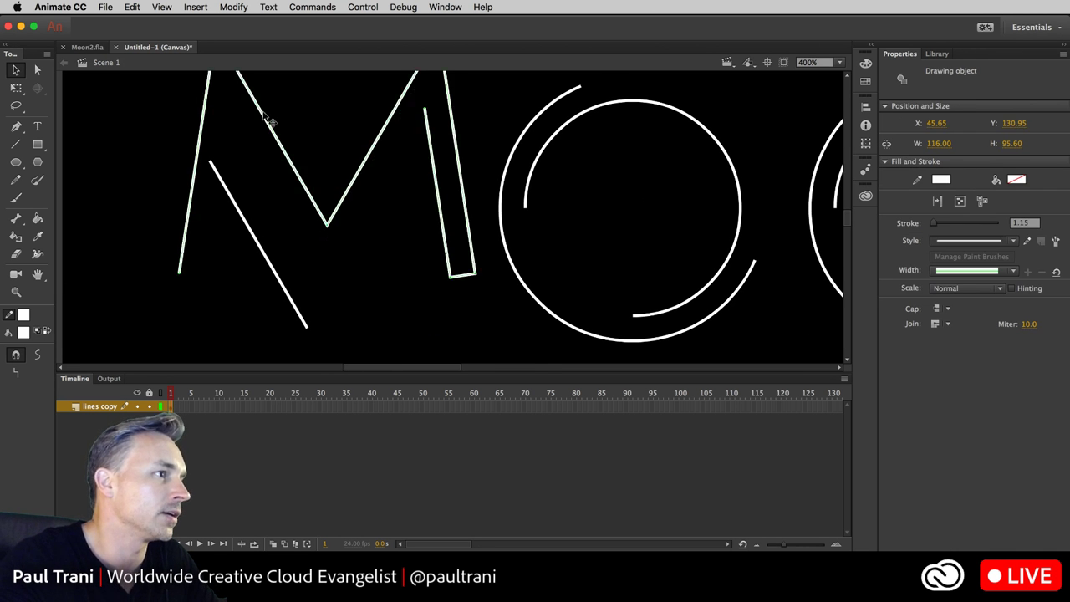
pyautogui.press('super+z')
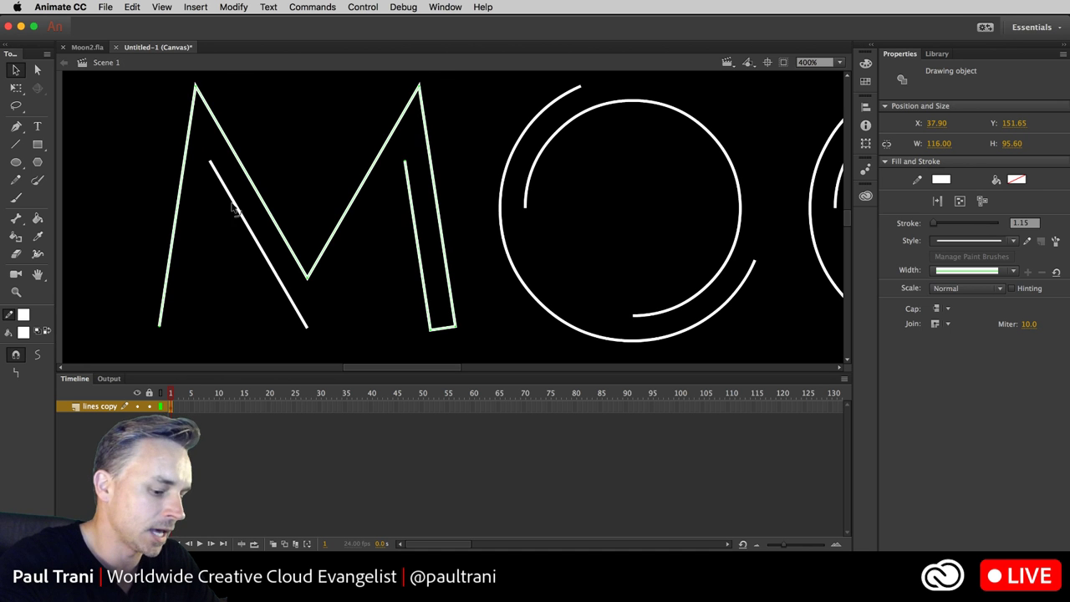
# - Move the M's main path onto a new layer above lines copy by cutting it and pasting it in place
pyautogui.press('Delete')
pyautogui.click(127, 312)
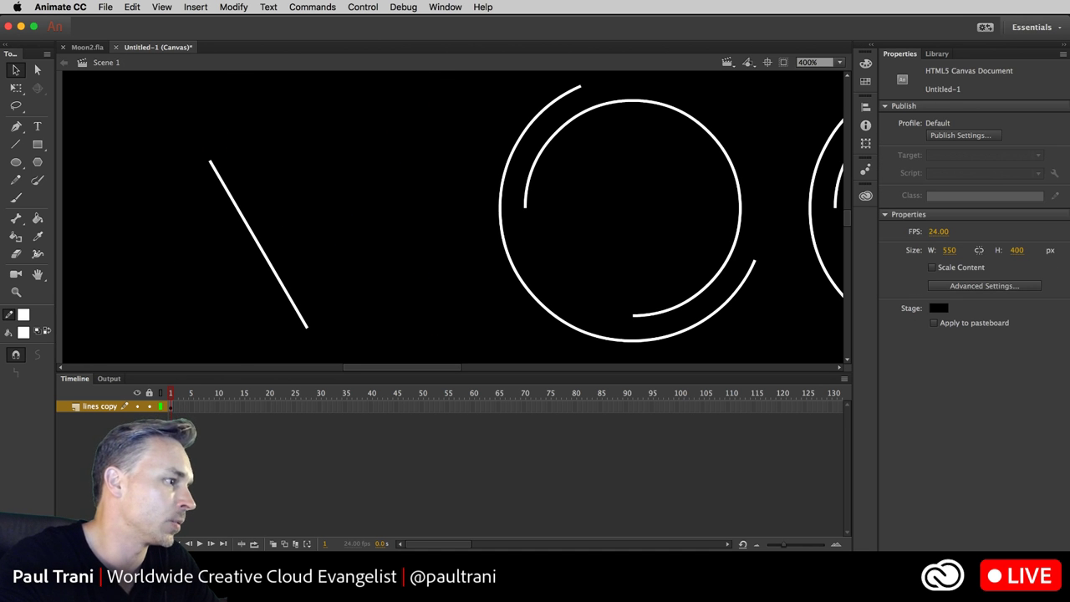
pyautogui.click(65, 543)
pyautogui.press('super+z')
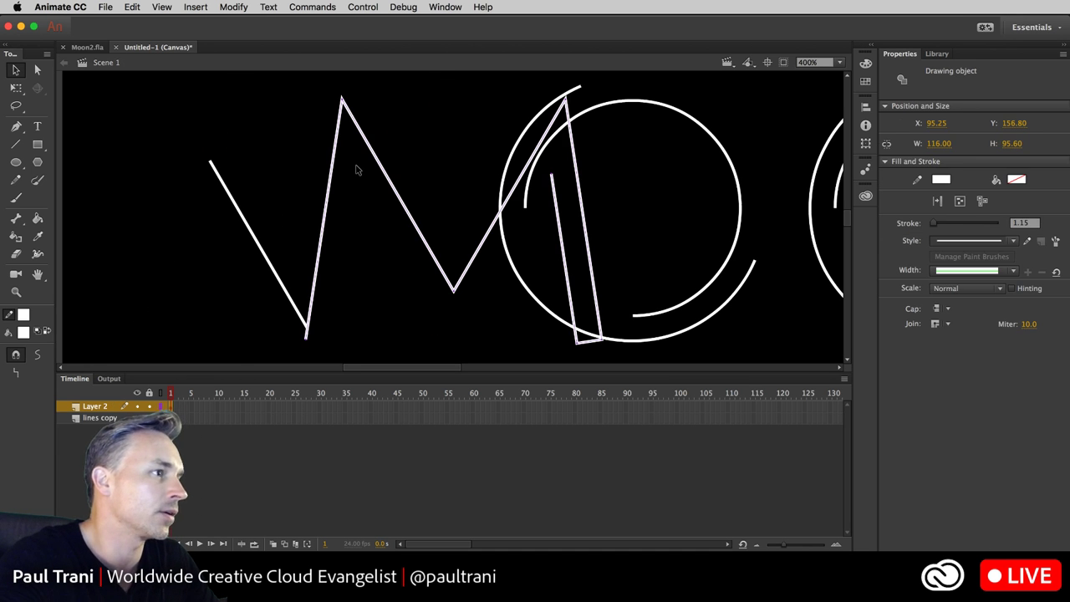
pyautogui.press('Delete')
pyautogui.click(132, 7)
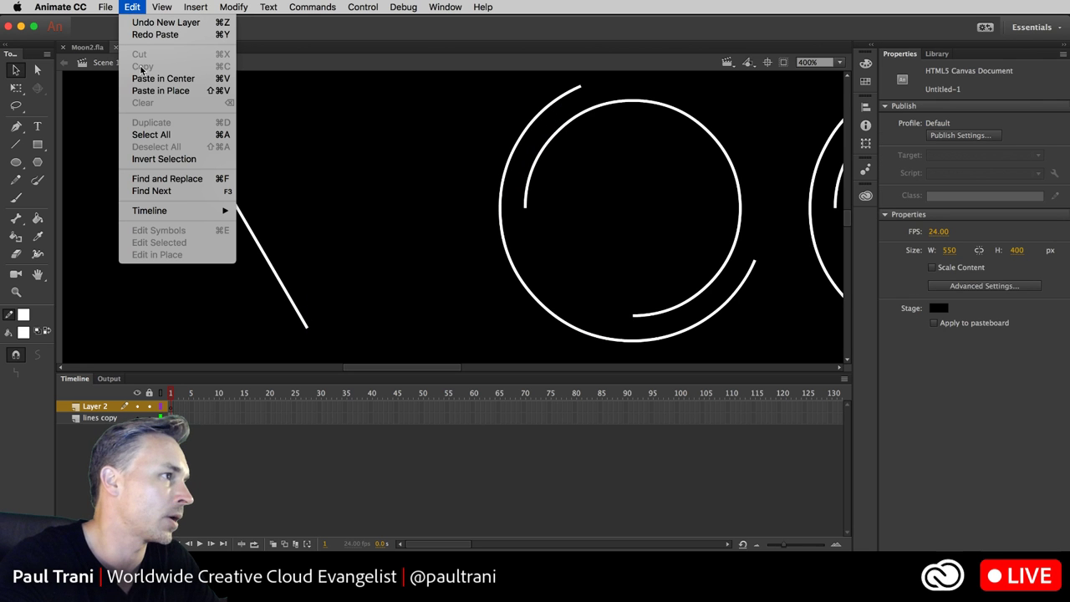
pyautogui.click(138, 94)
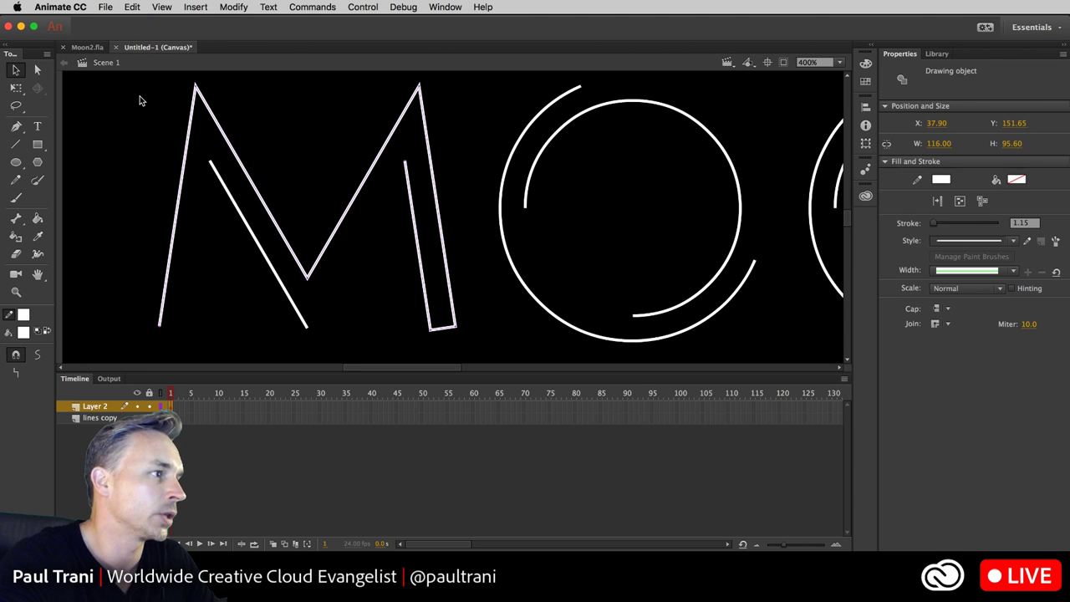
# - Rename the new layer as M
pyautogui.click(95, 413)
pyautogui.doubleClick(94, 408)
pyautogui.write('M')
pyautogui.press('Return')
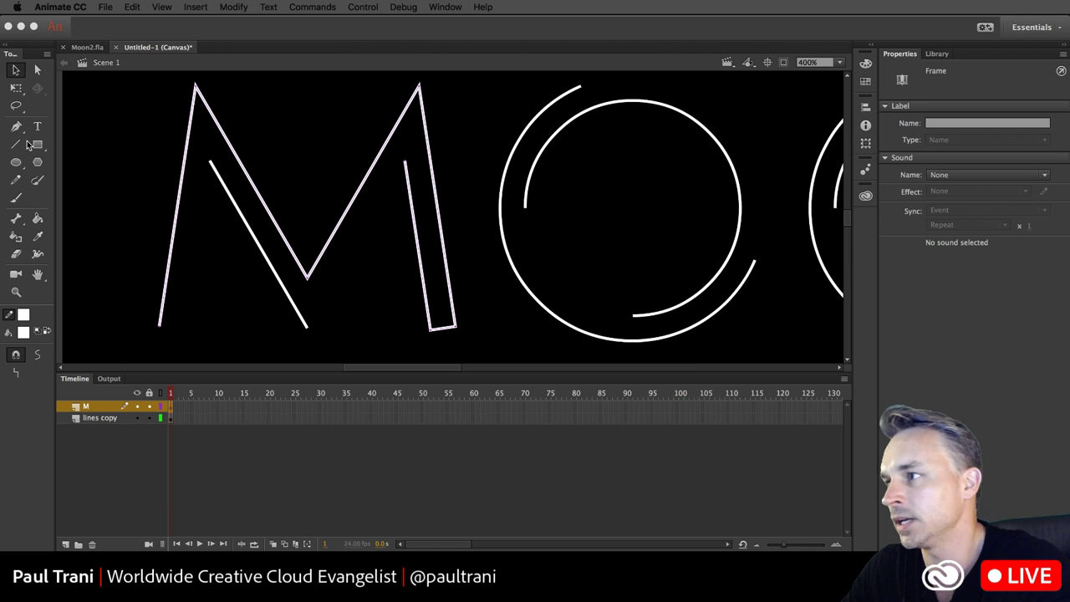
# - Shrink the timeline to enlarge the stage area, and check which path belongs to the M layer
pyautogui.moveTo(238, 373); pyautogui.dragTo(237, 413)
pyautogui.click(232, 349)
pyautogui.moveTo(232, 350); pyautogui.dragTo(220, 359)
pyautogui.moveTo(213, 296); pyautogui.dragTo(231, 322)
pyautogui.click(101, 449)
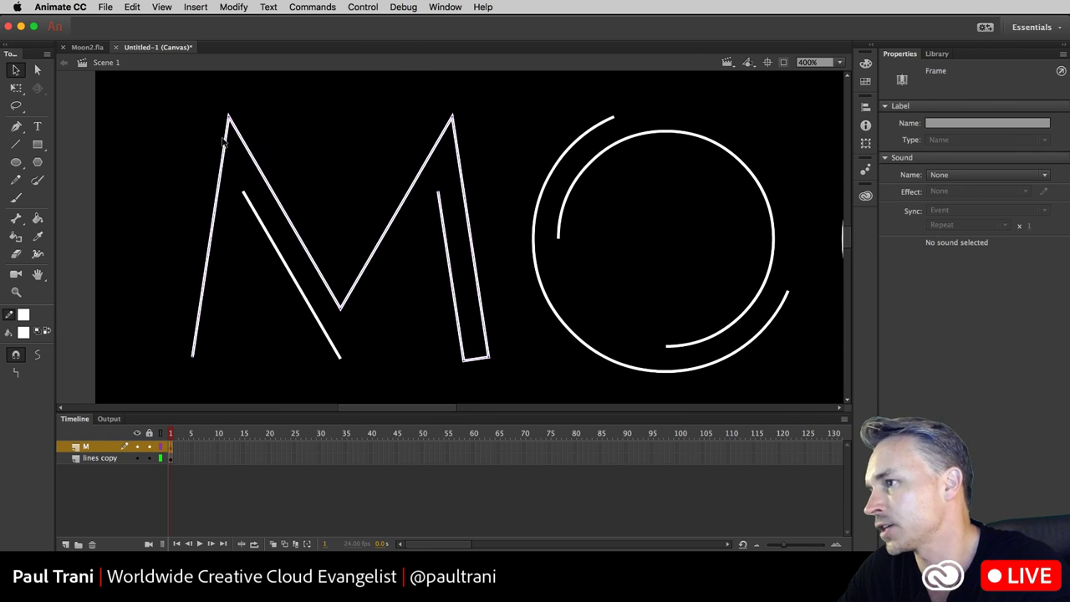
pyautogui.click(228, 144)
pyautogui.click(235, 149)
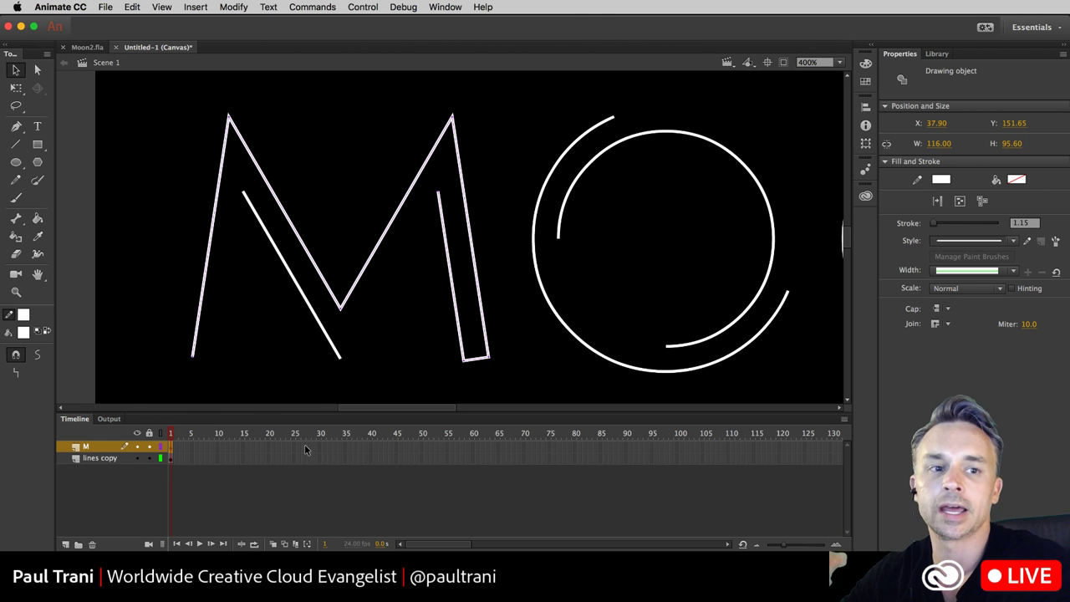
pyautogui.click(129, 194)
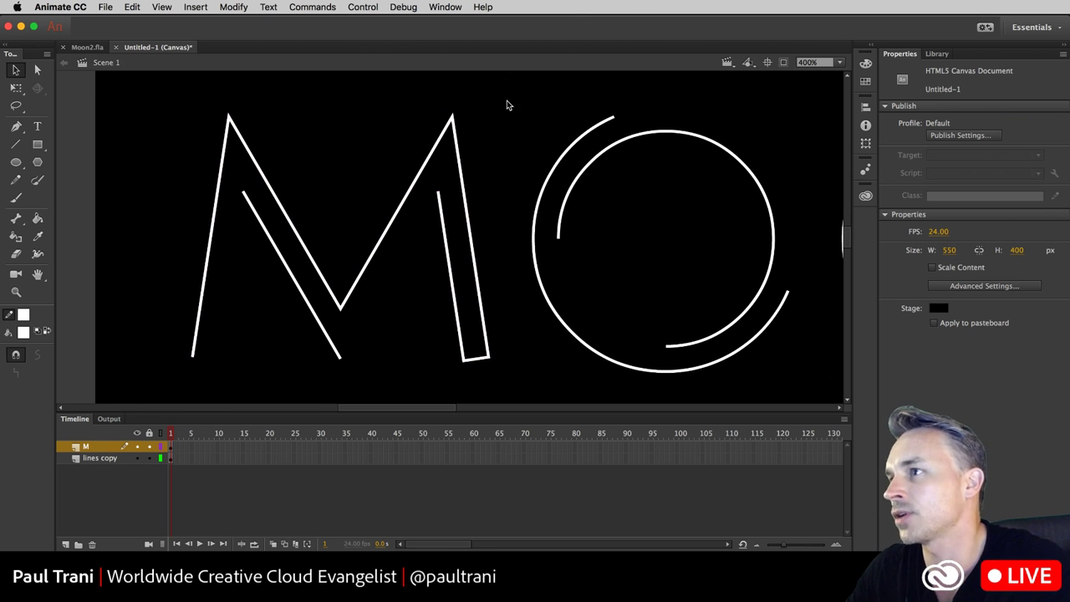
# - Save the document as MoonHTML.fla in a new Desktop folder named MOON
pyautogui.press('super+s')
pyautogui.write('M')
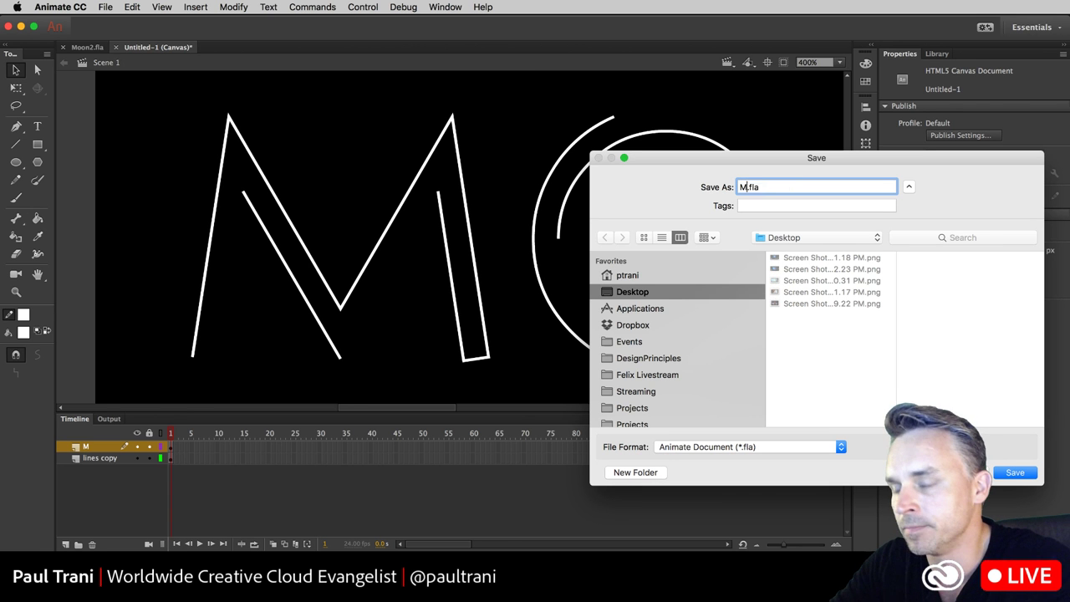
pyautogui.write('oonHTML')
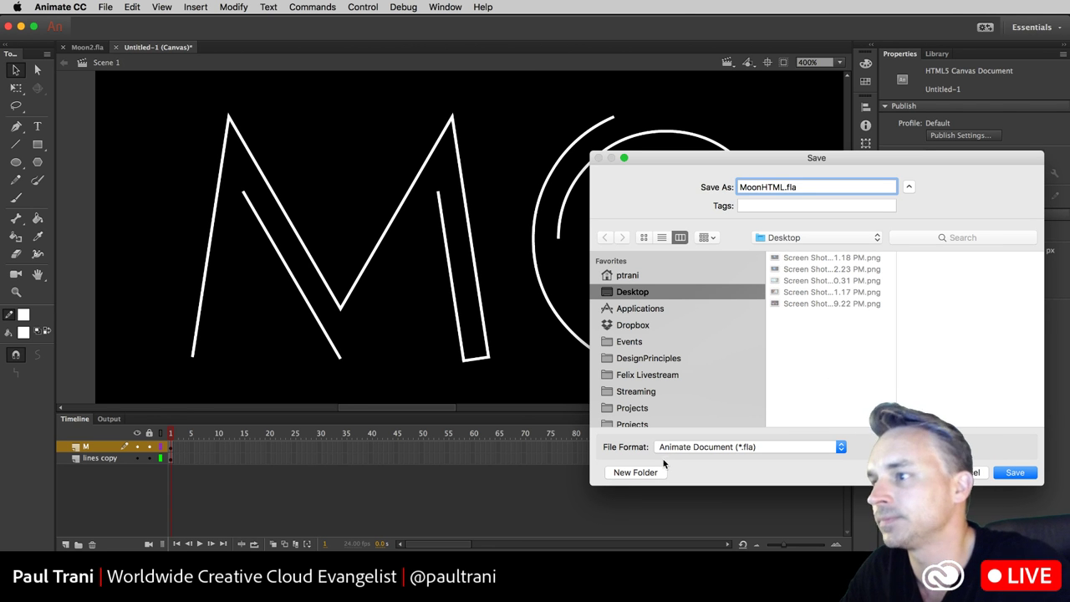
pyautogui.click(635, 472)
pyautogui.write('M')
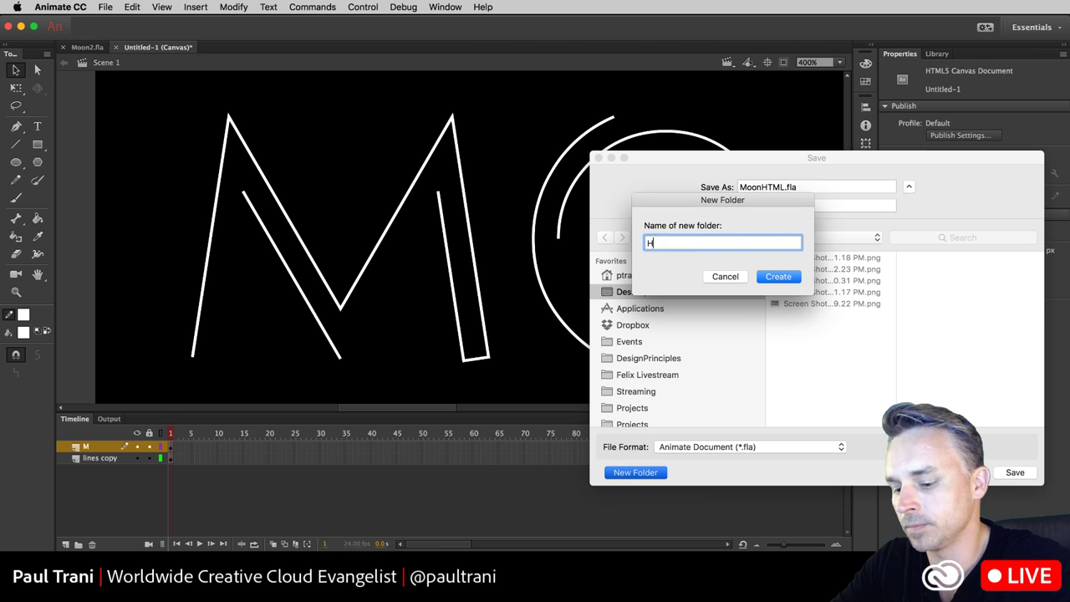
pyautogui.write('OO')
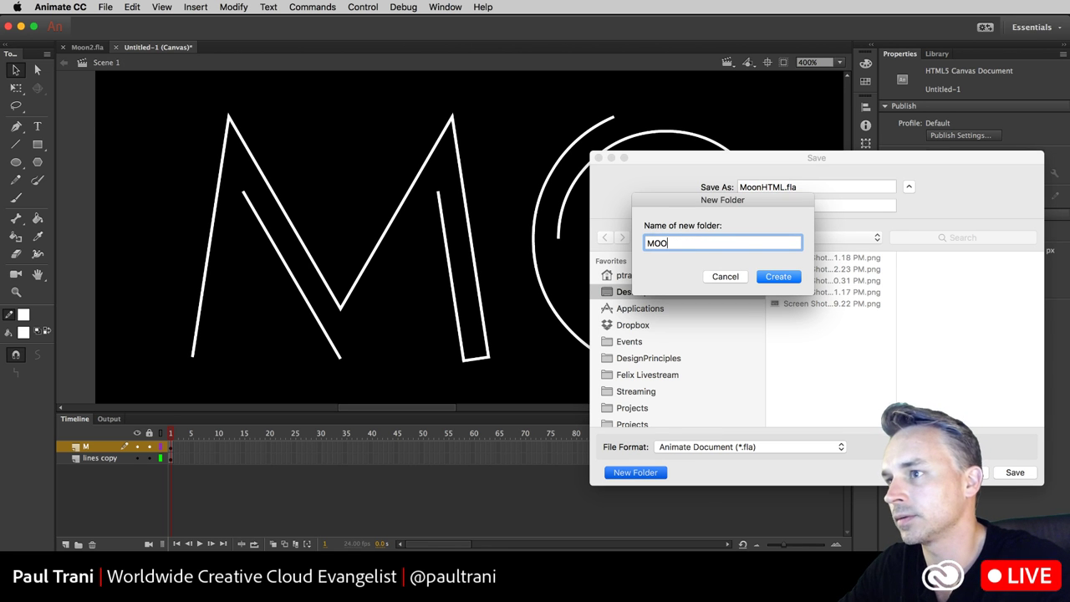
pyautogui.write('N')
pyautogui.press('Return')
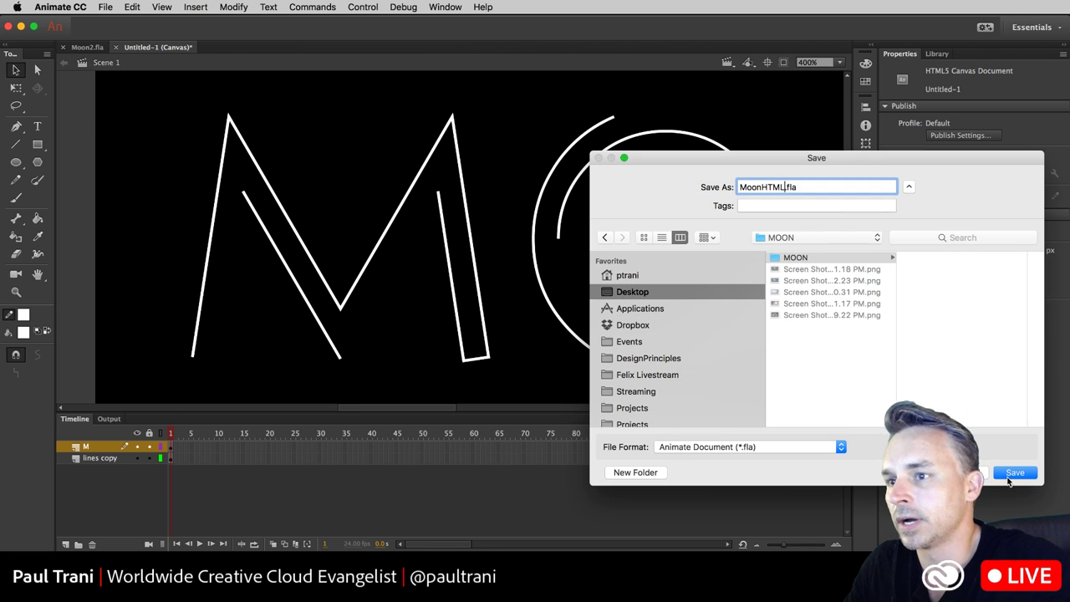
pyautogui.click(1011, 475)
# - Convert the HTML5 Canvas document to a Flash ActionScript 3.0 / AIR document and show its timeline
pyautogui.click(334, 7)
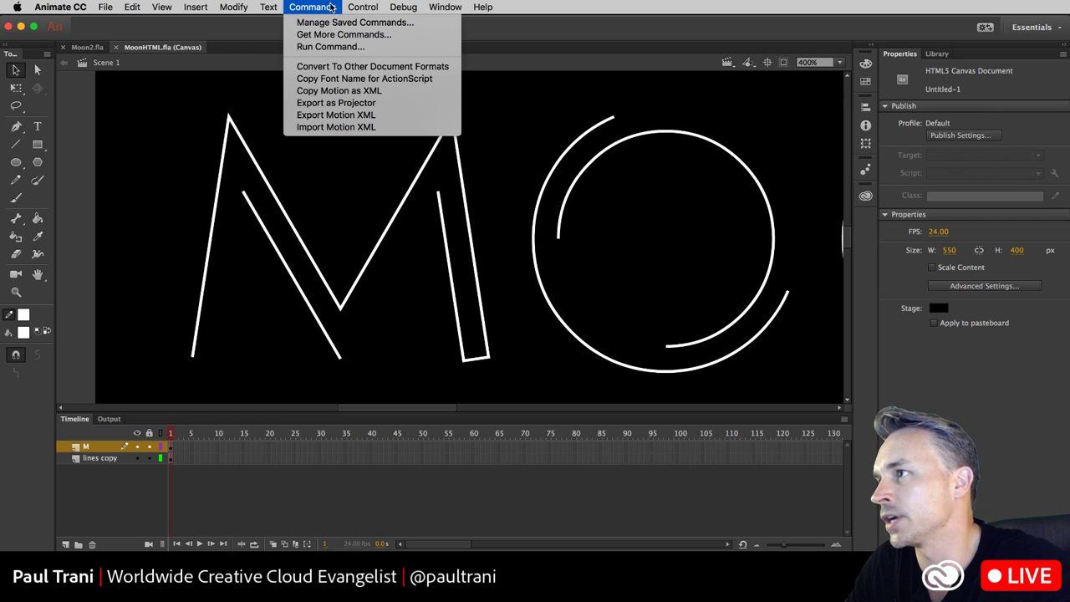
pyautogui.click(334, 67)
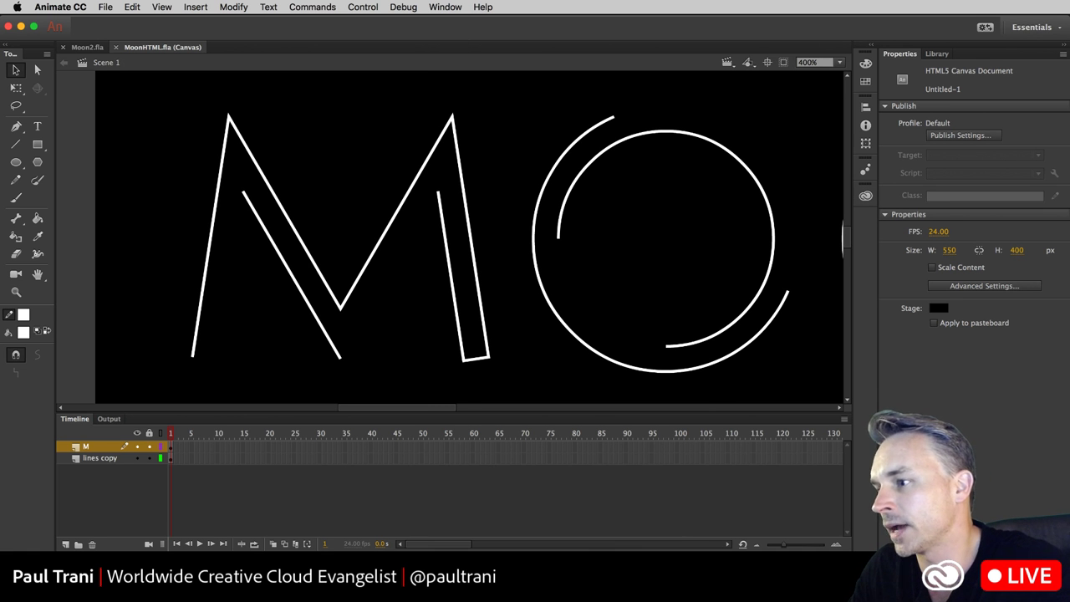
pyautogui.click(600, 237)
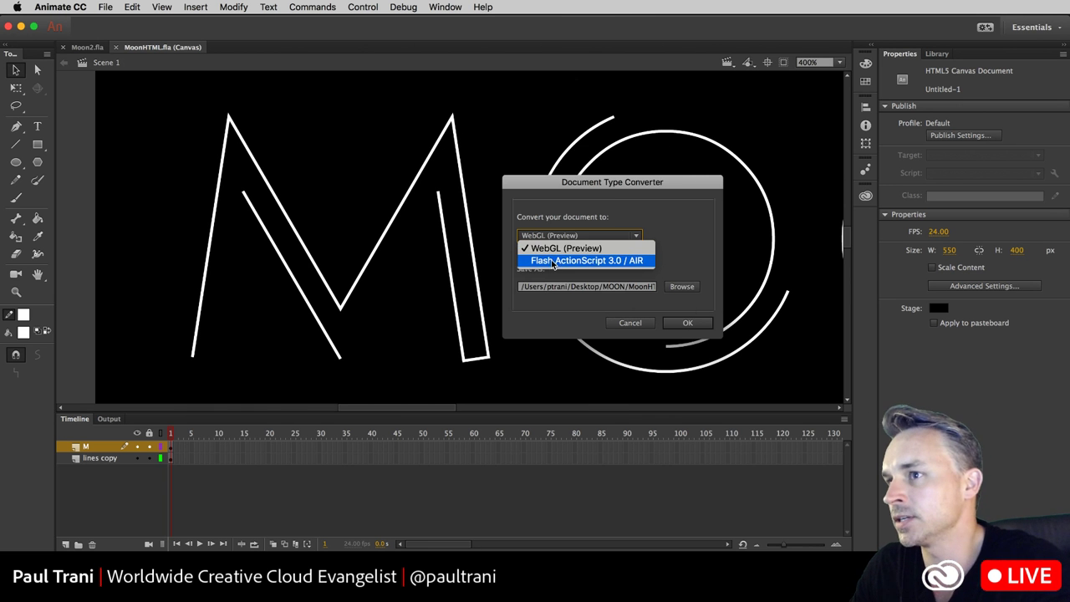
pyautogui.click(556, 247)
pyautogui.click(556, 241)
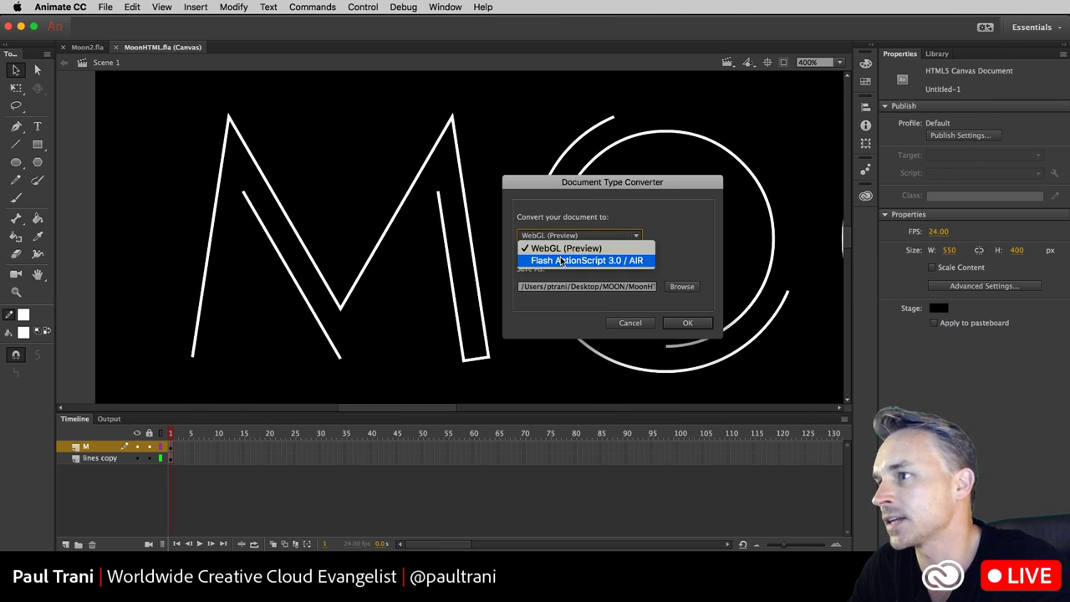
pyautogui.click(560, 248)
pyautogui.click(687, 323)
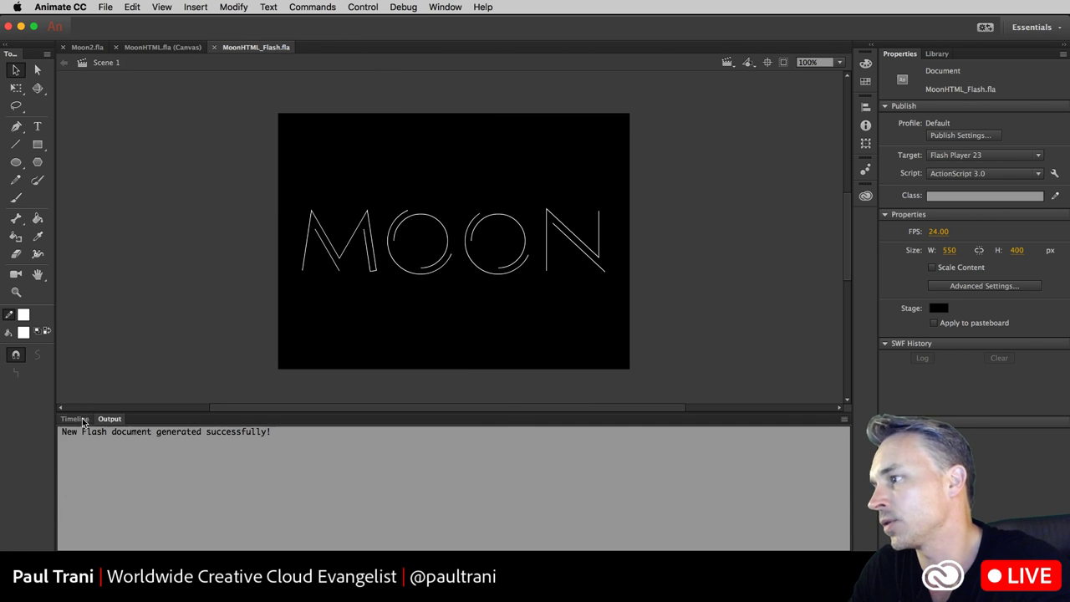
pyautogui.click(74, 418)
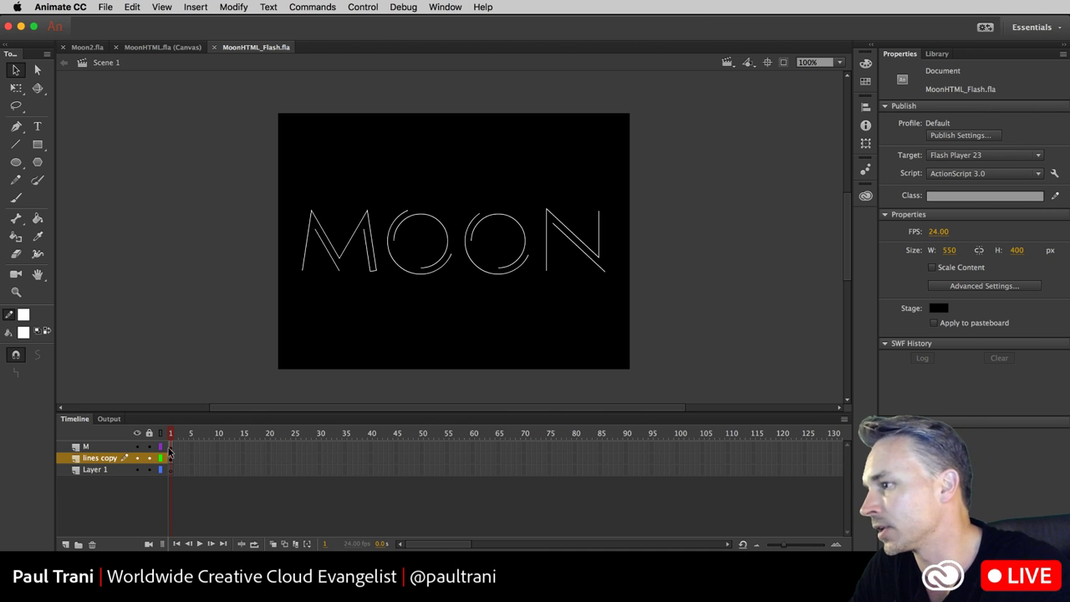
pyautogui.moveTo(186, 446); pyautogui.dragTo(561, 518)
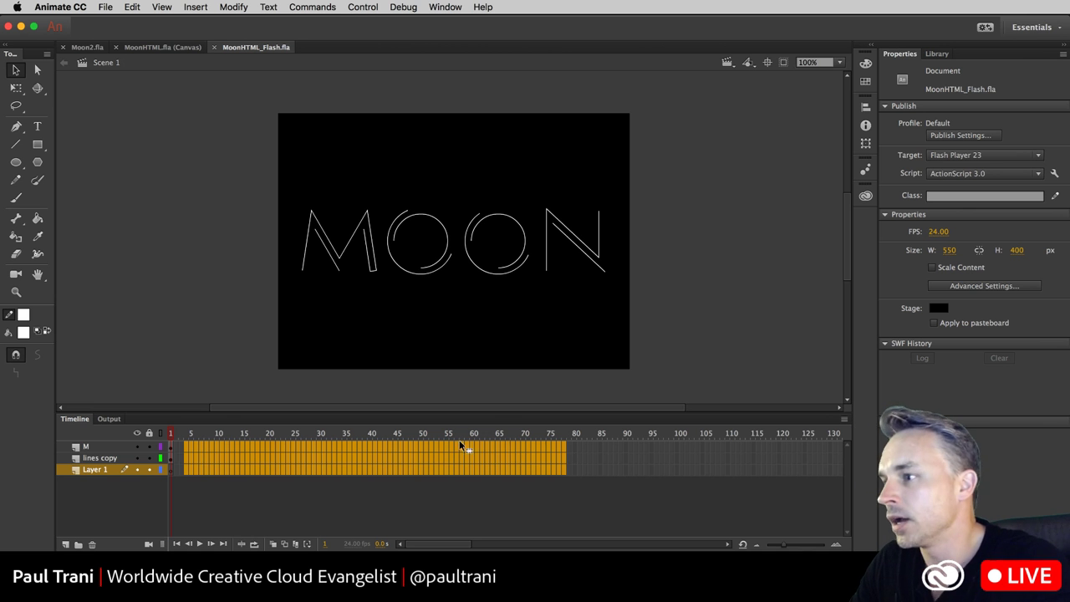
pyautogui.hotkey('shift', 'F5')
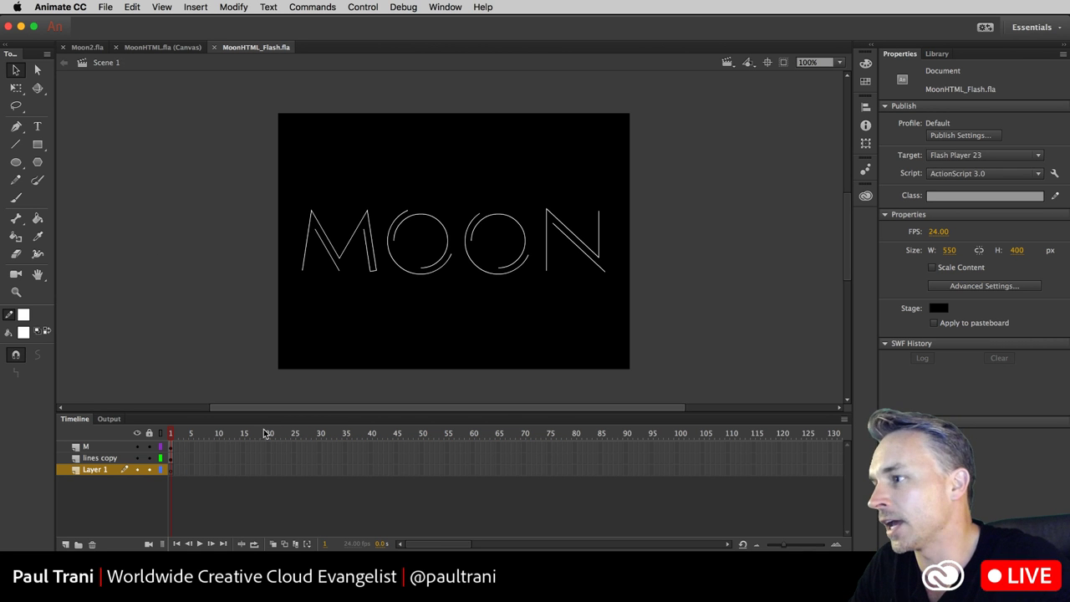
pyautogui.moveTo(231, 446); pyautogui.dragTo(513, 510)
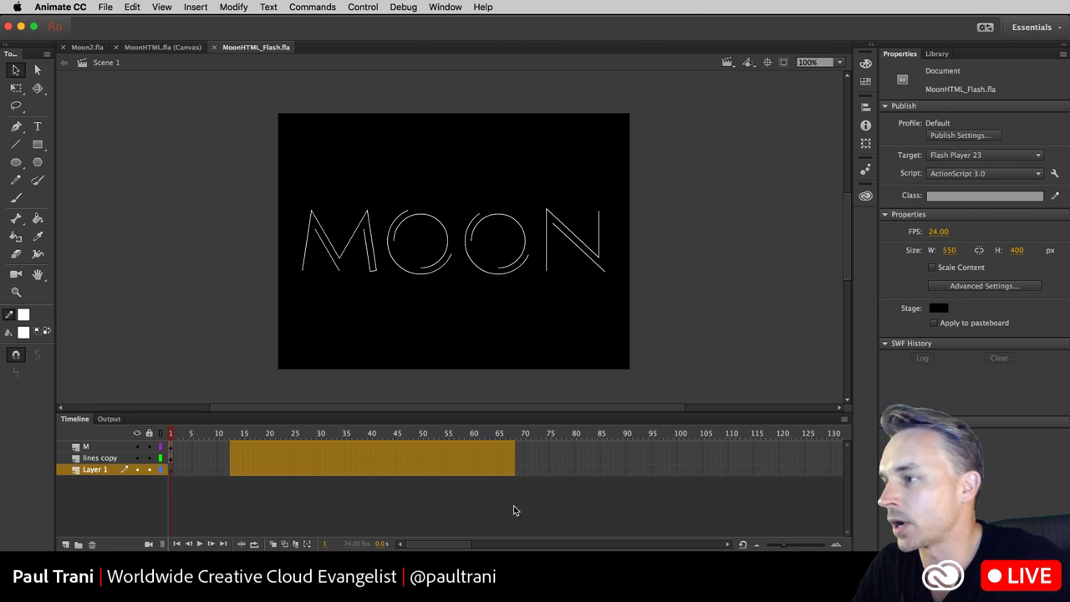
pyautogui.hotkey('shift', 'F5')
pyautogui.click(535, 458)
pyautogui.click(324, 446)
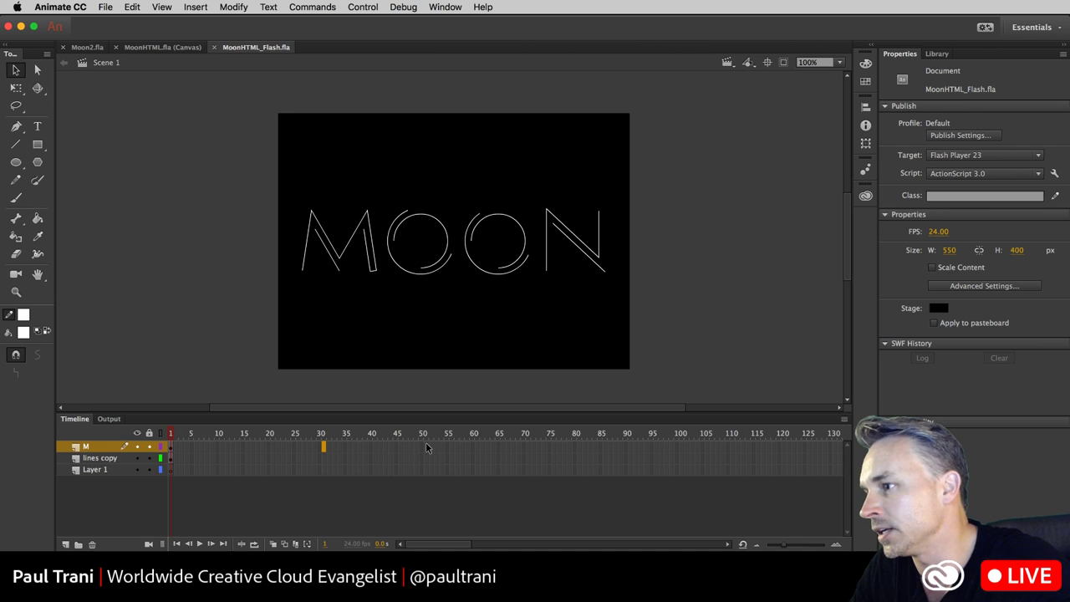
# - Insert frames up to frame 90 on the M, lines copy and Layer 1 layers, and play the timeline
pyautogui.moveTo(625, 444); pyautogui.dragTo(626, 476)
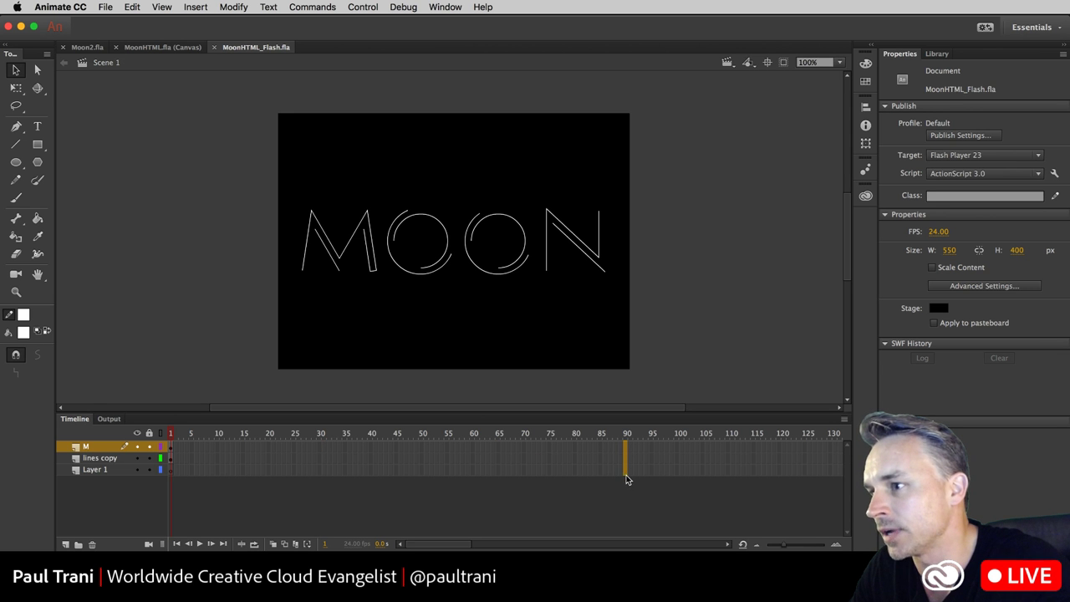
pyautogui.rightClick(625, 447)
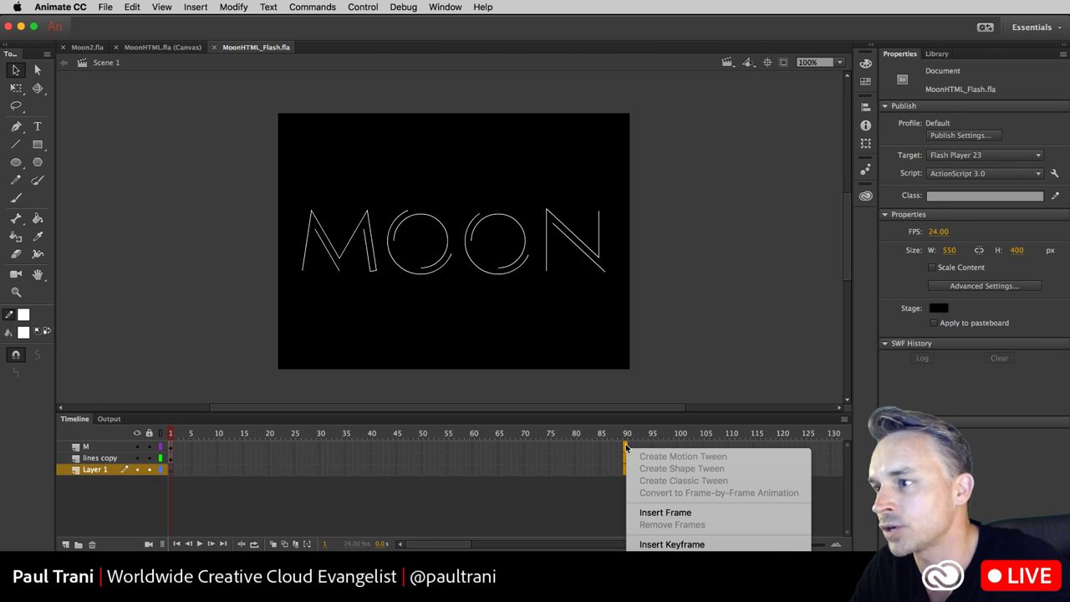
pyautogui.click(660, 512)
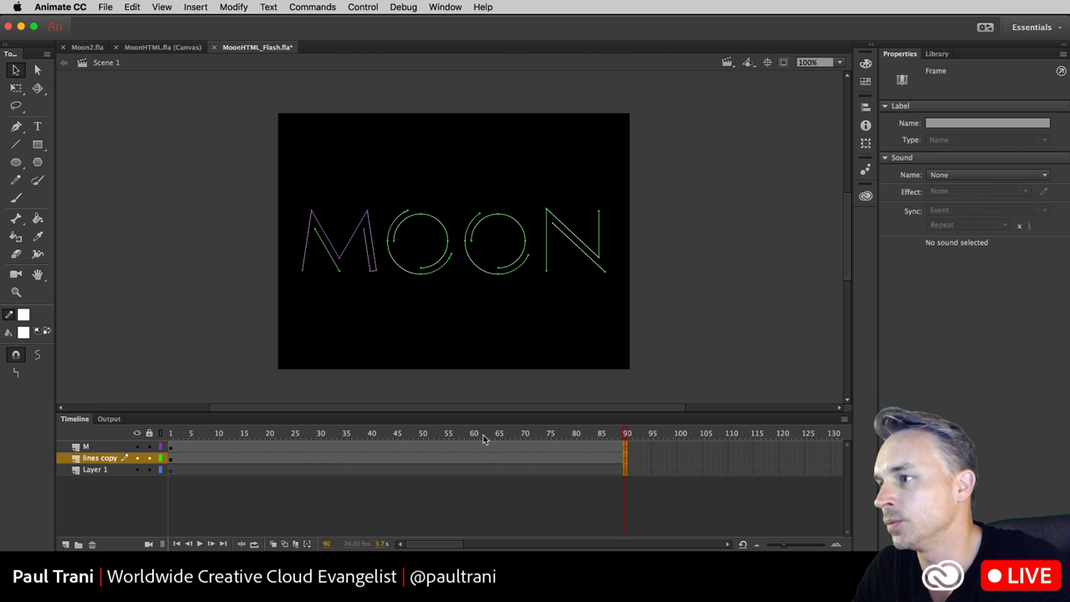
pyautogui.press('Return')
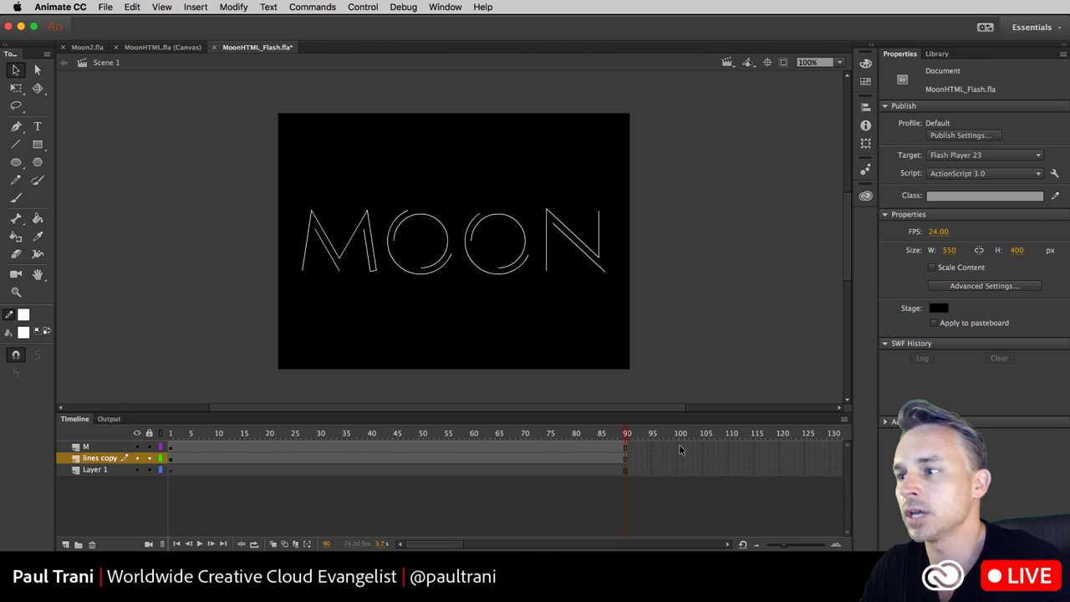
# - Insert a keyframe at frame 90 on the M layer
pyautogui.click(626, 448)
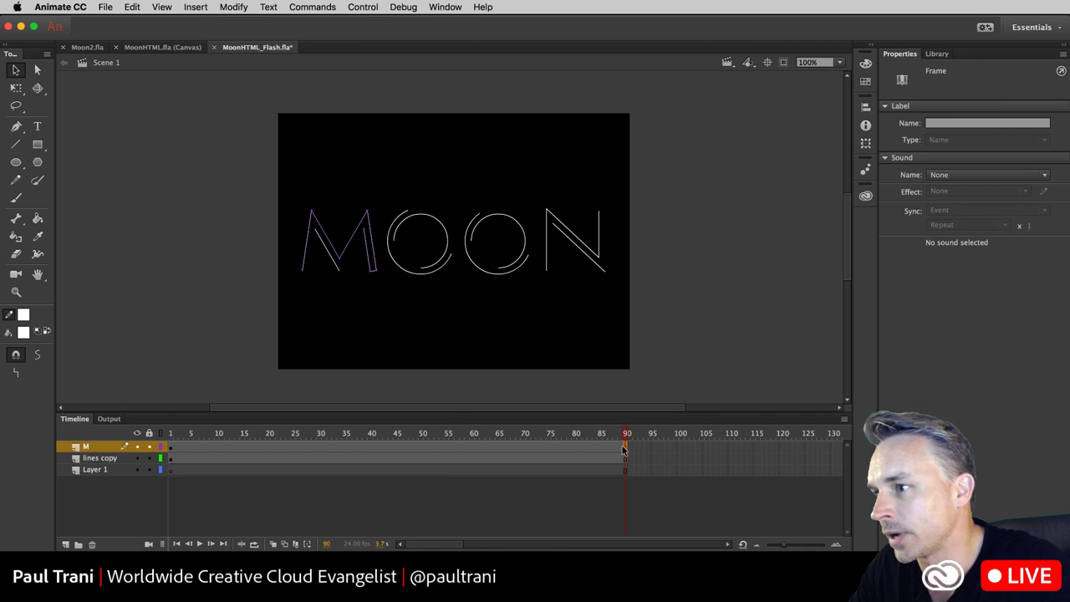
pyautogui.rightClick(625, 446)
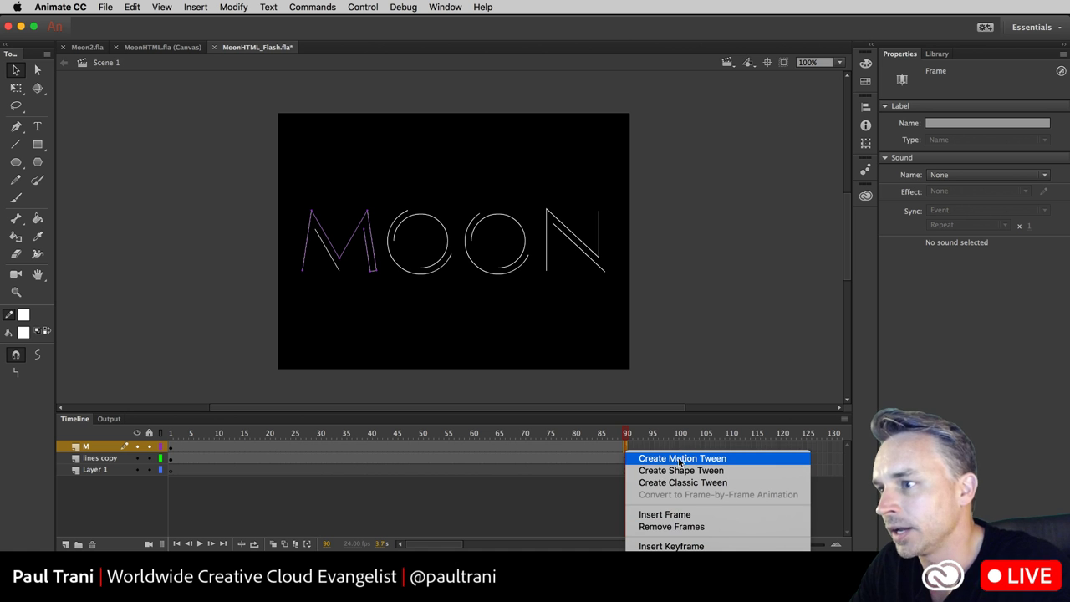
pyautogui.click(693, 545)
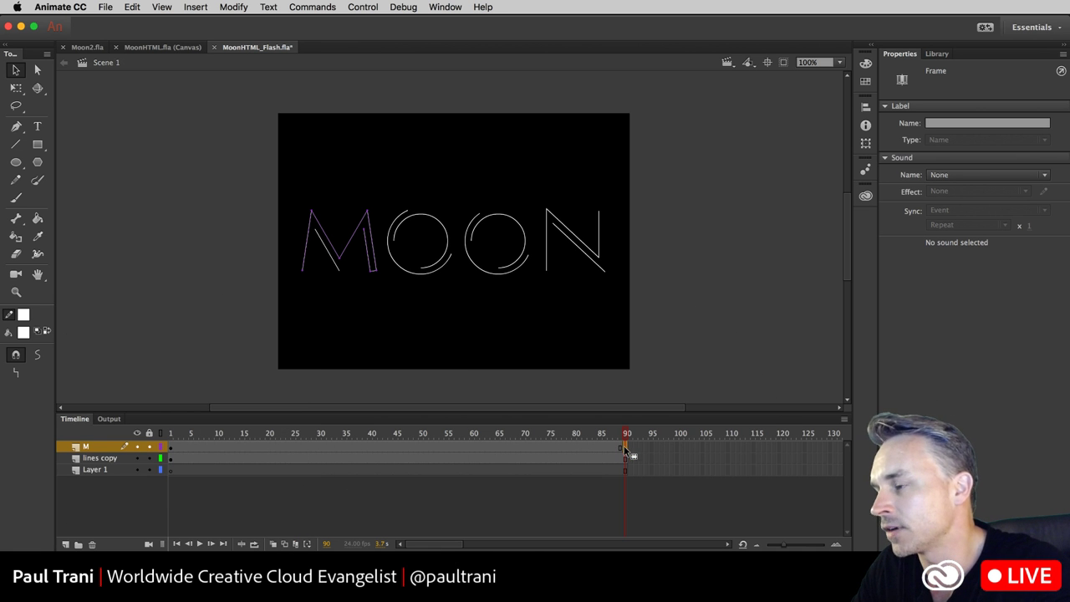
# - At frame 1 of the M layer, shorten the M path by pulling its two open ends inward along their strokes
pyautogui.click(173, 449)
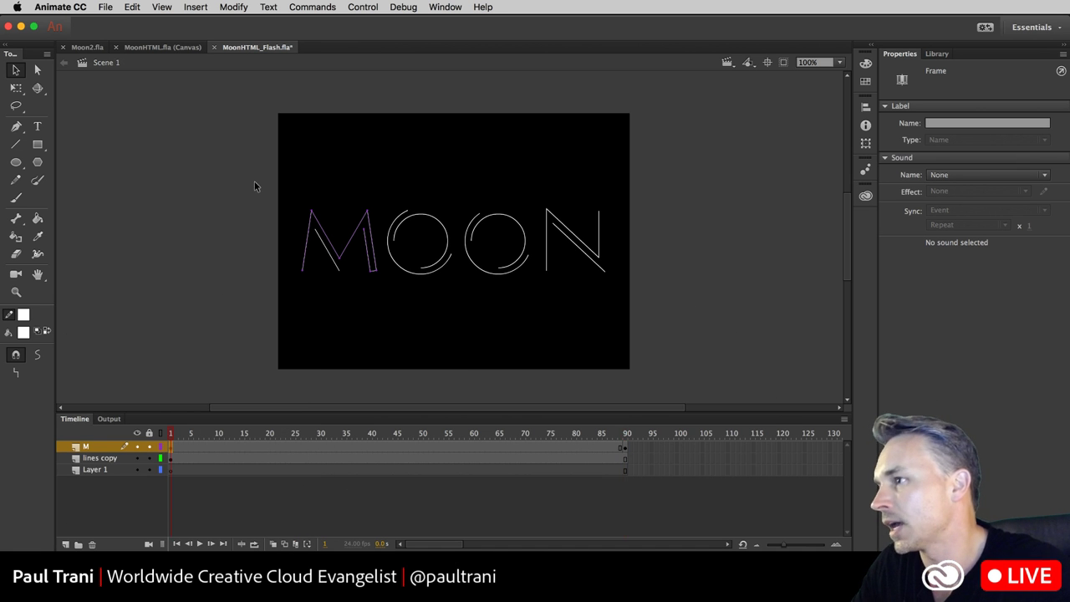
pyautogui.press('super+equal')
pyautogui.press('super+equal')
pyautogui.hscroll(10, 259, 188)
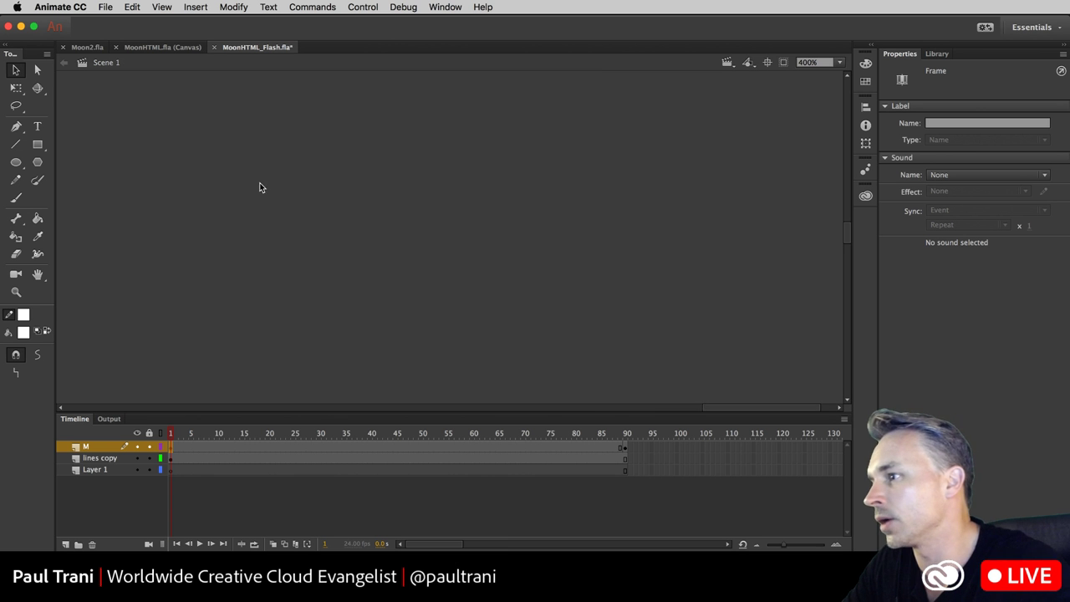
pyautogui.hscroll(-10, 197, 217)
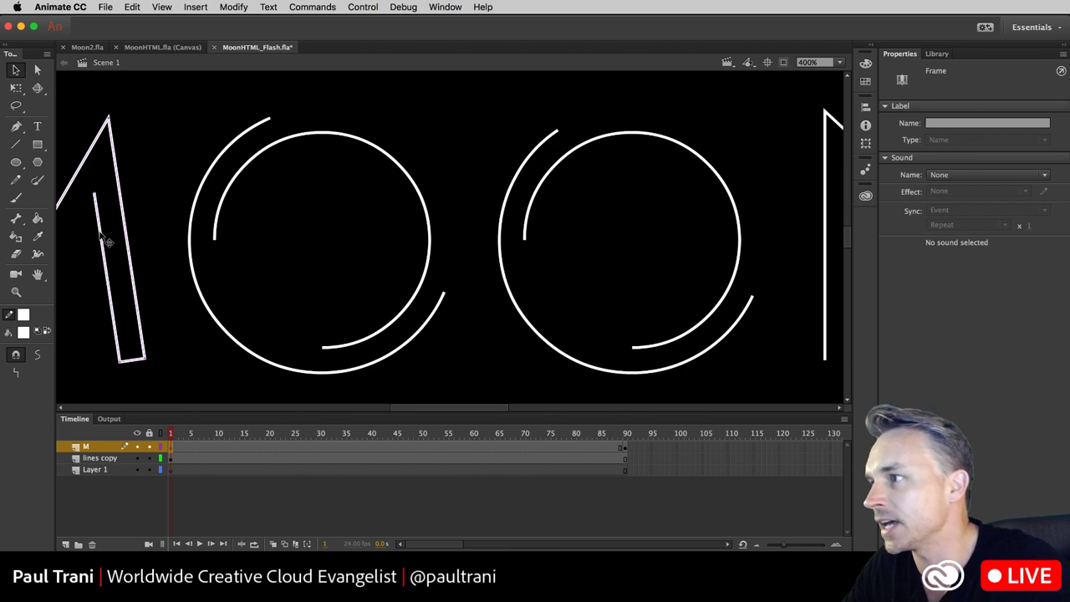
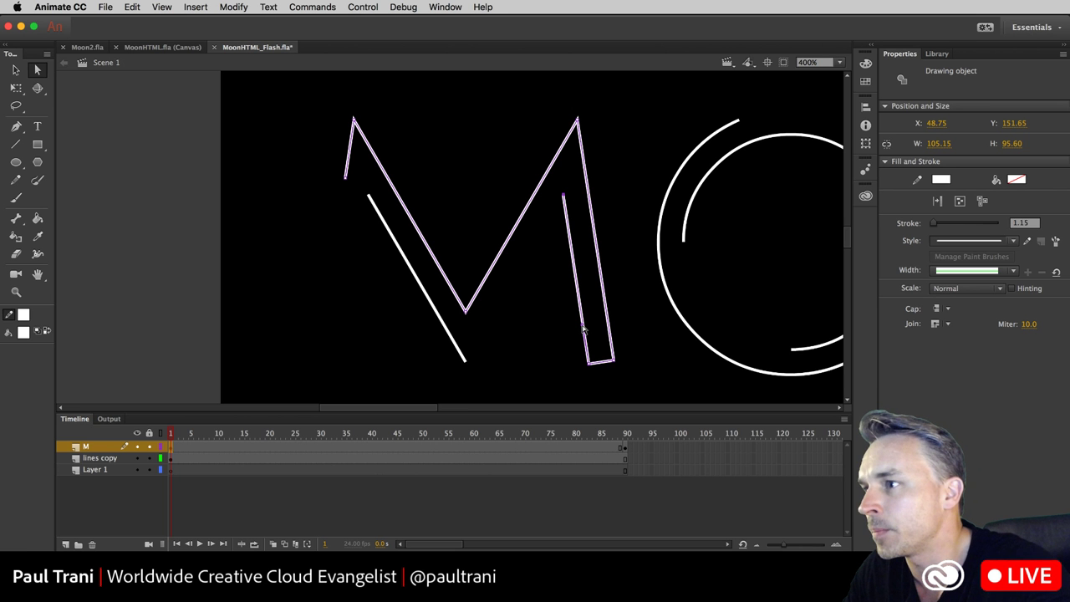
pyautogui.moveTo(582, 330); pyautogui.dragTo(583, 326)
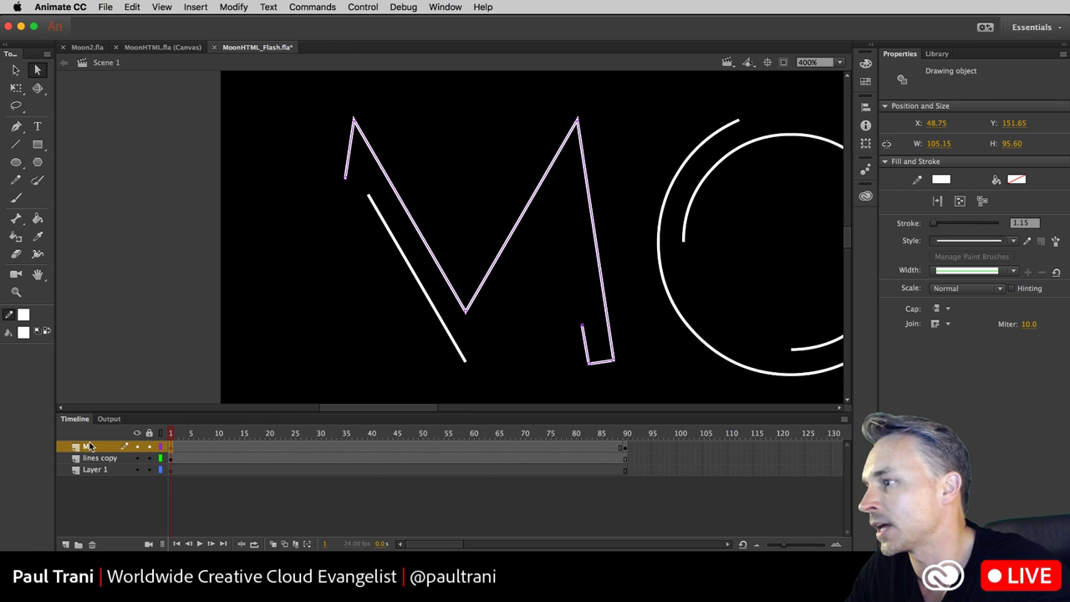
# - Create a shape tween between the M layer's keyframes at frames 1 and 90
pyautogui.click(171, 448)
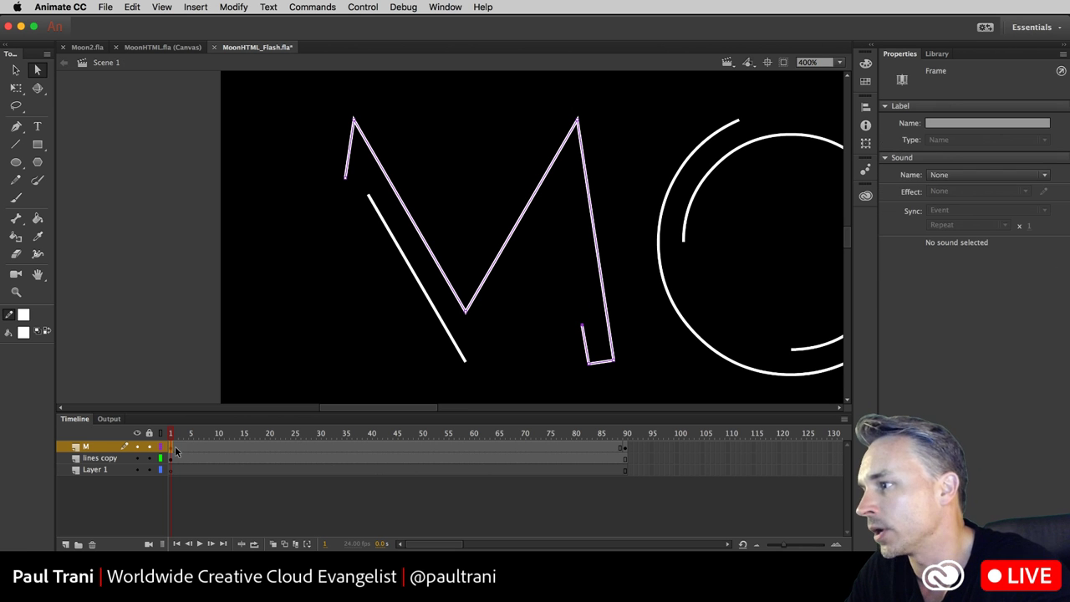
pyautogui.click(623, 446)
pyautogui.rightClick(384, 448)
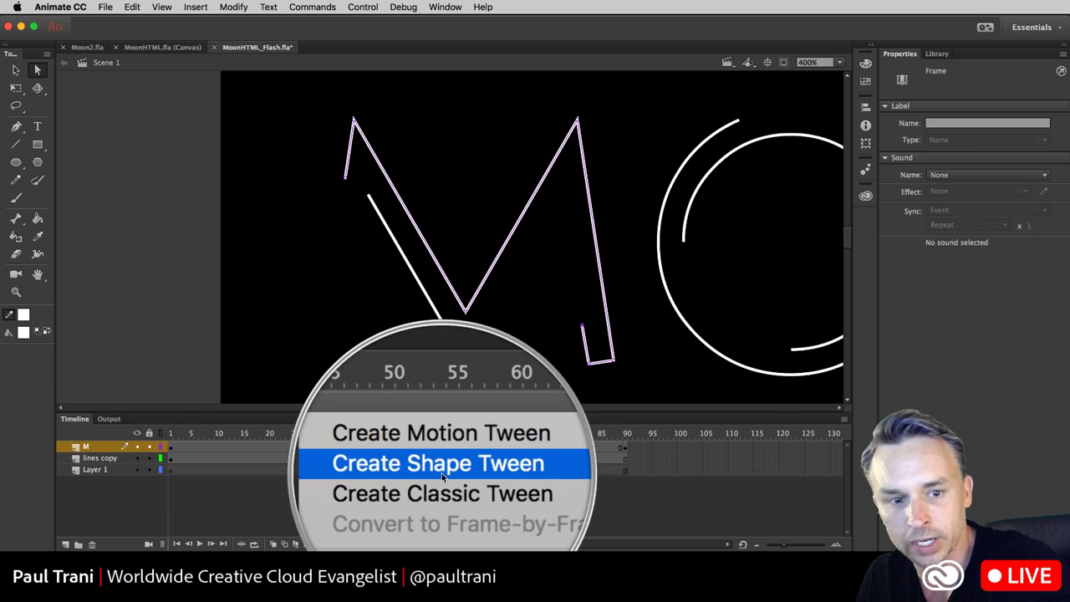
pyautogui.click(441, 470)
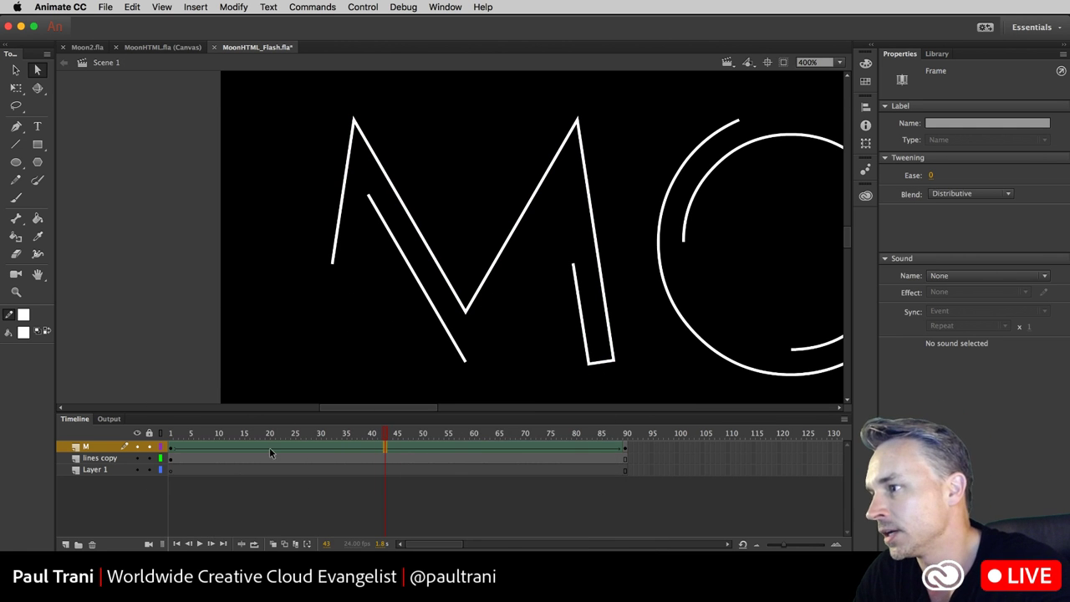
# - Scrub back to frame 1 and play the timeline to preview the M's drawing animation
pyautogui.moveTo(385, 433); pyautogui.dragTo(58, 434)
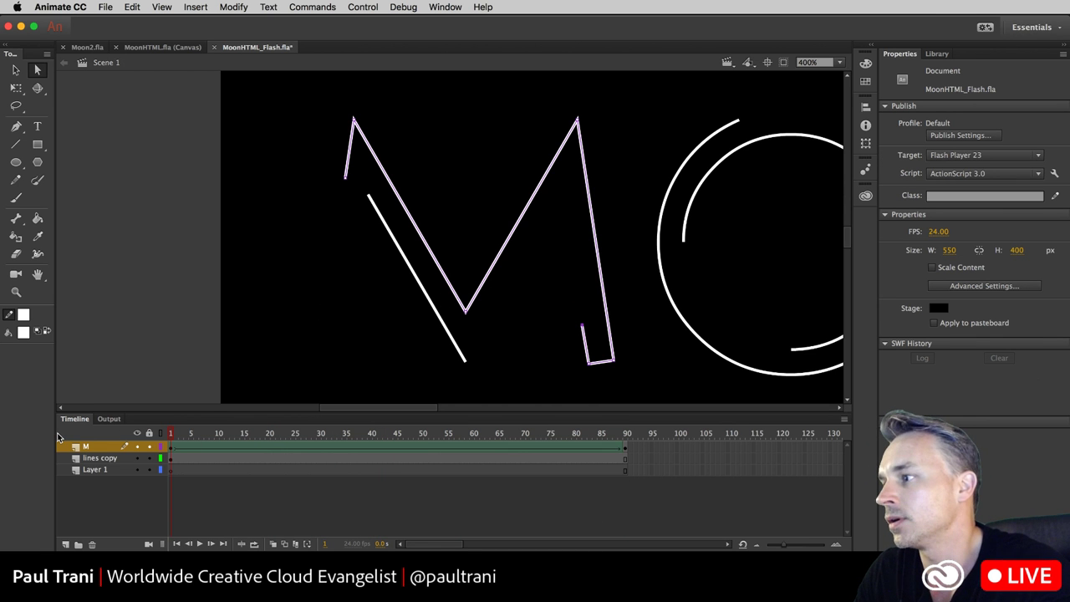
pyautogui.press('Return')
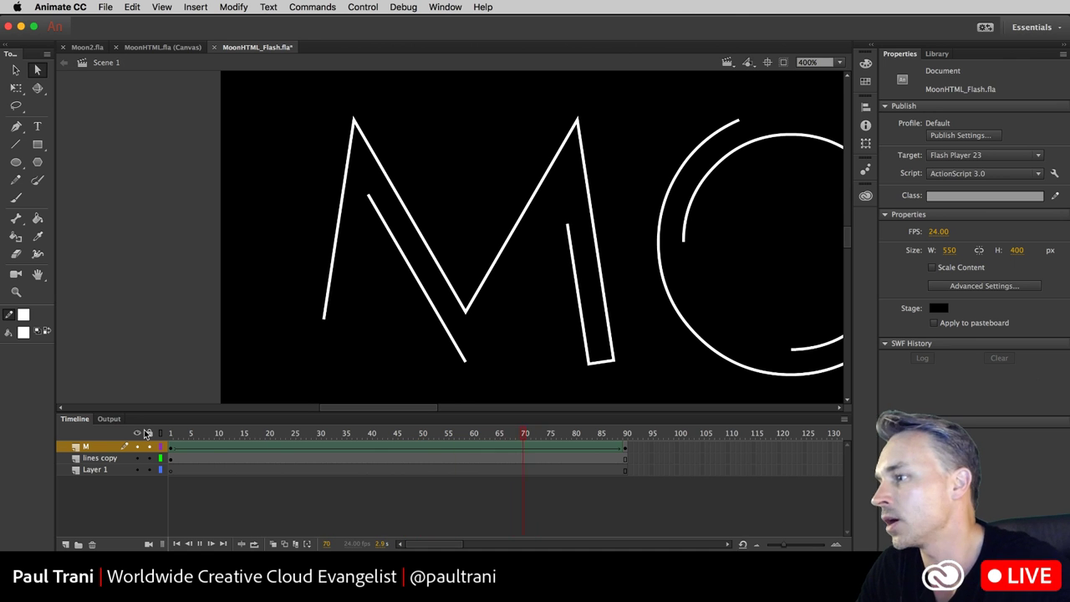
pyautogui.click(211, 435)
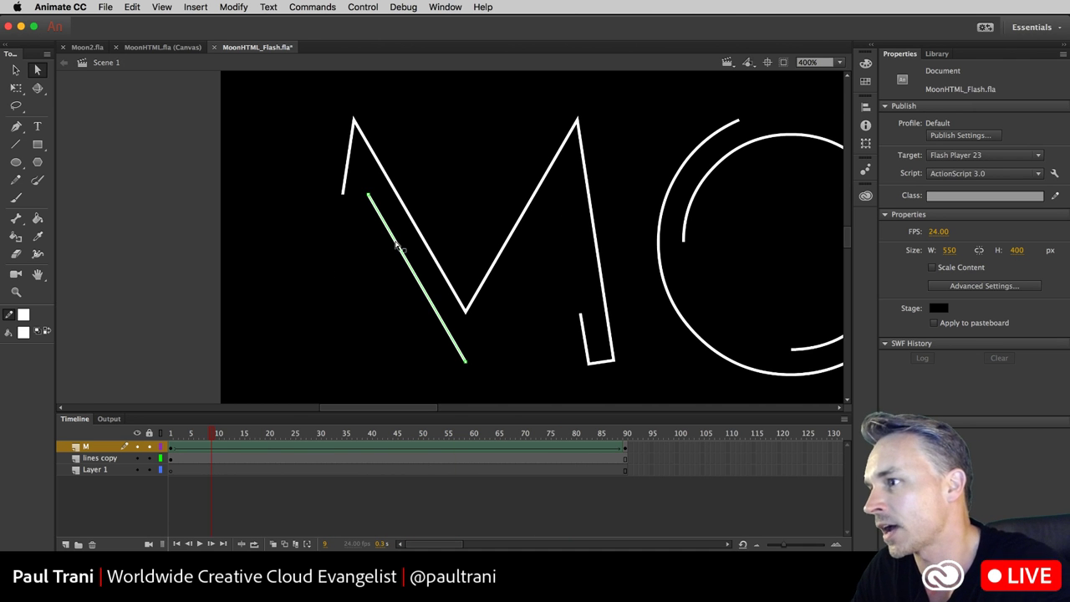
# - Move the M's inner diagonal line onto a new layer above lines copy by cutting it and pasting it in place
pyautogui.click(15, 69)
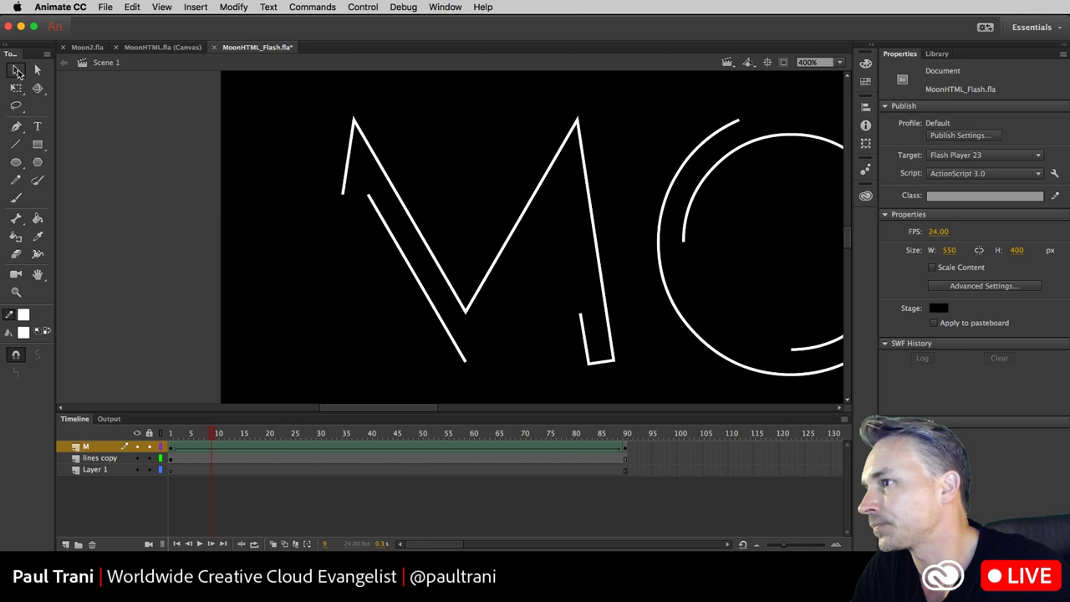
pyautogui.click(414, 280)
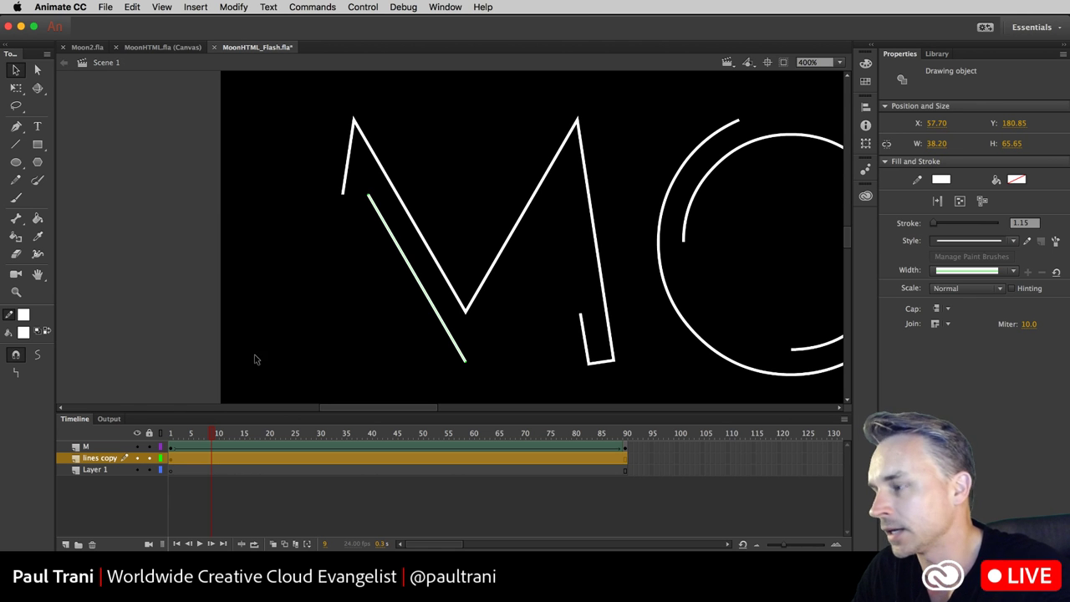
pyautogui.click(112, 493)
pyautogui.click(66, 544)
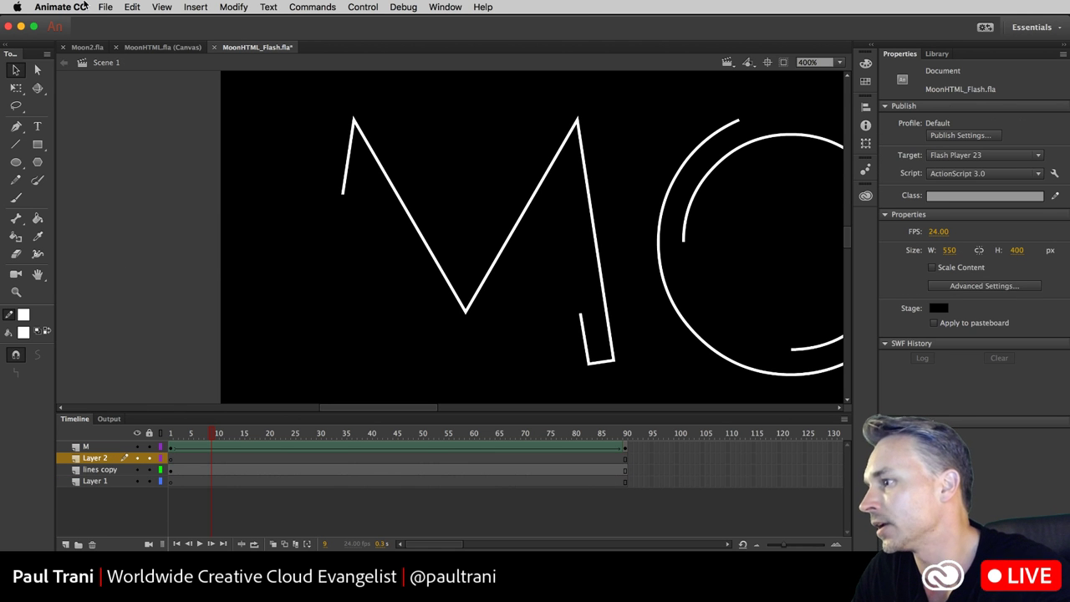
pyautogui.click(138, 7)
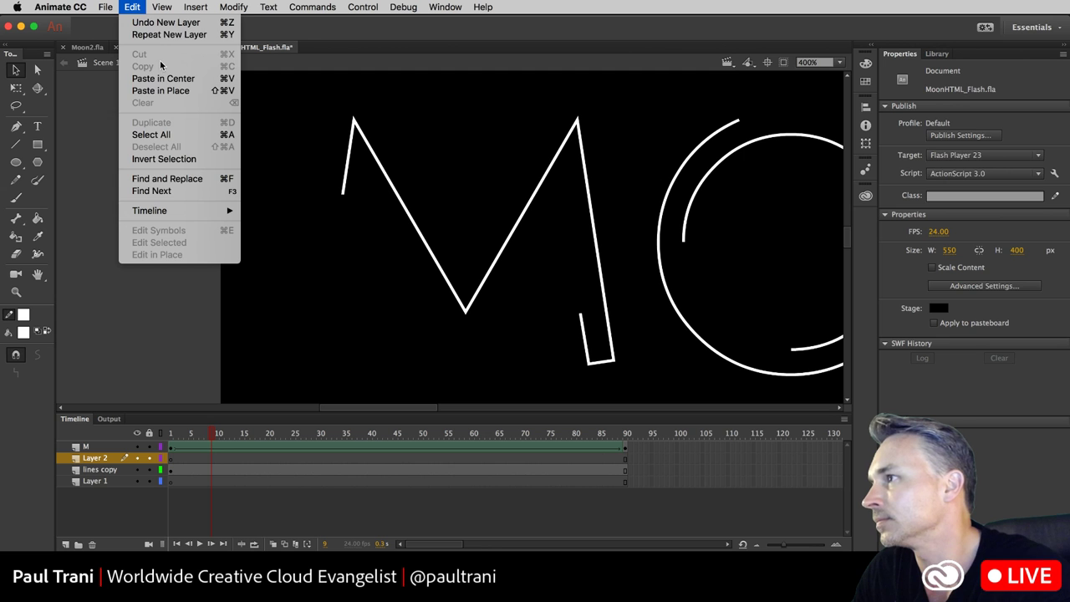
pyautogui.click(160, 91)
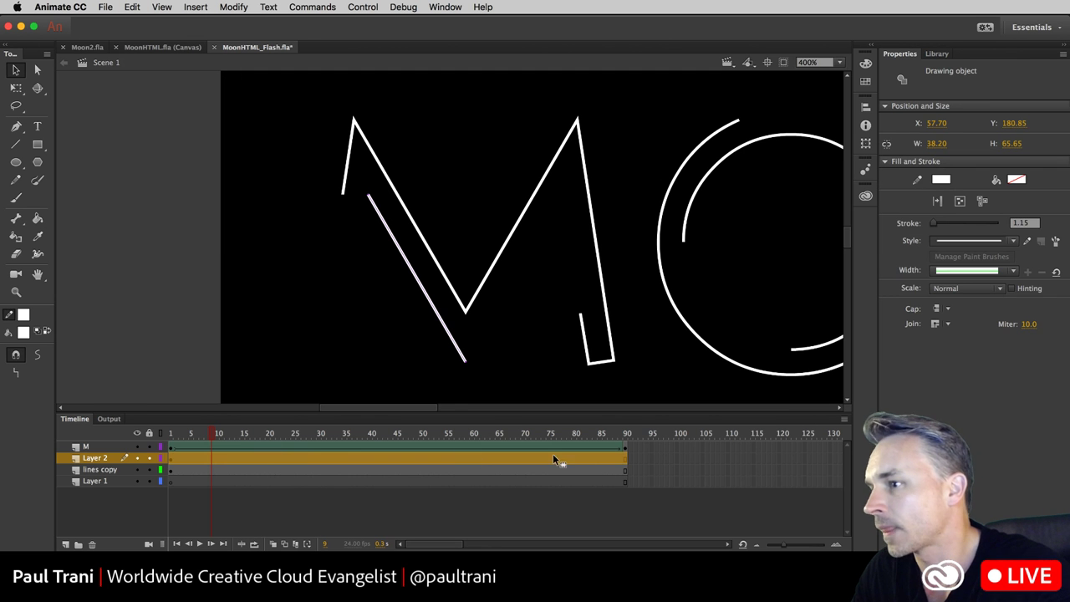
# - Insert a keyframe at frame 90 on the layer holding the M's inner diagonal line
pyautogui.click(624, 458)
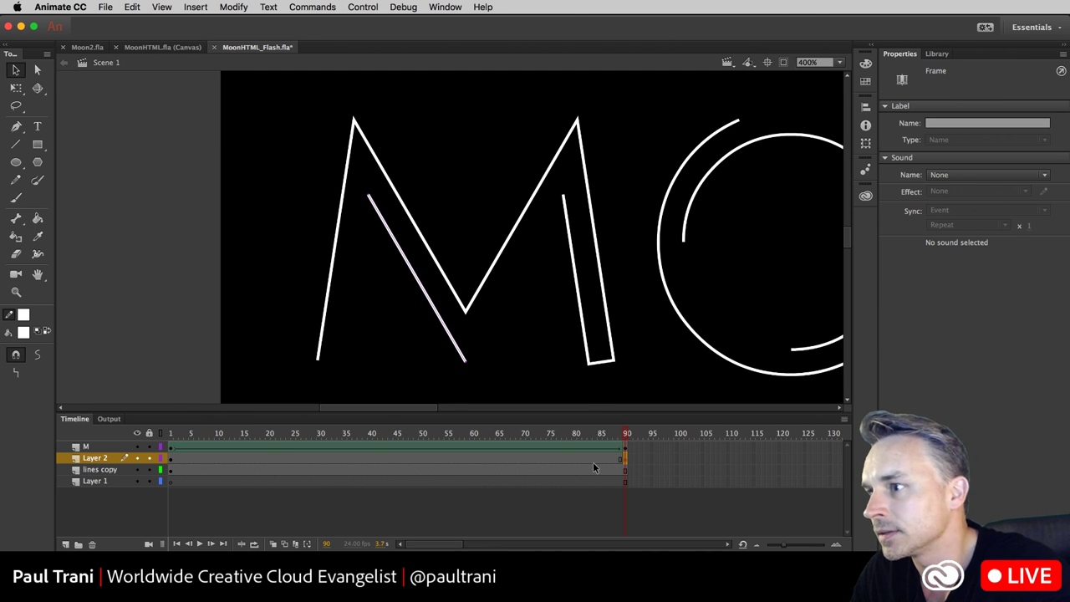
pyautogui.press('F6')
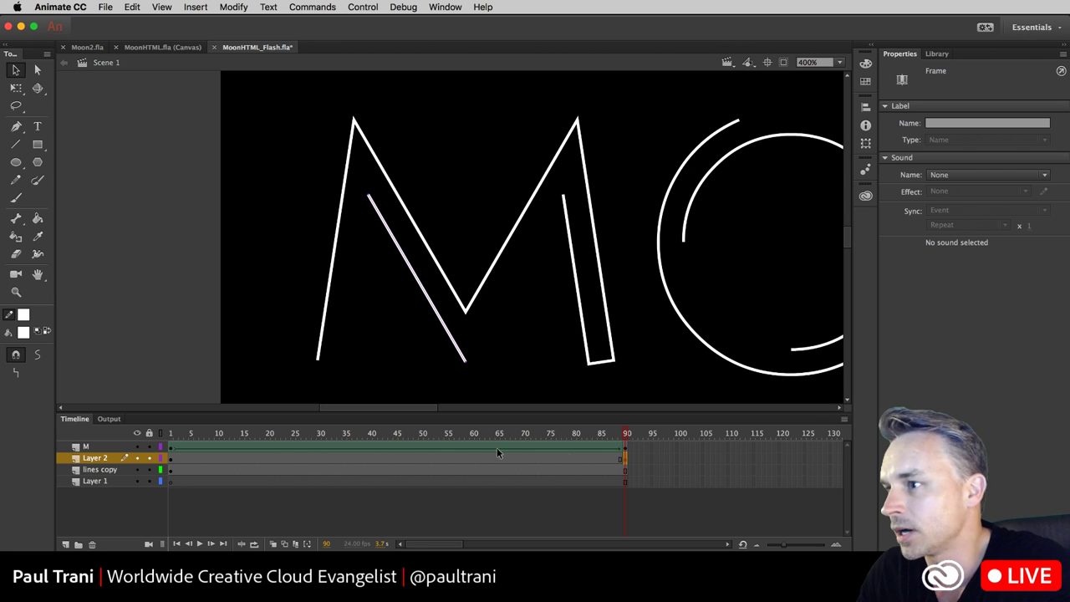
pyautogui.moveTo(238, 460); pyautogui.dragTo(359, 455)
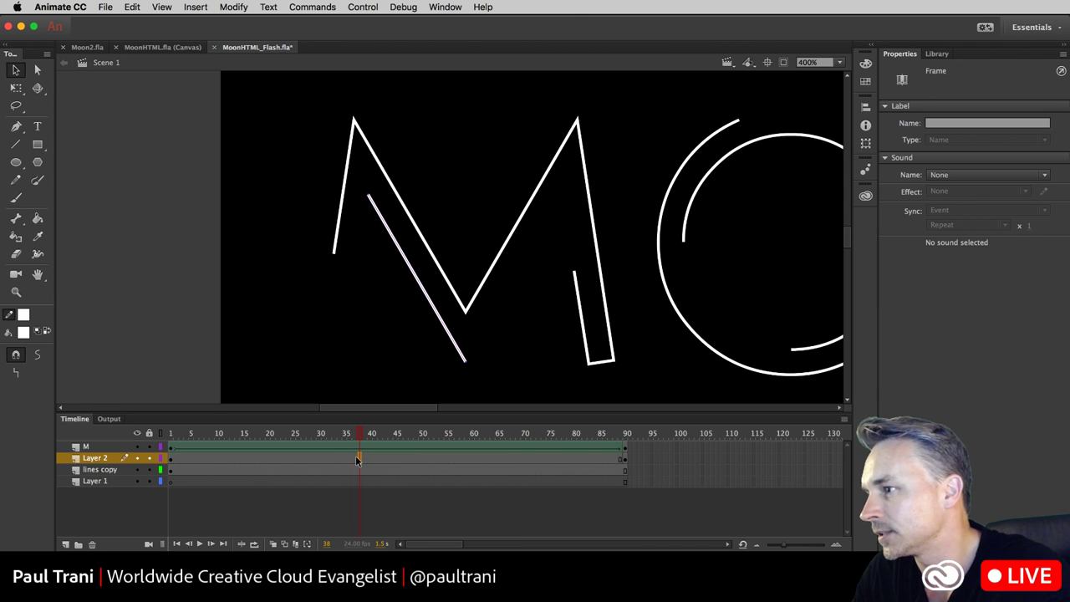
pyautogui.rightClick(361, 456)
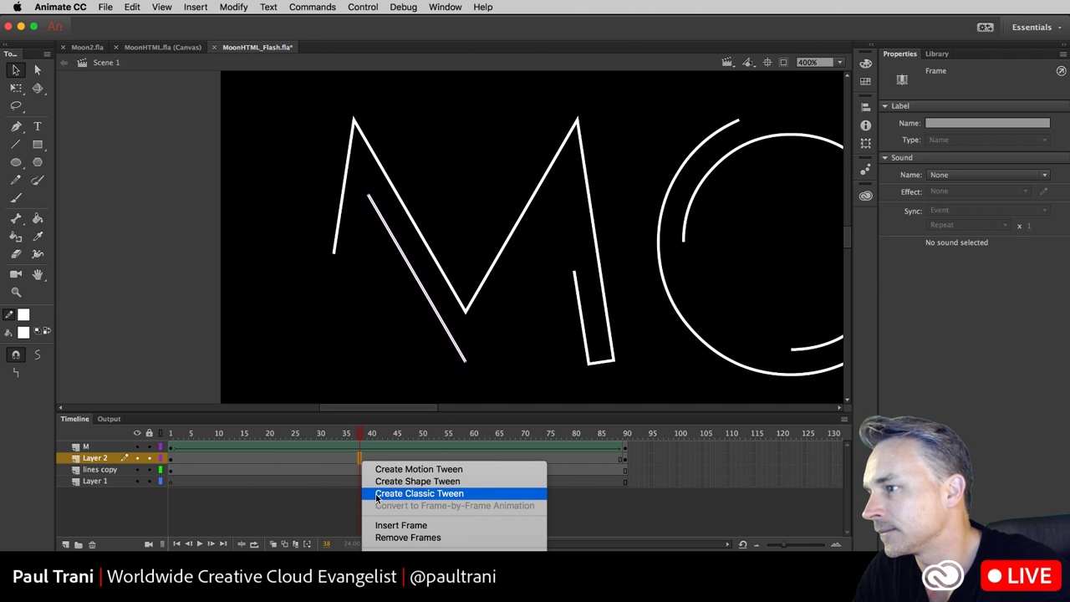
pyautogui.click(418, 493)
pyautogui.click(169, 457)
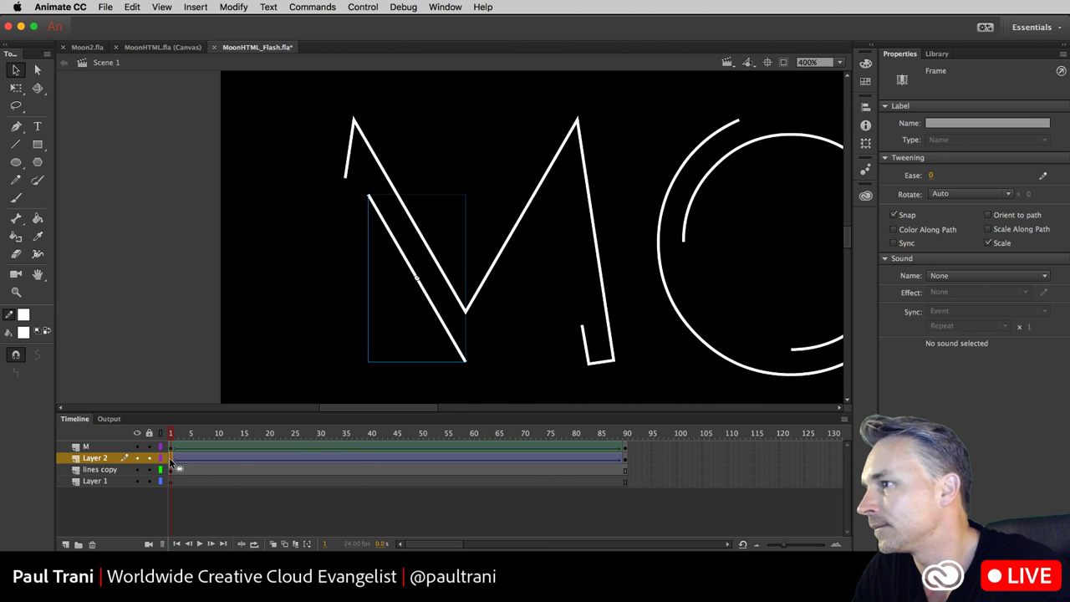
pyautogui.press('super+z')
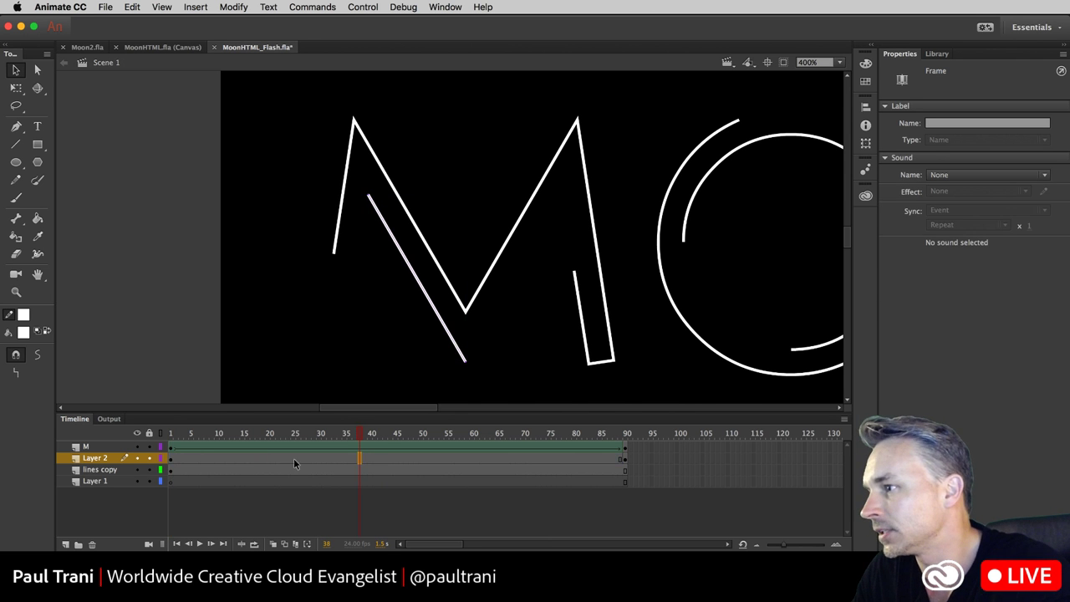
# - Create a shape tween on Layer 2 between its keyframes at frames 1 and 90, and return to frame 1
pyautogui.rightClick(316, 458)
pyautogui.click(376, 484)
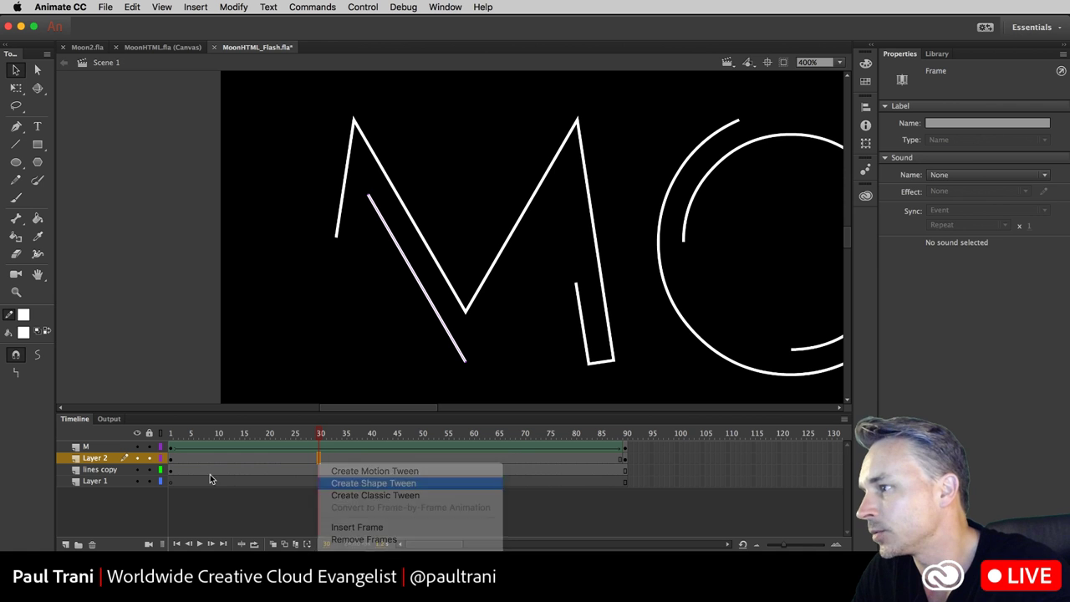
pyautogui.click(172, 458)
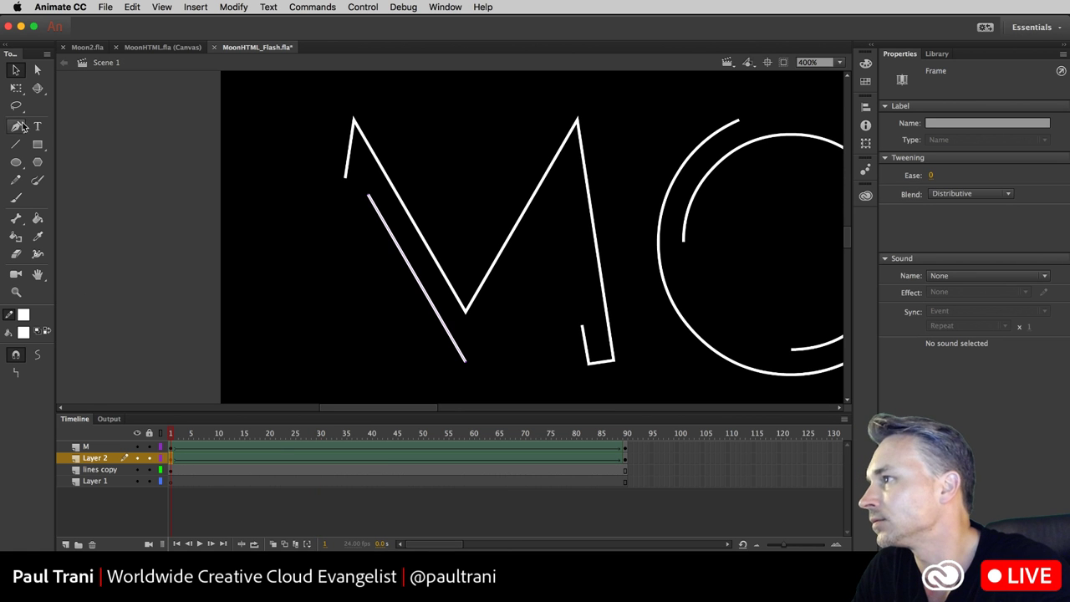
# - Shorten the M's inner diagonal line to a small stub at its lower end in frame 1 and scrub through the timeline to preview it
pyautogui.click(36, 71)
pyautogui.click(339, 223)
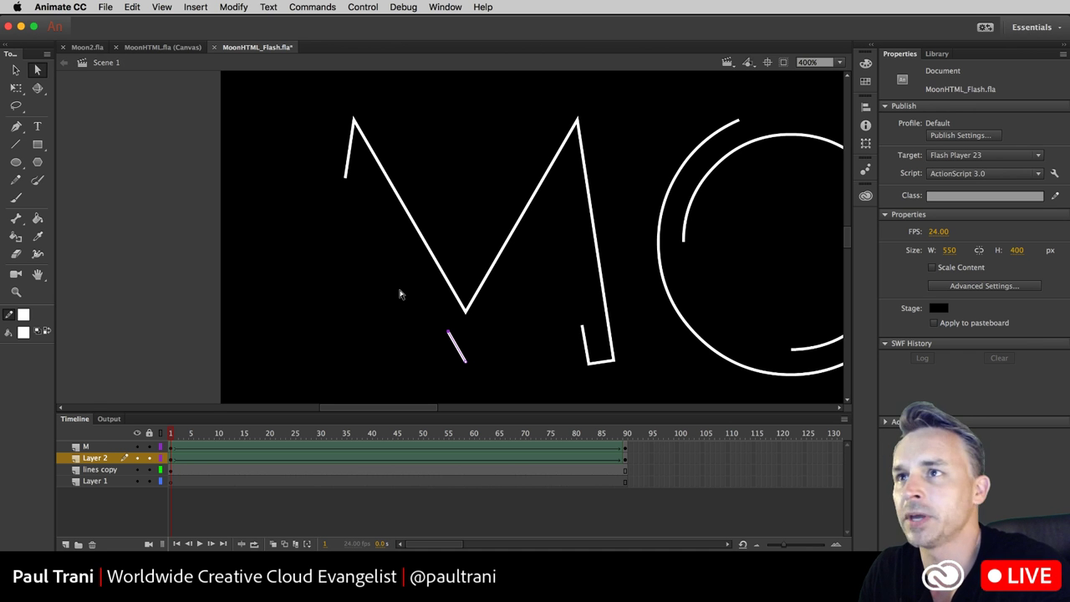
pyautogui.click(12, 69)
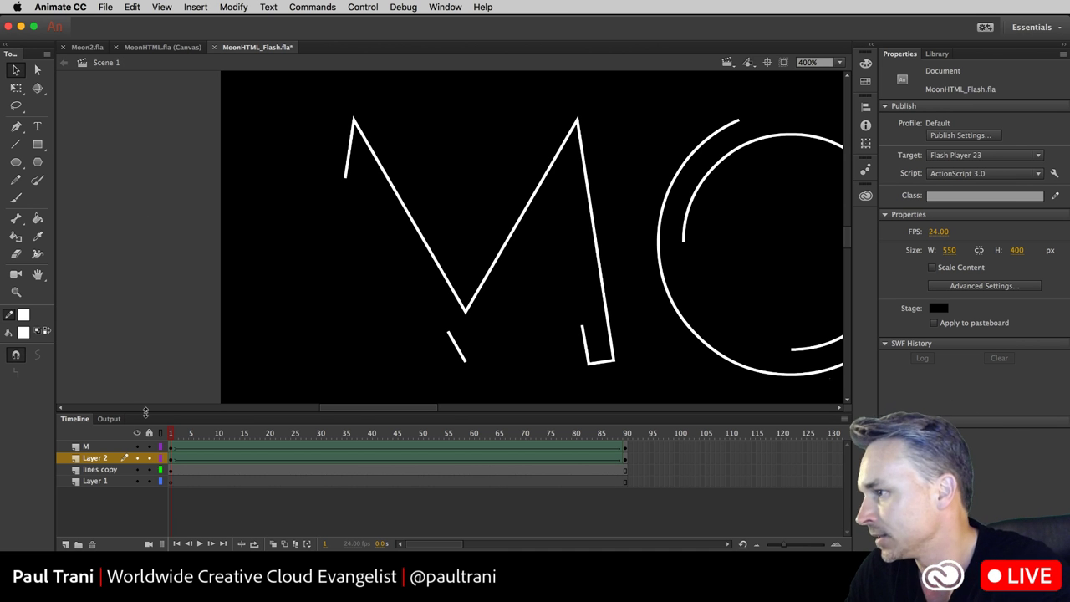
pyautogui.click(172, 457)
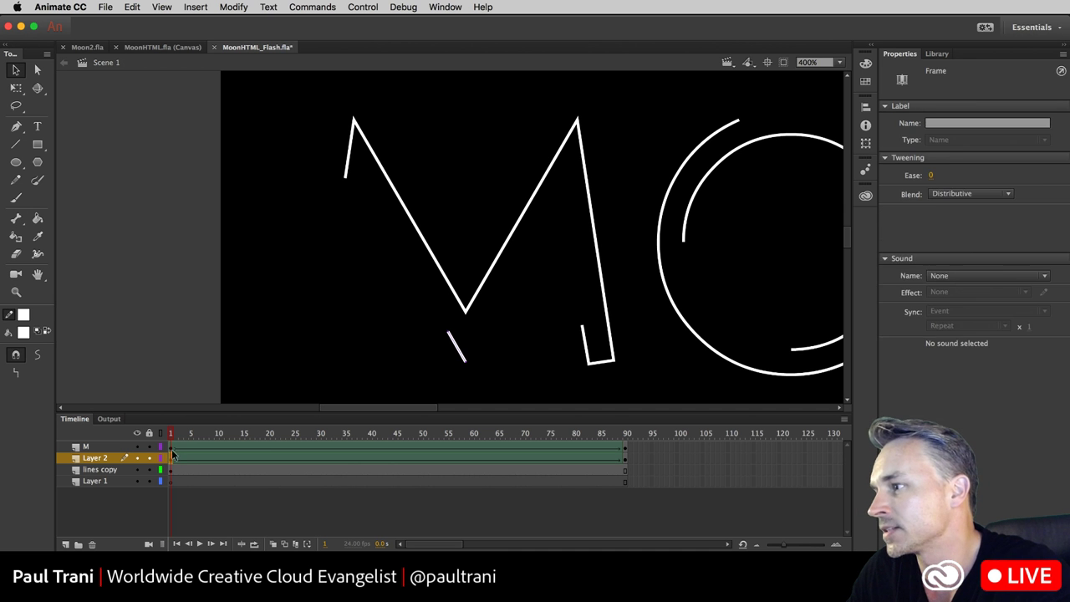
pyautogui.moveTo(172, 434); pyautogui.dragTo(577, 433)
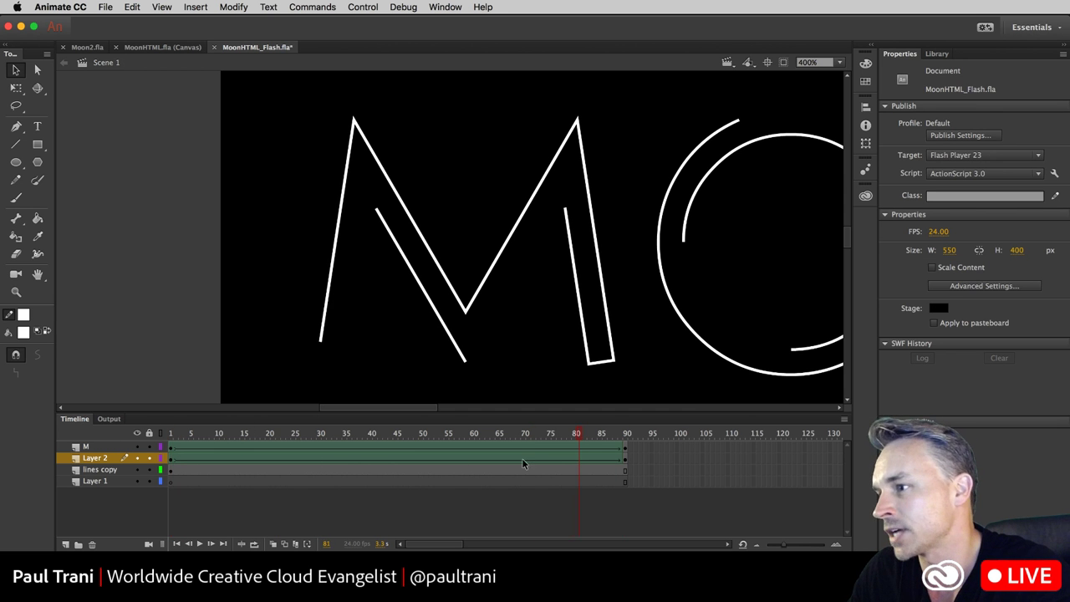
# - Convert the outer arc of the first O into a movie clip symbol named O1
pyautogui.moveTo(655, 136); pyautogui.dragTo(435, 115)
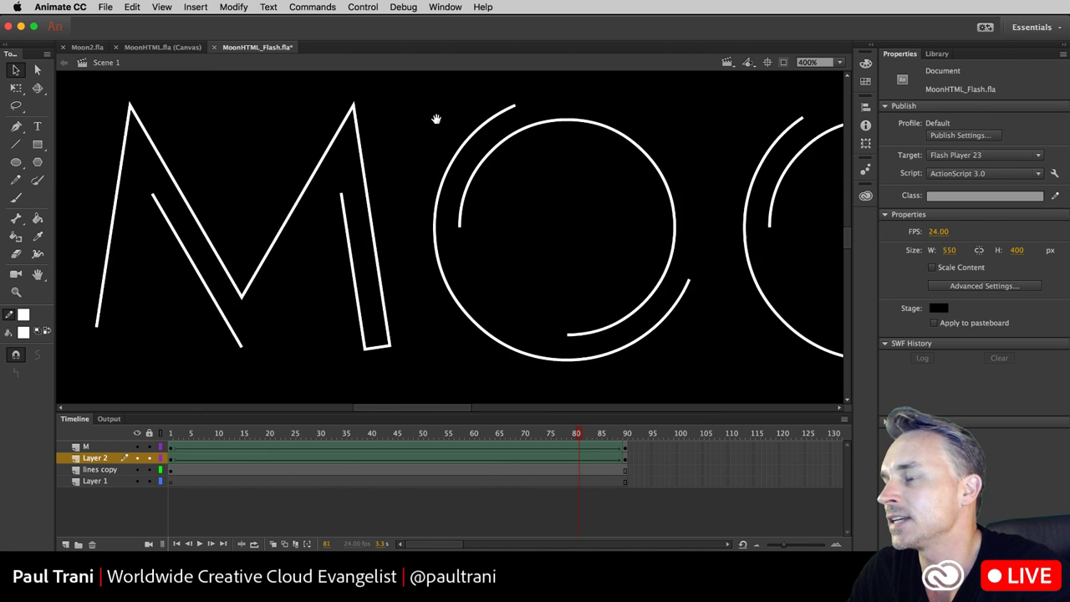
pyautogui.click(472, 167)
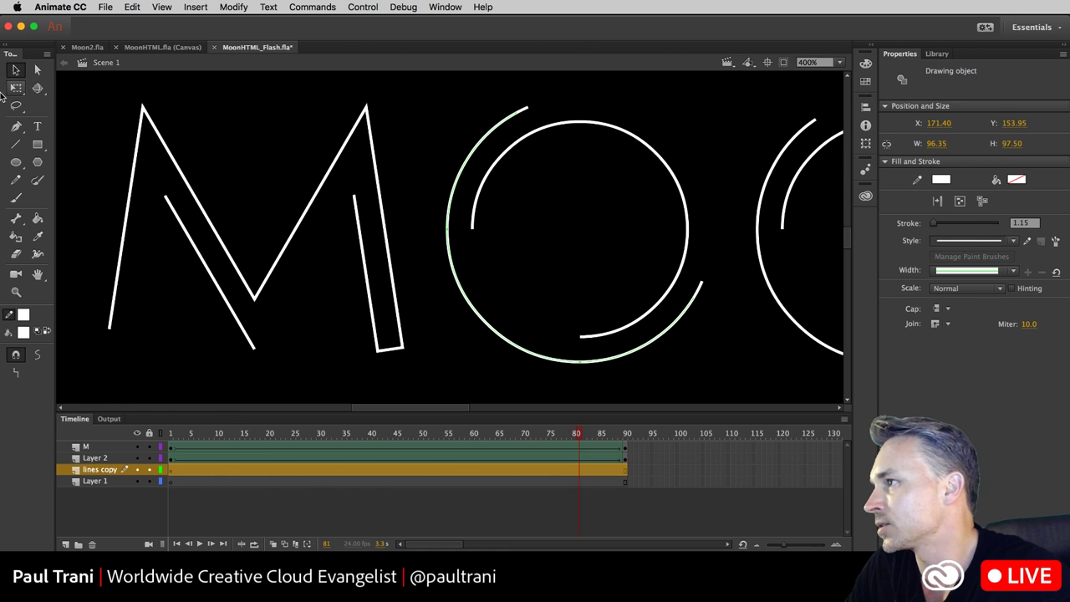
pyautogui.click(241, 9)
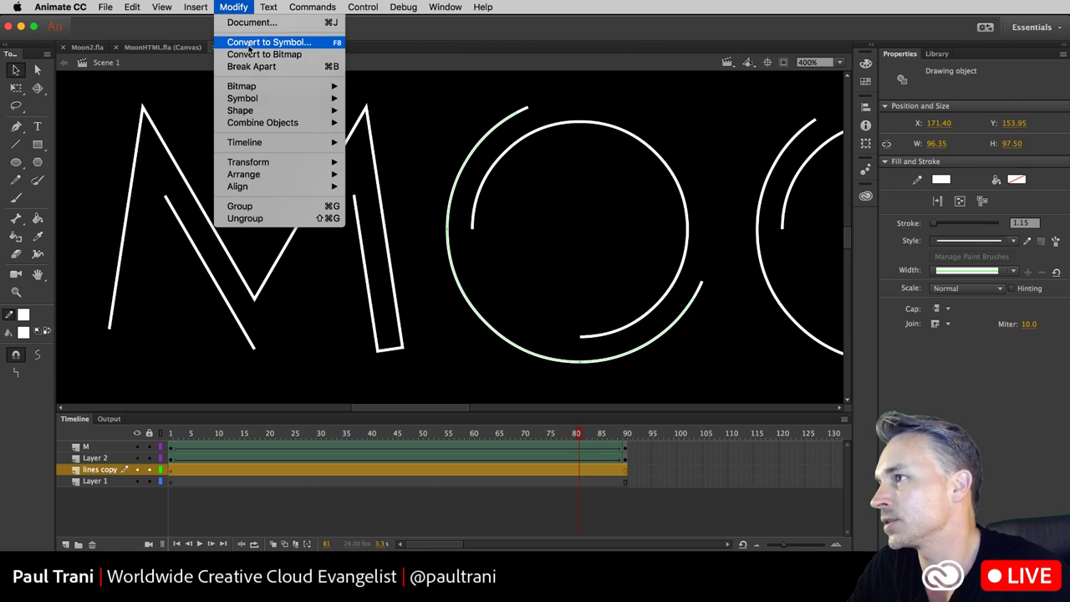
pyautogui.click(250, 39)
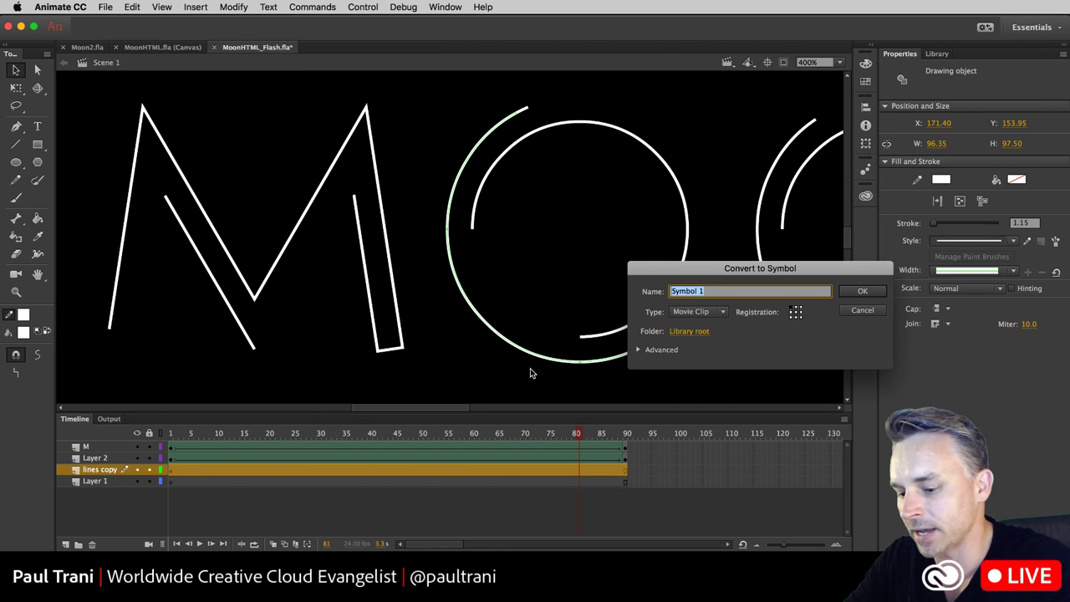
pyautogui.write('O1')
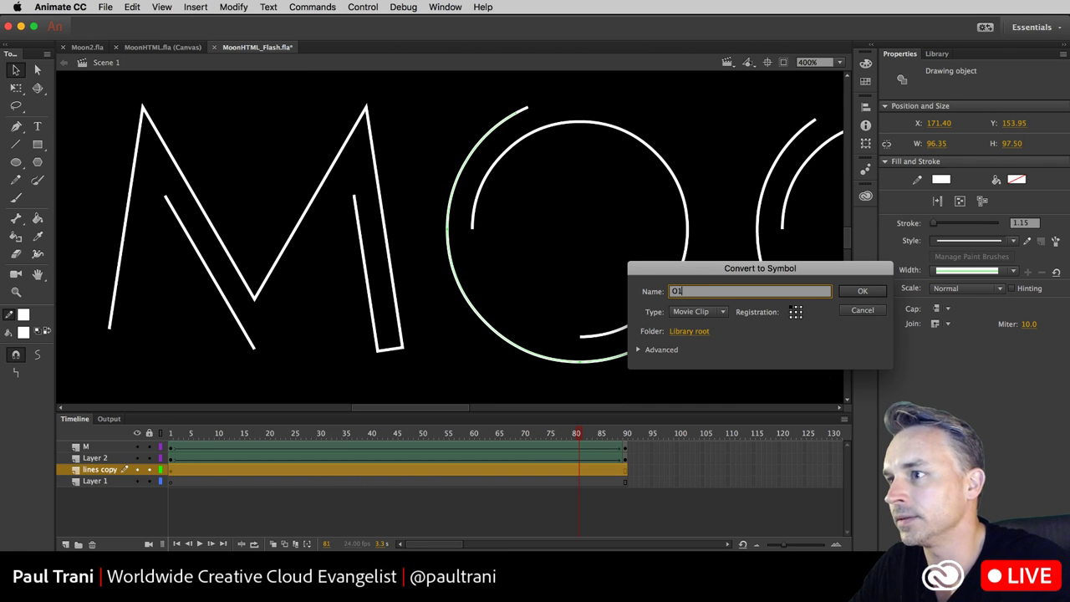
pyautogui.press('Return')
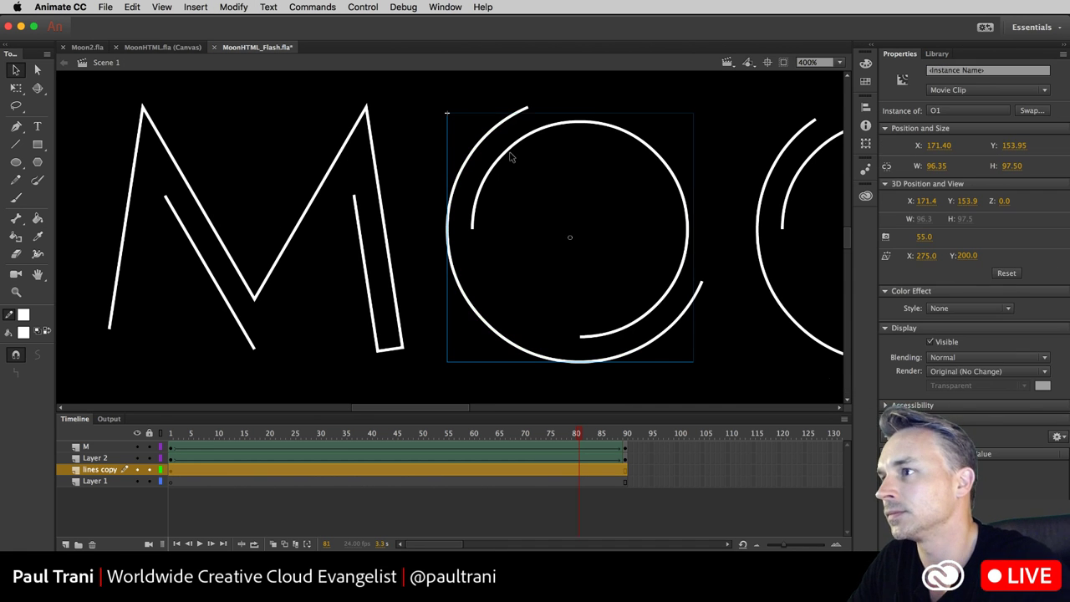
# - Convert the inner arc of the first O into a movie clip symbol named O2
pyautogui.click(515, 158)
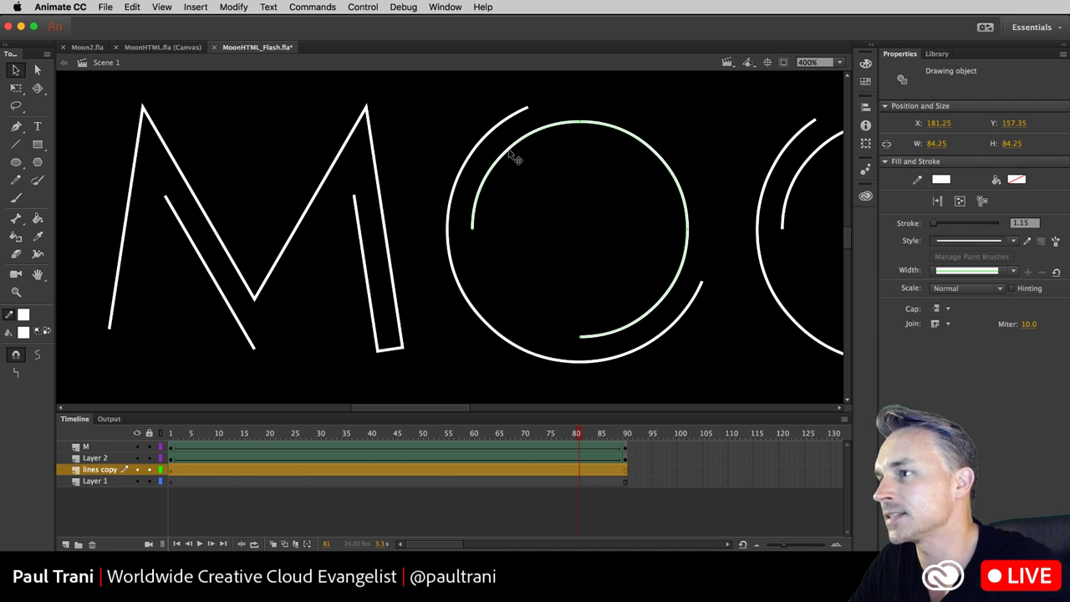
pyautogui.click(233, 7)
pyautogui.click(238, 43)
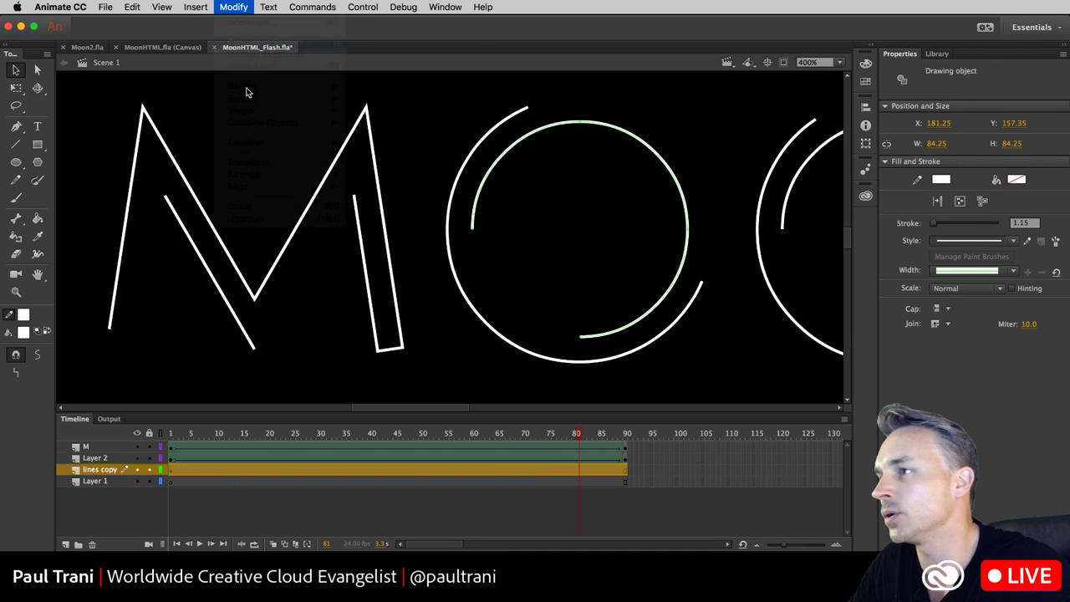
pyautogui.write('O')
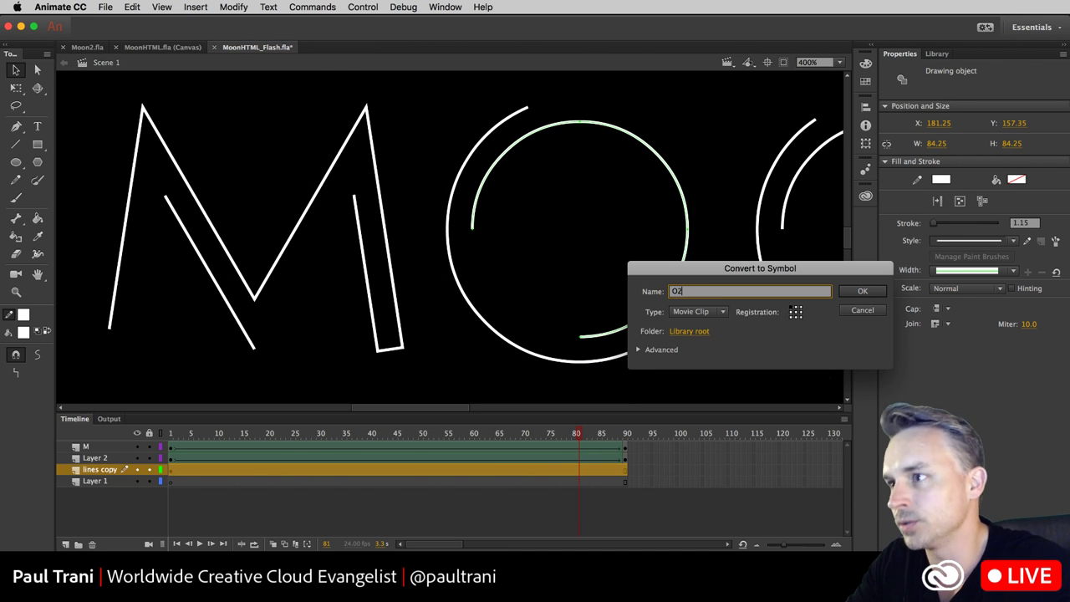
pyautogui.write('2')
pyautogui.press('Return')
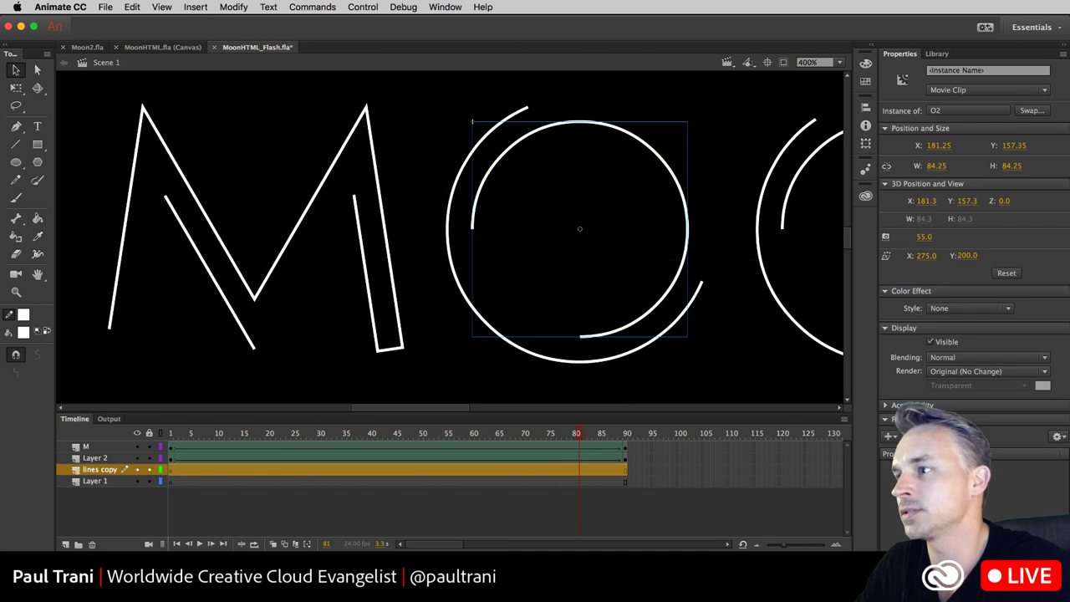
# - Move the first O's arc pieces onto a new layer above lines copy by cutting them and pasting them in place
pyautogui.keyDown('shift'); pyautogui.click(492, 145); pyautogui.keyUp('shift')
pyautogui.hotkey('ctrl', 'x')
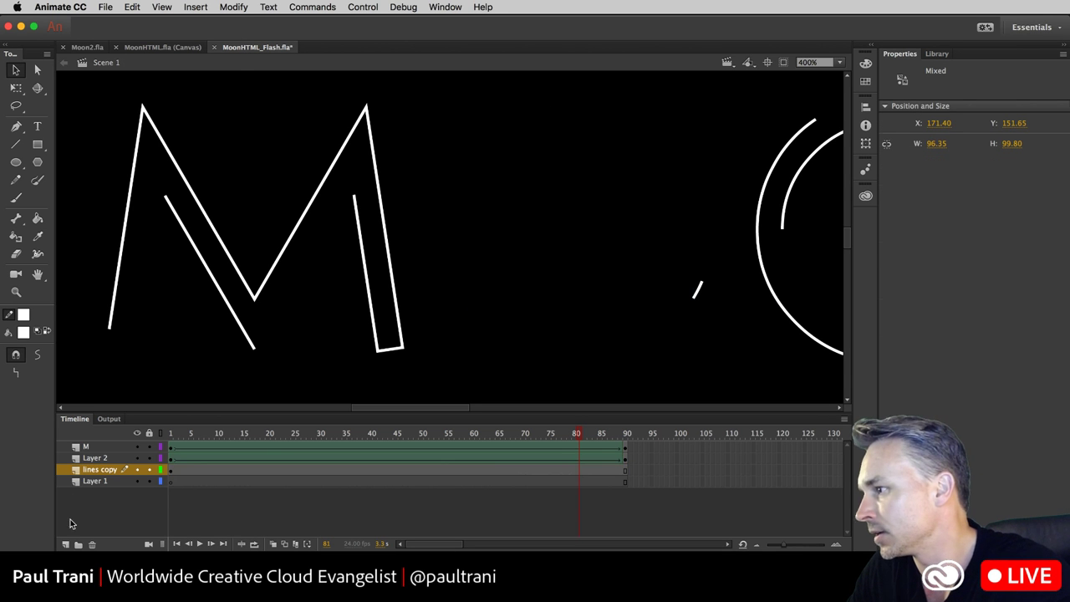
pyautogui.click(65, 544)
pyautogui.click(132, 7)
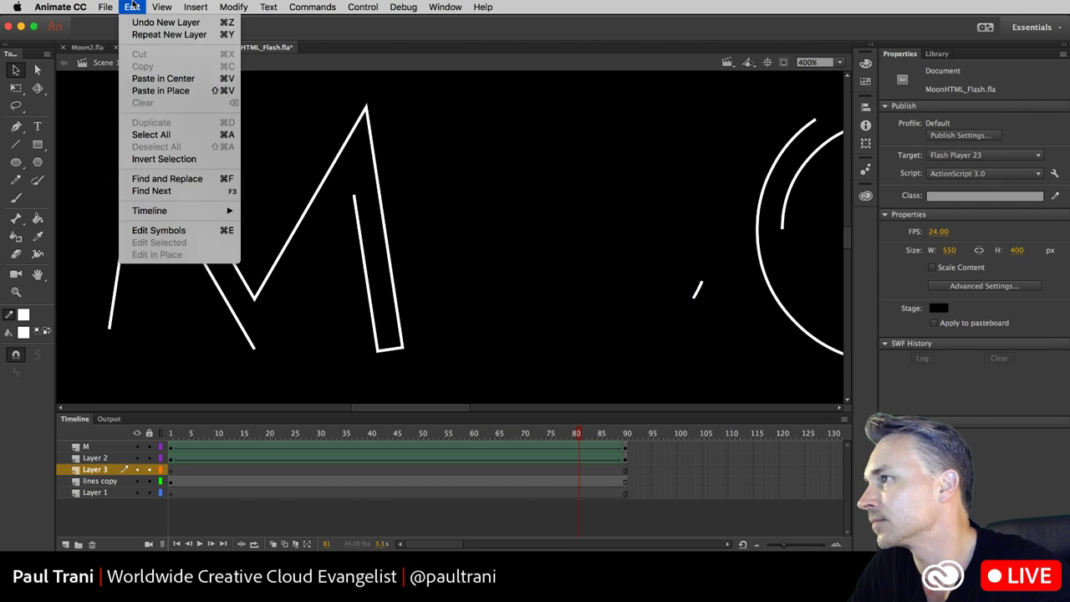
pyautogui.press('Return')
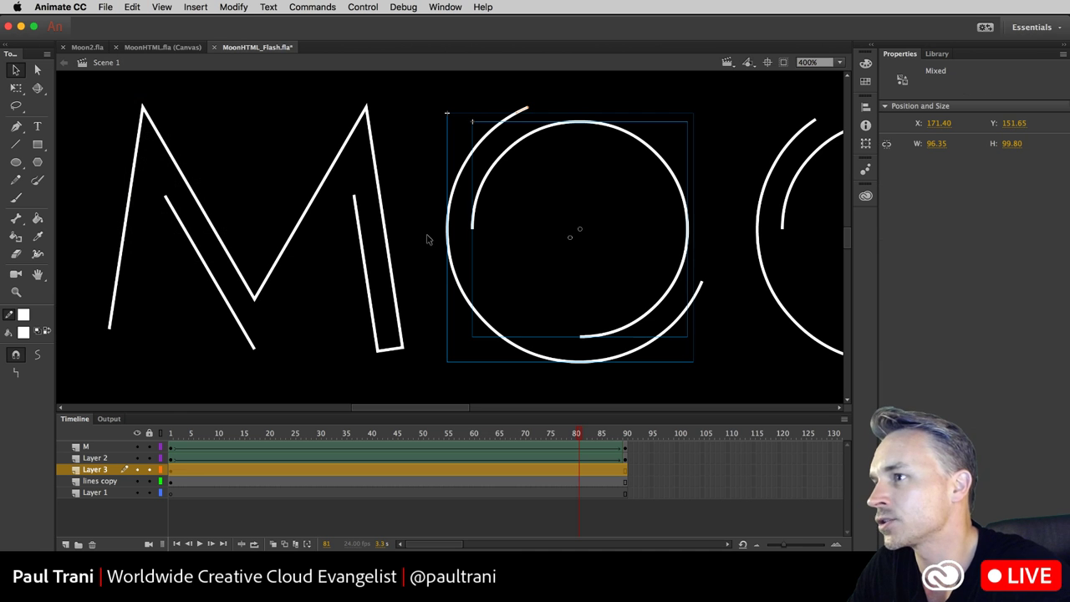
pyautogui.rightClick(454, 196)
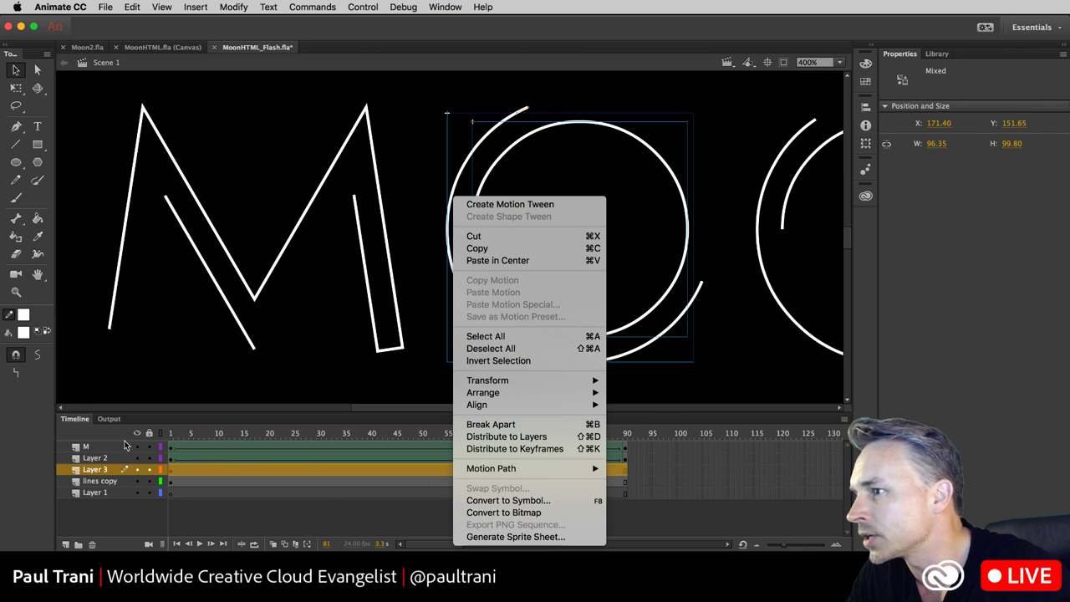
pyautogui.click(241, 471)
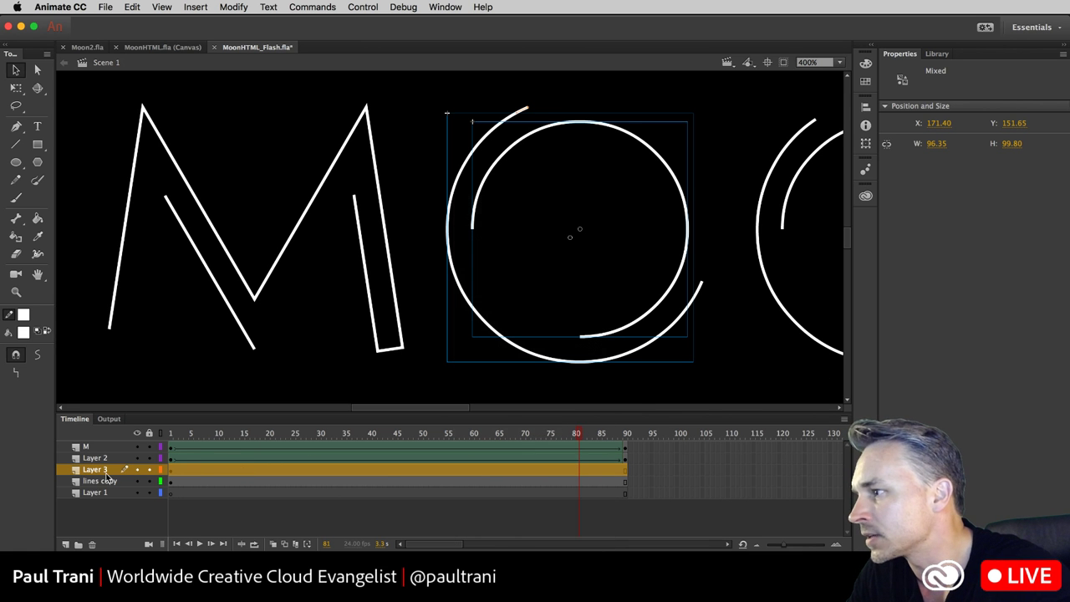
pyautogui.rightClick(207, 473)
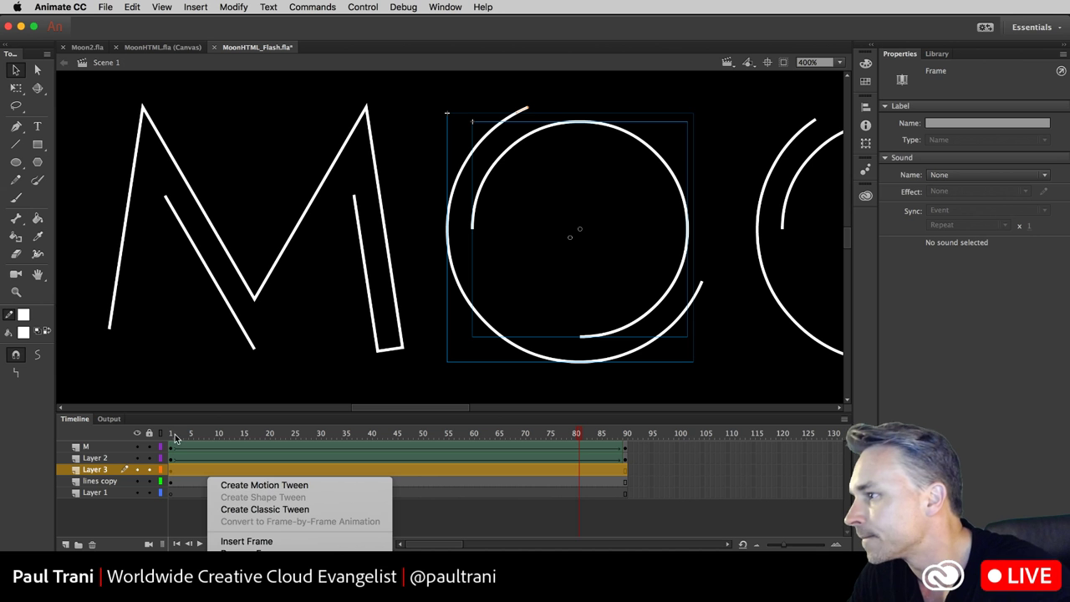
pyautogui.click(112, 470)
pyautogui.doubleClick(100, 470)
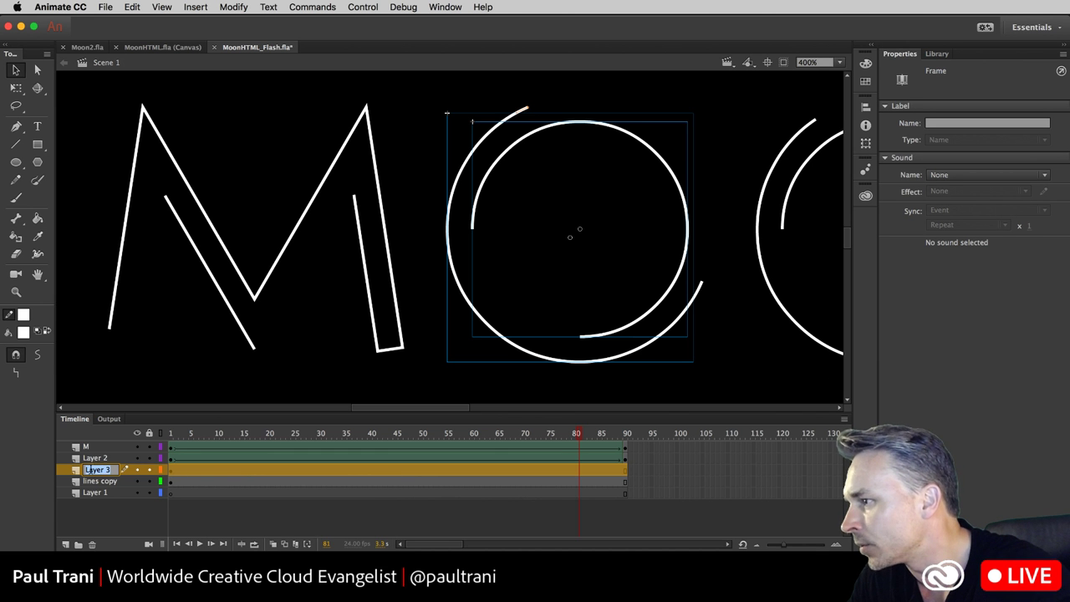
pyautogui.click(218, 470)
pyautogui.rightClick(217, 471)
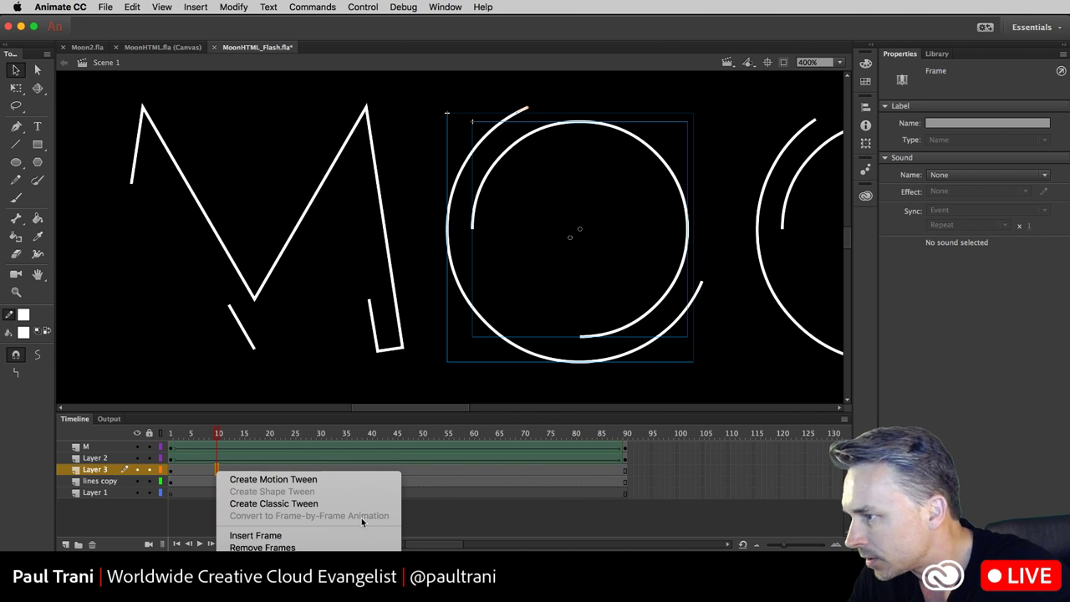
pyautogui.click(527, 133)
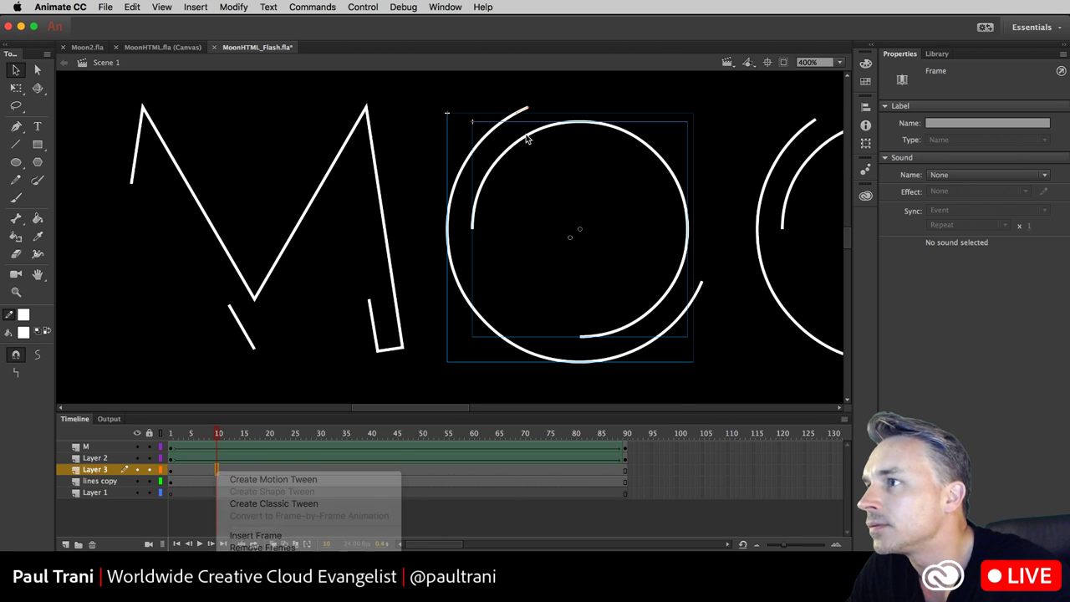
# - Distribute the first O's pieces to separate layers and delete the emptied Layer 3
pyautogui.rightClick(528, 138)
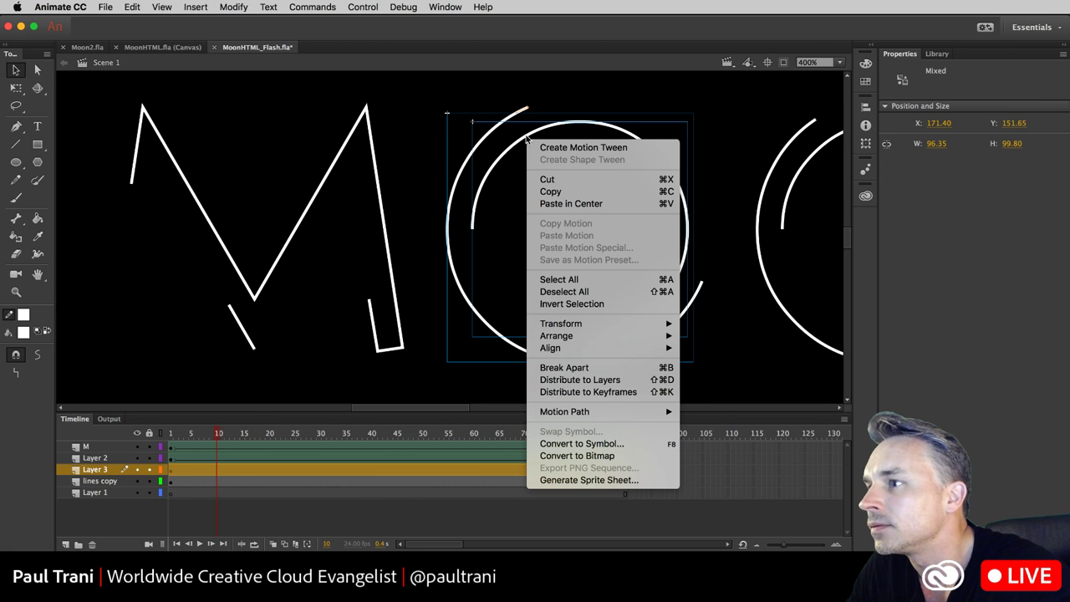
pyautogui.click(587, 383)
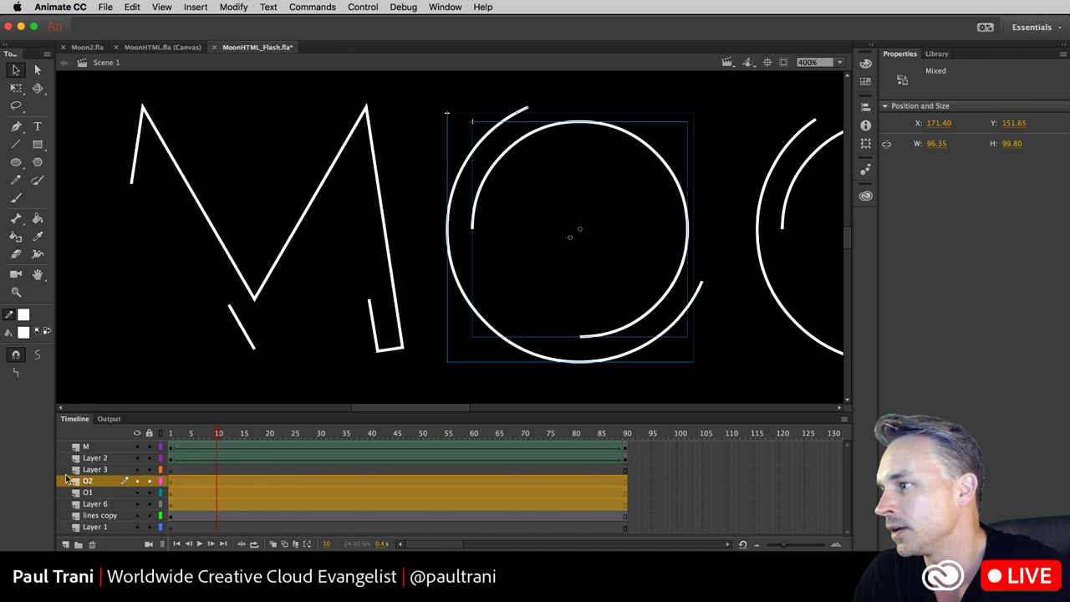
pyautogui.click(91, 470)
pyautogui.click(92, 544)
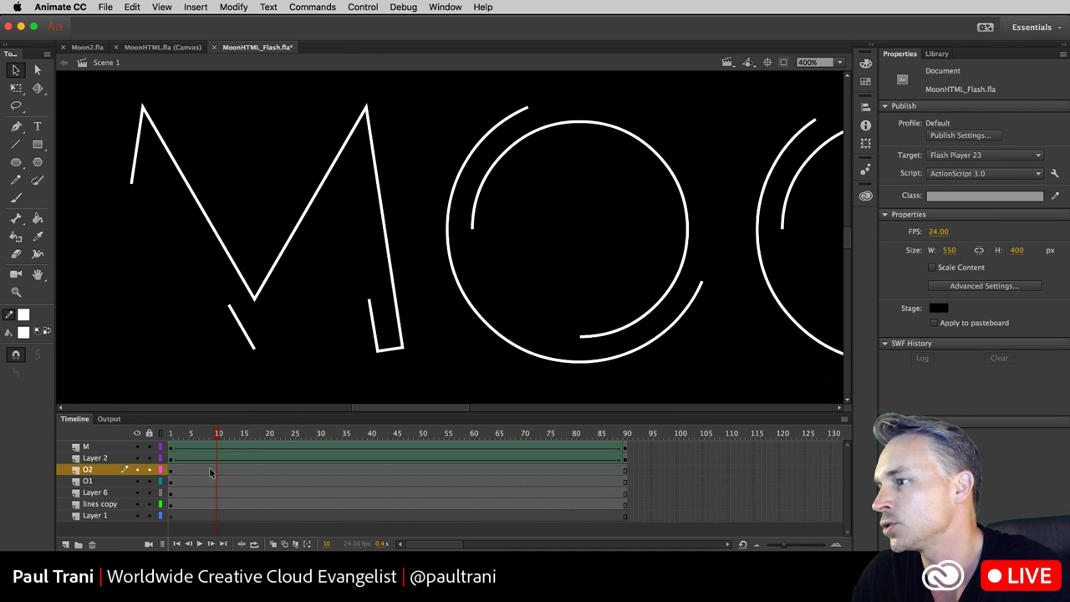
# - Insert keyframes at frame 90 on the O2 and O1 layers and select frame 52 on both layers
pyautogui.moveTo(201, 434)
pyautogui.mouseDown()
pyautogui.moveTo(134, 427)
pyautogui.moveTo(636, 445)
pyautogui.mouseUp()
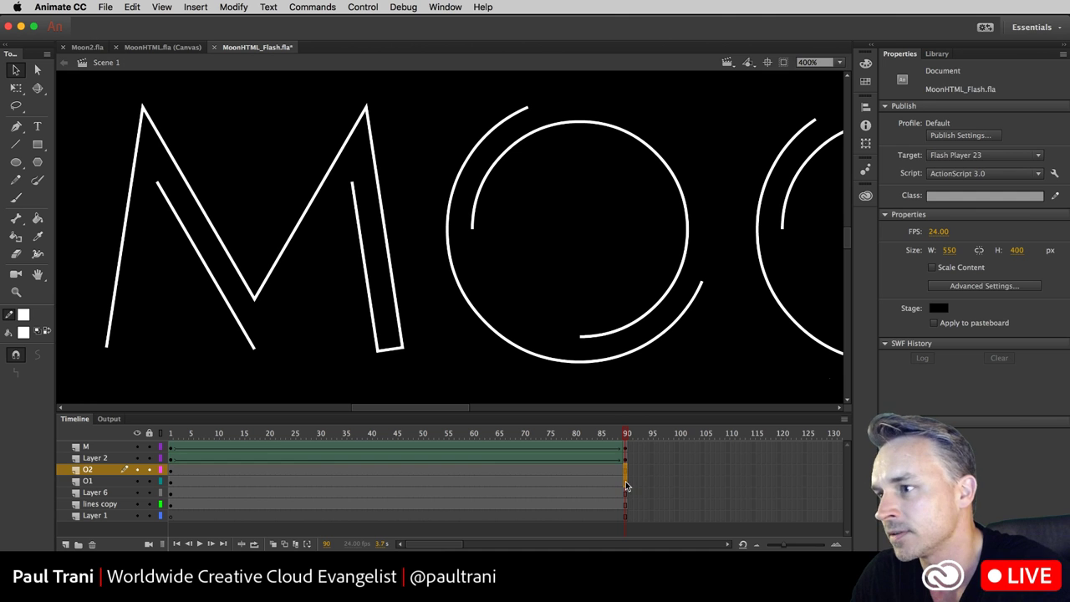
pyautogui.click(624, 482)
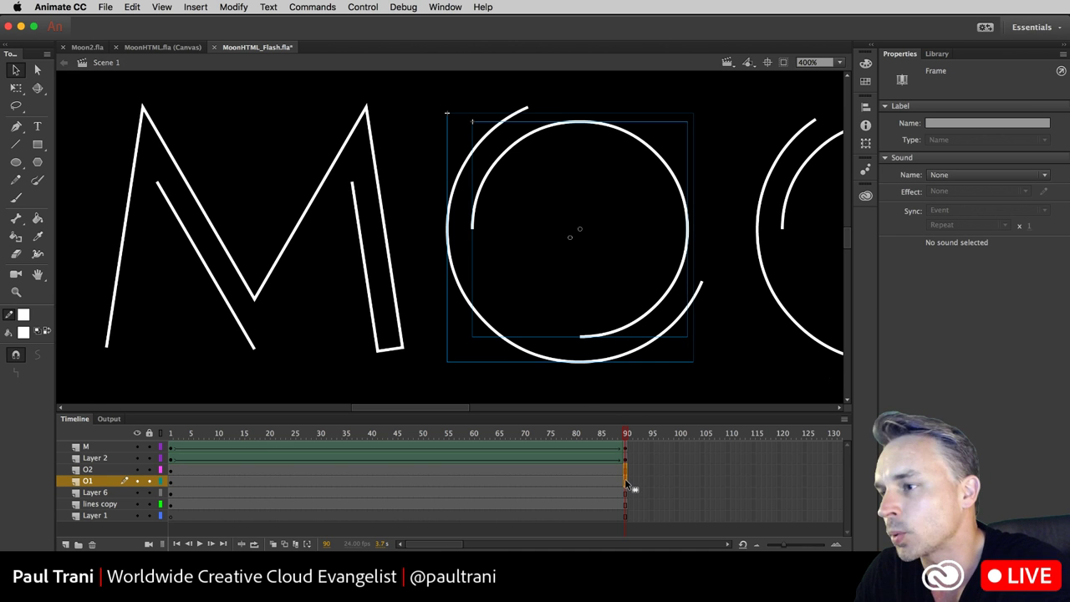
pyautogui.moveTo(429, 470); pyautogui.dragTo(428, 483)
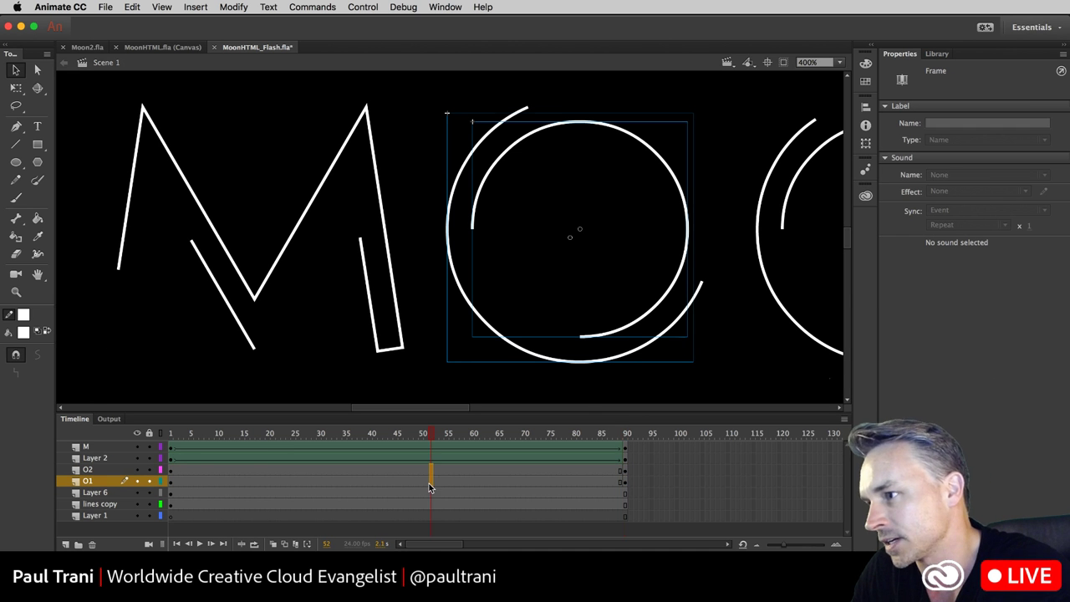
# - Create classic tweens across the selected frame spans on the O2 and O1 layers
pyautogui.rightClick(431, 473)
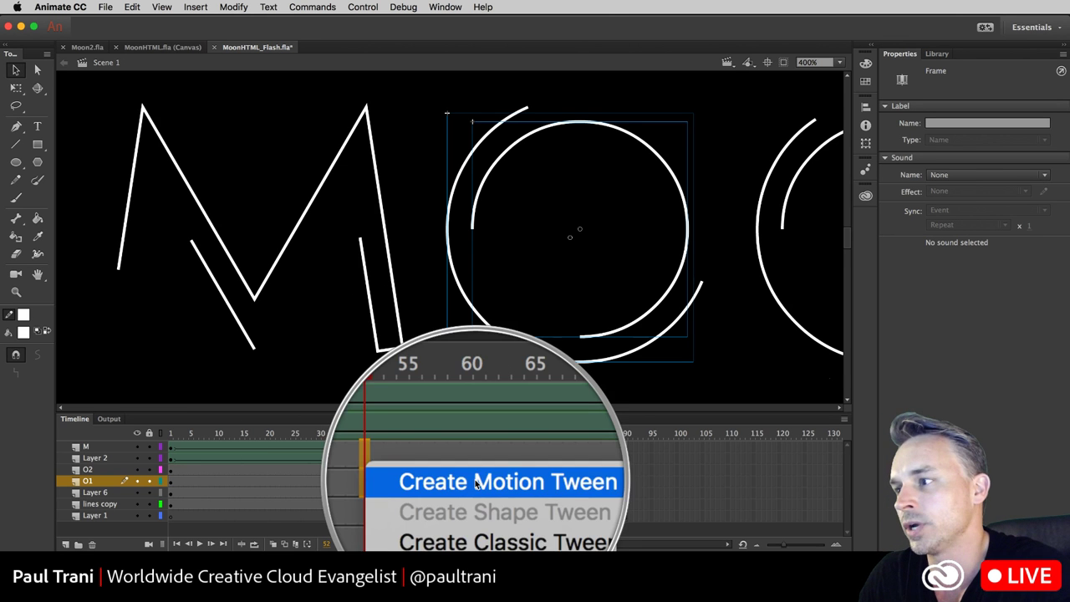
pyautogui.click(493, 509)
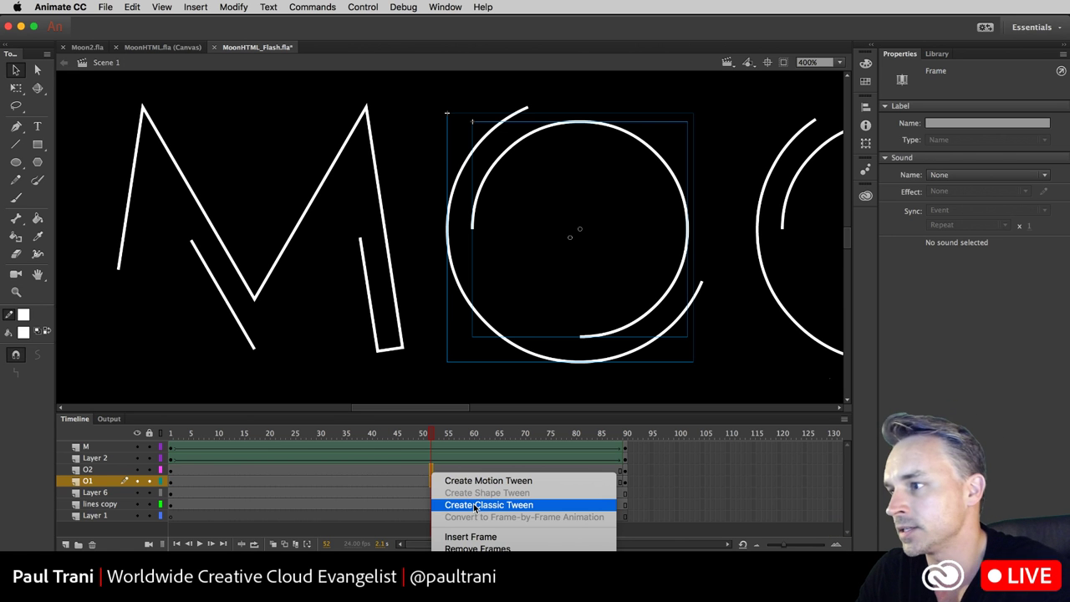
pyautogui.click(475, 505)
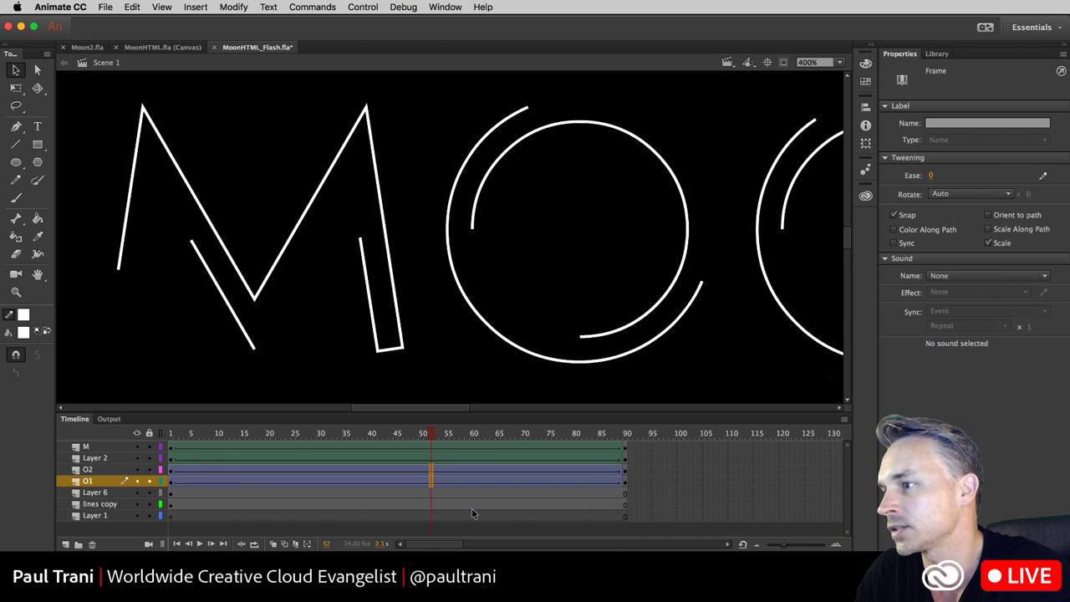
# - At frame 1, use Free Transform to rotate the first O's inner arc clockwise until its gap faces up
pyautogui.click(173, 433)
pyautogui.click(556, 136)
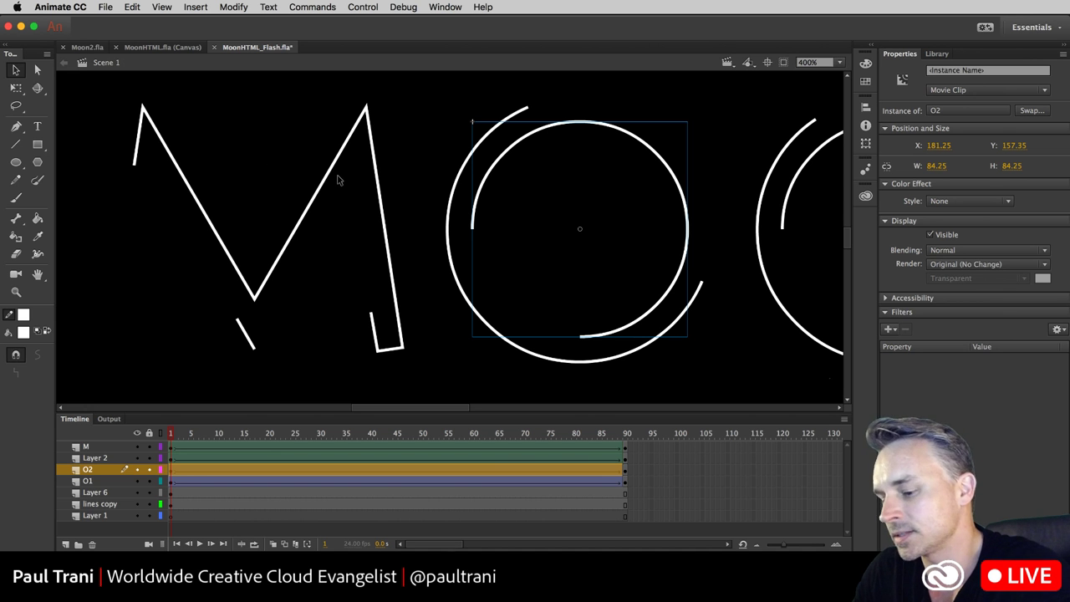
pyautogui.click(16, 87)
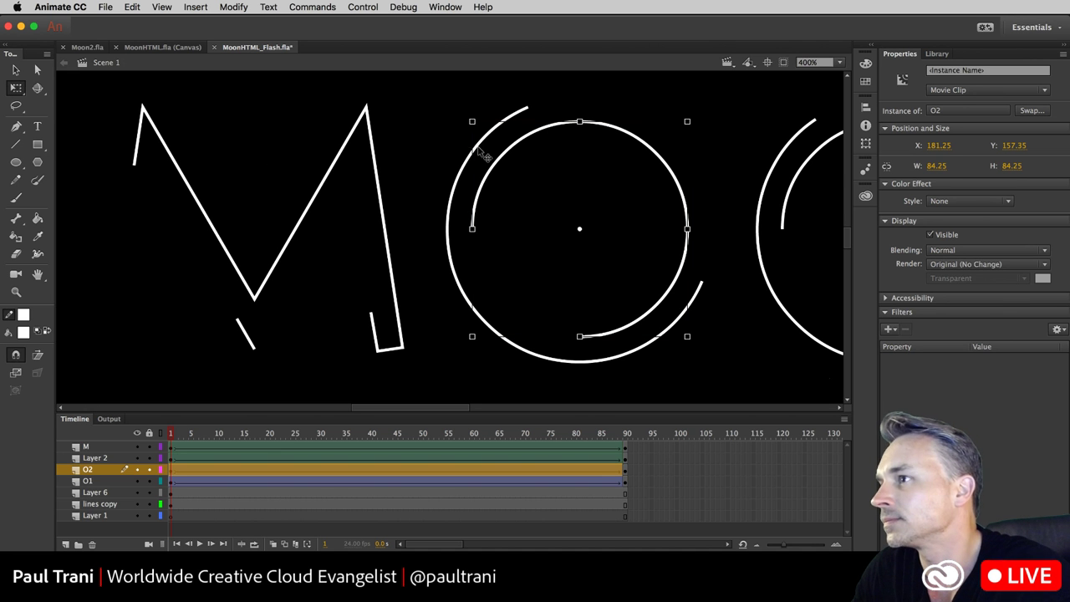
pyautogui.moveTo(472, 119); pyautogui.dragTo(622, 97)
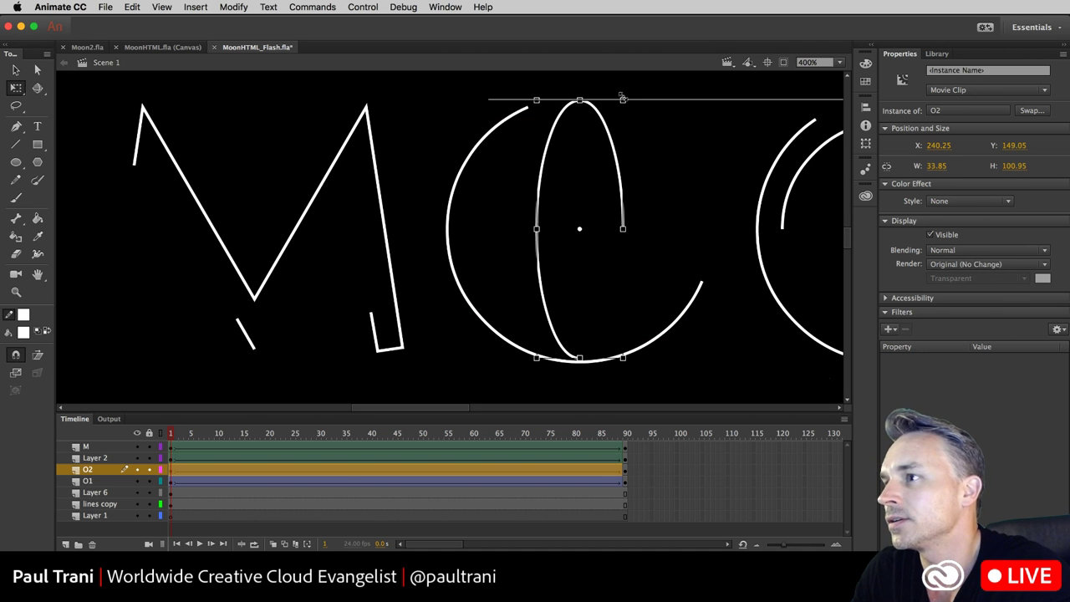
pyautogui.press('super+z')
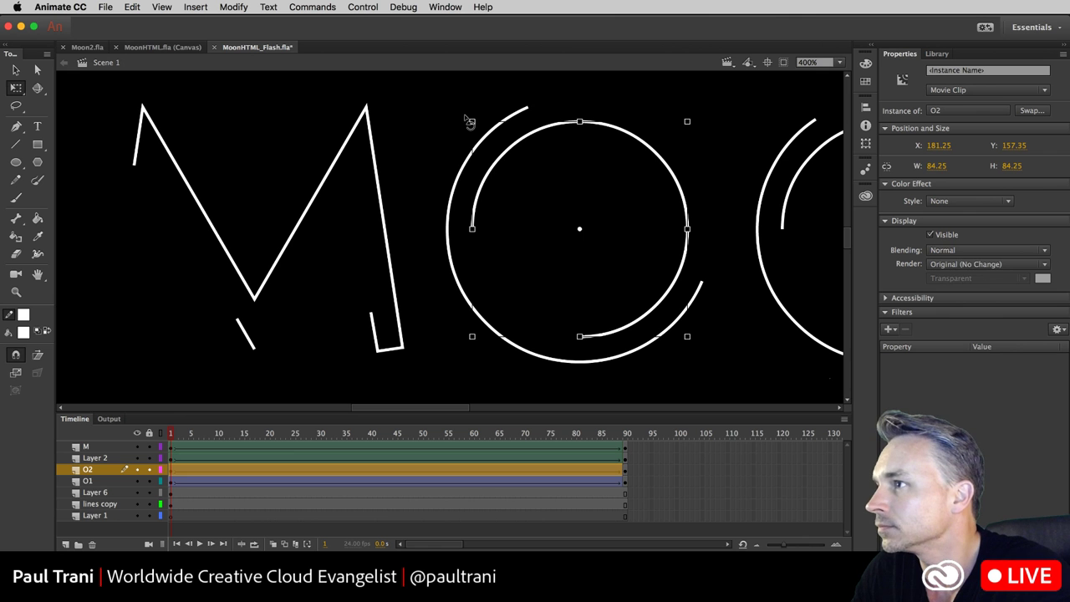
pyautogui.moveTo(470, 122); pyautogui.dragTo(723, 267)
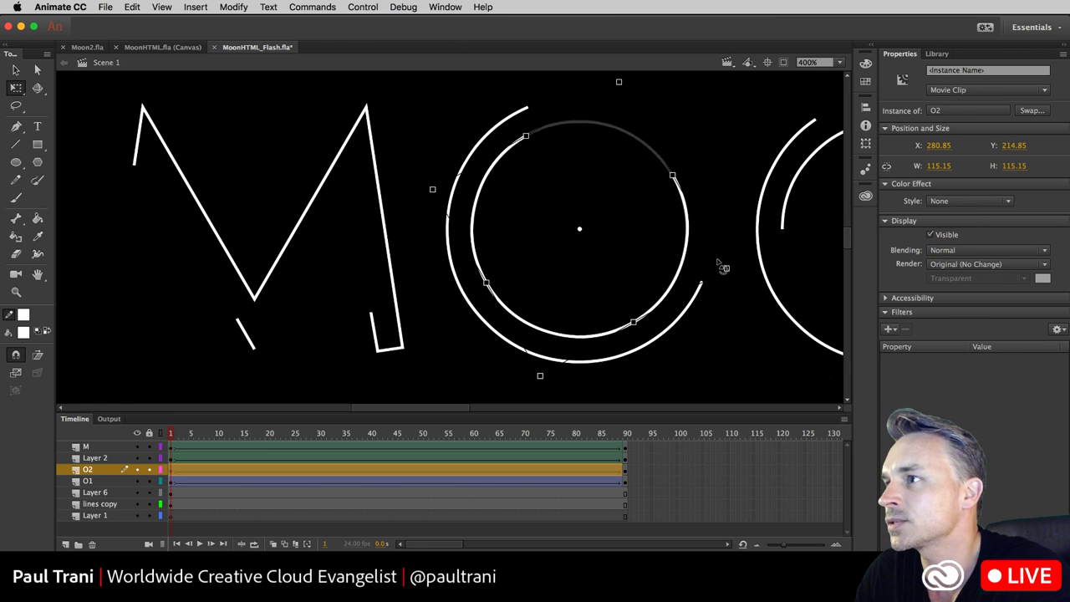
# - Rotate the first O's outer arc counterclockwise at frame 1 and nudge it around the inner arc to X 168.30, Y 243.80
pyautogui.click(491, 140)
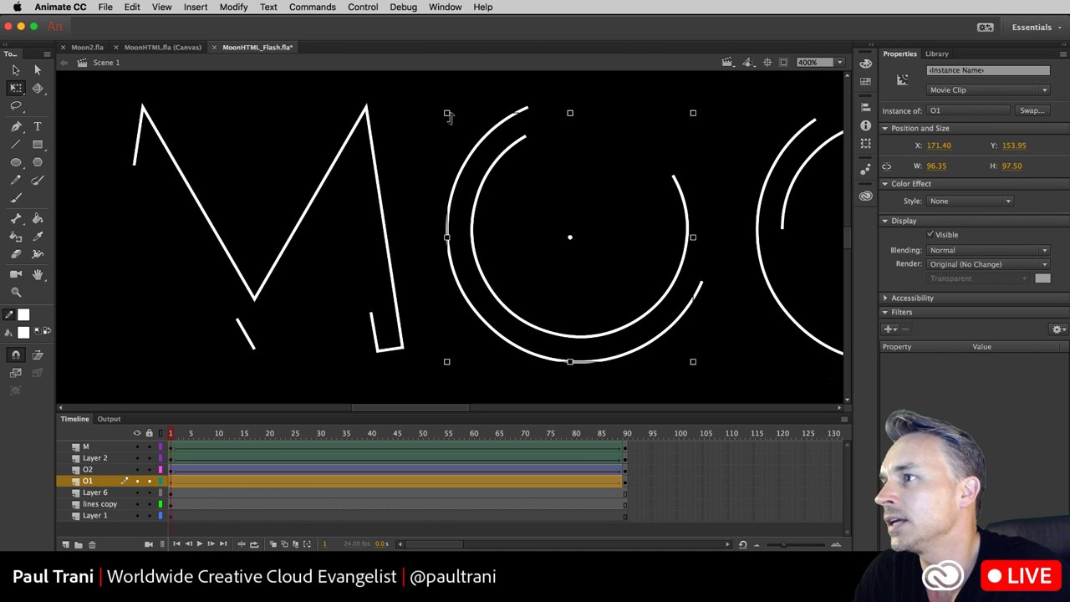
pyautogui.moveTo(448, 117); pyautogui.dragTo(422, 336)
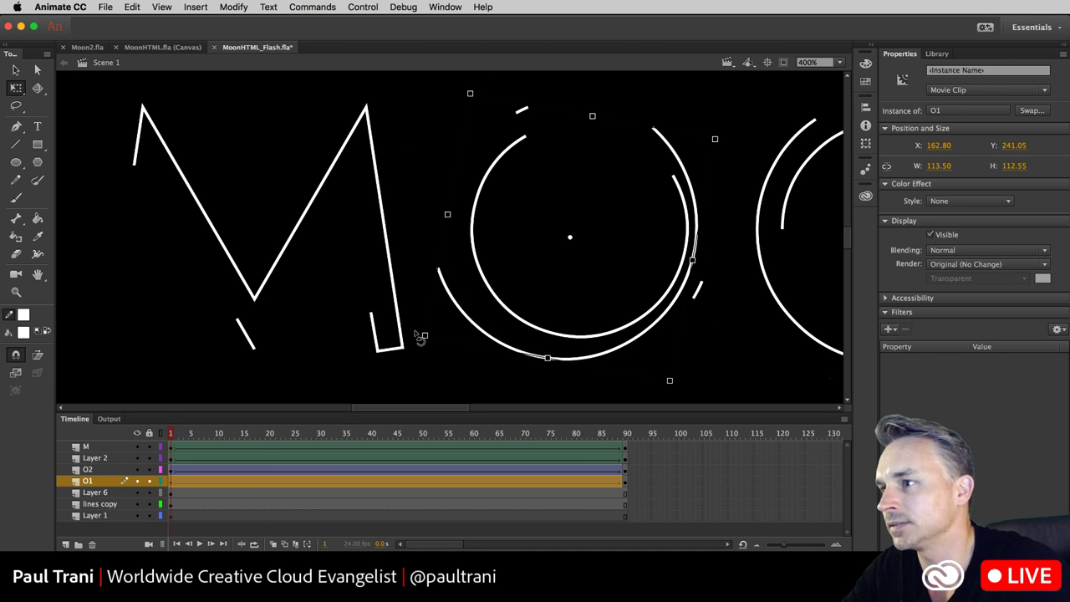
pyautogui.click(17, 72)
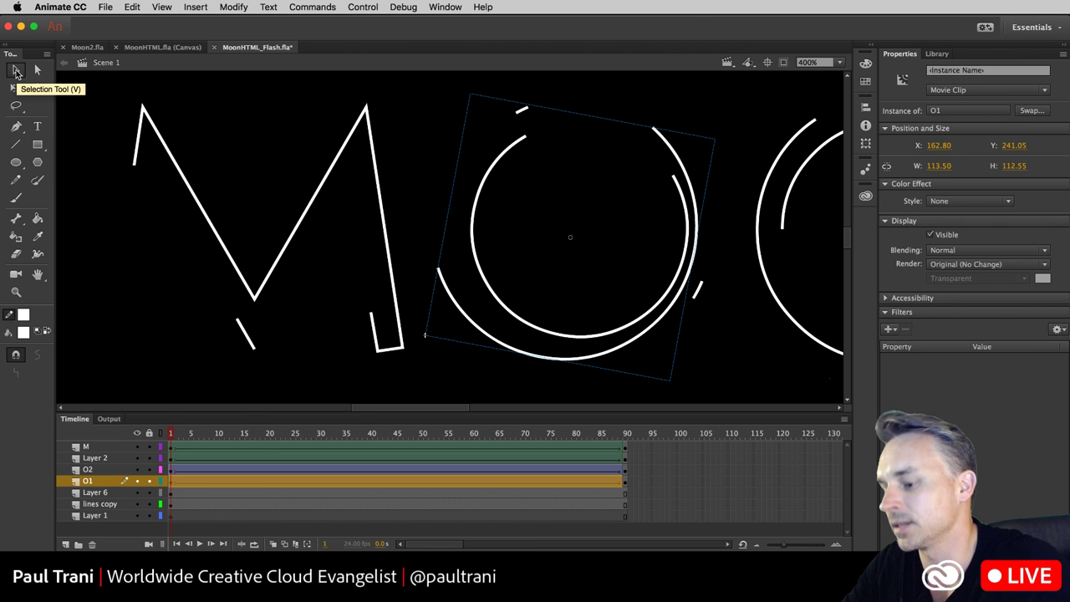
pyautogui.press('Right')
pyautogui.press('Right')
pyautogui.press('Right')
pyautogui.press('Right')
pyautogui.press('Right')
pyautogui.press('Right')
pyautogui.press('Right')
pyautogui.press('Right')
pyautogui.press('Left')
pyautogui.press('Left')
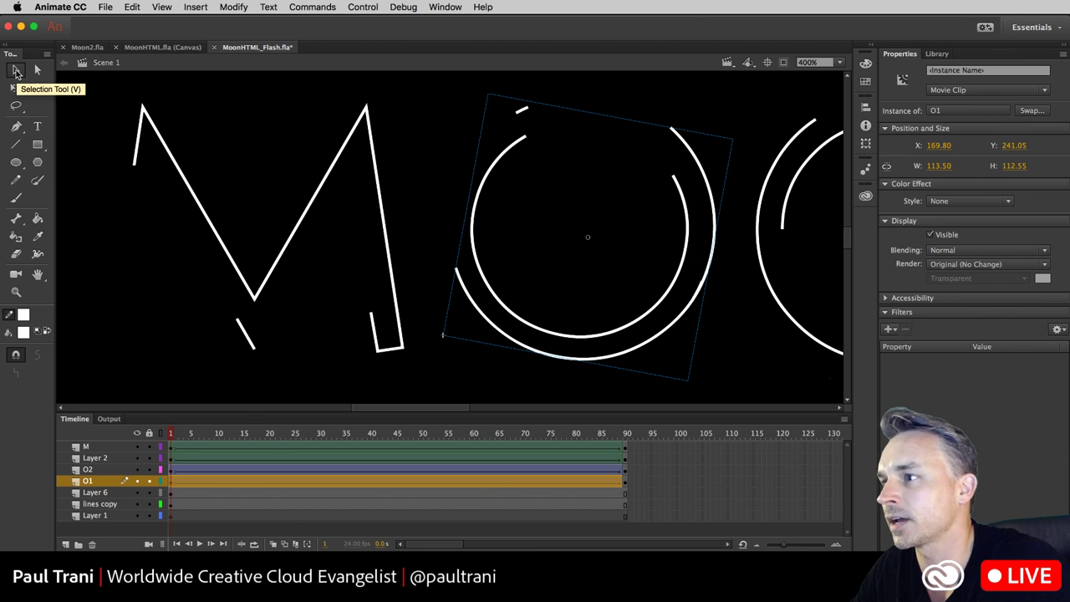
pyautogui.press('Down')
pyautogui.press('Down')
pyautogui.press('Left')
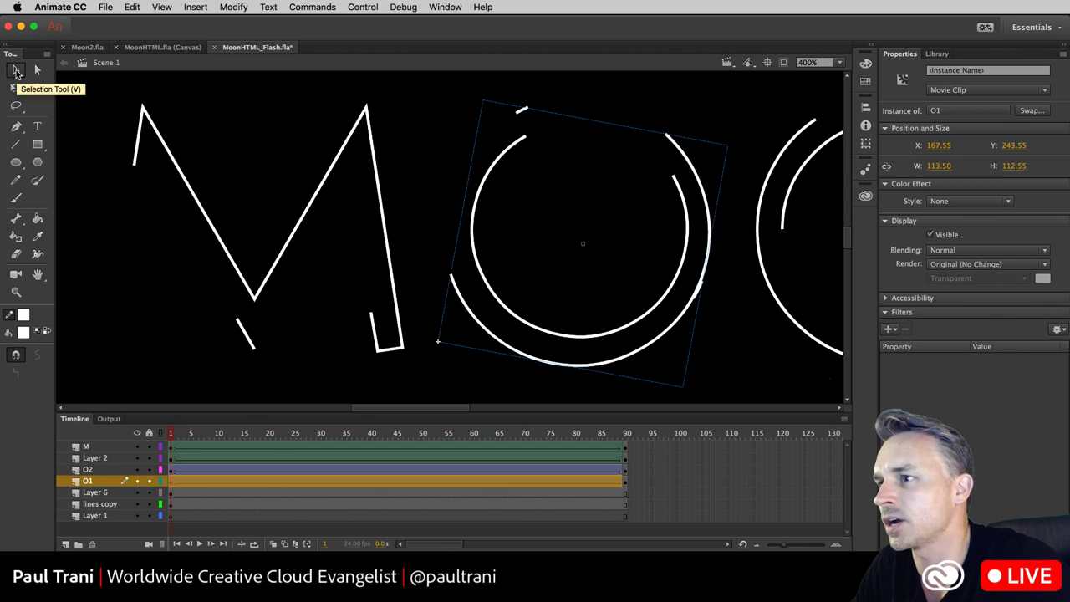
pyautogui.press('Down')
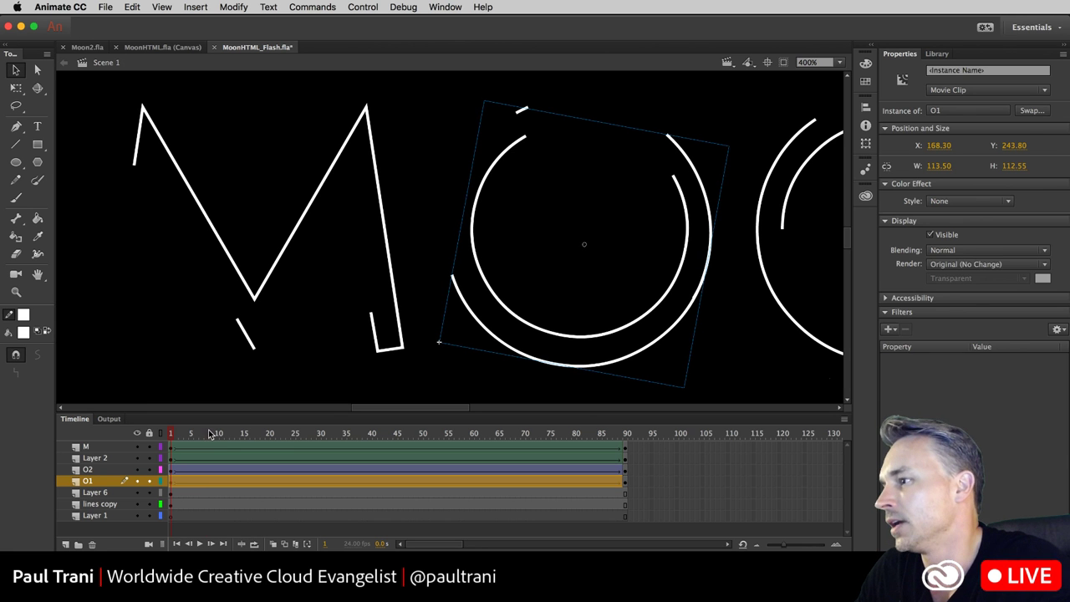
# - Go to frame 90, hide the O1 layer, and delete the two stray arc fragments beside the first O
pyautogui.moveTo(219, 435); pyautogui.dragTo(662, 451)
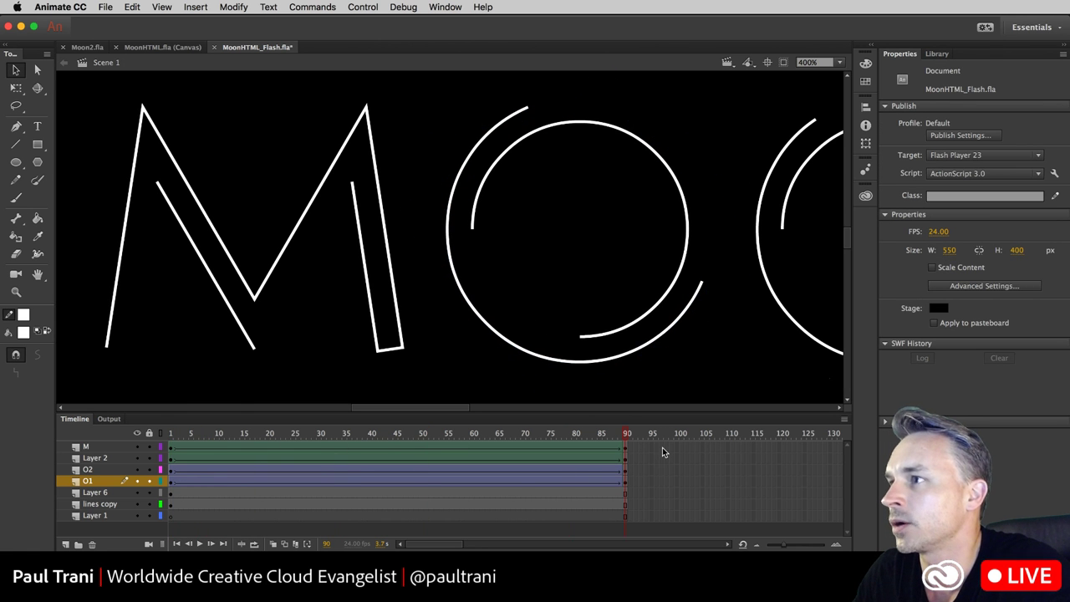
pyautogui.click(137, 481)
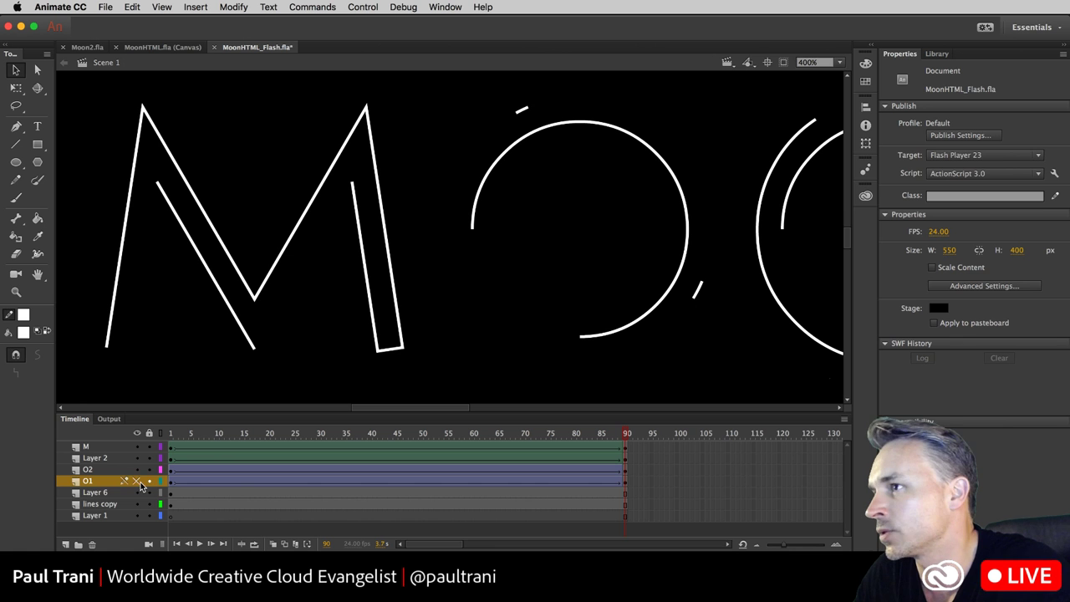
pyautogui.click(523, 114)
pyautogui.click(697, 303)
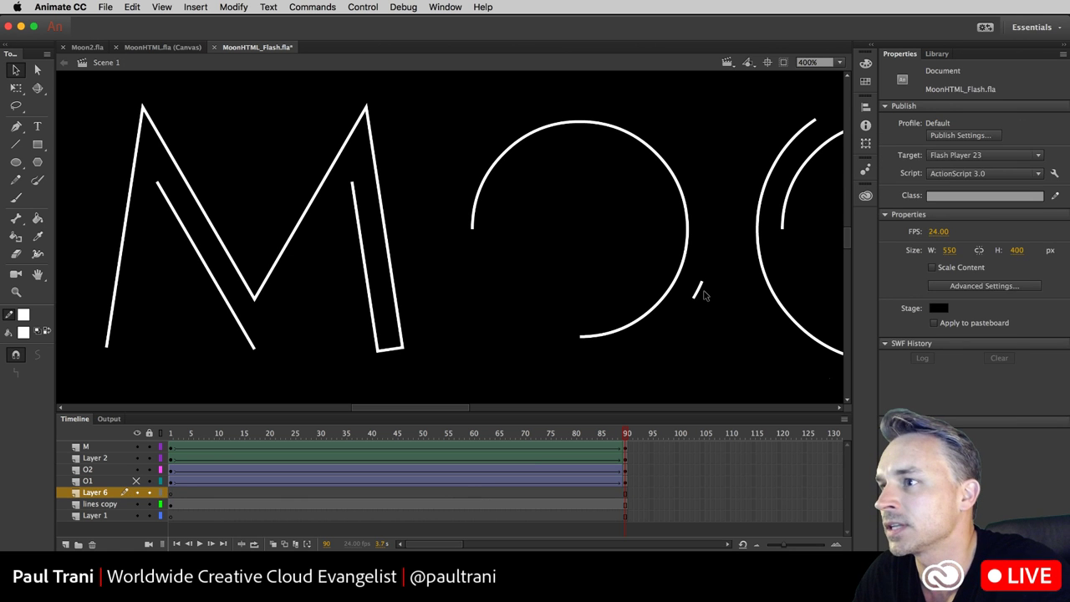
pyautogui.click(701, 290)
pyautogui.press('Delete')
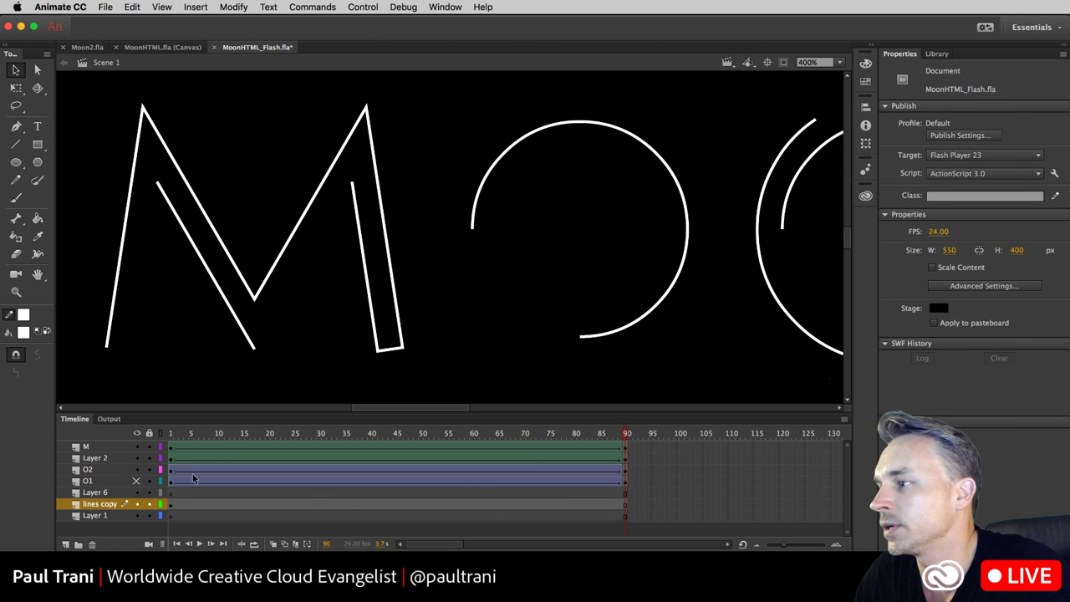
# - Delete the empty Layer 6 and Layer 1, and make the O1 layer visible again
pyautogui.click(109, 494)
pyautogui.click(94, 545)
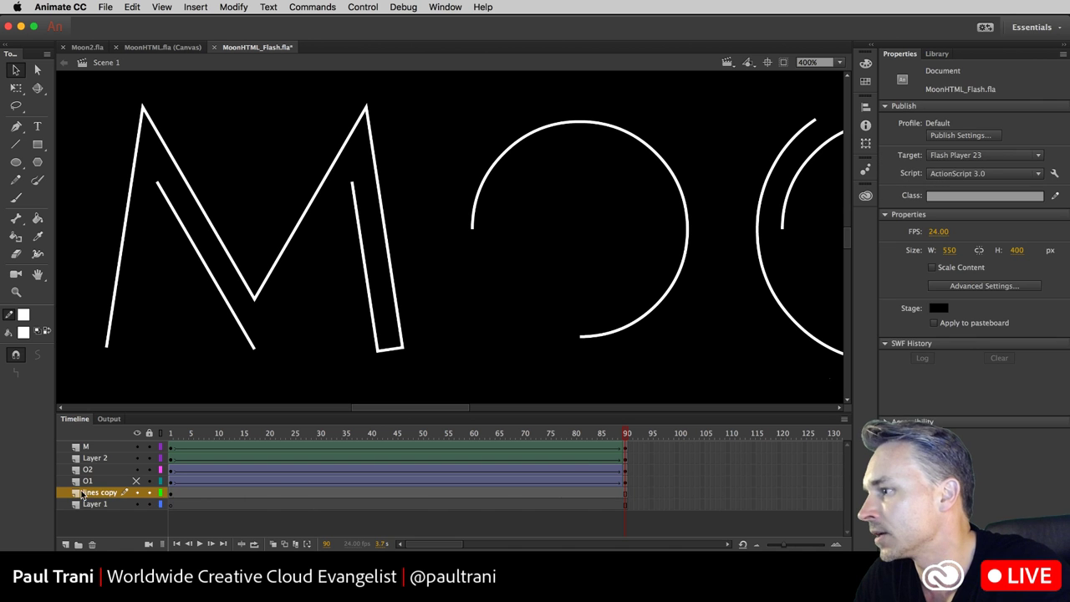
pyautogui.click(88, 504)
pyautogui.click(91, 544)
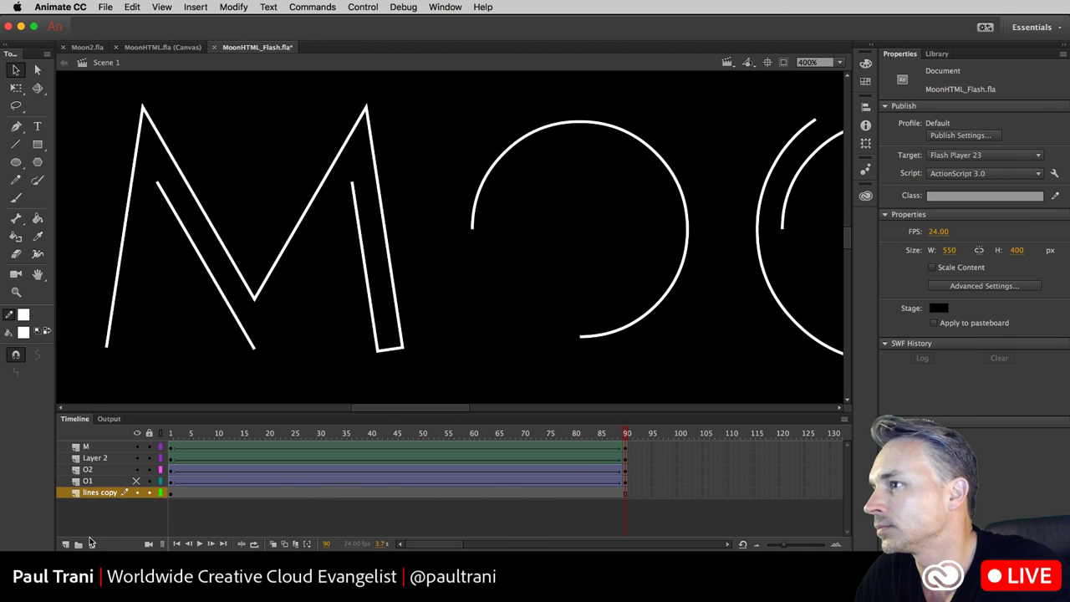
pyautogui.click(137, 481)
# - Play the animation from frame 1 and scrub the timeline to check the motion of the O arcs
pyautogui.moveTo(195, 433); pyautogui.dragTo(169, 434)
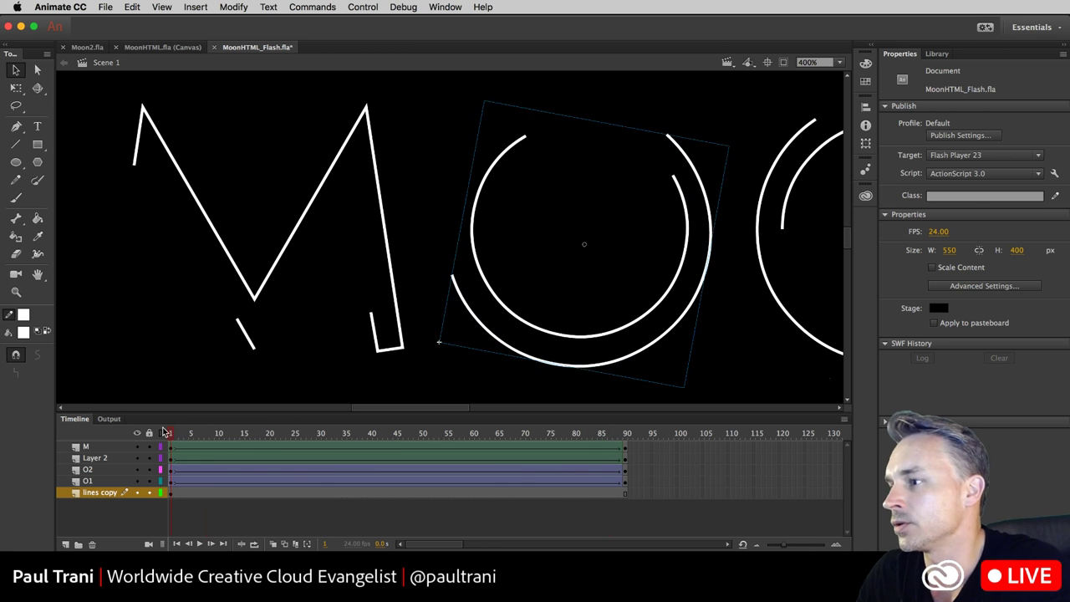
pyautogui.press('Return')
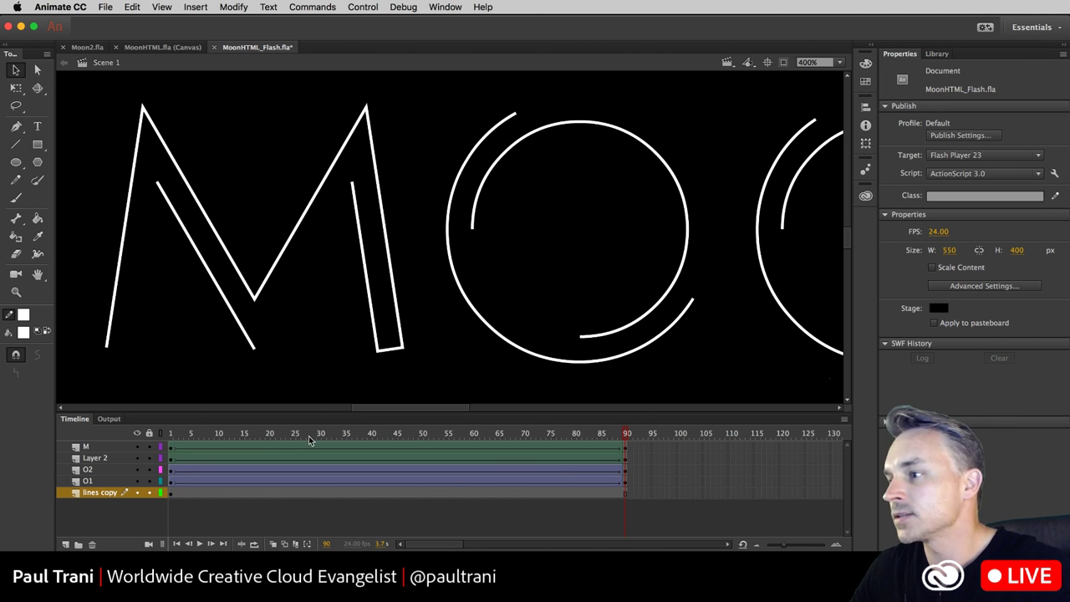
pyautogui.moveTo(309, 436); pyautogui.dragTo(501, 441)
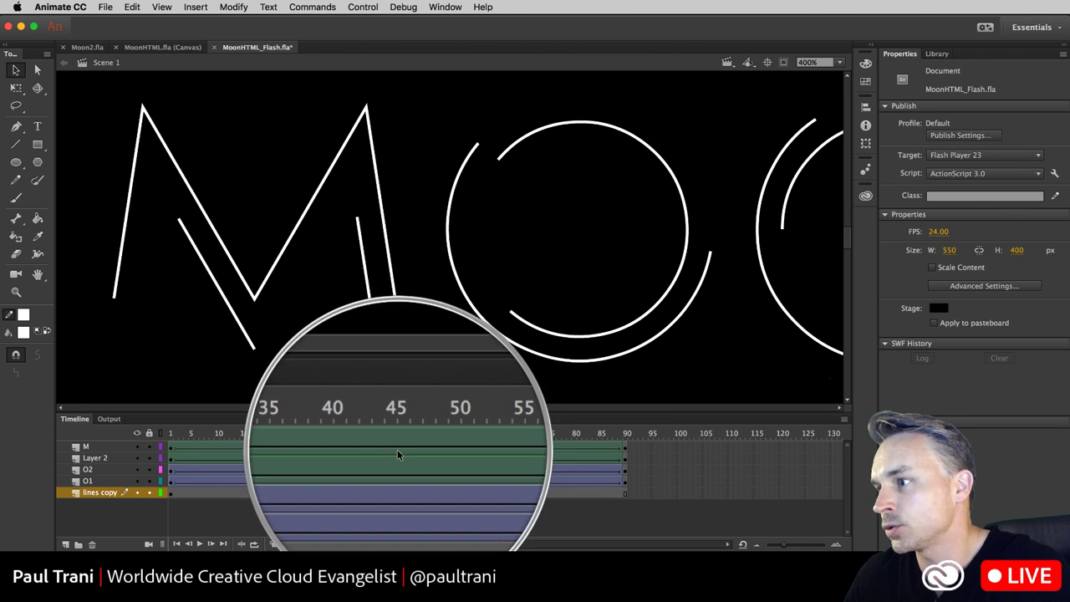
# - Switch to the Moon2.fla document, zoom to 400%, and scrub from frame 1 to 71 to examine its MOON line animation
pyautogui.click(94, 48)
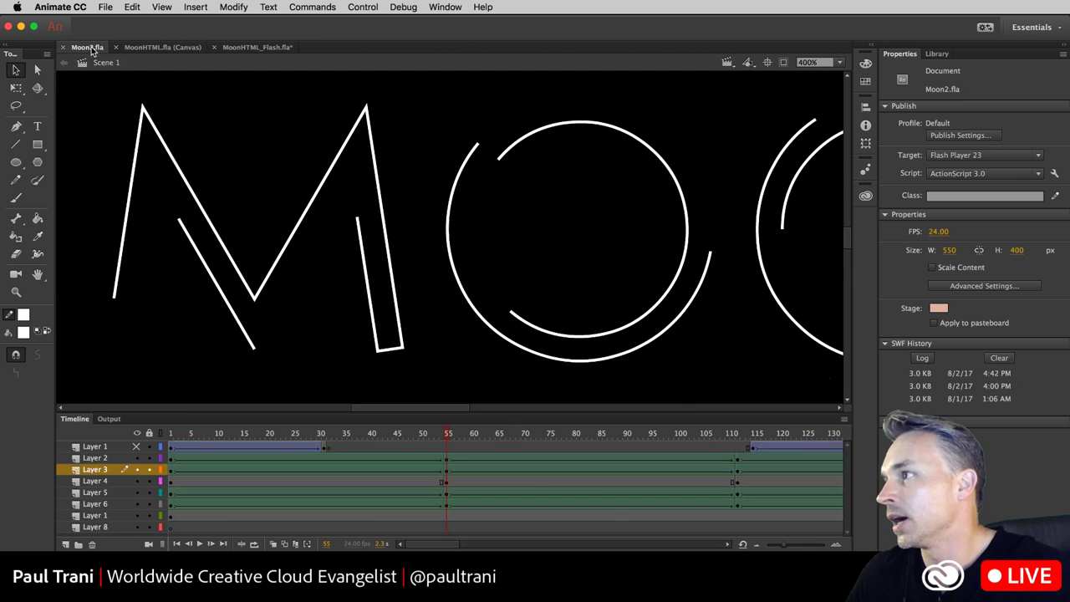
pyautogui.press('super+equal')
pyautogui.press('super+equal')
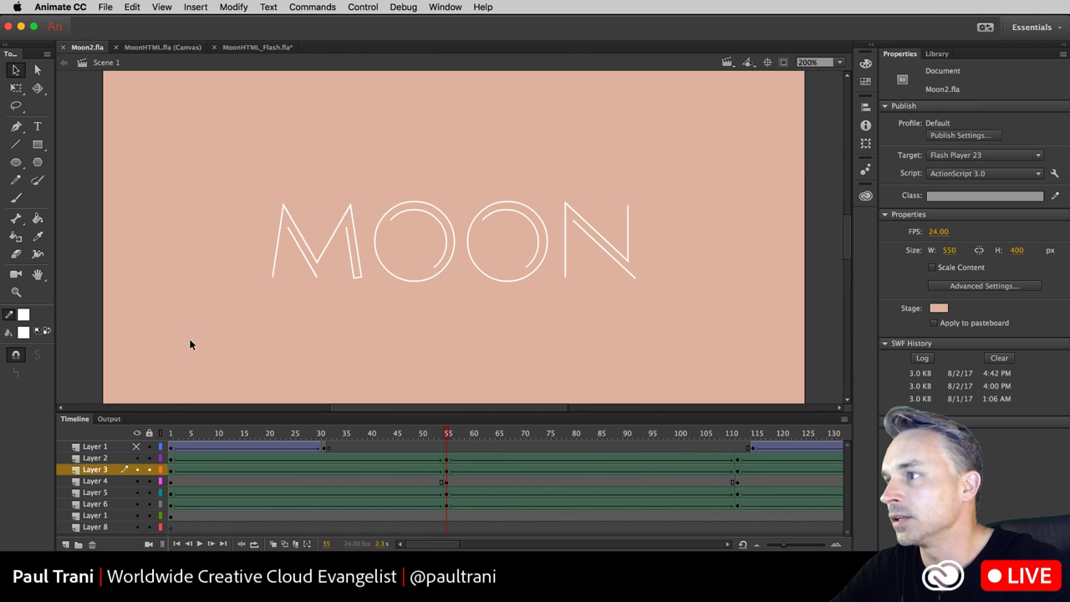
pyautogui.click(175, 434)
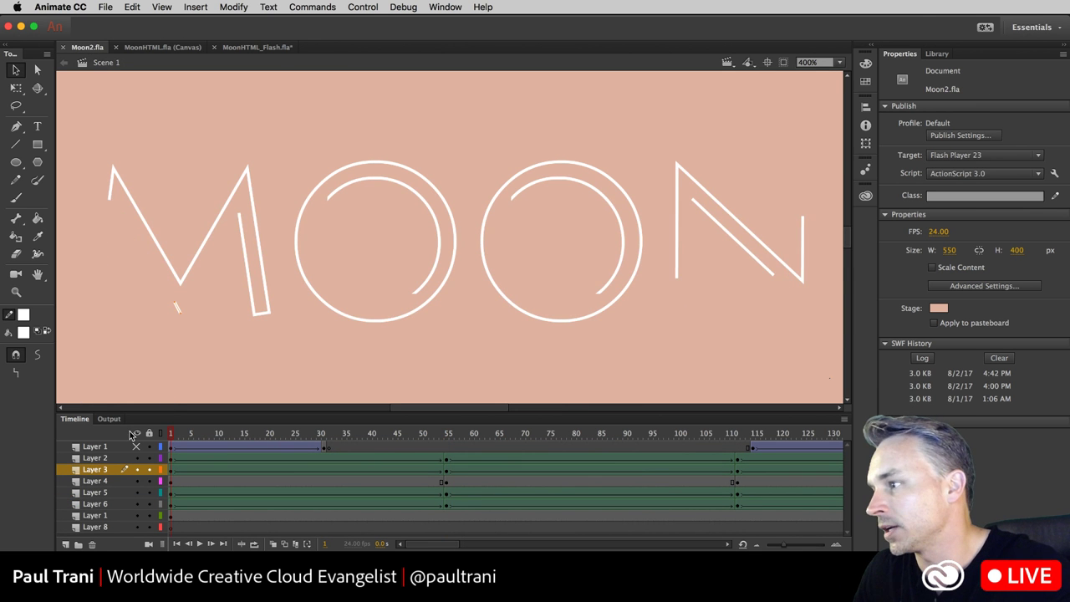
pyautogui.moveTo(174, 434)
pyautogui.mouseDown()
pyautogui.moveTo(526, 434)
pyautogui.moveTo(287, 424)
pyautogui.moveTo(526, 433)
pyautogui.mouseUp()
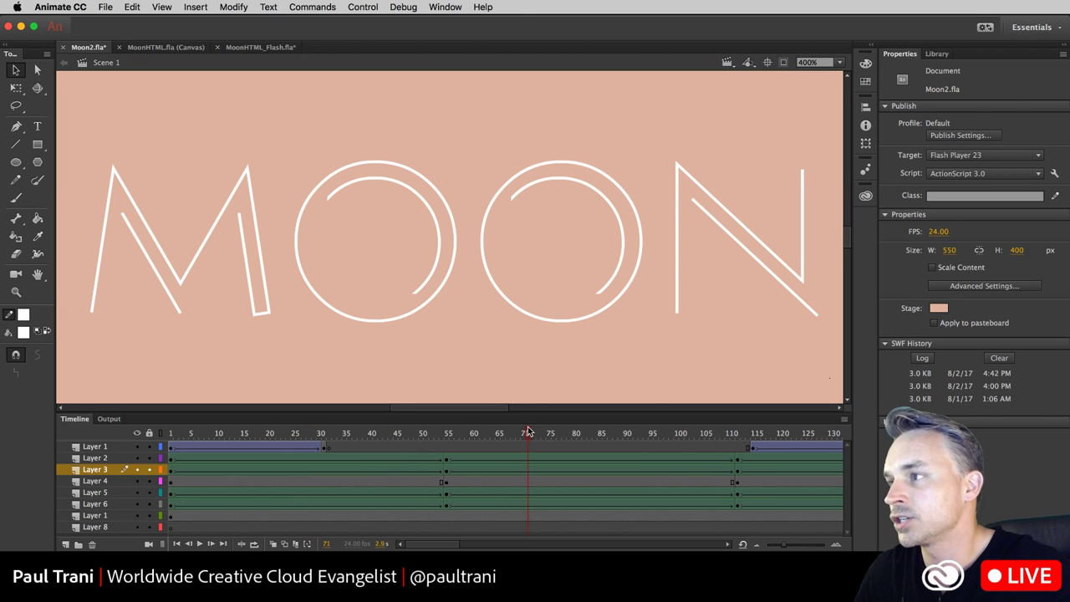
# - Test the Moon2.fla movie in the browser, watch it in a repositioned and widened window, and return to Animate CC
pyautogui.click(359, 7)
pyautogui.moveTo(373, 110)
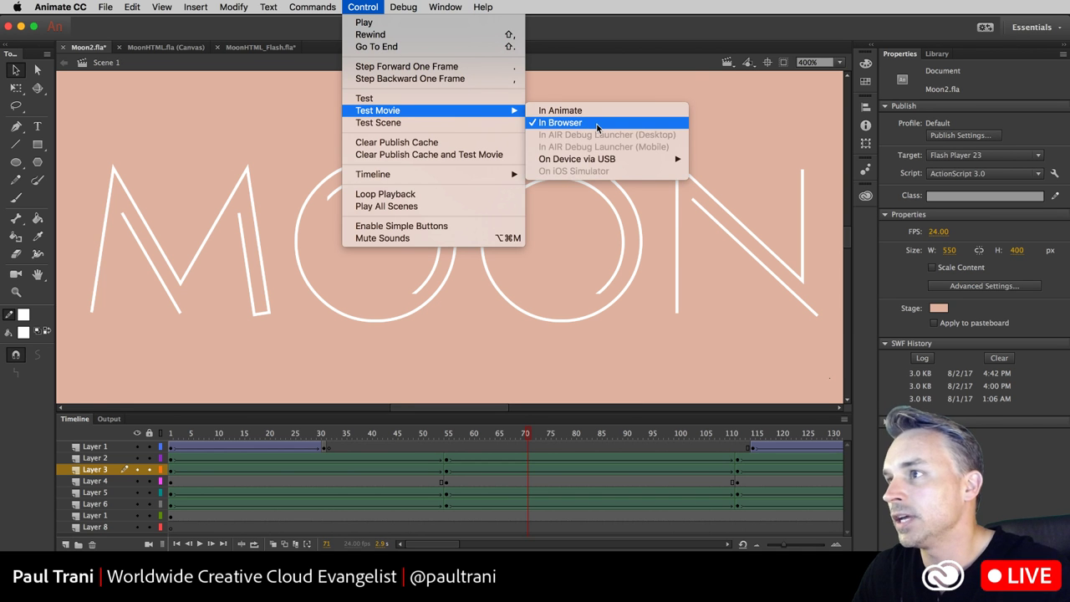
pyautogui.click(430, 98)
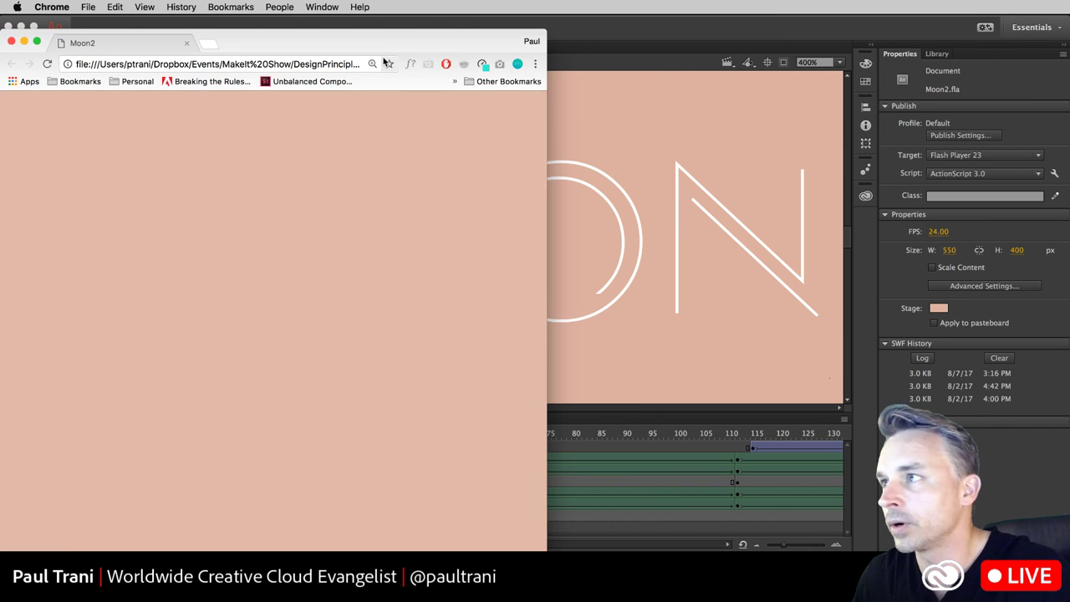
pyautogui.moveTo(382, 40); pyautogui.dragTo(612, 40)
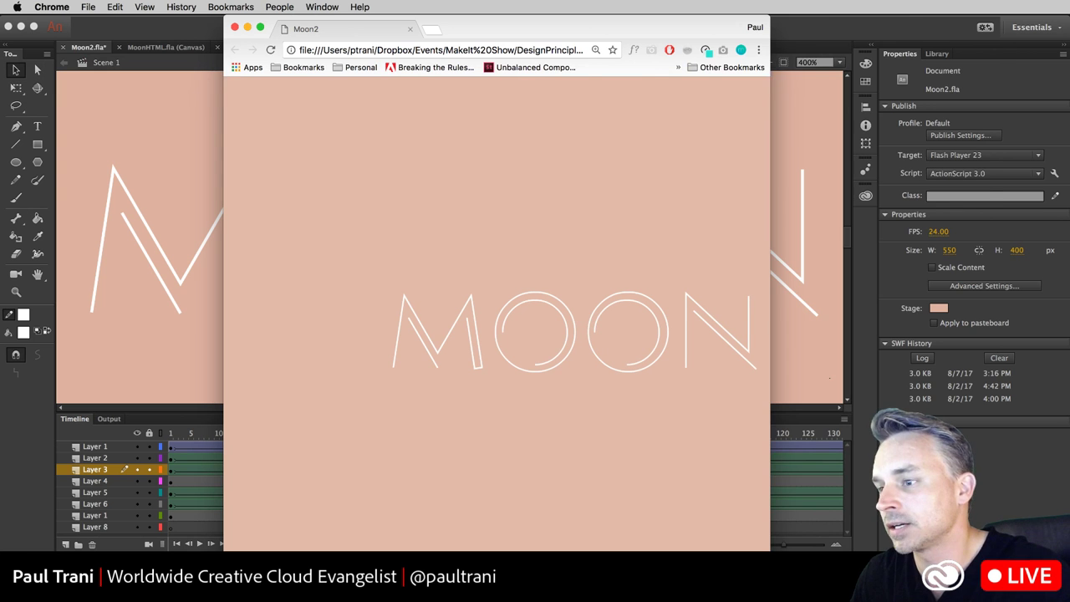
pyautogui.moveTo(769, 251); pyautogui.dragTo(954, 251)
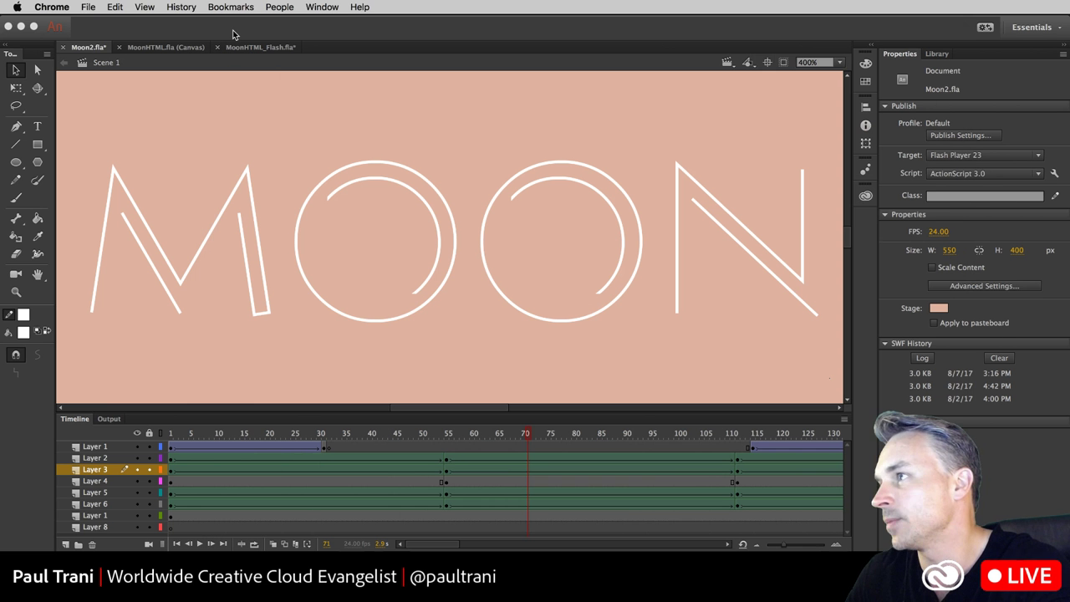
pyautogui.click(235, 29)
pyautogui.click(210, 30)
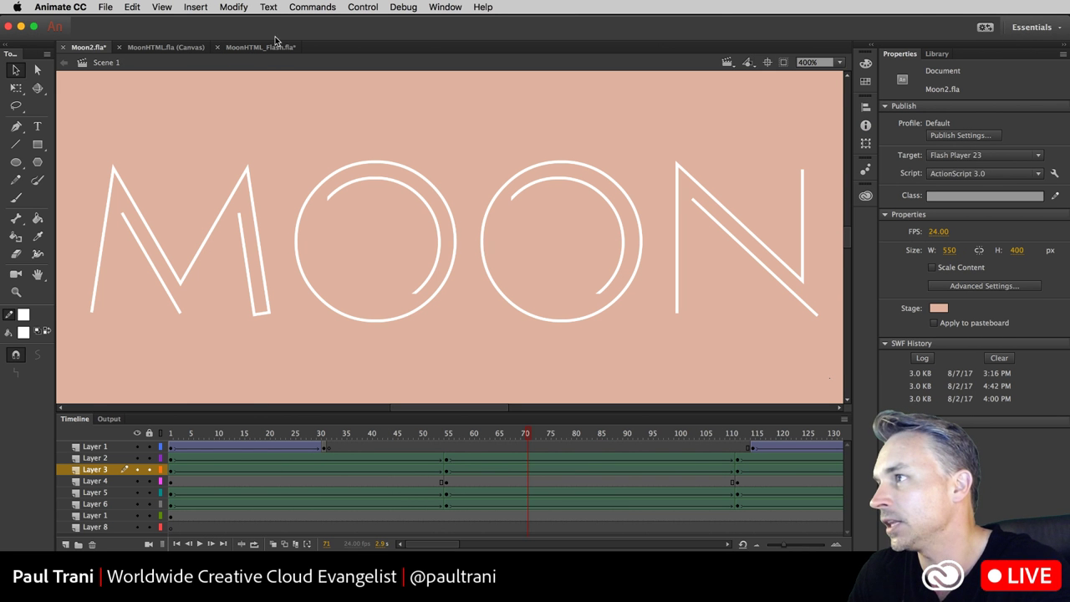
# - Bring up the MoonHTML_Flash.fla document at frame 90 and examine its publish settings without changing them
pyautogui.click(239, 46)
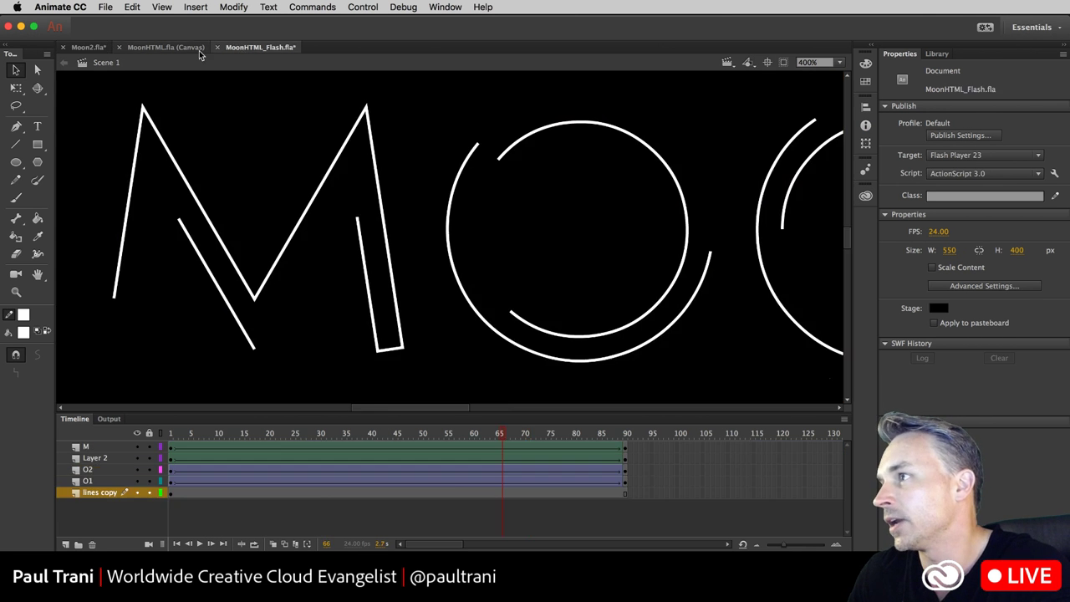
pyautogui.moveTo(244, 433); pyautogui.dragTo(642, 449)
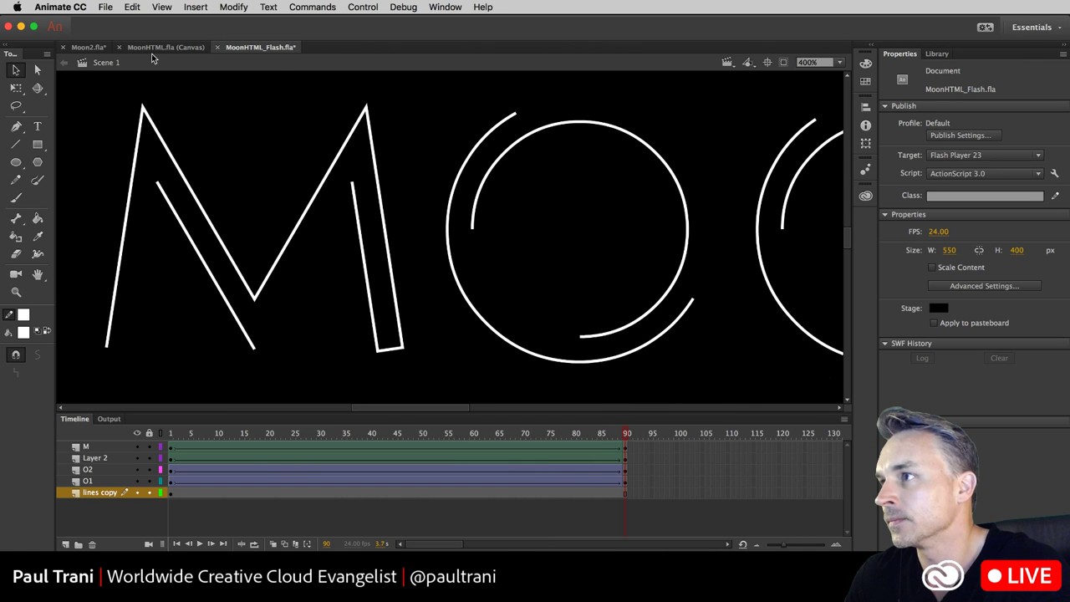
pyautogui.click(124, 7)
pyautogui.moveTo(106, 7)
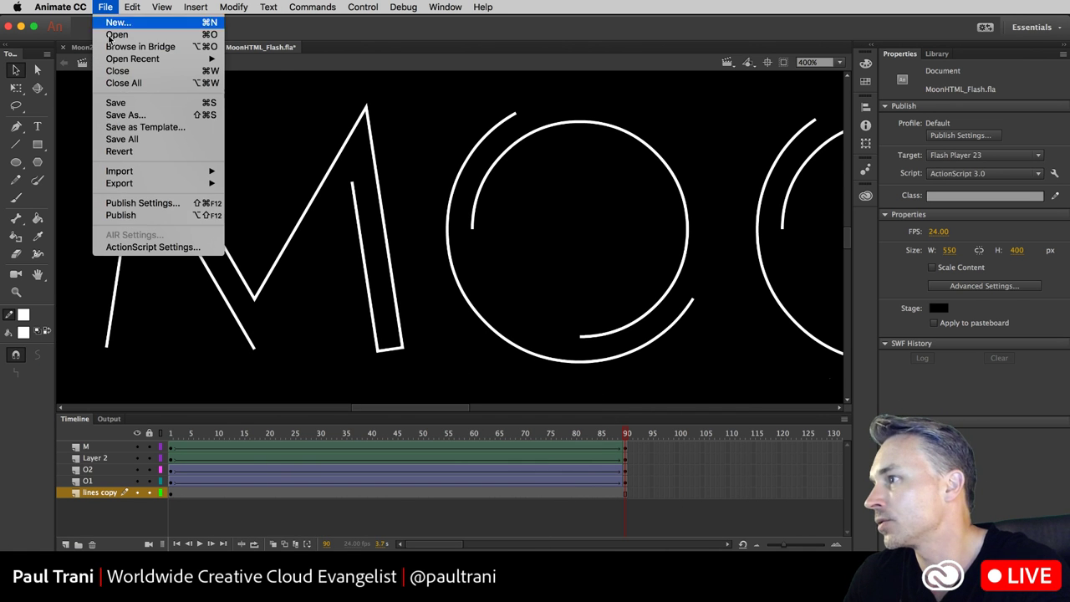
pyautogui.click(121, 206)
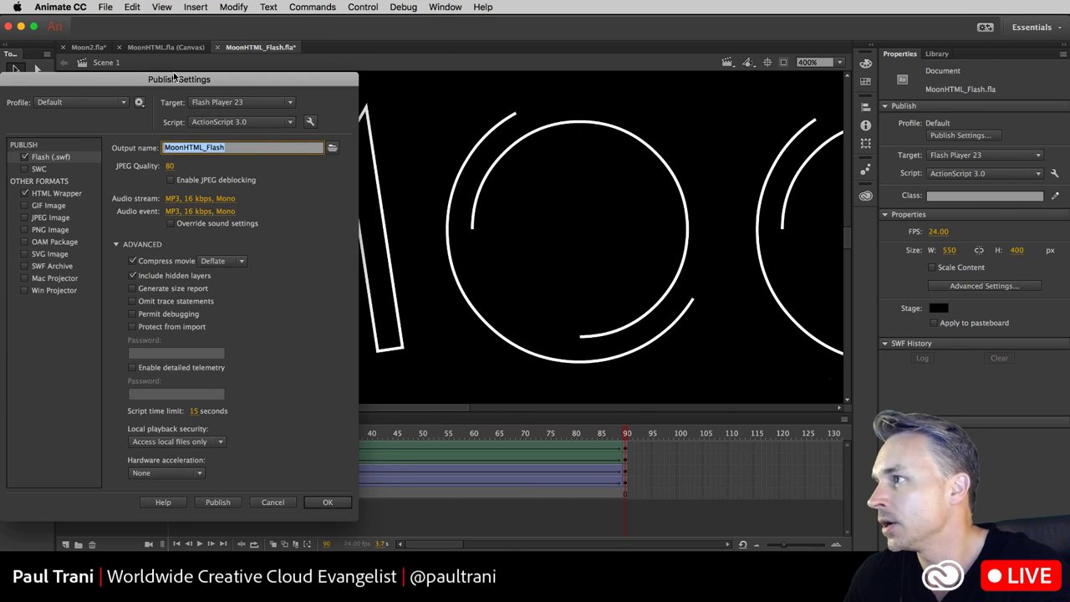
pyautogui.moveTo(175, 73); pyautogui.dragTo(531, 64)
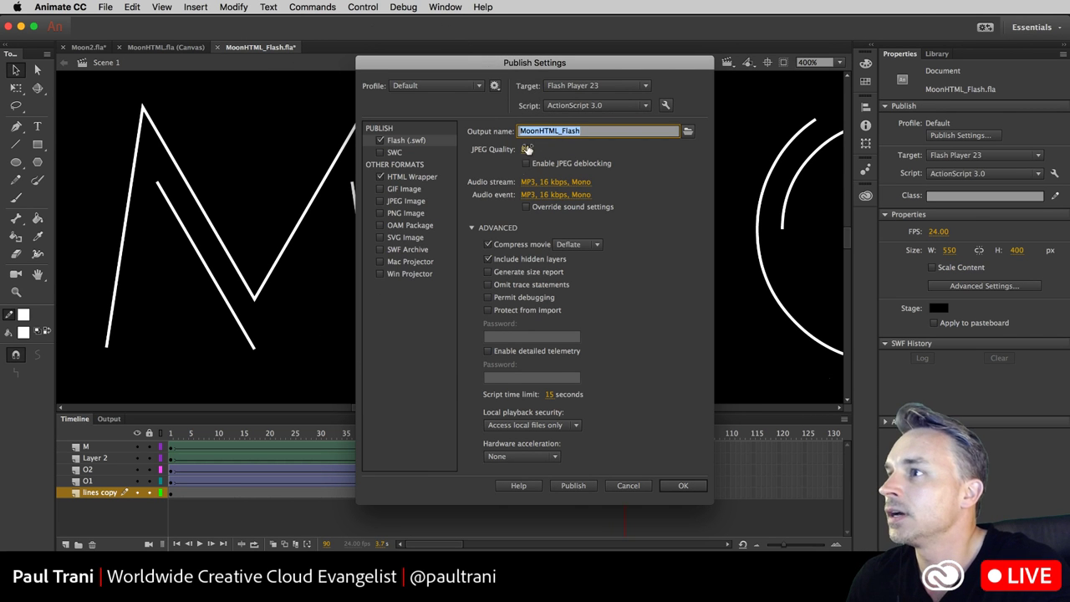
pyautogui.click(620, 488)
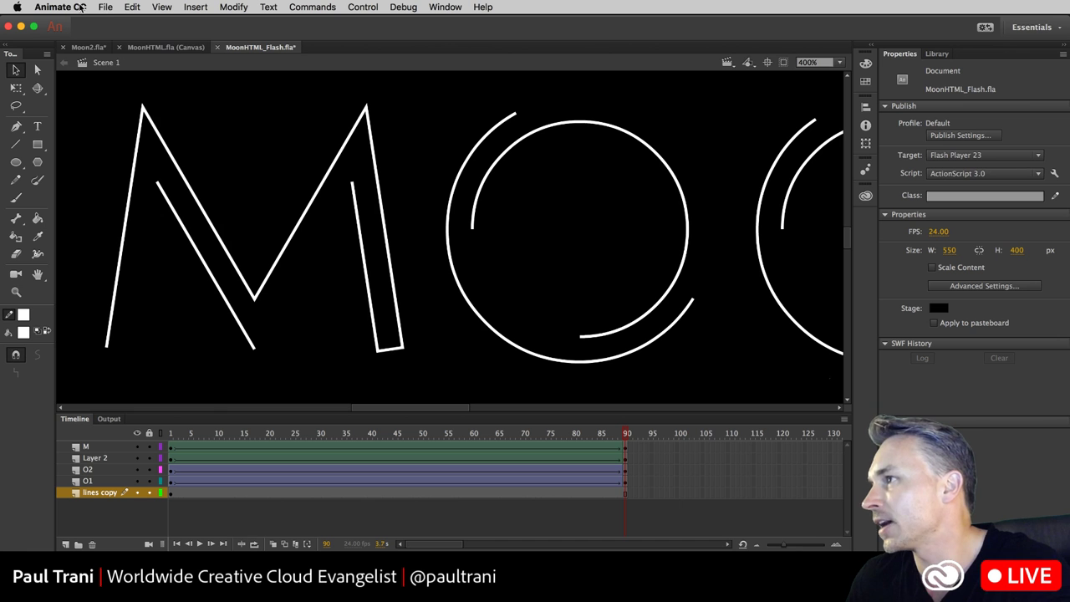
# - Examine the movie export formats and the JPEG sequence options with the Desktop as destination, without exporting
pyautogui.click(105, 9)
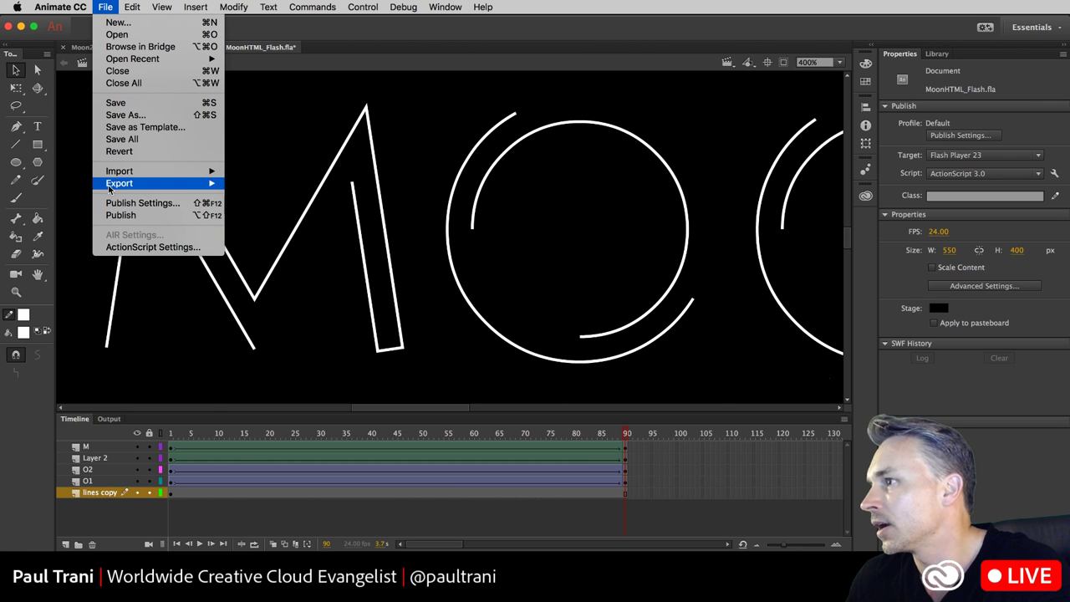
pyautogui.moveTo(108, 188)
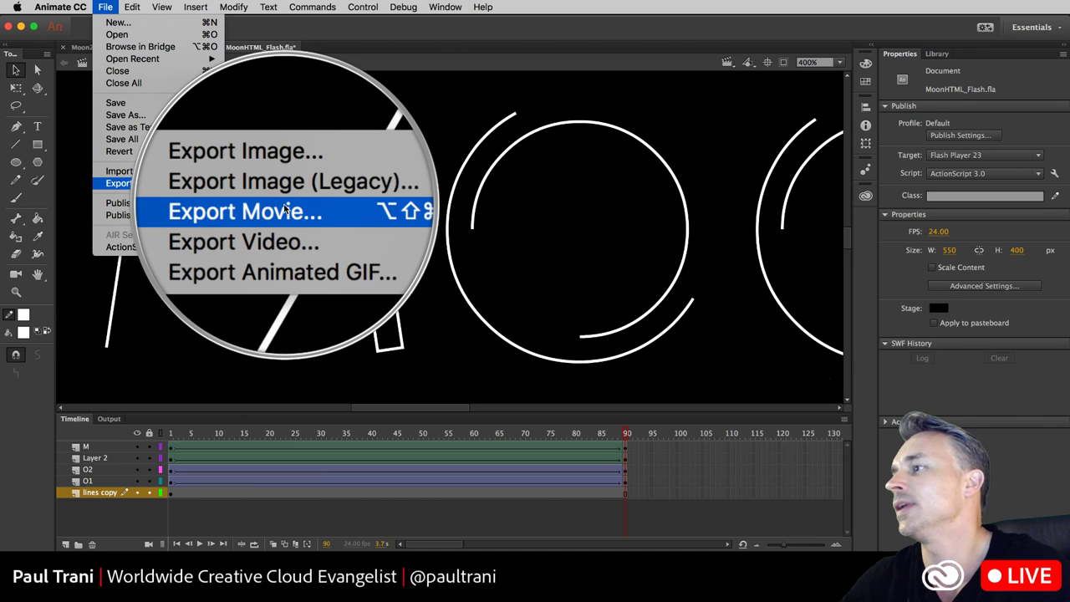
pyautogui.click(284, 211)
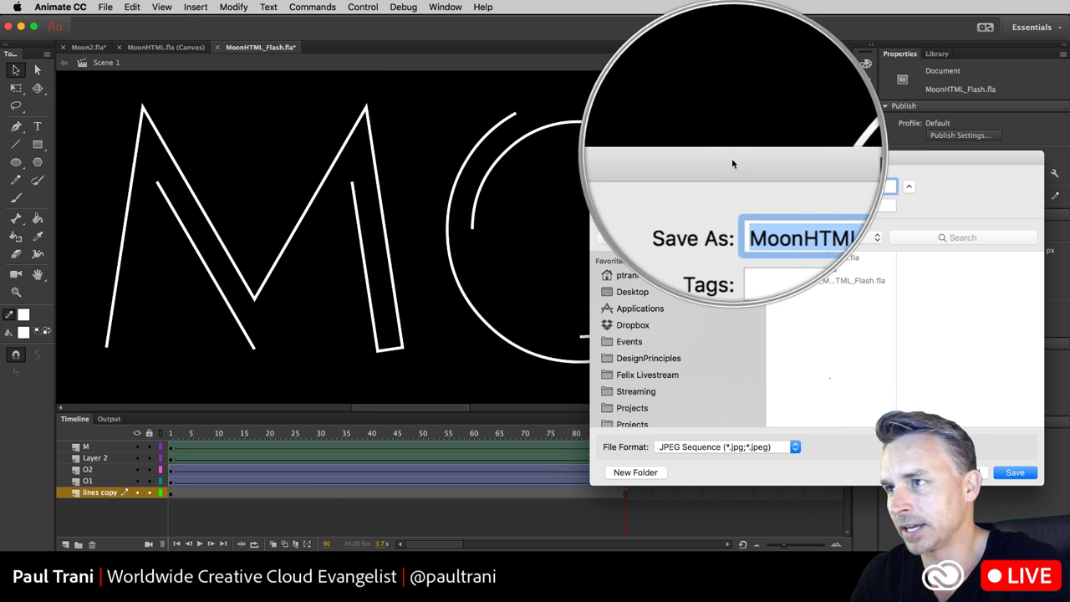
pyautogui.moveTo(731, 159); pyautogui.dragTo(501, 100)
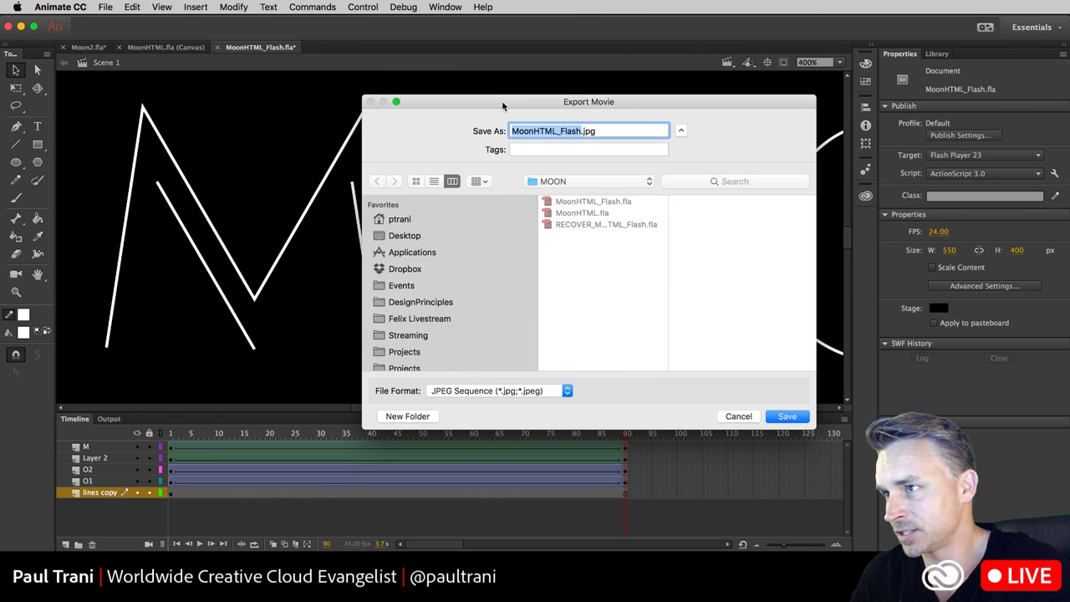
pyautogui.click(477, 391)
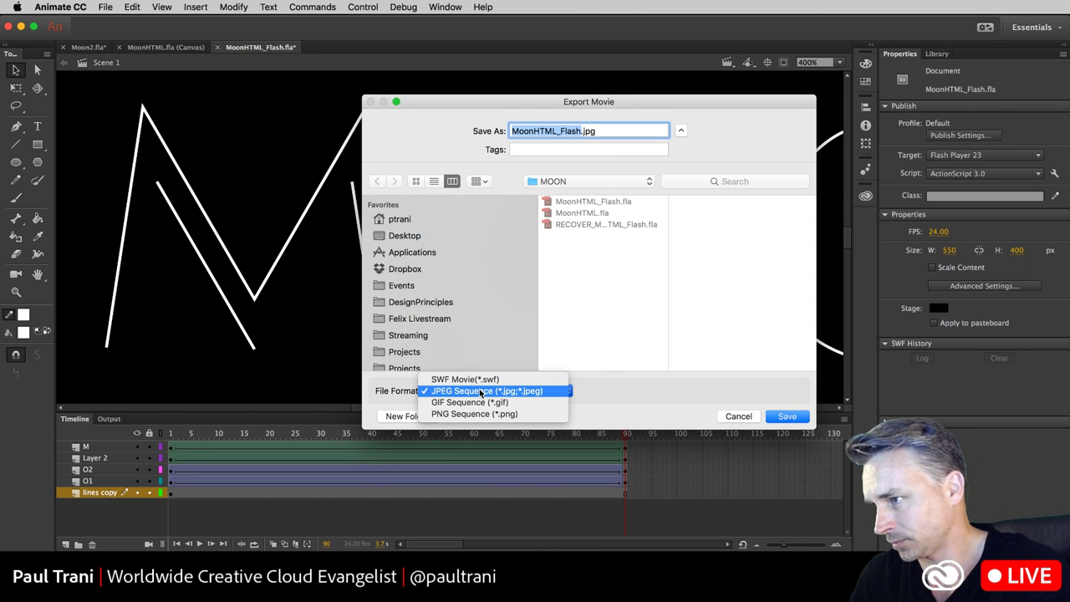
pyautogui.click(669, 391)
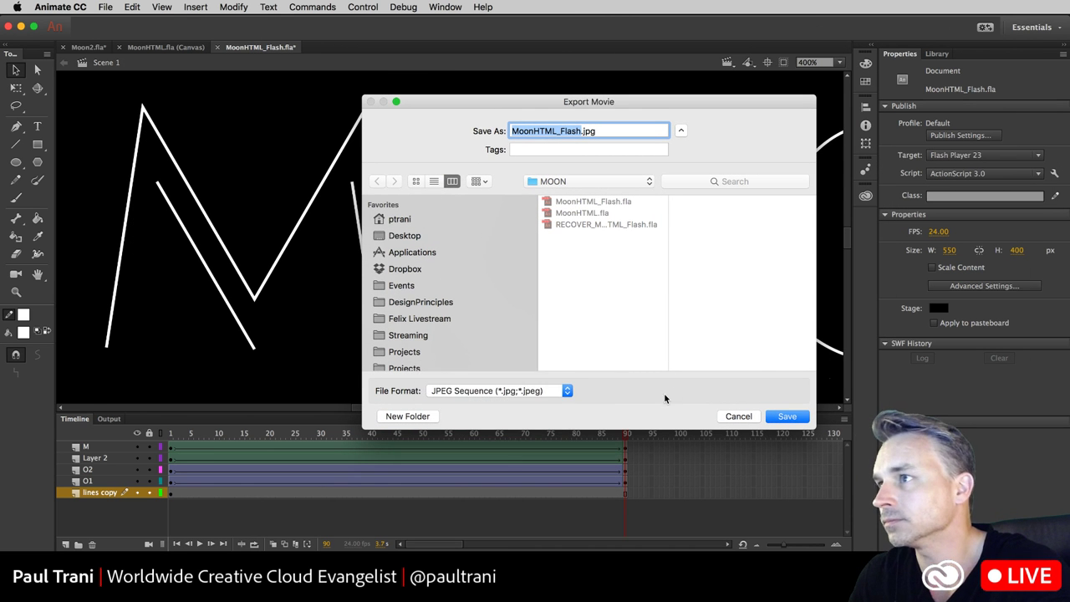
pyautogui.click(392, 237)
pyautogui.click(777, 417)
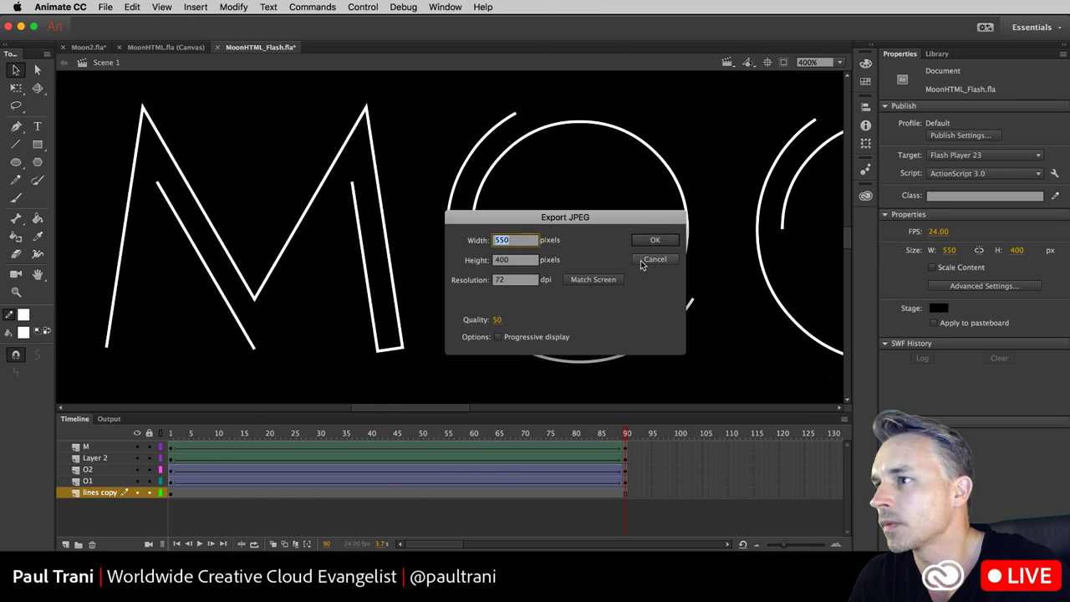
pyautogui.click(642, 264)
# - Examine the video export options for the animation and leave without exporting
pyautogui.click(104, 8)
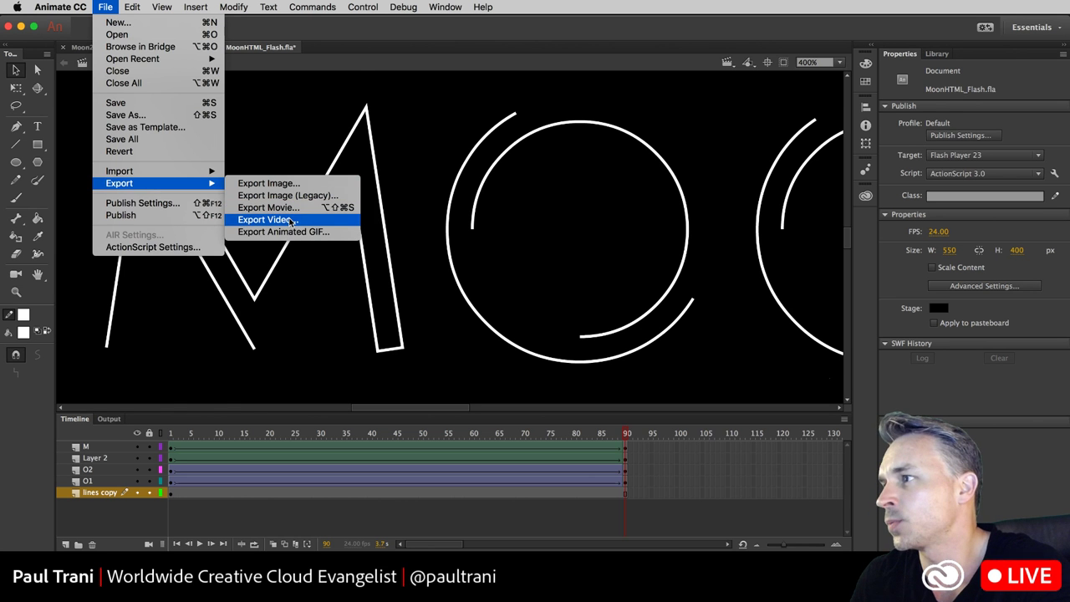
pyautogui.click(290, 220)
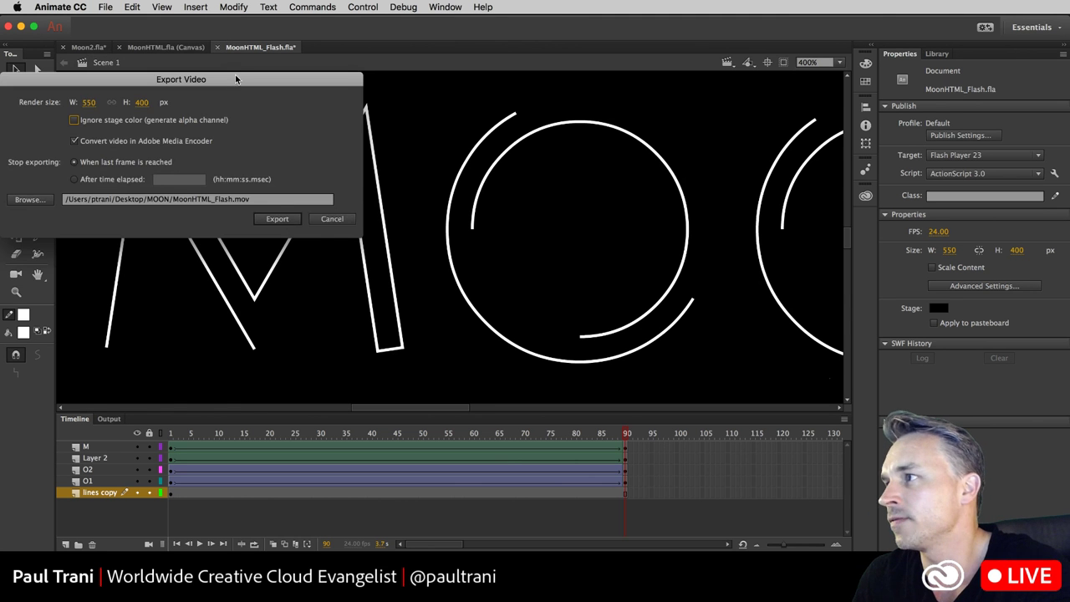
pyautogui.moveTo(235, 78); pyautogui.dragTo(590, 166)
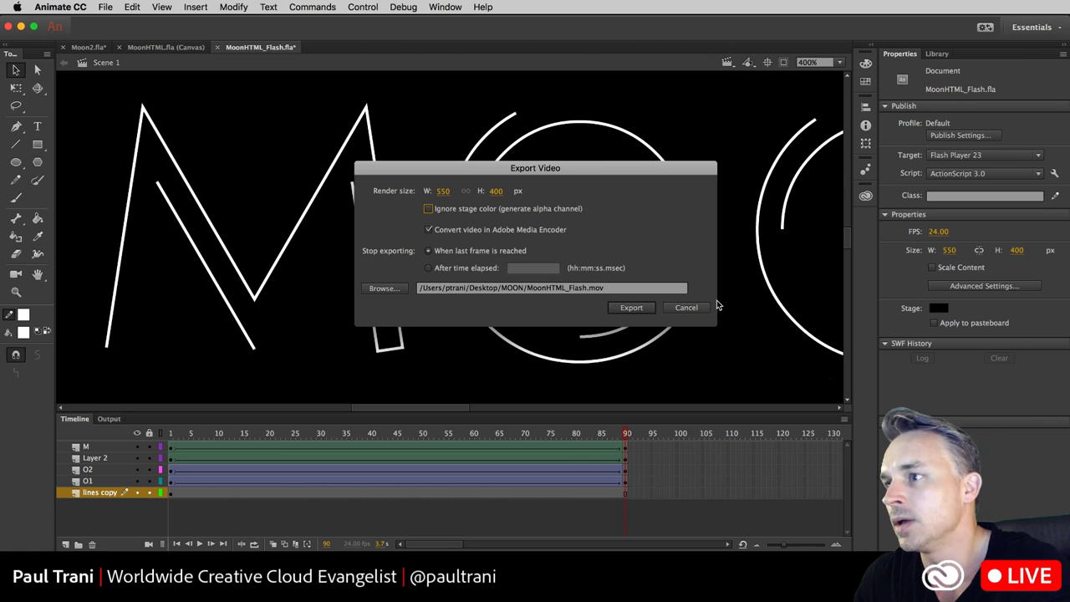
pyautogui.click(685, 308)
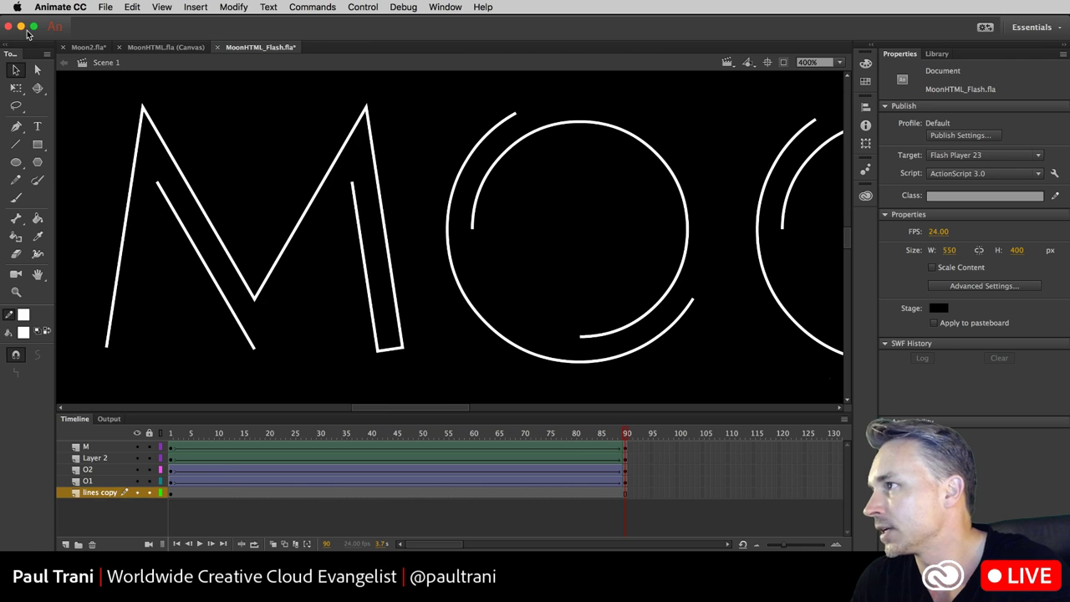
# - Minimize Animate CC, switch to After Effects, and save the Moon.aep project
pyautogui.click(21, 27)
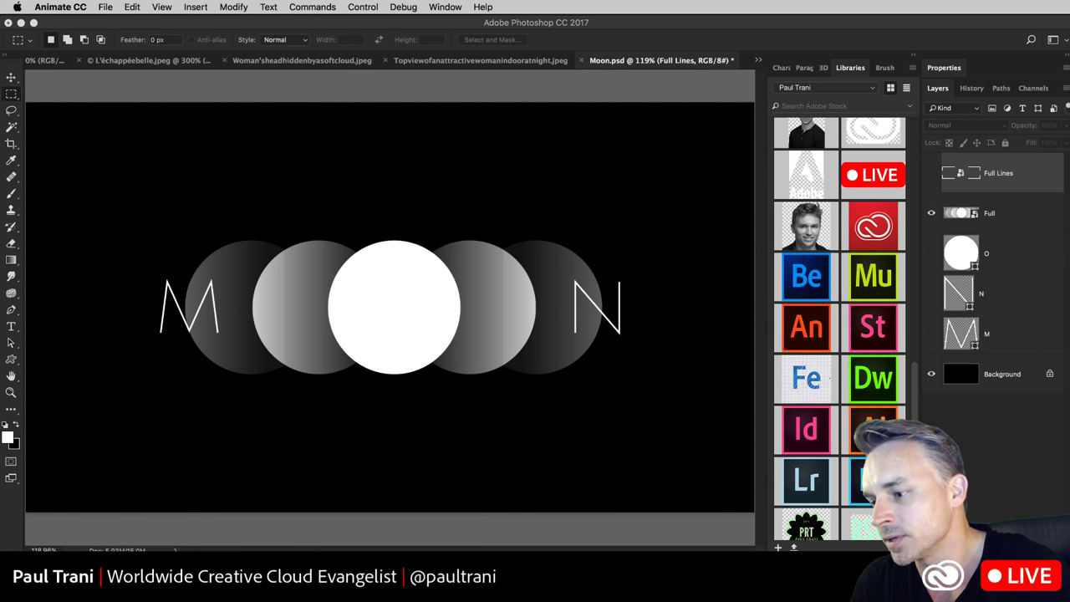
pyautogui.press('super+Tab')
pyautogui.click(306, 220)
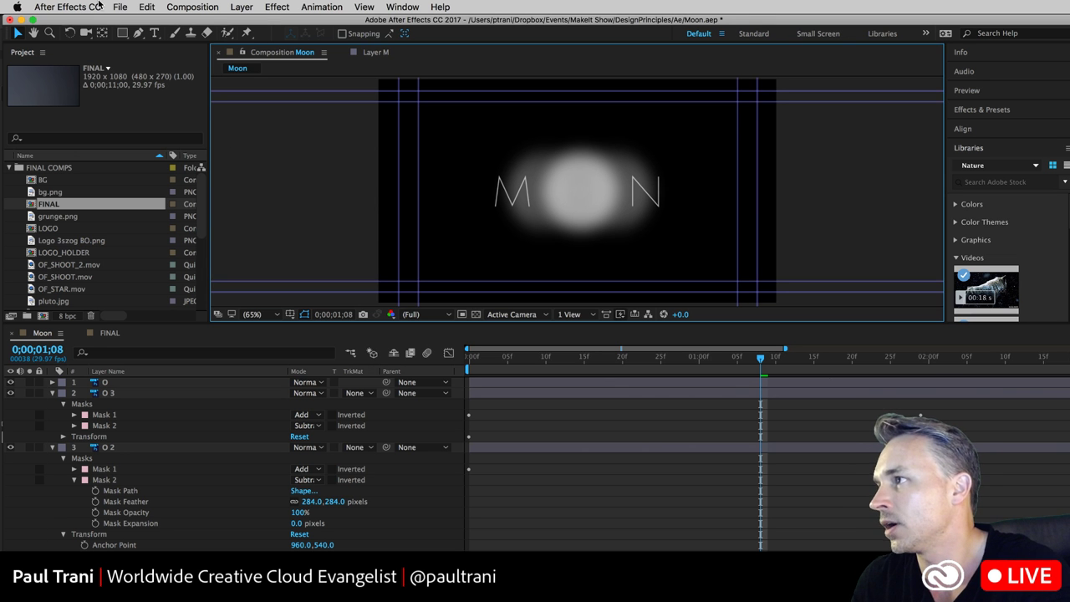
pyautogui.press('super+s')
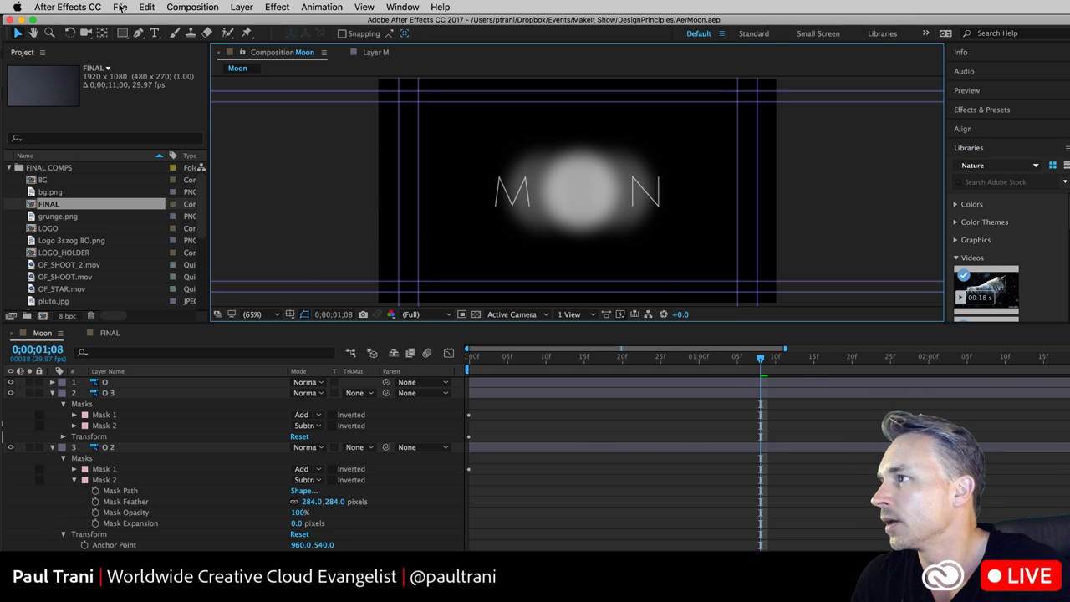
# - Create a new composition with the HDTV 1080 29.97 preset and enlarge the composition viewer above the timeline
pyautogui.click(120, 7)
pyautogui.moveTo(138, 30)
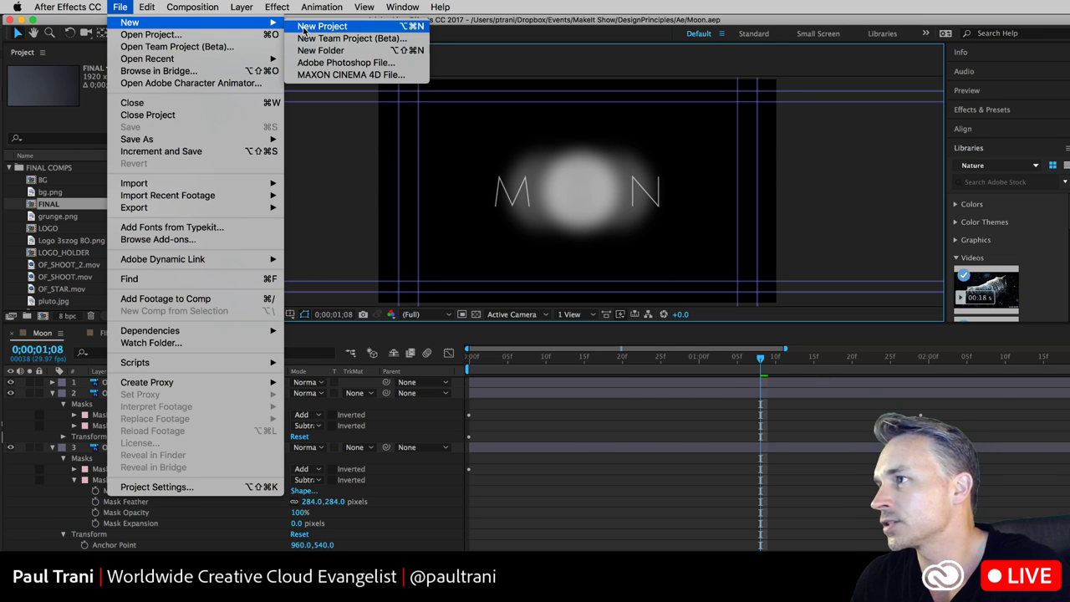
pyautogui.moveTo(197, 8)
pyautogui.click(215, 25)
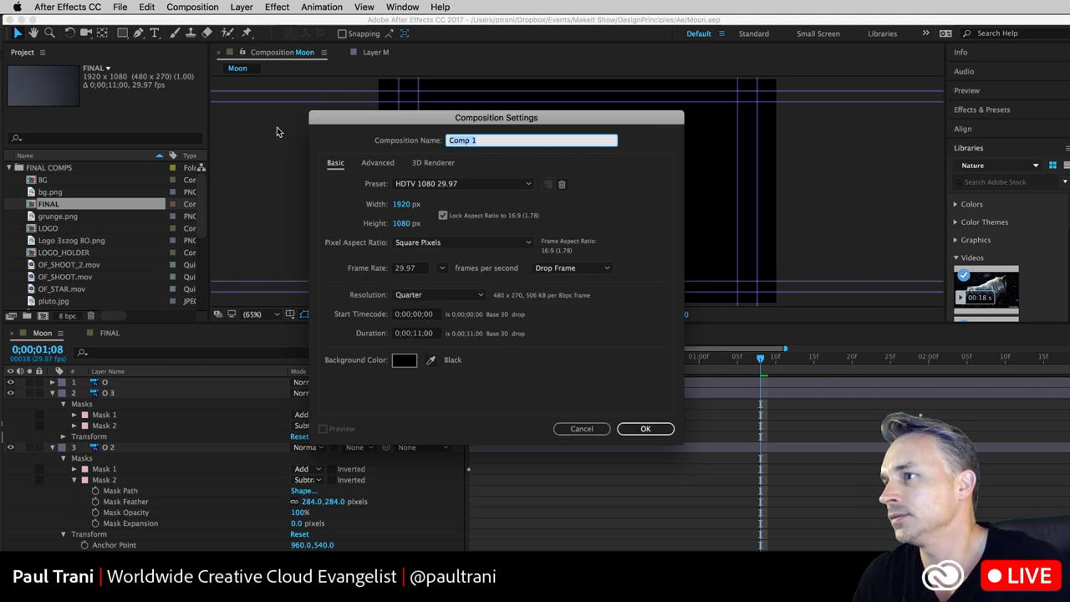
pyautogui.click(636, 428)
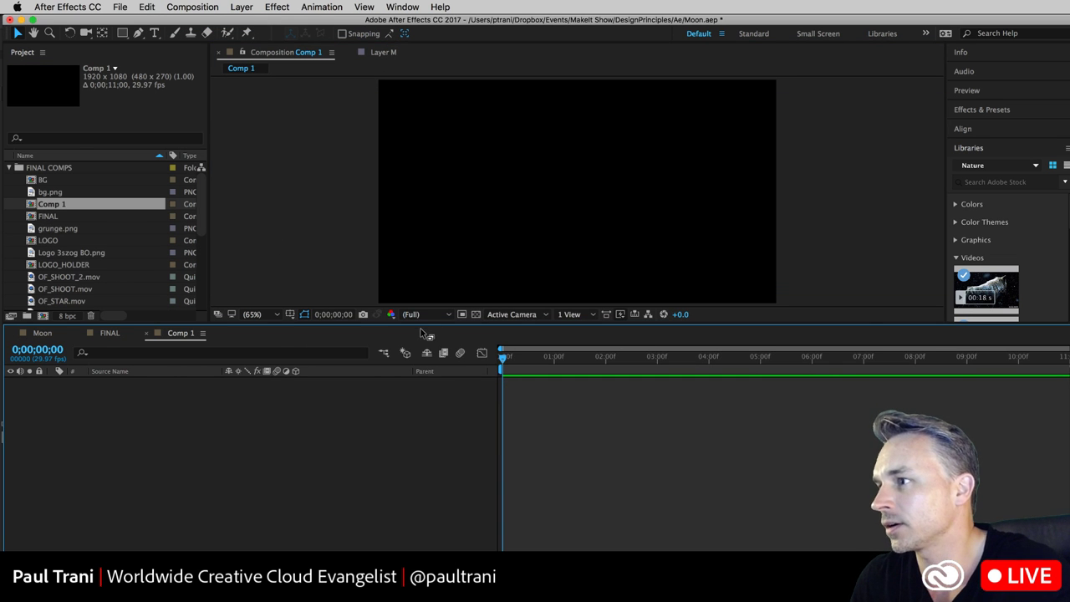
pyautogui.moveTo(420, 326); pyautogui.dragTo(422, 401)
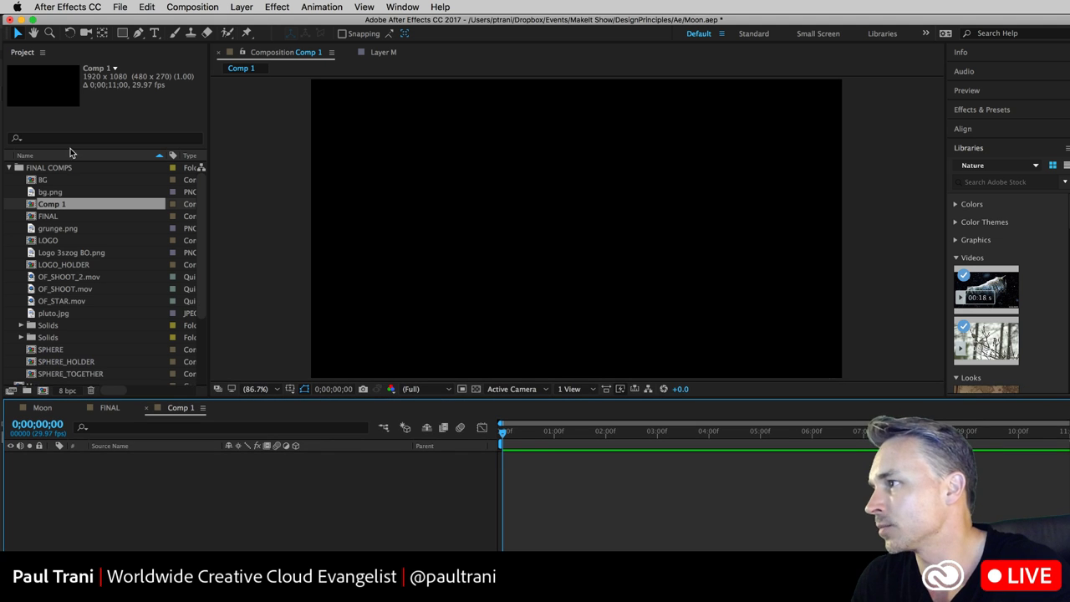
# - Collapse the FINAL COMPS folder in the project and open the file import dialog
pyautogui.click(10, 168)
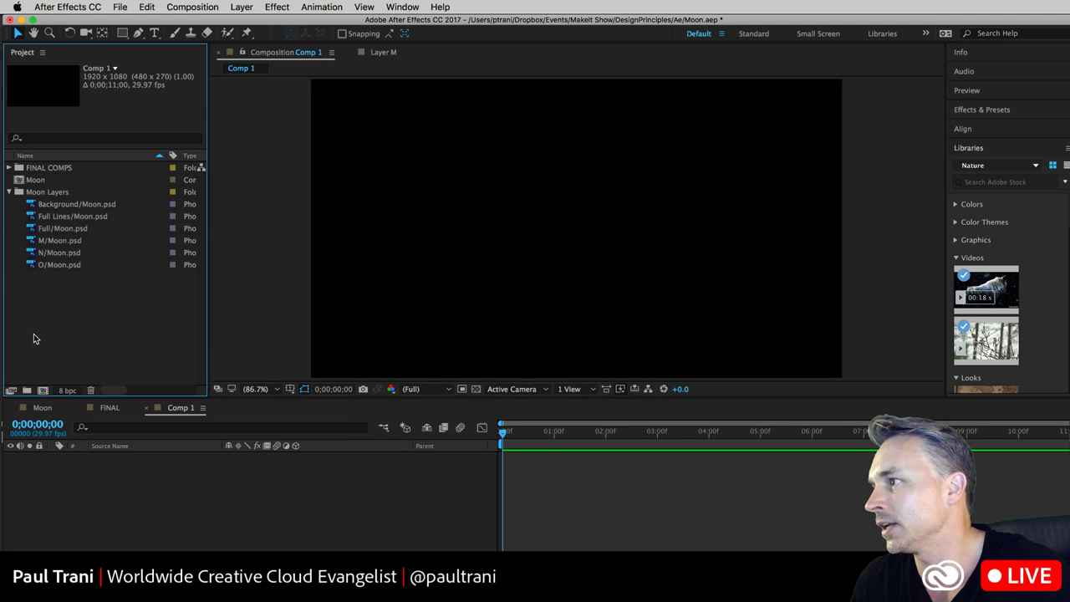
pyautogui.click(120, 7)
pyautogui.moveTo(138, 183)
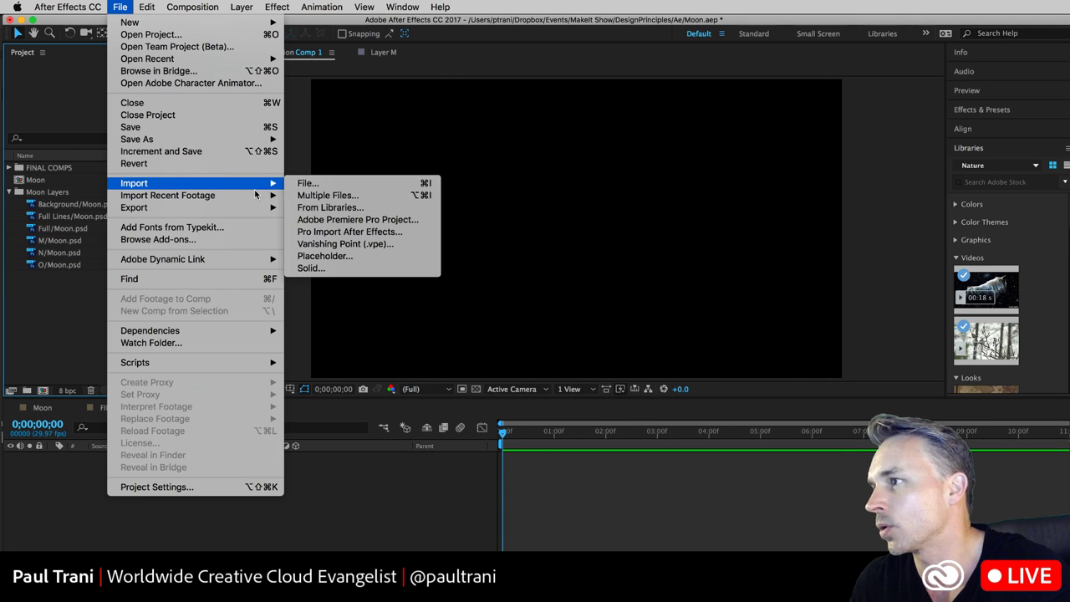
pyautogui.click(304, 187)
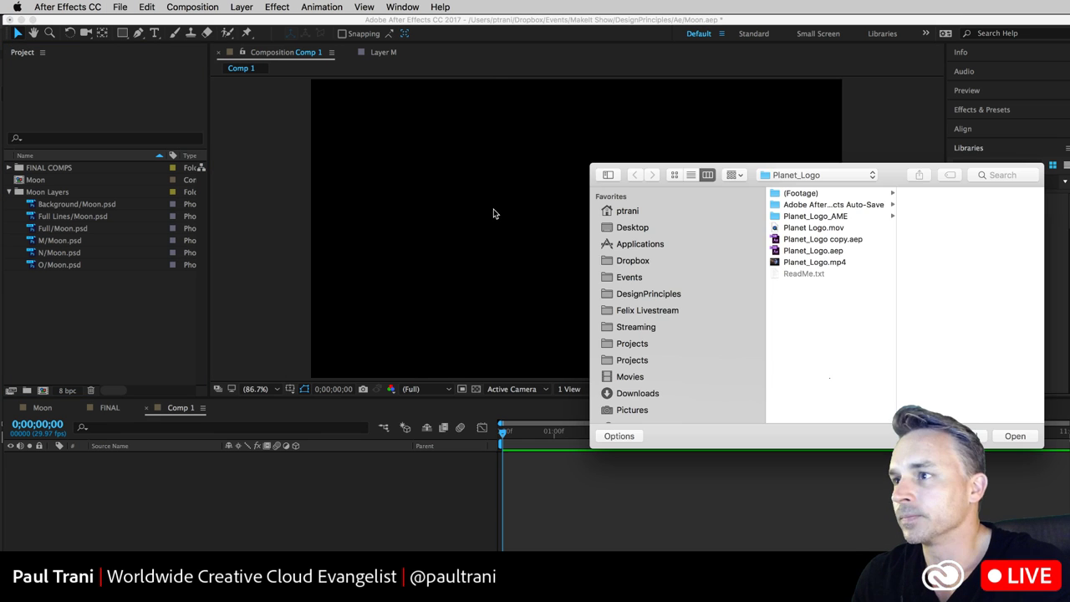
pyautogui.moveTo(912, 165); pyautogui.dragTo(664, 144)
# - Switch to Moon.psd in Photoshop, hide the Full layer, show the M, N and O layers, and widen the layer list
pyautogui.press('super+Tab')
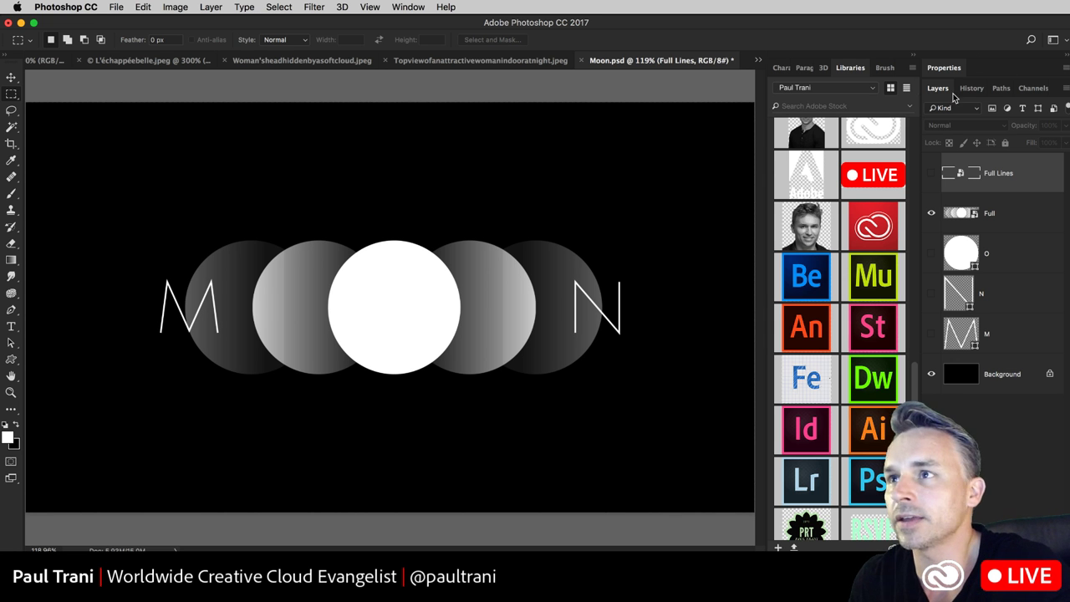
pyautogui.click(912, 58)
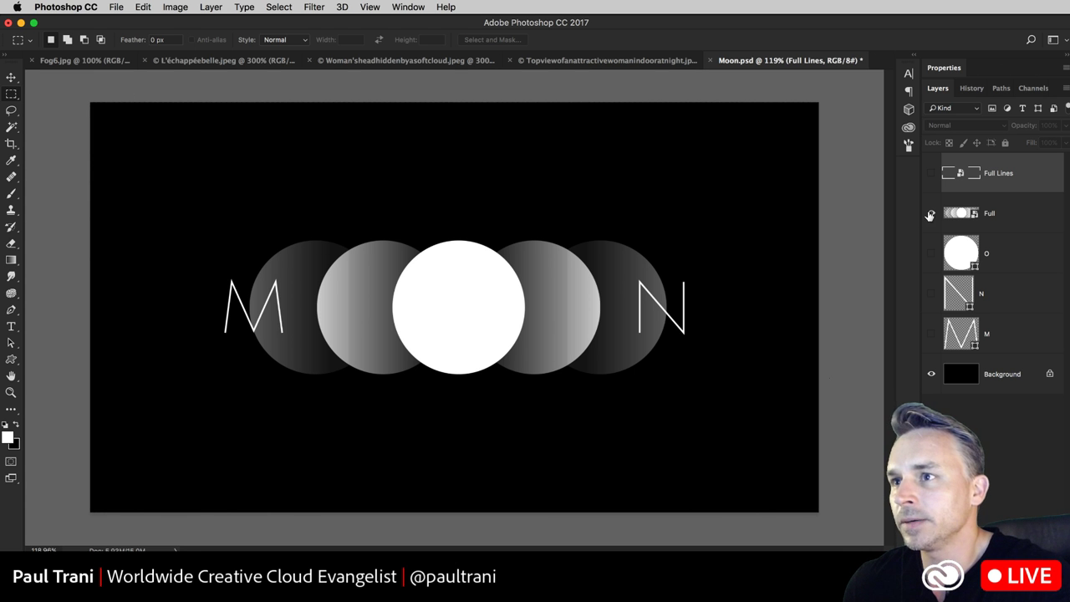
pyautogui.click(929, 214)
pyautogui.click(930, 333)
pyautogui.click(931, 293)
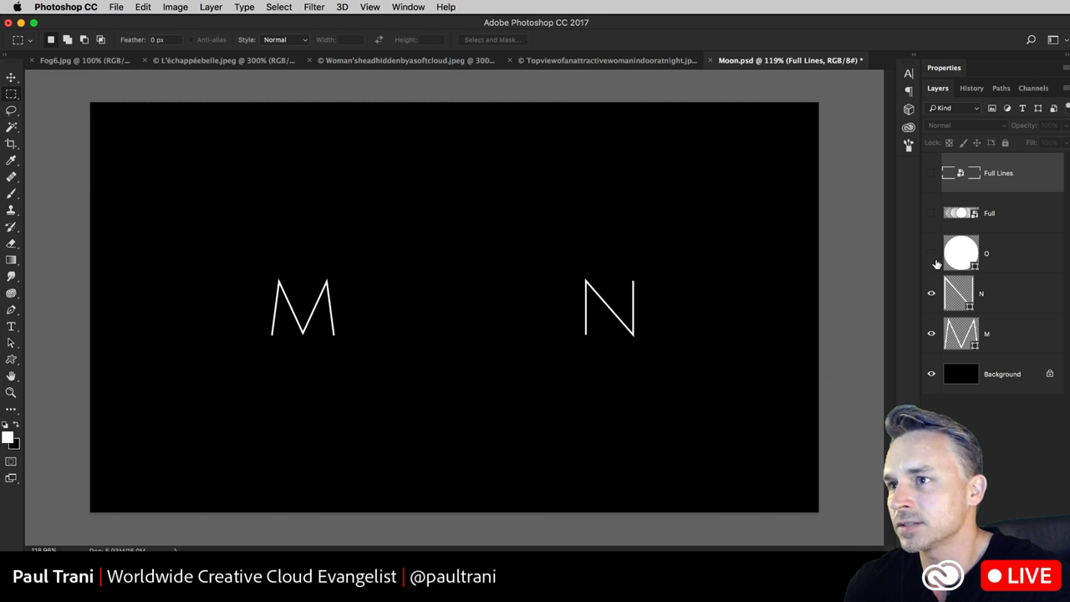
pyautogui.click(934, 259)
pyautogui.click(1000, 264)
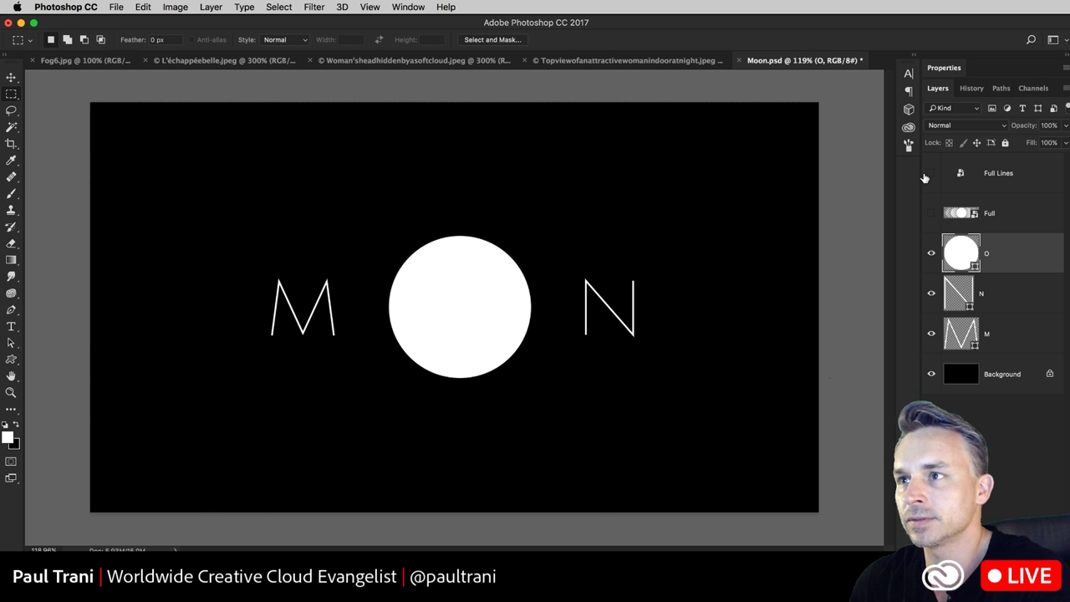
pyautogui.moveTo(920, 173); pyautogui.dragTo(878, 158)
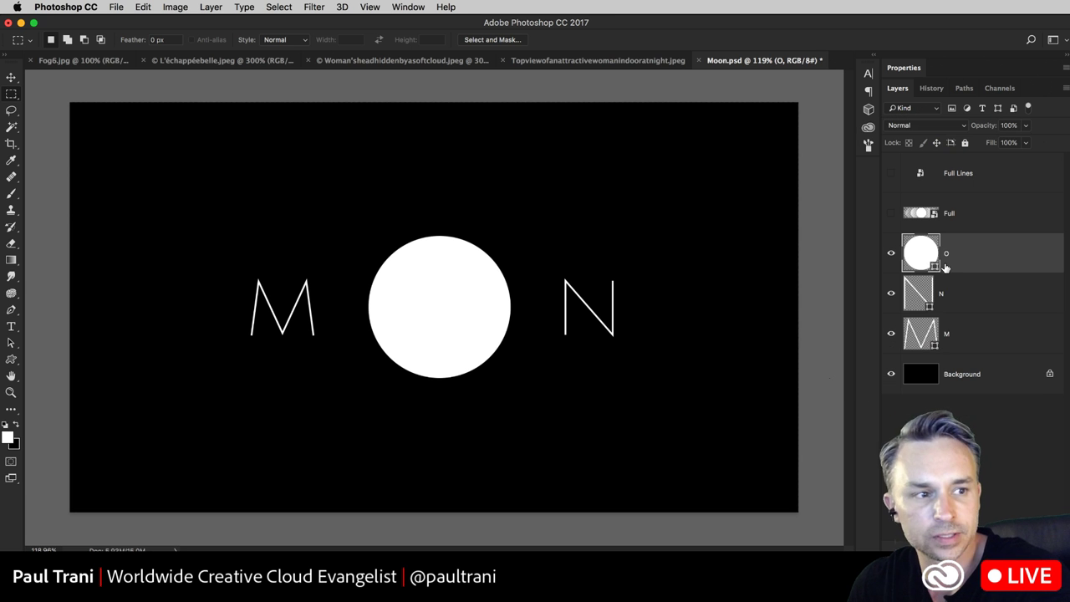
# - Duplicate the O, N and M shape layers together and rasterize the upper set of three
pyautogui.keyDown('shift'); pyautogui.click(968, 339); pyautogui.keyUp('shift')
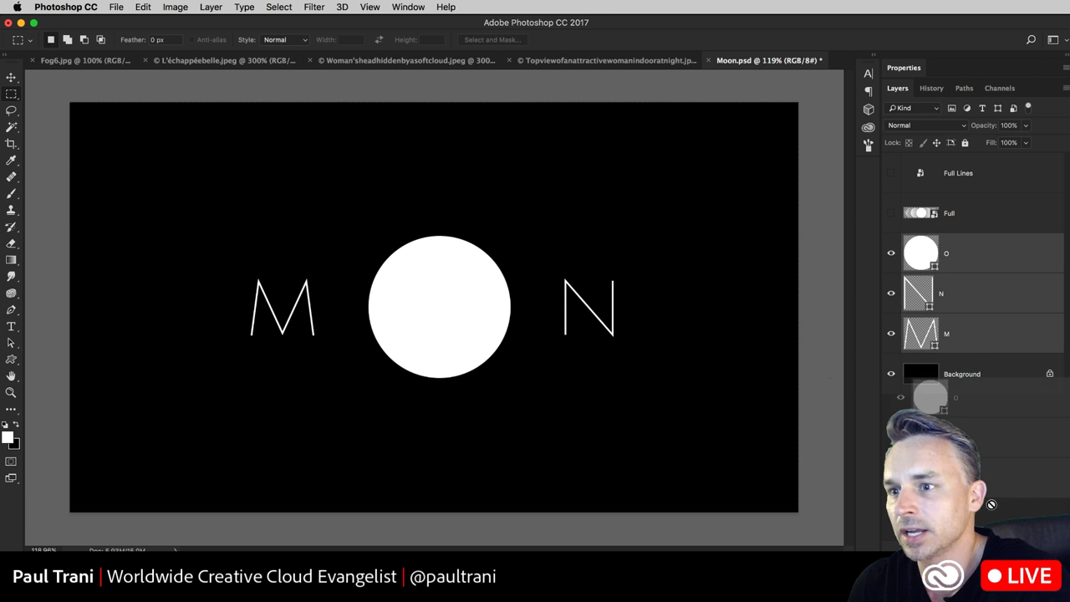
pyautogui.press('super+j')
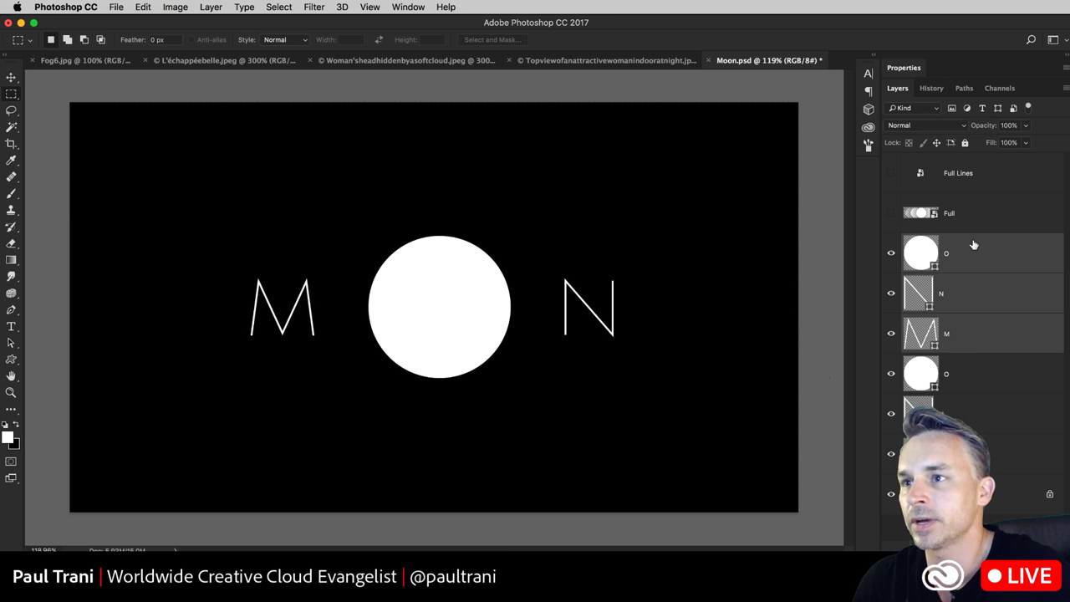
pyautogui.rightClick(972, 248)
pyautogui.click(1015, 406)
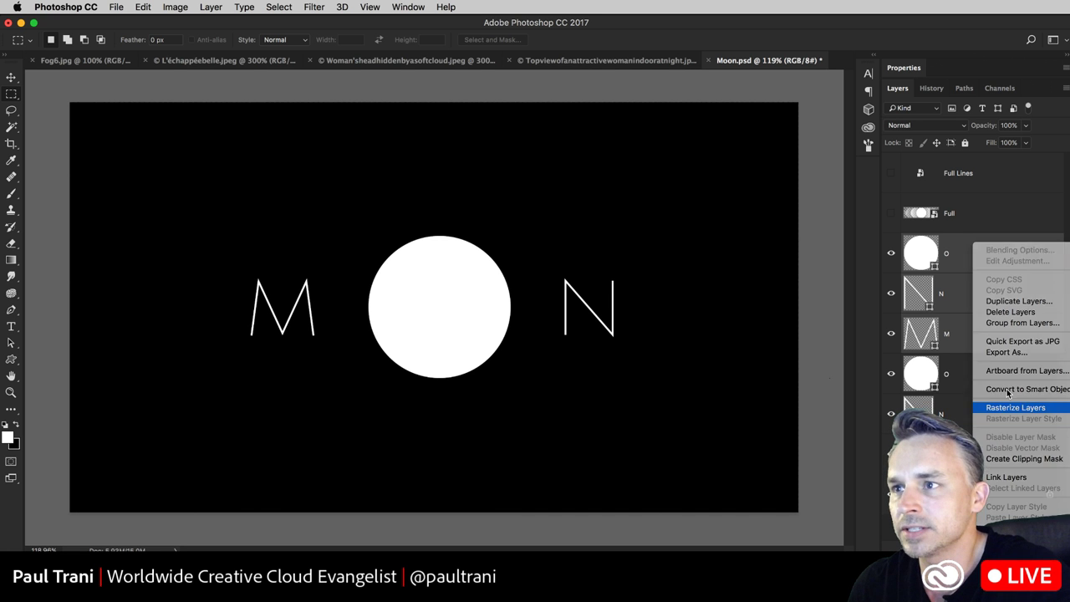
# - Rename the rasterized O layer as O RASTER
pyautogui.doubleClick(946, 254)
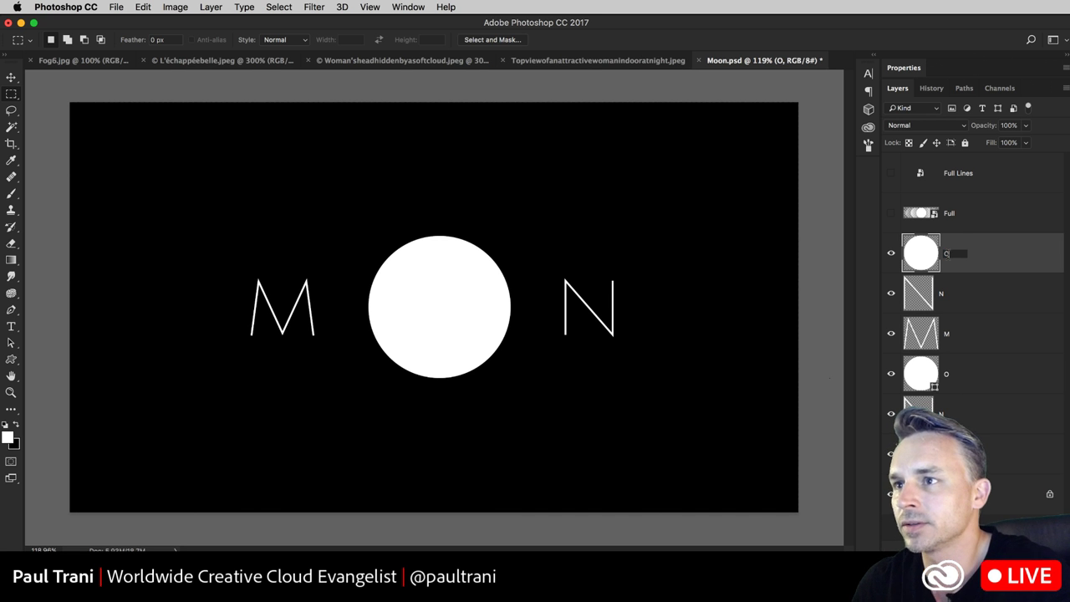
pyautogui.write('RAS')
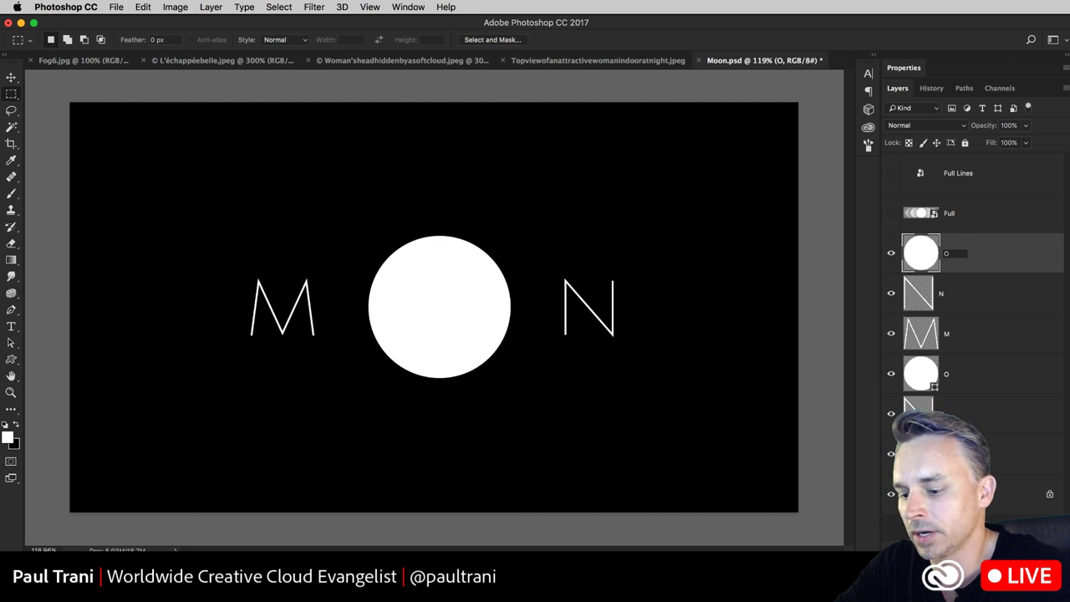
pyautogui.write('TER')
pyautogui.press('Return')
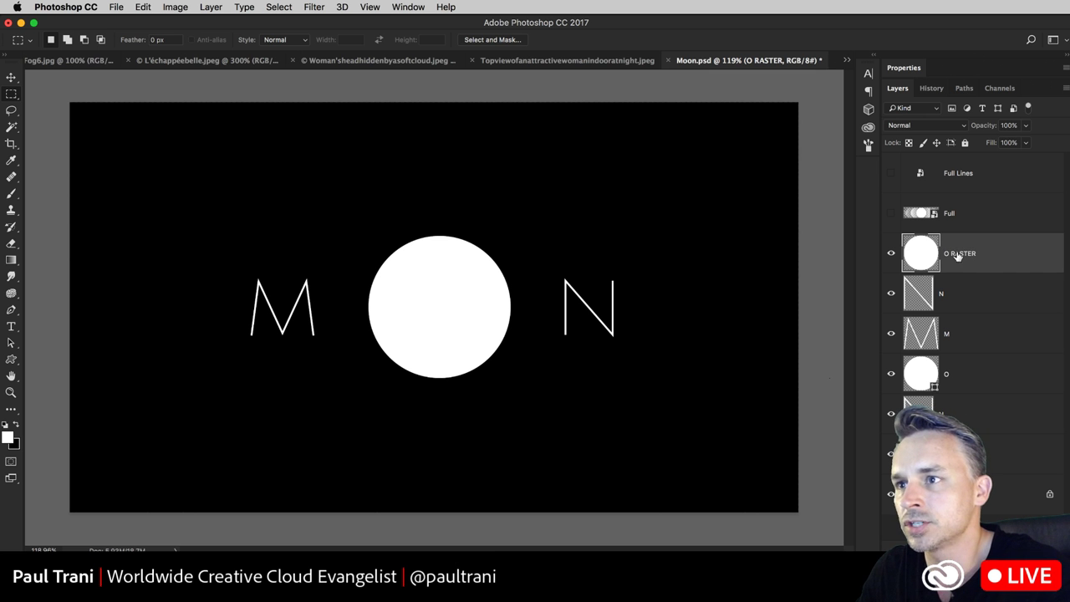
# - Rename the rasterized O layer as O BITMAP
pyautogui.doubleClick(961, 253)
pyautogui.write('O R')
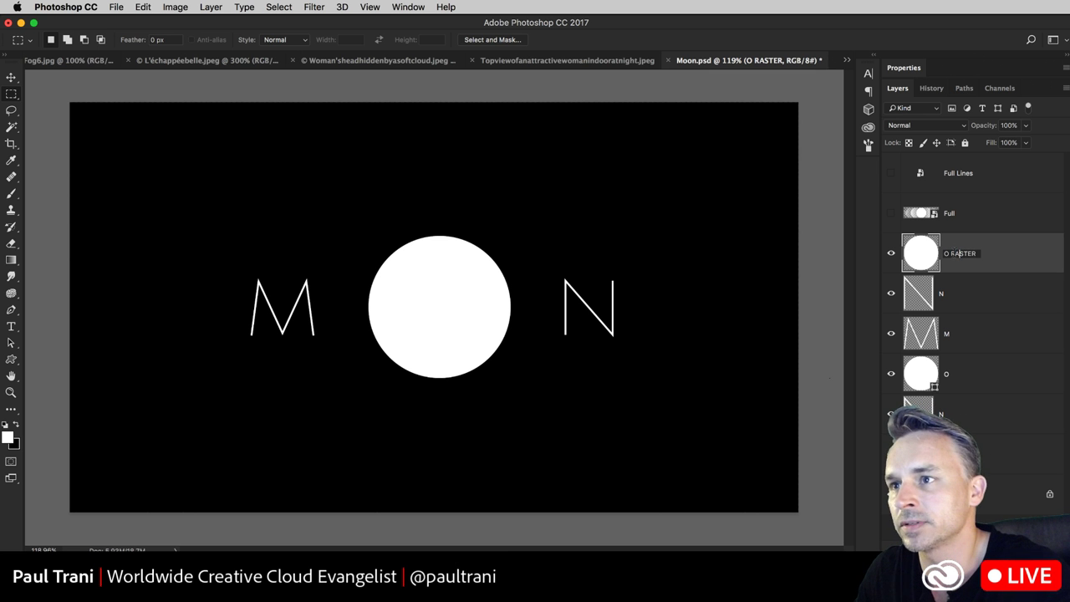
pyautogui.press('BackSpace')
pyautogui.write('BITMAP')
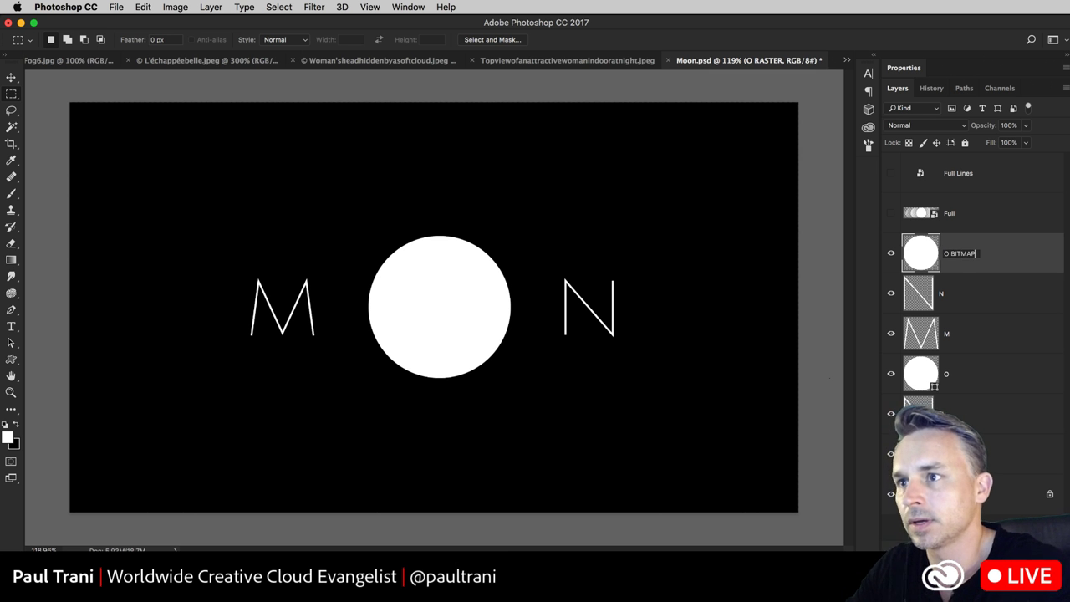
pyautogui.press('Return')
# - Rename the rasterized N layer as N BITMAP
pyautogui.doubleClick(958, 253)
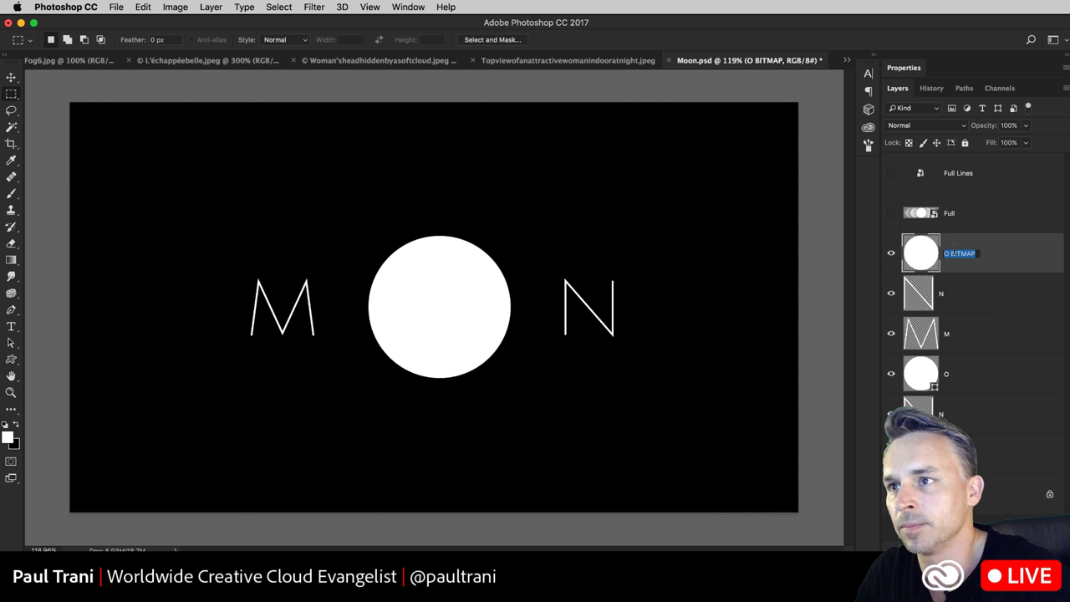
pyautogui.click(941, 293)
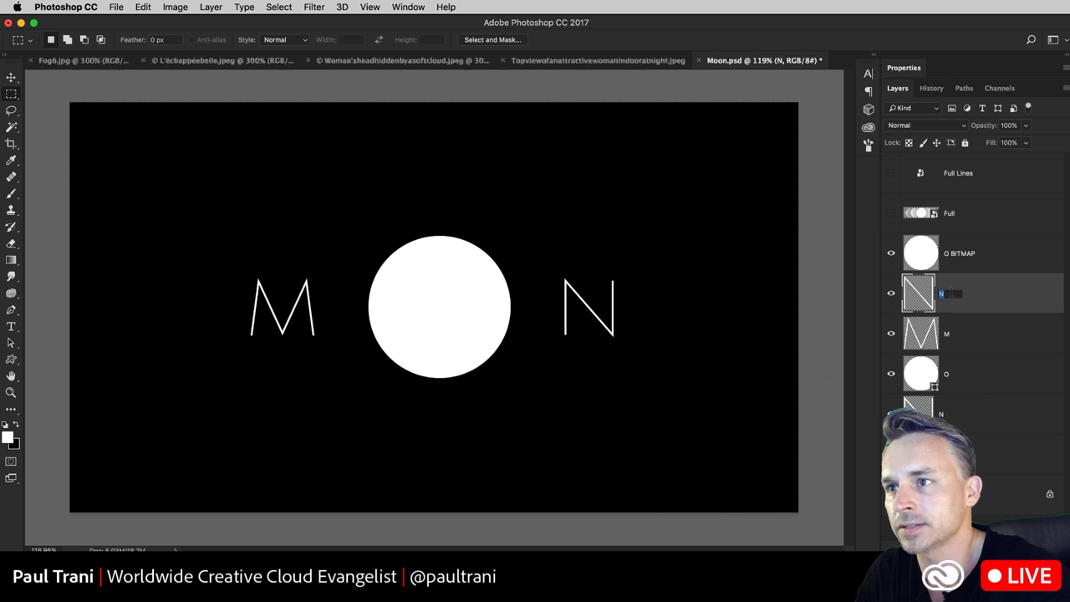
pyautogui.doubleClick(943, 293)
pyautogui.write('BITMAP')
pyautogui.press('Return')
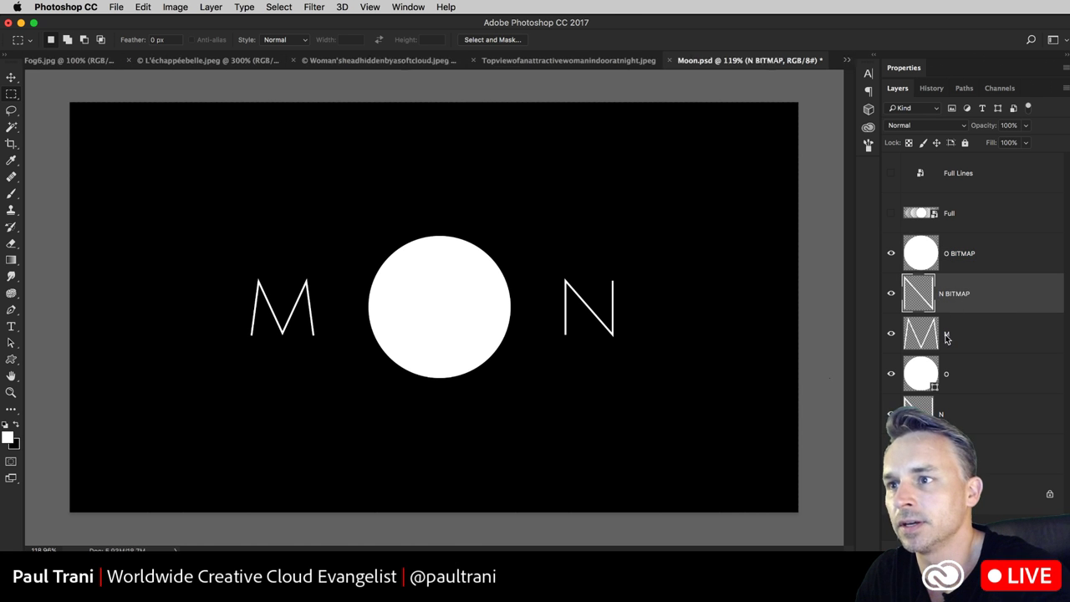
pyautogui.doubleClick(947, 333)
pyautogui.click(950, 336)
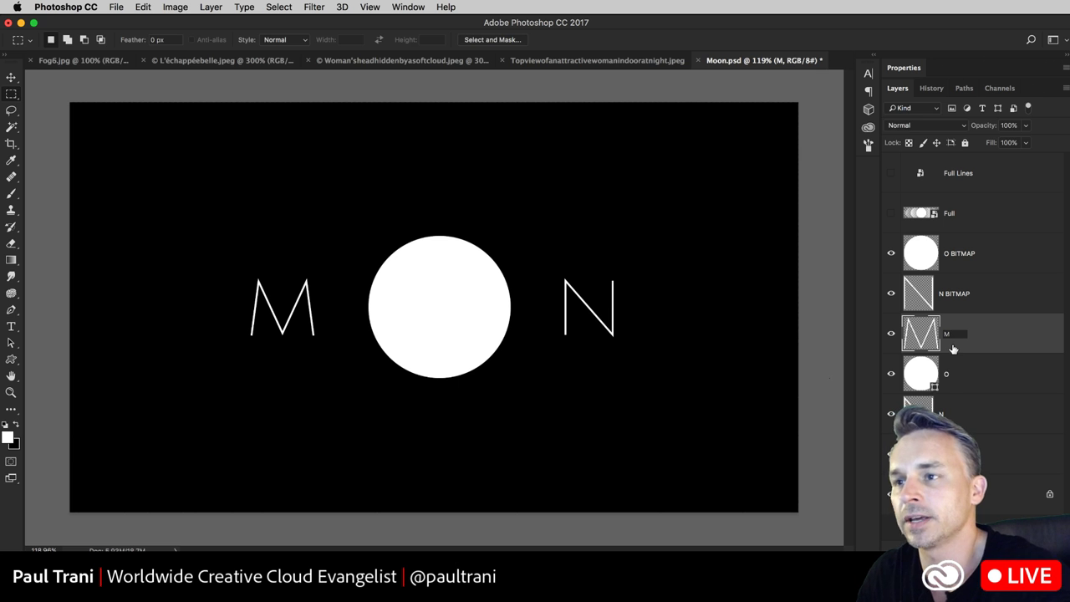
pyautogui.press('super+b')
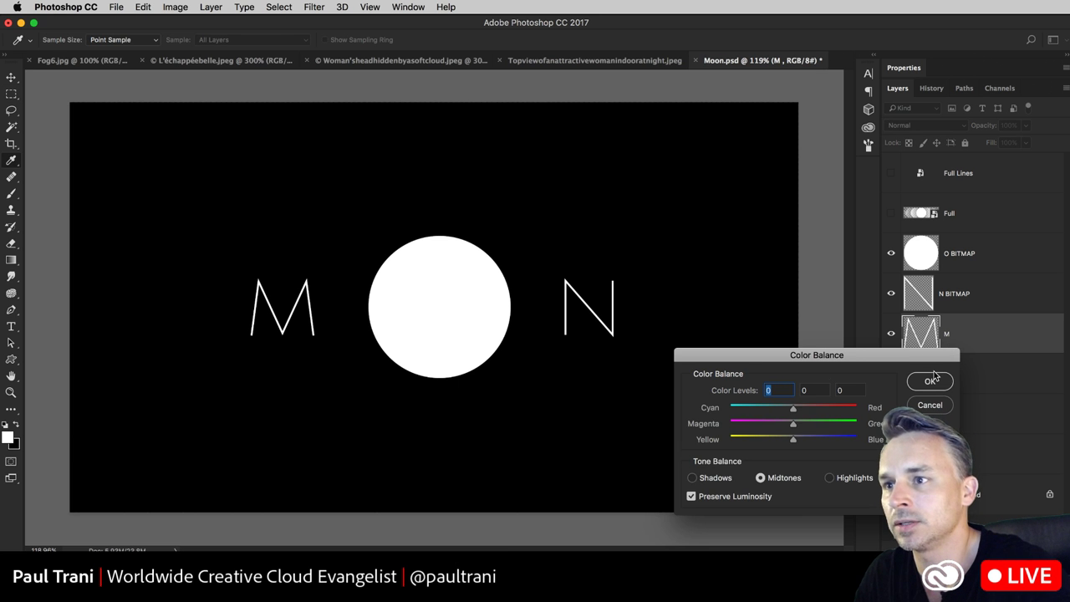
pyautogui.click(936, 405)
# - Rename the rasterized M layer as M BITMAP, then select the N BITMAP layer with the Move tool active
pyautogui.doubleClick(946, 334)
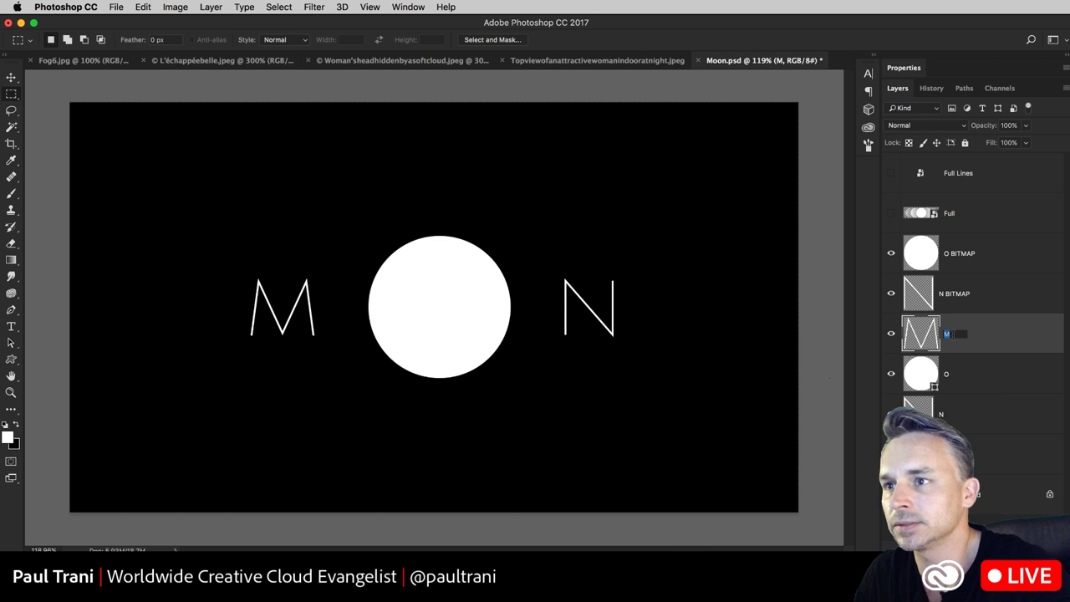
pyautogui.write('M BITMAP')
pyautogui.press('Return')
pyautogui.click(963, 311)
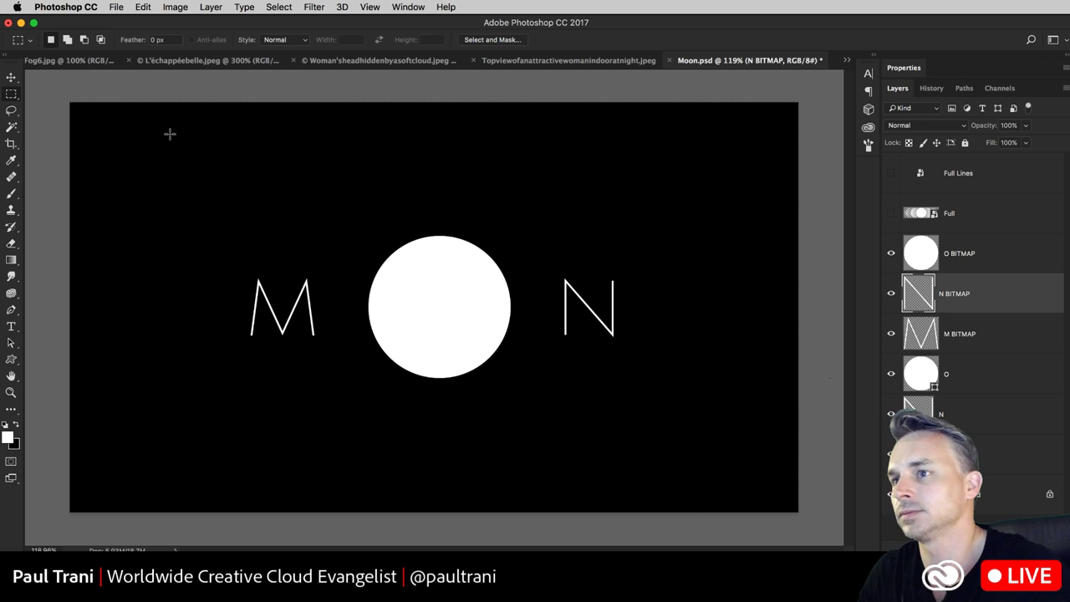
pyautogui.click(12, 77)
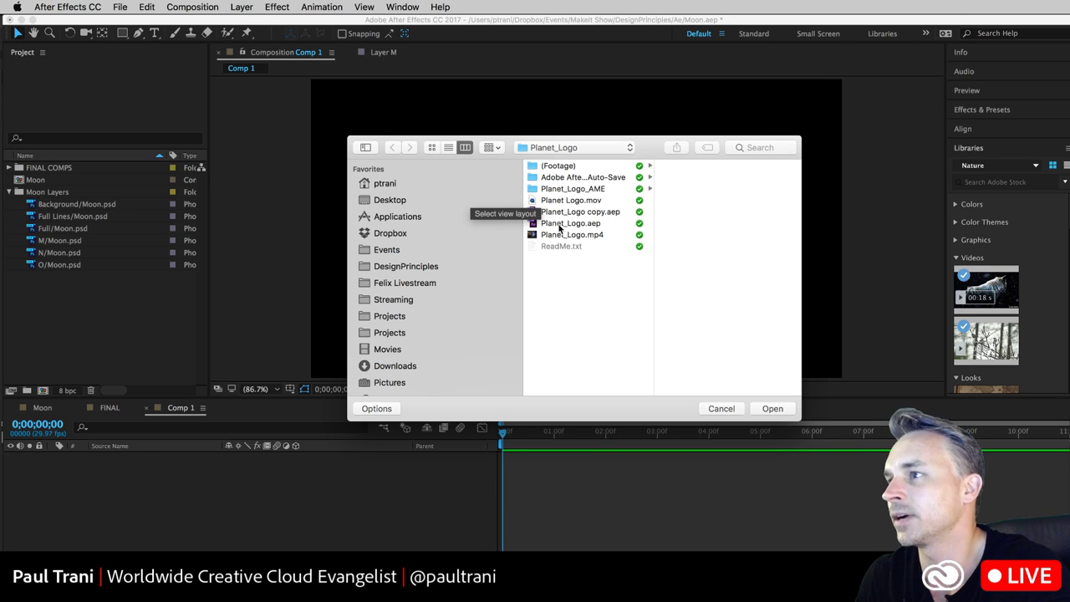
# - Import Moon.psd from the Ae folder into After Effects as a Composition with Editable Layer Styles
pyautogui.click(554, 150)
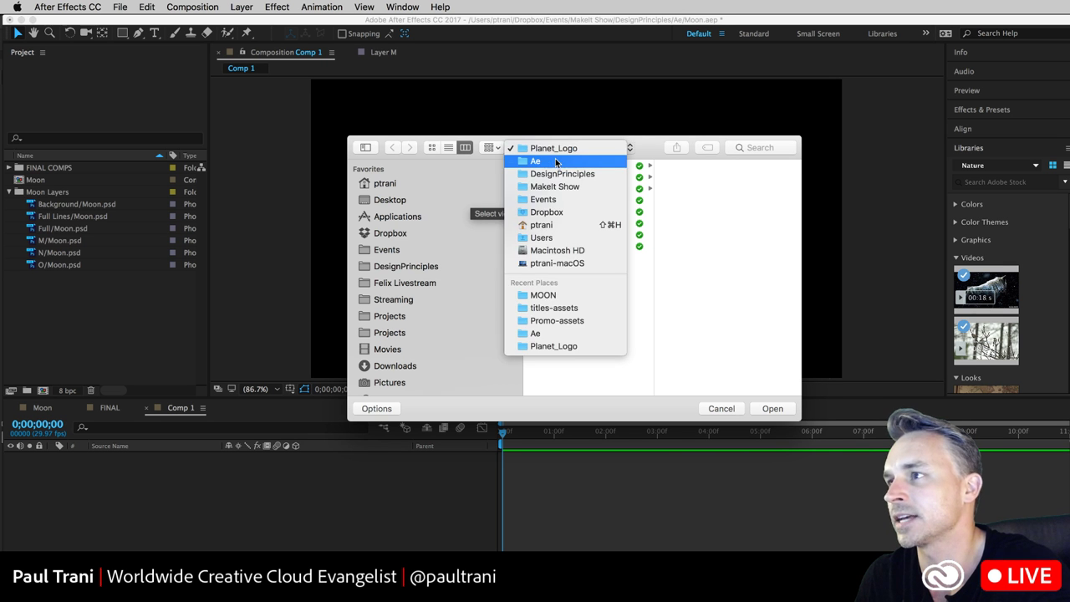
pyautogui.click(556, 162)
pyautogui.click(688, 214)
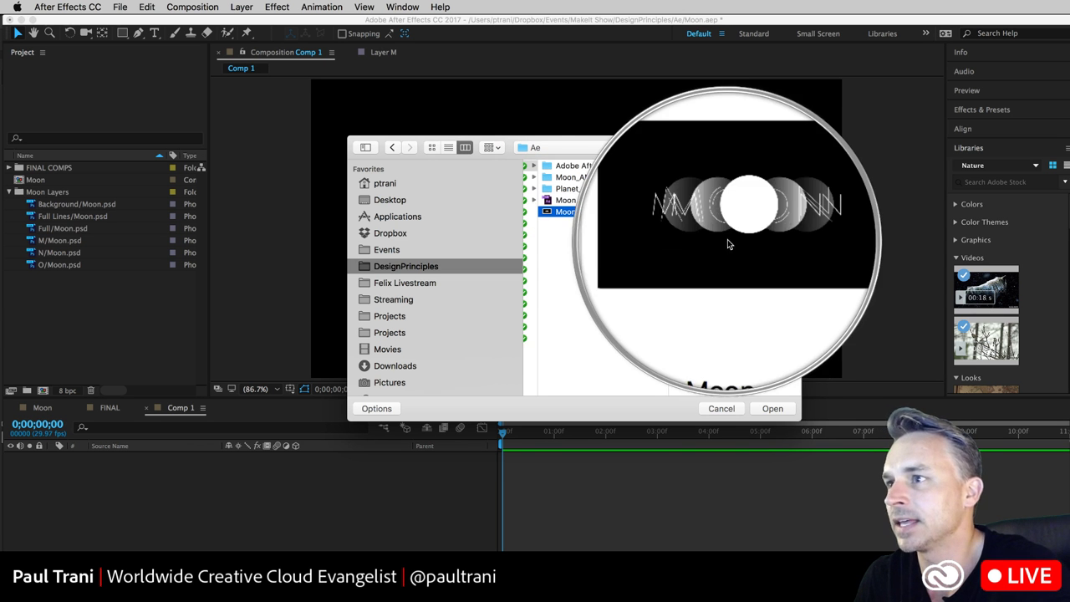
pyautogui.click(769, 408)
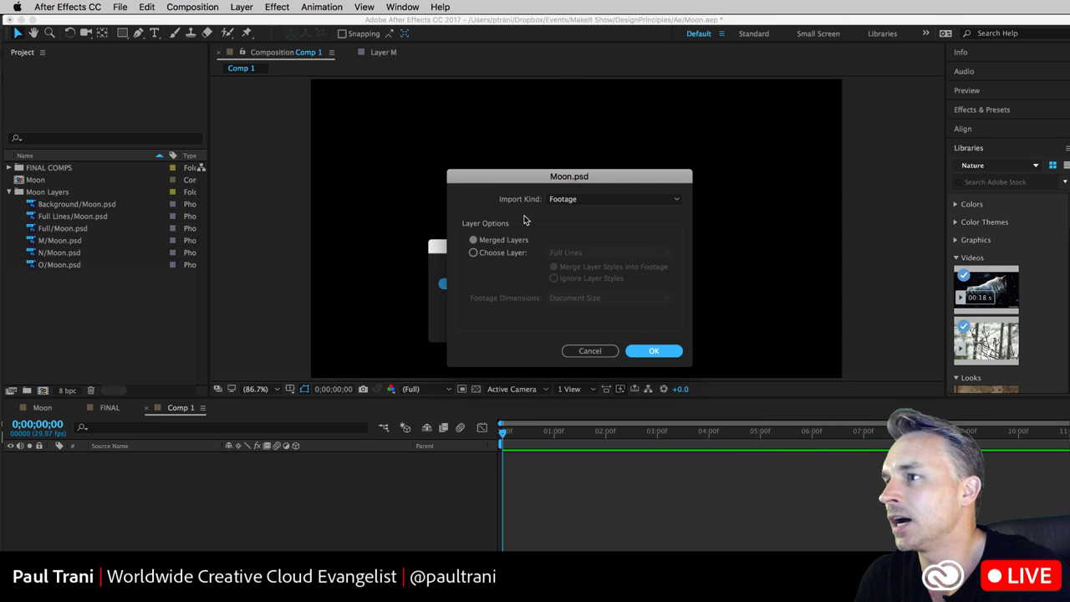
pyautogui.click(551, 200)
pyautogui.click(584, 224)
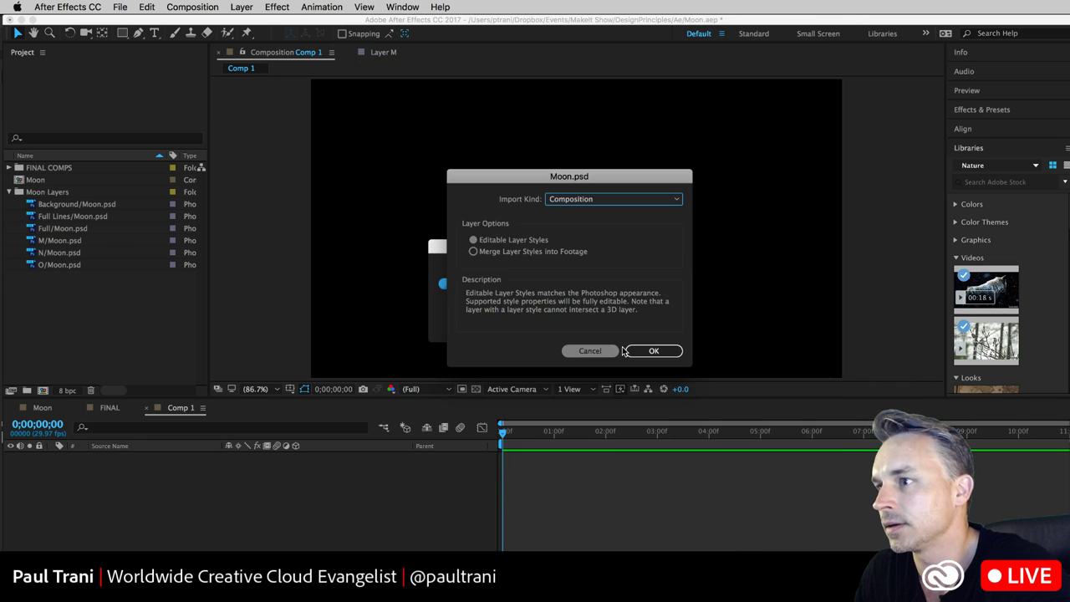
pyautogui.click(651, 351)
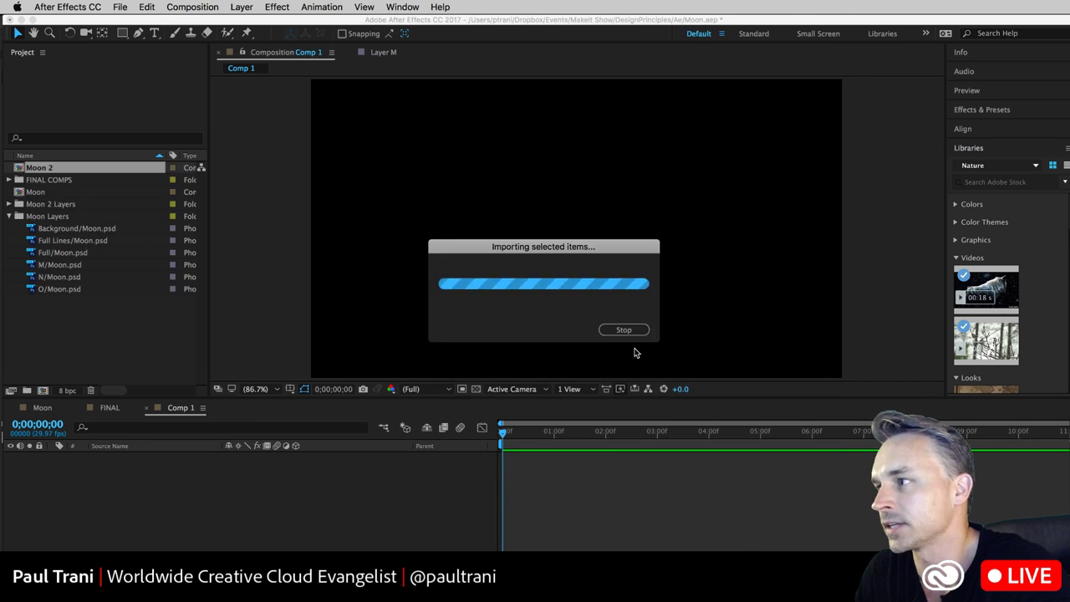
# - Collapse the Moon Layers folder and open the Moon 2 composition to check its imported layers
pyautogui.click(9, 217)
pyautogui.doubleClick(21, 196)
pyautogui.press('capslock')
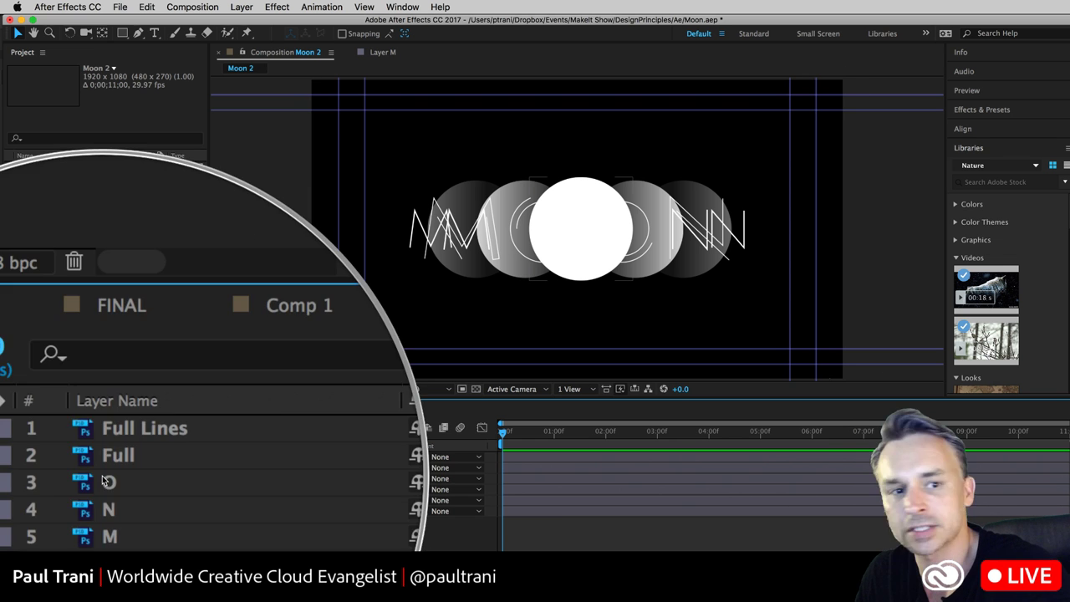
pyautogui.click(113, 461)
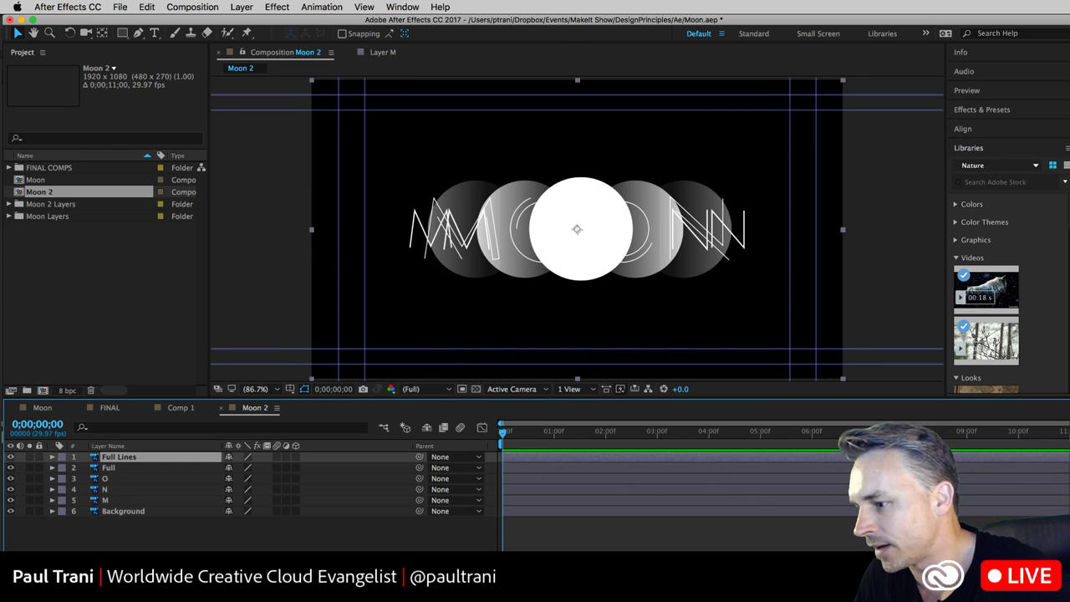
# - Switch to Photoshop, save Moon.psd, and minimize the window to return to After Effects
pyautogui.press('super+Tab')
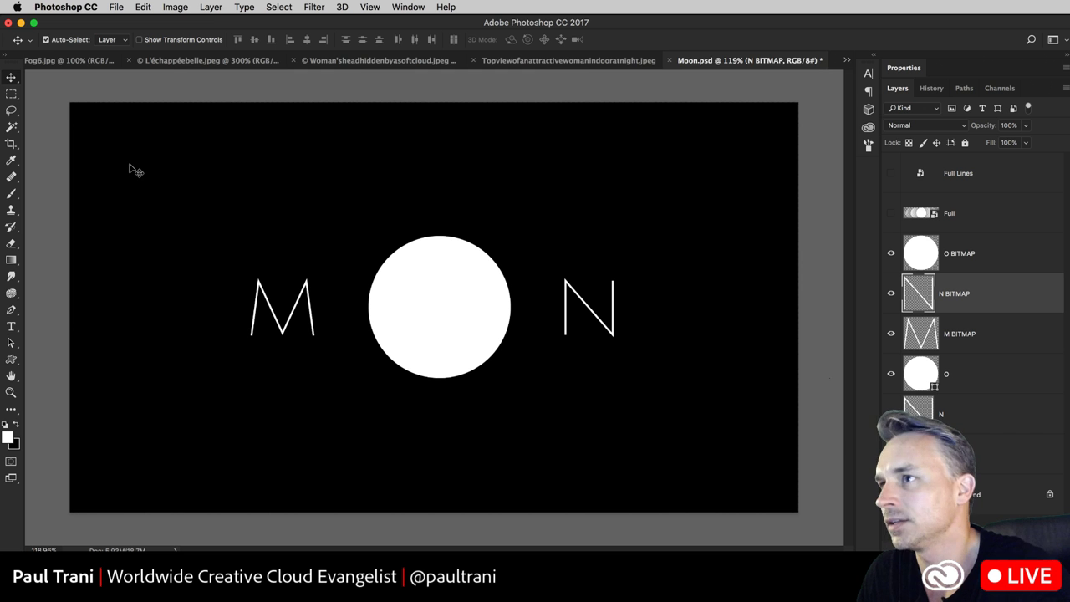
pyautogui.press('super+s')
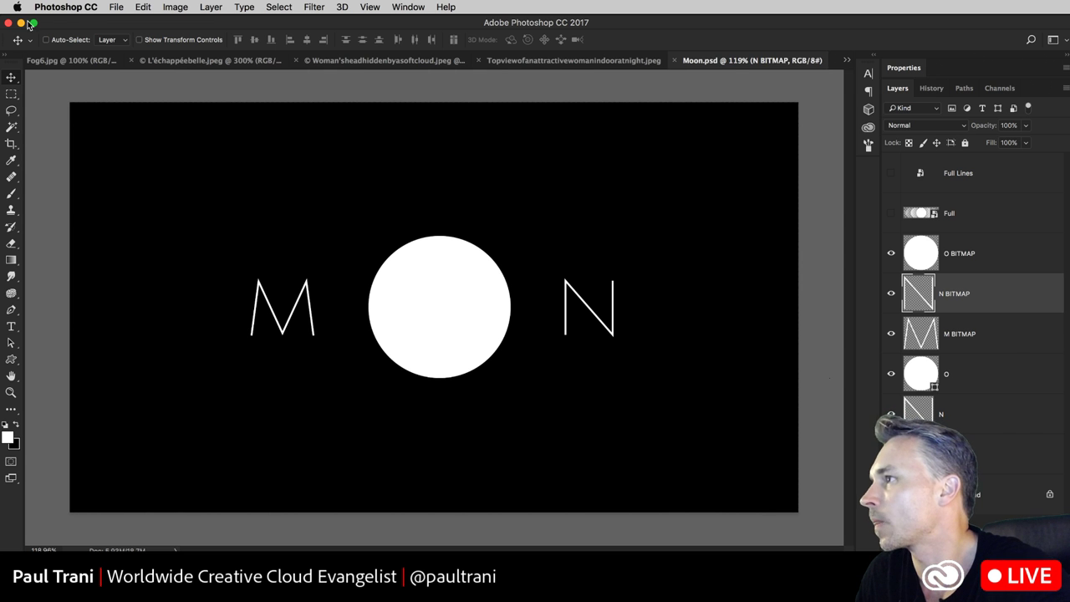
pyautogui.click(20, 23)
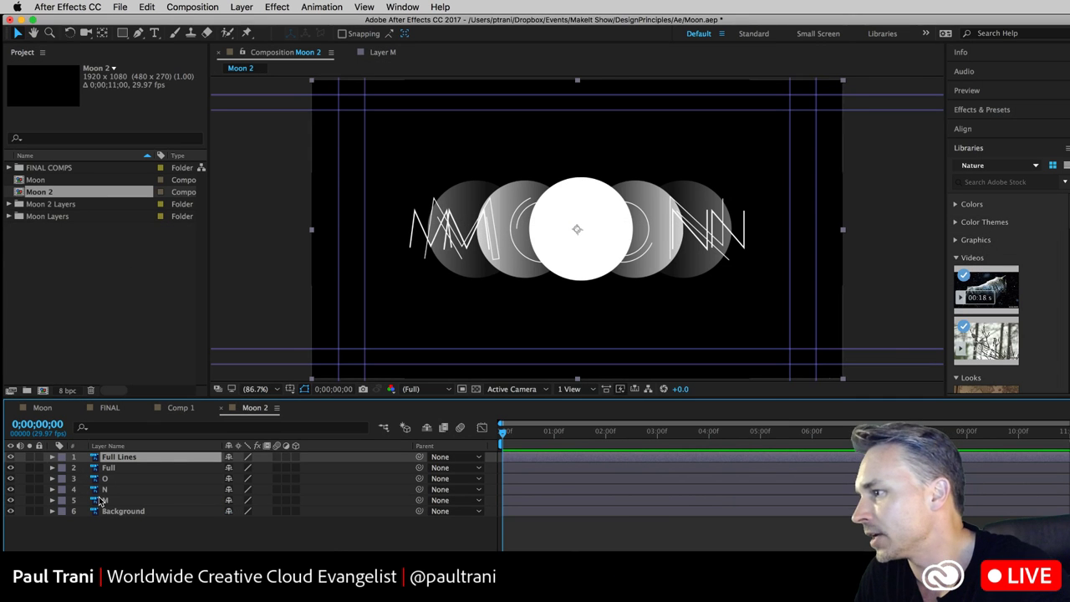
# - Delete the Moon 2 composition and the Moon 2 Layers folder from the project
pyautogui.click(18, 192)
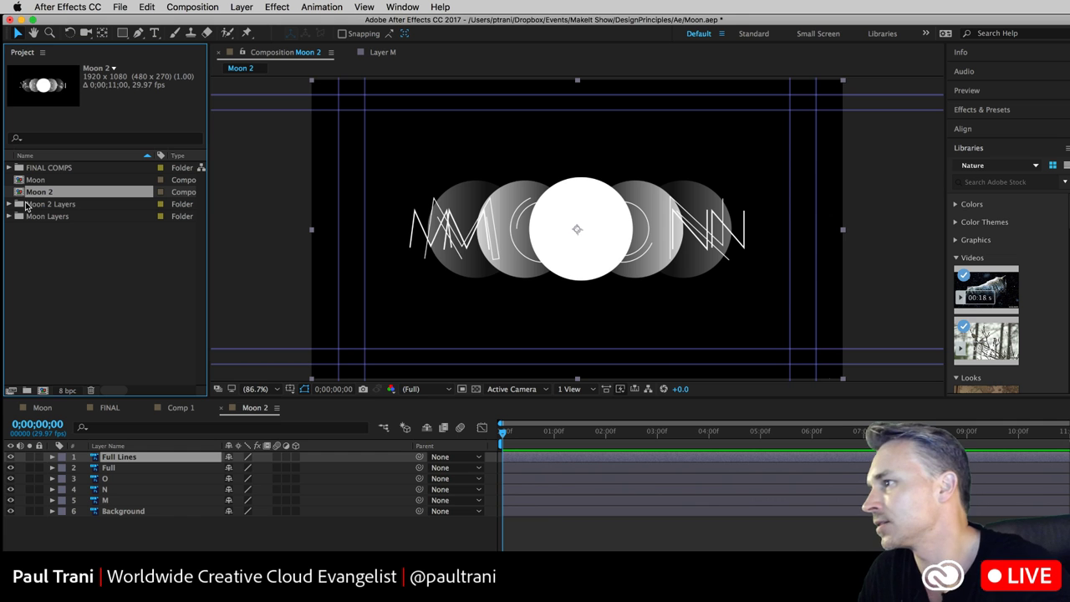
pyautogui.press('Delete')
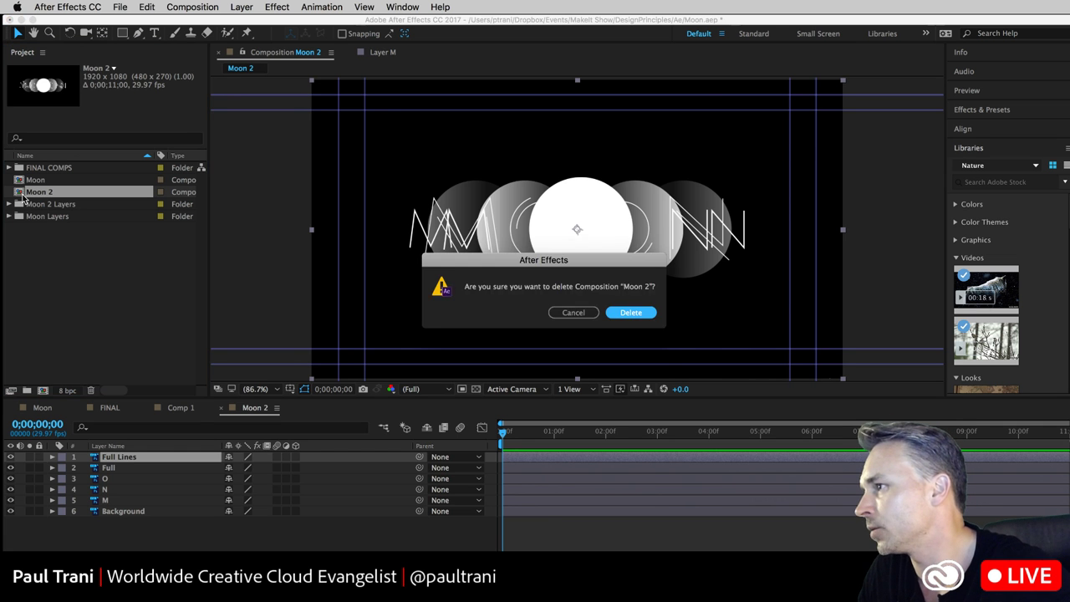
pyautogui.click(620, 318)
pyautogui.click(34, 193)
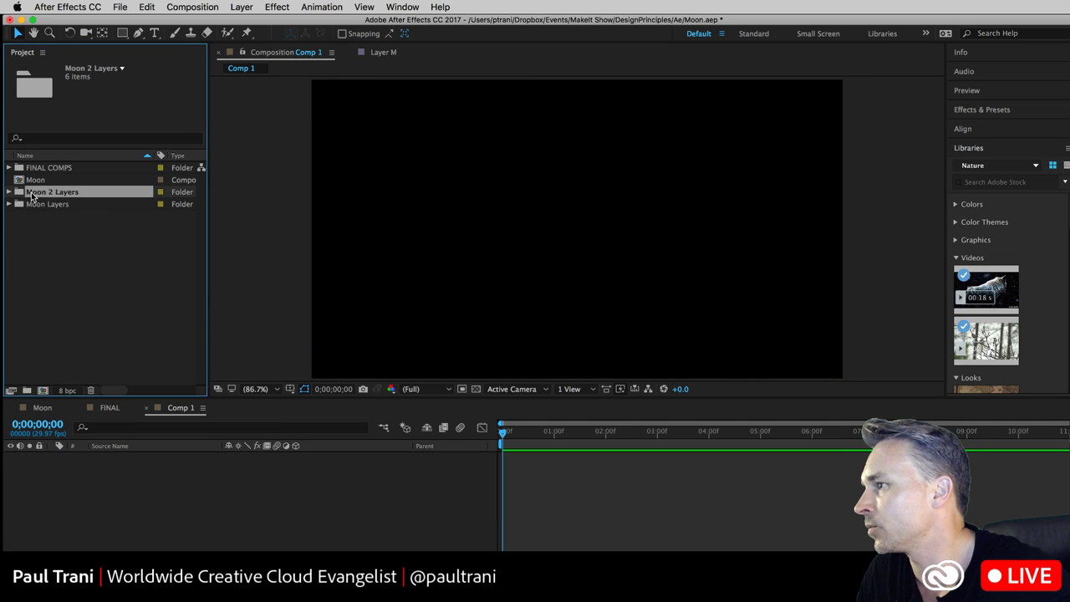
pyautogui.rightClick(33, 194)
pyautogui.click(19, 247)
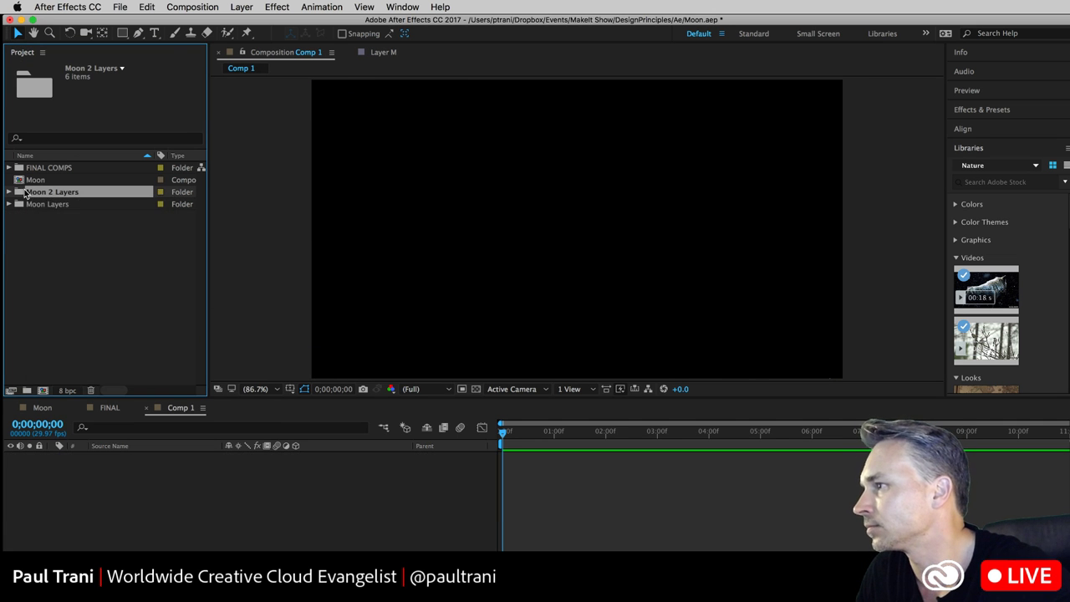
pyautogui.rightClick(25, 193)
pyautogui.click(18, 193)
pyautogui.press('Delete')
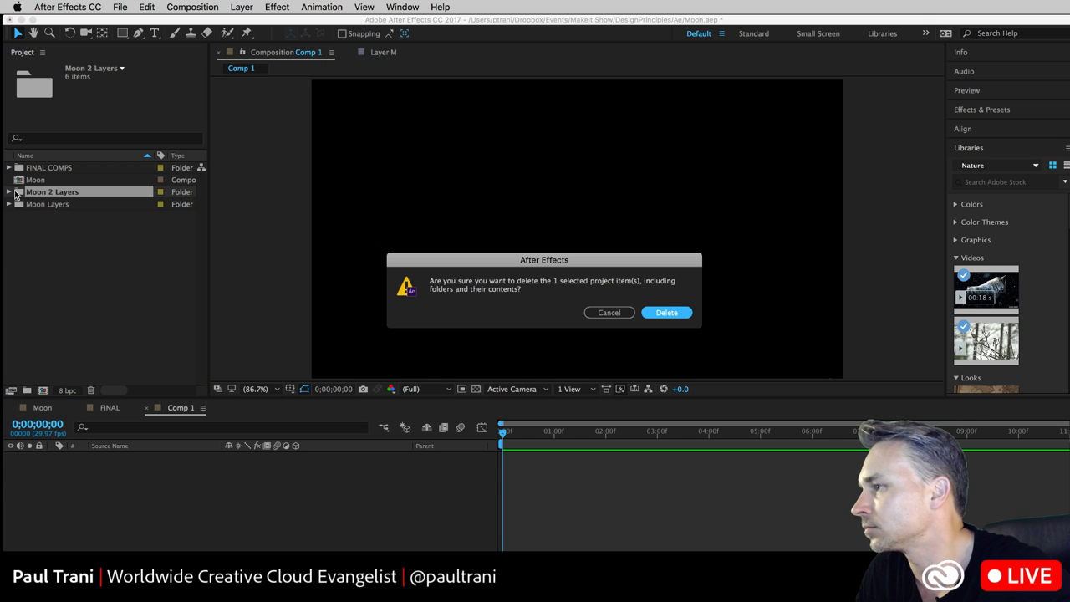
pyautogui.click(665, 314)
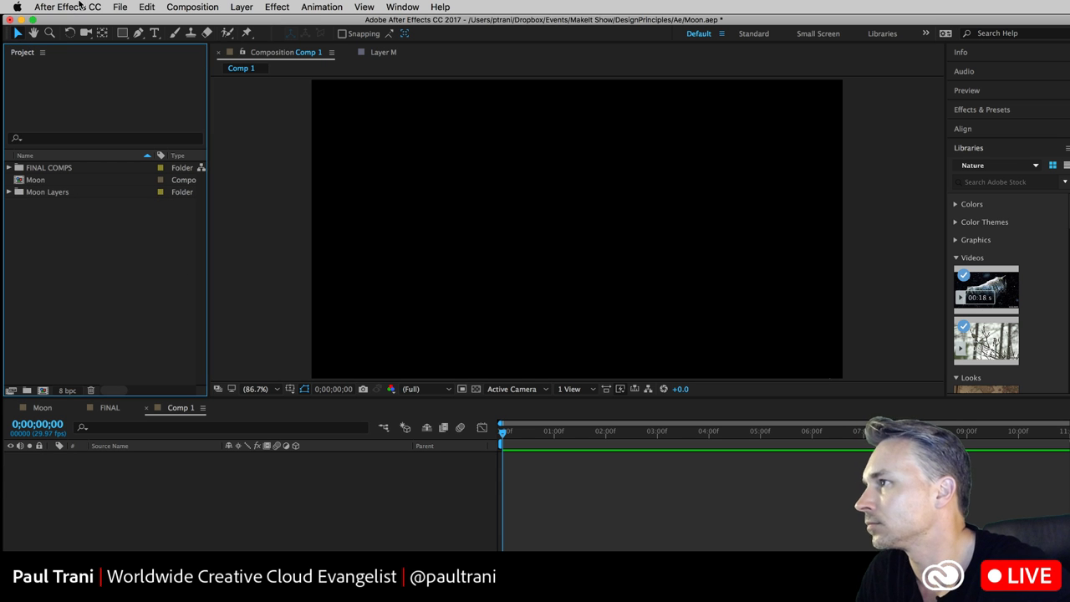
# - Import the updated Moon.psd from the Ae folder again as a Composition with Editable Layer Styles
pyautogui.click(124, 6)
pyautogui.moveTo(134, 179)
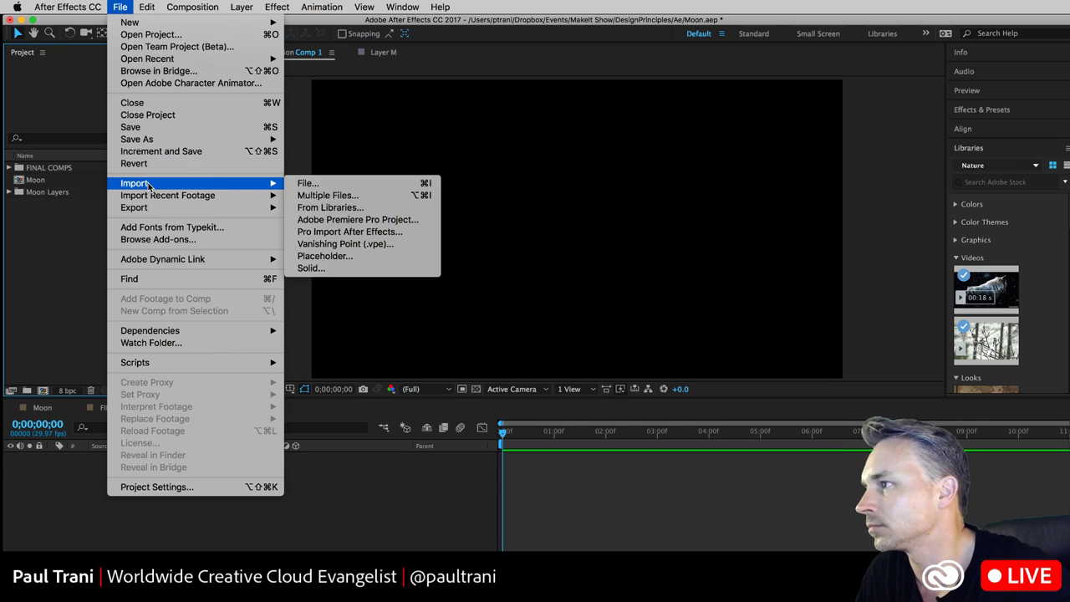
pyautogui.click(310, 182)
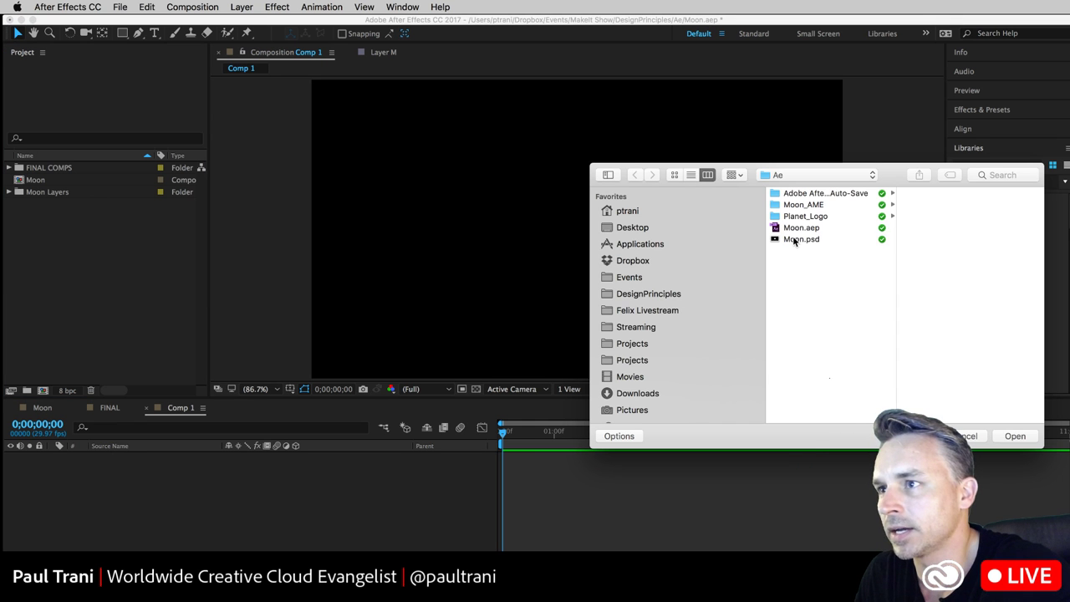
pyautogui.click(796, 240)
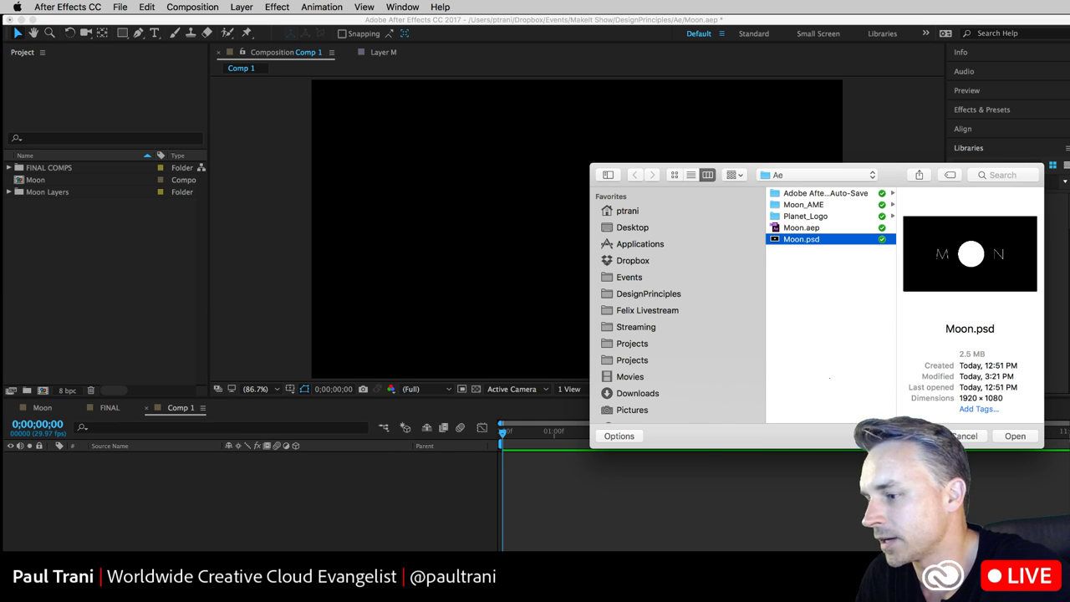
pyautogui.press('Return')
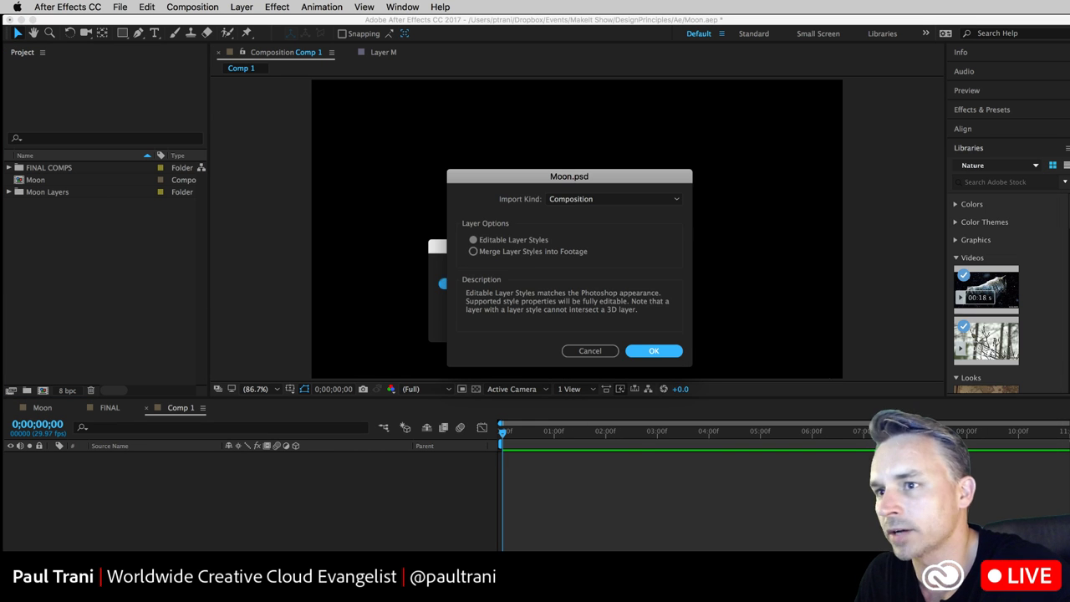
pyautogui.click(652, 352)
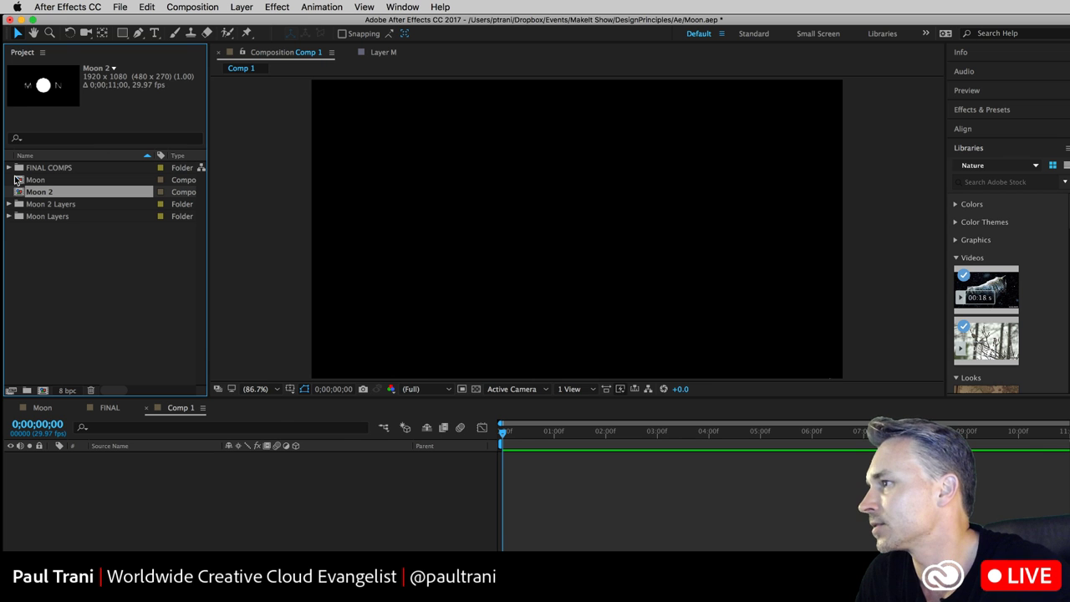
# - Open the Moon 2 composition, enlarge the timeline area to show all its layers, and hide the guides
pyautogui.doubleClick(19, 191)
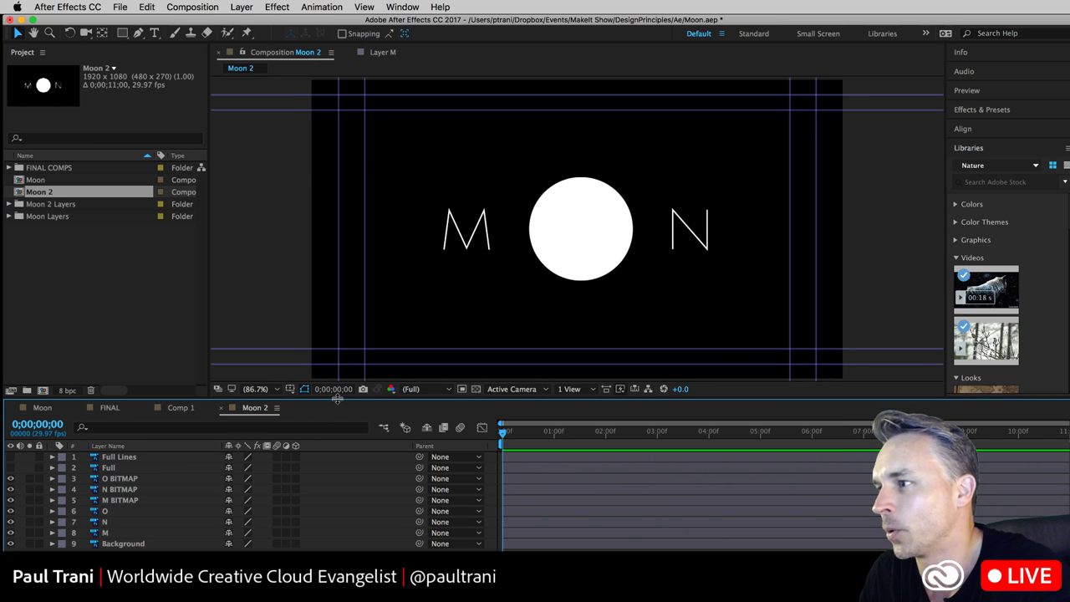
pyautogui.moveTo(337, 399); pyautogui.dragTo(340, 349)
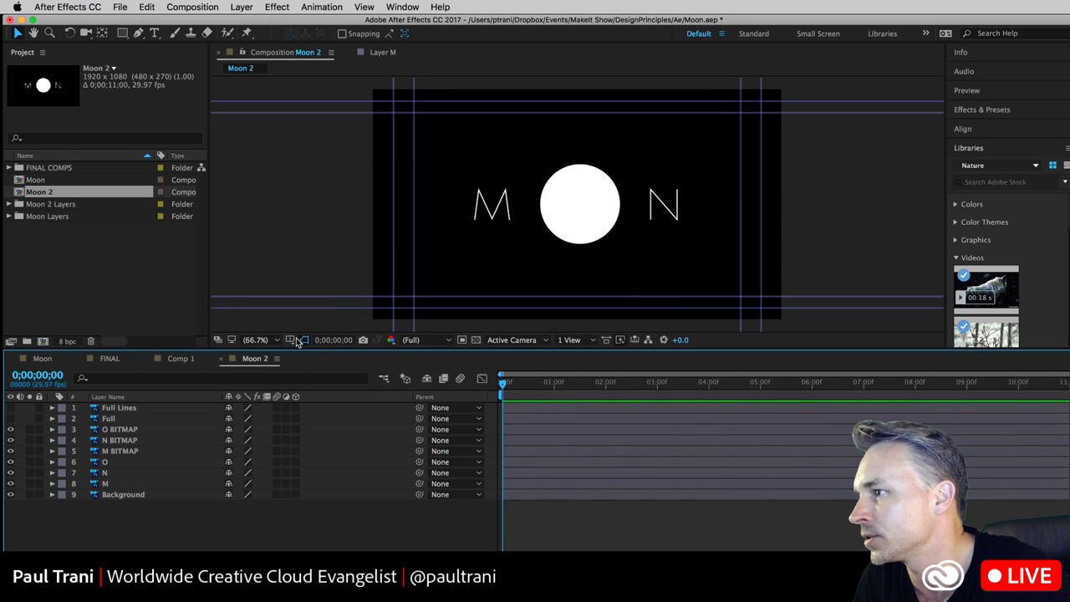
pyautogui.click(294, 339)
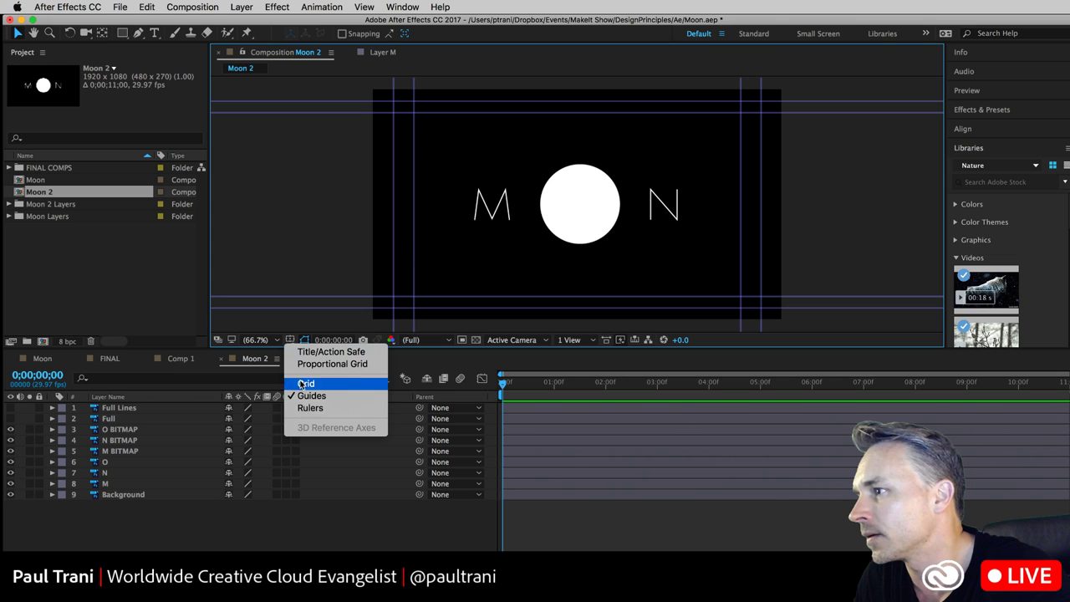
pyautogui.click(311, 395)
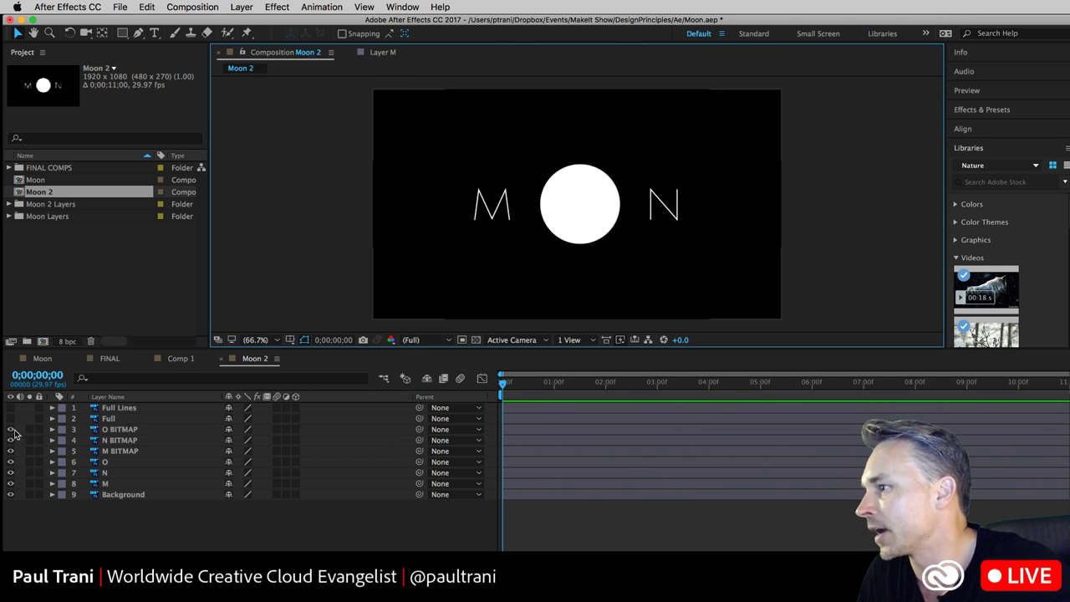
# - Hide all visible layers in Moon 2 and show only the Full layer to examine its artwork
pyautogui.moveTo(12, 433); pyautogui.dragTo(9, 494)
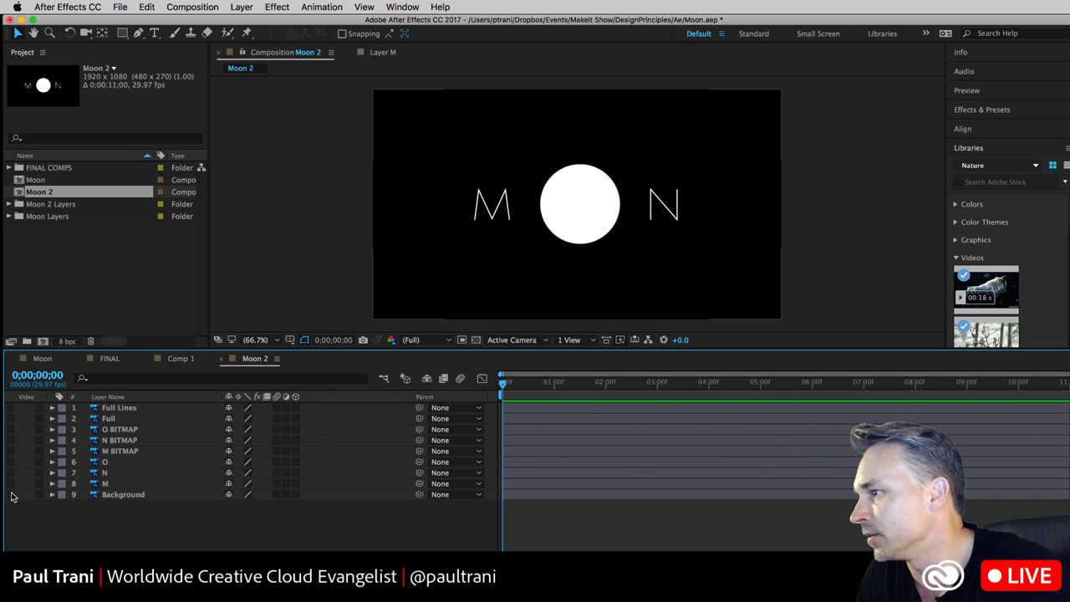
pyautogui.click(10, 418)
pyautogui.click(10, 418)
pyautogui.click(10, 418)
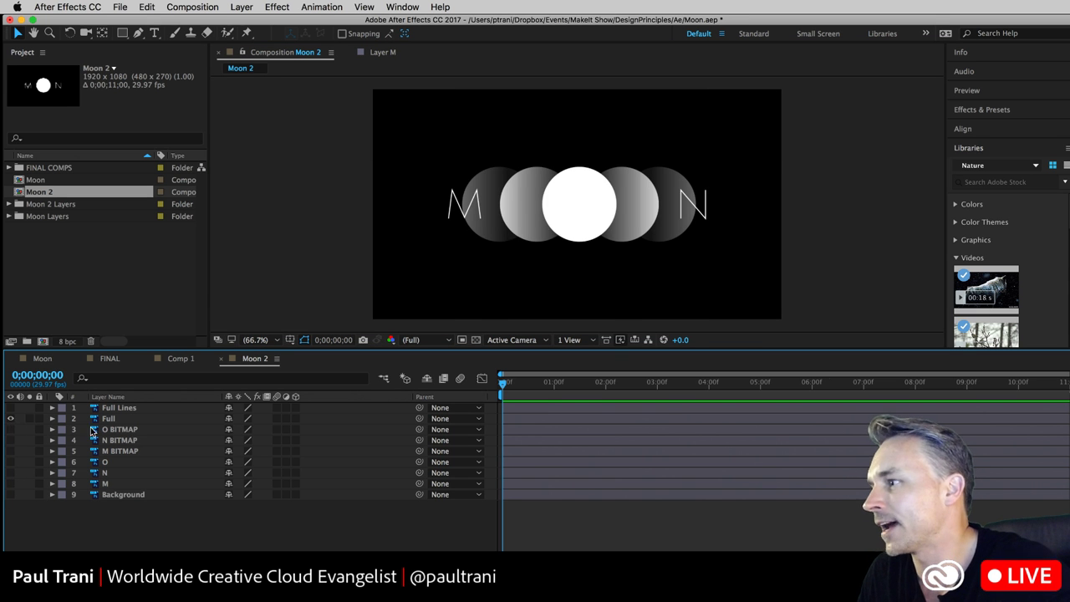
pyautogui.click(121, 419)
pyautogui.hotkey('ctrl', 'alt', 'f')
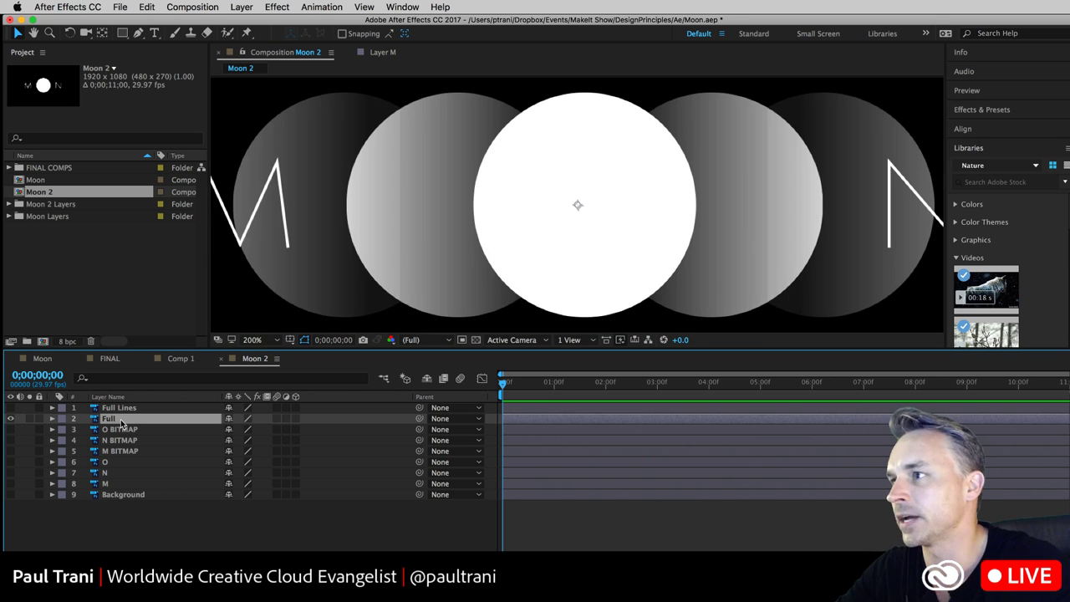
pyautogui.press('/')
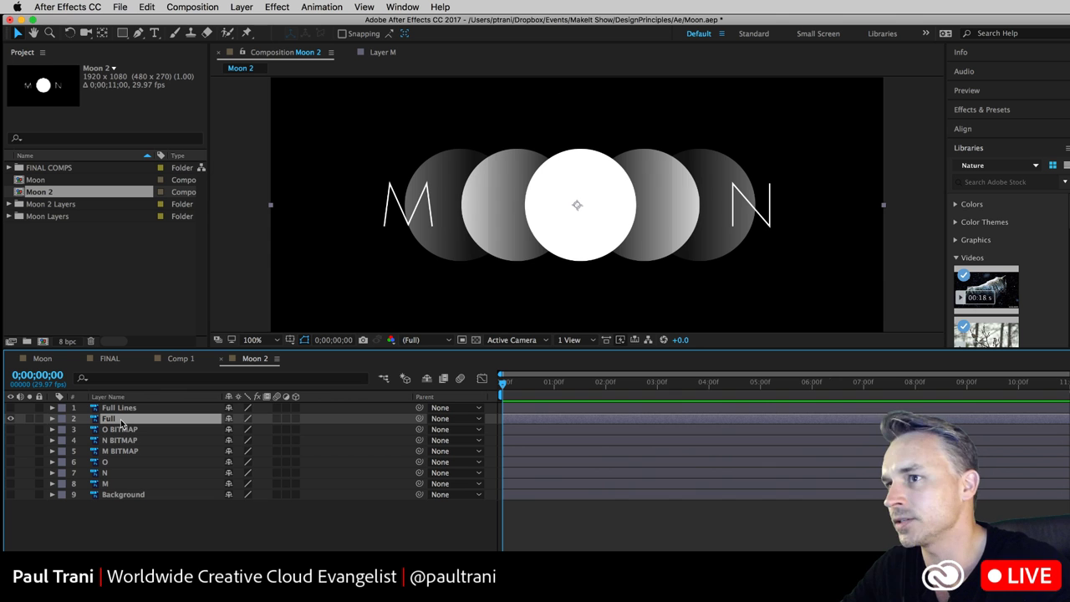
# - Hide the Full layer and show the M BITMAP, N BITMAP and O BITMAP layers instead
pyautogui.click(9, 418)
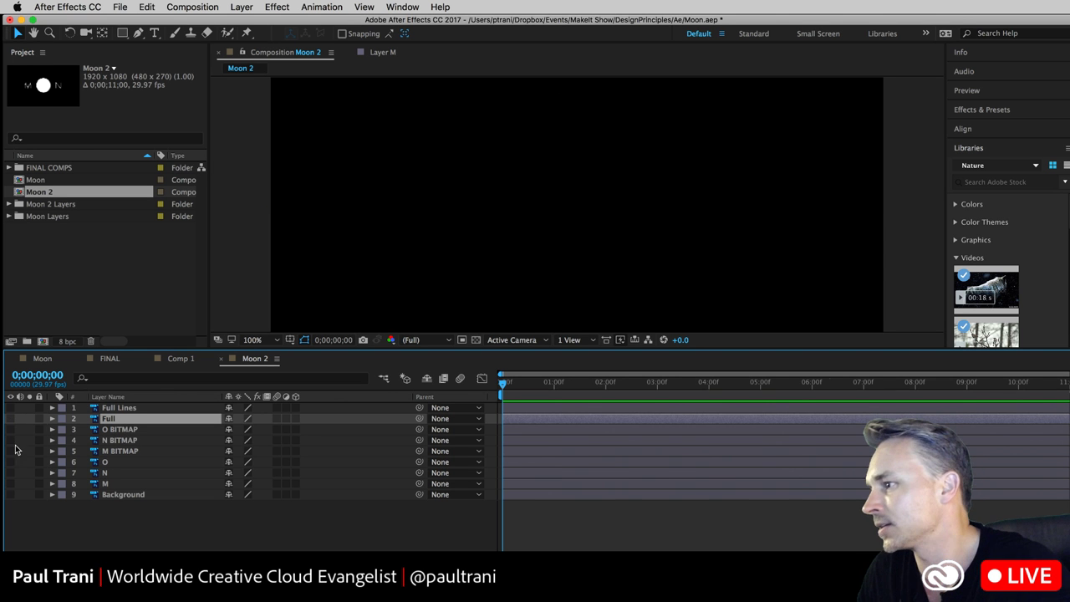
pyautogui.click(9, 451)
pyautogui.click(10, 440)
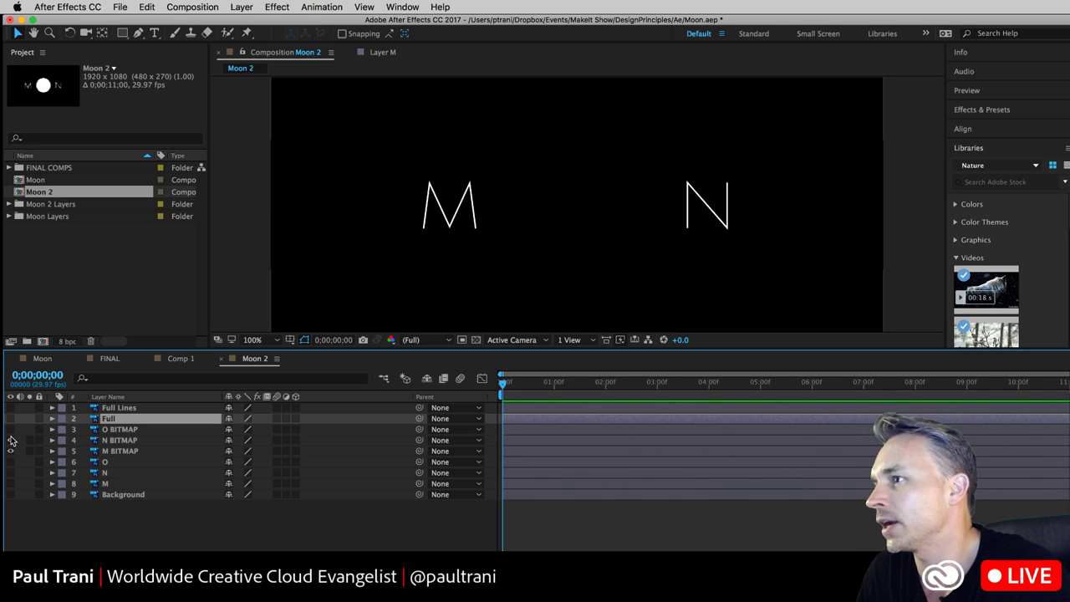
pyautogui.click(10, 429)
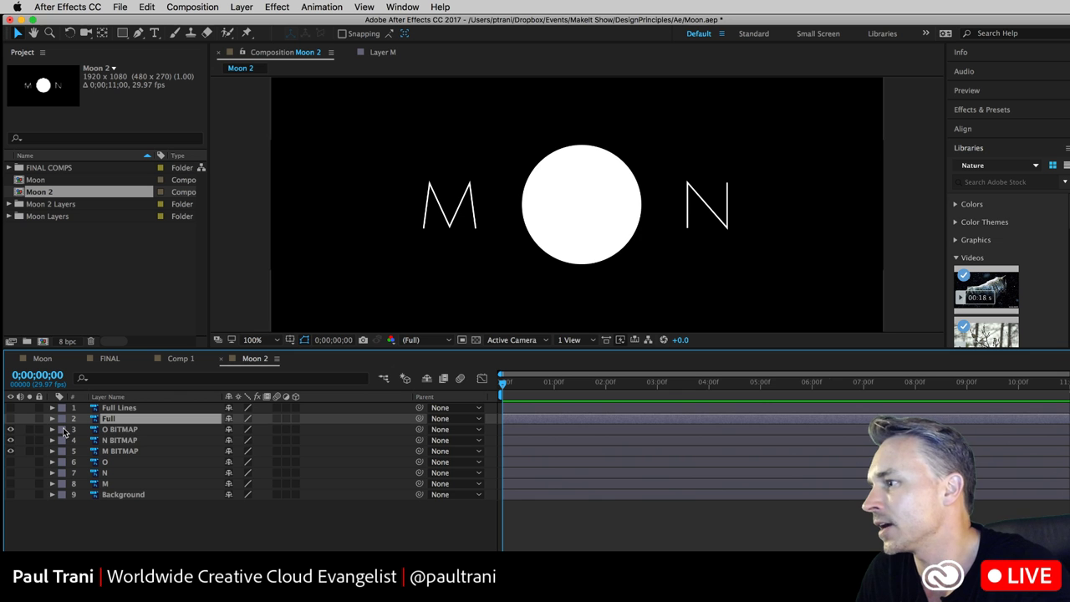
# - Delete the O BITMAP layer from the Moon 2 composition
pyautogui.click(560, 229)
pyautogui.moveTo(566, 216); pyautogui.dragTo(616, 219)
pyautogui.press('super+z')
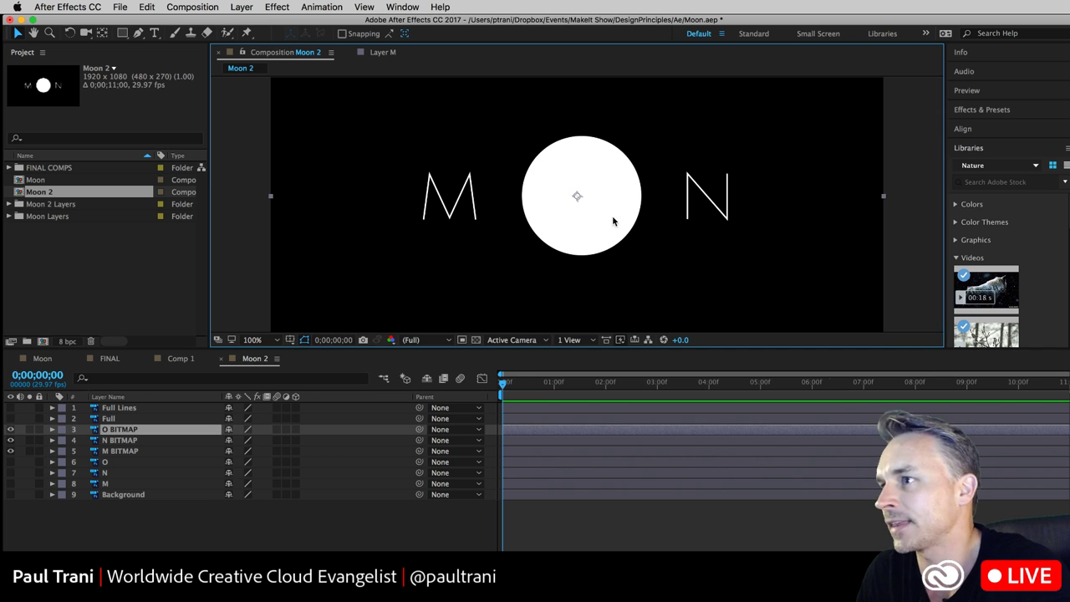
pyautogui.press('Delete')
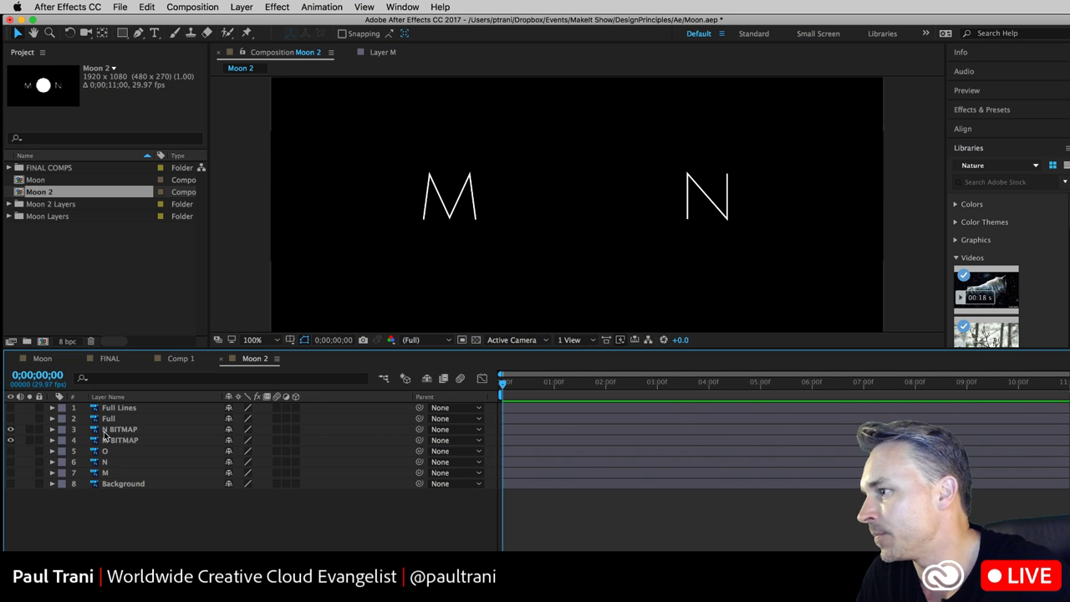
# - Show the O shape layer and move it above N BITMAP in the layer stack
pyautogui.click(11, 451)
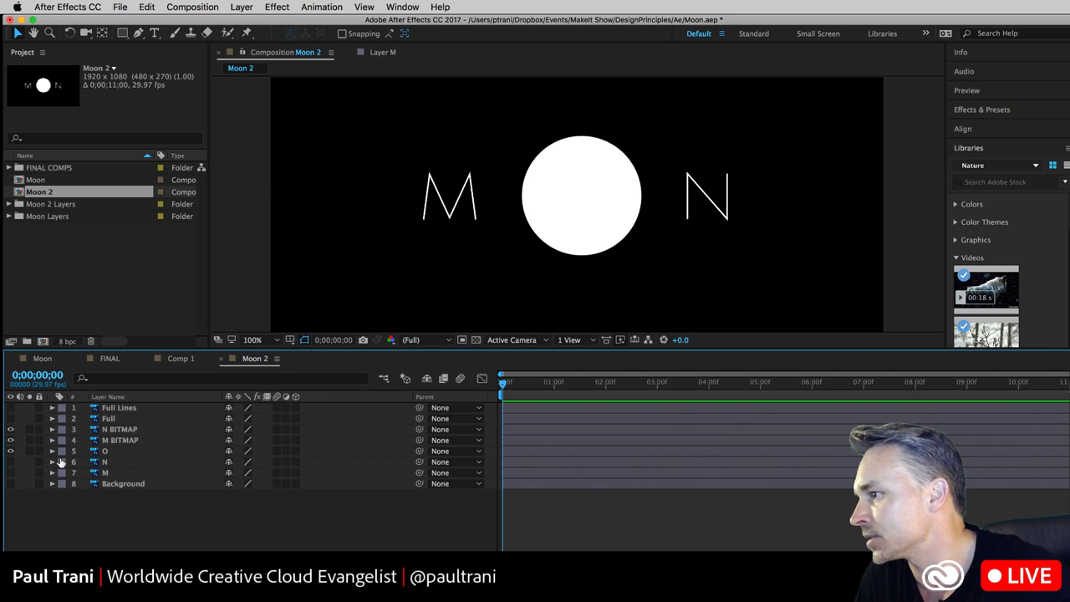
pyautogui.click(107, 452)
pyautogui.click(614, 180)
pyautogui.moveTo(614, 181); pyautogui.dragTo(585, 153)
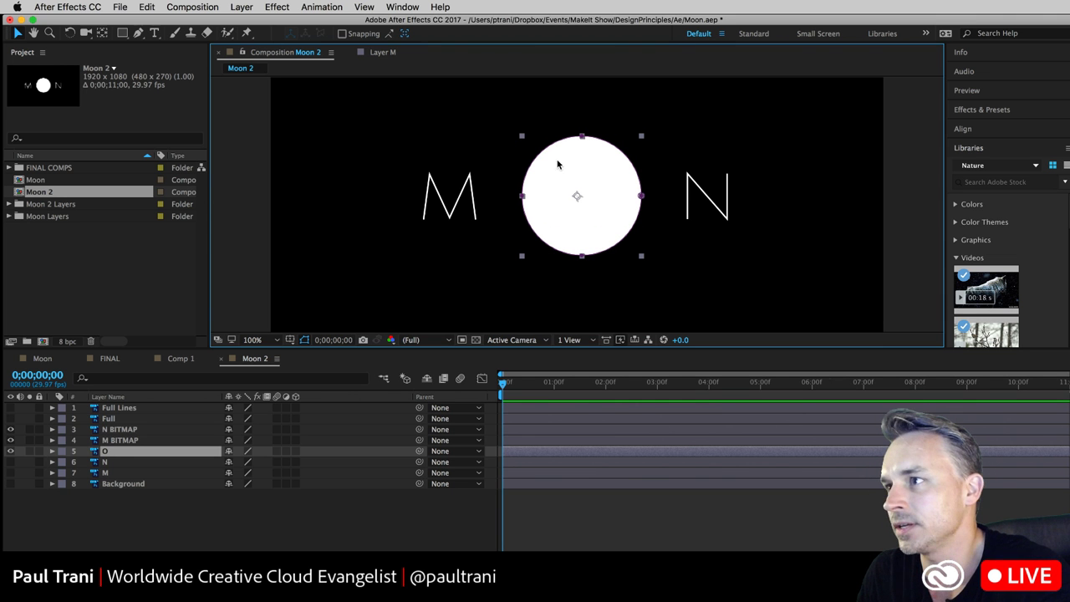
pyautogui.moveTo(117, 455); pyautogui.dragTo(73, 435)
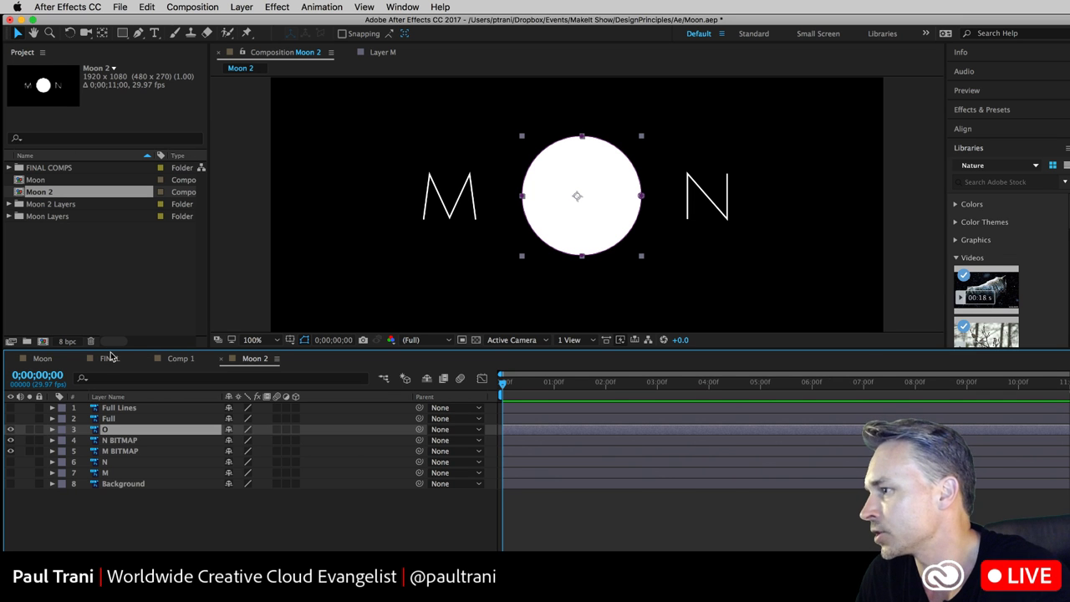
# - Examine the O layer's Masks and Transform properties and its Layer view, then return to Moon 2 with the layer collapsed and deselected
pyautogui.click(52, 430)
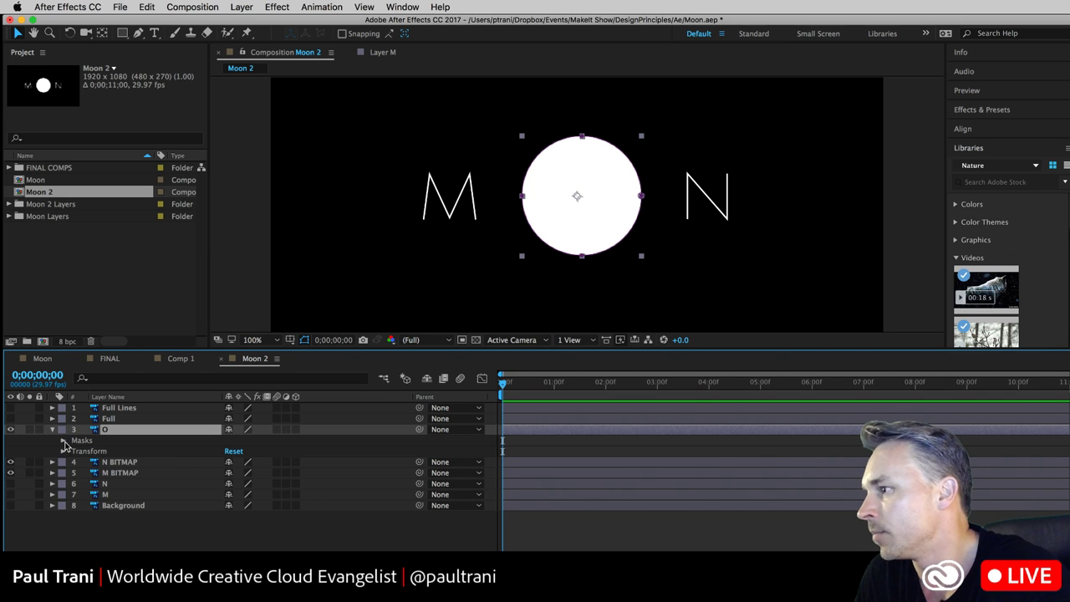
pyautogui.click(64, 441)
pyautogui.click(64, 441)
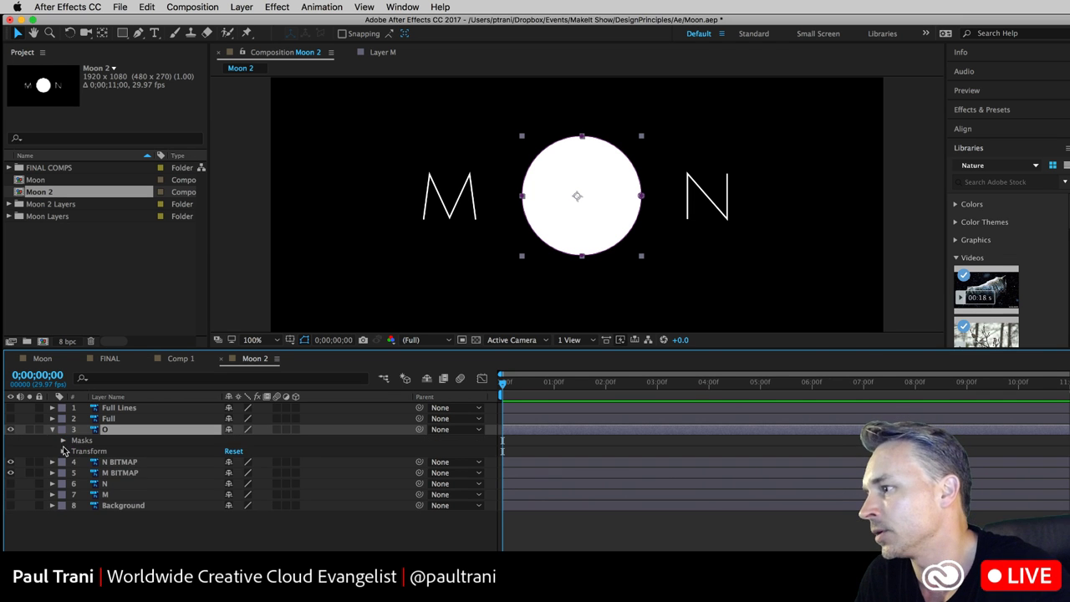
pyautogui.click(64, 451)
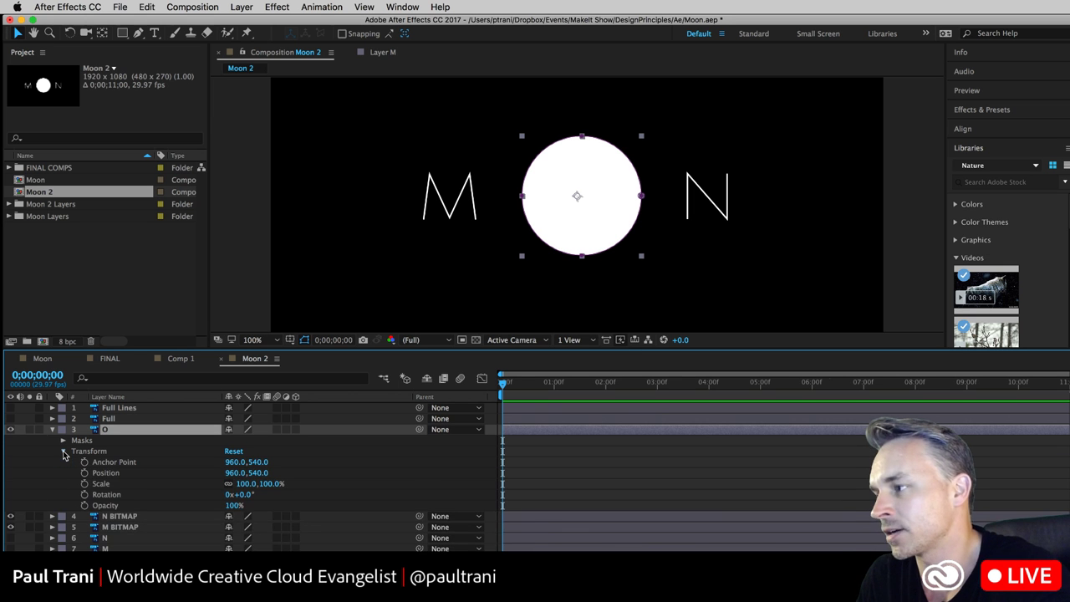
pyautogui.click(63, 451)
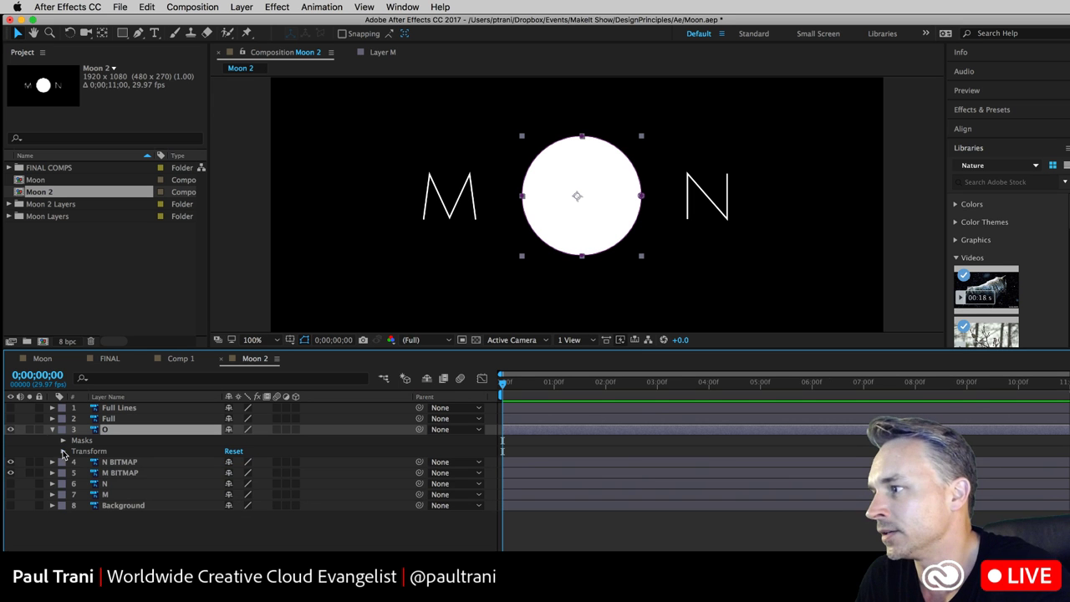
pyautogui.doubleClick(575, 151)
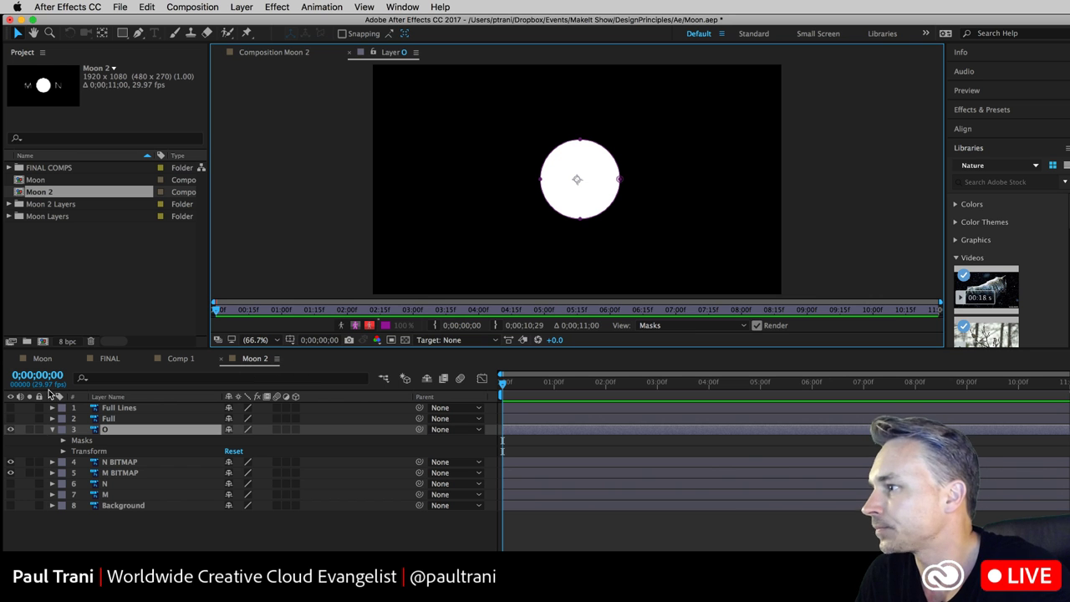
pyautogui.click(268, 52)
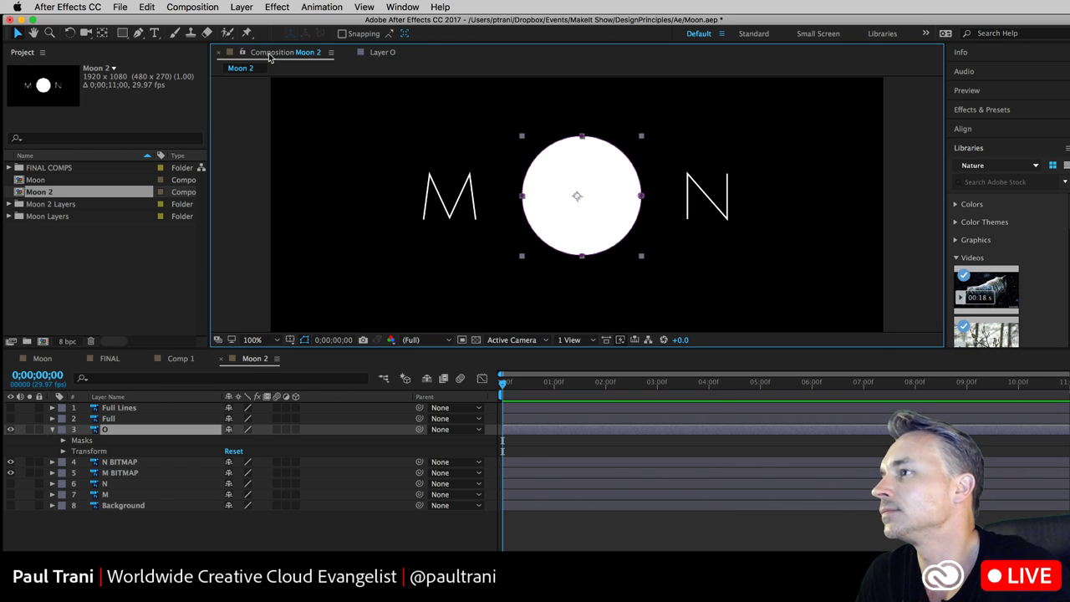
pyautogui.click(53, 429)
pyautogui.click(143, 544)
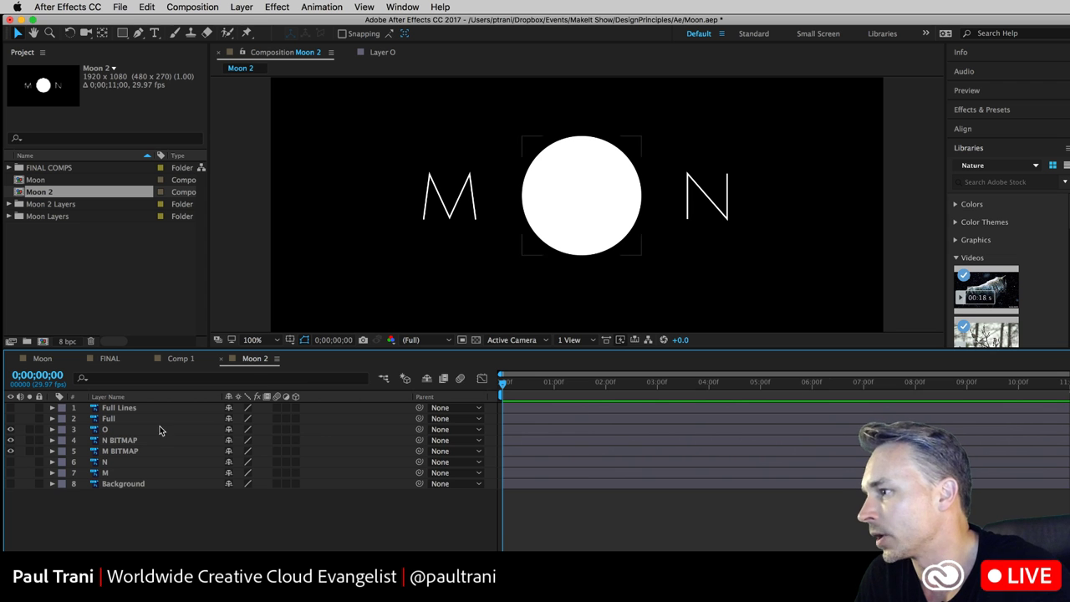
# - Delete the hidden N and M shape layers, keeping their bitmap versions
pyautogui.click(115, 462)
pyautogui.press('Delete')
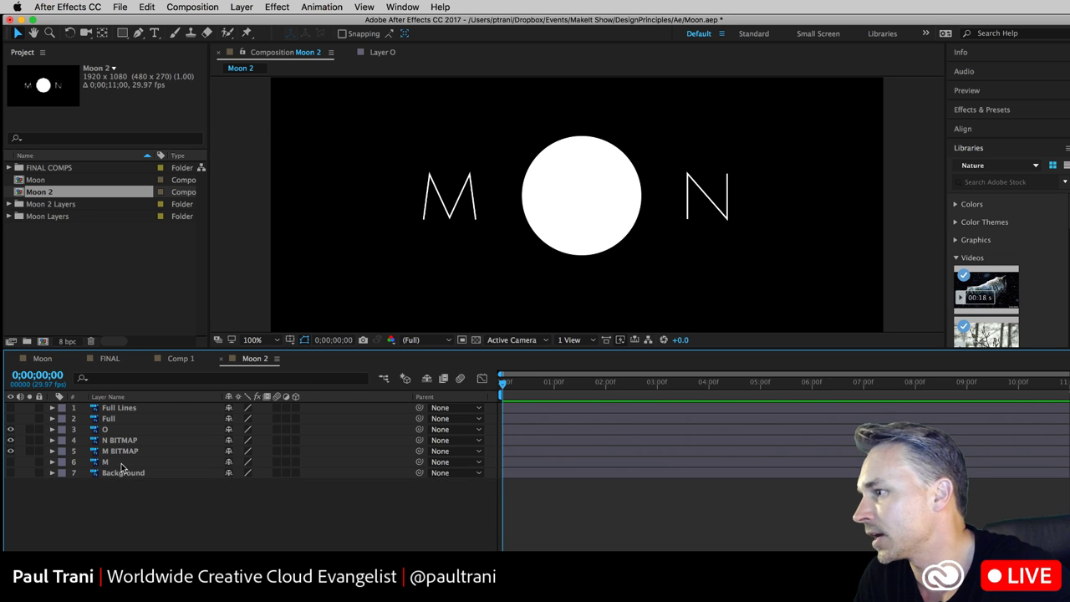
pyautogui.click(122, 462)
pyautogui.press('Delete')
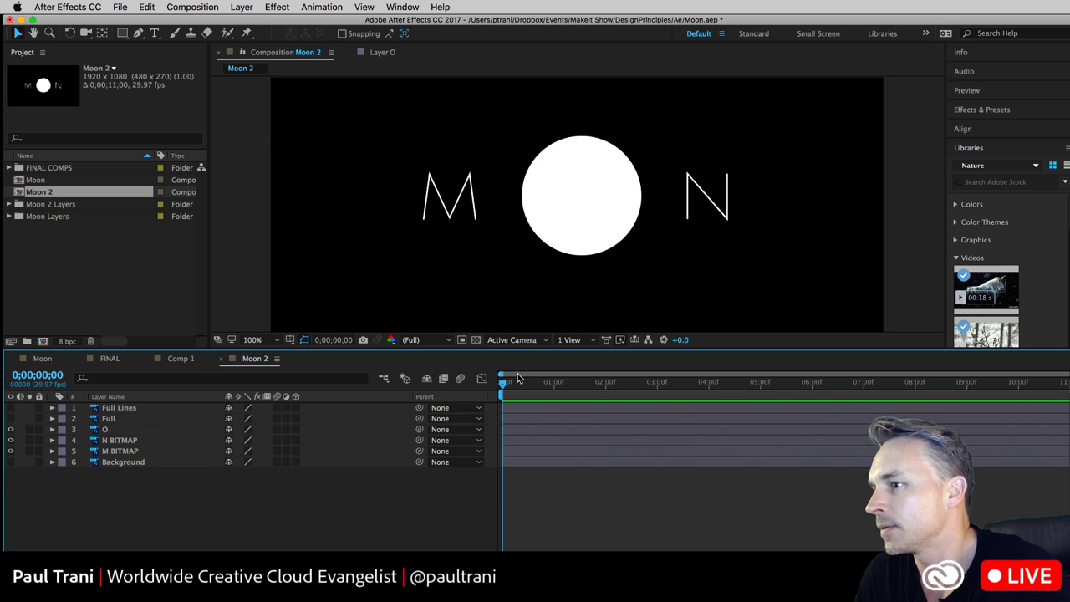
# - Try moving the N BITMAP layer downward in the composition view, and undo the move
pyautogui.click(443, 211)
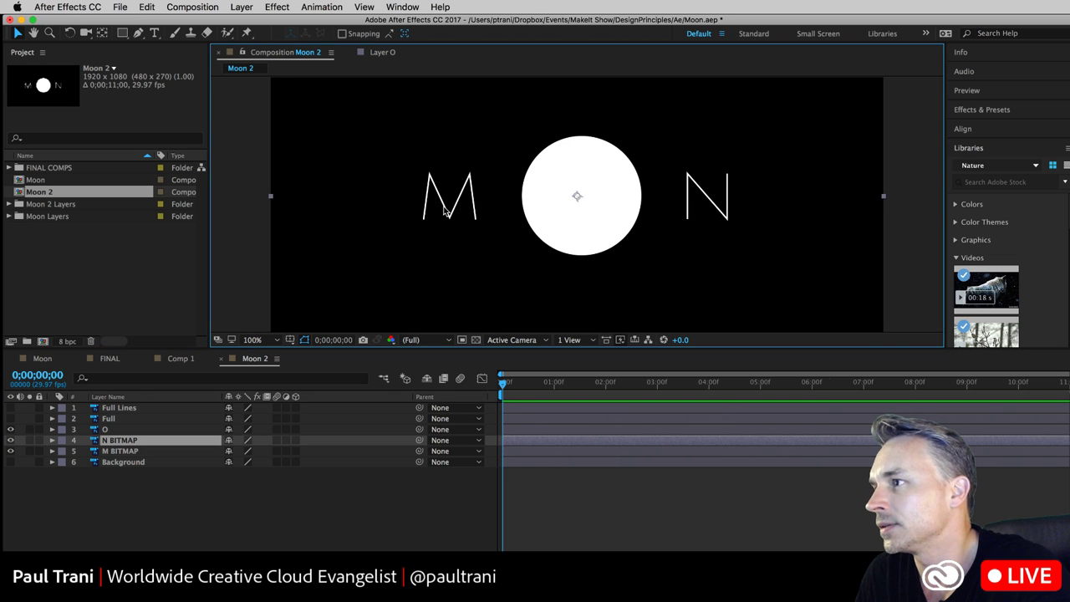
pyautogui.moveTo(444, 211); pyautogui.dragTo(437, 255)
pyautogui.press('super+z')
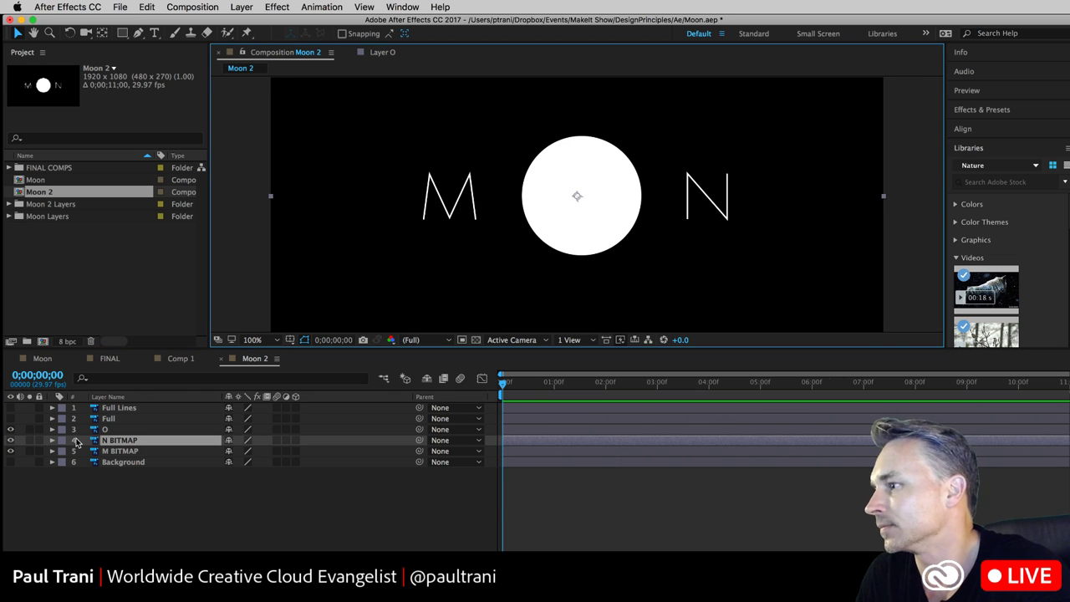
# - Add a Position keyframe to the N BITMAP layer at 0;00;09;01
pyautogui.click(96, 451)
pyautogui.click(117, 440)
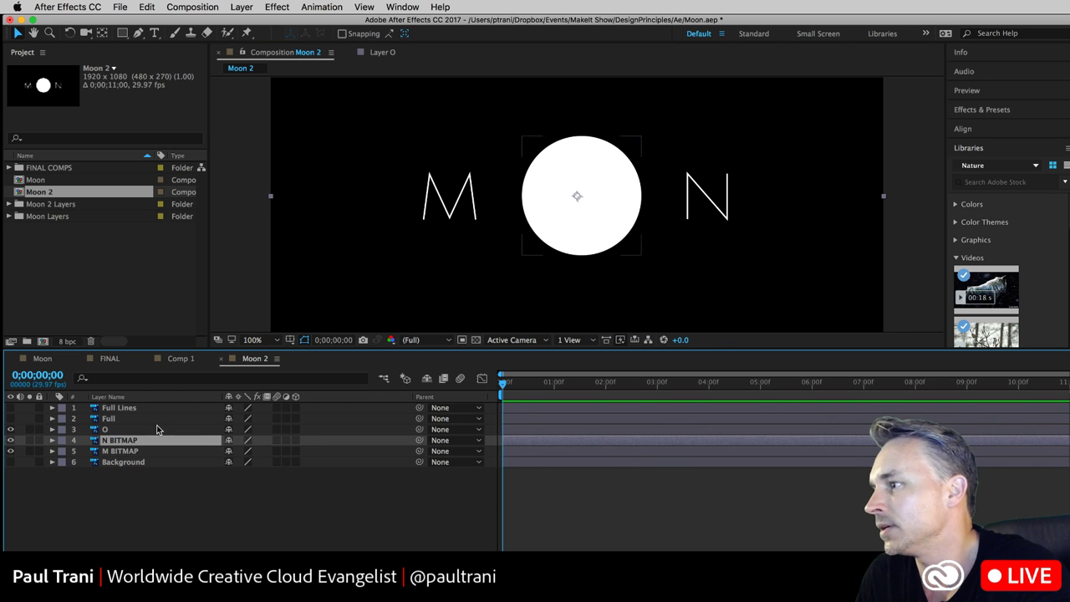
pyautogui.moveTo(562, 386); pyautogui.dragTo(1065, 418)
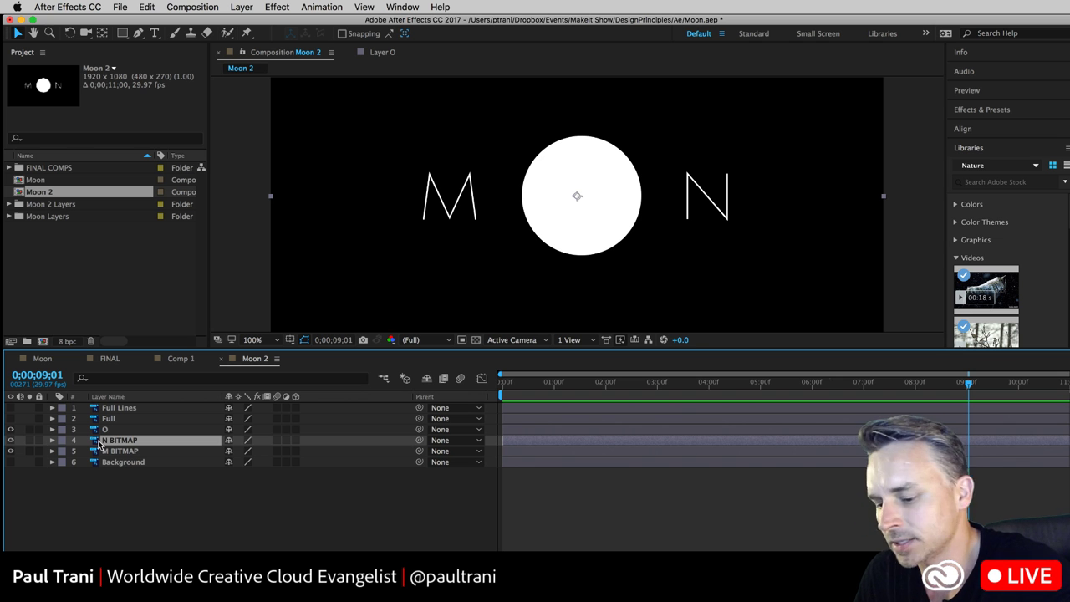
pyautogui.click(52, 441)
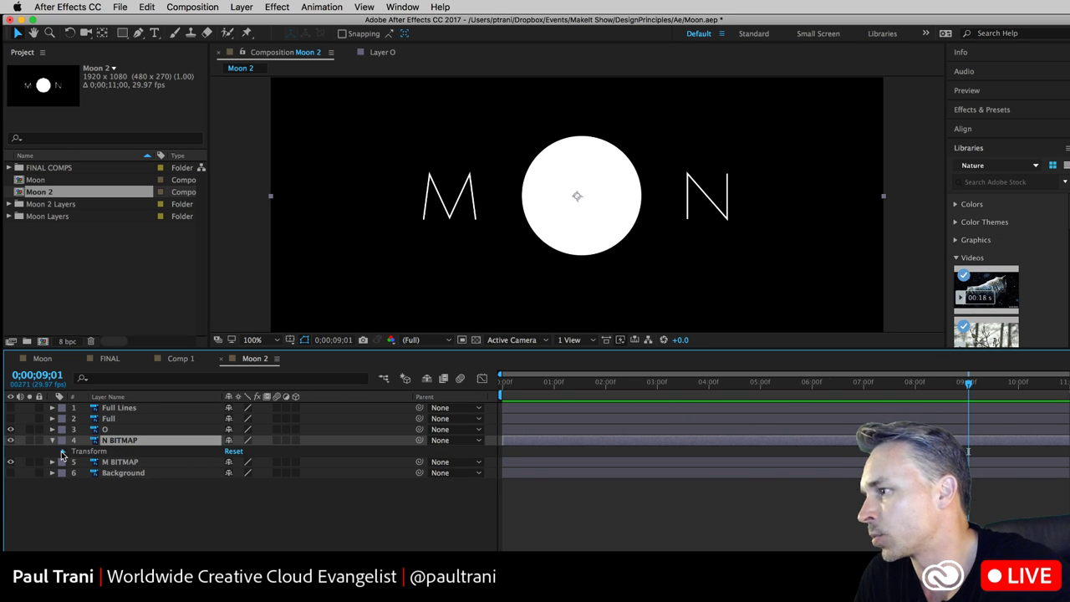
pyautogui.click(62, 451)
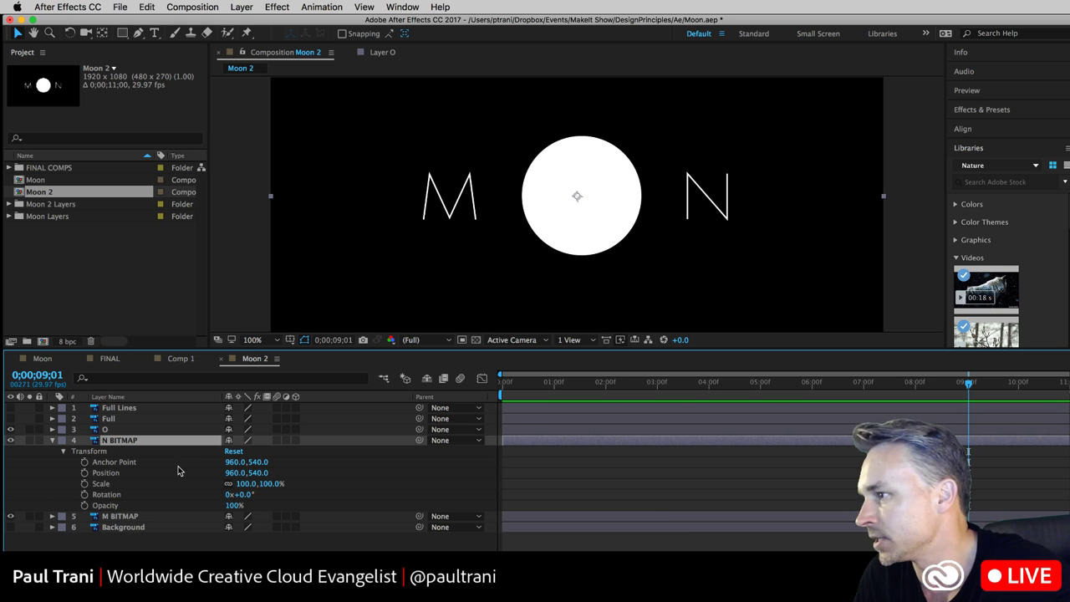
pyautogui.click(84, 473)
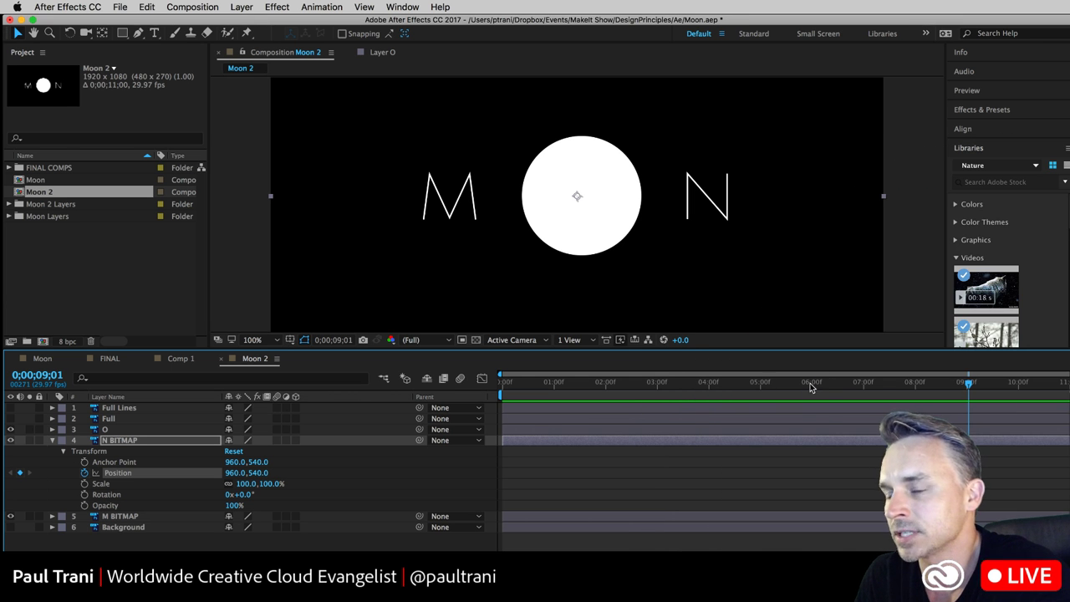
# - At the first frame, move N BITMAP horizontally behind the circle to position 612, 540, and scrub through the motion to 0;00;09;01
pyautogui.moveTo(807, 390); pyautogui.dragTo(493, 386)
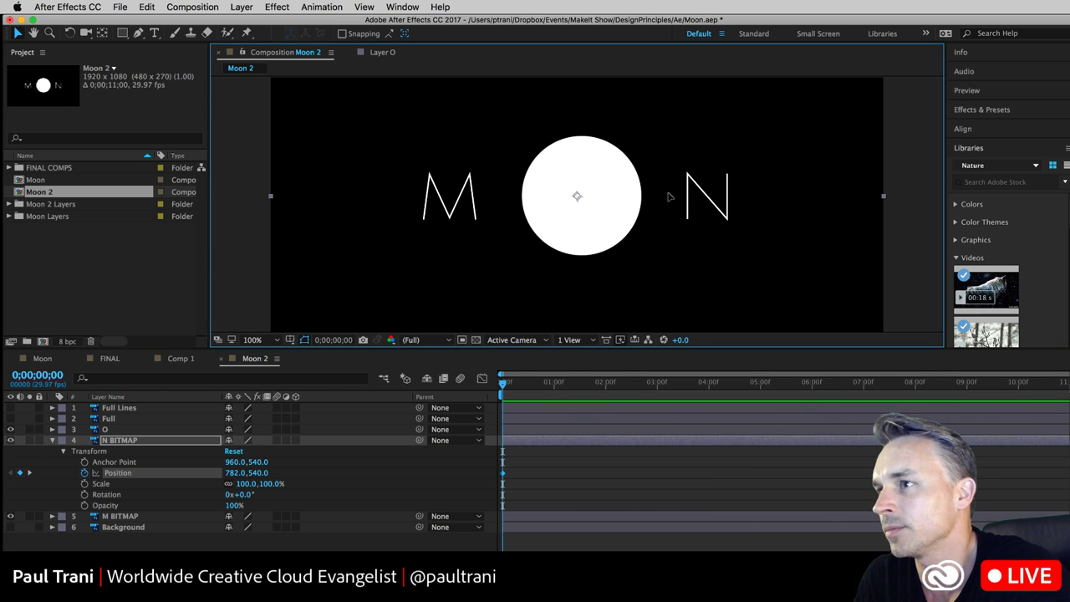
pyautogui.moveTo(730, 195); pyautogui.dragTo(621, 199)
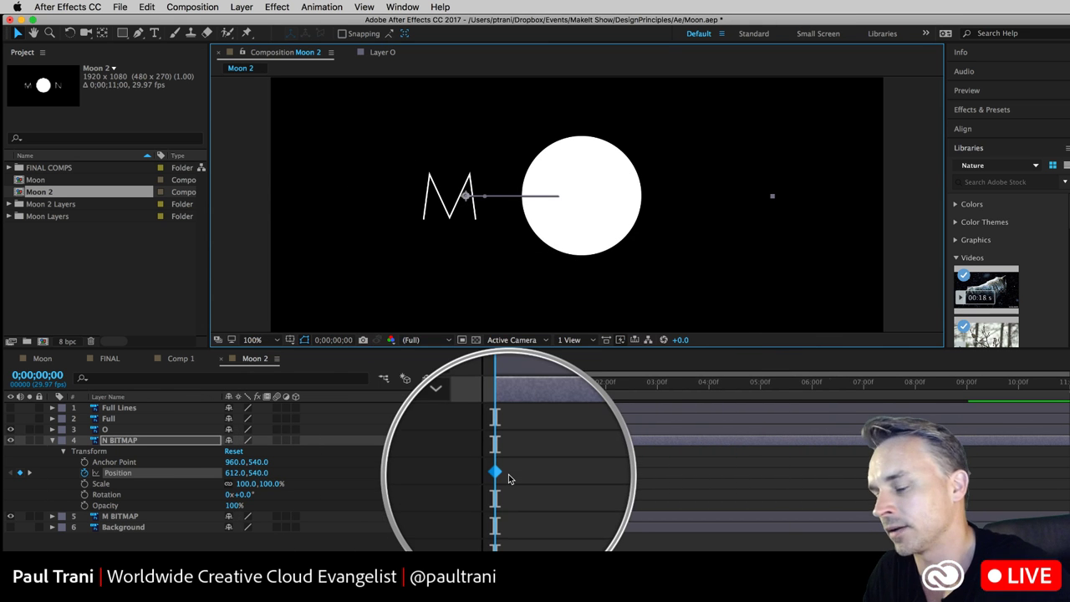
pyautogui.moveTo(504, 382); pyautogui.dragTo(968, 413)
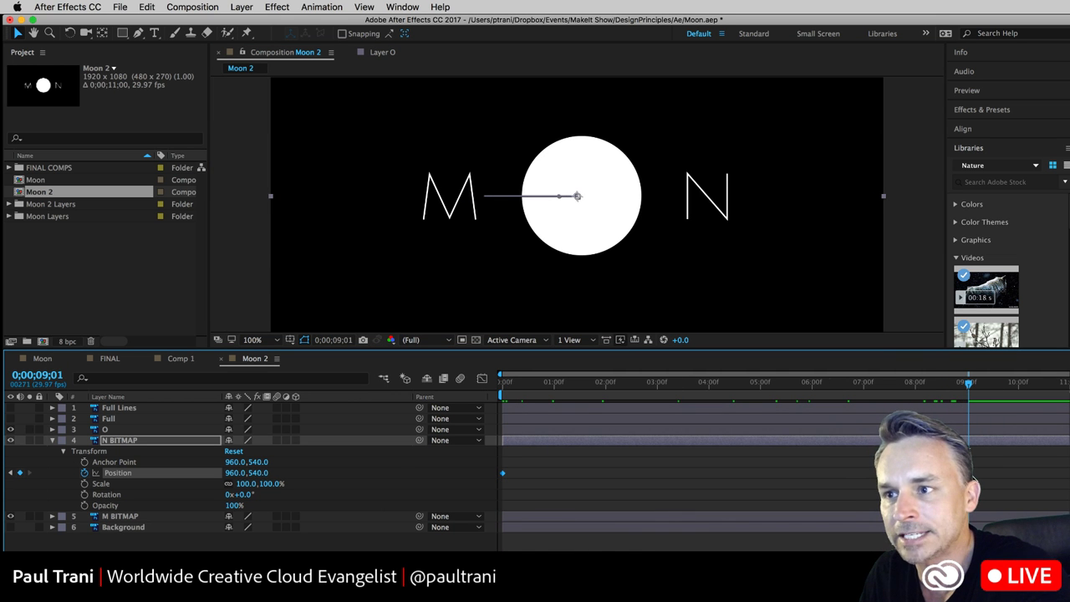
# - Apply Easy Ease to N BITMAP's Position keyframe at 0;00;09;01 and scrub the timeline to check the motion
pyautogui.press('F2')
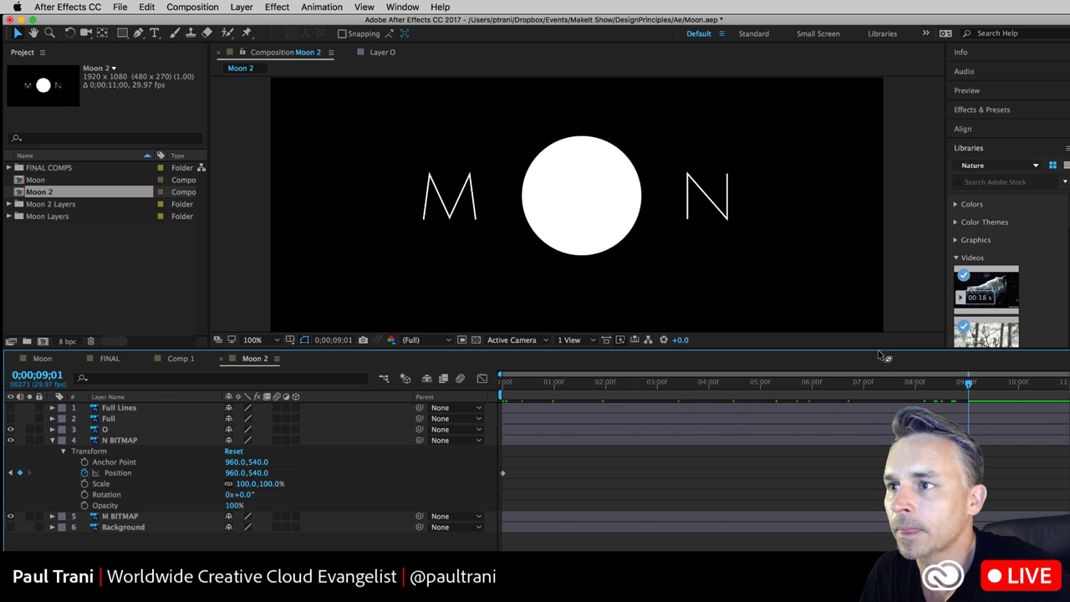
pyautogui.moveTo(878, 347); pyautogui.dragTo(881, 135)
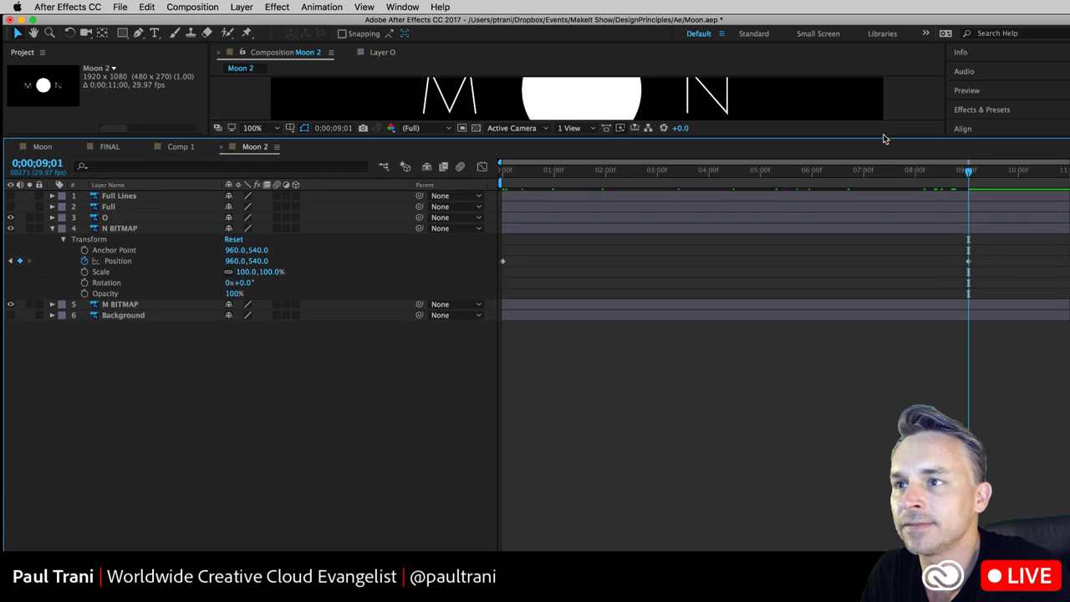
pyautogui.rightClick(968, 261)
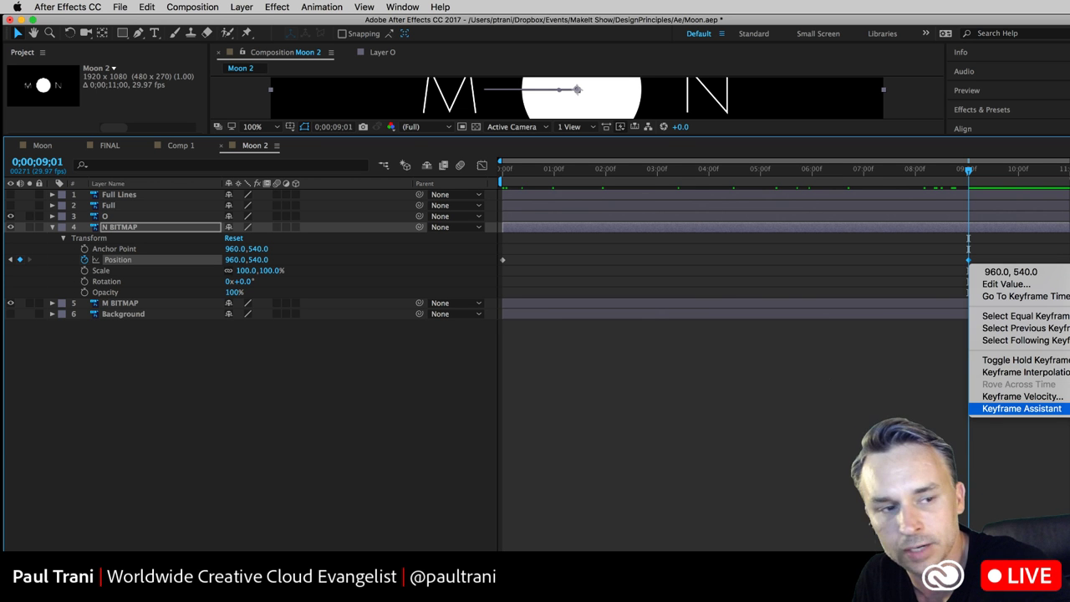
pyautogui.press('Escape')
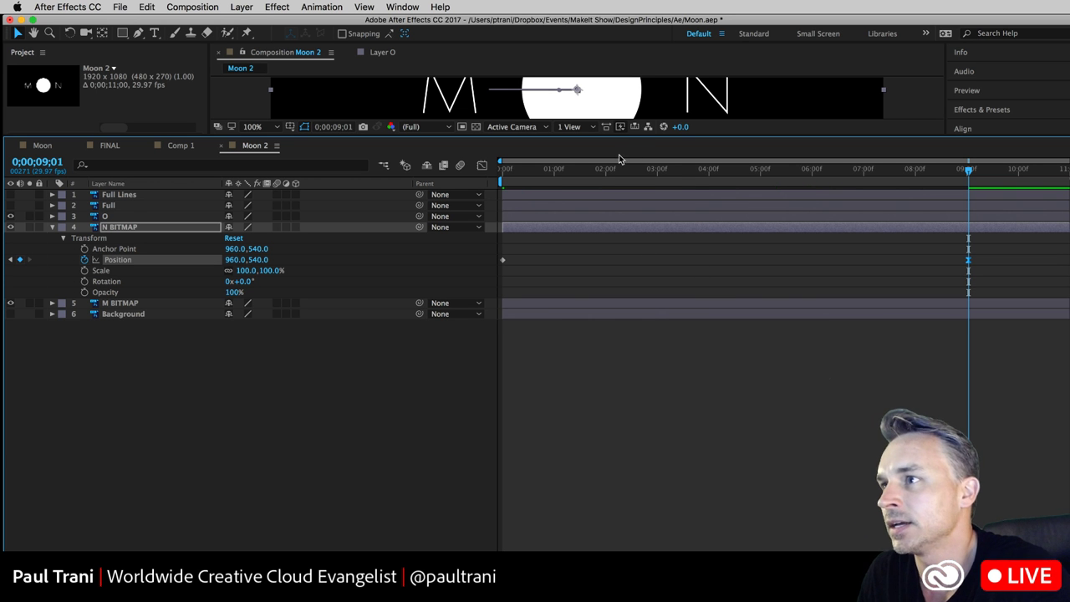
pyautogui.moveTo(626, 137); pyautogui.dragTo(779, 411)
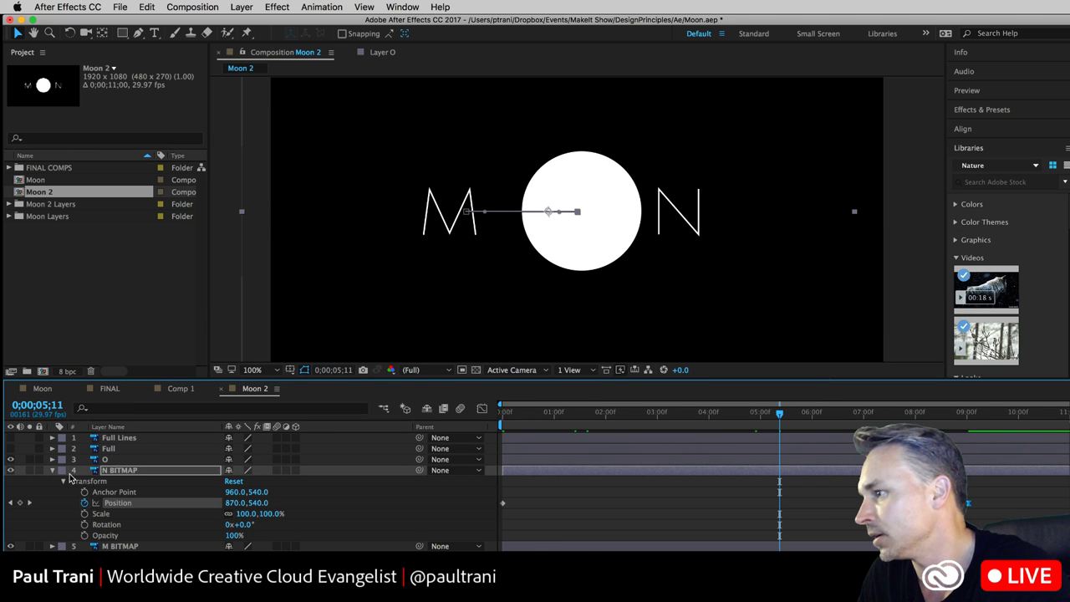
# - Collapse N BITMAP's Transform properties and reveal only its keyframed Position property
pyautogui.click(52, 470)
pyautogui.click(117, 482)
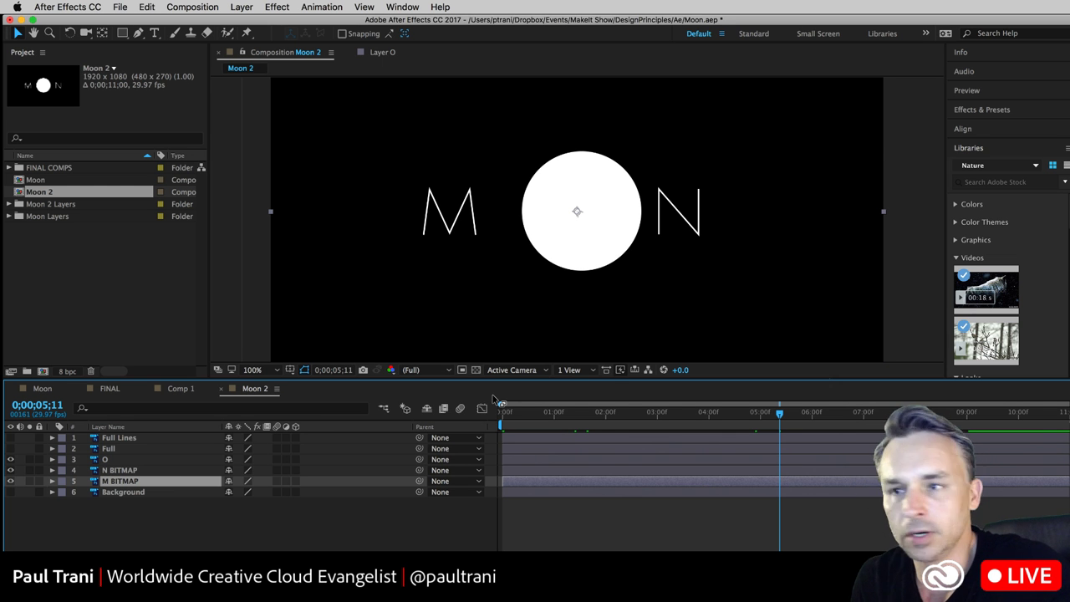
pyautogui.click(584, 527)
pyautogui.press('u')
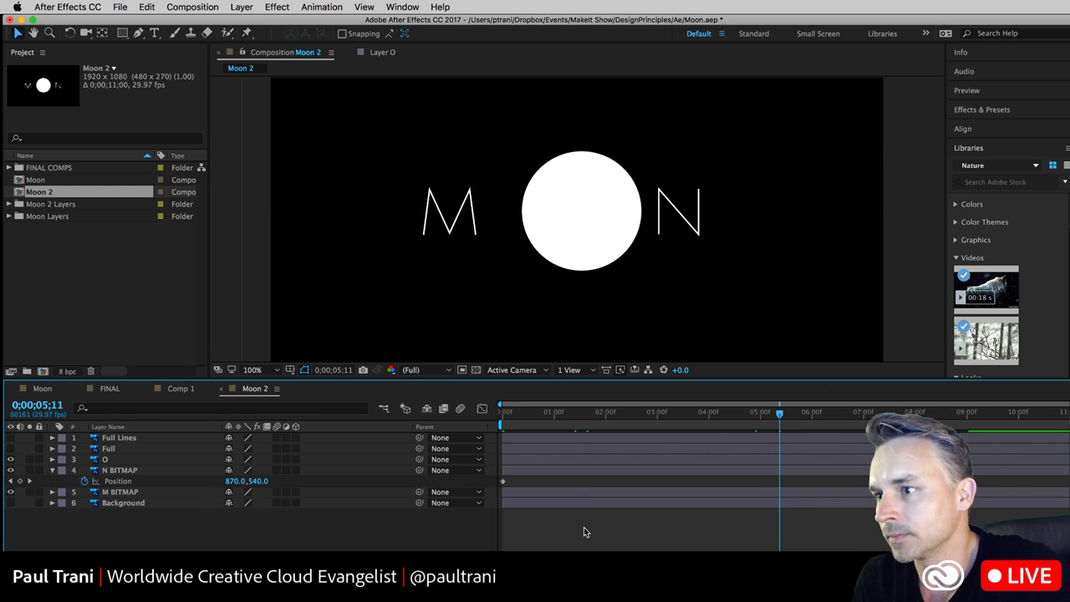
# - Preview the animation, place the playhead at 0;00;09;01 and reveal the M BITMAP layer's Position property
pyautogui.press('space')
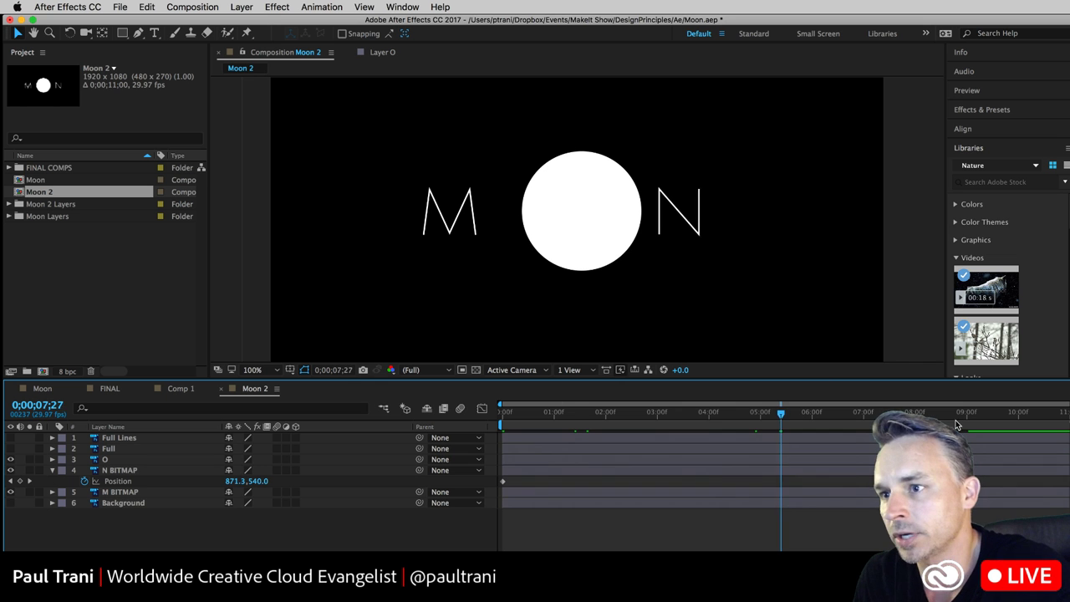
pyautogui.click(104, 493)
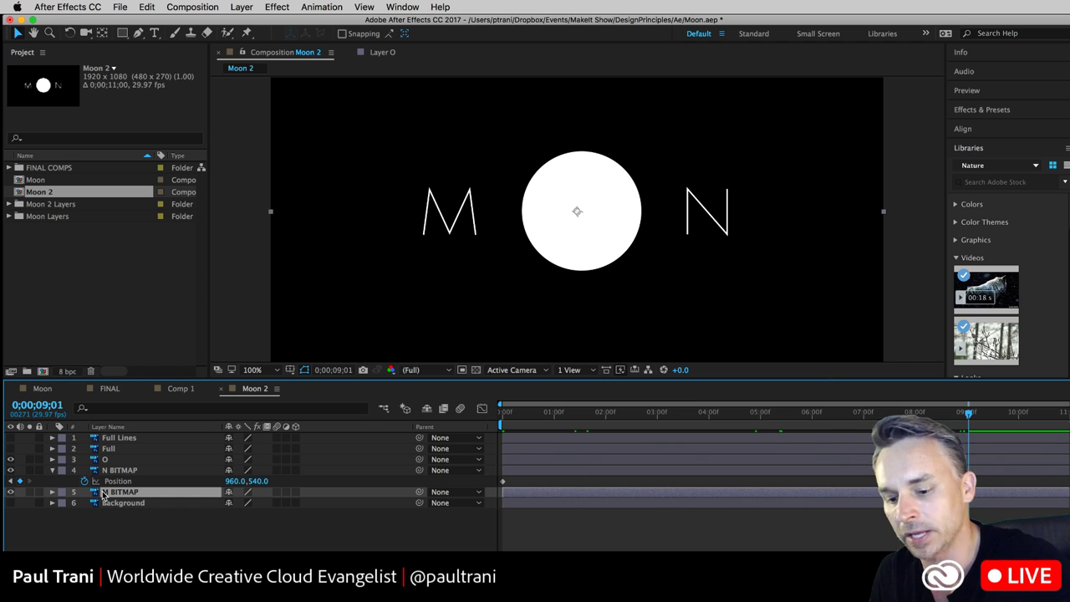
pyautogui.press('p')
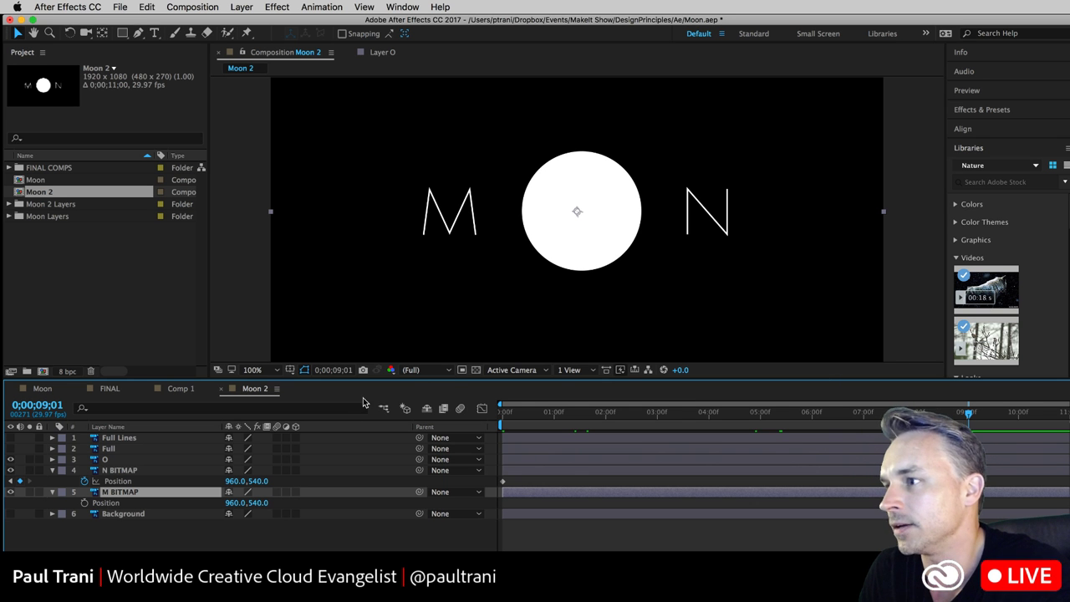
# - Restore the Moon 2 timeline to its own panel beneath the viewer after it gets docked in the composition group
pyautogui.moveTo(423, 383); pyautogui.dragTo(426, 294)
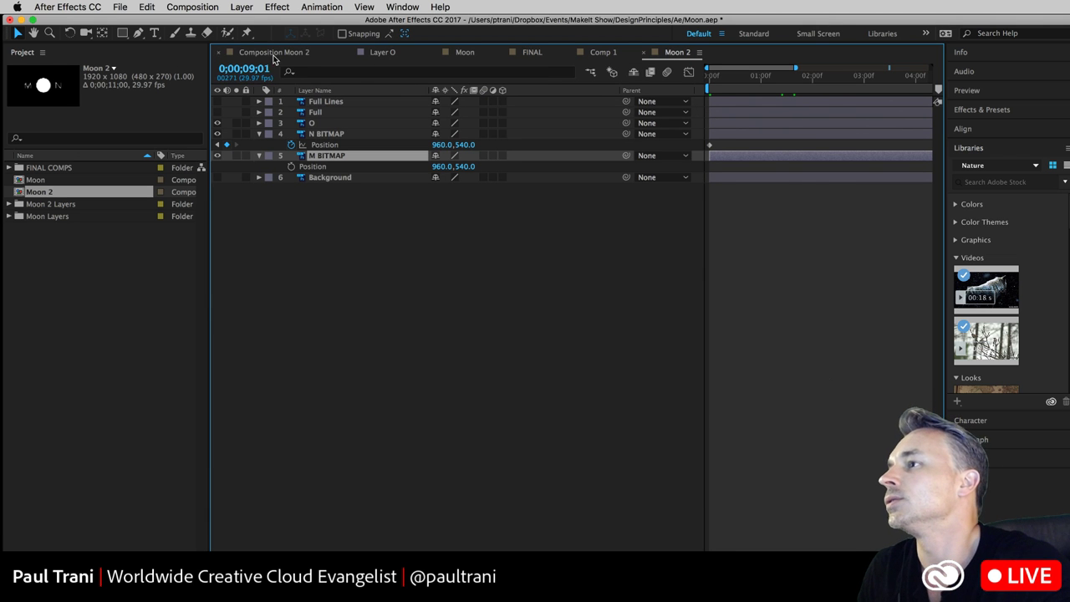
pyautogui.click(539, 350)
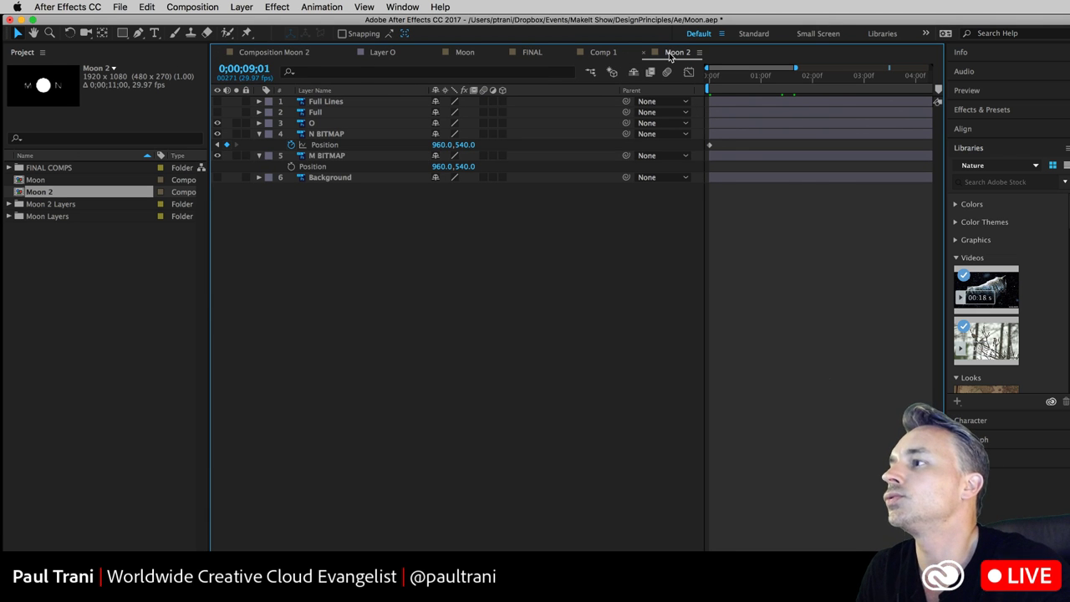
pyautogui.moveTo(668, 56); pyautogui.dragTo(445, 440)
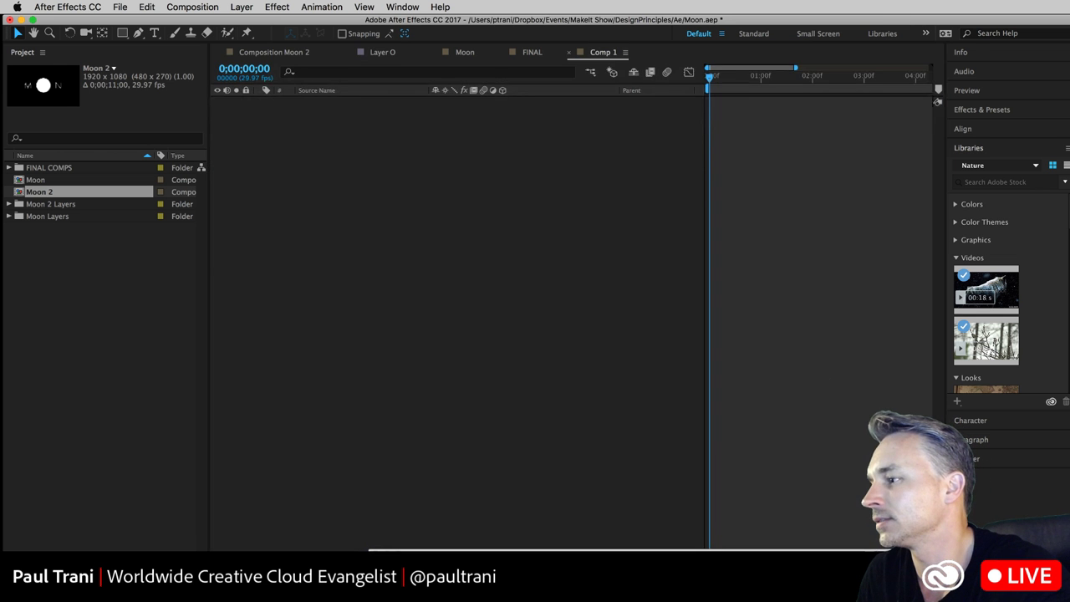
pyautogui.moveTo(446, 440); pyautogui.dragTo(491, 429)
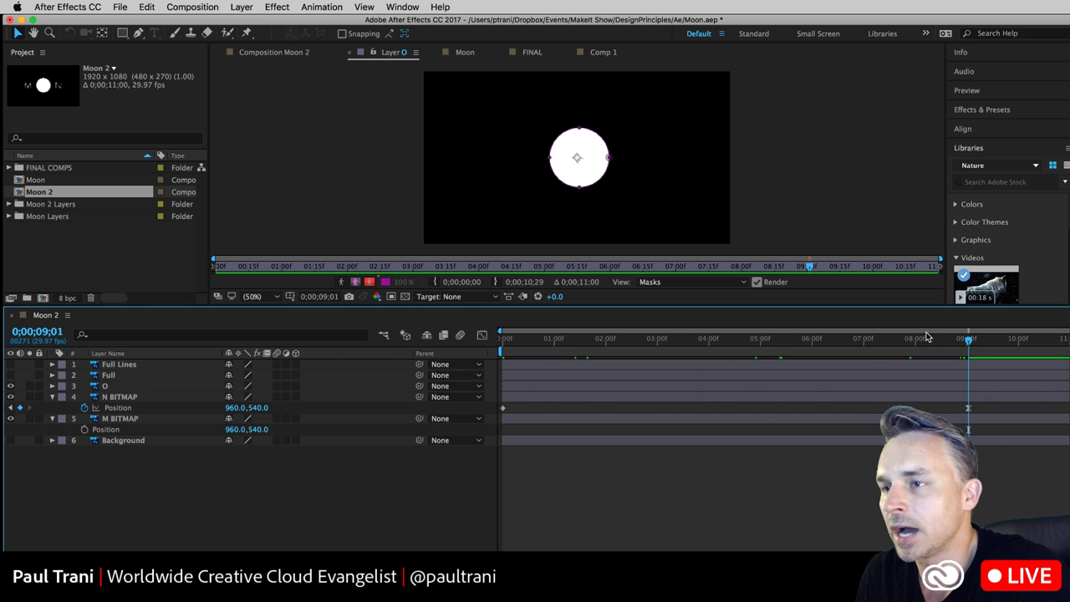
# - Add a Position keyframe to M BITMAP at 0;00;09;01, and at the first frame nudge the layer right to 980, 540
pyautogui.click(84, 429)
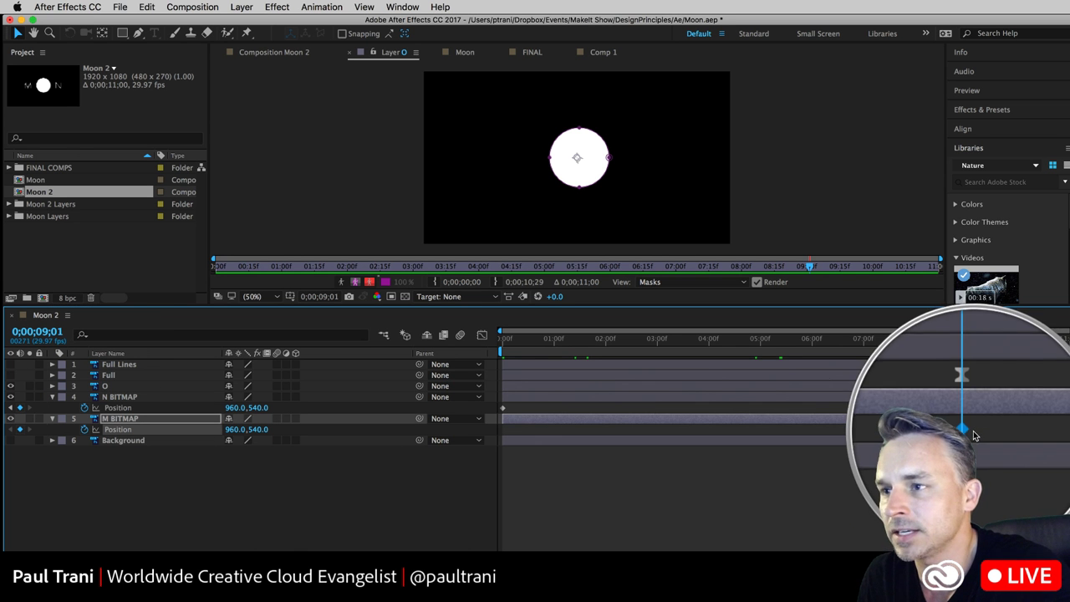
pyautogui.press('Home')
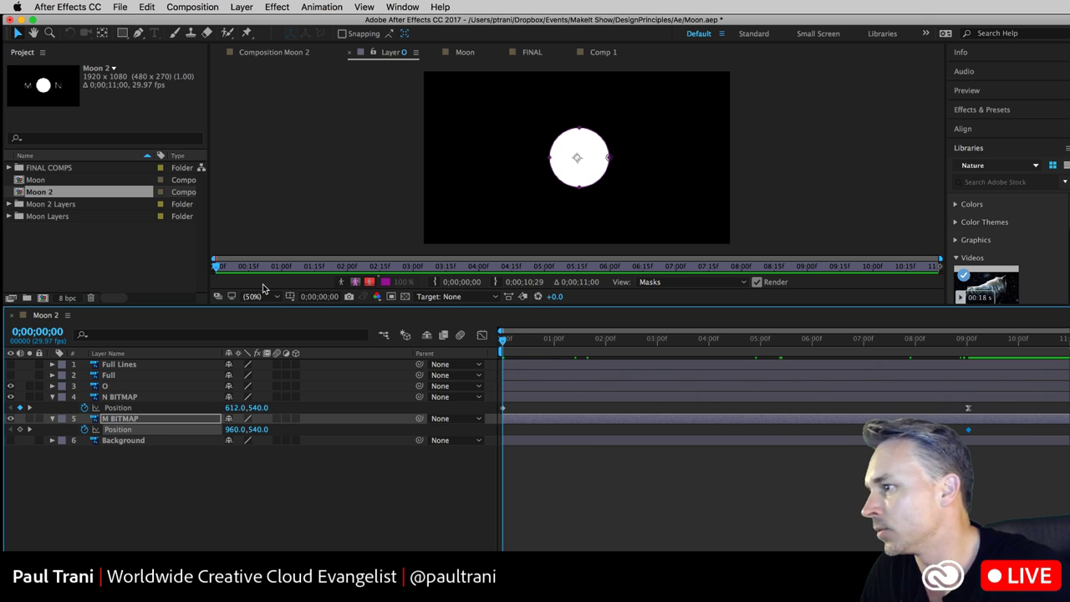
pyautogui.click(89, 488)
pyautogui.click(92, 419)
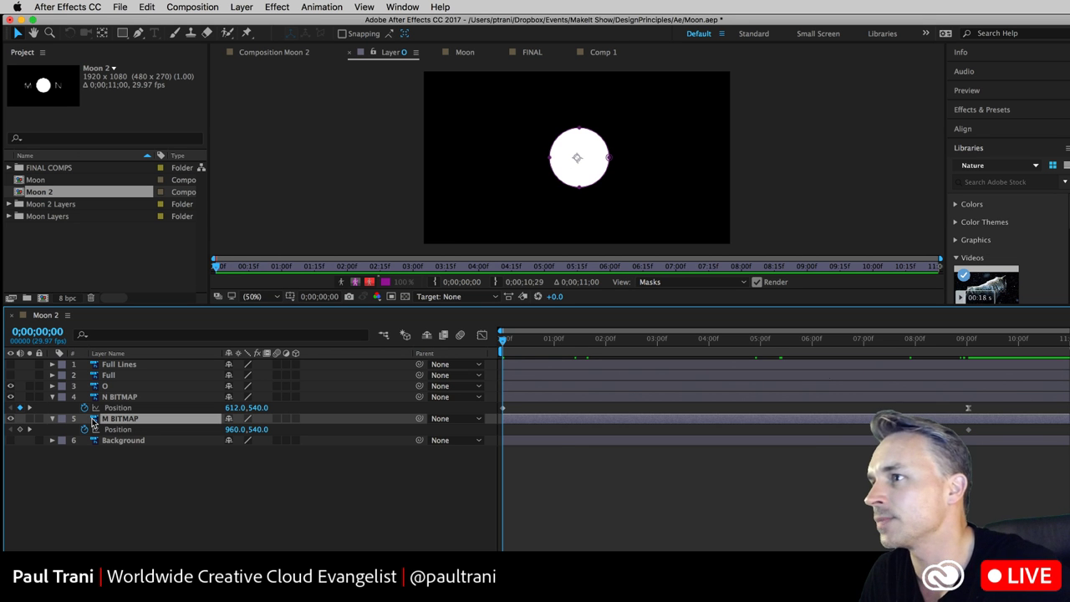
pyautogui.click(269, 52)
pyautogui.hotkey('shift', 'Right')
pyautogui.hotkey('shift', 'Right')
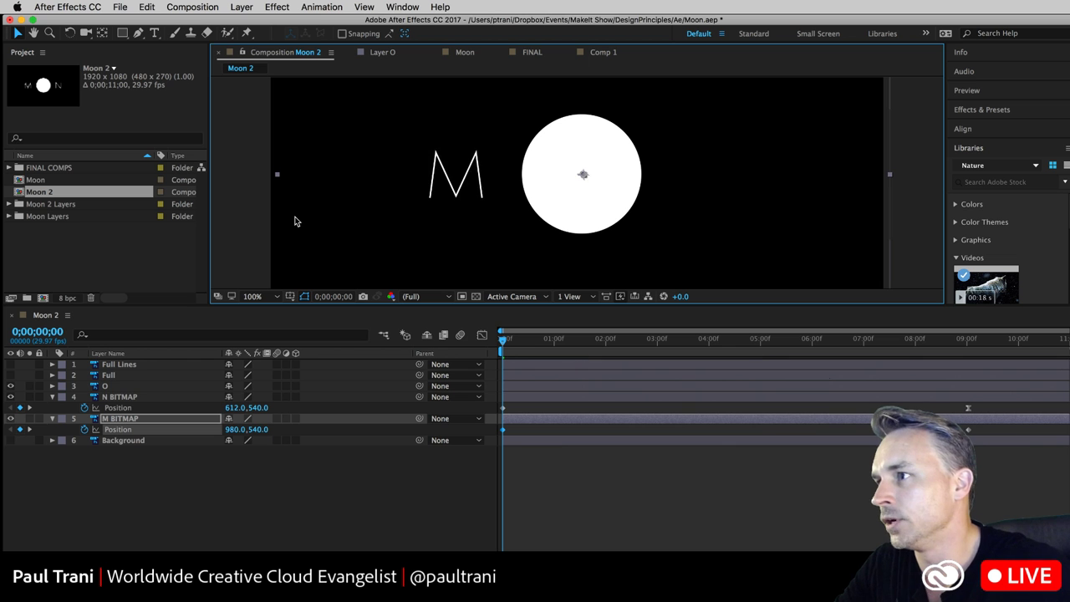
# - Shift the M BITMAP layer horizontally behind the circle at the start of the timeline, setting its Position to 1340, 540
pyautogui.hotkey('shift', 'Right')
pyautogui.hotkey('shift', 'Right')
pyautogui.hotkey('shift', 'Right')
pyautogui.hotkey('shift', 'Right')
pyautogui.hotkey('shift', 'Right')
pyautogui.hotkey('shift', 'Right')
pyautogui.hotkey('shift', 'Right')
pyautogui.hotkey('shift', 'Right')
pyautogui.hotkey('shift', 'Right')
pyautogui.hotkey('shift', 'Right')
pyautogui.hotkey('shift', 'Right')
pyautogui.hotkey('shift', 'Right')
pyautogui.hotkey('shift', 'Right')
pyautogui.hotkey('shift', 'Right')
pyautogui.hotkey('shift', 'Right')
pyautogui.hotkey('shift', 'Right')
pyautogui.hotkey('shift', 'Right')
pyautogui.hotkey('shift', 'Right')
pyautogui.hotkey('shift', 'Right')
pyautogui.hotkey('shift', 'Right')
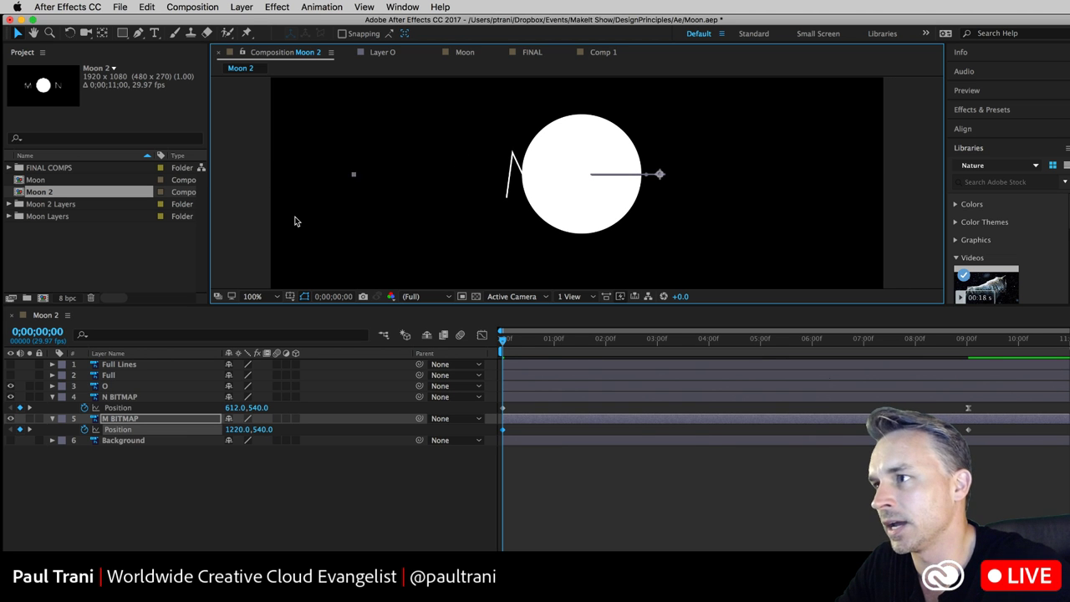
pyautogui.hotkey('shift', 'Right')
pyautogui.hotkey('shift', 'Right')
pyautogui.hotkey('shift', 'Right')
pyautogui.hotkey('shift', 'Right')
pyautogui.hotkey('shift', 'Right')
pyautogui.hotkey('shift', 'Right')
pyautogui.hotkey('shift', 'Right')
pyautogui.hotkey('shift', 'Right')
pyautogui.hotkey('shift', 'Right')
pyautogui.hotkey('shift', 'Right')
pyautogui.hotkey('shift', 'Right')
pyautogui.hotkey('shift', 'Right')
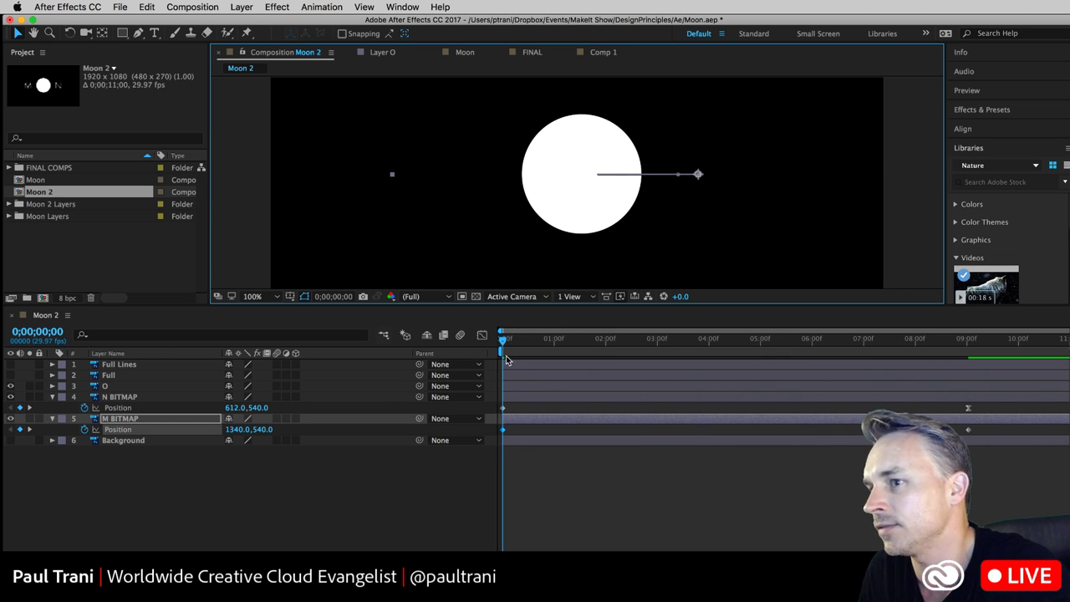
# - Apply easing to the M BITMAP layer's ending Position keyframe at about 9 seconds
pyautogui.rightClick(967, 429)
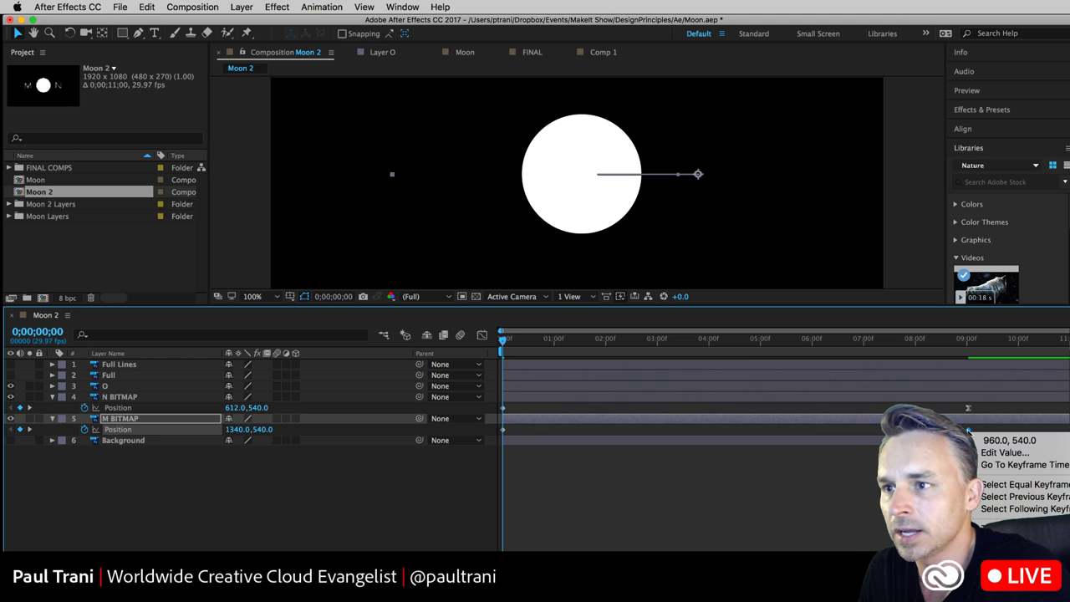
pyautogui.press('Escape')
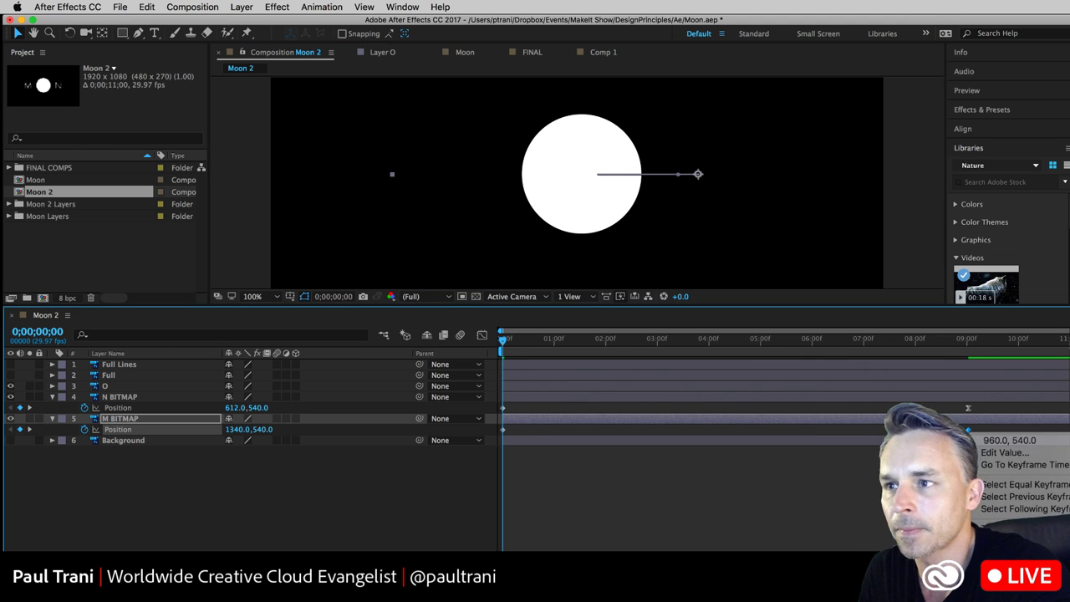
# - Preview the M and N letters sliding out from behind the circle, and return to the first frame
pyautogui.moveTo(511, 342); pyautogui.dragTo(908, 343)
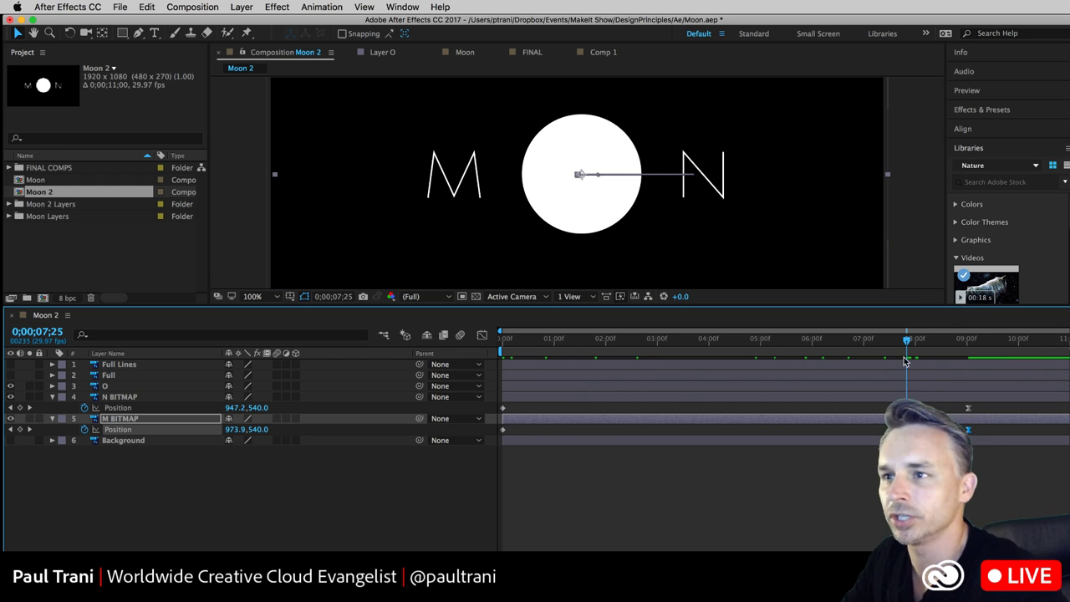
pyautogui.press('Home')
pyautogui.press('space')
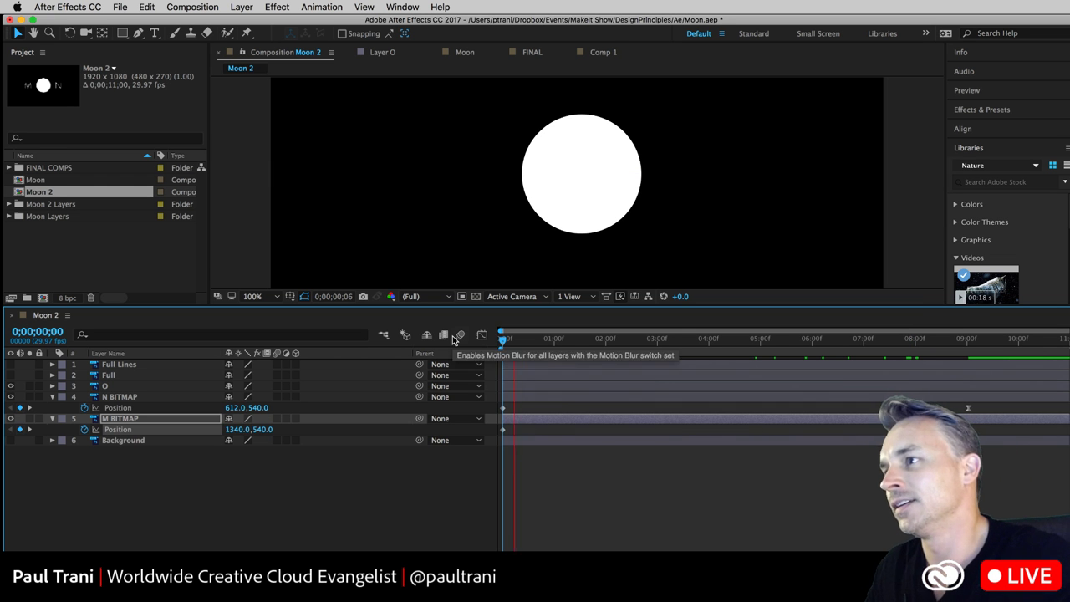
pyautogui.click(458, 335)
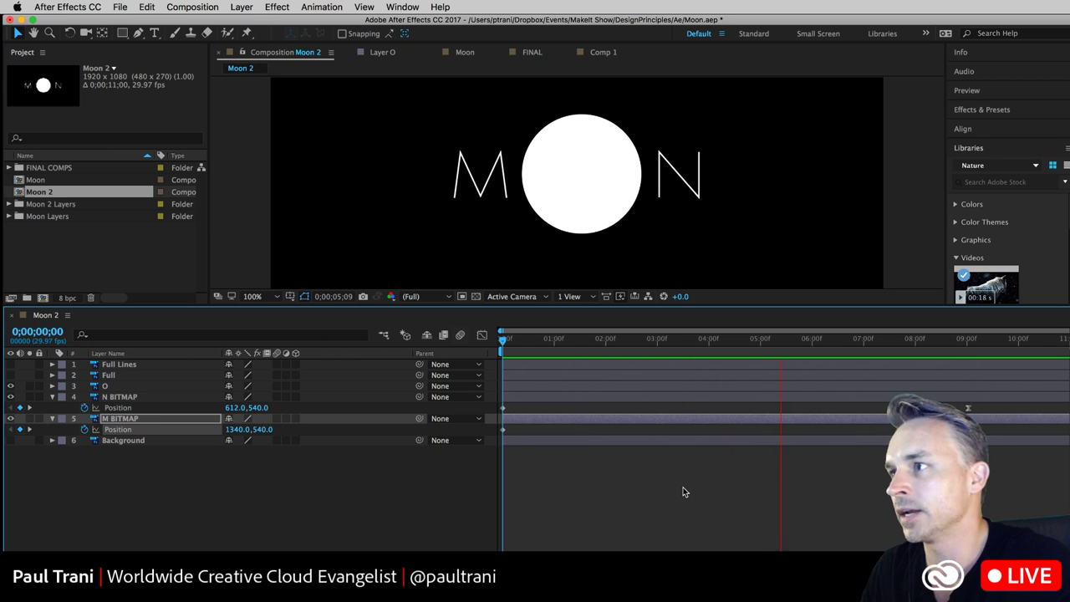
pyautogui.press('space')
pyautogui.click(606, 463)
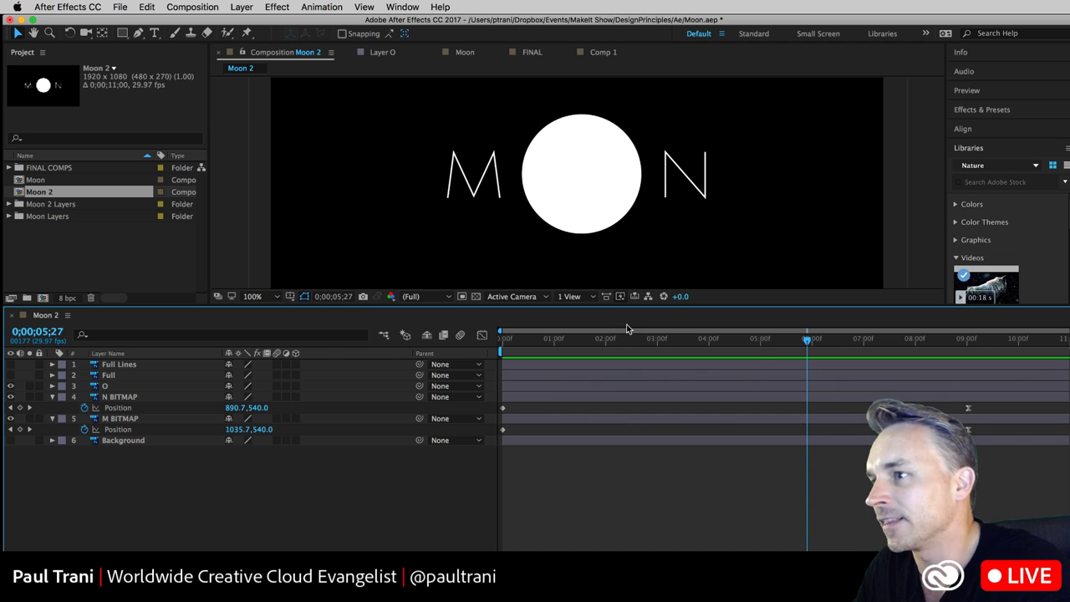
pyautogui.click(501, 336)
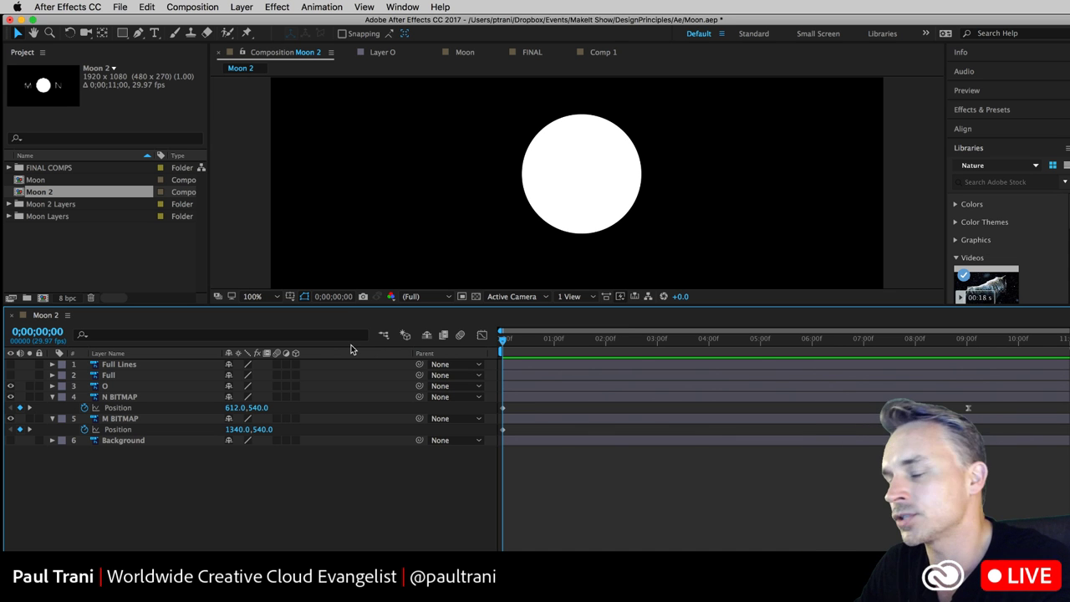
# - Add 100% Opacity keyframes to the O, N BITMAP and M BITMAP layers at 0;00;09;01
pyautogui.click(969, 339)
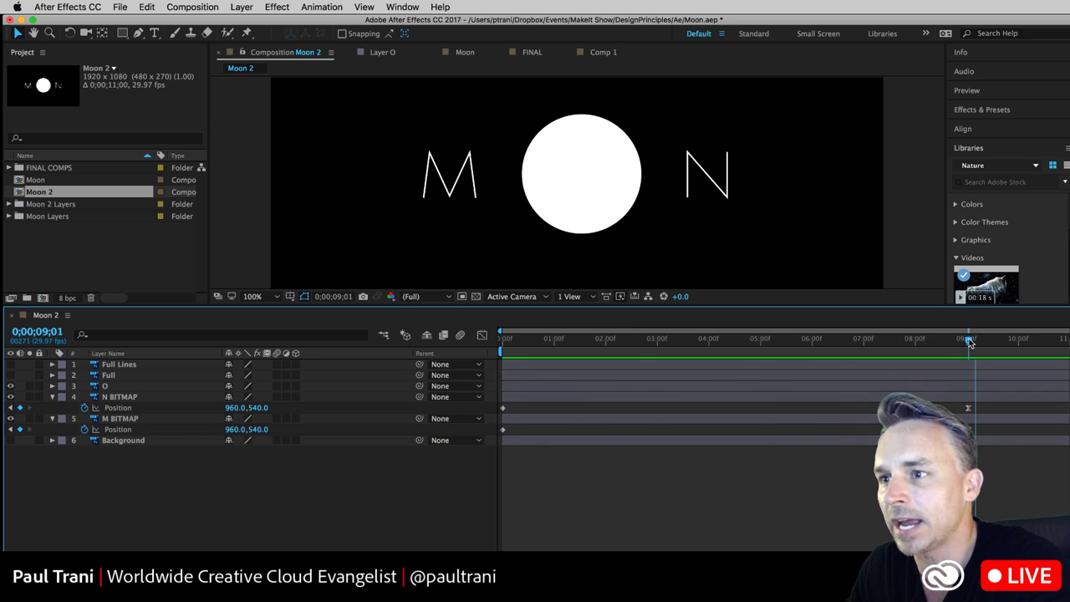
pyautogui.click(98, 418)
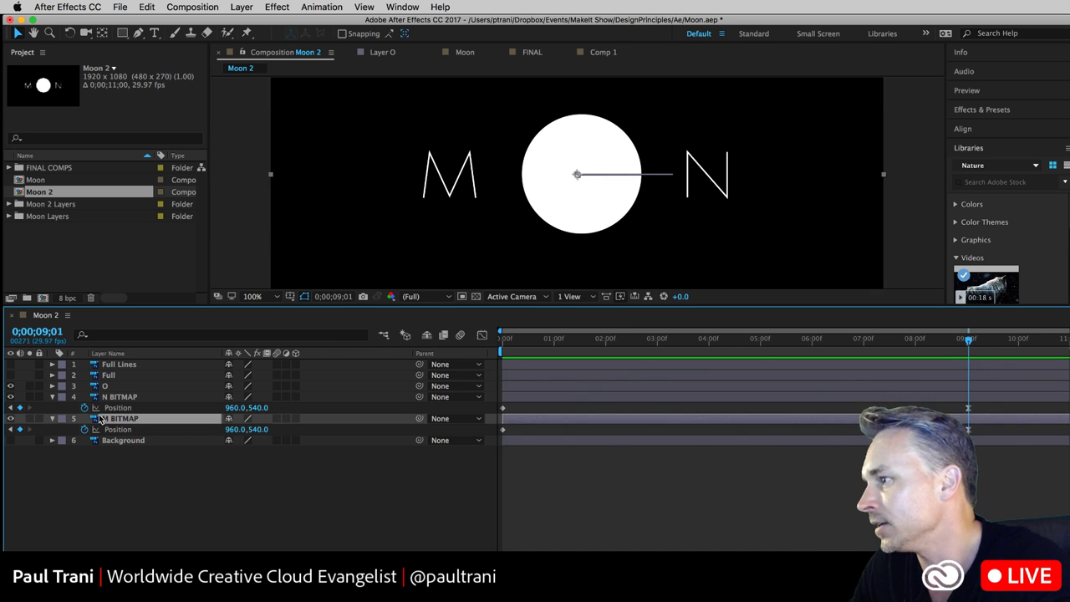
pyautogui.keyDown('shift'); pyautogui.click(96, 387); pyautogui.keyUp('shift')
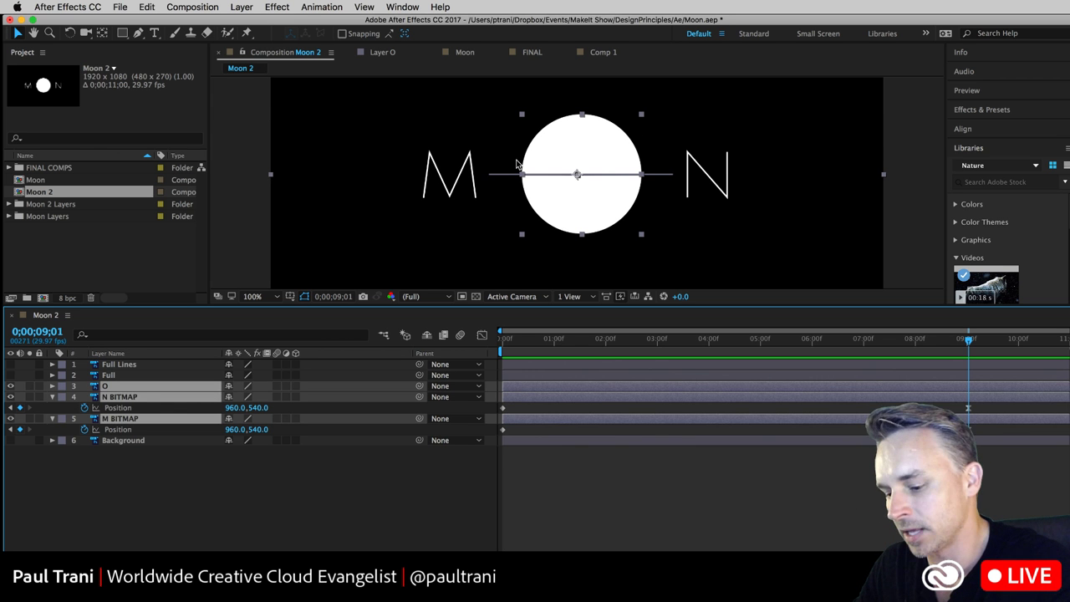
pyautogui.press('t')
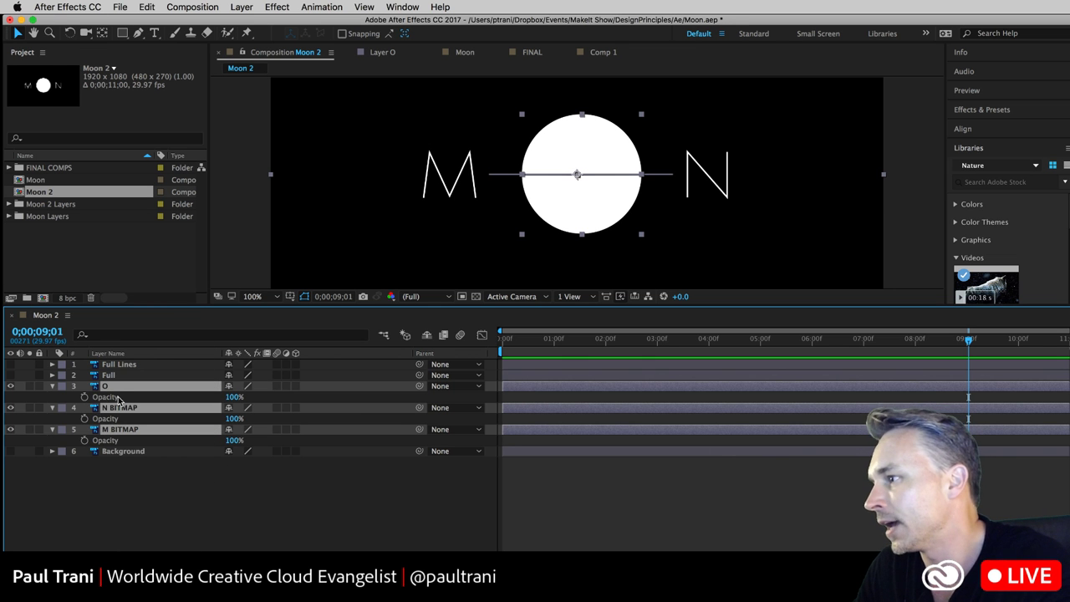
pyautogui.click(84, 397)
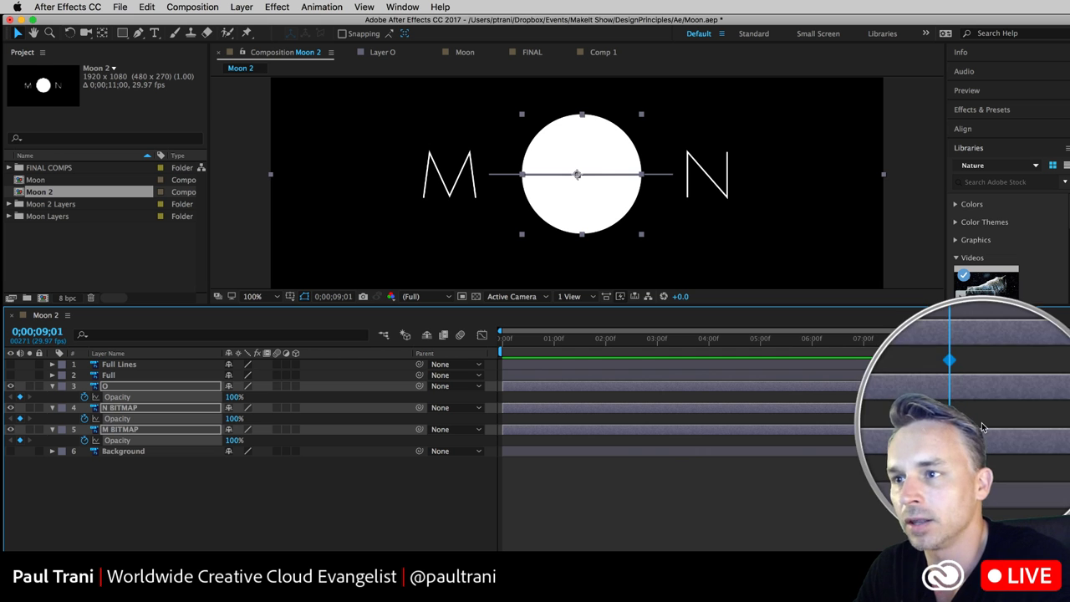
# - Set the Opacity of the O, N BITMAP and M BITMAP layers to 0% at the first frame
pyautogui.click(506, 335)
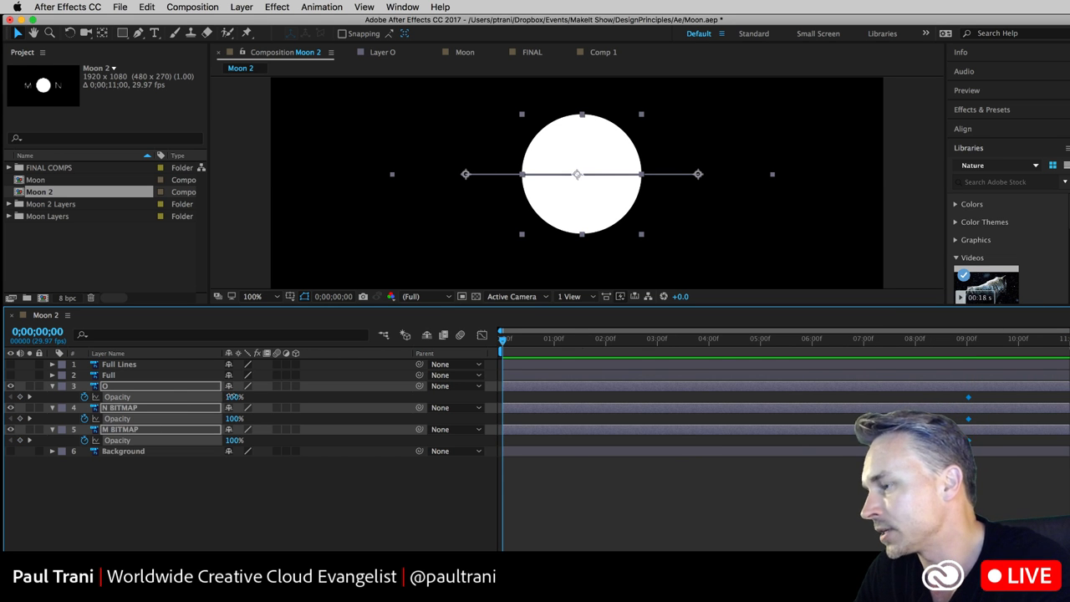
pyautogui.moveTo(235, 396); pyautogui.dragTo(4, 381)
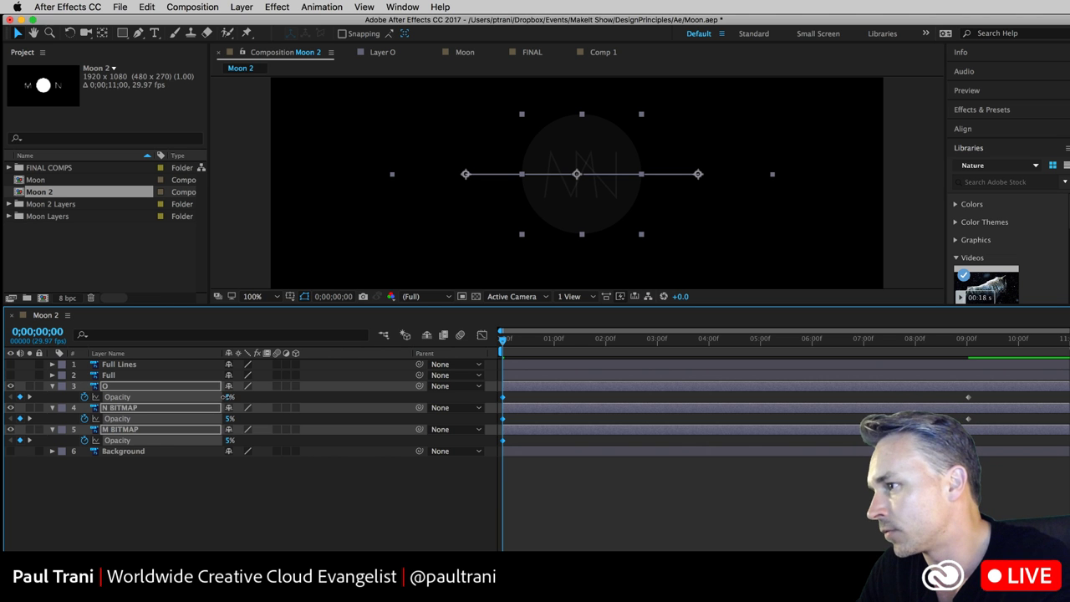
pyautogui.moveTo(4, 381); pyautogui.dragTo(4, 381)
pyautogui.click(46, 513)
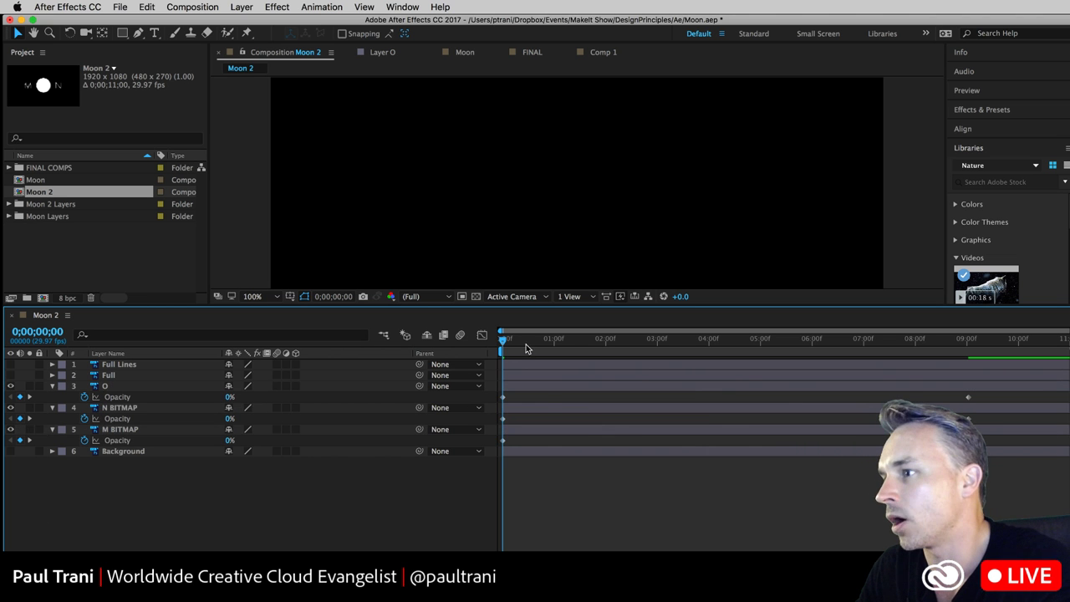
# - Move the O layer's ending Opacity keyframe to 0;00;05;00
pyautogui.moveTo(520, 345); pyautogui.dragTo(760, 348)
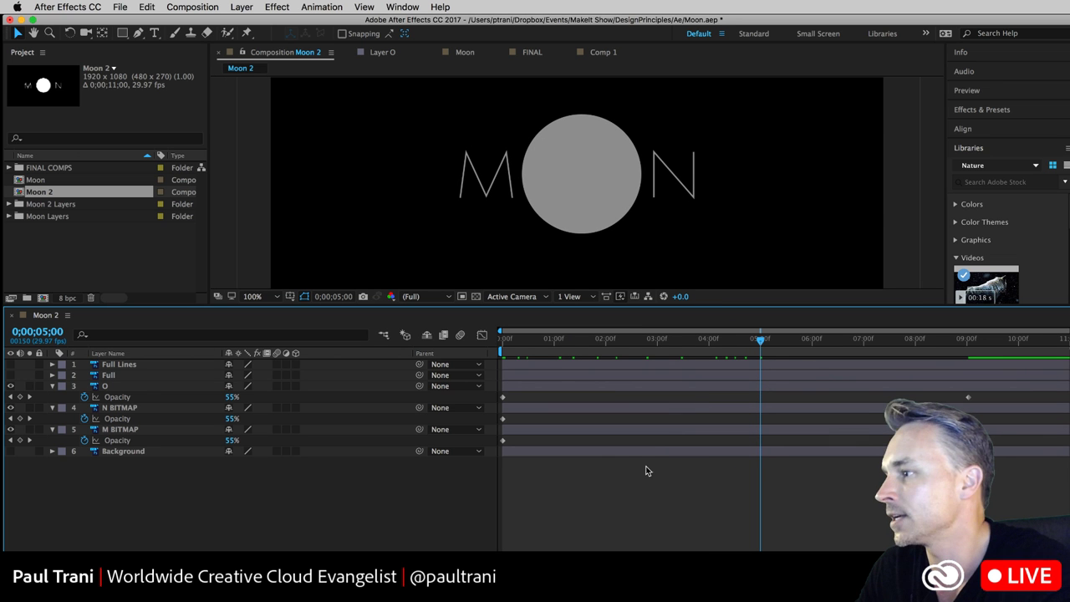
pyautogui.click(99, 386)
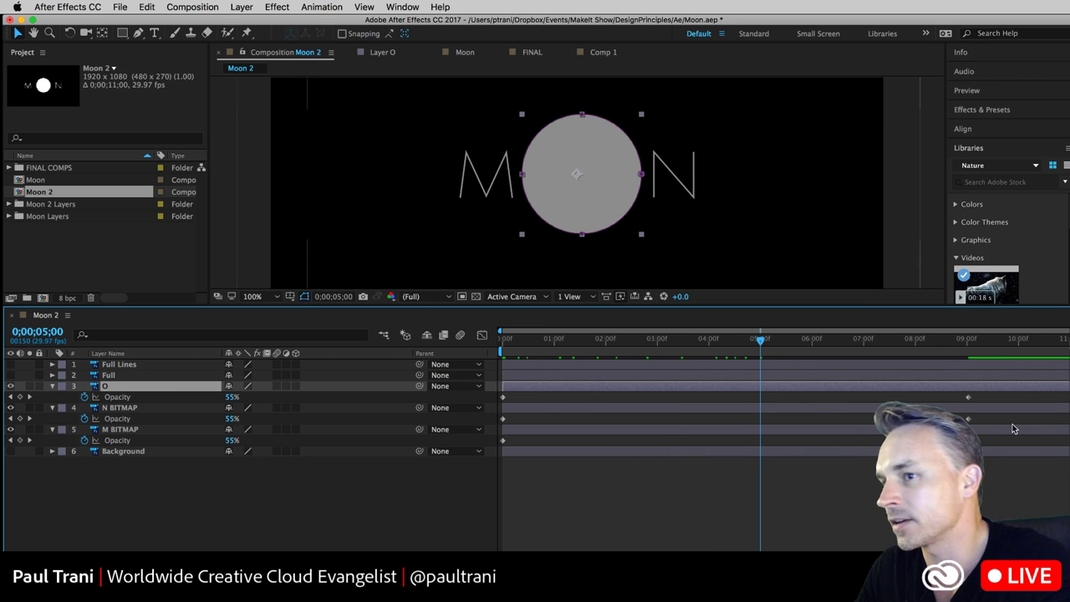
pyautogui.write('93')
pyautogui.press('Return')
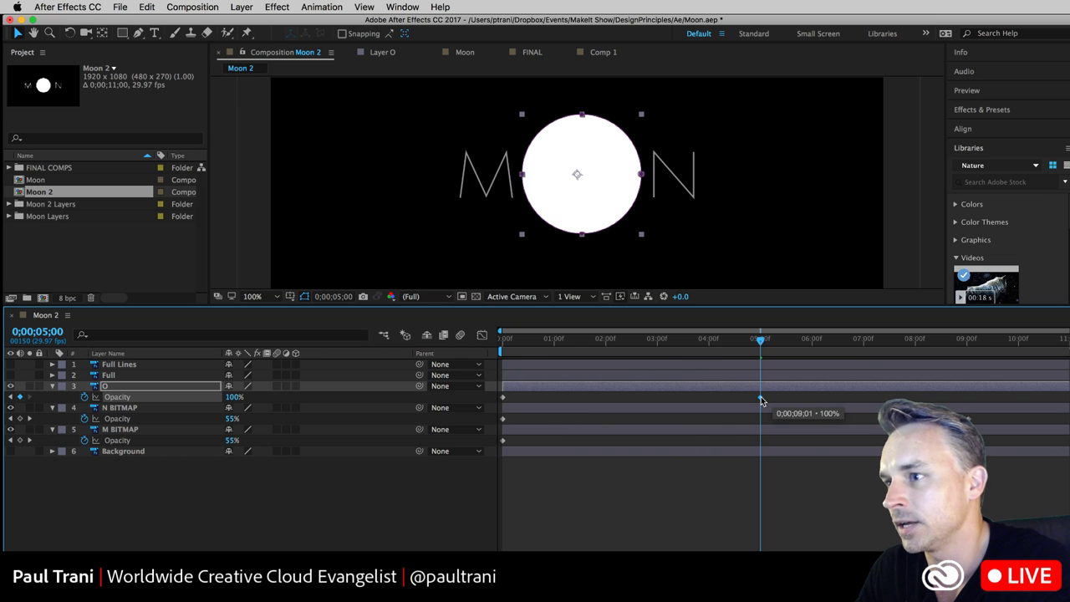
# - Preview the fade-in of the circle and letters from the start of the composition
pyautogui.press('Home')
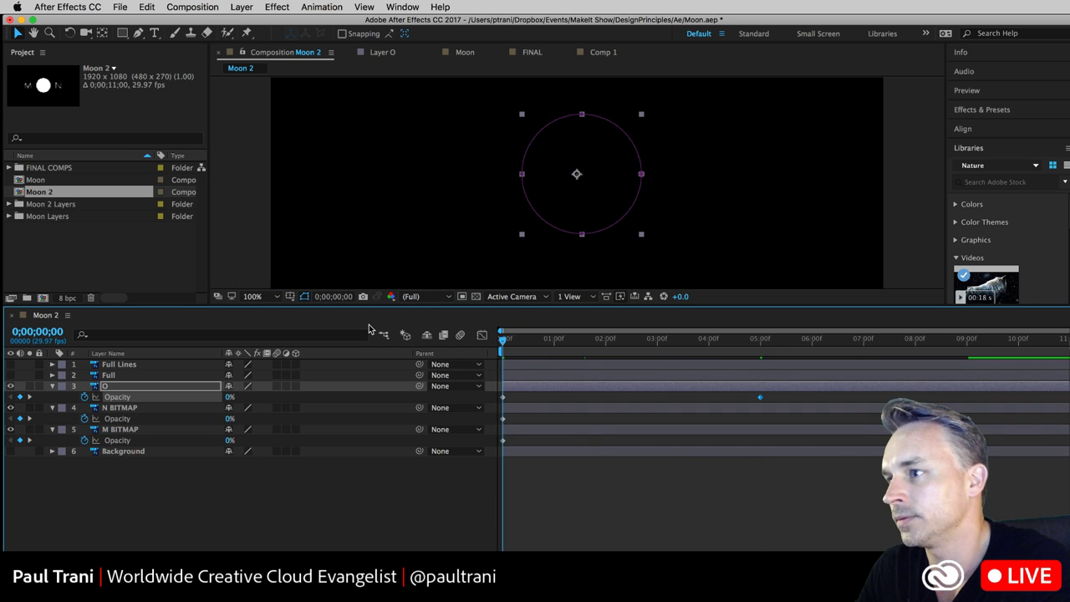
pyautogui.press('space')
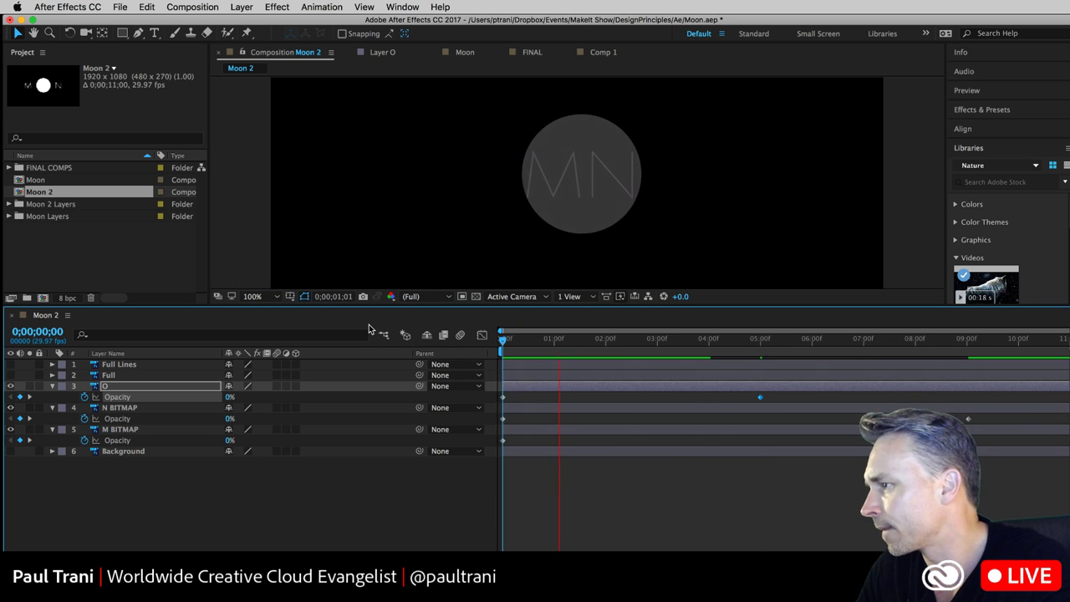
pyautogui.click(527, 341)
pyautogui.moveTo(529, 346); pyautogui.dragTo(535, 344)
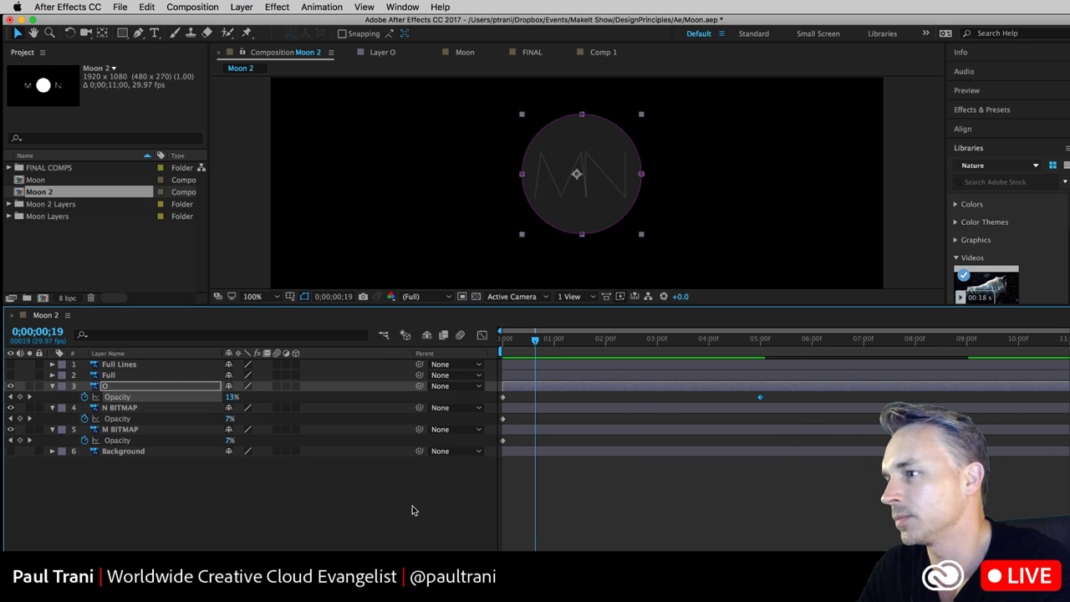
pyautogui.click(639, 499)
pyautogui.press('space')
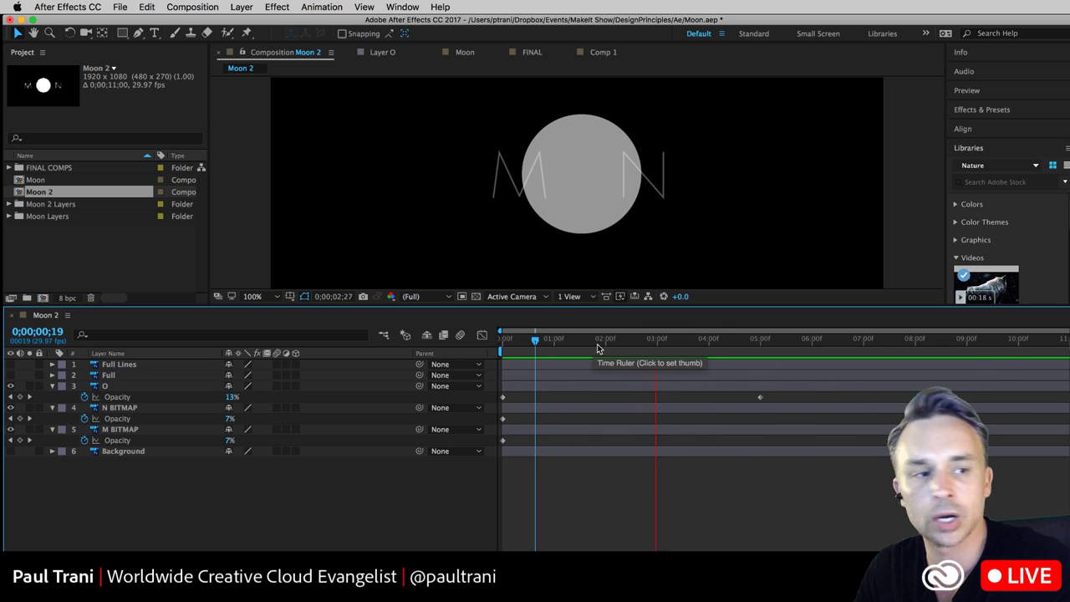
pyautogui.press('space')
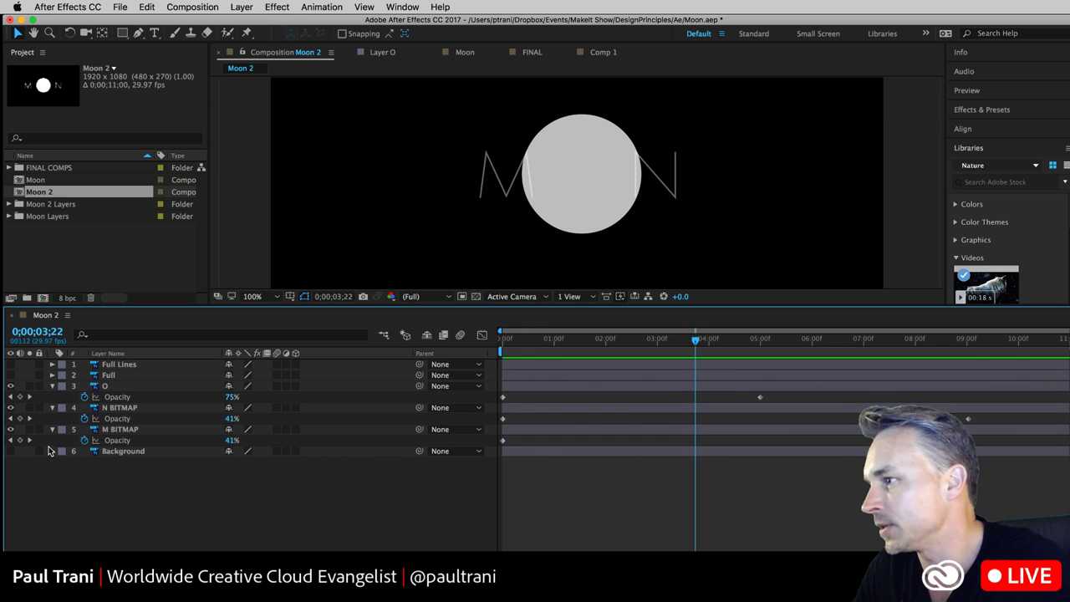
# - Reveal the animated properties and move the ending keyframes of the M and N layers to about 4;21 and O's Opacity keyframe to about 2;06
pyautogui.press('u')
pyautogui.press('u')
pyautogui.press('u')
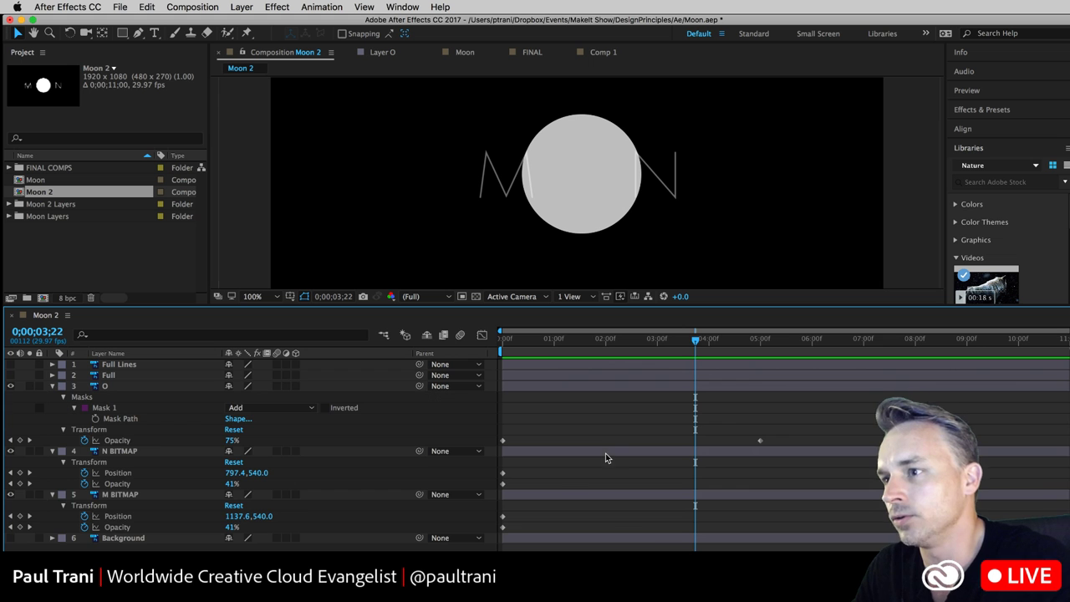
pyautogui.moveTo(737, 405); pyautogui.dragTo(832, 549)
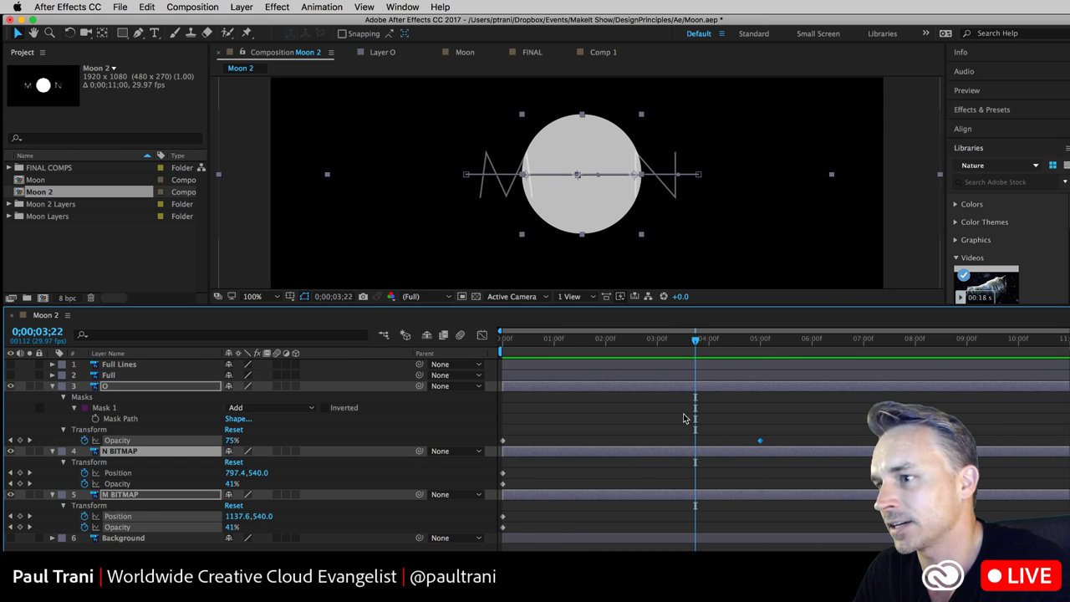
pyautogui.moveTo(735, 412); pyautogui.dragTo(980, 550)
pyautogui.moveTo(997, 426); pyautogui.dragTo(710, 539)
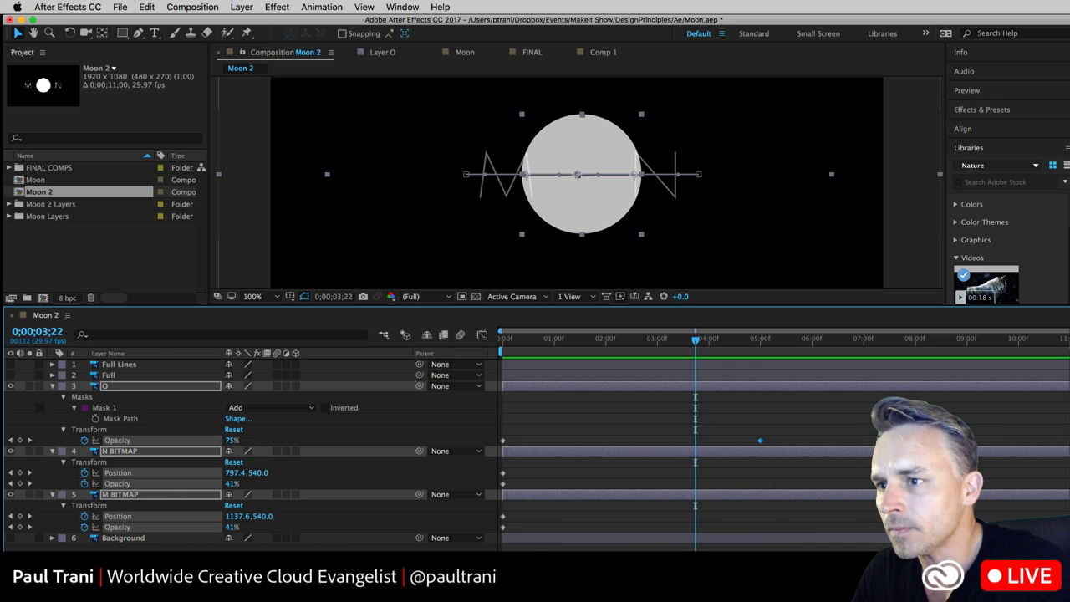
pyautogui.hotkey('ctrl', 'z')
pyautogui.moveTo(758, 471); pyautogui.dragTo(739, 470)
pyautogui.click(573, 413)
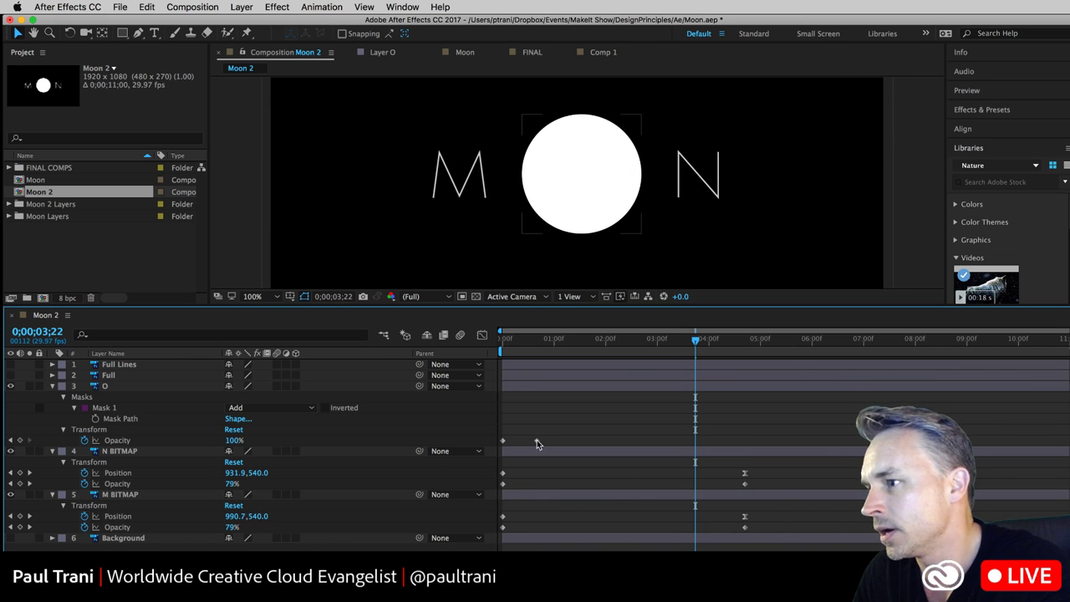
pyautogui.moveTo(535, 440); pyautogui.dragTo(616, 441)
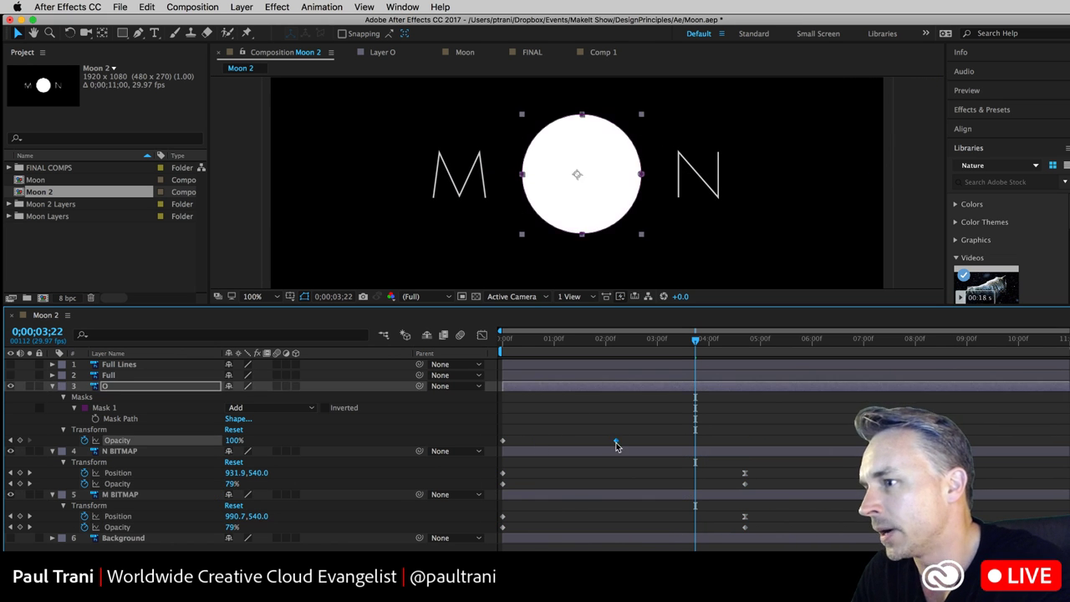
# - Set the Moon 2 composition's duration to 0;00;05;00
pyautogui.click(193, 7)
pyautogui.click(179, 42)
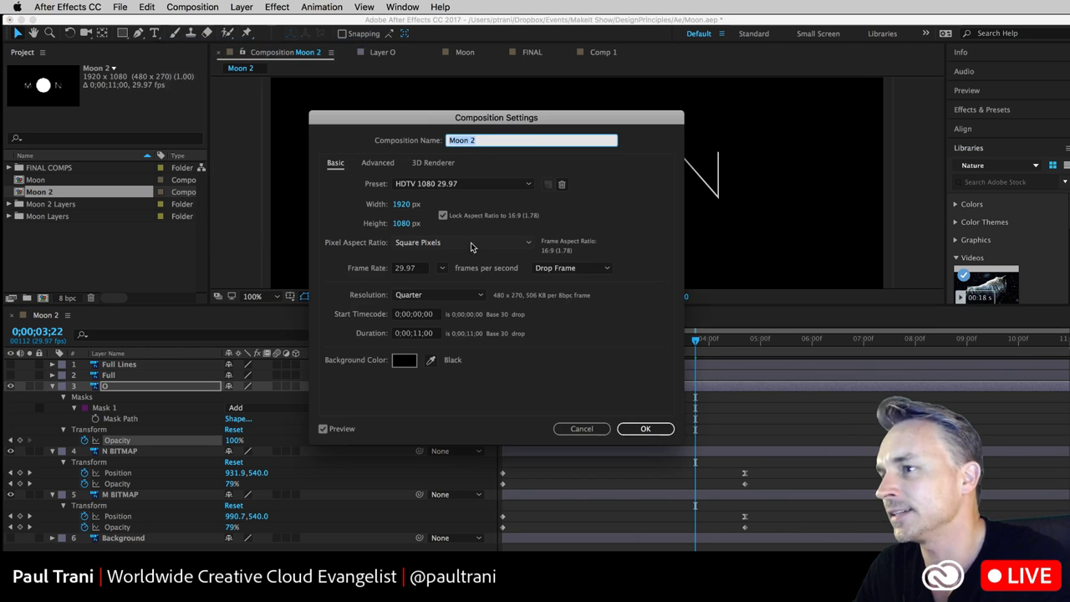
pyautogui.moveTo(423, 117); pyautogui.dragTo(653, 182)
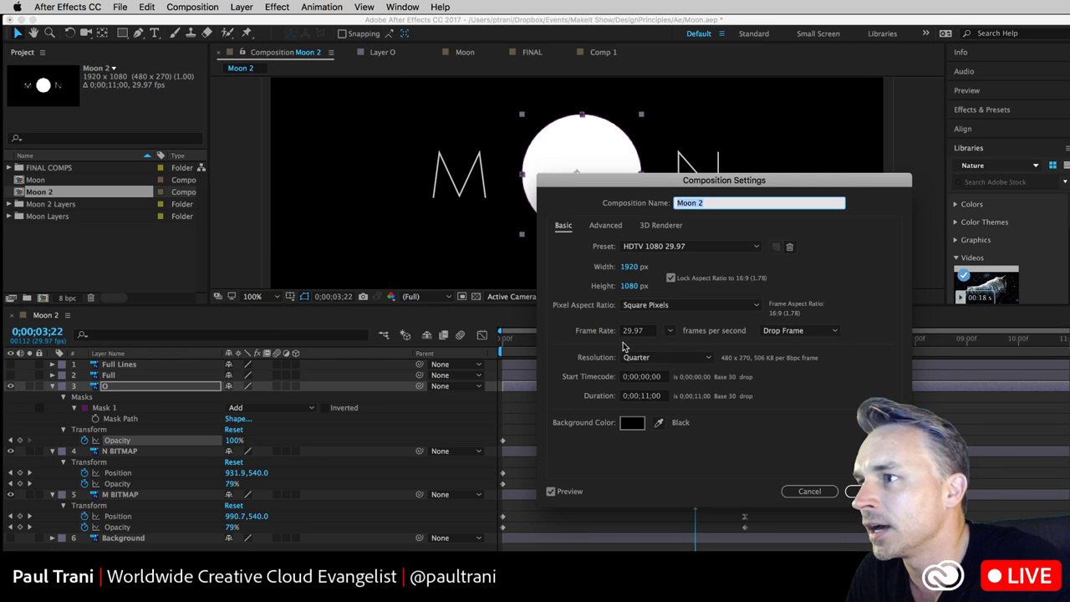
pyautogui.click(648, 399)
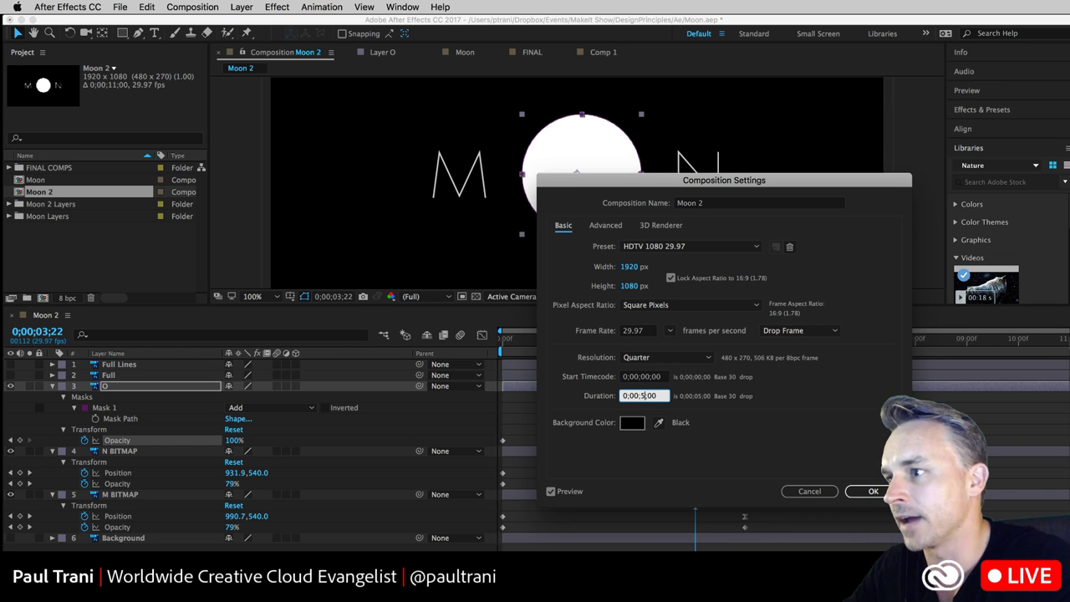
pyautogui.press('Return')
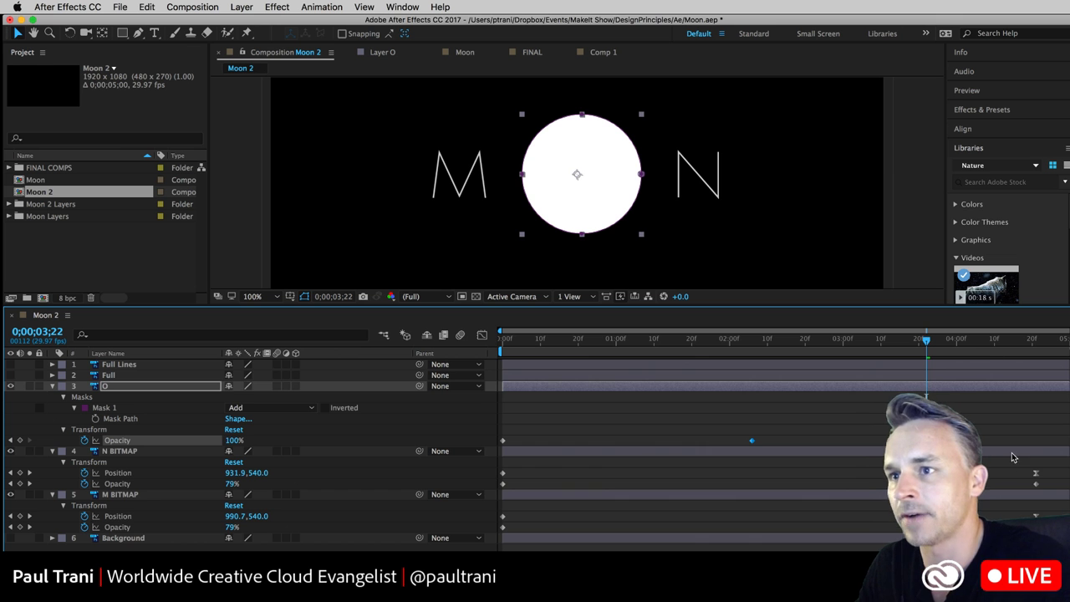
# - Move the ending Position and Opacity keyframes of the M and N layers to the end of the composition
pyautogui.moveTo(1013, 460); pyautogui.dragTo(1044, 518)
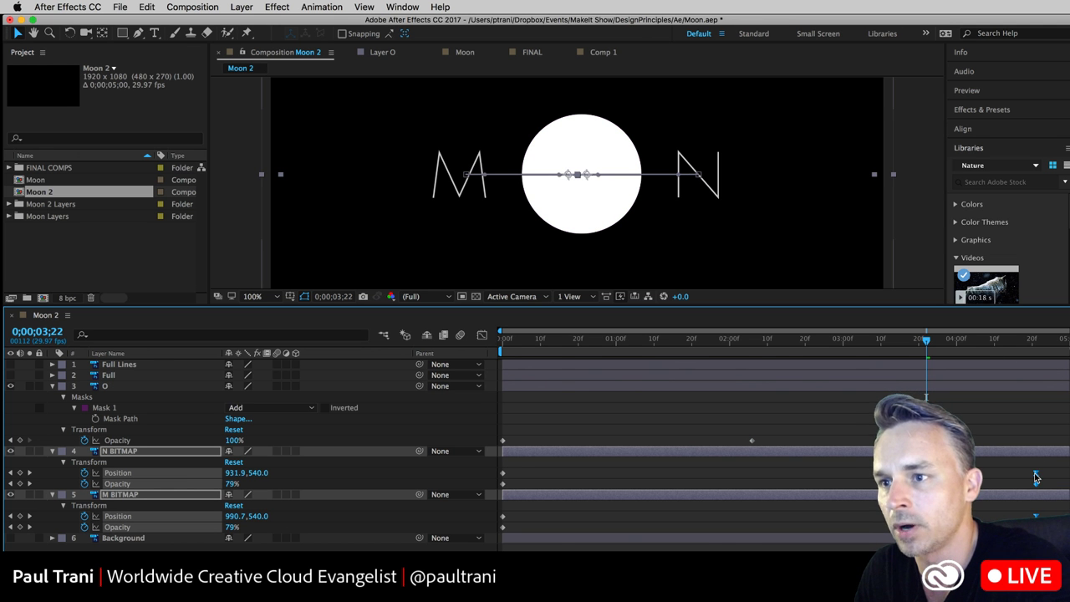
pyautogui.moveTo(1035, 477); pyautogui.dragTo(1065, 478)
pyautogui.moveTo(551, 339); pyautogui.dragTo(600, 364)
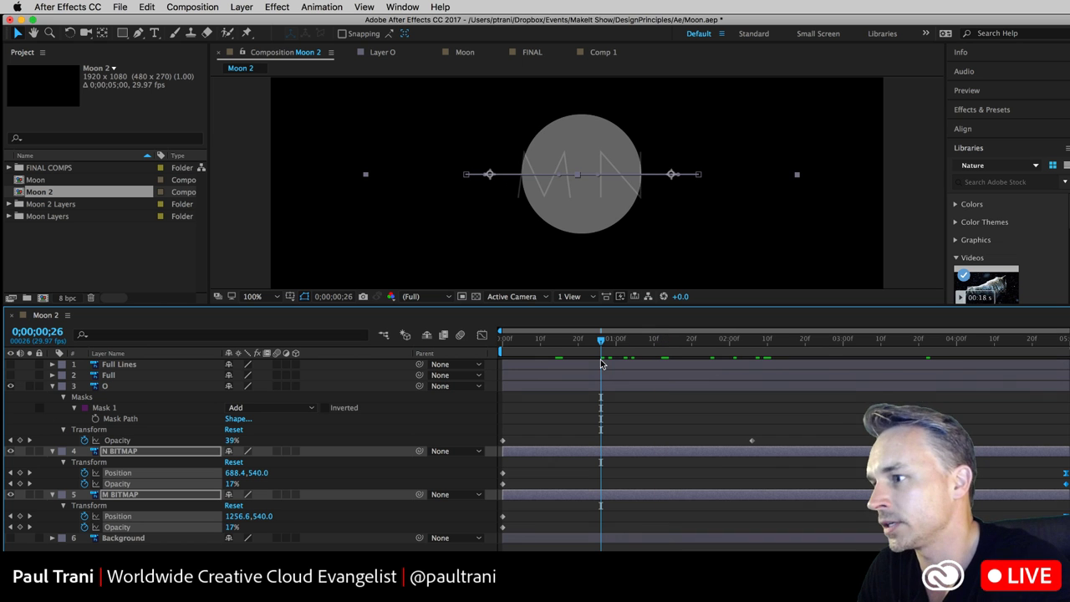
# - Move the starting Opacity keyframes of the N and M layers to about 2;03 and return to 0;00;00;00
pyautogui.click(502, 483)
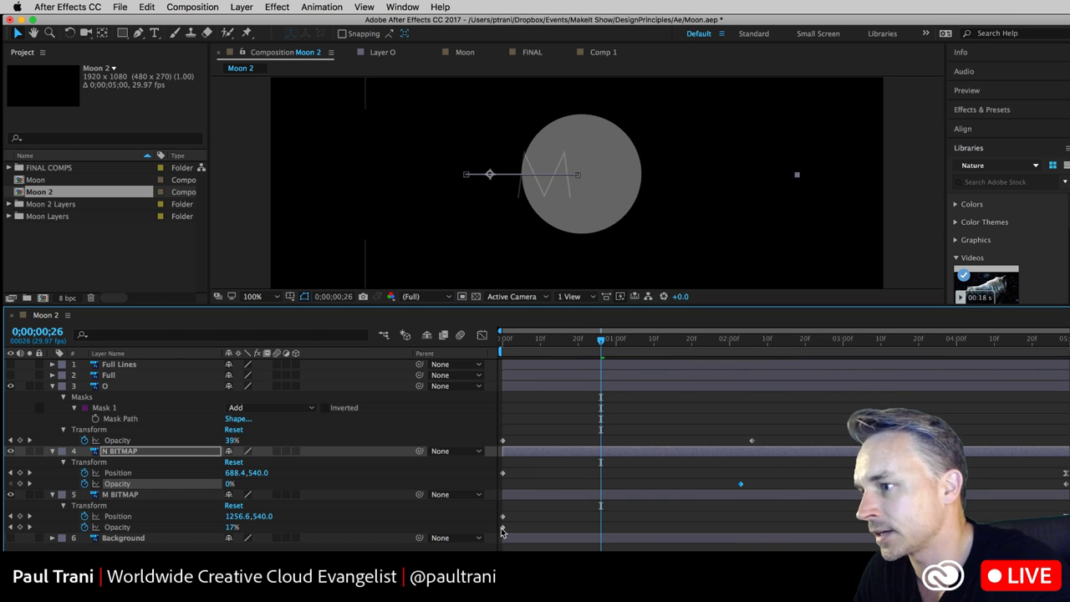
pyautogui.moveTo(502, 527); pyautogui.dragTo(638, 527)
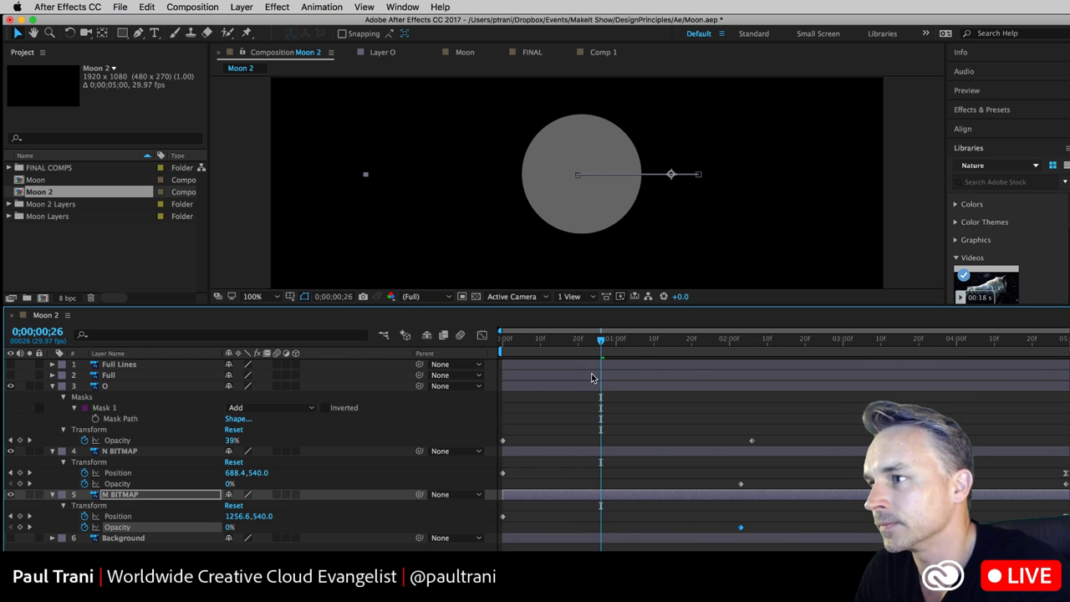
pyautogui.moveTo(577, 348); pyautogui.dragTo(502, 348)
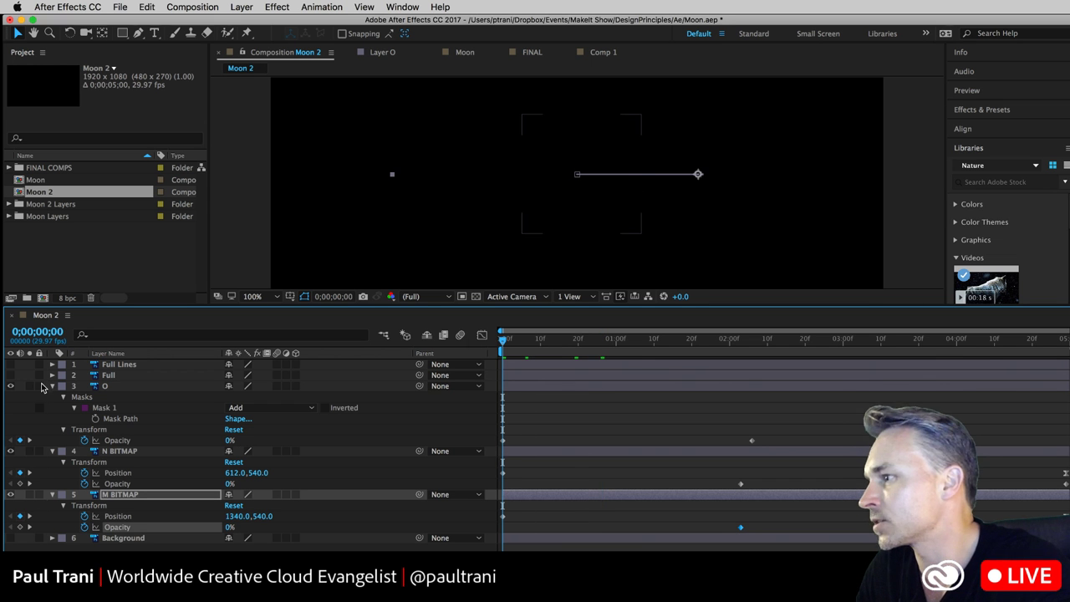
# - Reveal the properties of the O layer's Mask 1 and move O's ending Opacity keyframe to 0;00;01;16
pyautogui.click(104, 388)
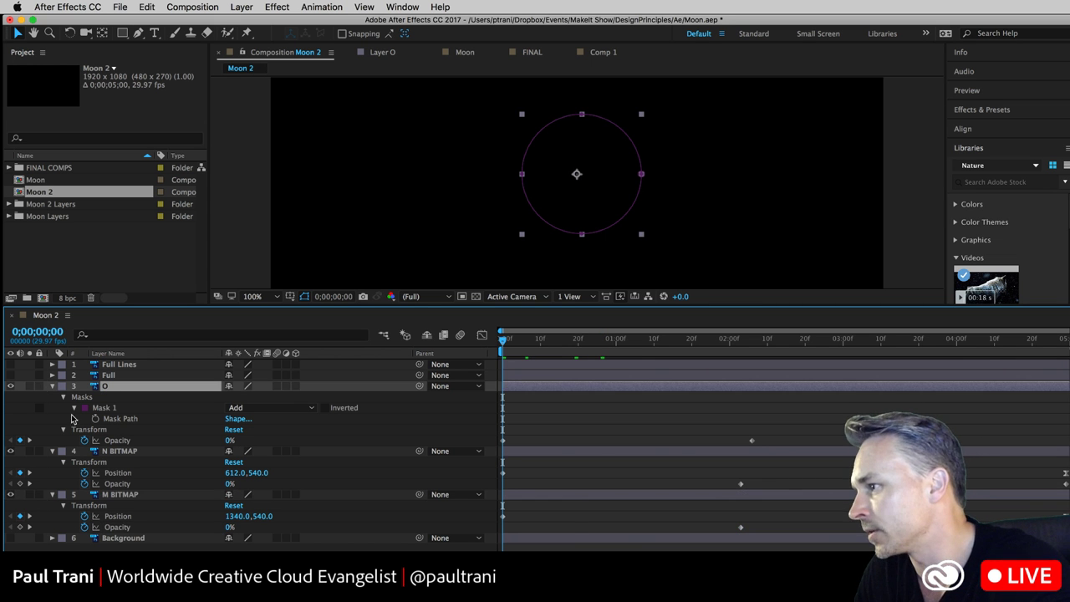
pyautogui.click(73, 408)
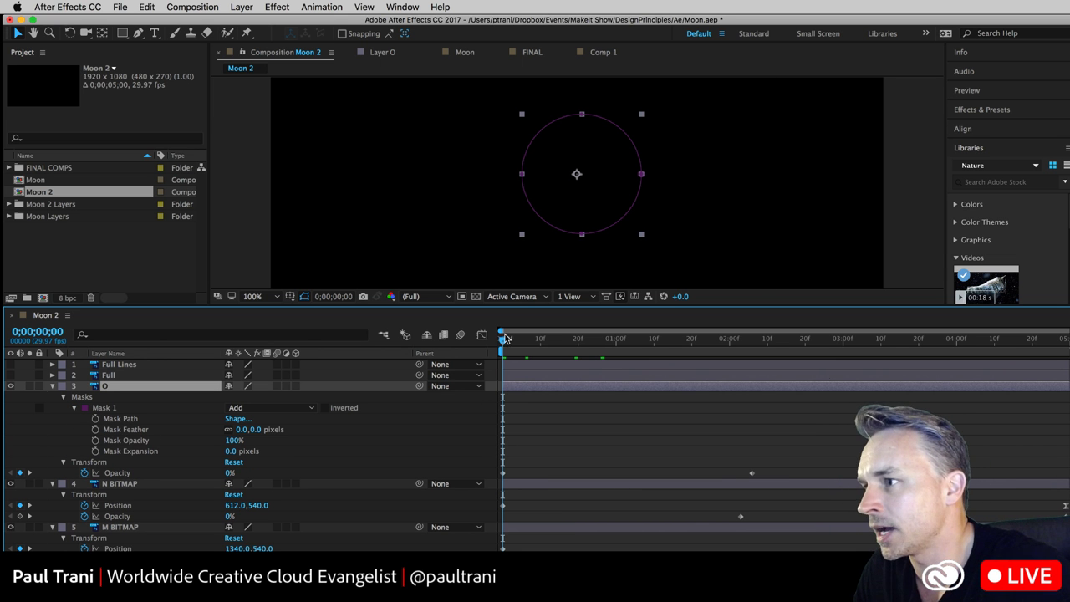
pyautogui.moveTo(504, 338); pyautogui.dragTo(676, 338)
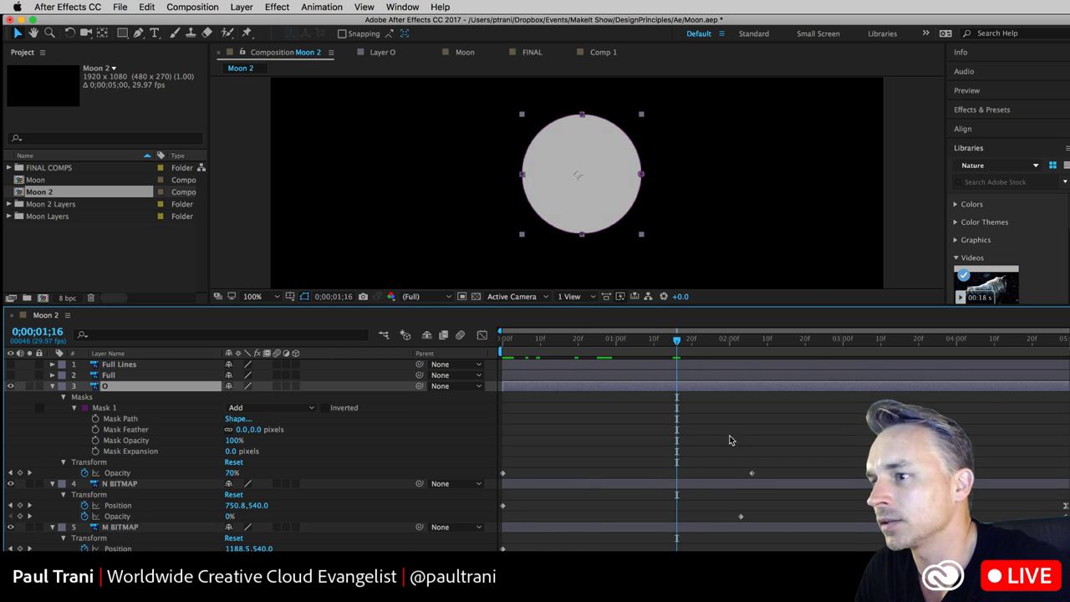
pyautogui.moveTo(752, 474); pyautogui.dragTo(676, 474)
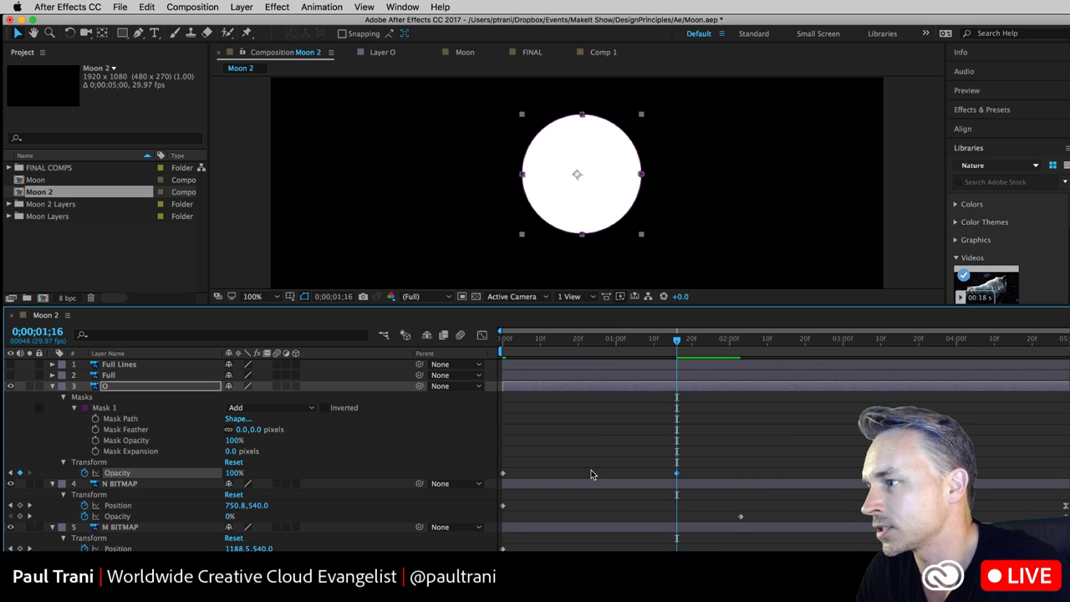
# - Set the O layer's Mask Feather to 185 pixels and start keyframing it at 0;00;01;16
pyautogui.click(95, 388)
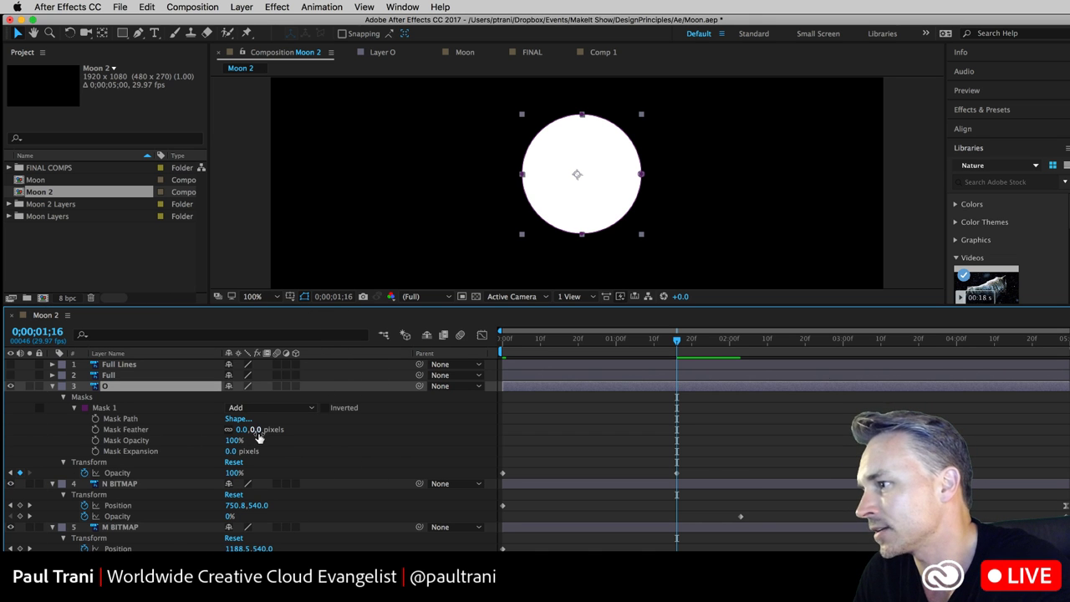
pyautogui.moveTo(253, 429); pyautogui.dragTo(280, 431)
pyautogui.moveTo(316, 431); pyautogui.dragTo(377, 431)
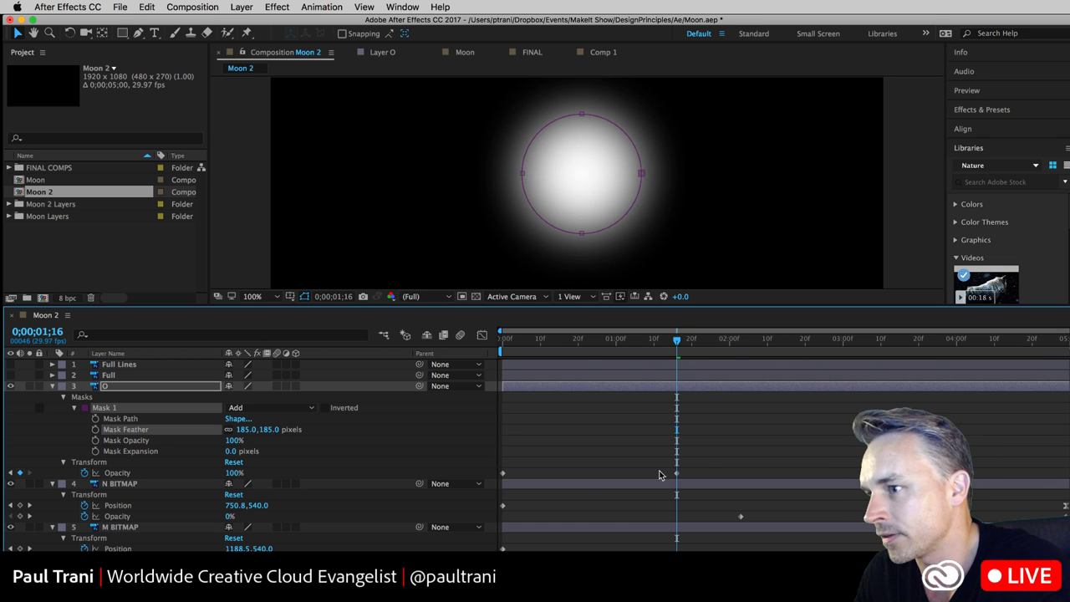
pyautogui.click(96, 429)
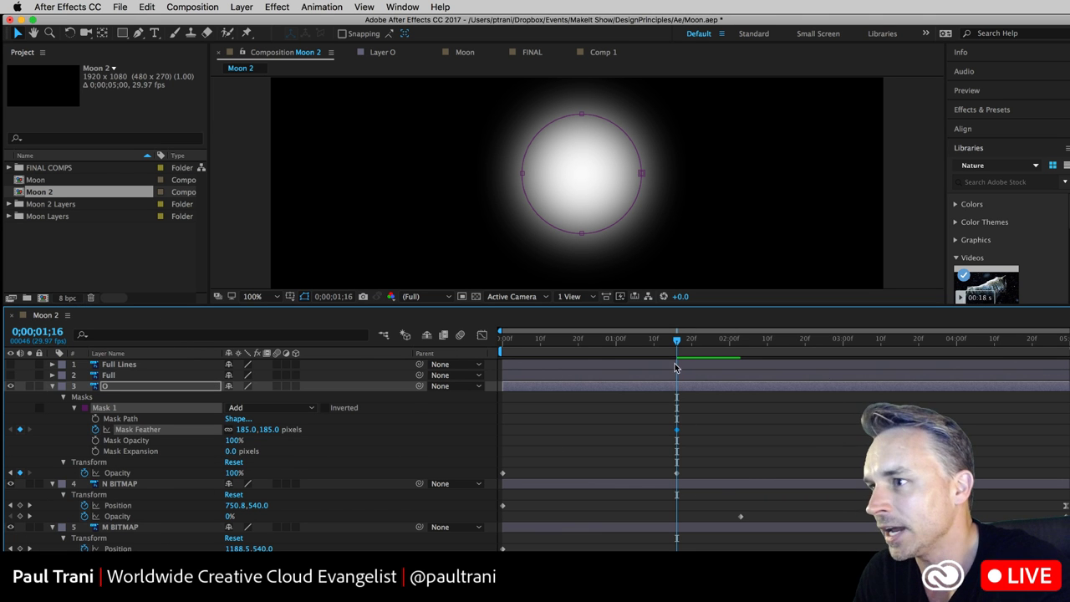
# - Add a Mask Feather keyframe of 0 pixels on the O layer, move it to the composition's end and preview the result
pyautogui.moveTo(677, 340); pyautogui.dragTo(780, 349)
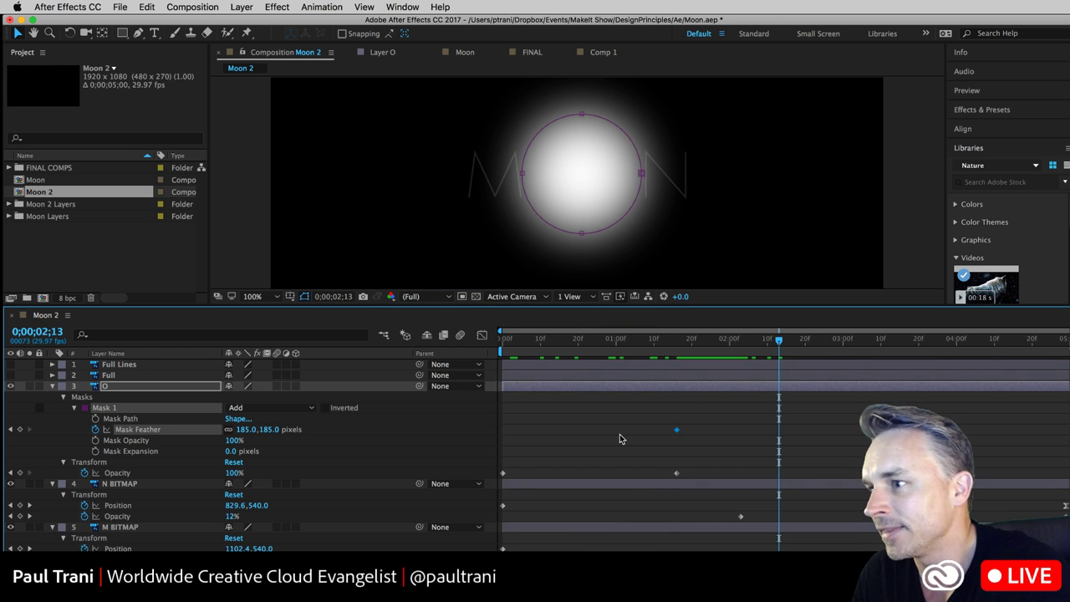
pyautogui.moveTo(266, 430); pyautogui.dragTo(136, 428)
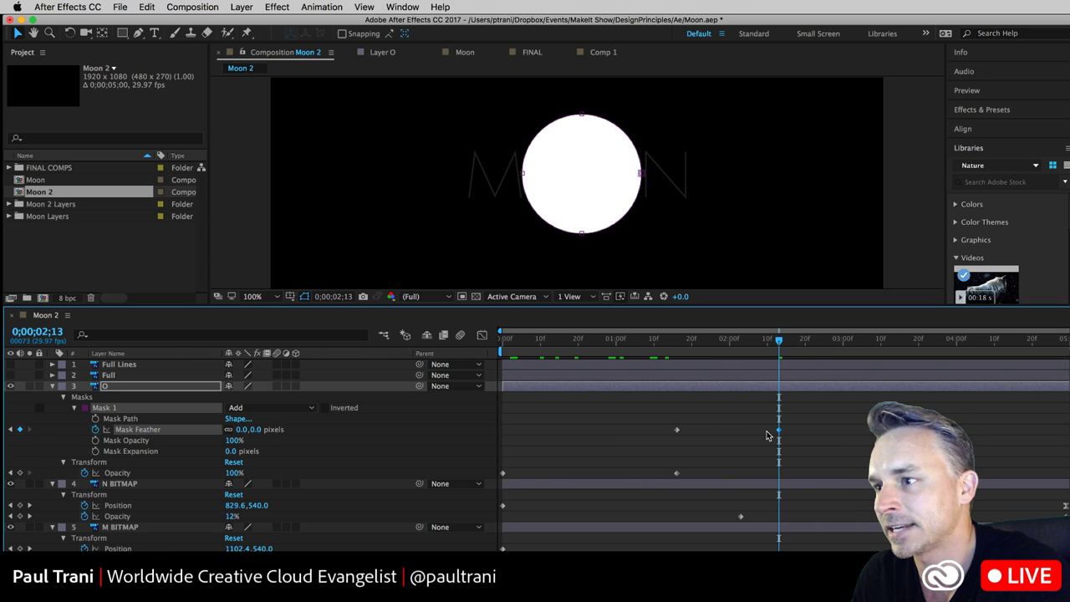
pyautogui.moveTo(779, 434); pyautogui.dragTo(1037, 431)
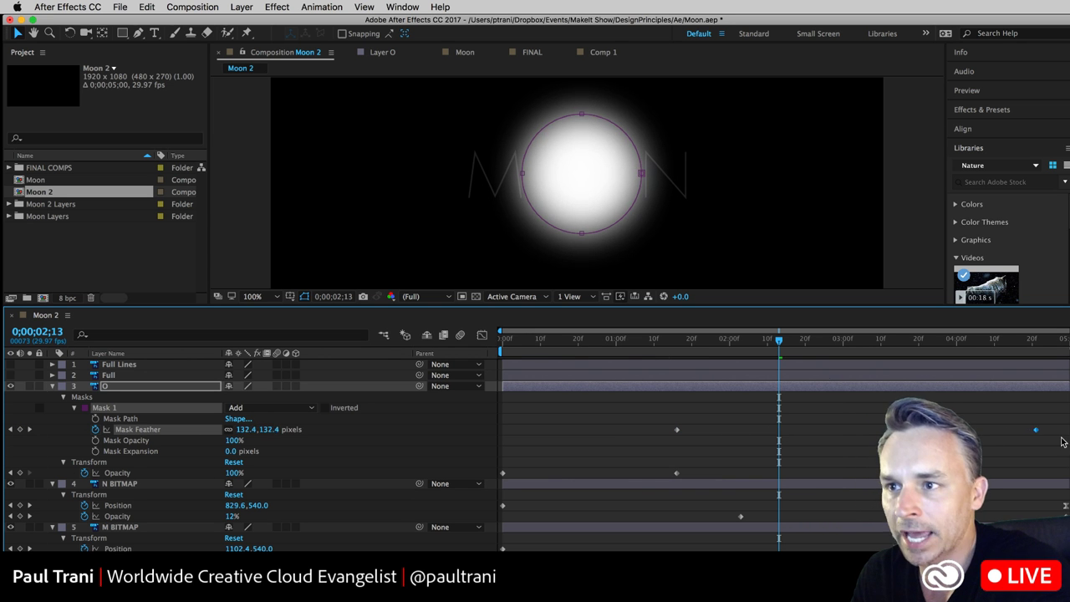
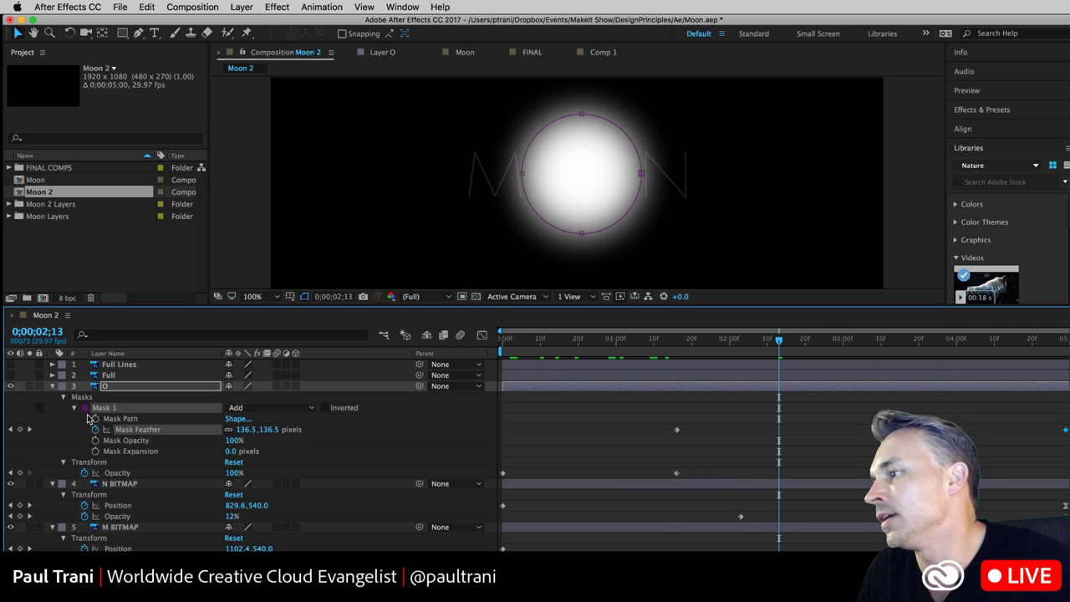
pyautogui.moveTo(770, 346); pyautogui.dragTo(1065, 359)
pyautogui.click(598, 432)
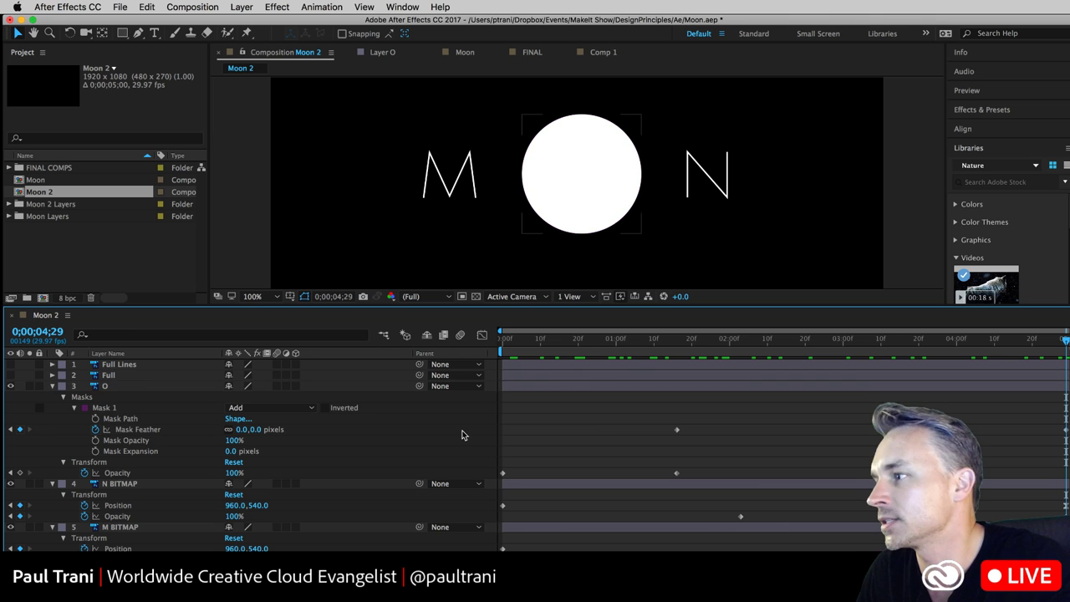
# - Duplicate the O layer and shift the copy sideways so it overlaps the N
pyautogui.click(99, 387)
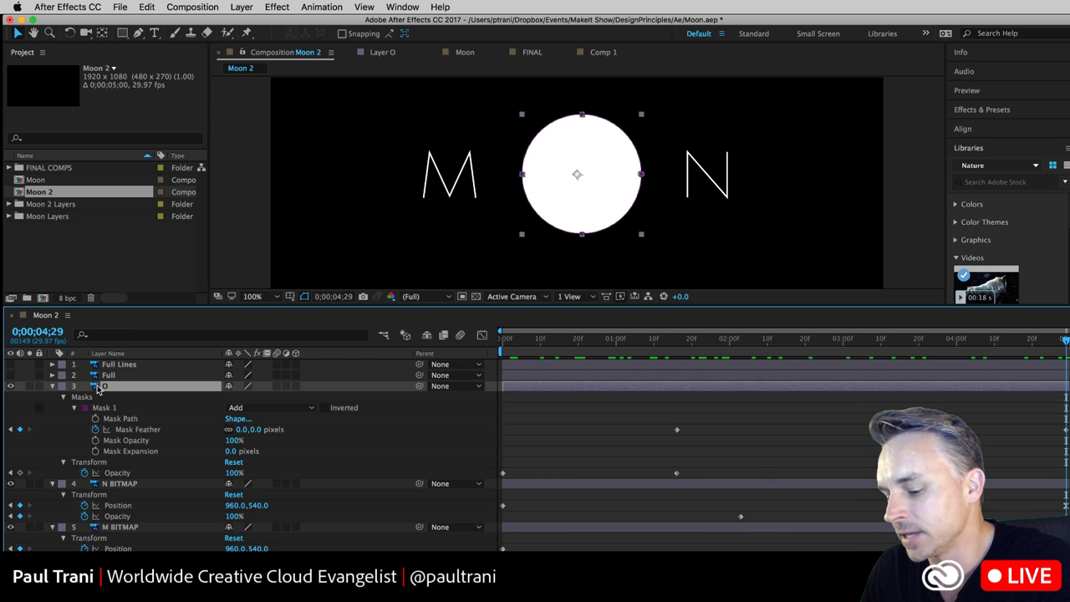
pyautogui.press('super+d')
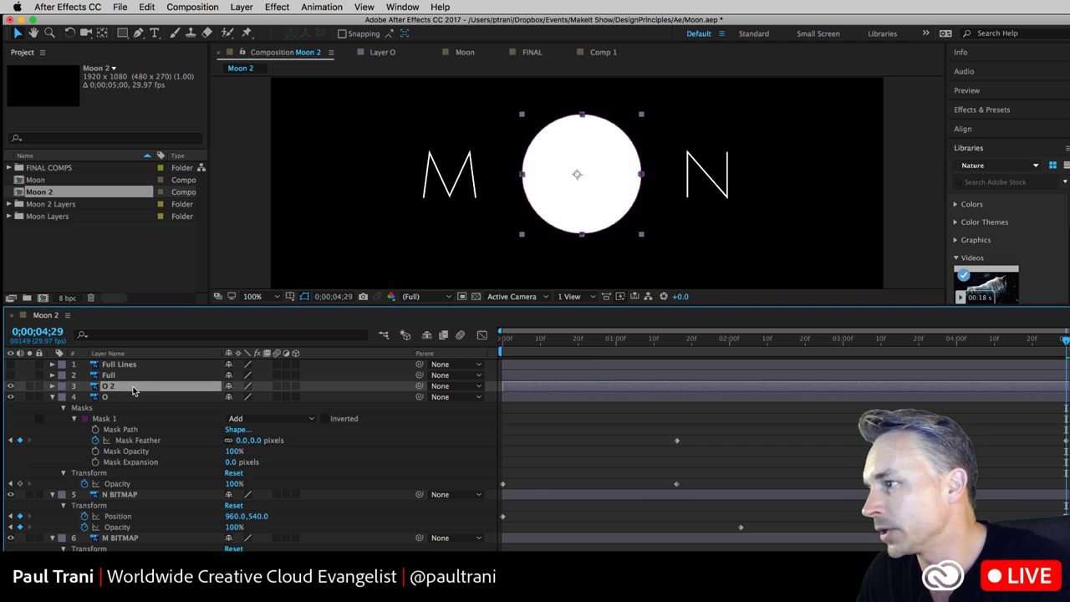
pyautogui.moveTo(561, 185); pyautogui.dragTo(635, 190)
# - Move the O 2 layer's ending Opacity keyframe to 0;00;04;29 and set its value to 39%
pyautogui.press('t')
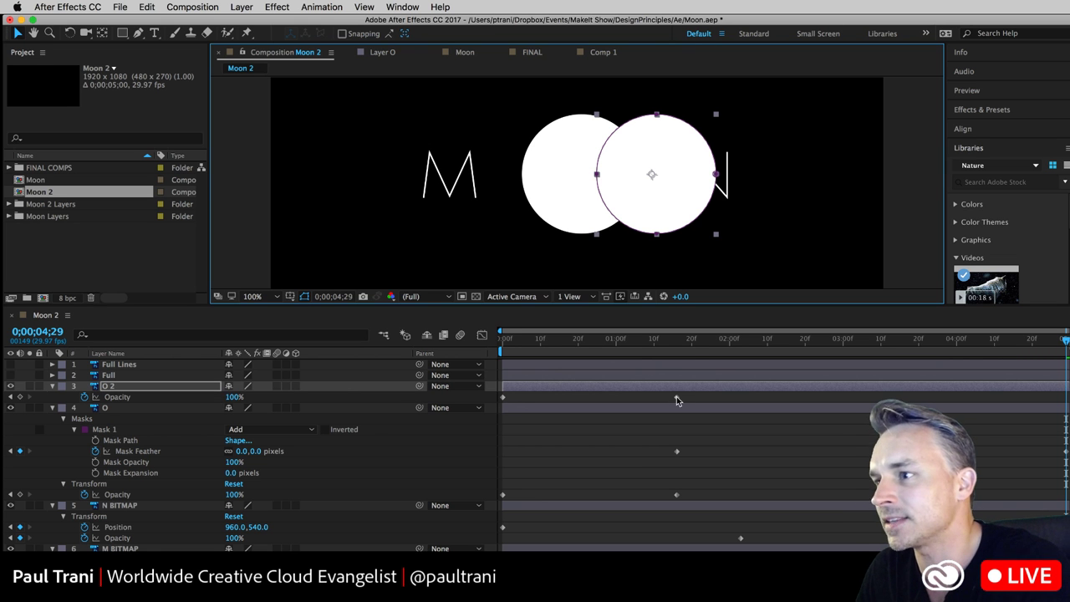
pyautogui.moveTo(677, 397); pyautogui.dragTo(801, 397)
pyautogui.moveTo(1027, 417); pyautogui.dragTo(1054, 420)
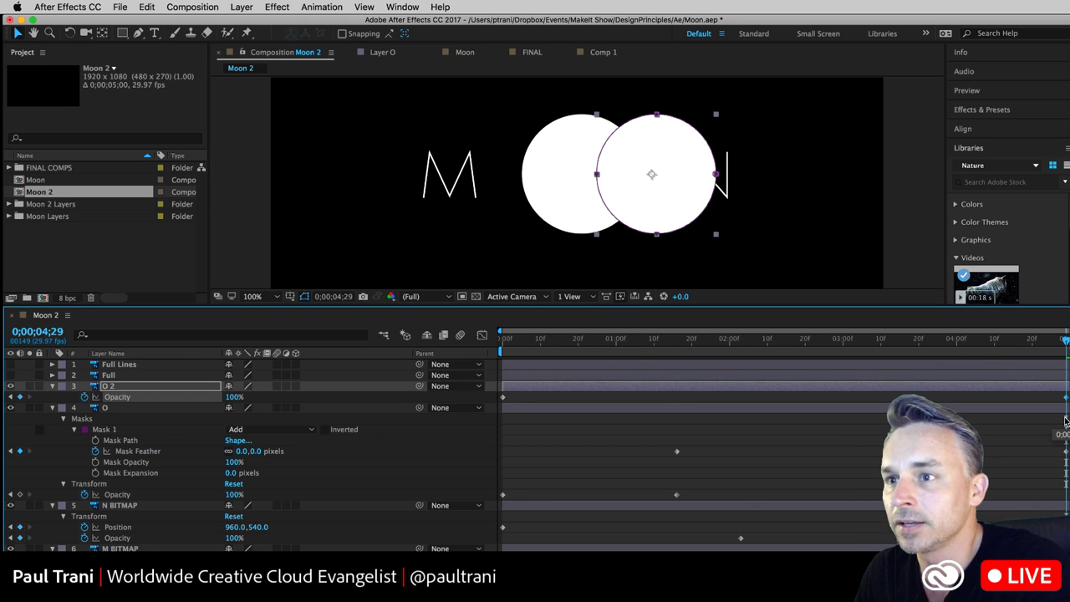
pyautogui.moveTo(233, 397); pyautogui.dragTo(193, 396)
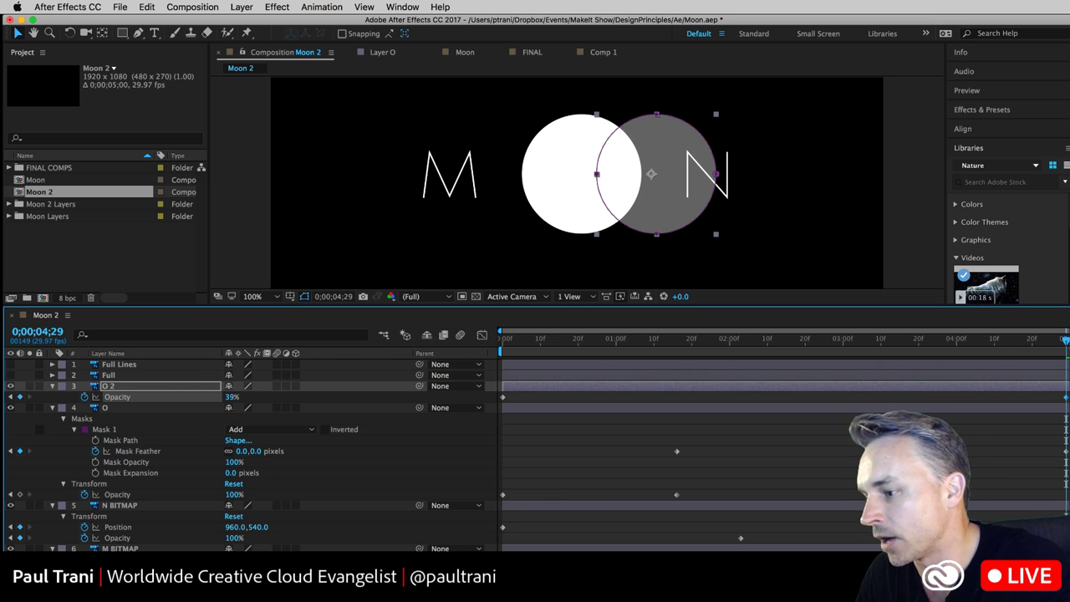
# - Switch to Illustrator, delete the outlined MOON lettering, examine the overlapping-circles artwork and return to After Effects
pyautogui.press('super+Tab')
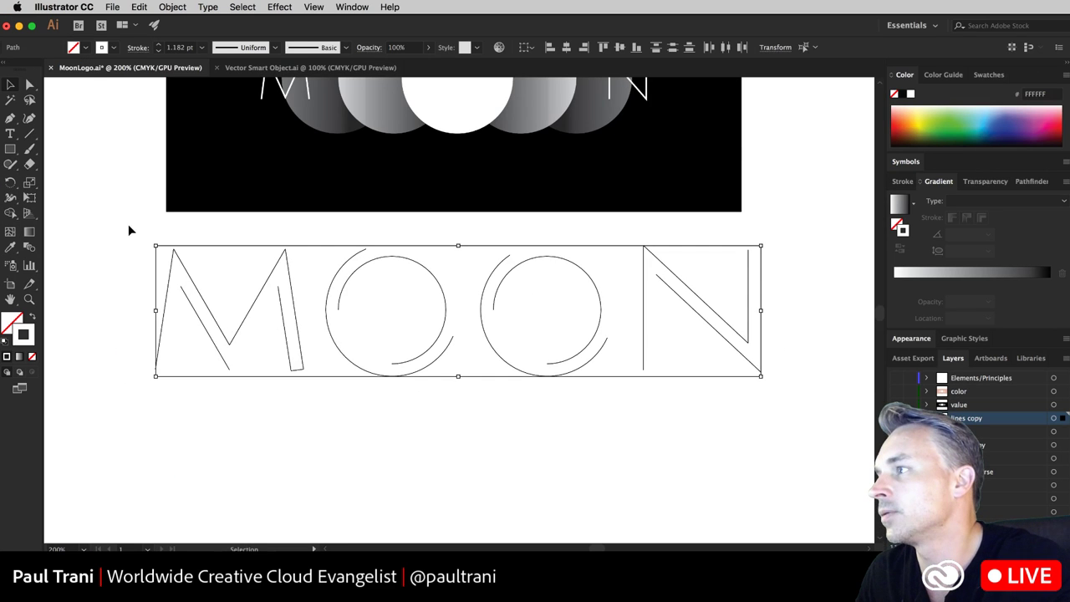
pyautogui.press('Delete')
pyautogui.moveTo(115, 152); pyautogui.dragTo(136, 351)
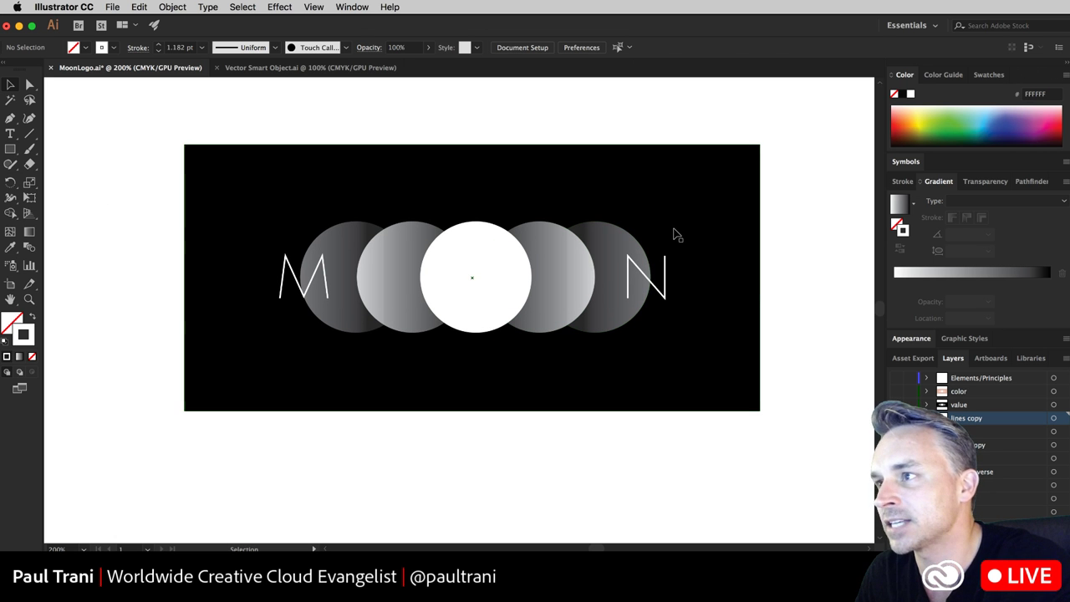
pyautogui.press('super+Tab')
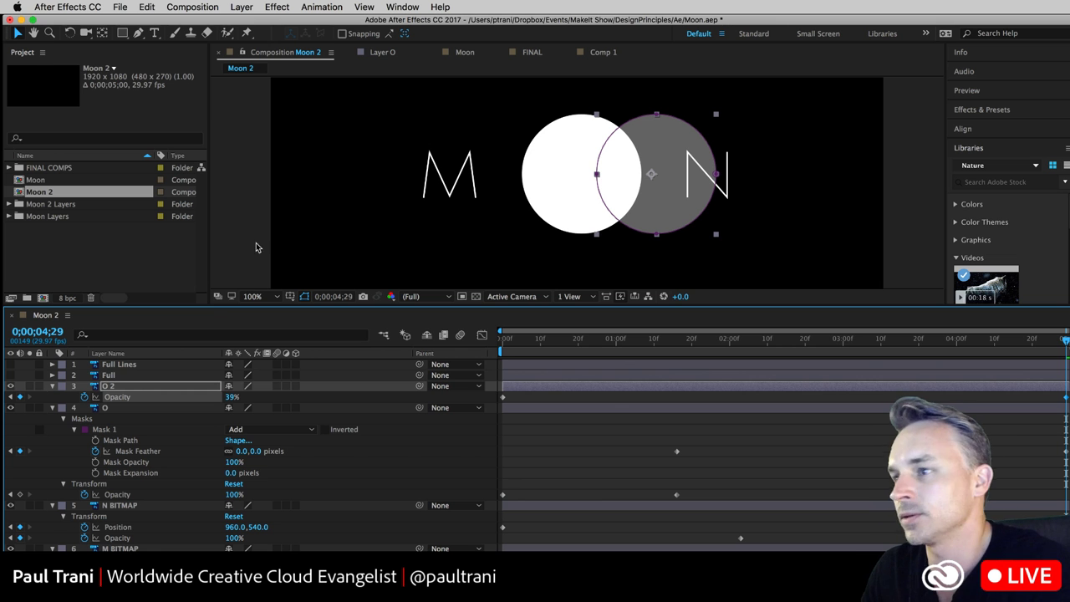
# - Draw a rectangular mask on the O 2 layer from inside the white circle to beyond the N
pyautogui.click(97, 388)
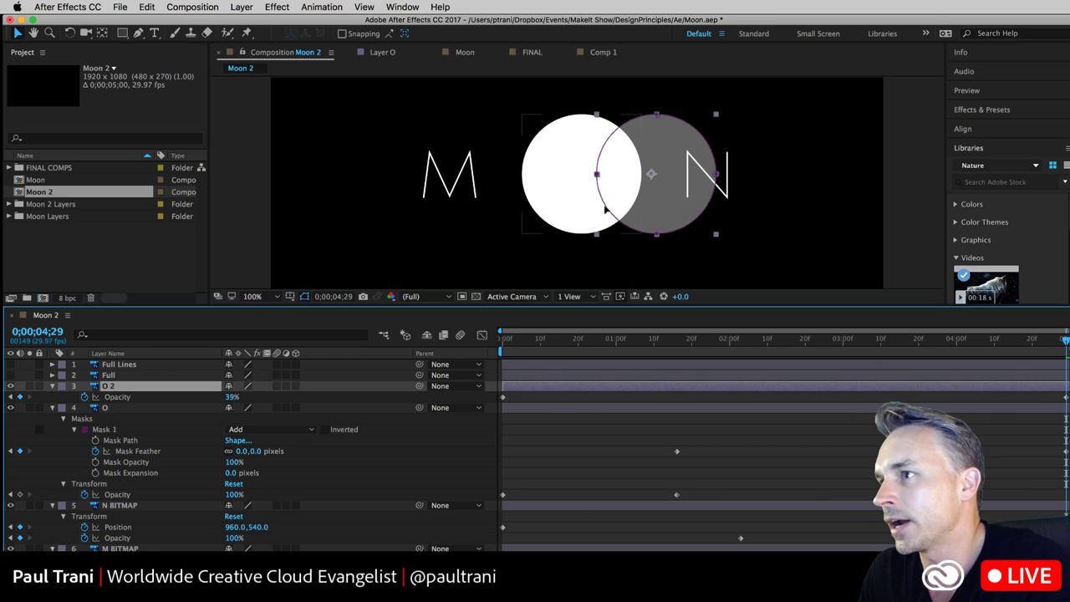
pyautogui.click(121, 33)
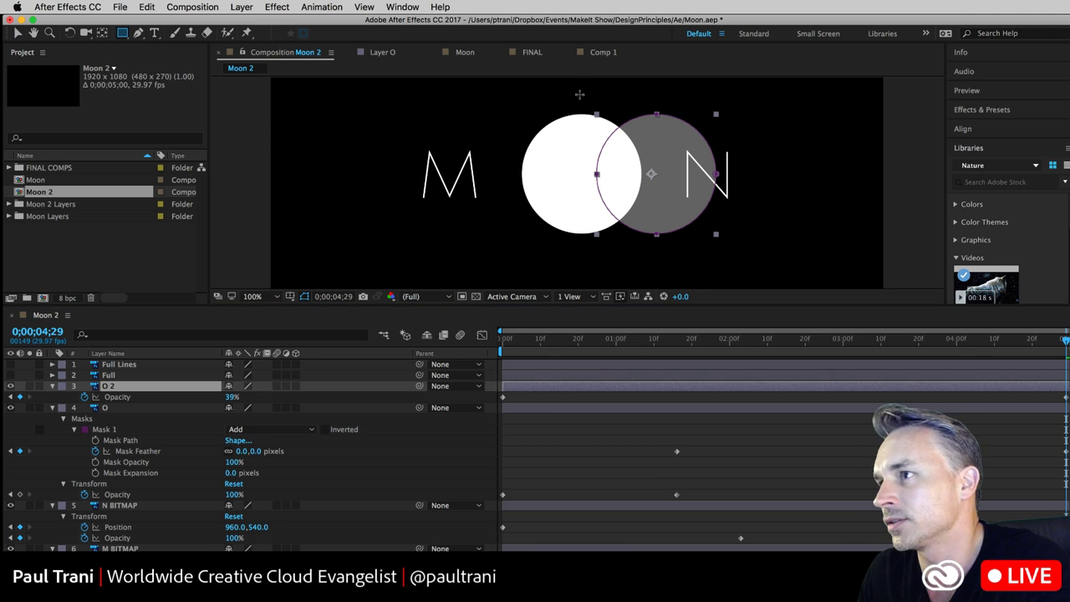
pyautogui.moveTo(603, 82); pyautogui.dragTo(802, 279)
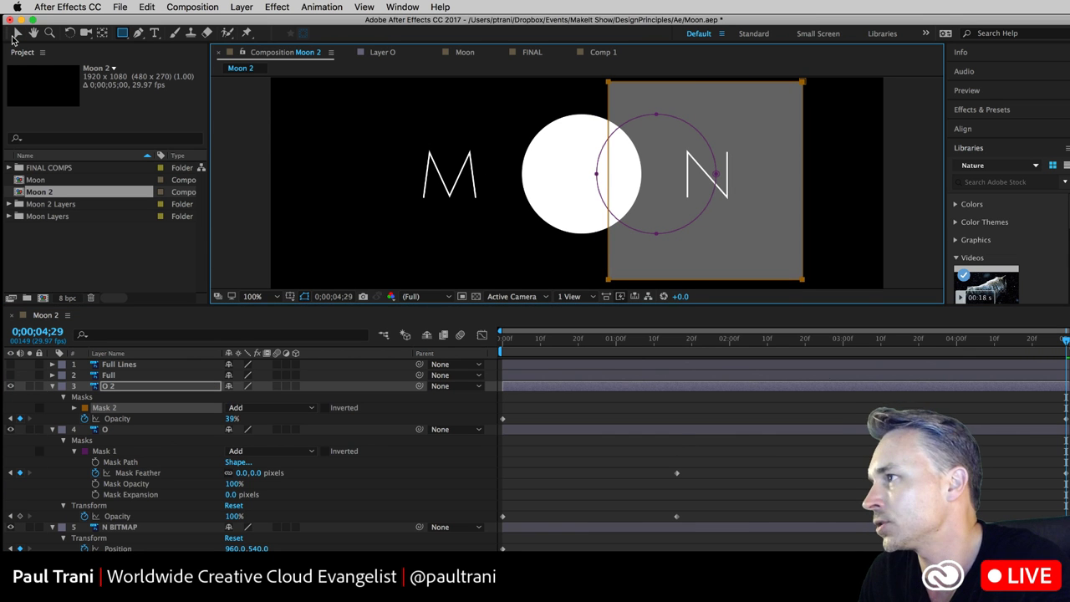
pyautogui.click(15, 34)
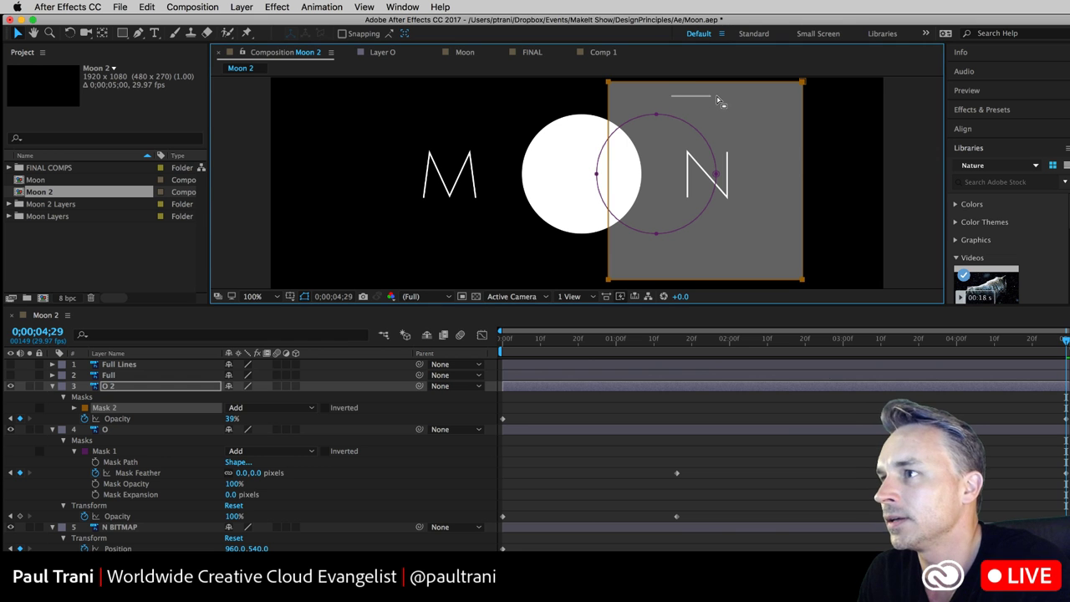
# - Open the O 2 layer in its own layer view at 100% magnification
pyautogui.click(702, 102)
pyautogui.moveTo(693, 90); pyautogui.dragTo(708, 73)
pyautogui.doubleClick(688, 93)
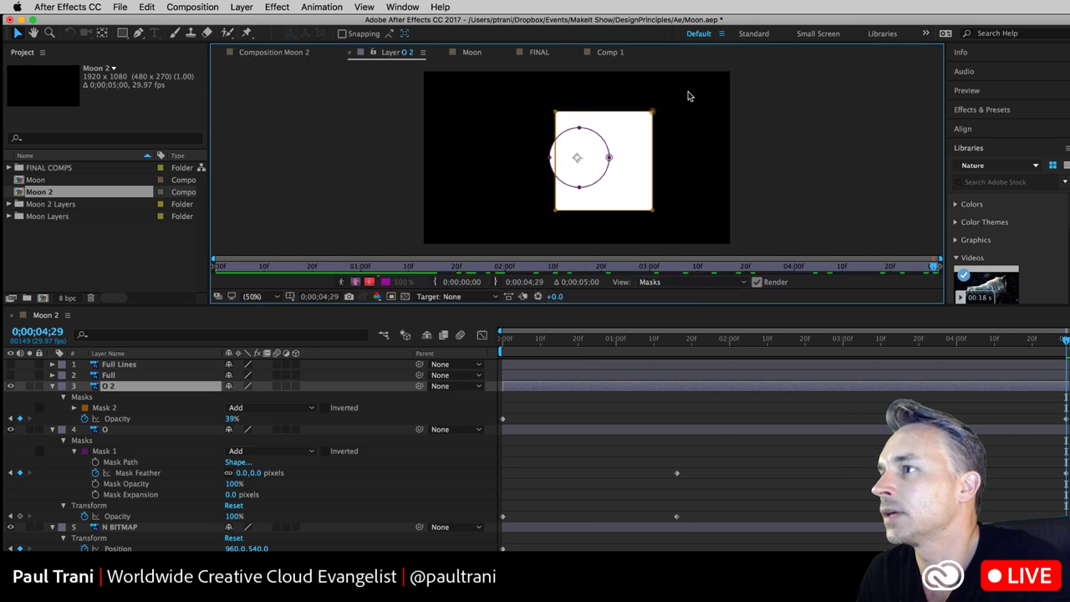
pyautogui.press('.')
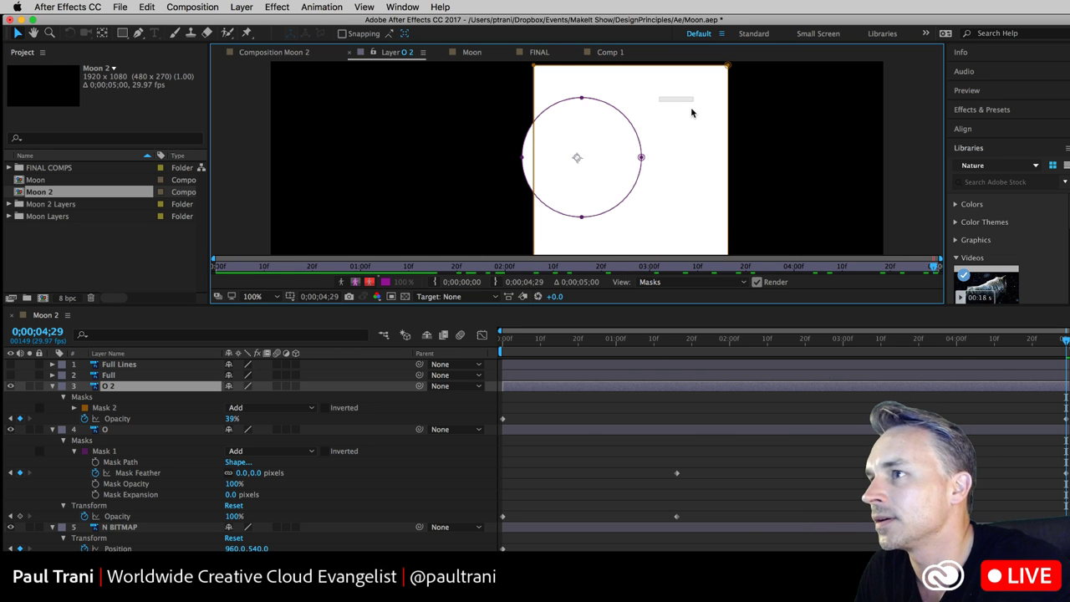
# - Reveal the masks of the O 2 layer and set Mask 2's feather to 128 pixels
pyautogui.click(96, 407)
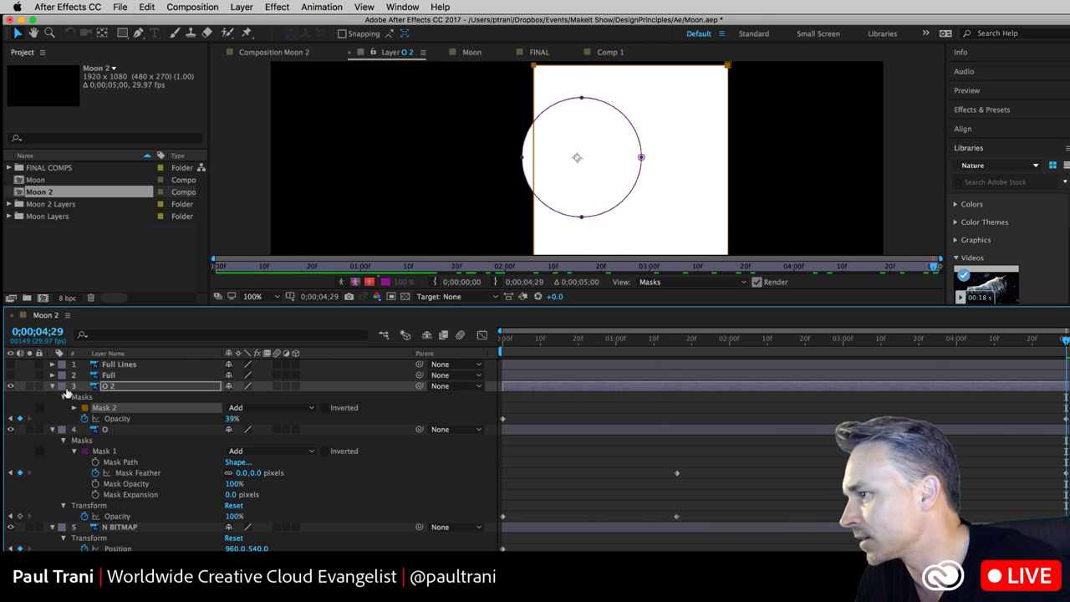
pyautogui.hotkey('ctrl', 'v')
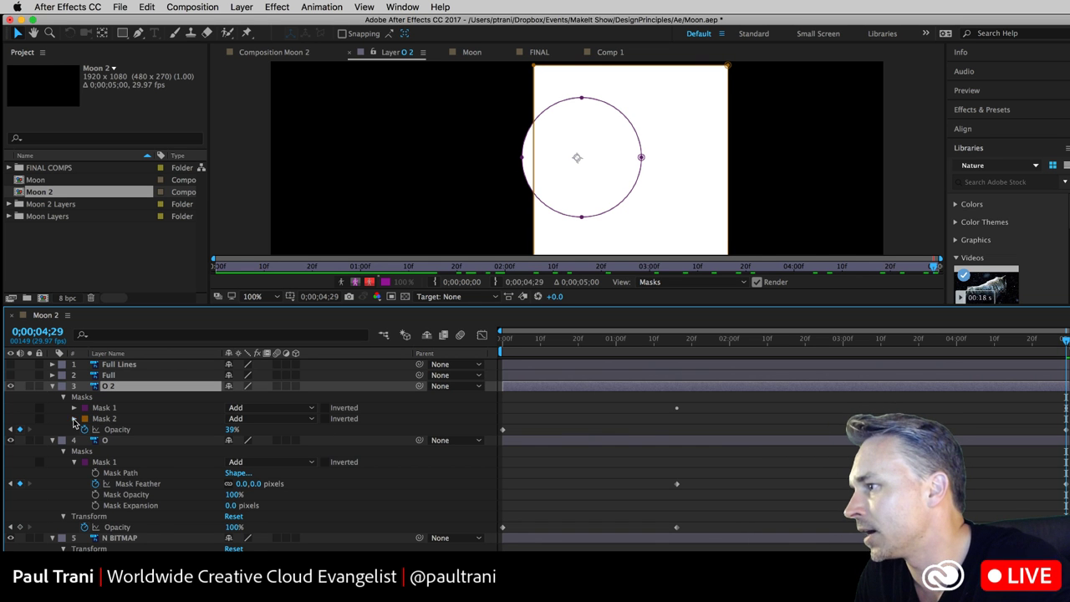
pyautogui.click(73, 419)
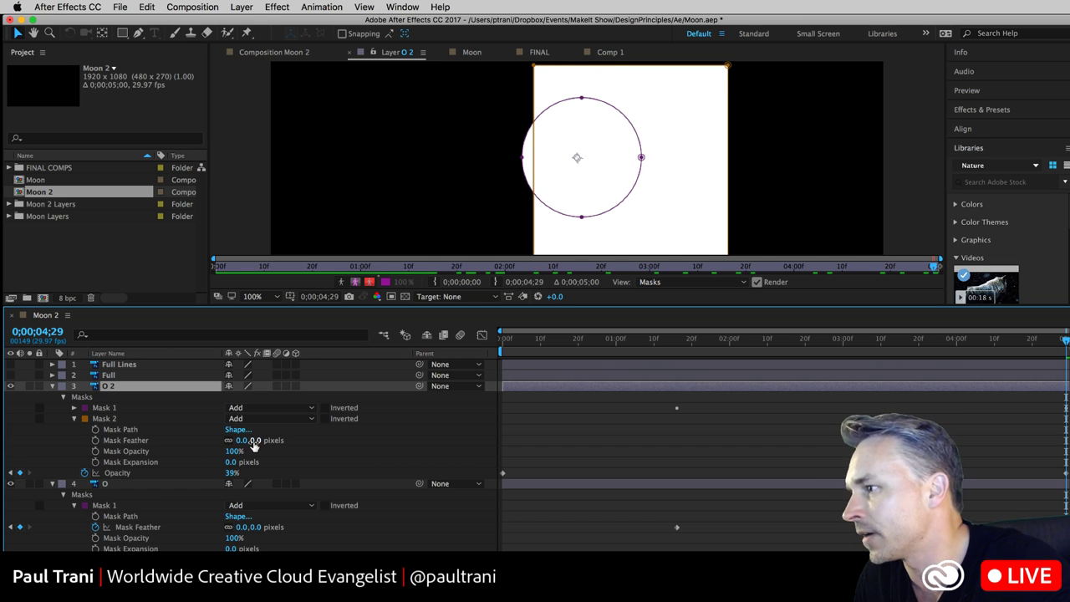
pyautogui.moveTo(253, 445); pyautogui.dragTo(281, 444)
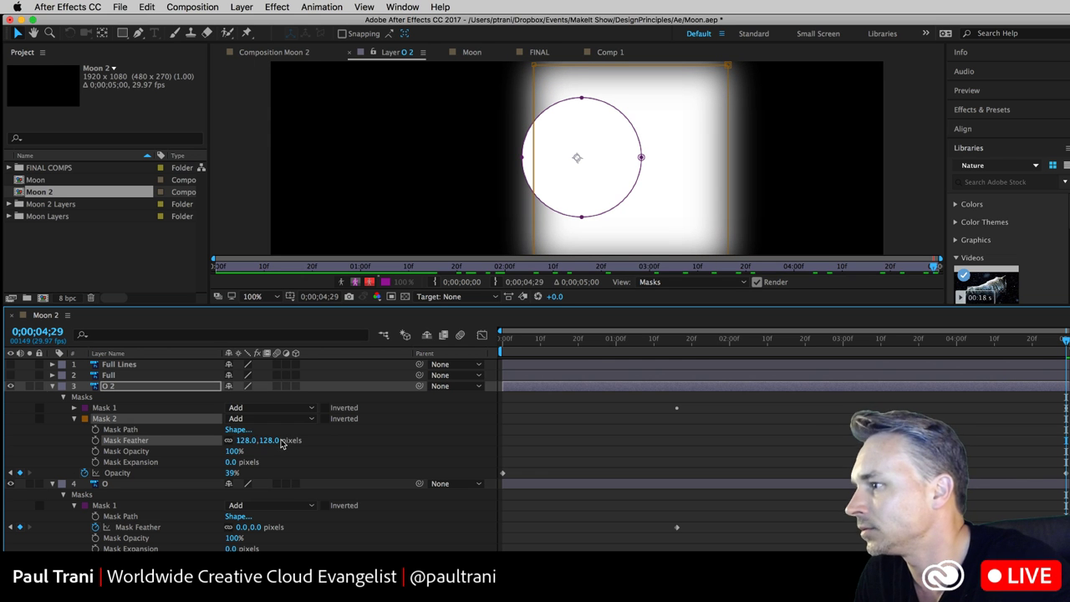
# - Set Mask 2 of the O 2 layer to Subtract and shift its side edges to span from left of the circle to its middle
pyautogui.click(238, 418)
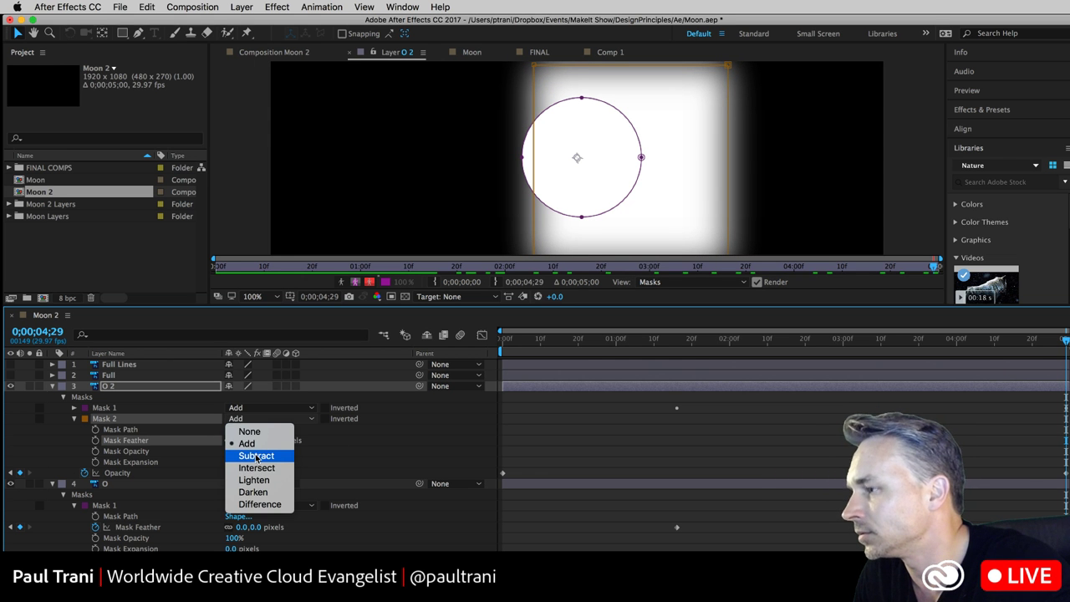
pyautogui.click(256, 455)
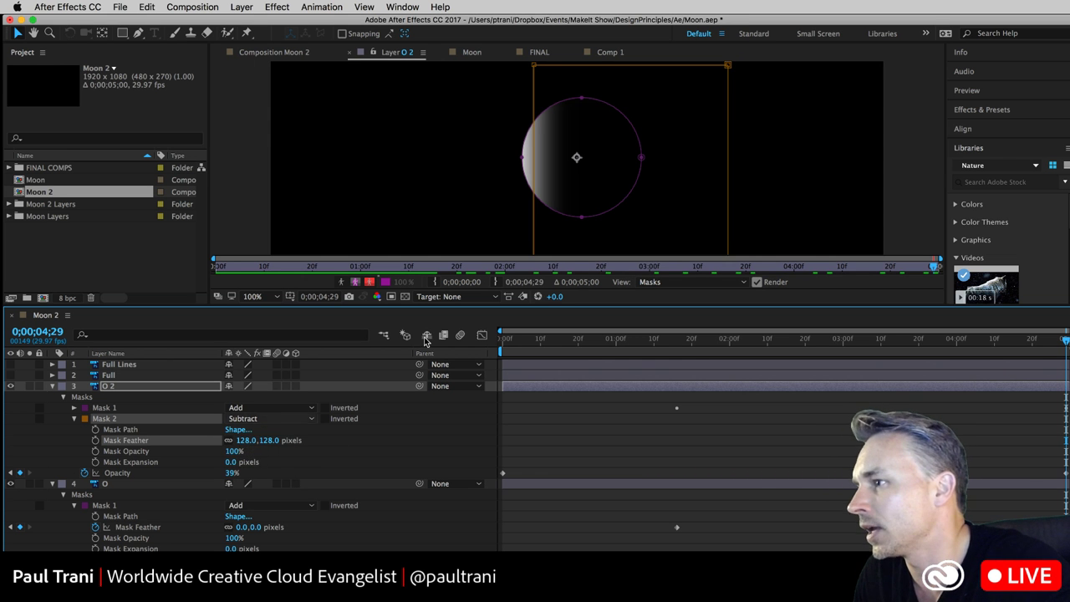
pyautogui.click(663, 215)
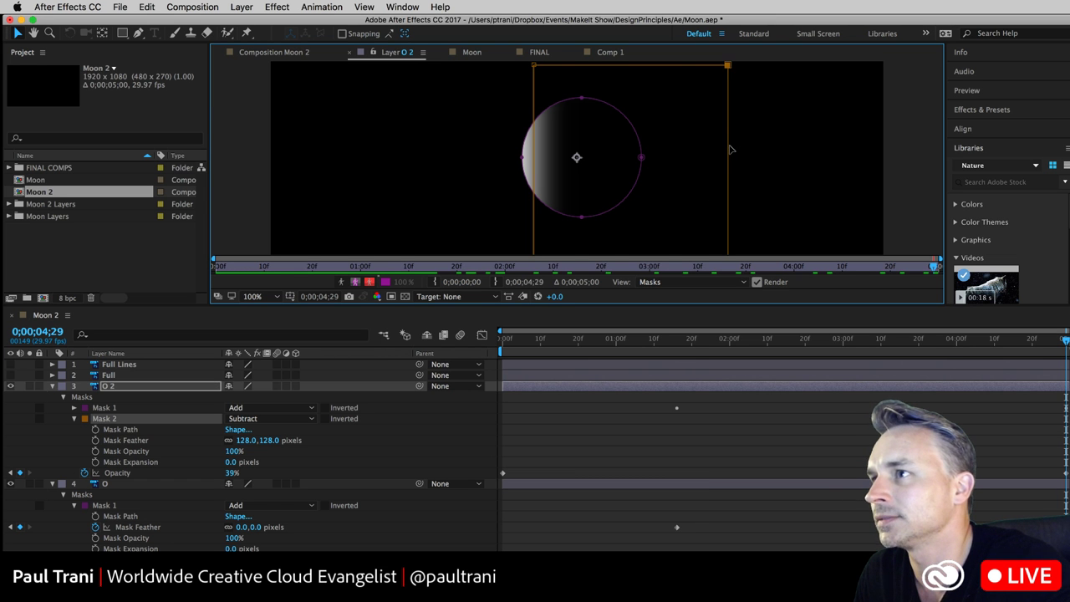
pyautogui.moveTo(730, 149); pyautogui.dragTo(592, 152)
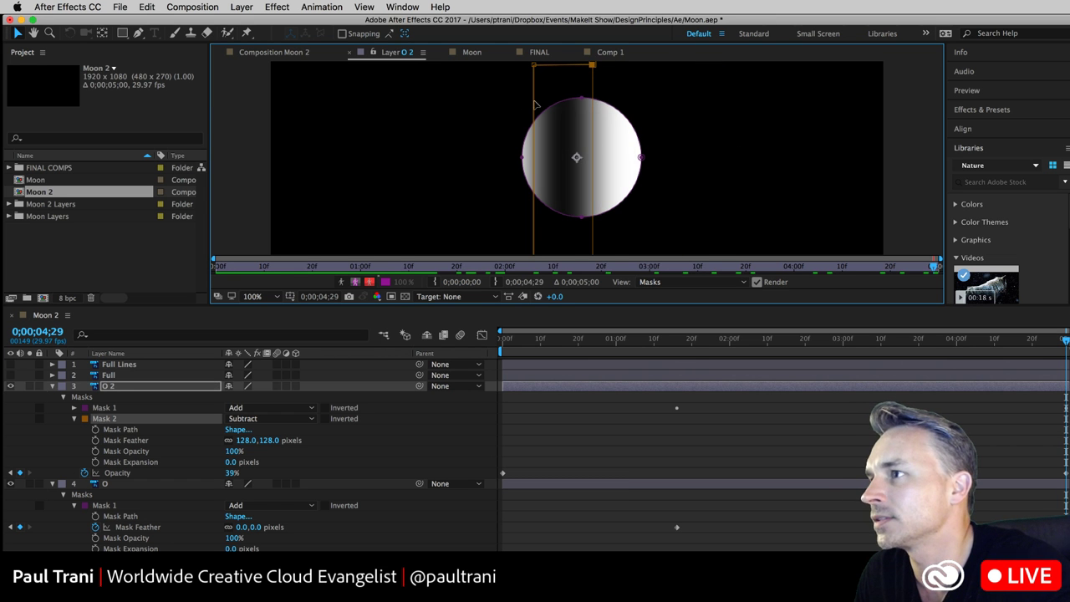
pyautogui.moveTo(534, 105); pyautogui.dragTo(432, 107)
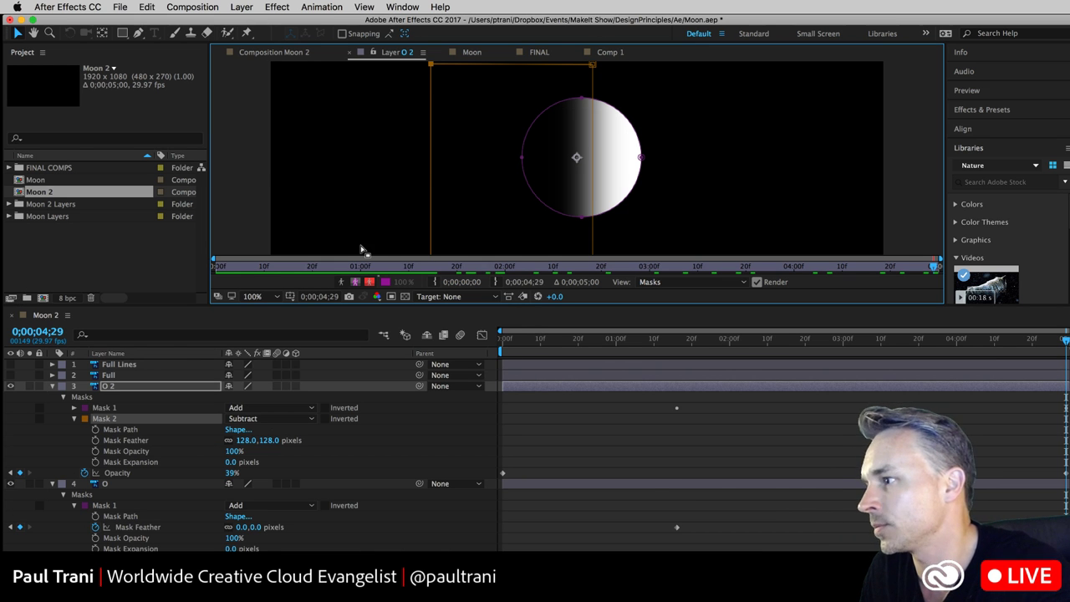
# - Set Mask 2's feather to 282 pixels and return to the Moon 2 composition
pyautogui.moveTo(267, 442); pyautogui.dragTo(359, 435)
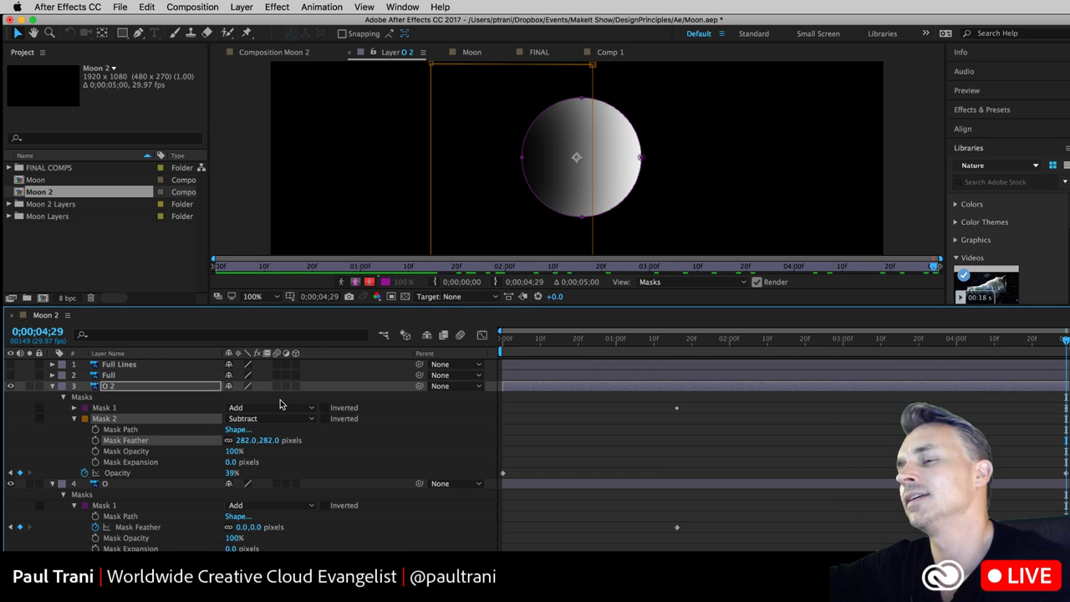
pyautogui.click(536, 433)
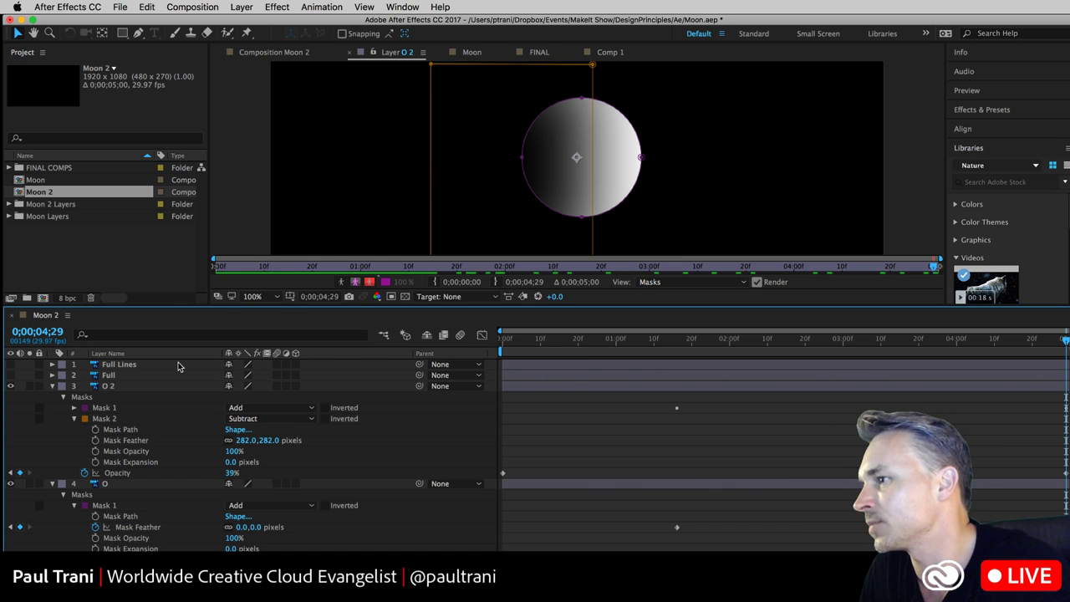
pyautogui.click(266, 54)
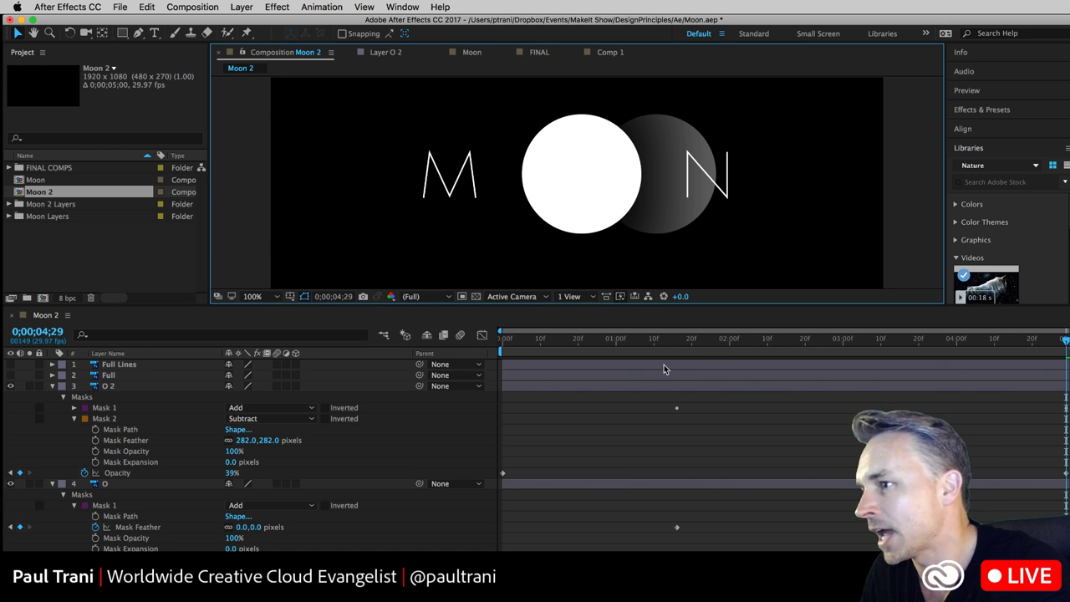
# - Preview the Moon 2 animation and scrub back to 0;00;02;16
pyautogui.moveTo(717, 343); pyautogui.dragTo(684, 342)
pyautogui.press('space')
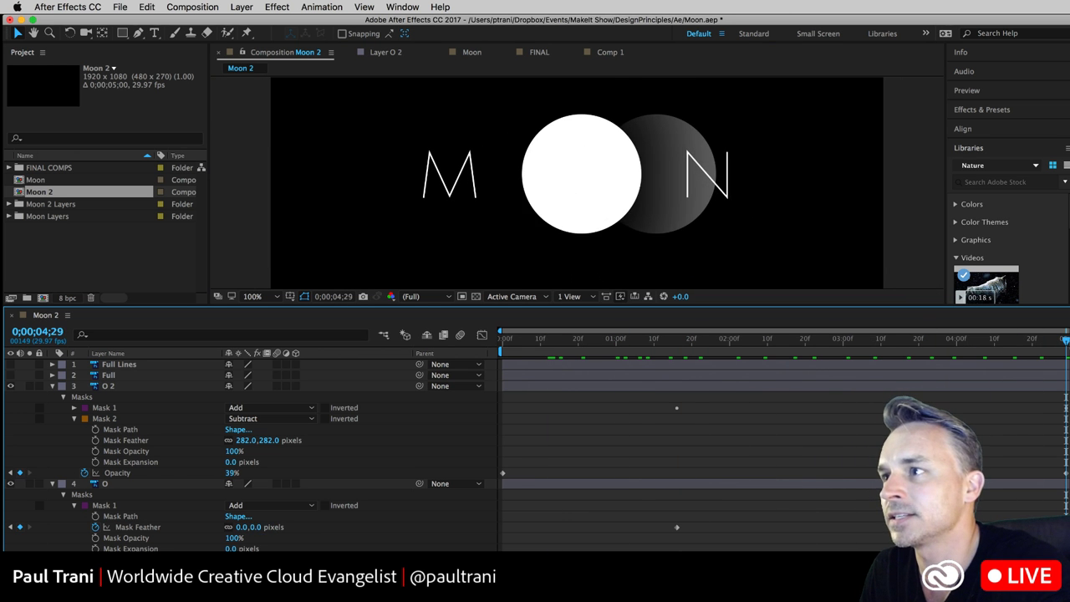
pyautogui.moveTo(1044, 340); pyautogui.dragTo(790, 341)
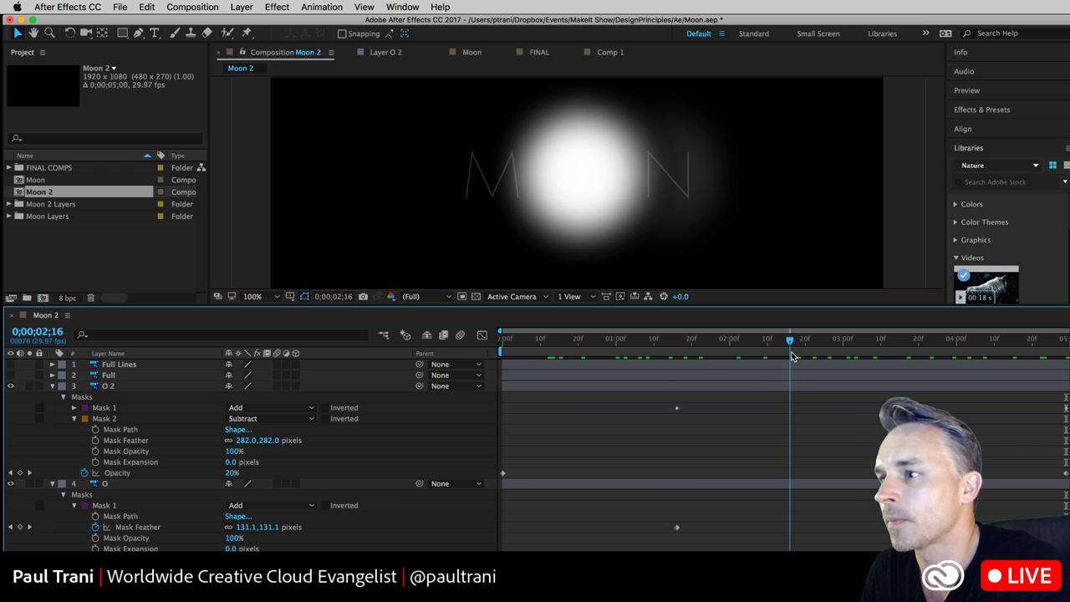
# - Show only the O 2 layer's keyframed properties and move Mask 1's last feather keyframe to 0;00;04;05
pyautogui.click(518, 421)
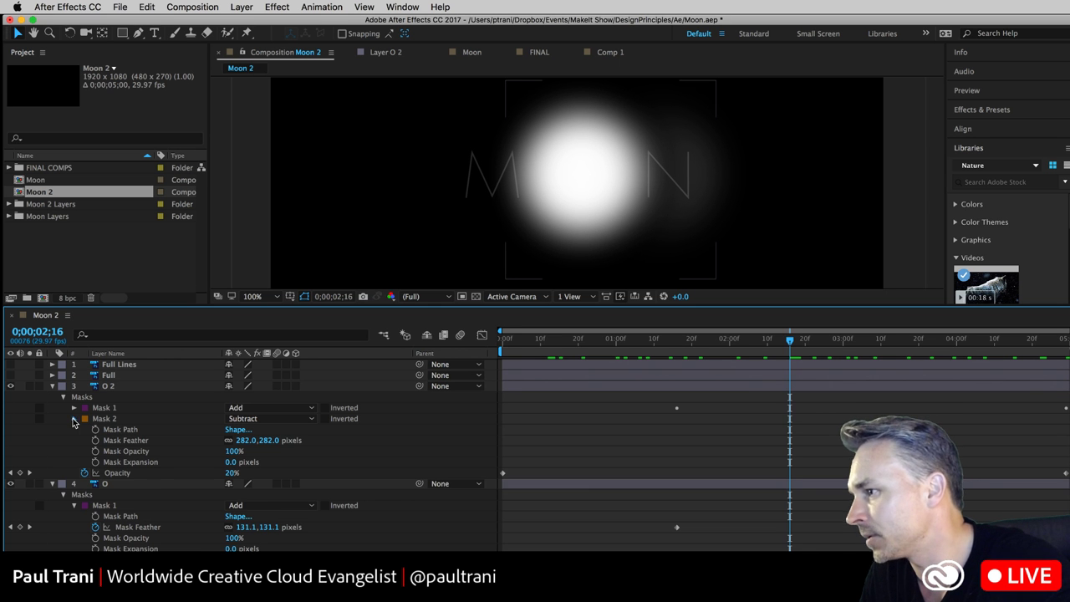
pyautogui.click(73, 419)
pyautogui.click(94, 398)
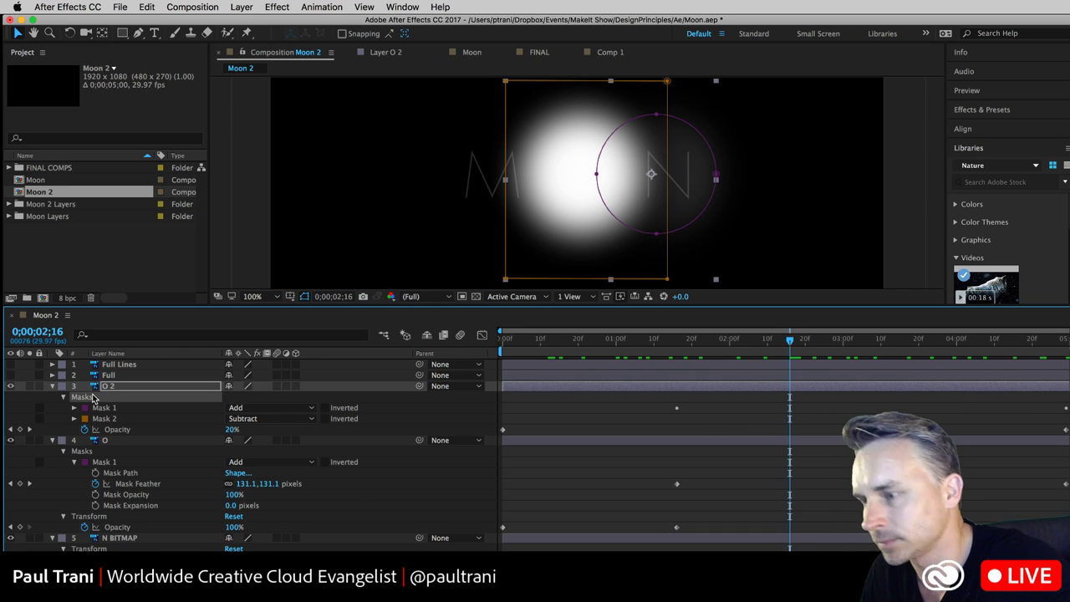
pyautogui.press('u')
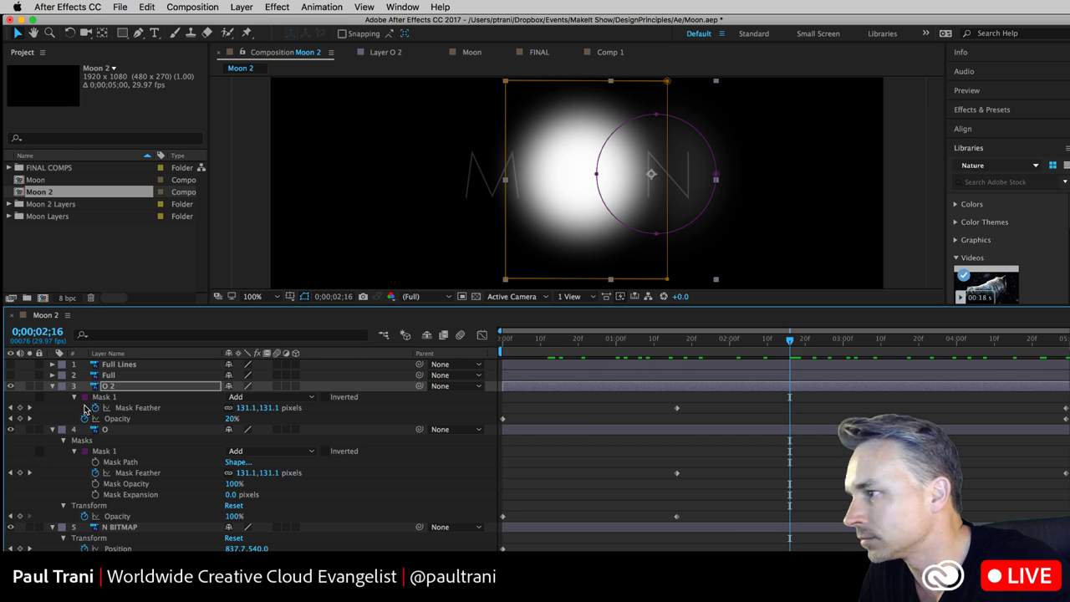
pyautogui.press('space')
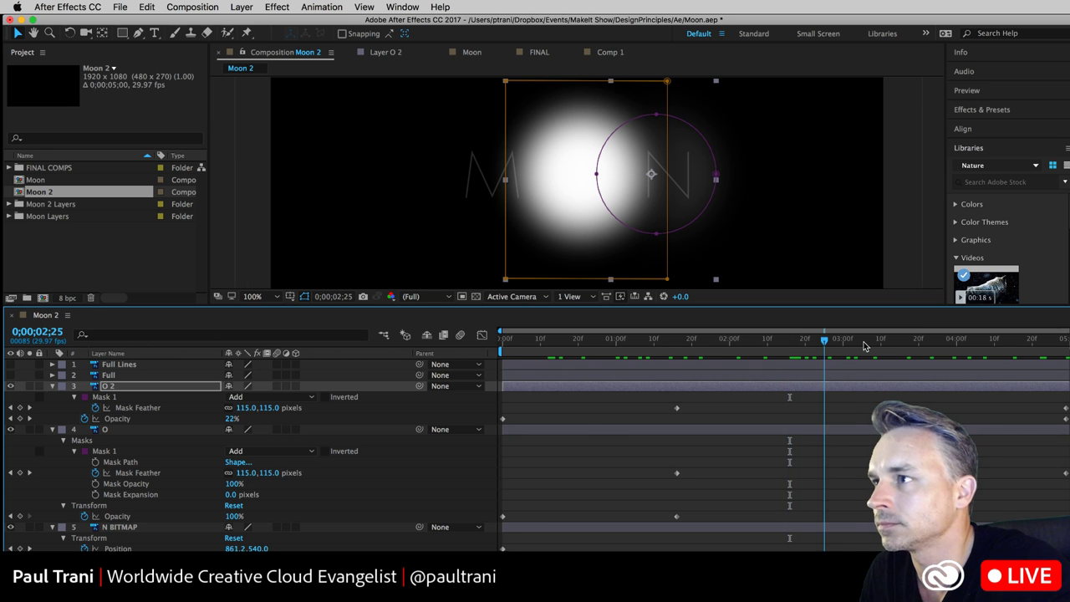
pyautogui.click(974, 343)
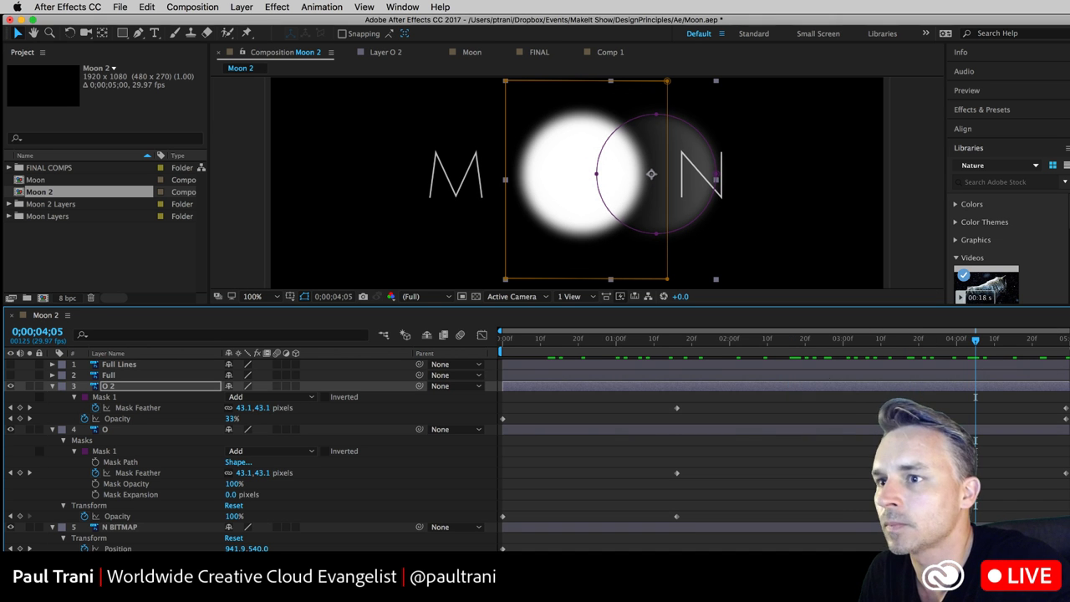
pyautogui.click(1058, 415)
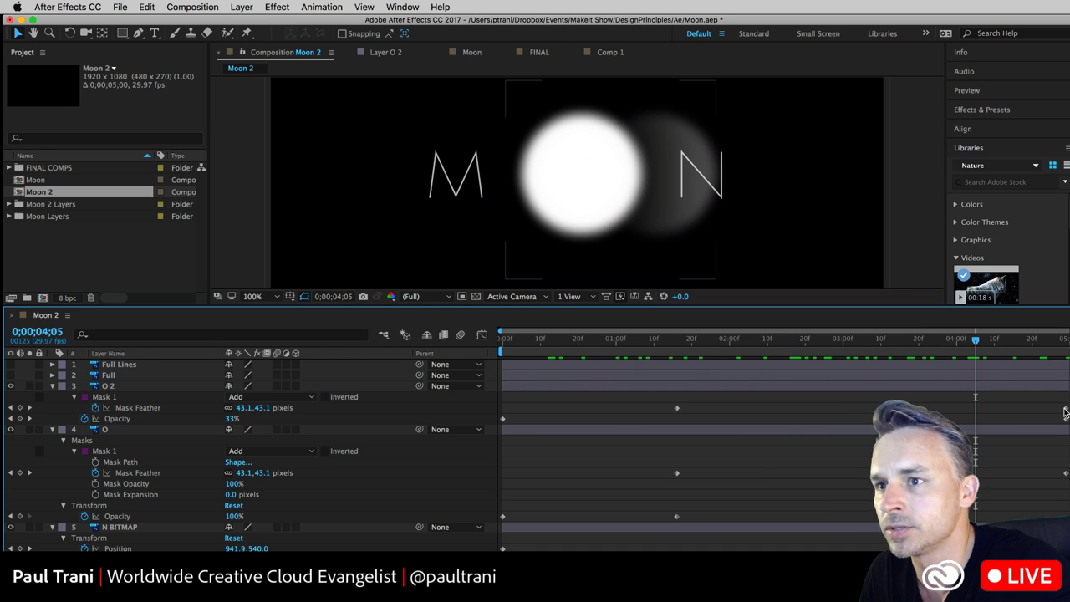
pyautogui.moveTo(1064, 410); pyautogui.dragTo(973, 416)
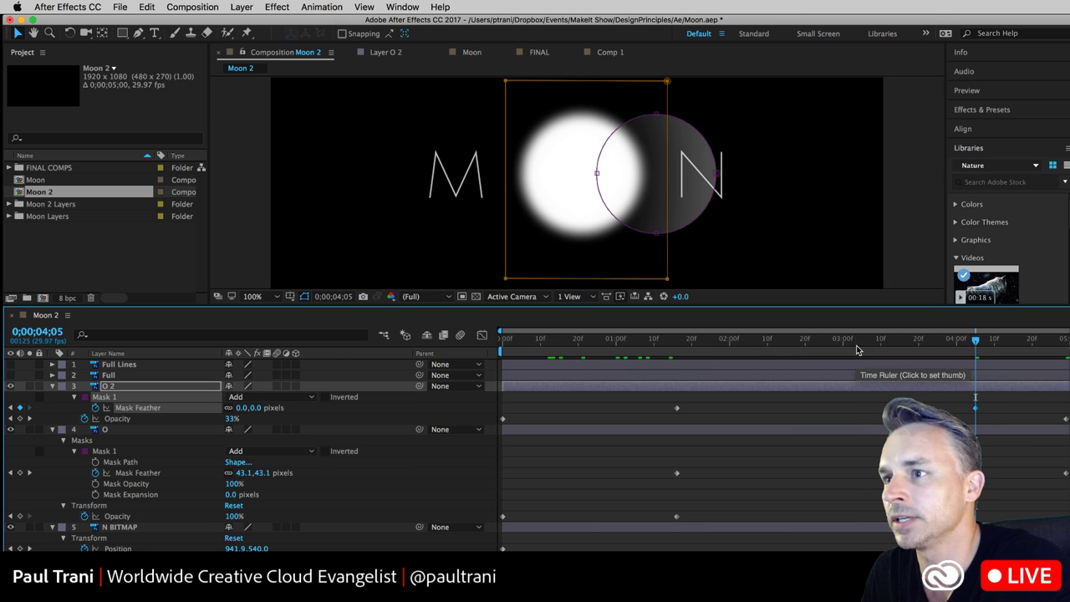
# - Move the O layer's last mask feather keyframe to 0;00;03;04 and preview the animation
pyautogui.moveTo(857, 343); pyautogui.dragTo(706, 343)
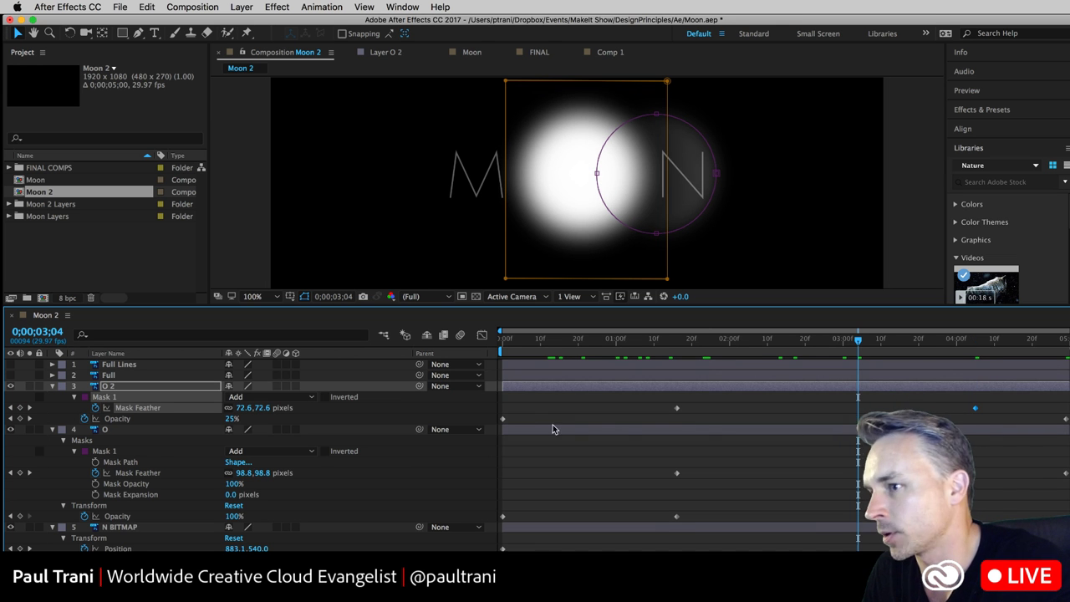
pyautogui.moveTo(1066, 477); pyautogui.dragTo(858, 487)
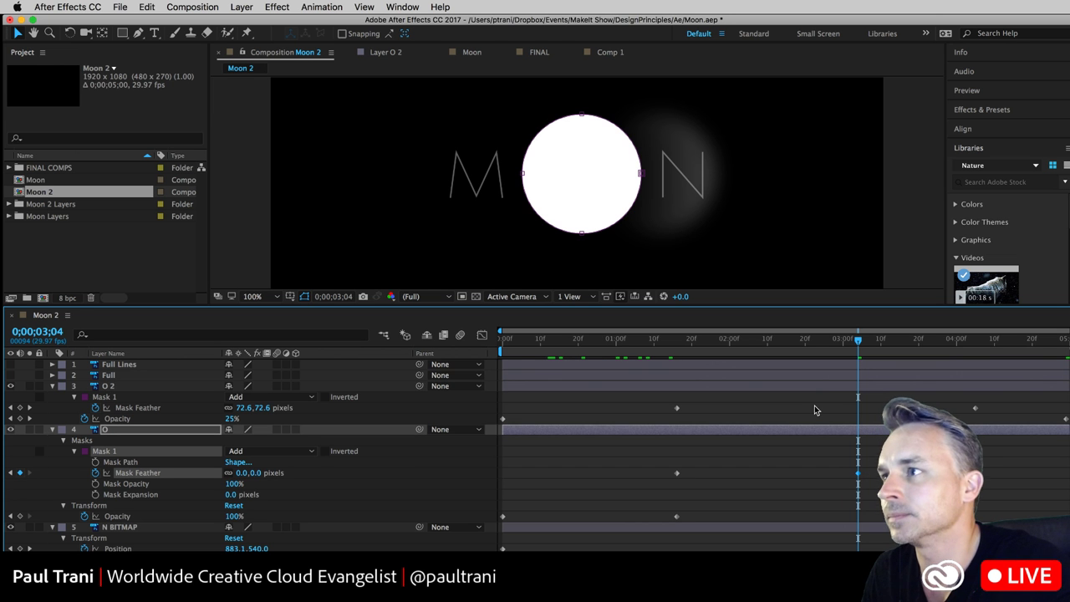
pyautogui.press('space')
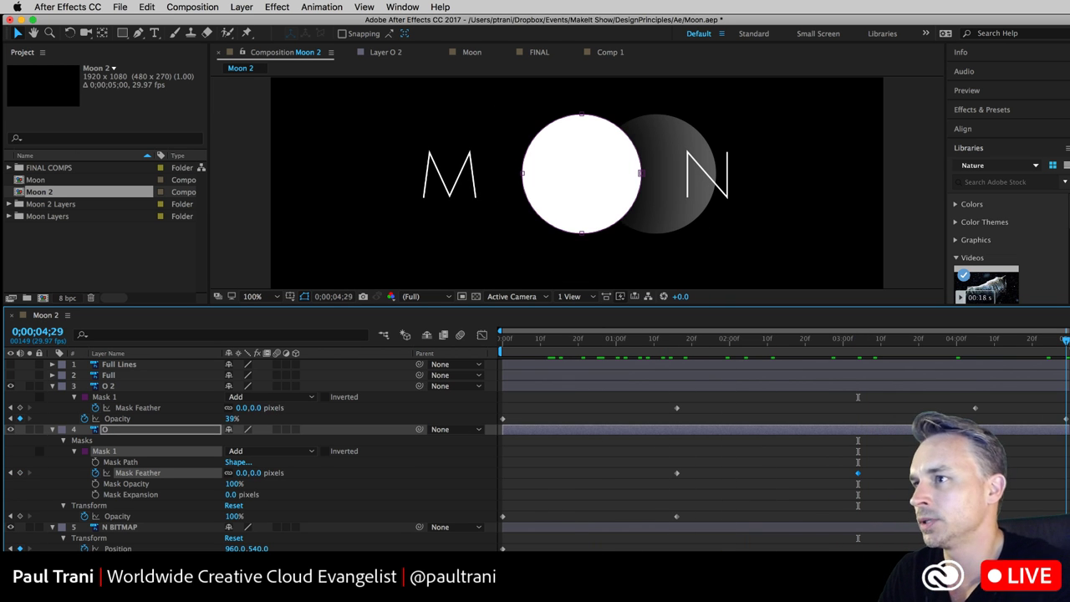
# - Duplicate the O 2 layer and move the copy left so it overlaps the M and the white circle
pyautogui.click(100, 386)
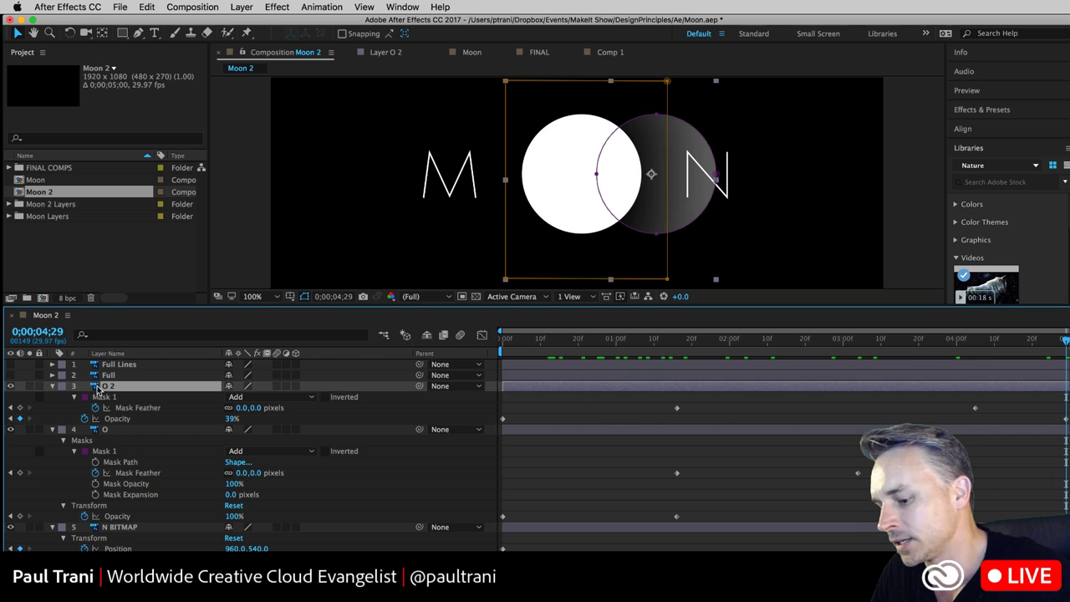
pyautogui.hotkey('ctrl', 'd')
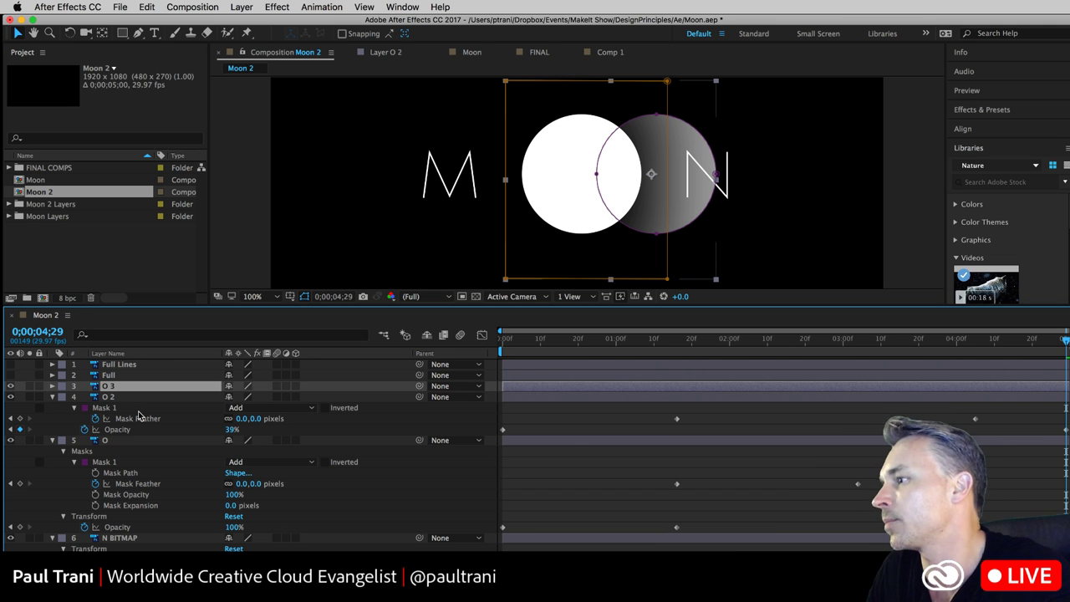
pyautogui.moveTo(688, 138); pyautogui.dragTo(516, 139)
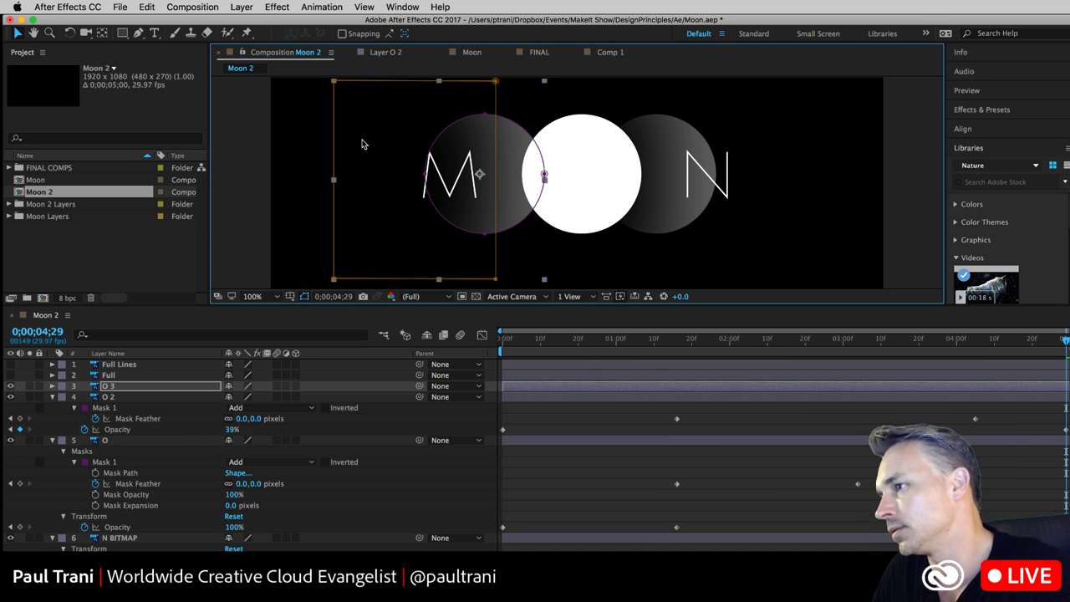
# - Flip the O 3 layer's rectangular mask in its layer view to fade the circle's right side, and preview the composition
pyautogui.doubleClick(463, 138)
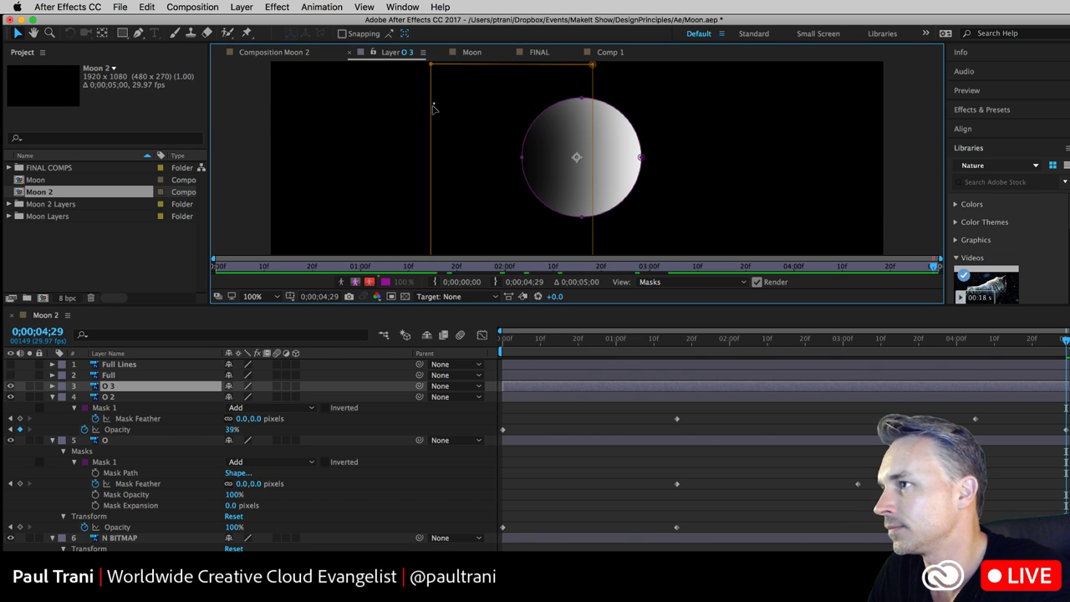
pyautogui.moveTo(433, 107); pyautogui.dragTo(581, 113)
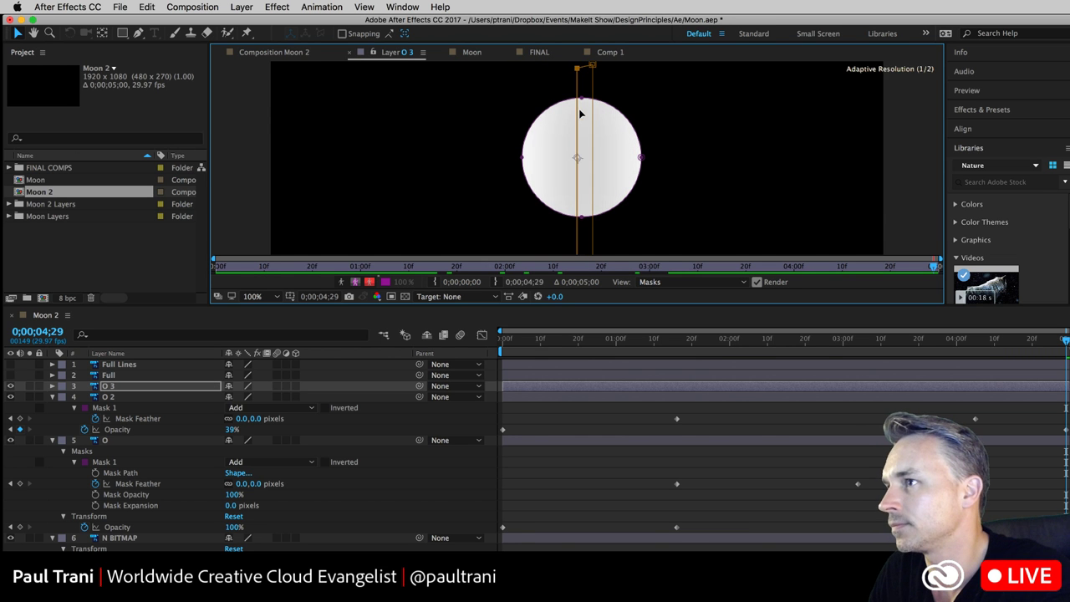
pyautogui.moveTo(654, 124); pyautogui.dragTo(732, 109)
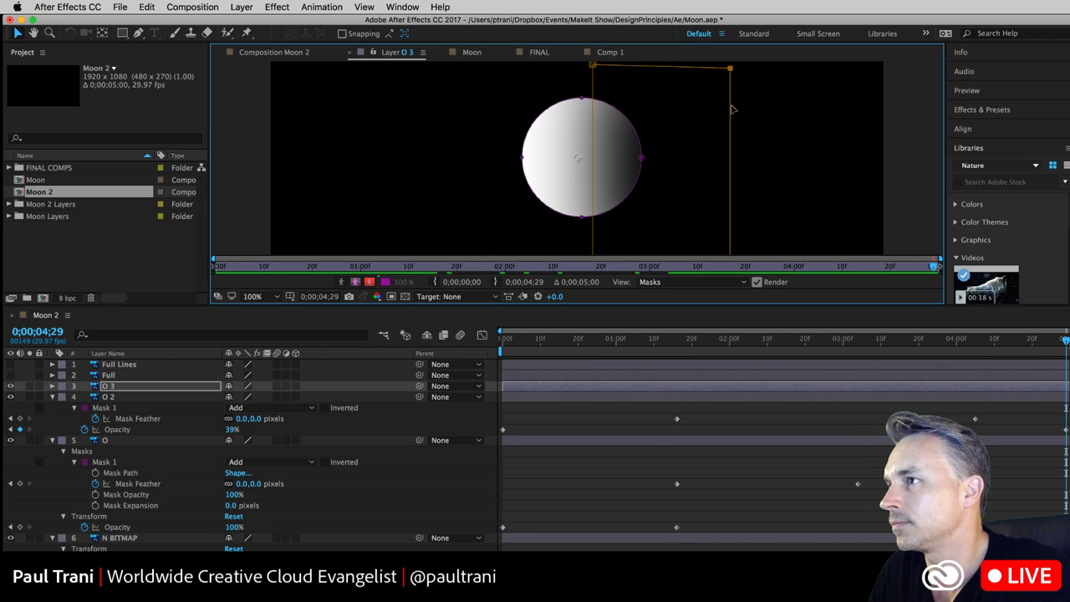
pyautogui.click(270, 54)
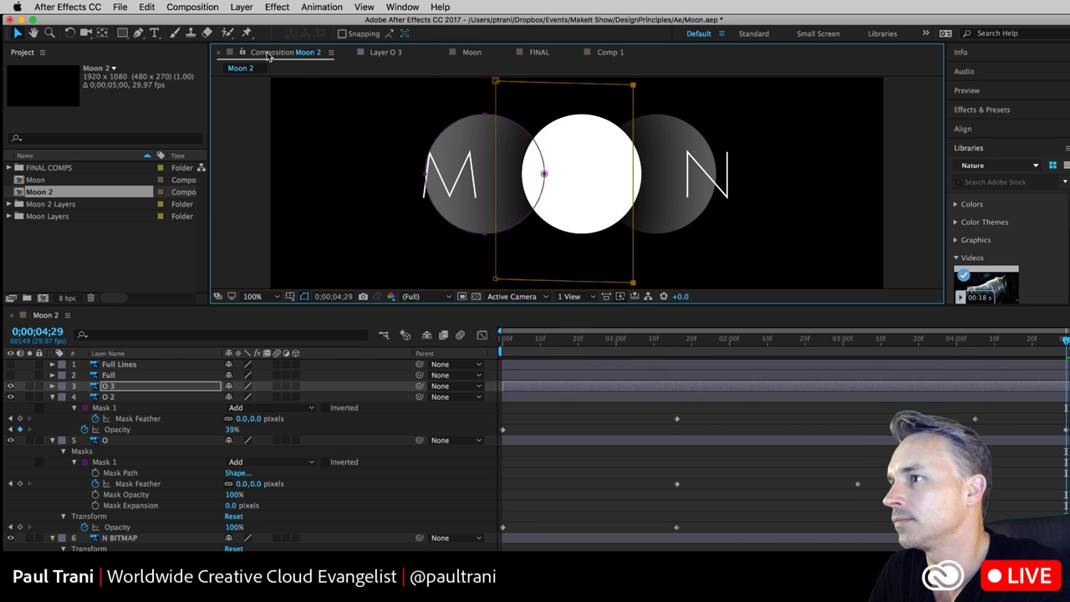
pyautogui.click(251, 189)
pyautogui.moveTo(513, 339); pyautogui.dragTo(1066, 341)
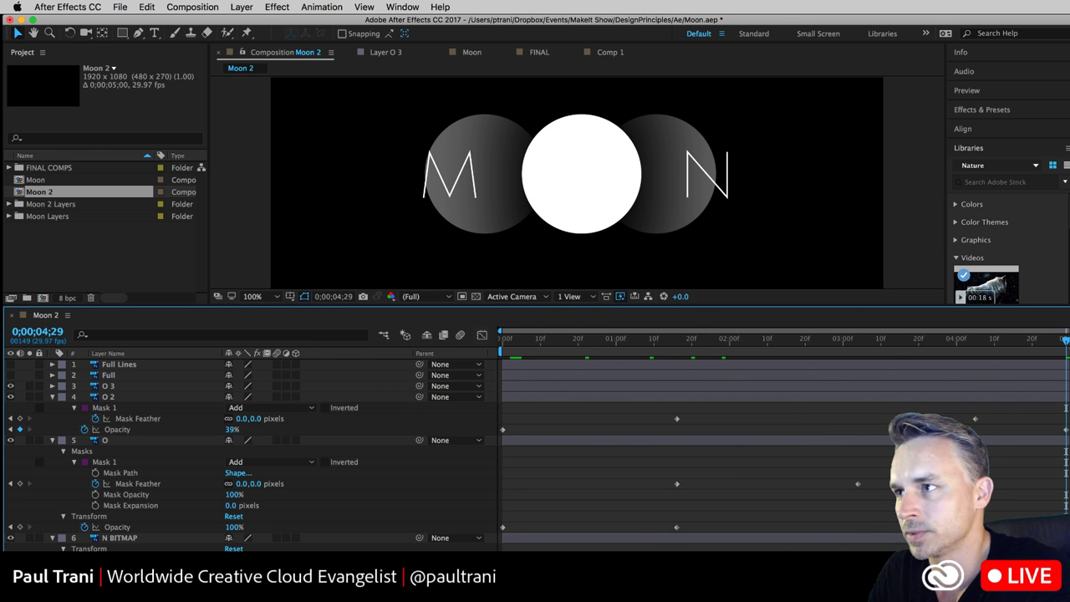
# - Collapse the properties of the O 2, O and N BITMAP layers in the timeline
pyautogui.click(311, 157)
pyautogui.click(227, 160)
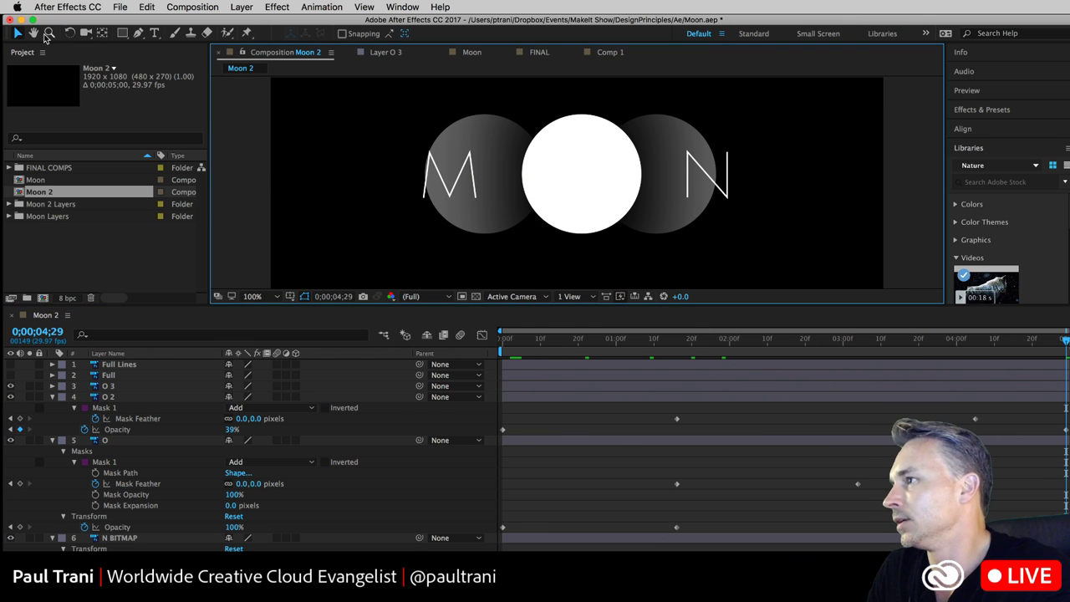
pyautogui.click(487, 192)
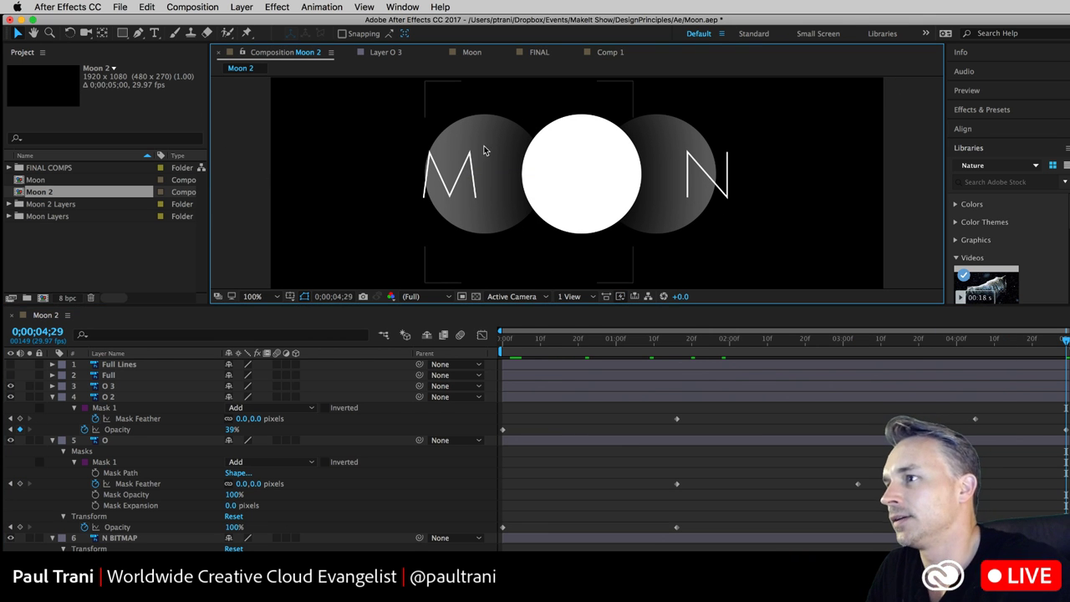
pyautogui.click(458, 186)
pyautogui.click(386, 190)
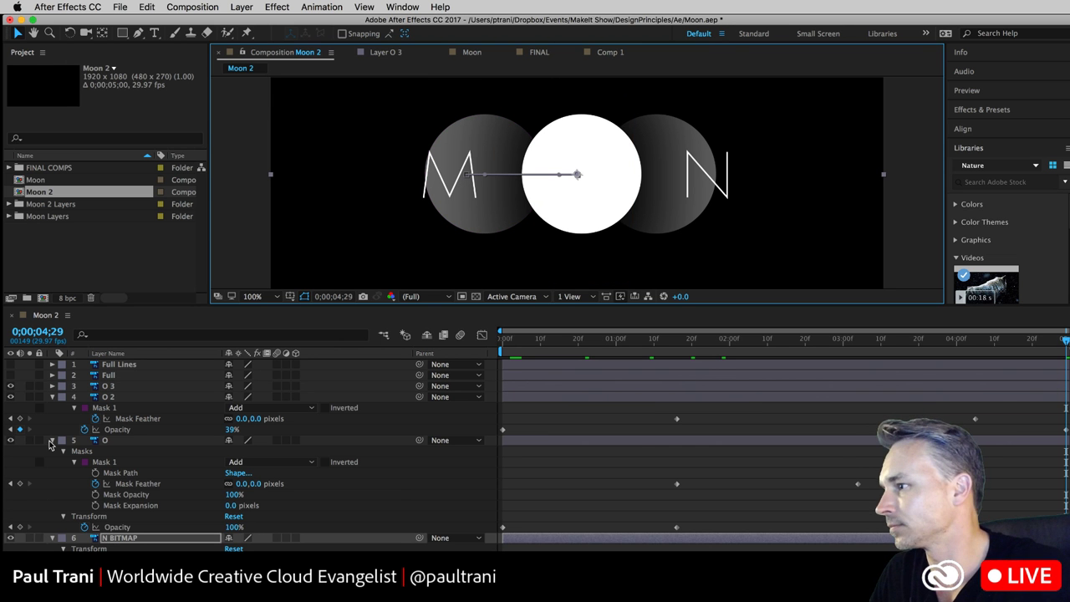
pyautogui.click(52, 396)
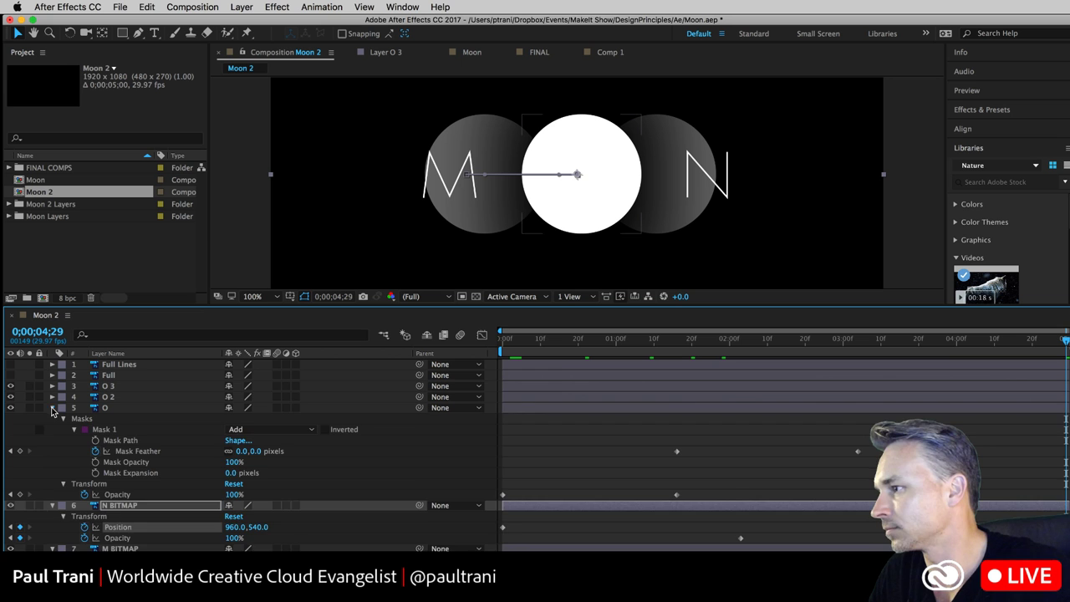
pyautogui.click(52, 407)
pyautogui.click(52, 419)
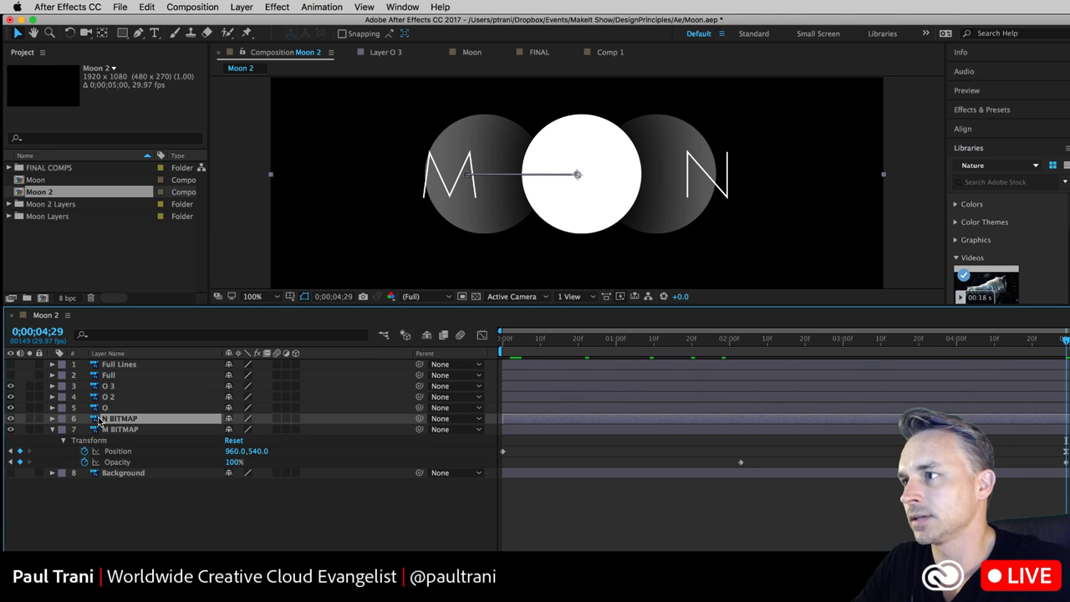
pyautogui.click(179, 518)
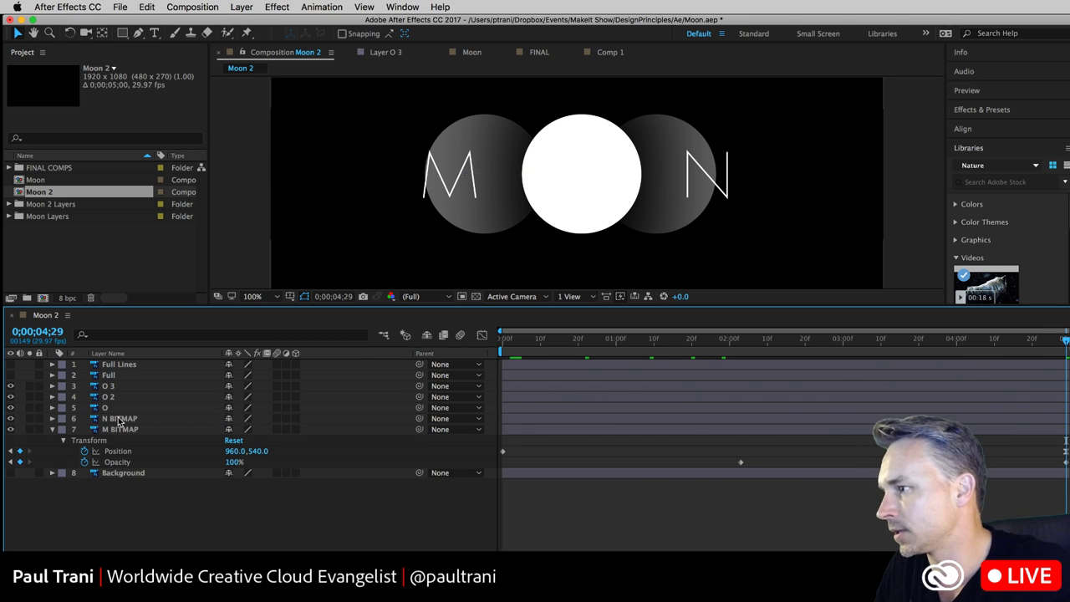
# - Move the N BITMAP layer about 120 pixels to the right at 0;00;04;29, clear of the faded circle
pyautogui.click(119, 420)
pyautogui.hotkey('shift', 'Right')
pyautogui.hotkey('shift', 'Right')
pyautogui.hotkey('shift', 'Right')
pyautogui.hotkey('shift', 'Right')
pyautogui.hotkey('shift', 'Right')
pyautogui.hotkey('shift', 'Right')
pyautogui.hotkey('shift', 'Right')
pyautogui.hotkey('shift', 'Right')
pyautogui.hotkey('shift', 'Right')
pyautogui.hotkey('shift', 'Right')
pyautogui.hotkey('shift', 'Right')
pyautogui.hotkey('shift', 'Right')
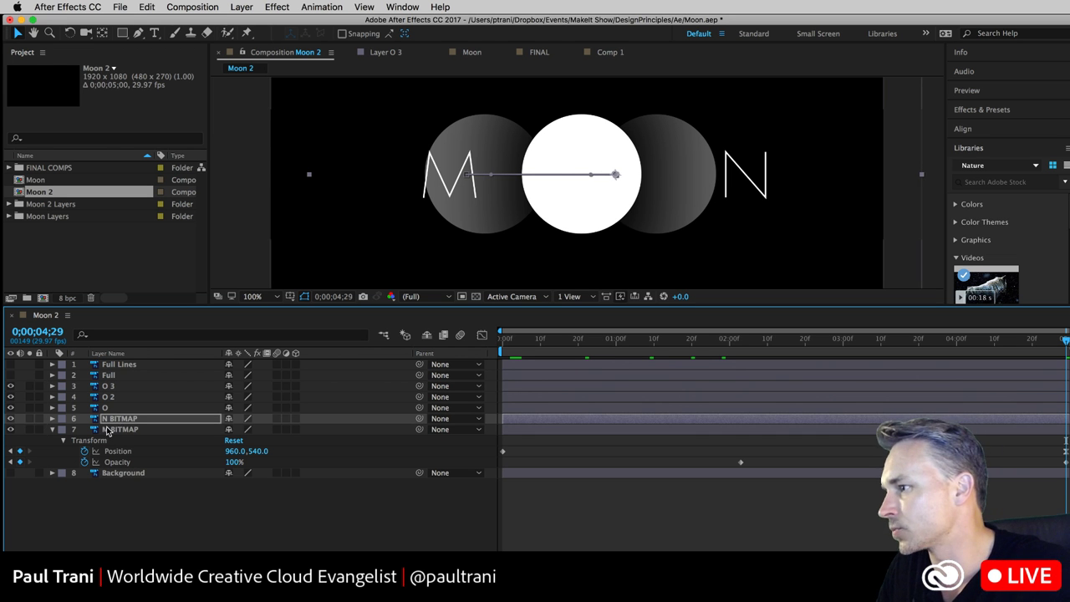
# - Move the M BITMAP layer 160 pixels to the left at 0;00;04;29, to position 800, 540
pyautogui.click(108, 429)
pyautogui.hotkey('shift', 'Left')
pyautogui.hotkey('shift', 'Left')
pyautogui.hotkey('shift', 'Left')
pyautogui.hotkey('shift', 'Left')
pyautogui.hotkey('shift', 'Left')
pyautogui.hotkey('shift', 'Left')
pyautogui.hotkey('shift', 'Left')
pyautogui.hotkey('shift', 'Left')
pyautogui.hotkey('shift', 'Left')
pyautogui.hotkey('shift', 'Left')
pyautogui.hotkey('shift', 'Left')
pyautogui.hotkey('shift', 'Left')
pyautogui.hotkey('shift', 'Left')
pyautogui.hotkey('shift', 'Left')
pyautogui.hotkey('shift', 'Left')
pyautogui.hotkey('shift', 'Left')
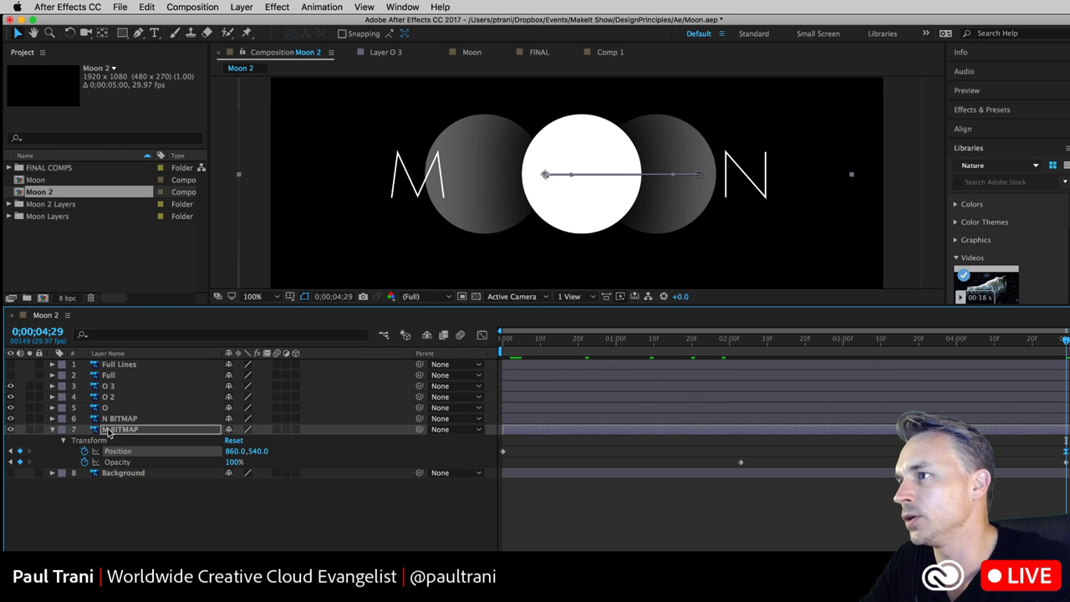
# - Duplicate the O 3 layer and move the copy about 120 pixels to the left, overlapping the M
pyautogui.click(112, 386)
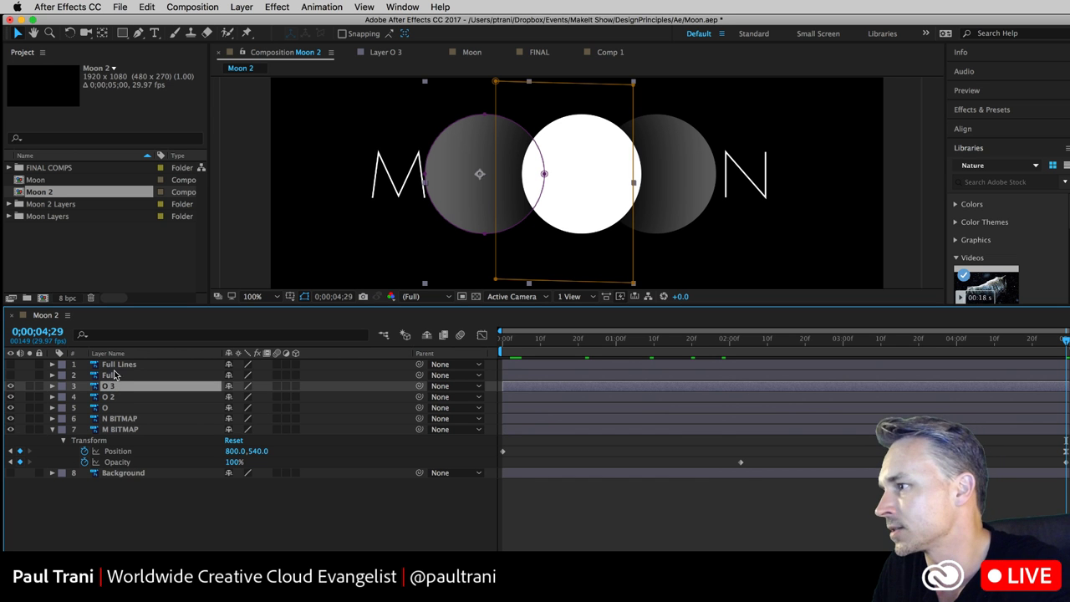
pyautogui.click(120, 396)
pyautogui.click(120, 386)
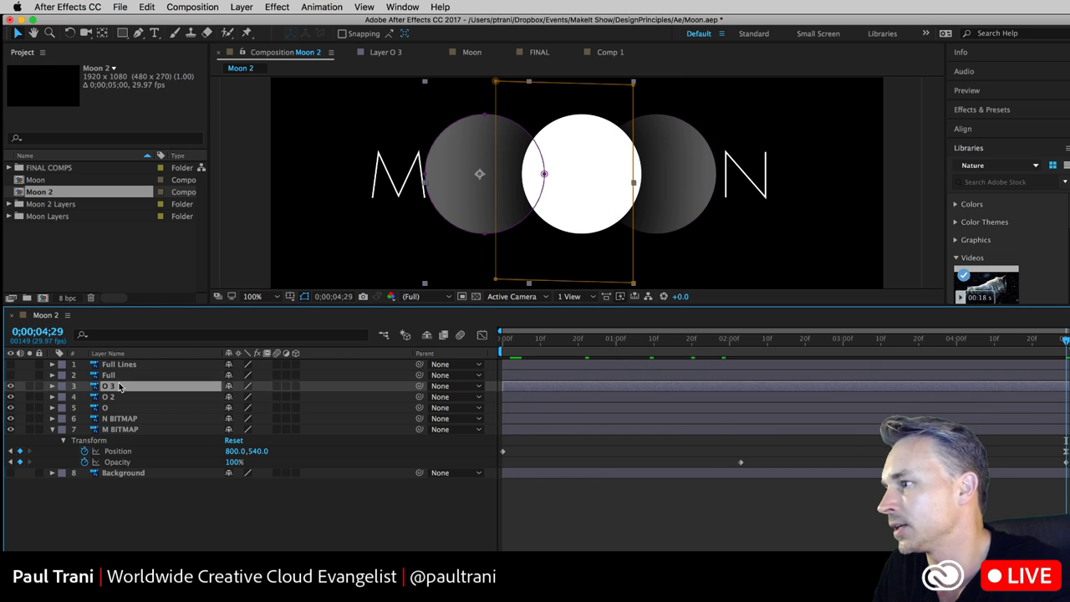
pyautogui.press('super+d')
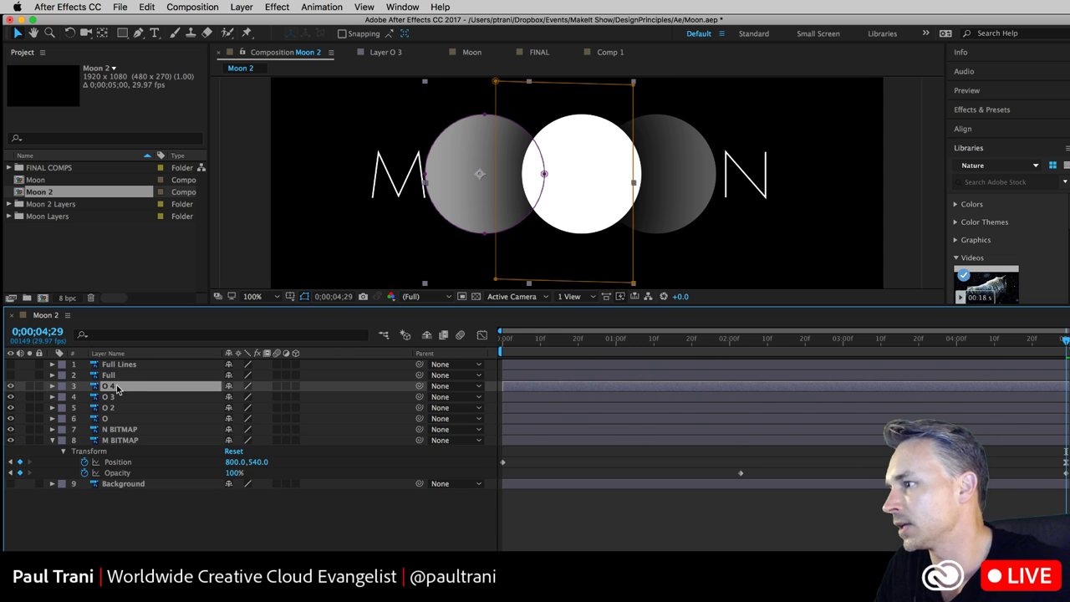
pyautogui.hotkey('shift', 'Left')
pyautogui.hotkey('shift', 'Left')
pyautogui.hotkey('shift', 'Left')
pyautogui.hotkey('shift', 'Left')
pyautogui.hotkey('shift', 'Left')
pyautogui.hotkey('shift', 'Left')
pyautogui.hotkey('shift', 'Left')
pyautogui.hotkey('shift', 'Left')
pyautogui.hotkey('shift', 'Left')
pyautogui.hotkey('shift', 'Left')
pyautogui.hotkey('shift', 'Left')
pyautogui.hotkey('shift', 'Left')
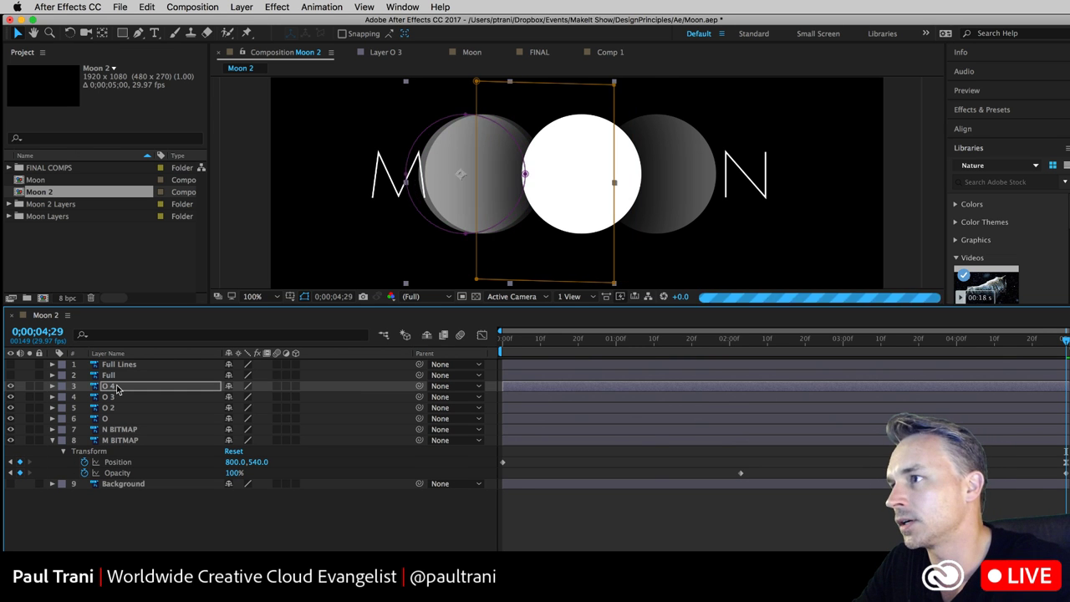
# - Move the O 3 circle about 100 pixels to the right, closer to the white circle
pyautogui.click(117, 397)
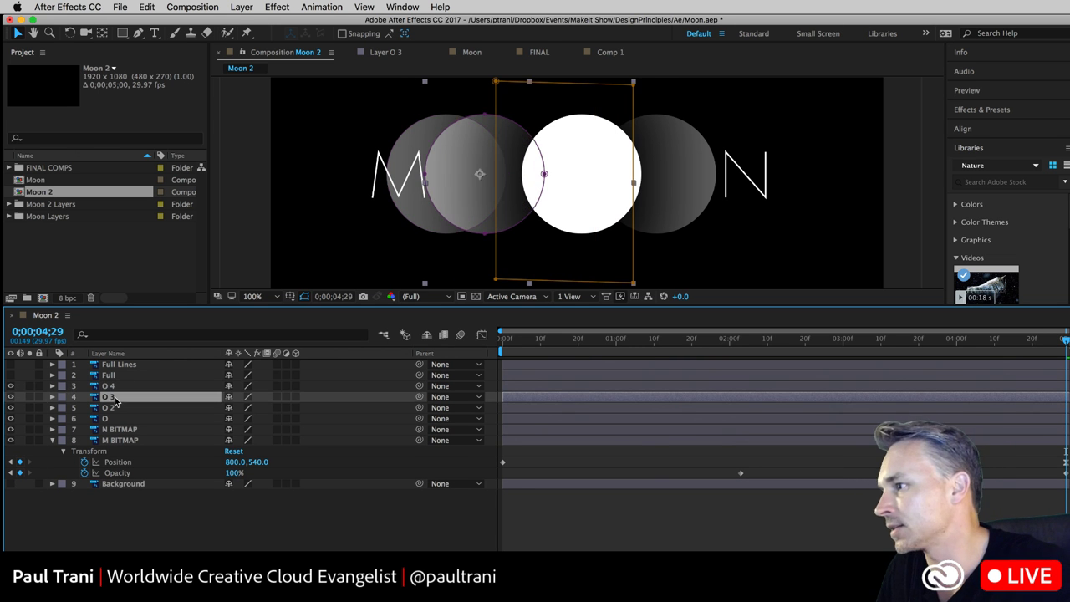
pyautogui.hotkey('shift', 'Right')
pyautogui.hotkey('shift', 'Right')
pyautogui.hotkey('shift', 'Right')
pyautogui.hotkey('shift', 'Right')
pyautogui.hotkey('shift', 'Right')
pyautogui.hotkey('shift', 'Right')
pyautogui.hotkey('shift', 'Right')
pyautogui.hotkey('shift', 'Right')
pyautogui.hotkey('shift', 'Right')
pyautogui.hotkey('shift', 'Right')
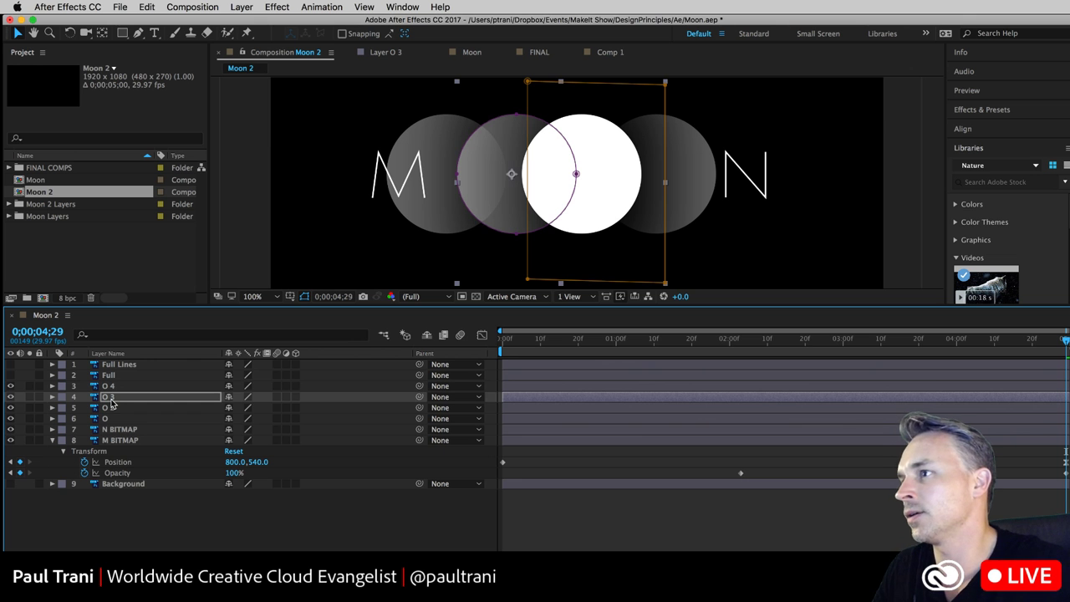
# - Duplicate the O 2 layer and move the copy about 100 pixels to the right, overlapping the N
pyautogui.click(103, 387)
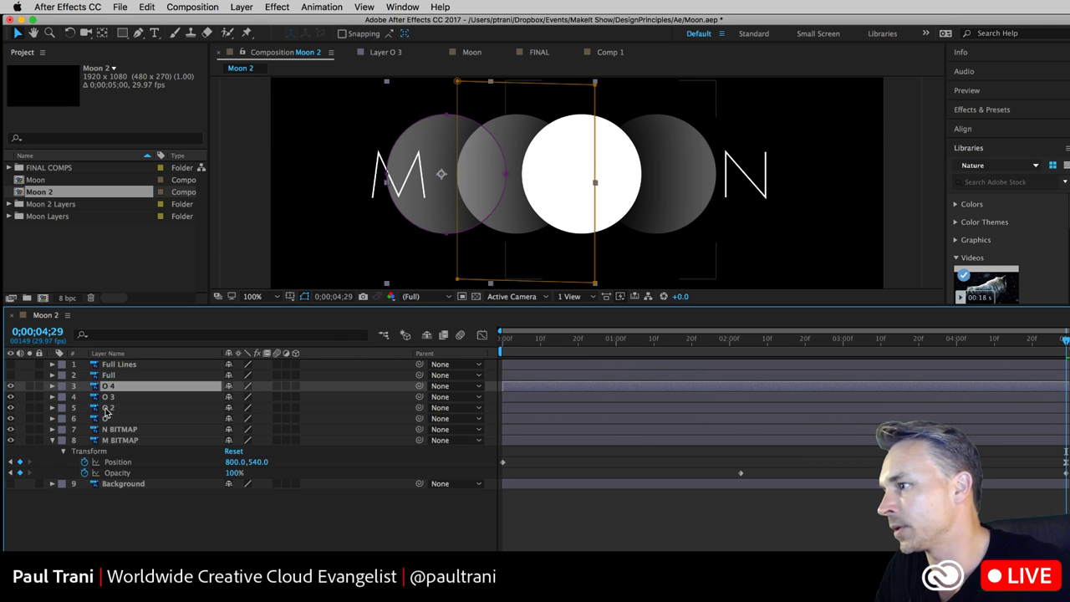
pyautogui.click(106, 407)
pyautogui.press('super+d')
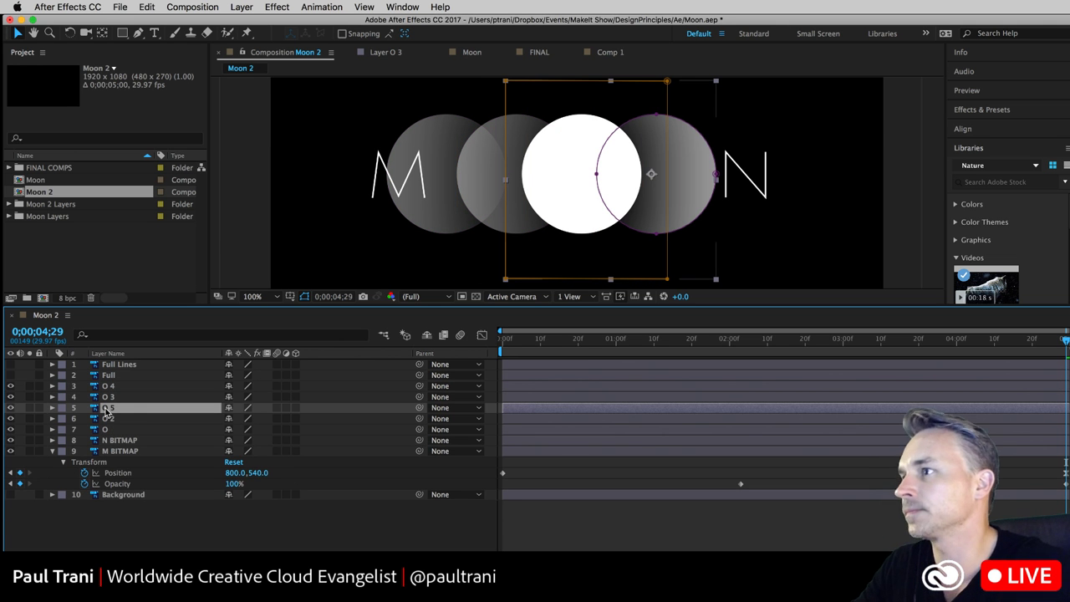
pyautogui.hotkey('shift', 'Right')
pyautogui.hotkey('shift', 'Right')
pyautogui.hotkey('shift', 'Right')
pyautogui.hotkey('shift', 'Right')
pyautogui.hotkey('shift', 'Right')
pyautogui.hotkey('shift', 'Right')
pyautogui.hotkey('shift', 'Right')
pyautogui.hotkey('shift', 'Right')
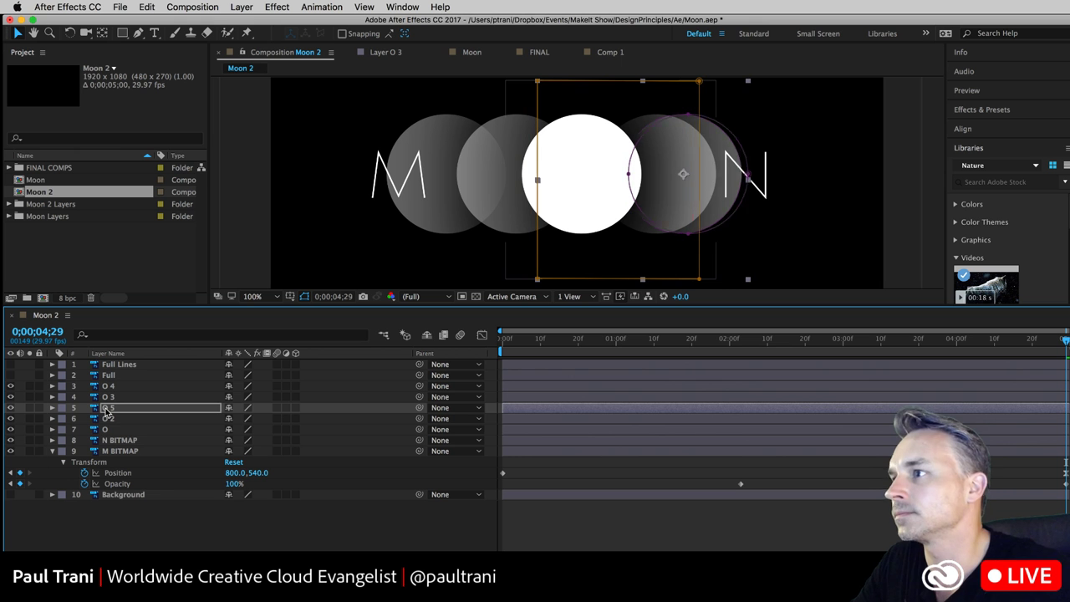
# - Move the O 2 circle about 80 pixels to the left, closer to the white circle
pyautogui.click(109, 420)
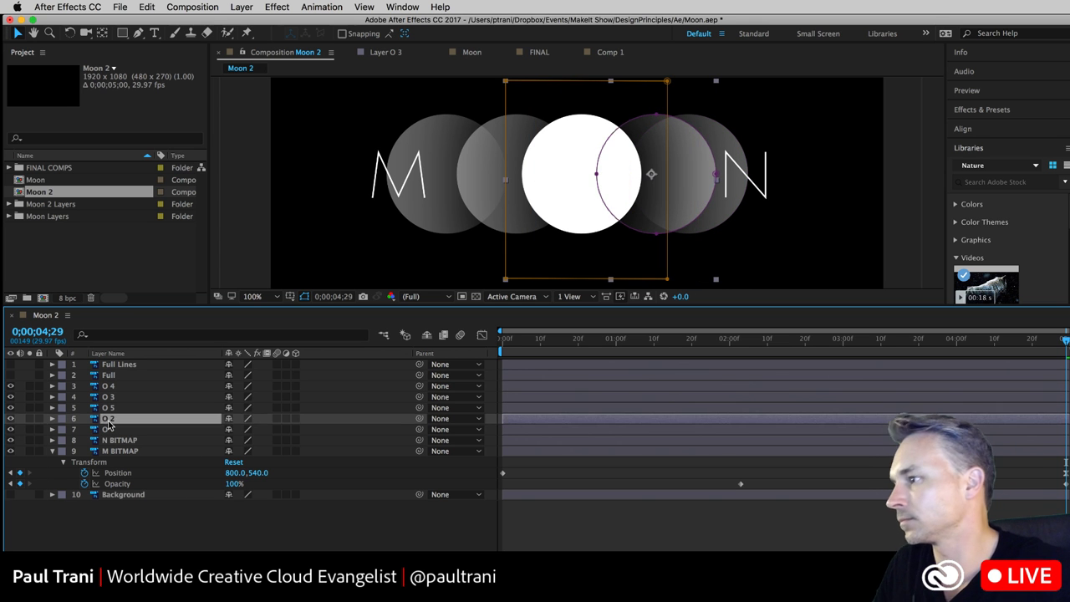
pyautogui.hotkey('shift', 'Left')
pyautogui.hotkey('shift', 'Left')
pyautogui.hotkey('shift', 'Left')
pyautogui.hotkey('shift', 'Left')
pyautogui.hotkey('shift', 'Left')
pyautogui.hotkey('shift', 'Left')
pyautogui.hotkey('shift', 'Left')
pyautogui.hotkey('shift', 'Left')
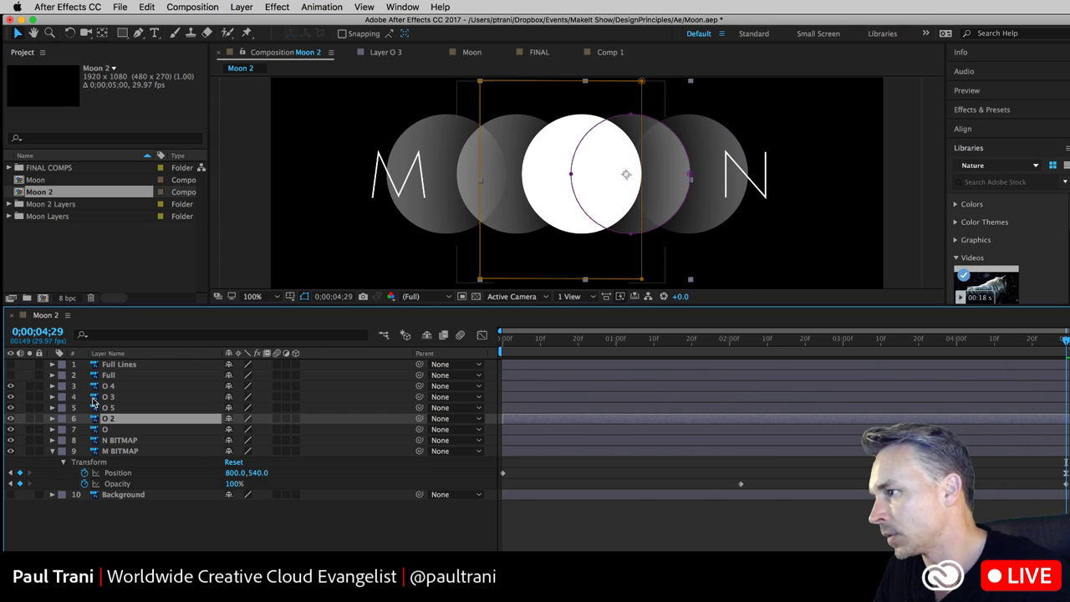
# - Try lowering the opacity of the O 4 and O 2 layers to 16%, and undo the change
pyautogui.keyDown('super'); pyautogui.click(107, 386); pyautogui.keyUp('super')
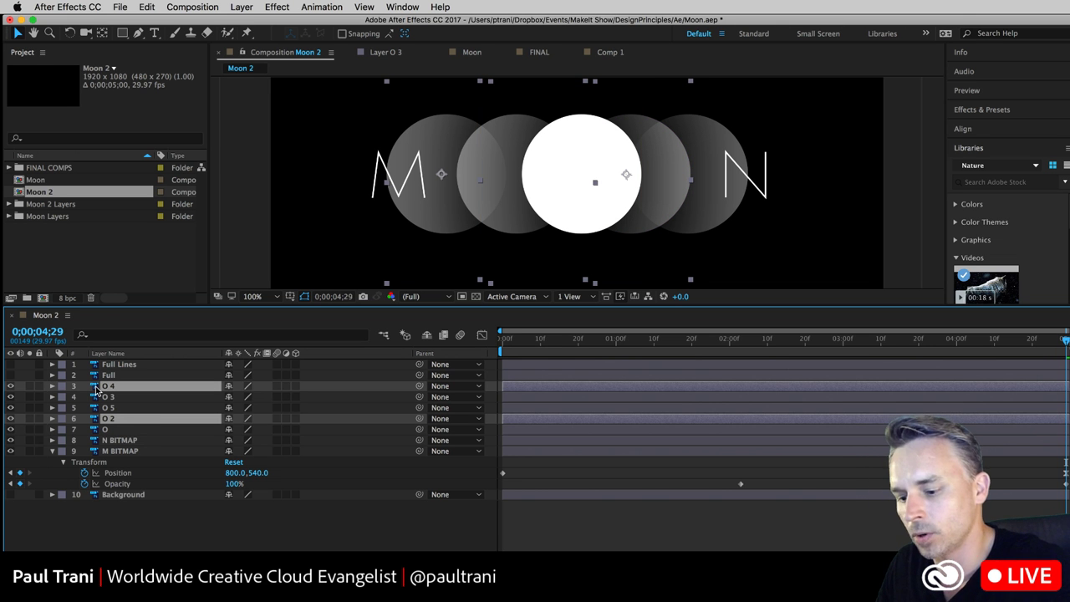
pyautogui.press('t')
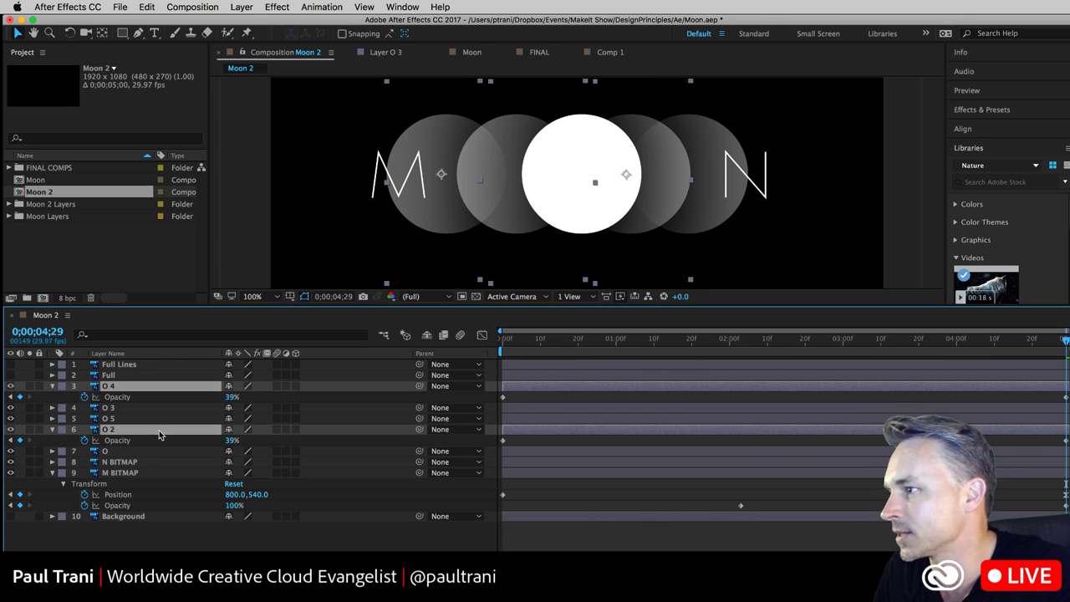
pyautogui.moveTo(227, 441)
pyautogui.mouseDown()
pyautogui.moveTo(201, 439)
pyautogui.moveTo(210, 443)
pyautogui.mouseUp()
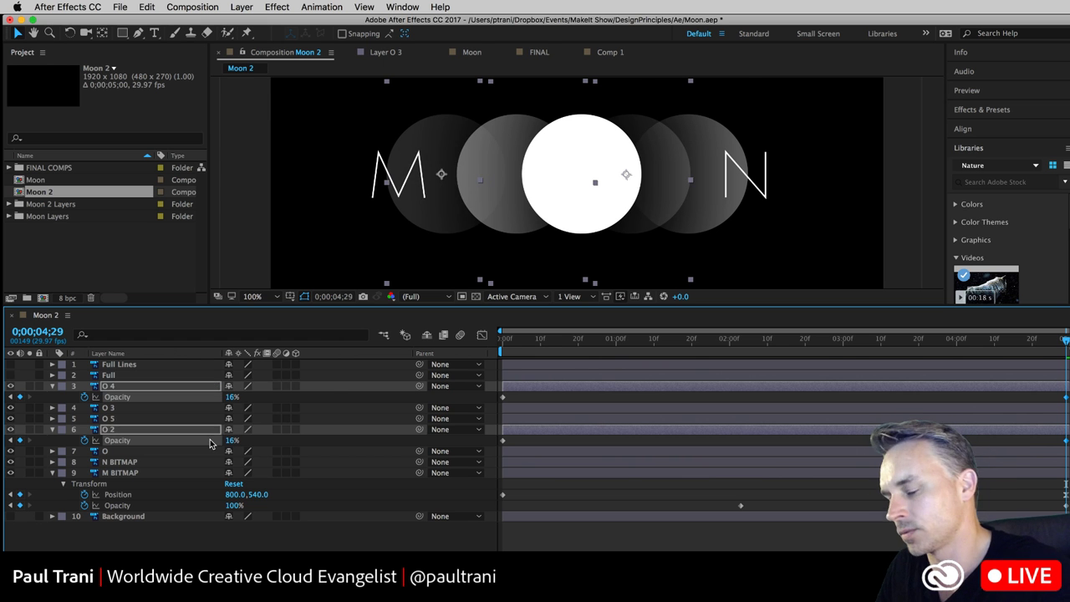
pyautogui.press('super+z')
# - Set the opacity of the outermost circle layers, O 4 and O 5, to 19% at 0;00;04;29 and save the project
pyautogui.click(720, 137)
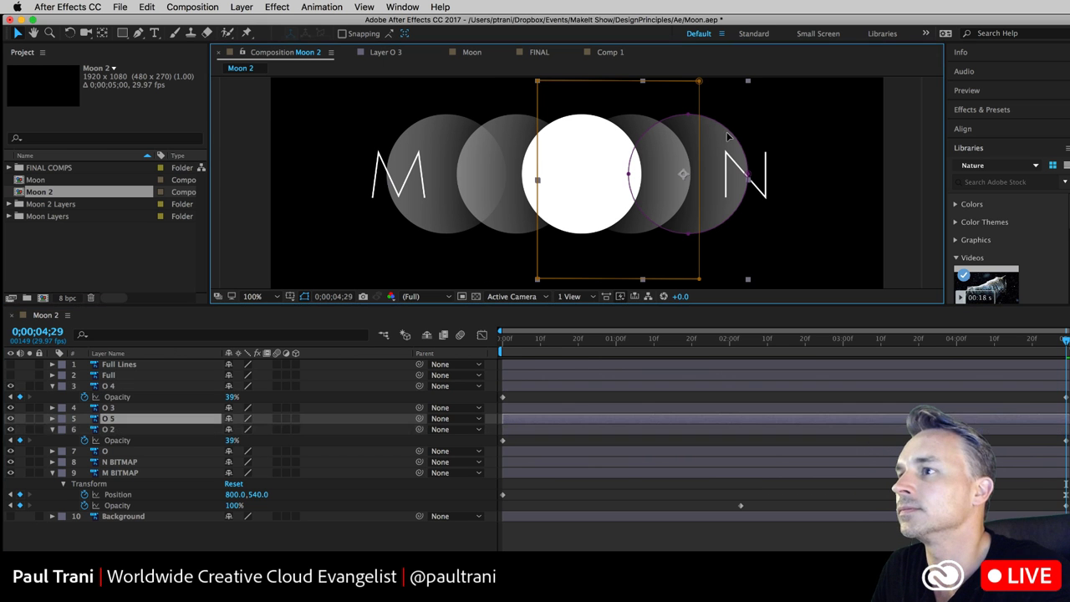
pyautogui.keyDown('super'); pyautogui.click(109, 386); pyautogui.keyUp('super')
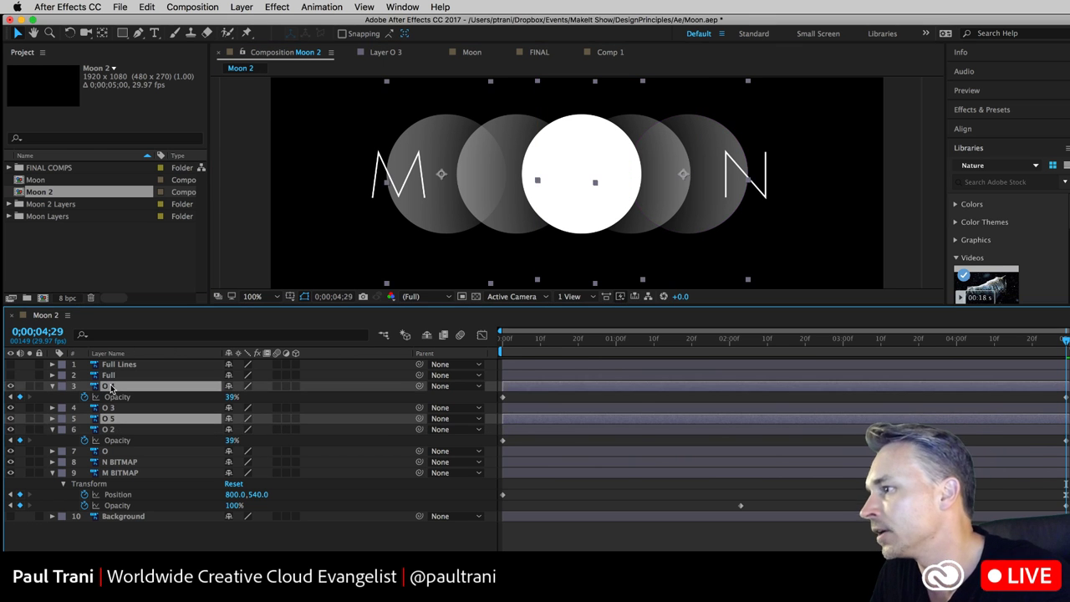
pyautogui.press('t')
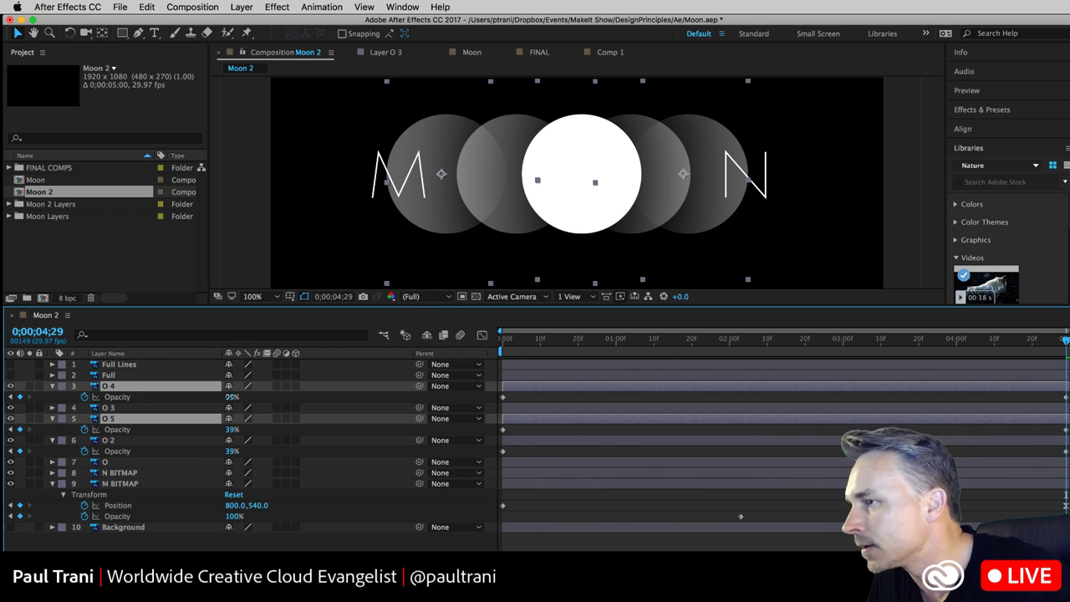
pyautogui.moveTo(232, 397); pyautogui.dragTo(219, 397)
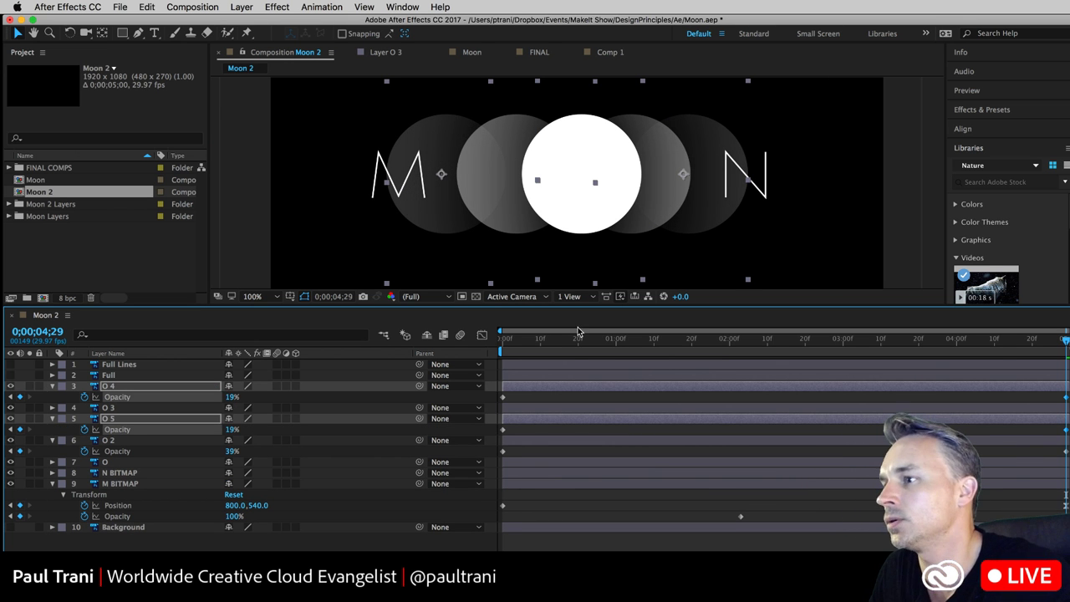
pyautogui.click(578, 340)
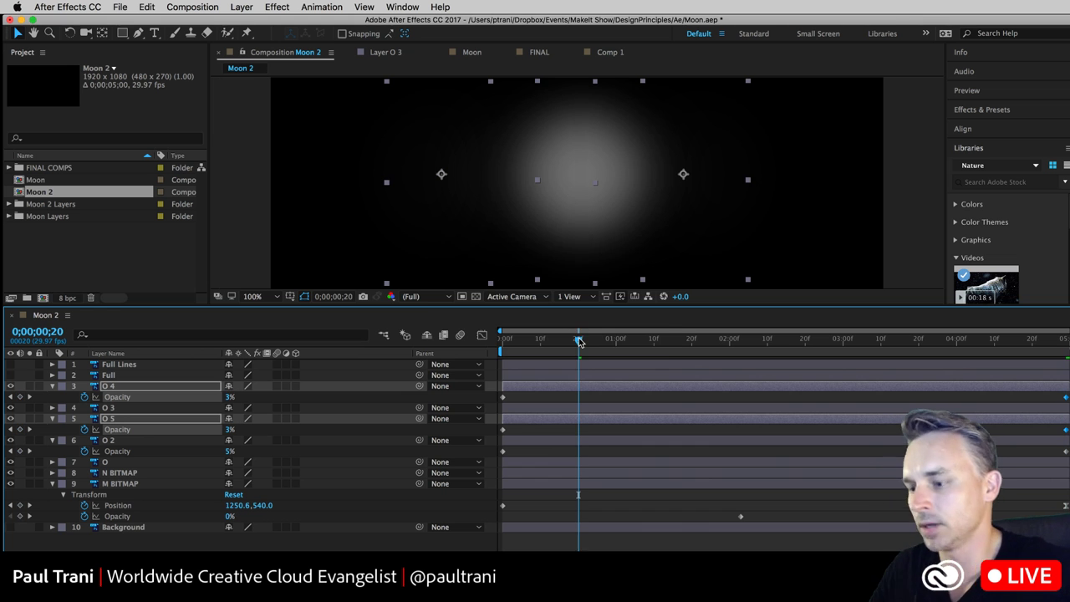
pyautogui.press('super+s')
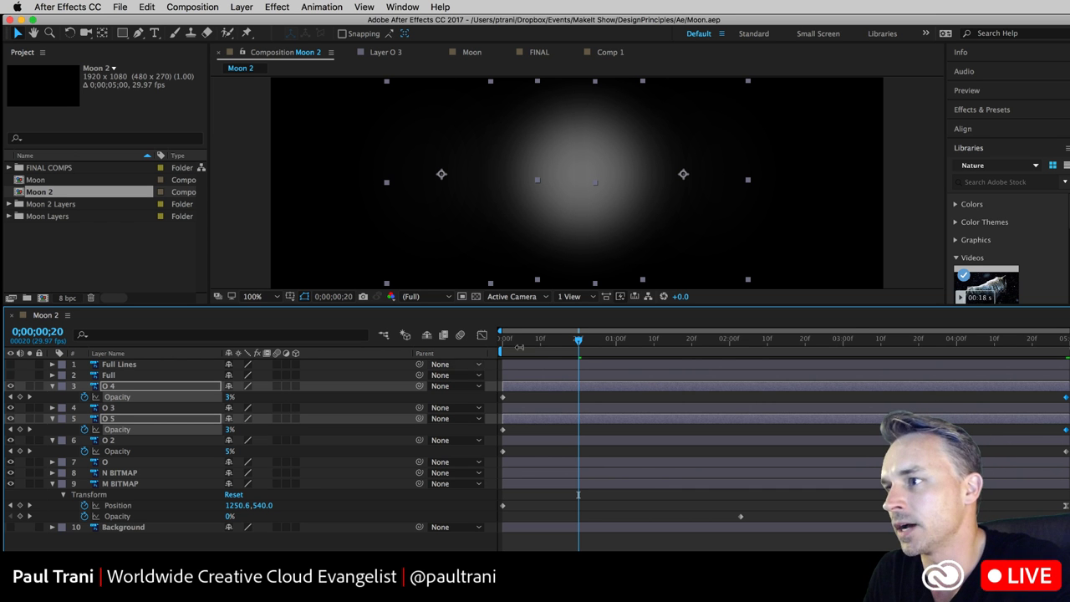
# - Scrub through the Moon 2 timeline to 0;00;04;29 to preview how the letters and circle copies animate
pyautogui.moveTo(554, 340); pyautogui.dragTo(1064, 338)
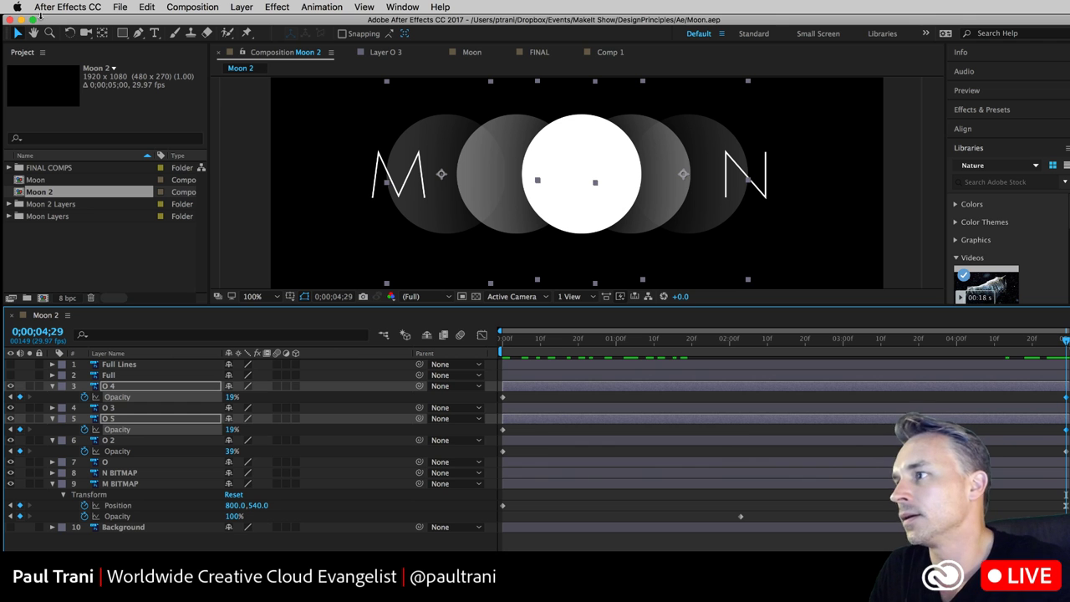
pyautogui.click(248, 227)
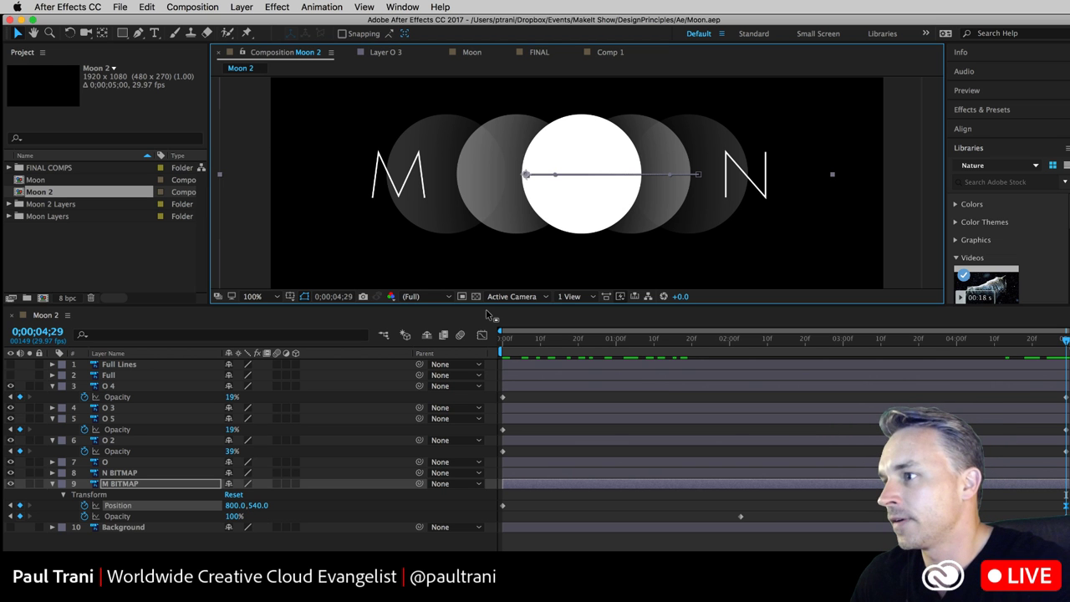
pyautogui.moveTo(572, 340); pyautogui.dragTo(1068, 334)
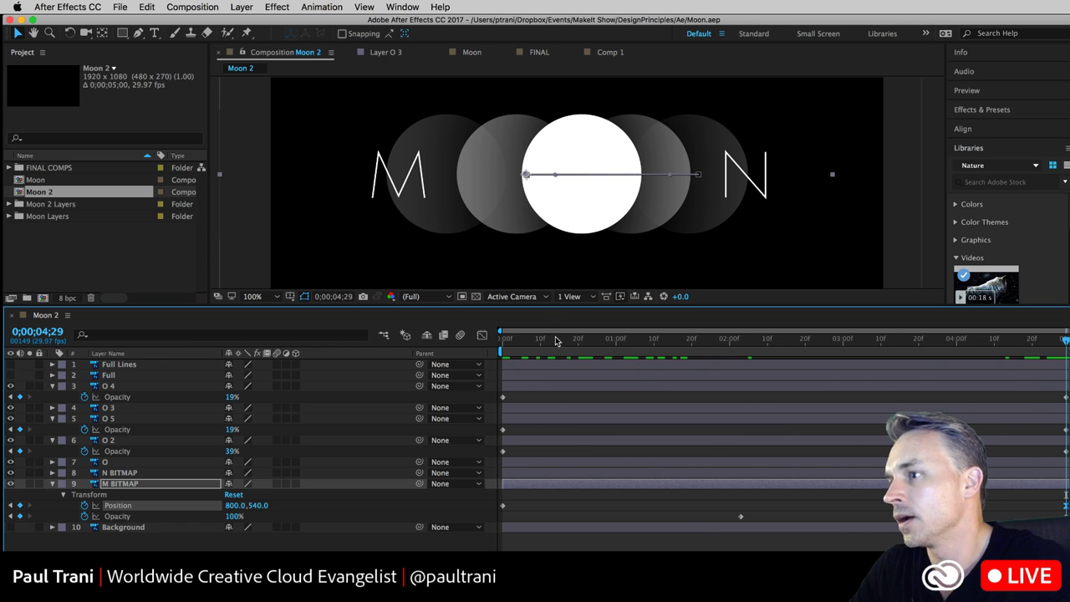
pyautogui.click(555, 340)
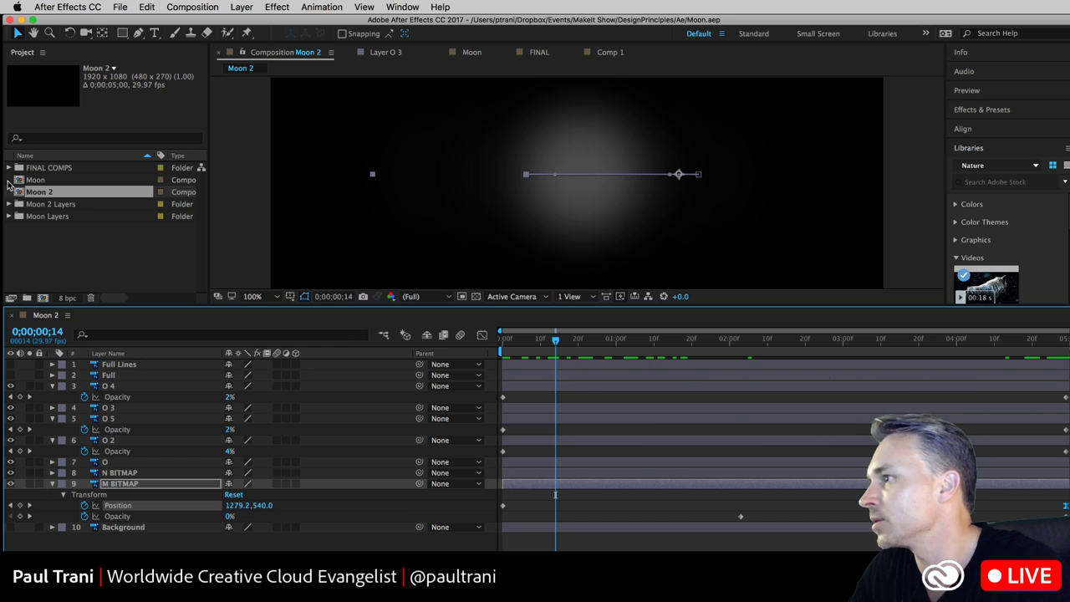
# - Expand the FINAL COMPS folder and open its SPHERE_HOLDER, SPHERE and SPHERE_TOGETHER compositions
pyautogui.click(8, 169)
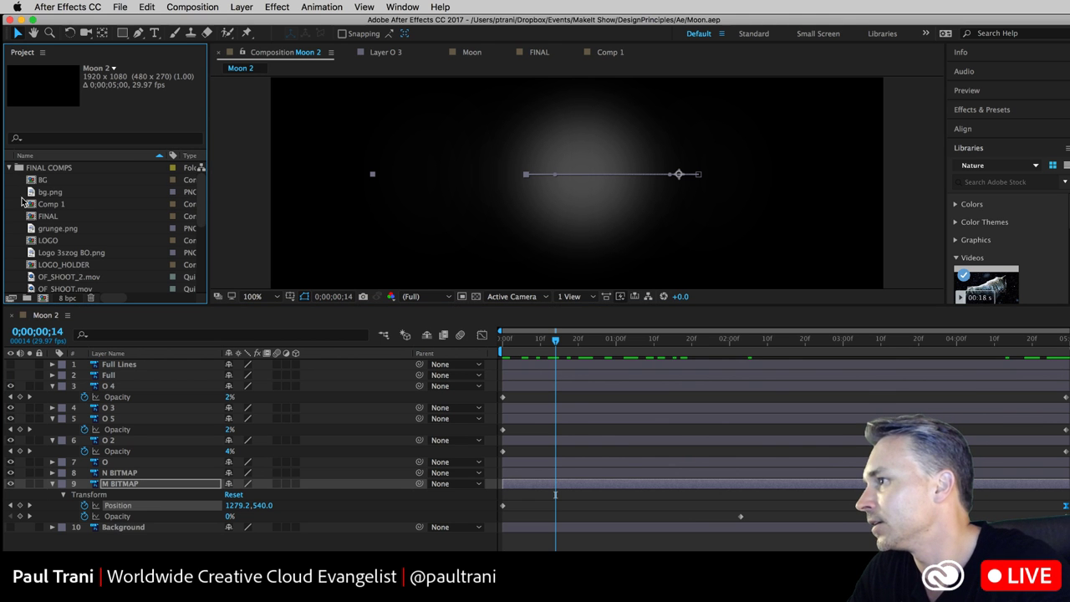
pyautogui.scroll(-5, 35, 209)
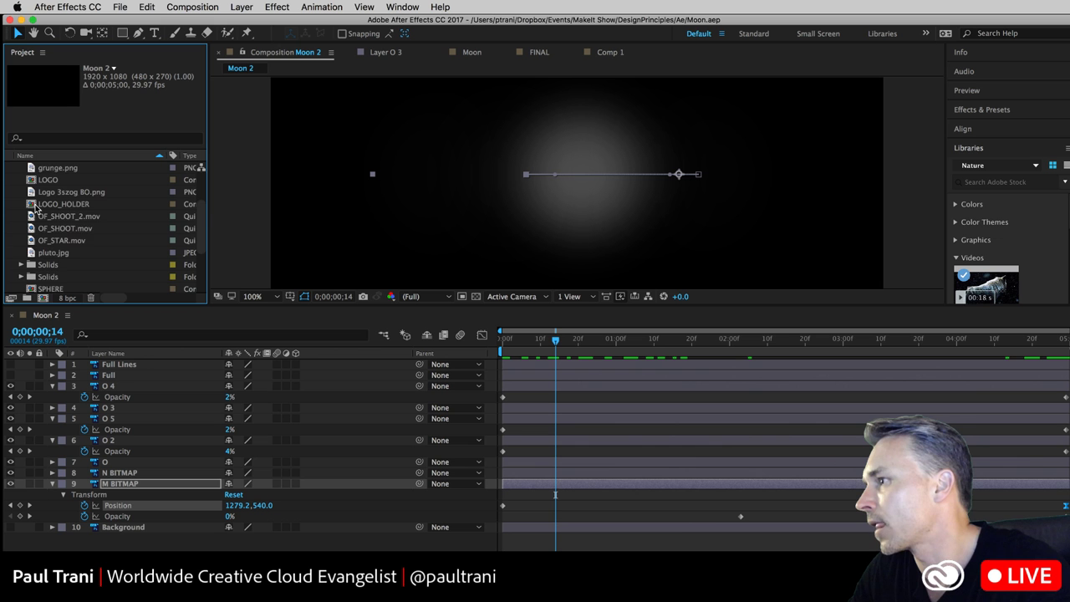
pyautogui.scroll(-5, 35, 209)
pyautogui.click(30, 230)
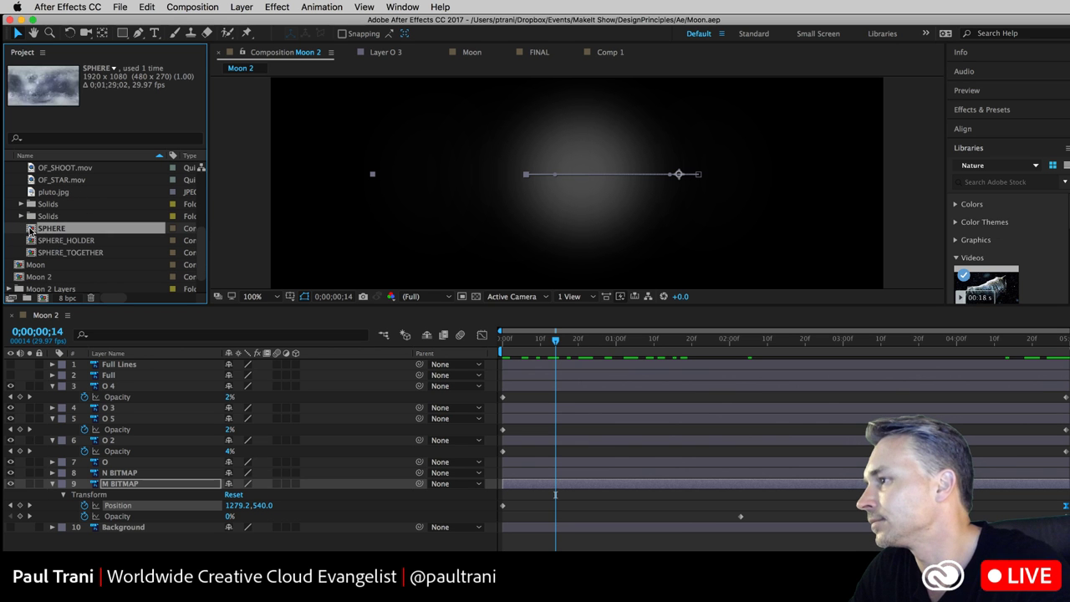
pyautogui.click(31, 242)
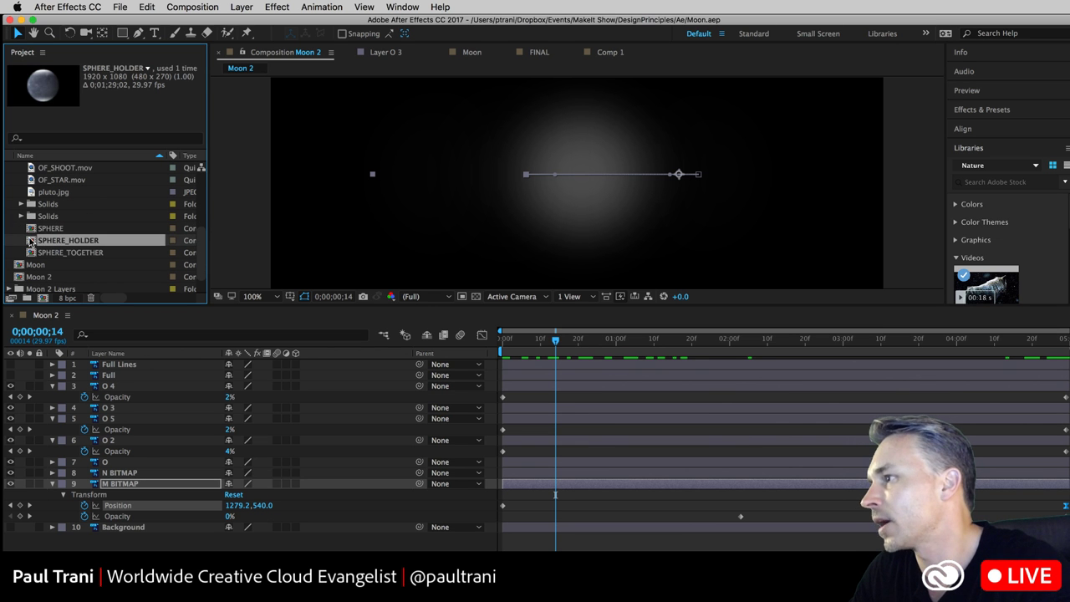
pyautogui.doubleClick(31, 242)
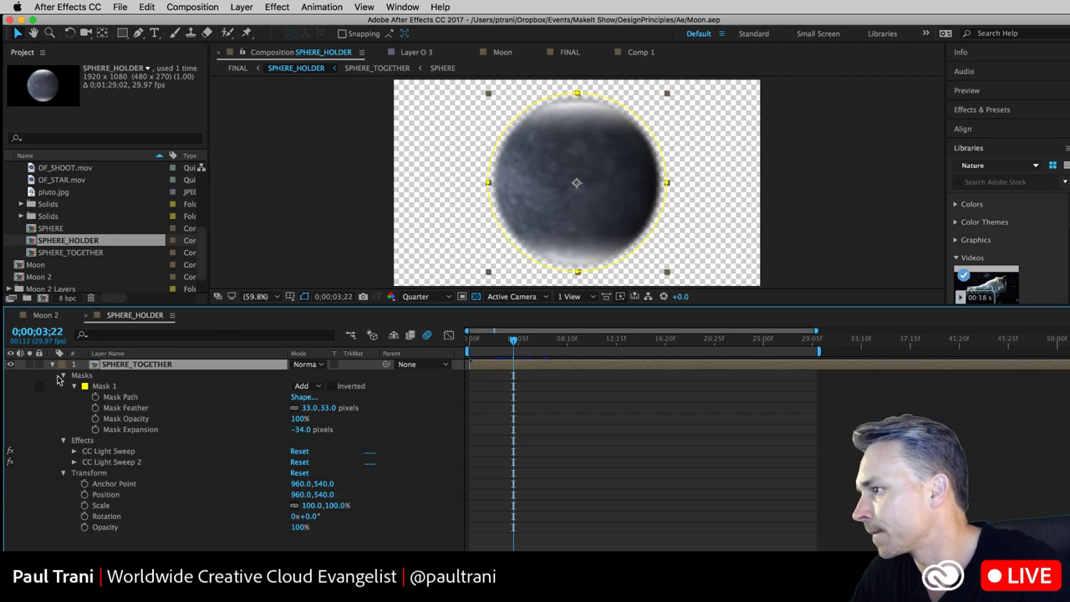
pyautogui.doubleClick(34, 230)
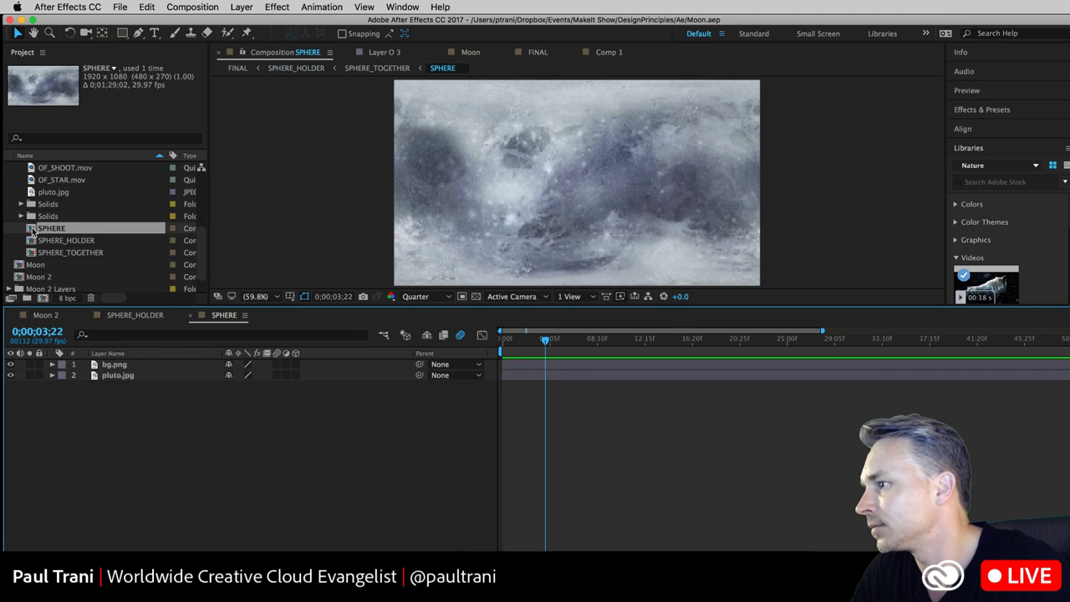
pyautogui.doubleClick(31, 253)
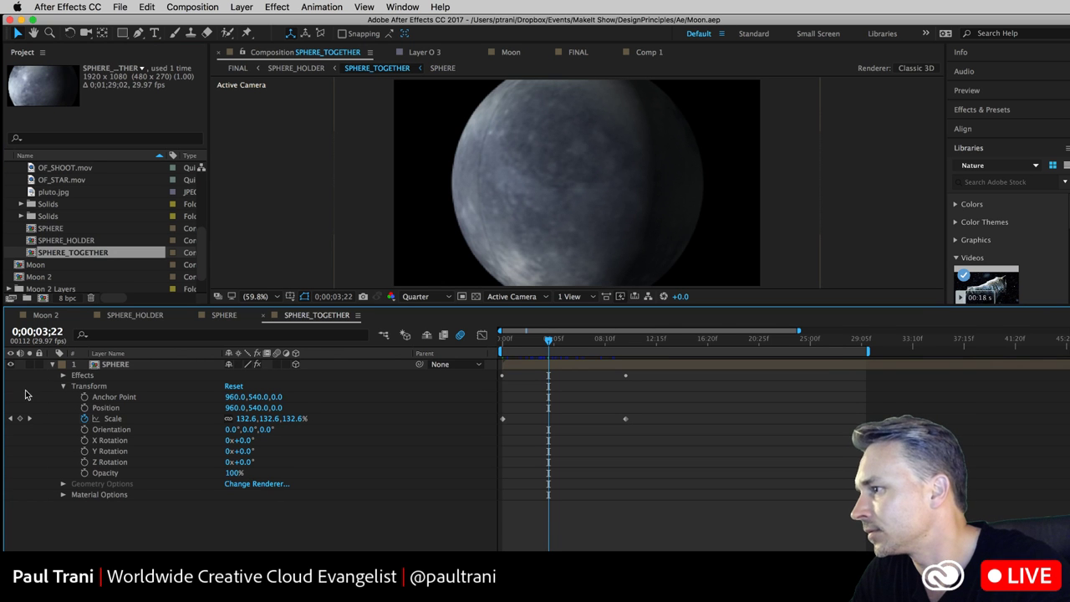
# - Delete the CC Sphere 2 and CC Sphere effects from the SPHERE layer in SPHERE_TOGETHER
pyautogui.click(63, 375)
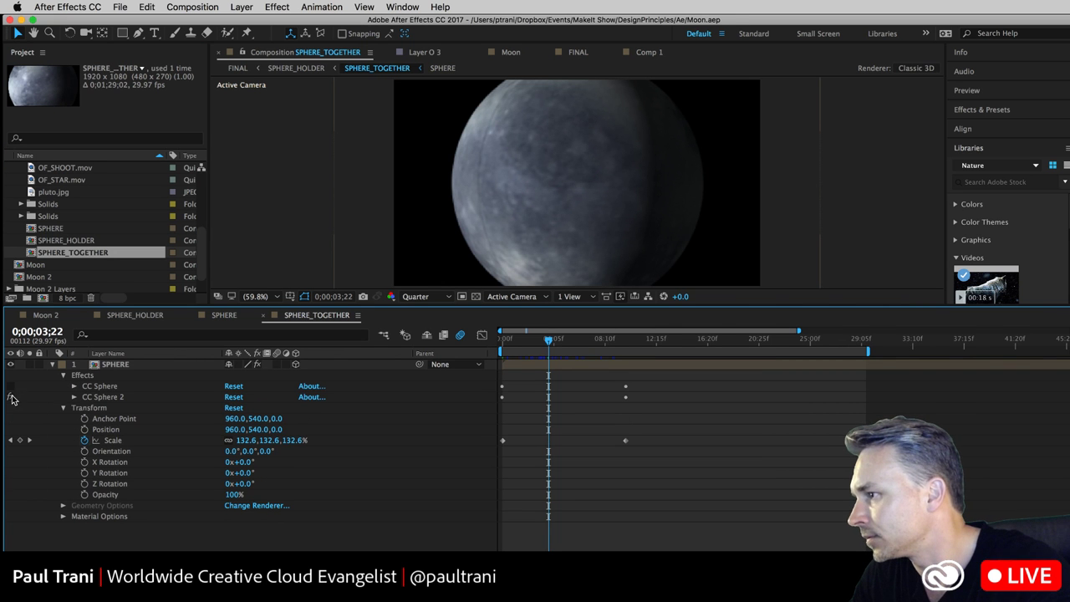
pyautogui.click(101, 397)
pyautogui.press('Delete')
pyautogui.click(101, 386)
pyautogui.press('Delete')
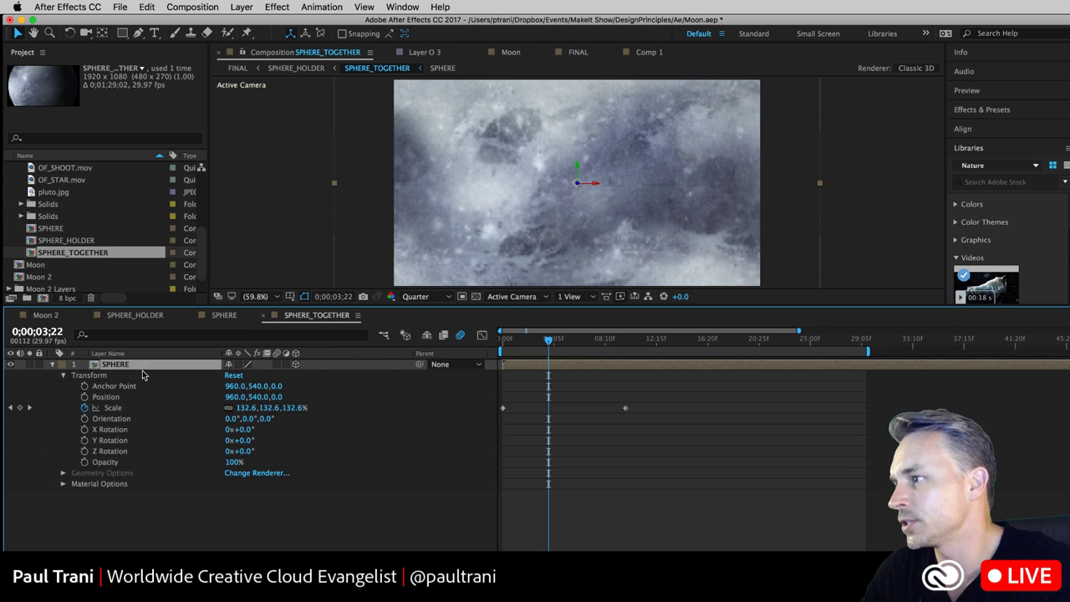
pyautogui.click(158, 520)
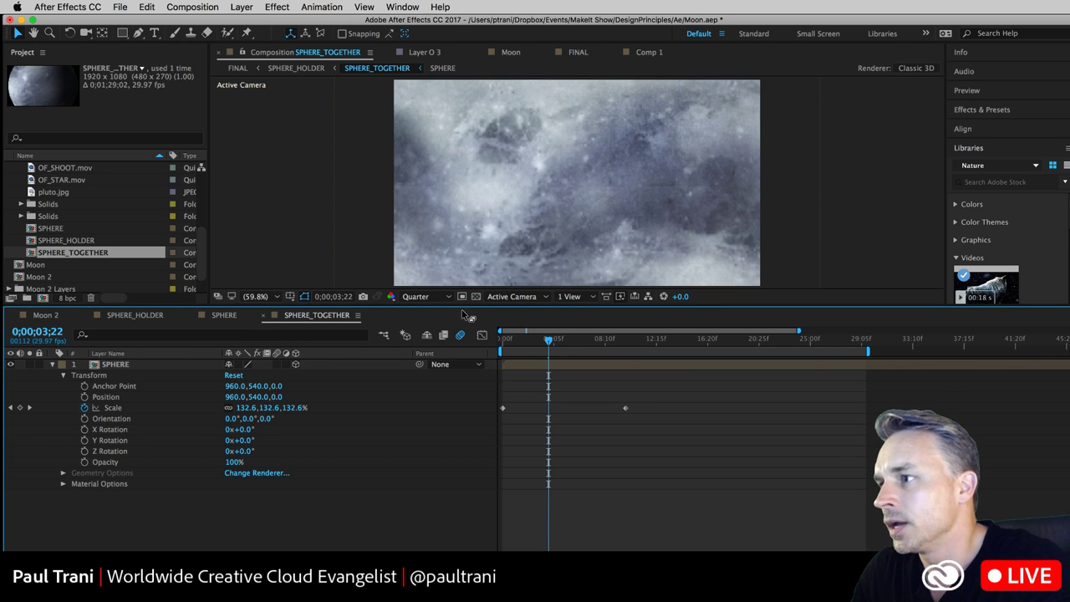
# - Search the effects library for "blur" and examine the available blur effects
pyautogui.moveTo(463, 306); pyautogui.dragTo(463, 405)
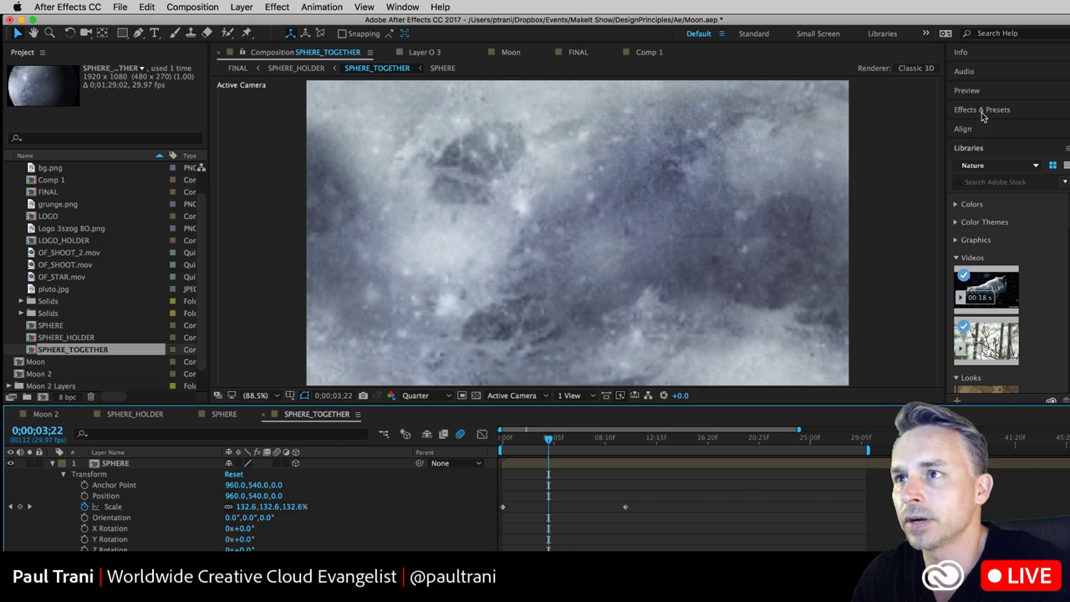
pyautogui.click(983, 110)
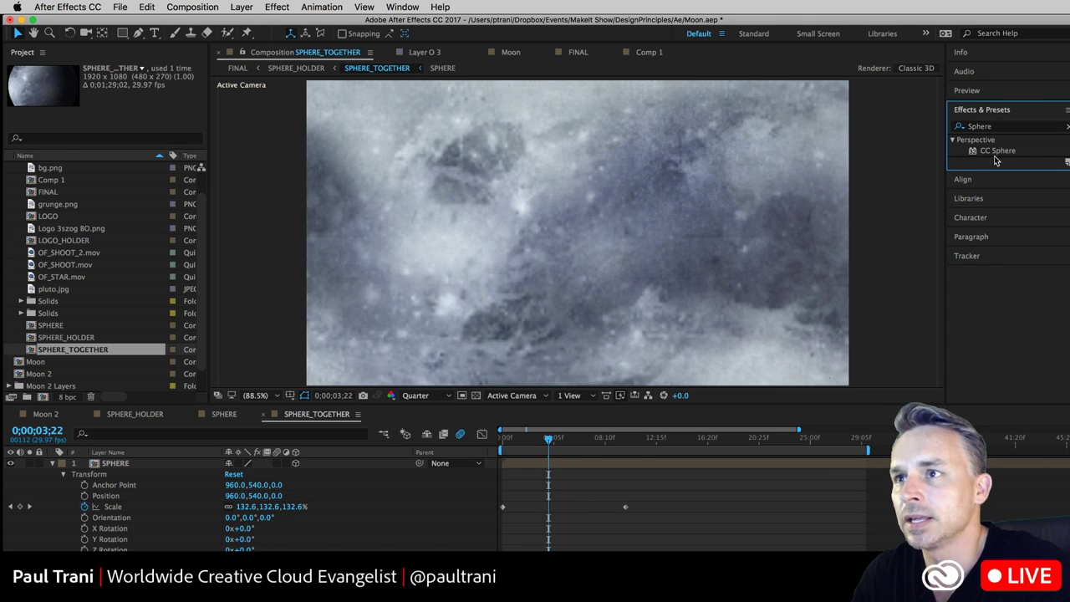
pyautogui.click(1066, 126)
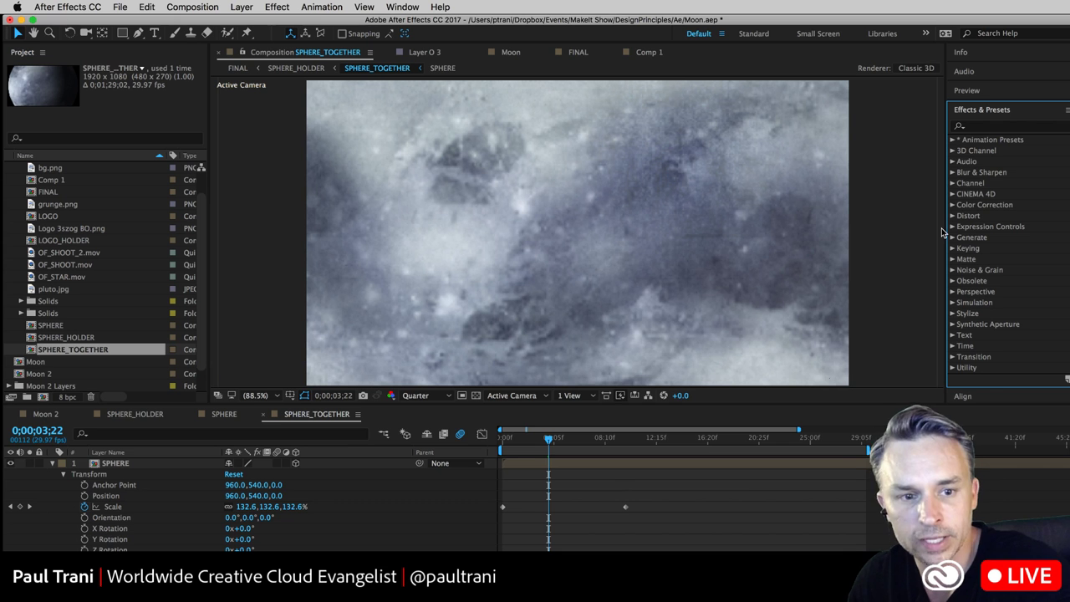
pyautogui.click(978, 129)
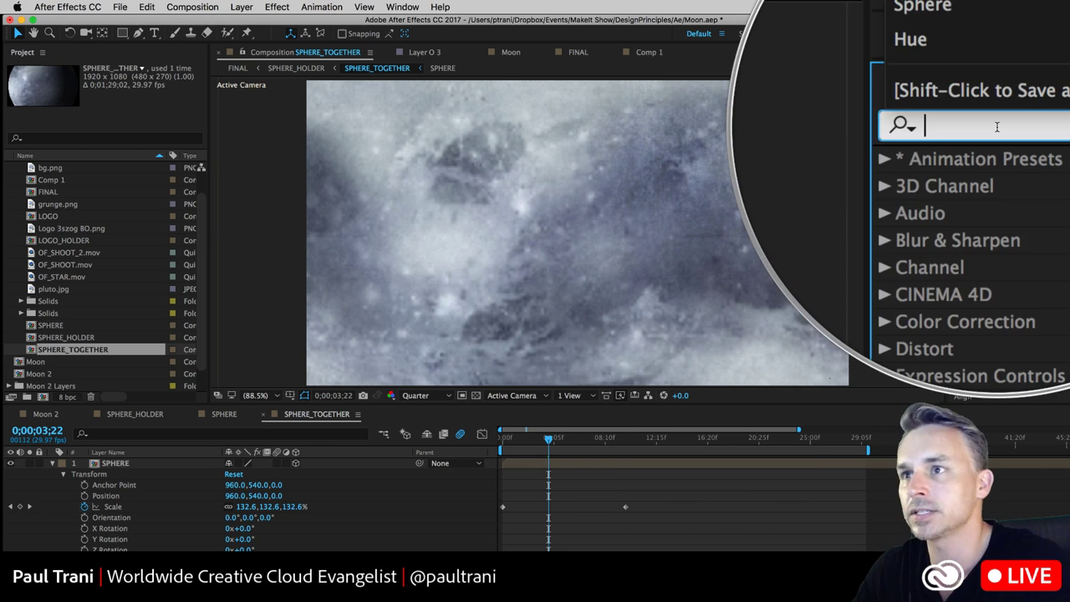
pyautogui.write('blurt')
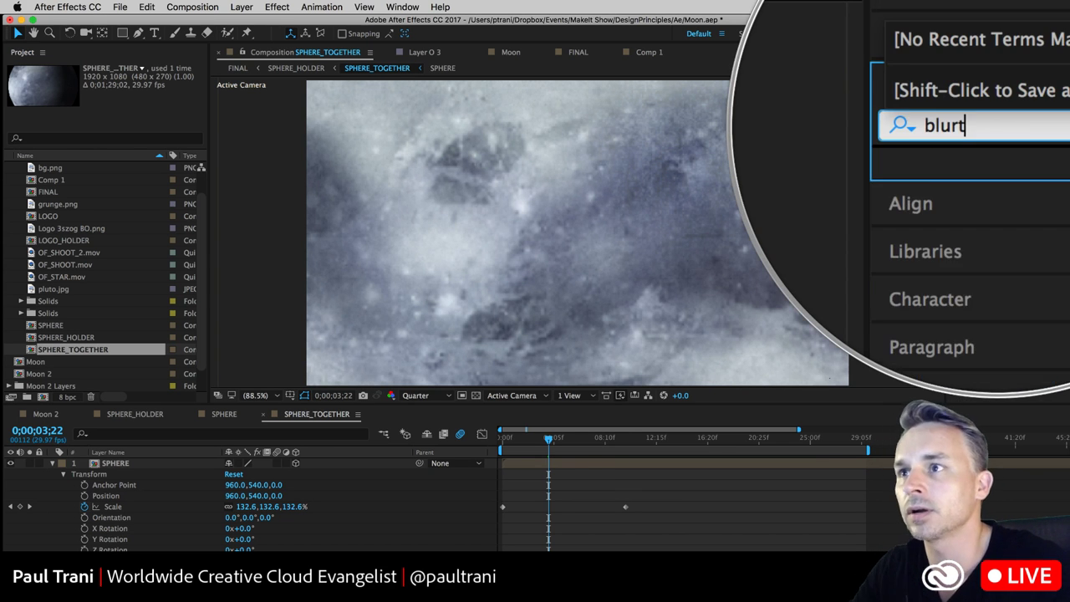
pyautogui.press('BackSpace')
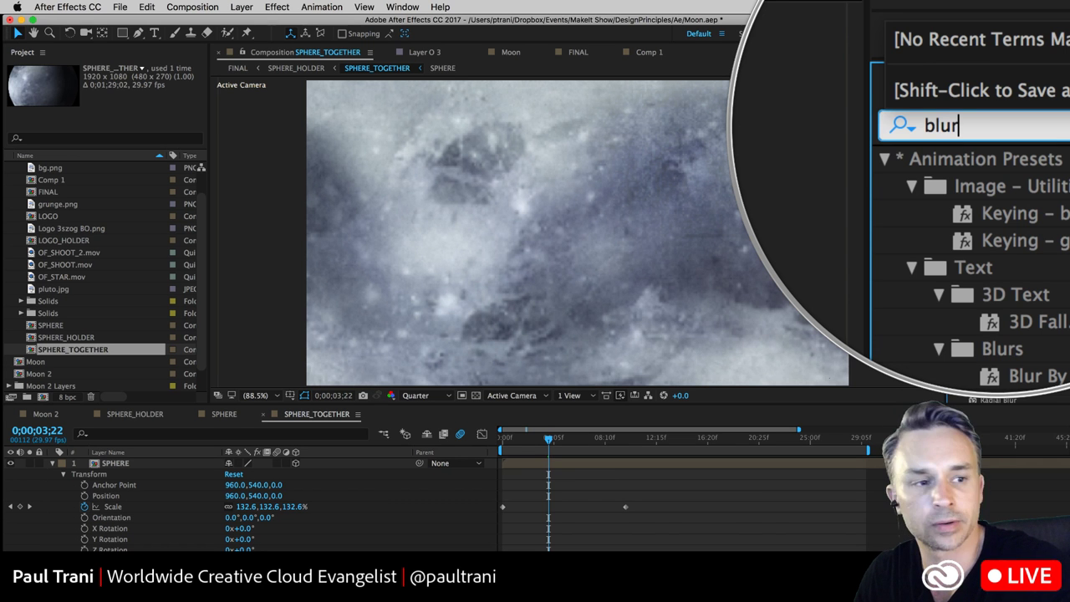
pyautogui.press('Return')
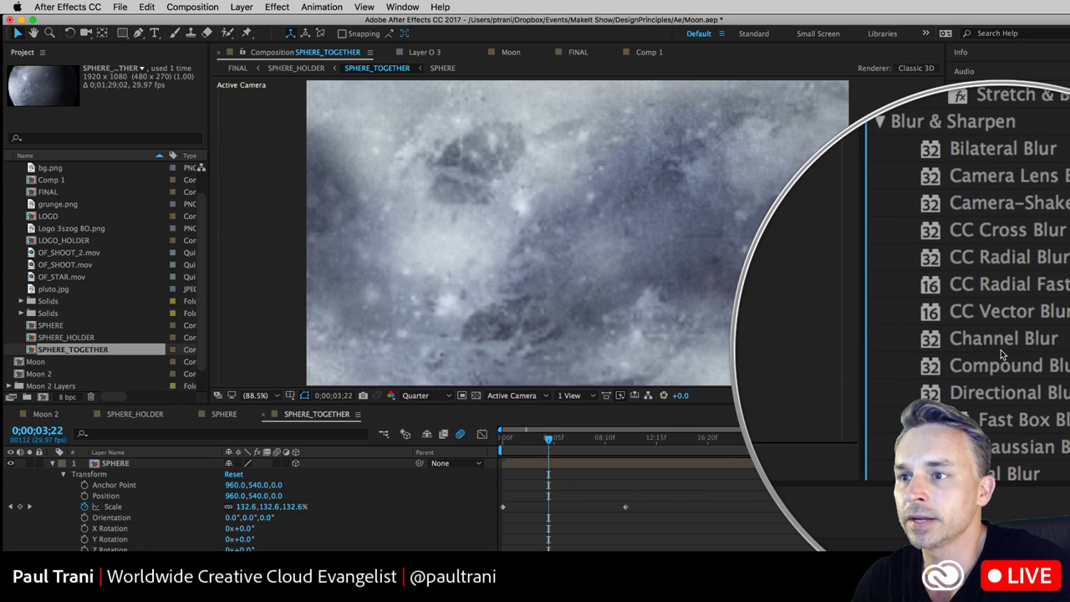
pyautogui.scroll(-3, 1000, 349)
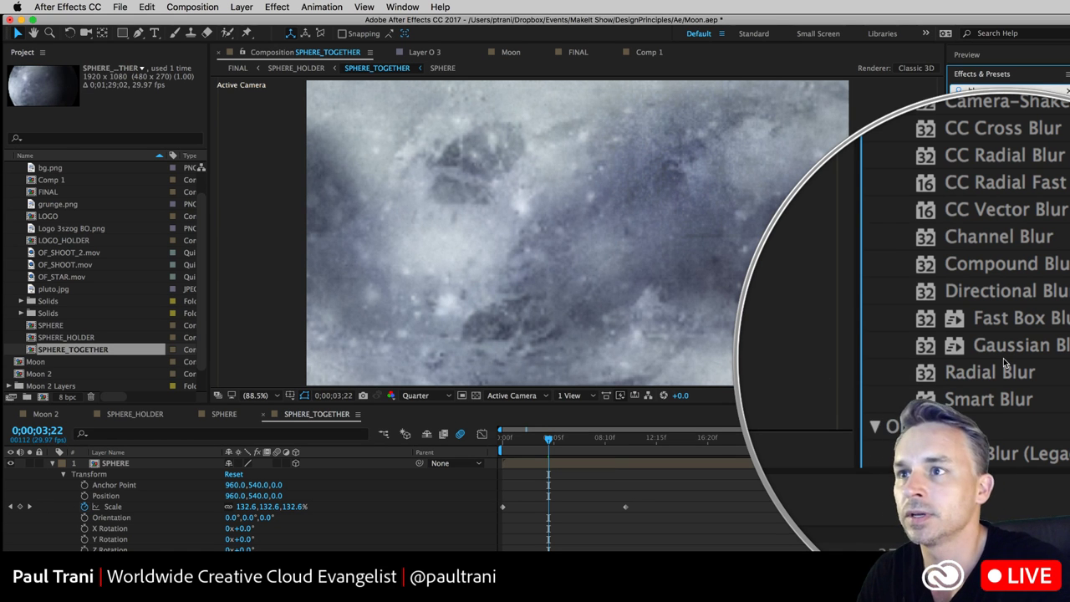
pyautogui.press('alt+super+8')
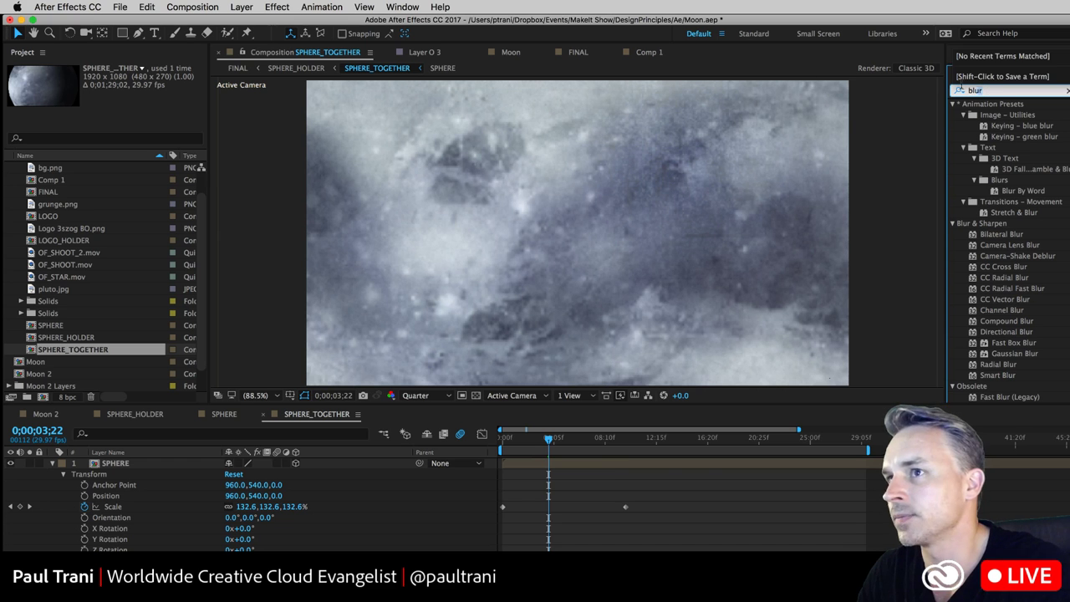
pyautogui.click(959, 89)
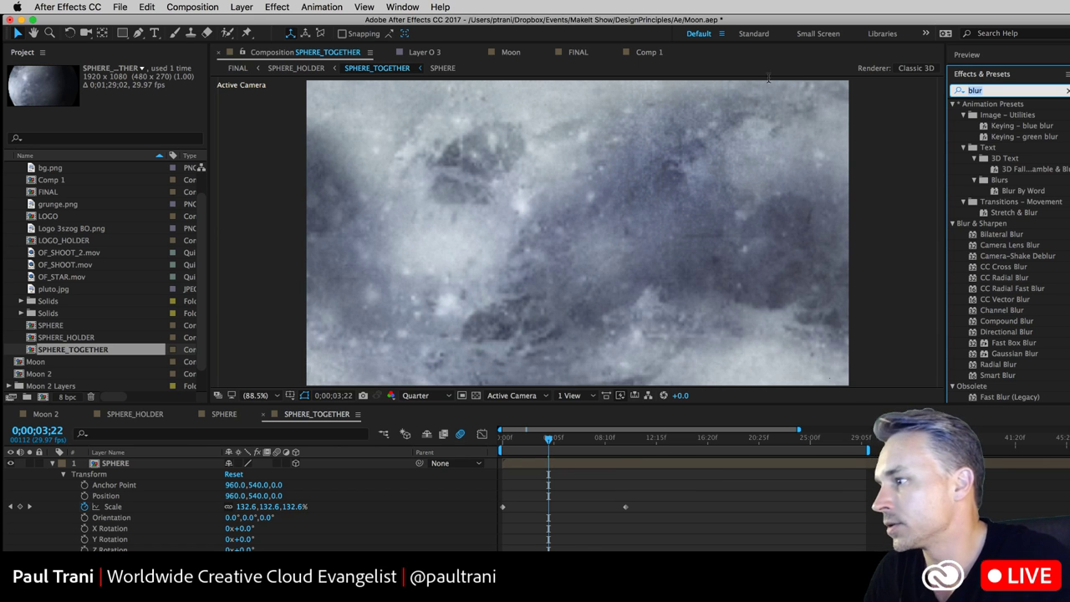
# - Find the CC Sphere effect by searching for "sphere" and apply it to the SPHERE layer
pyautogui.click(97, 464)
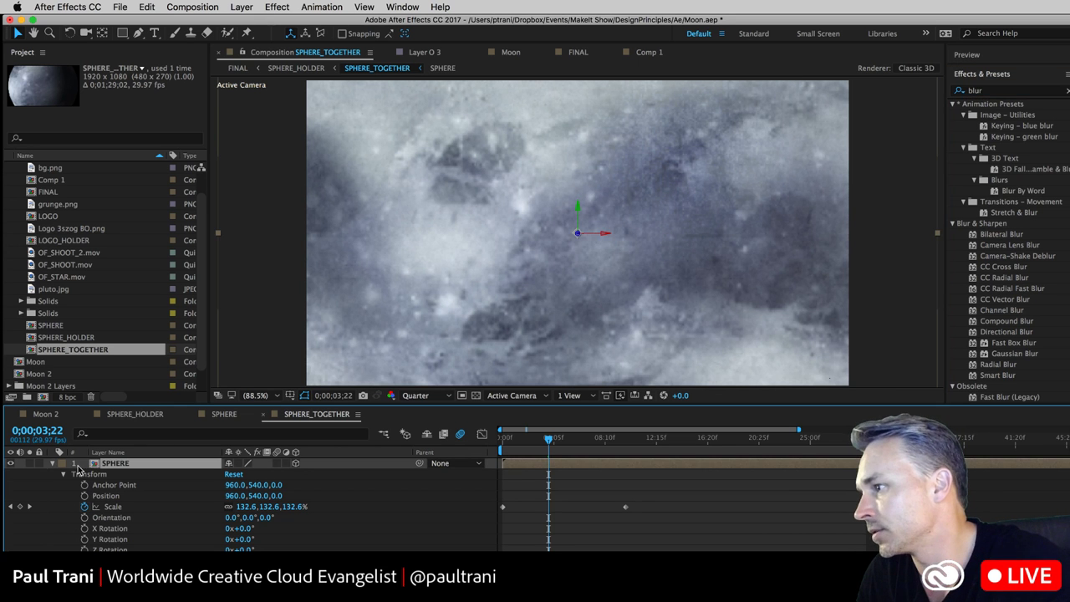
pyautogui.click(64, 474)
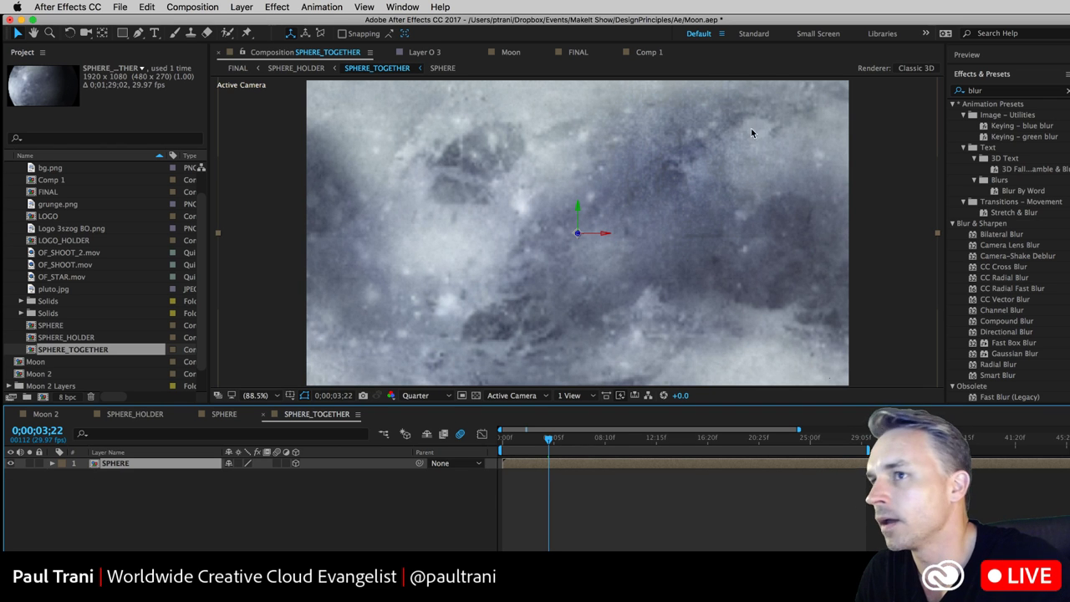
pyautogui.click(961, 91)
pyautogui.write('s')
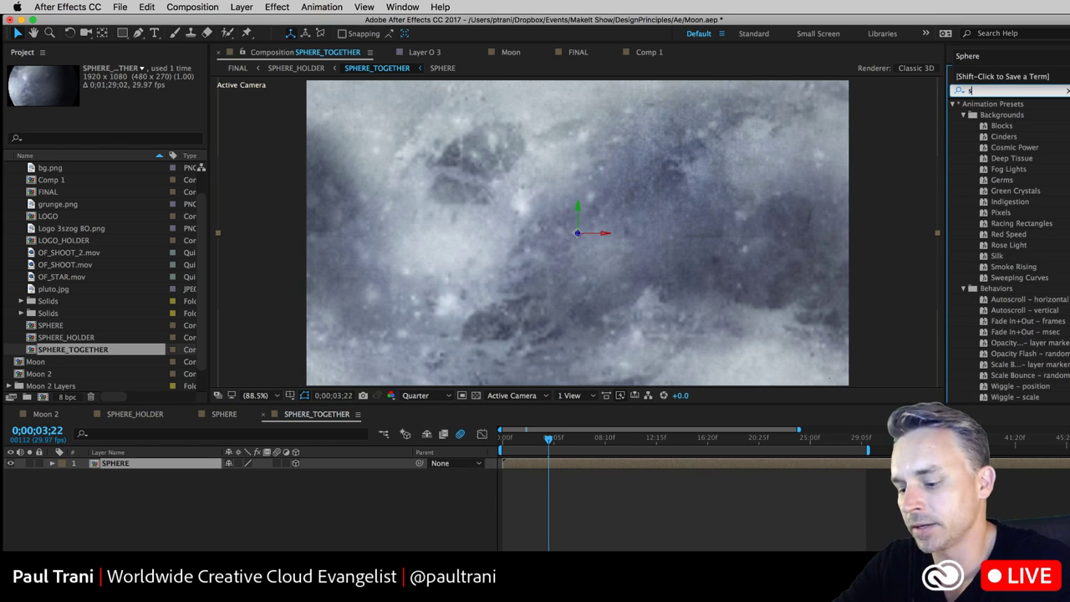
pyautogui.write('phere')
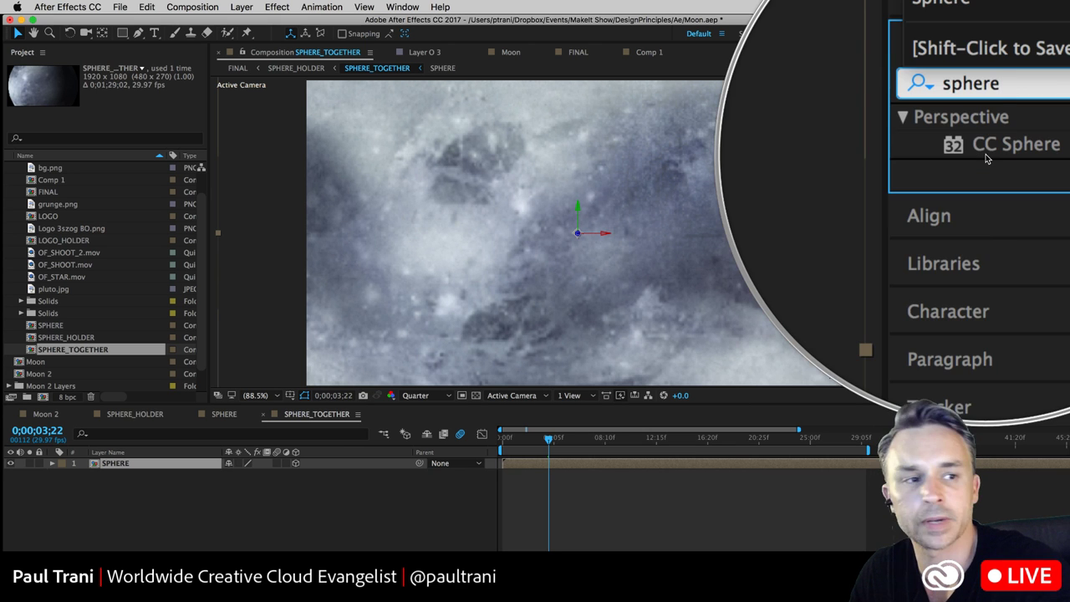
pyautogui.moveTo(997, 150); pyautogui.dragTo(386, 298)
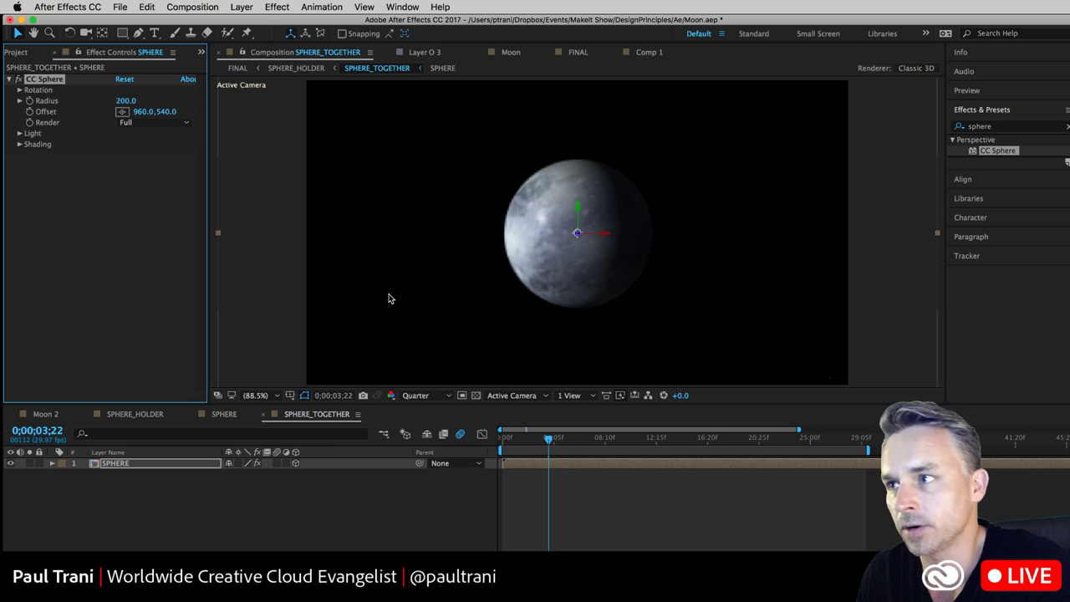
# - Set the CC Sphere effect's Radius to 389 on the SPHERE layer
pyautogui.click(52, 464)
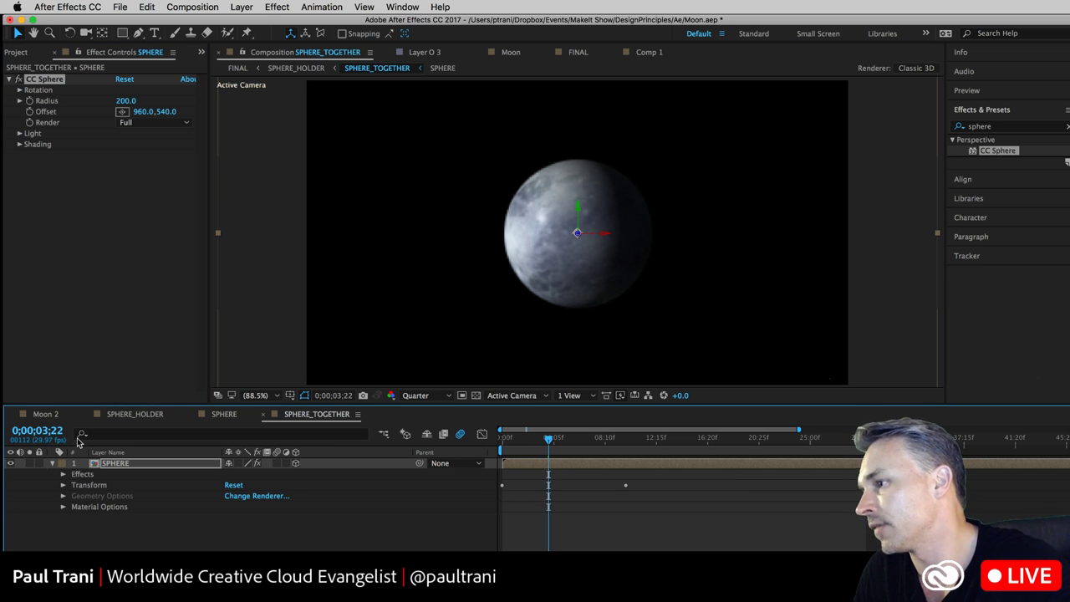
pyautogui.moveTo(117, 403); pyautogui.dragTo(117, 276)
pyautogui.click(62, 344)
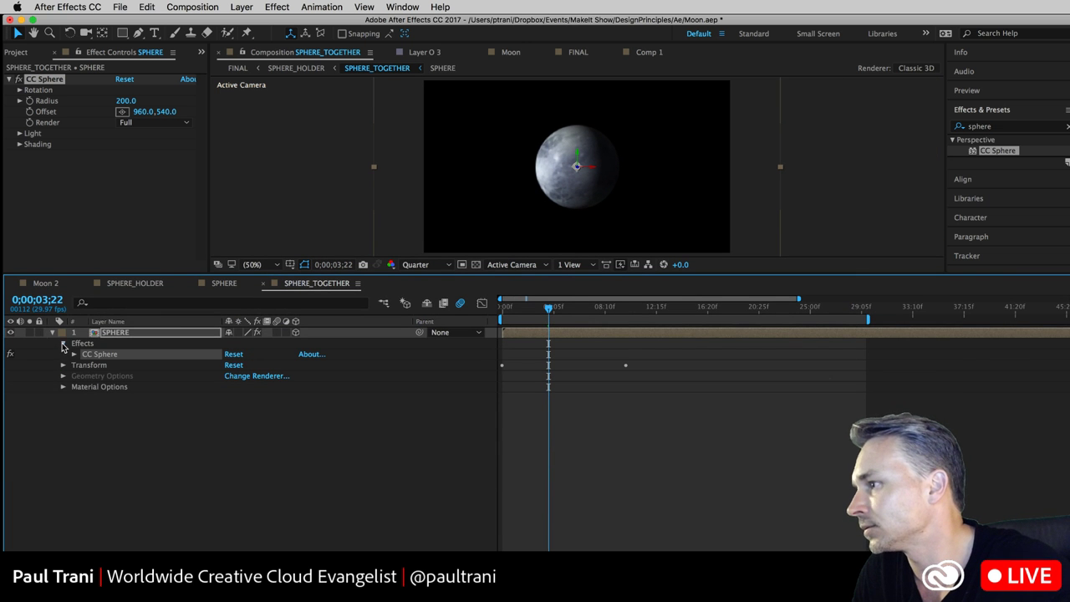
pyautogui.click(73, 354)
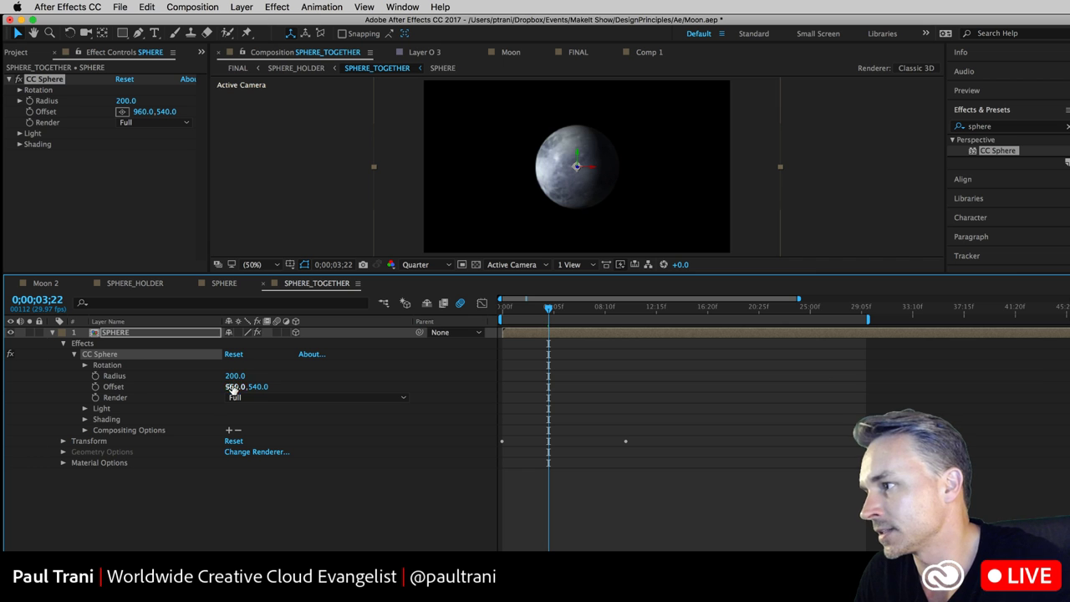
pyautogui.moveTo(235, 375); pyautogui.dragTo(354, 375)
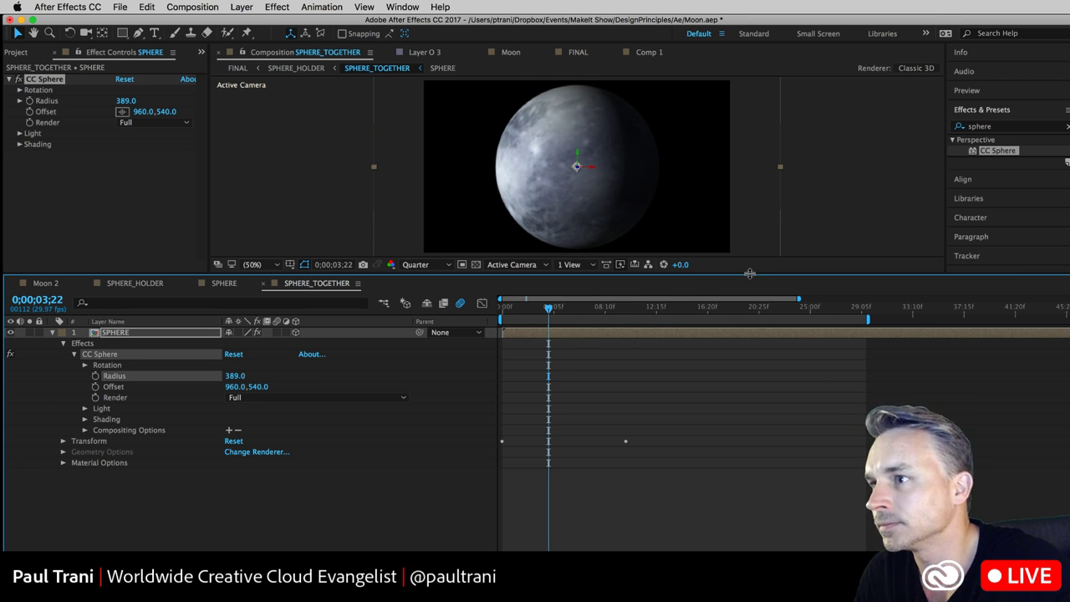
pyautogui.moveTo(750, 274); pyautogui.dragTo(752, 349)
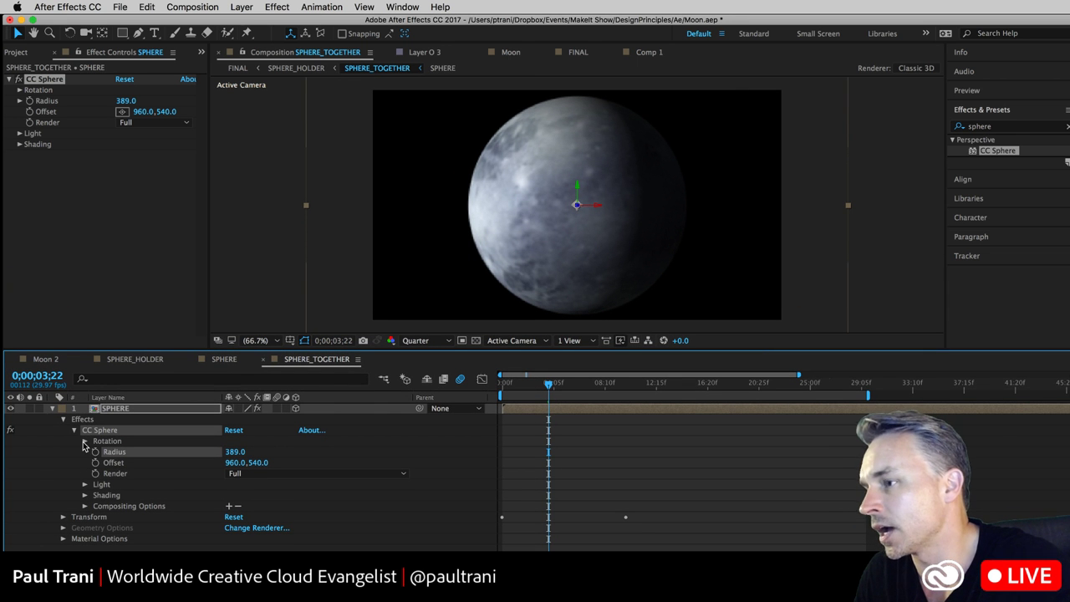
# - Delete all Scale keyframes from the SPHERE layer at 0;00;04;09, holding the scale at 124.1%
pyautogui.moveTo(524, 386)
pyautogui.mouseDown()
pyautogui.moveTo(498, 386)
pyautogui.moveTo(647, 385)
pyautogui.moveTo(521, 385)
pyautogui.mouseUp()
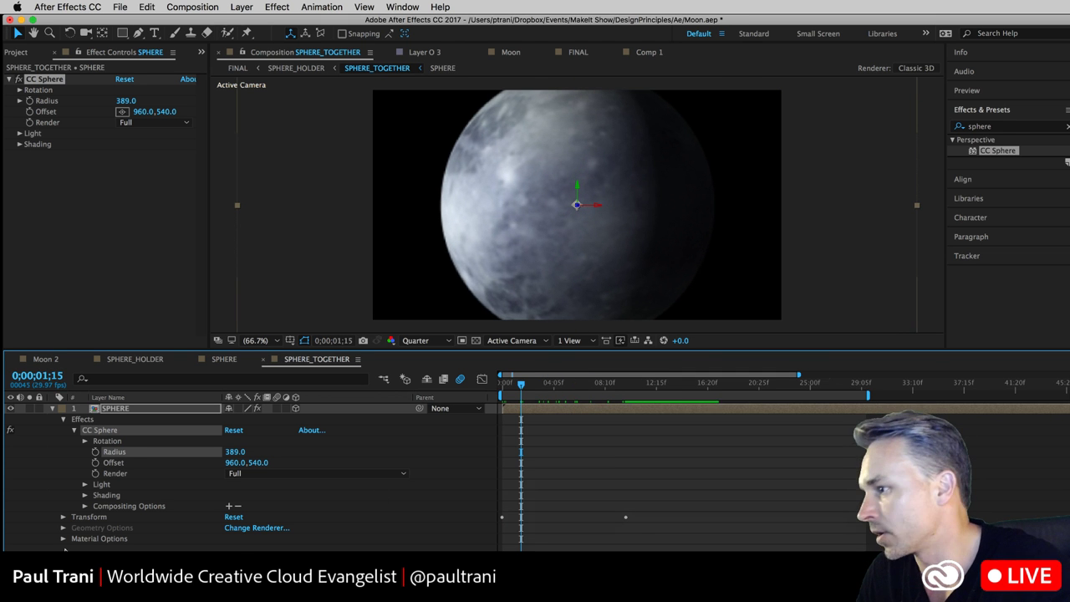
pyautogui.click(63, 519)
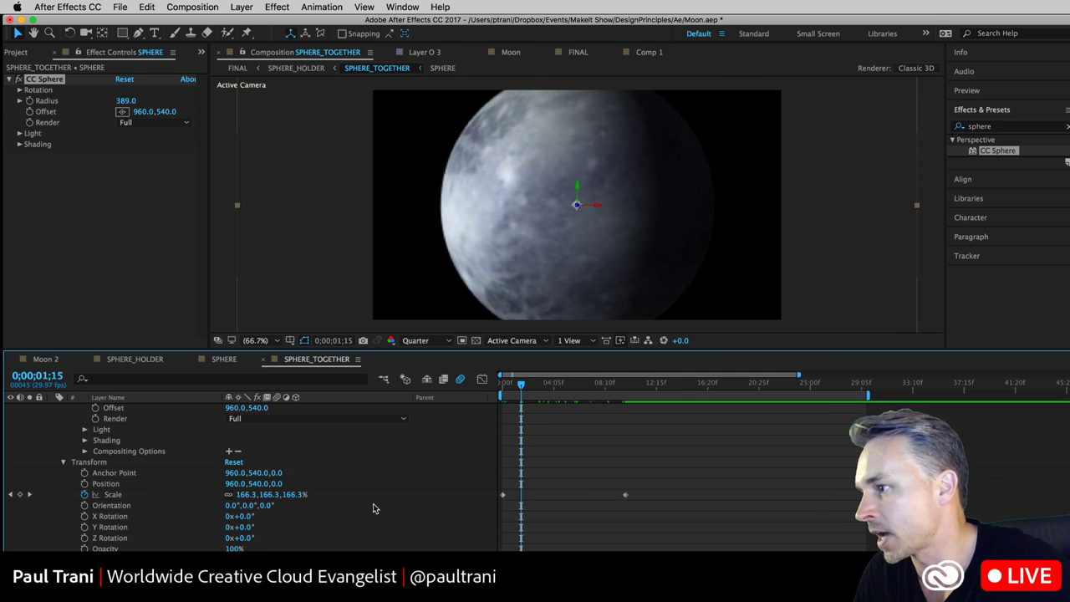
pyautogui.click(555, 386)
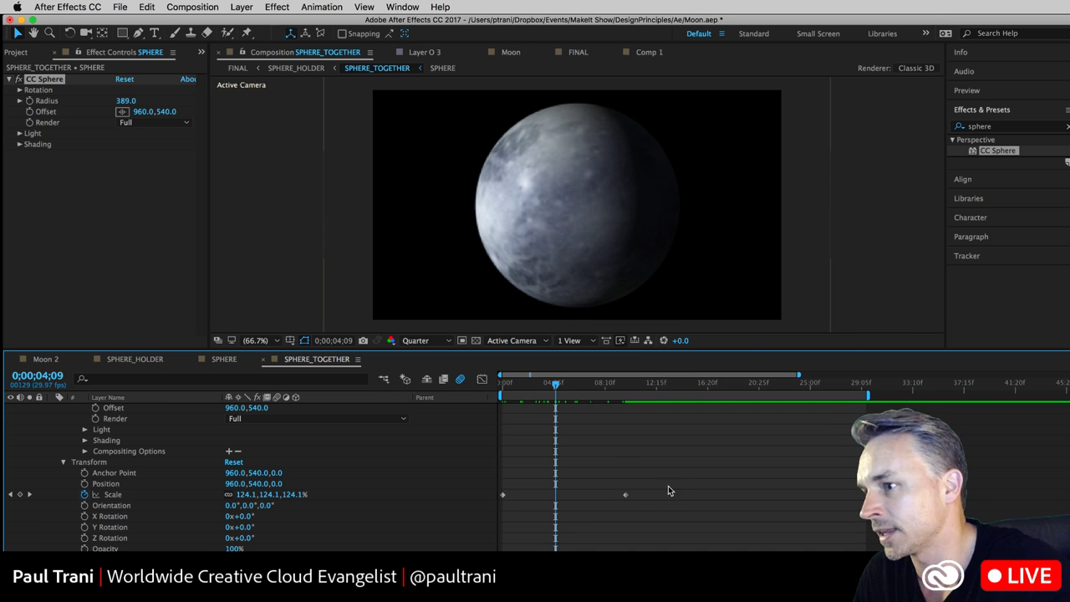
pyautogui.moveTo(668, 488); pyautogui.dragTo(473, 518)
pyautogui.press('Delete')
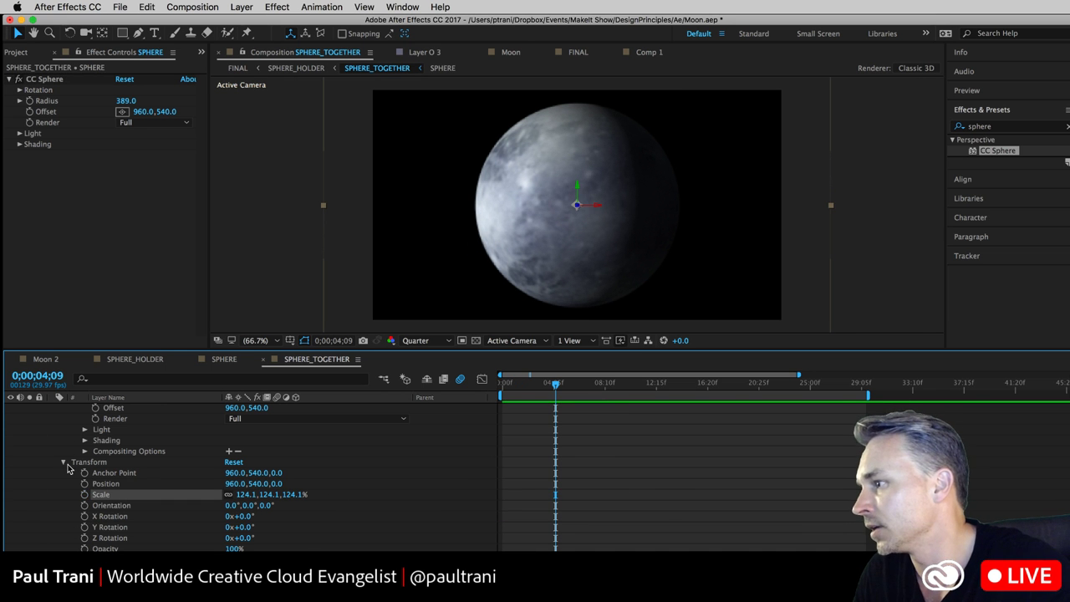
pyautogui.click(64, 464)
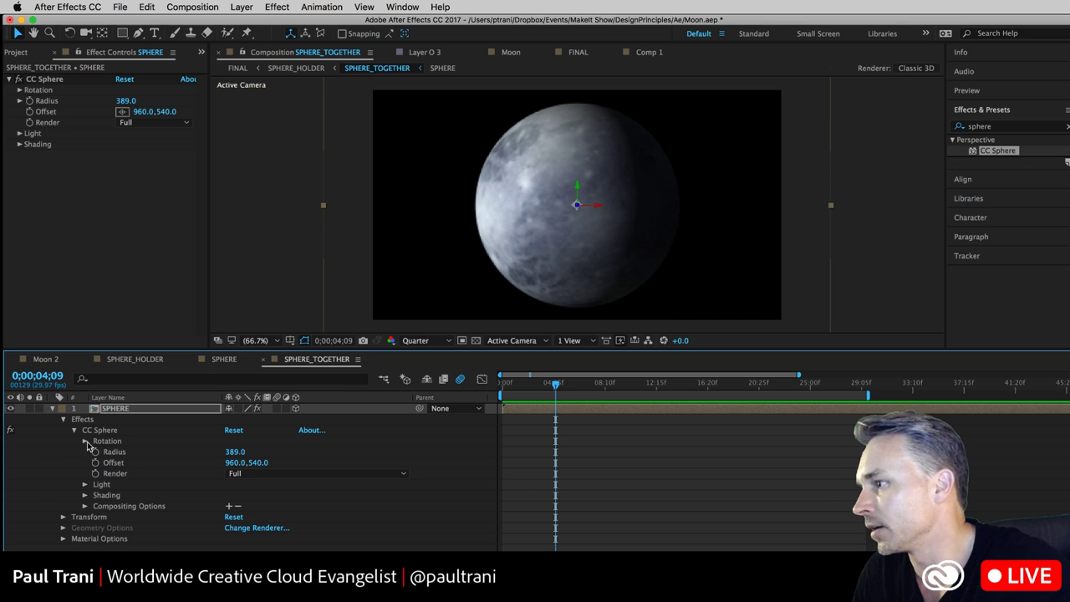
# - Add a Rotation Y keyframe of 0x+0.0° to the CC Sphere effect at 0;00;24;25
pyautogui.click(85, 441)
pyautogui.moveTo(542, 387); pyautogui.dragTo(566, 383)
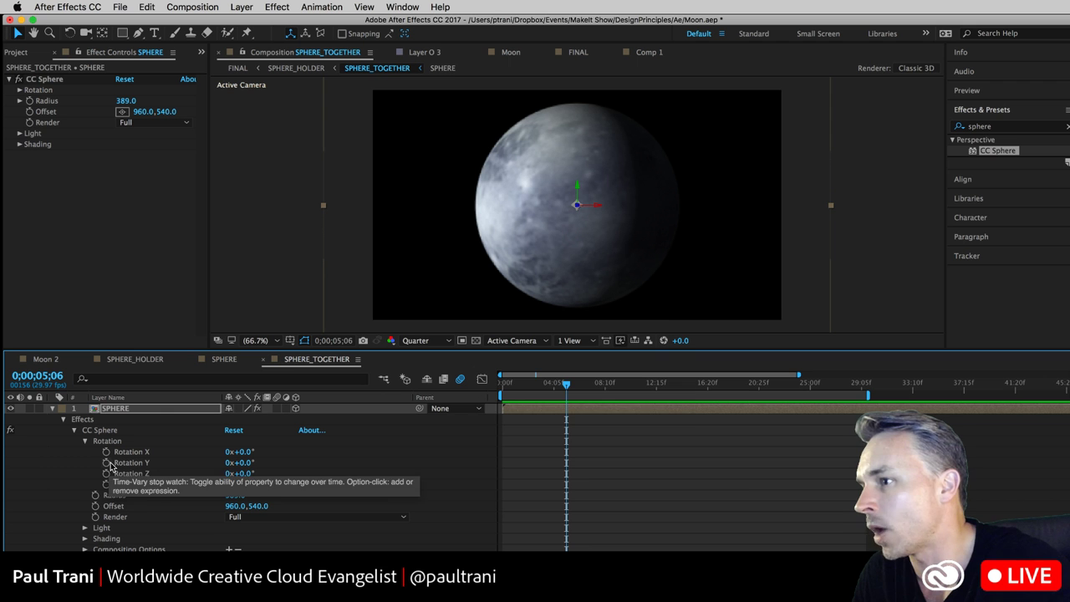
pyautogui.click(504, 386)
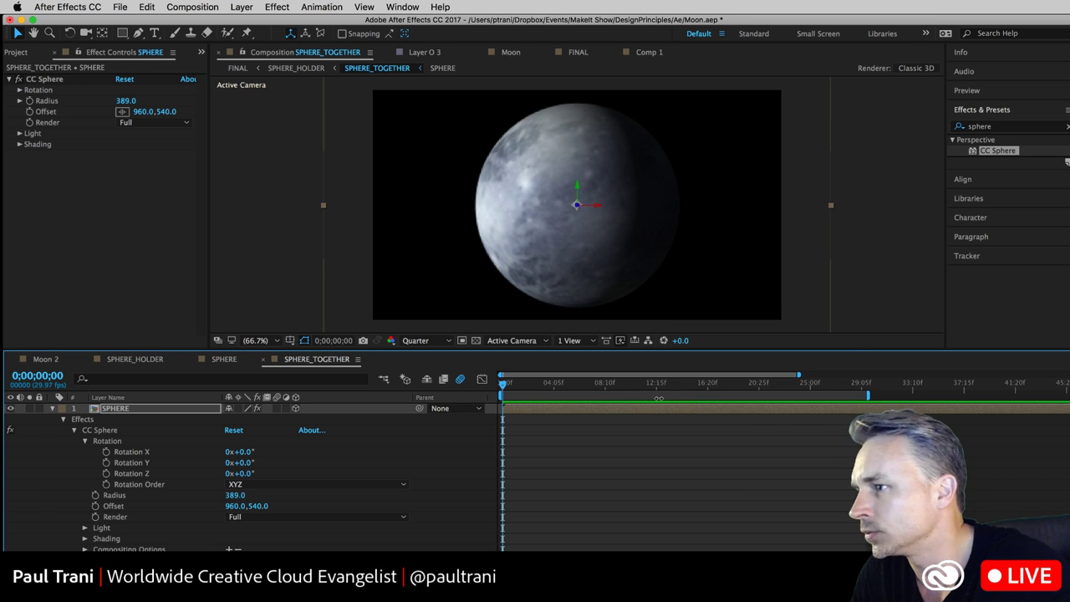
pyautogui.moveTo(796, 374); pyautogui.dragTo(1068, 373)
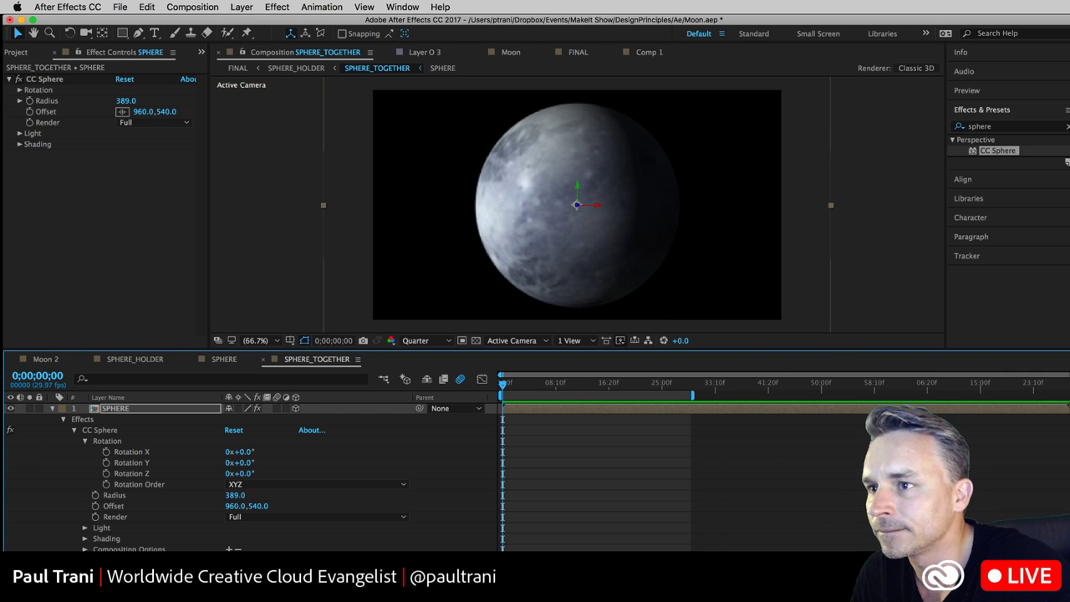
pyautogui.click(669, 429)
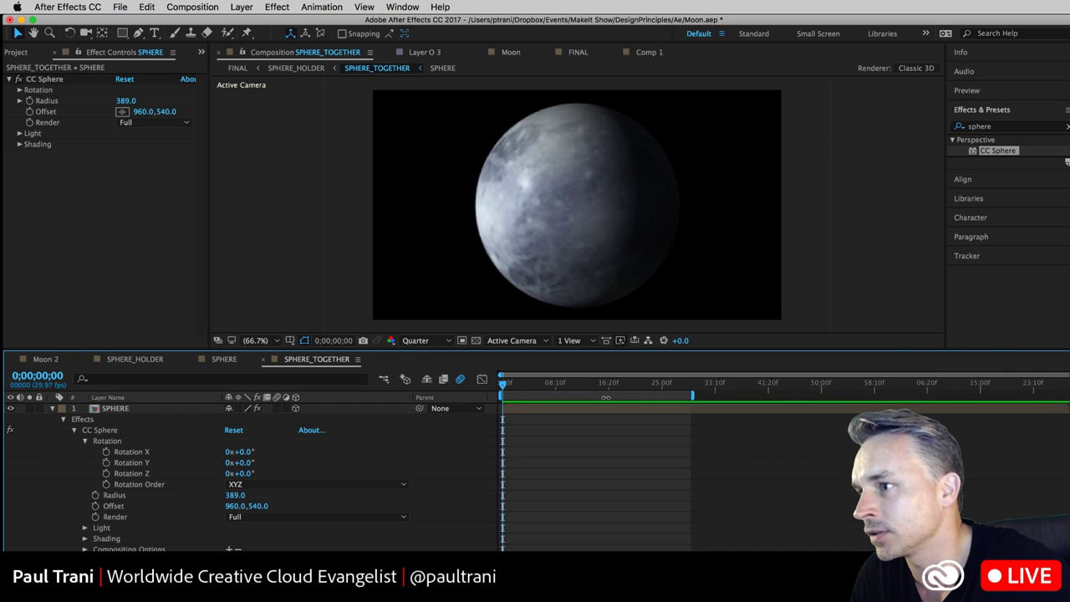
pyautogui.moveTo(656, 382); pyautogui.dragTo(661, 384)
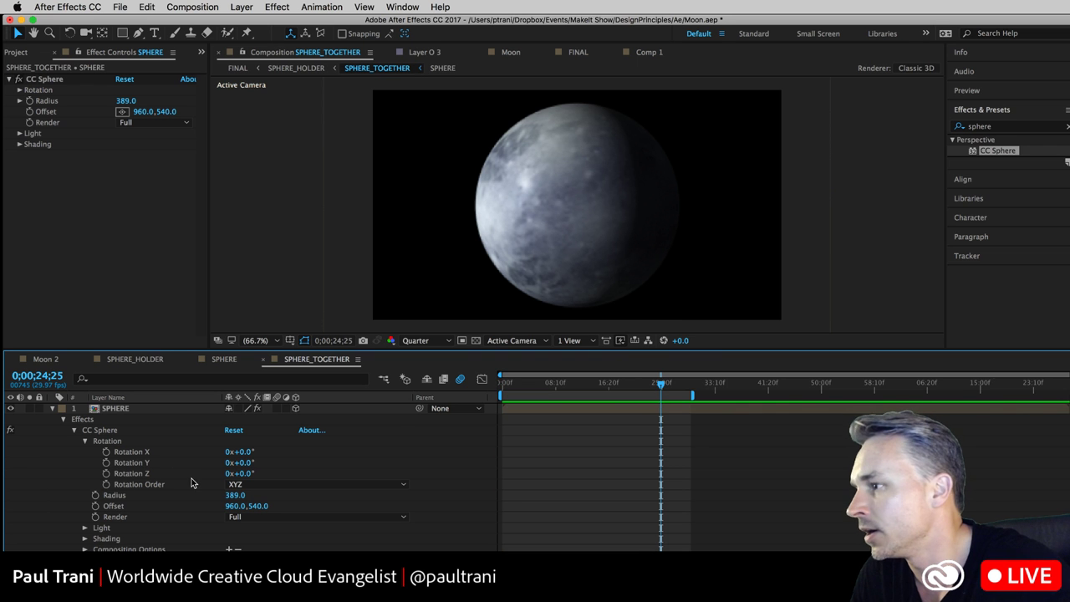
pyautogui.click(107, 463)
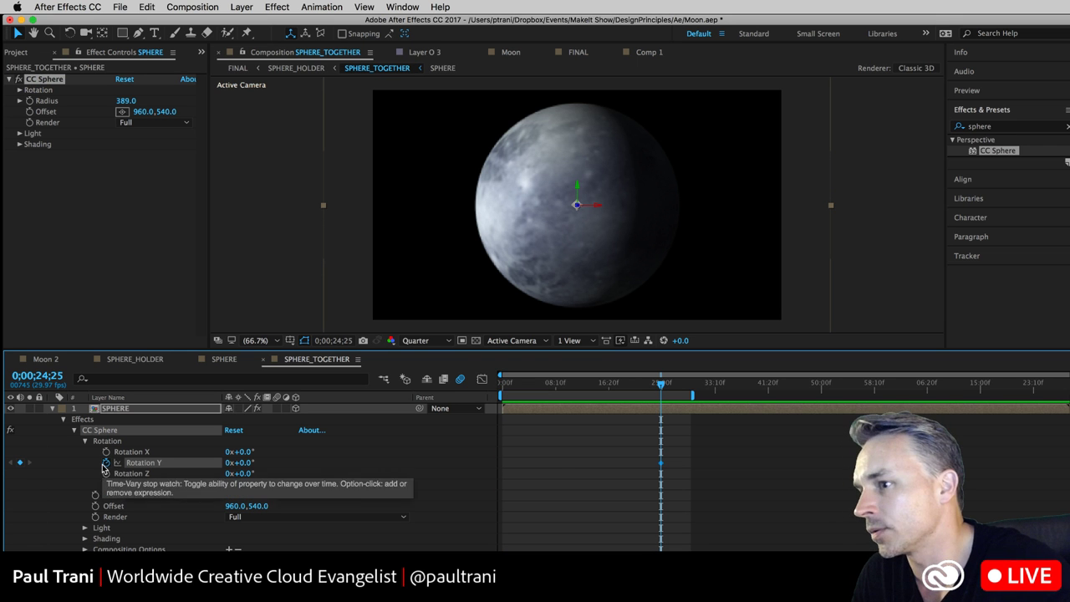
# - Set the CC Sphere effect's Rotation Y to 1x+0.0° at 0;00;00;00 on the SPHERE layer
pyautogui.click(534, 384)
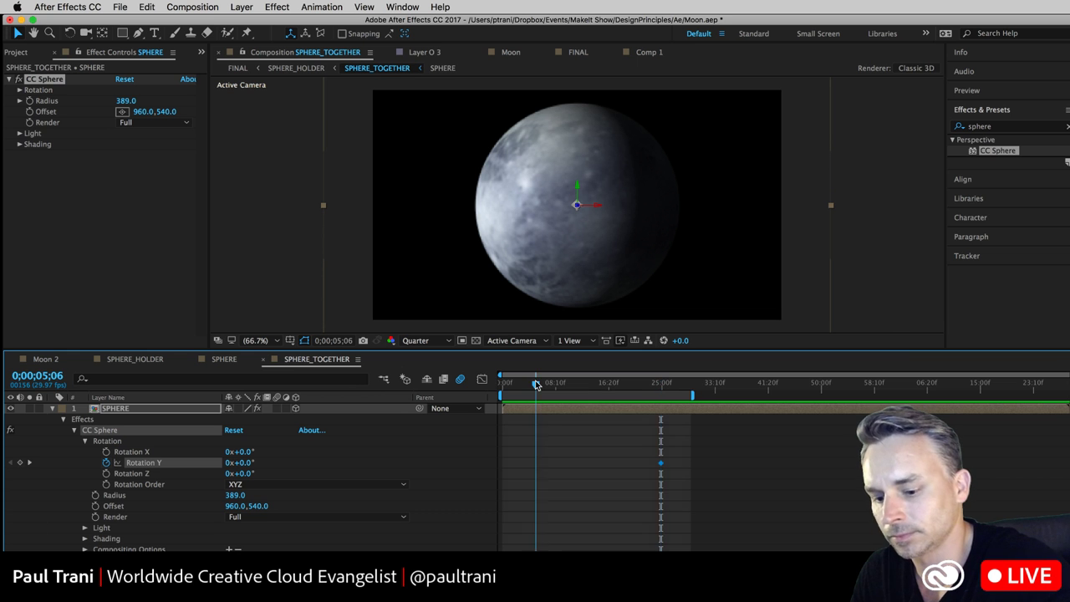
pyautogui.moveTo(534, 384); pyautogui.dragTo(478, 395)
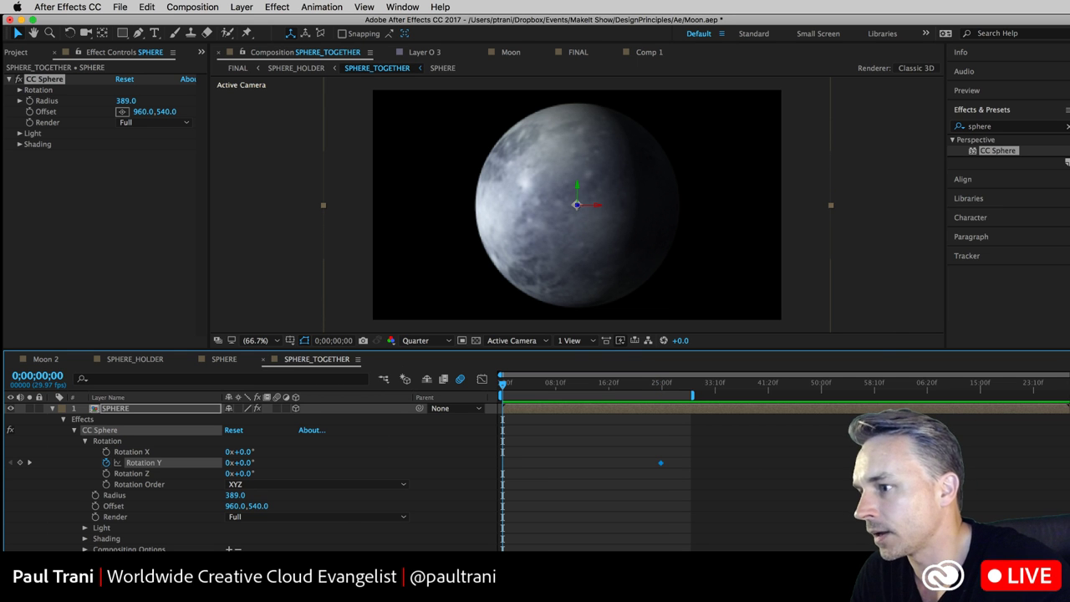
pyautogui.press('=')
pyautogui.press('=')
pyautogui.press('=')
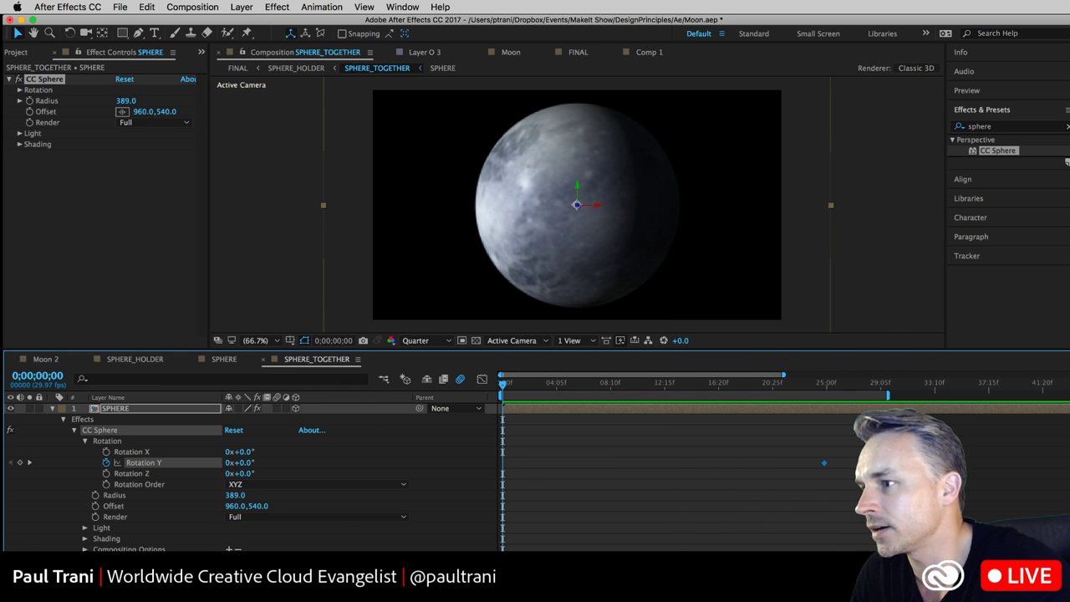
pyautogui.click(231, 462)
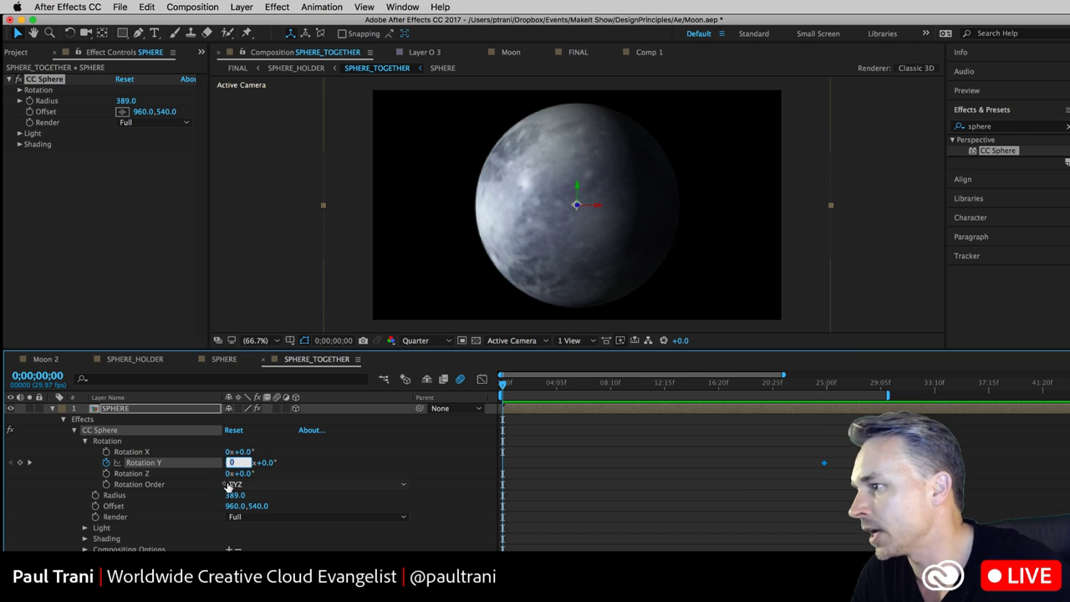
pyautogui.write('1')
pyautogui.press('Return')
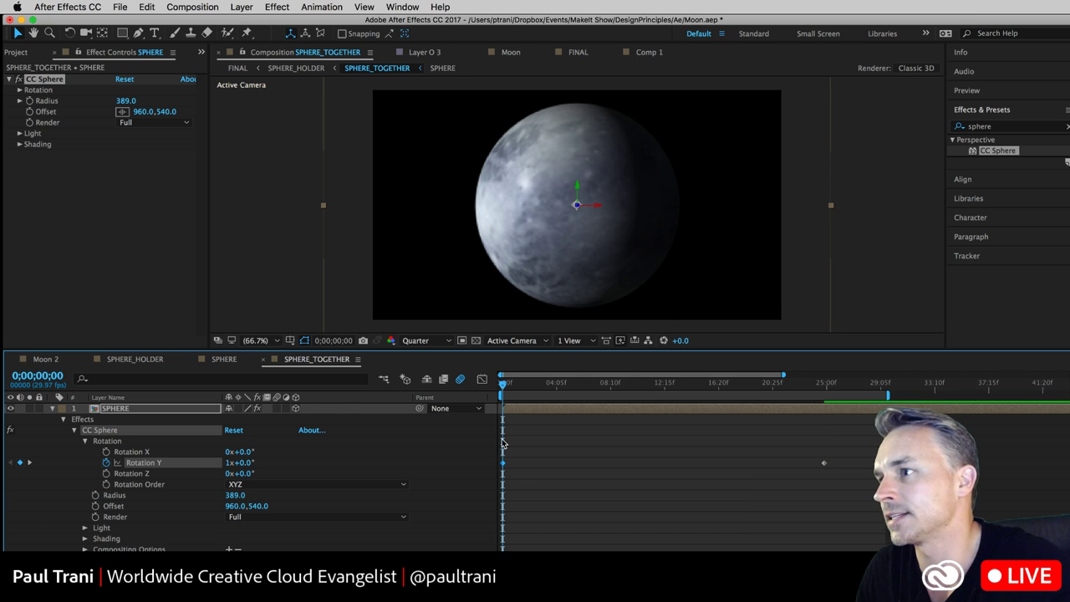
# - Scrub through the SPHERE_TOGETHER timeline in an enlarged viewer to preview the moon's rotation
pyautogui.moveTo(506, 388); pyautogui.dragTo(649, 400)
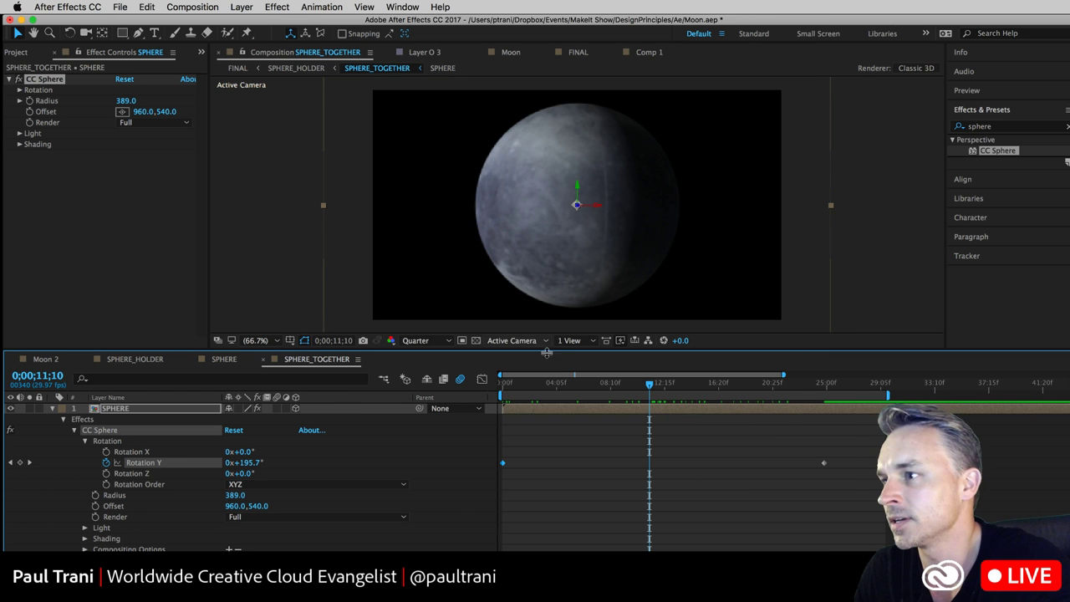
pyautogui.moveTo(539, 347); pyautogui.dragTo(538, 381)
pyautogui.moveTo(541, 418); pyautogui.dragTo(753, 424)
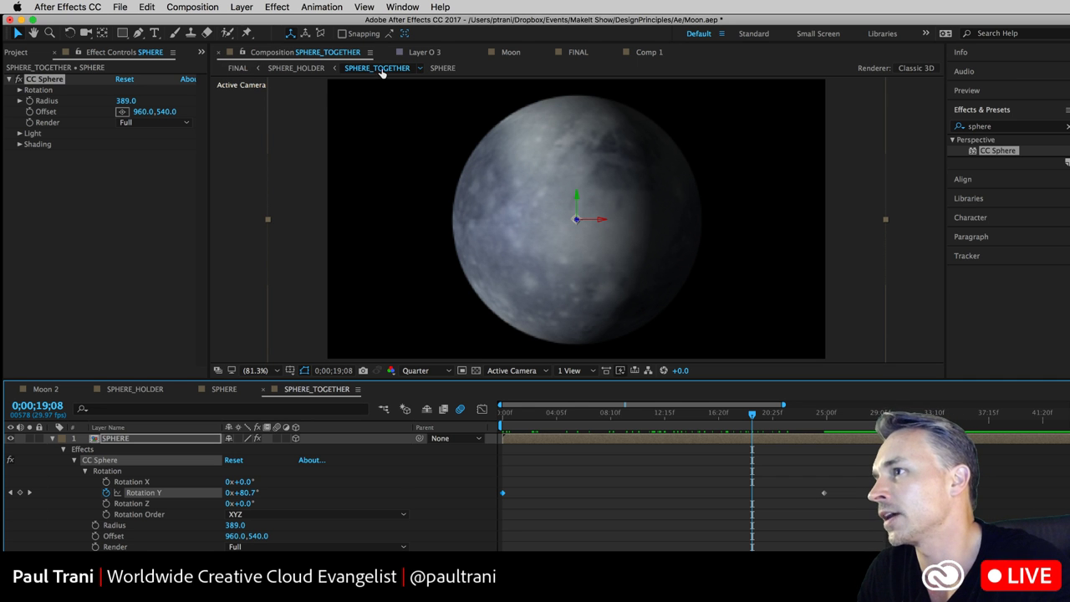
# - Open the Moon 2 composition from the project and scrub to 0;00;03;18 to review the title animation
pyautogui.click(20, 52)
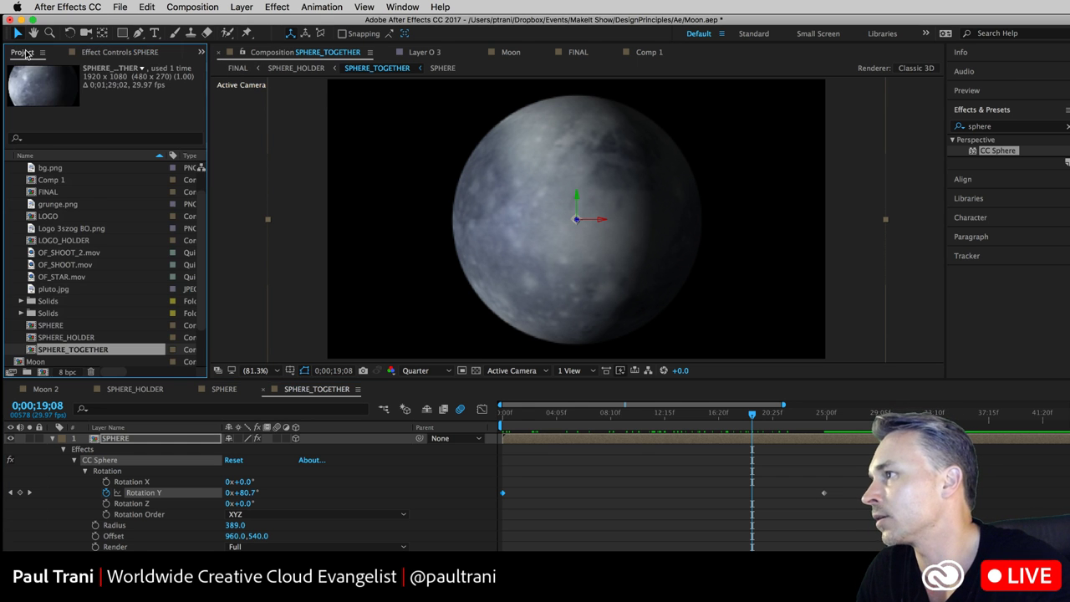
pyautogui.scroll(1, 9, 189)
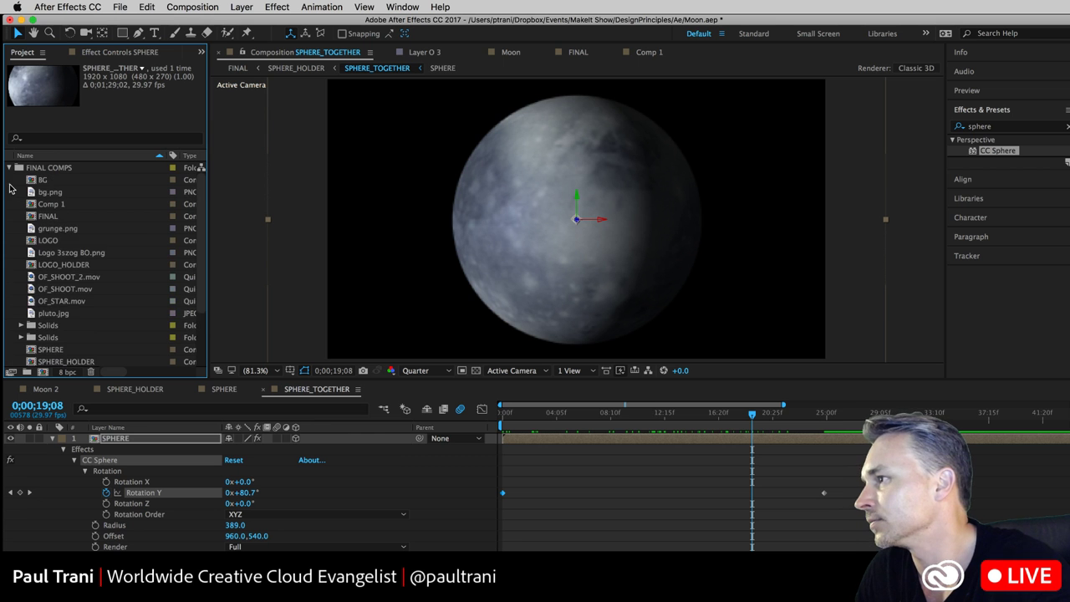
pyautogui.click(10, 168)
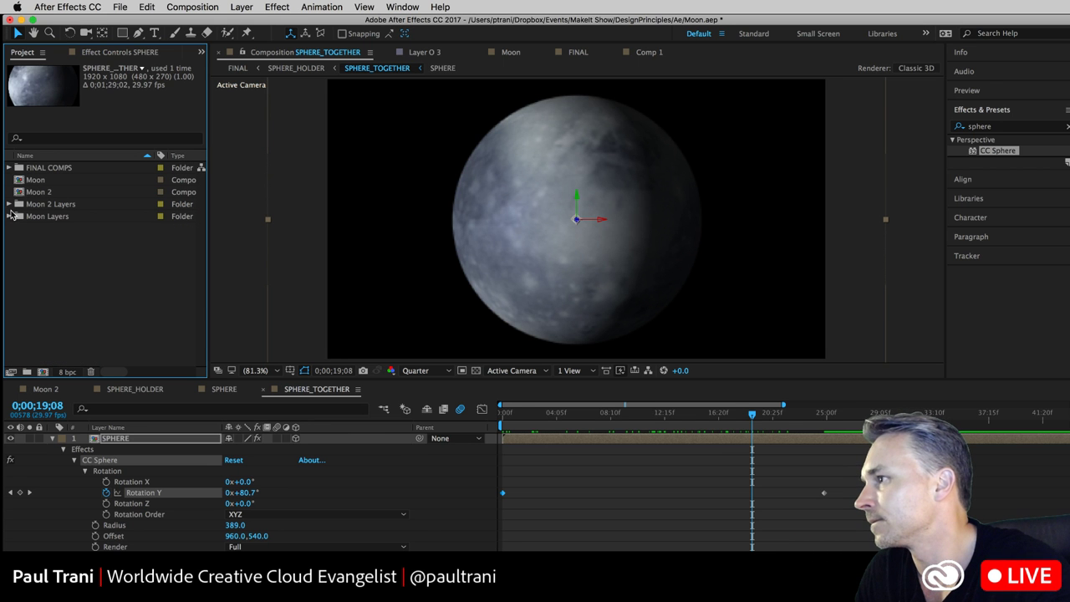
pyautogui.doubleClick(17, 194)
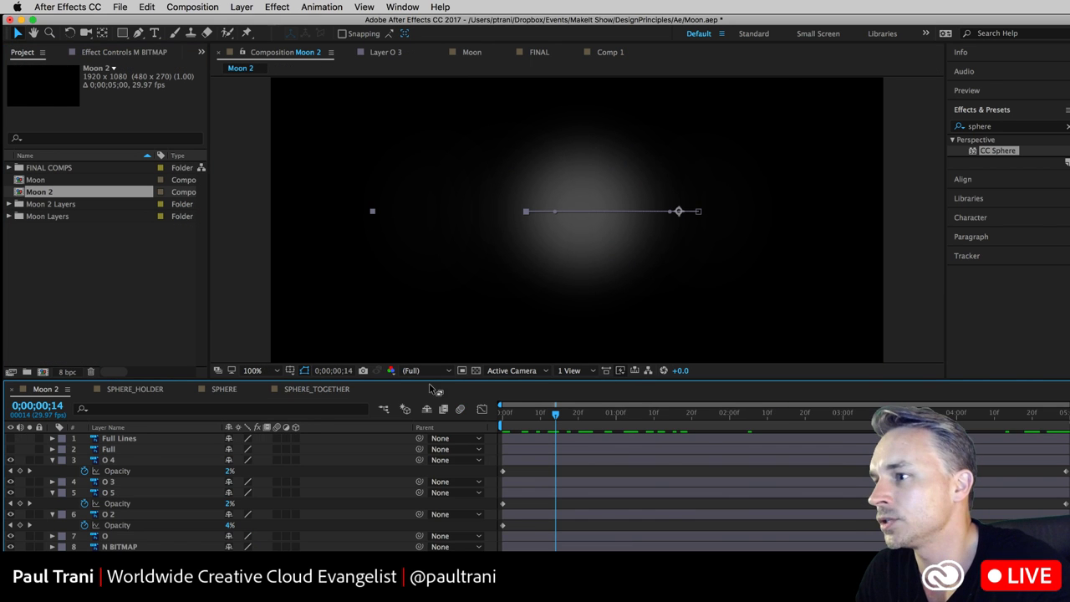
pyautogui.moveTo(571, 424); pyautogui.dragTo(910, 416)
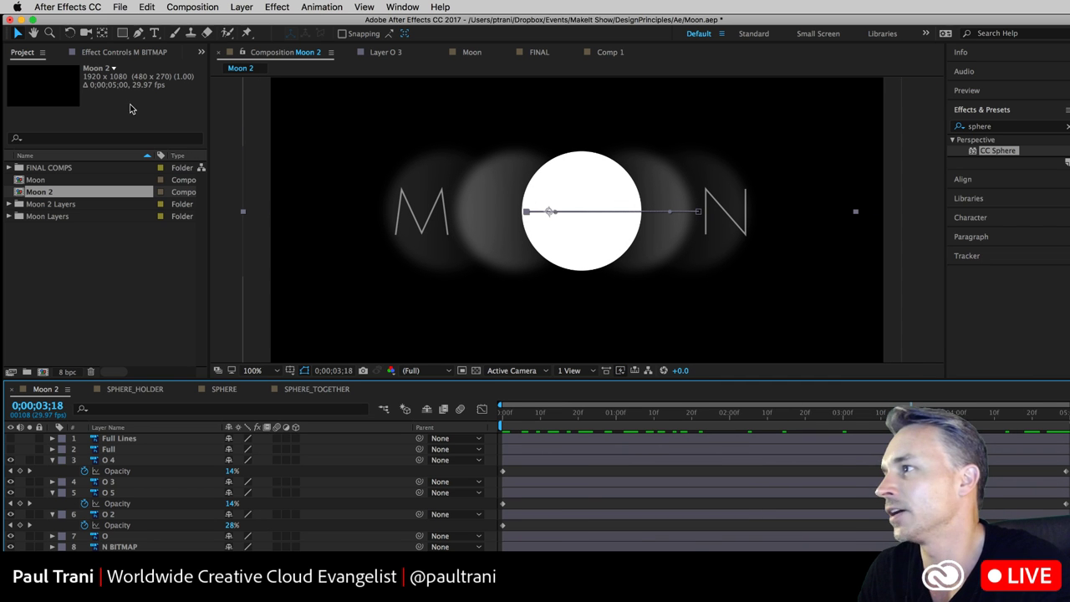
# - Add the SPHERE_TOGETHER composition as the top layer of Moon 2 and return to 0;00;00;00
pyautogui.click(10, 168)
pyautogui.scroll(-5, 25, 300)
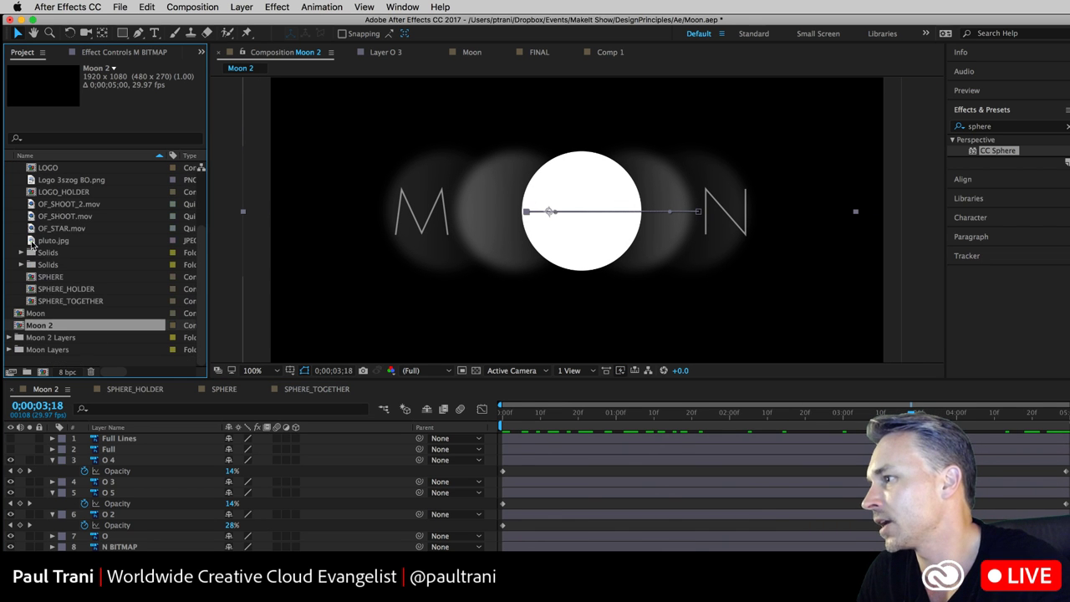
pyautogui.click(27, 302)
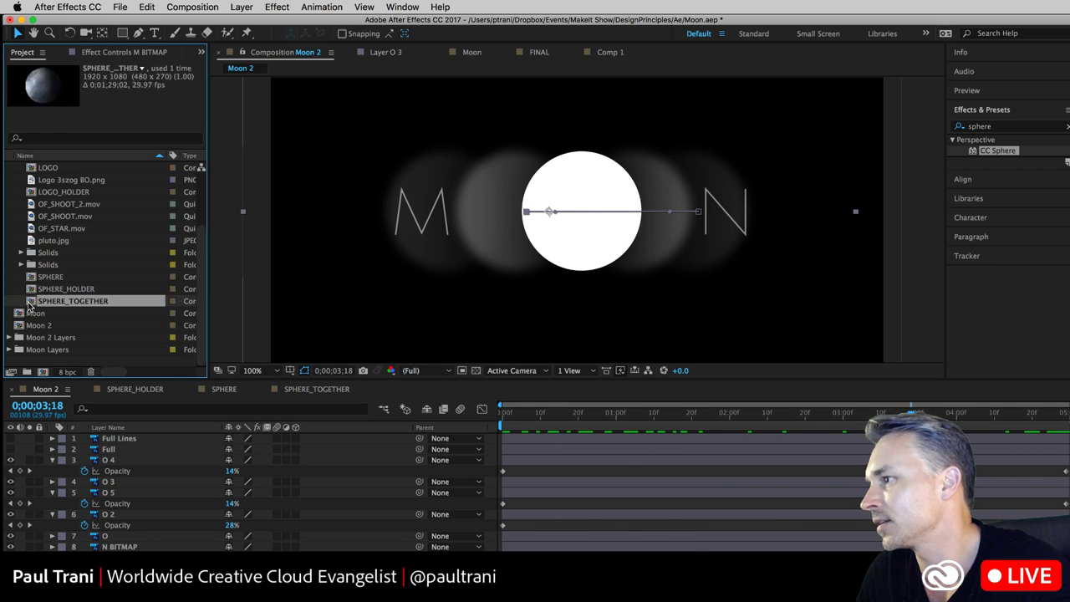
pyautogui.doubleClick(29, 302)
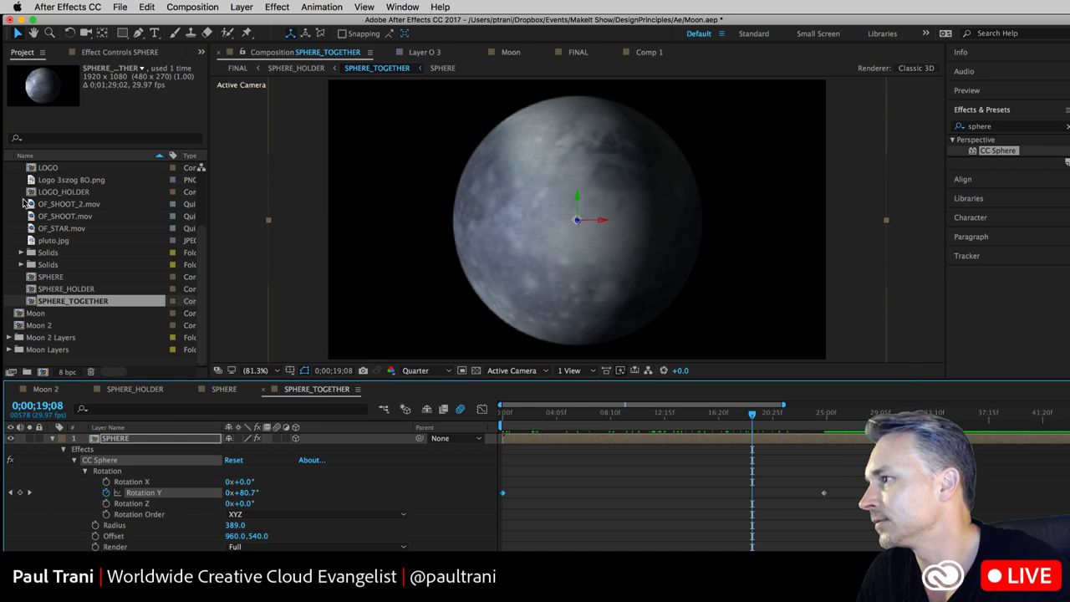
pyautogui.doubleClick(25, 326)
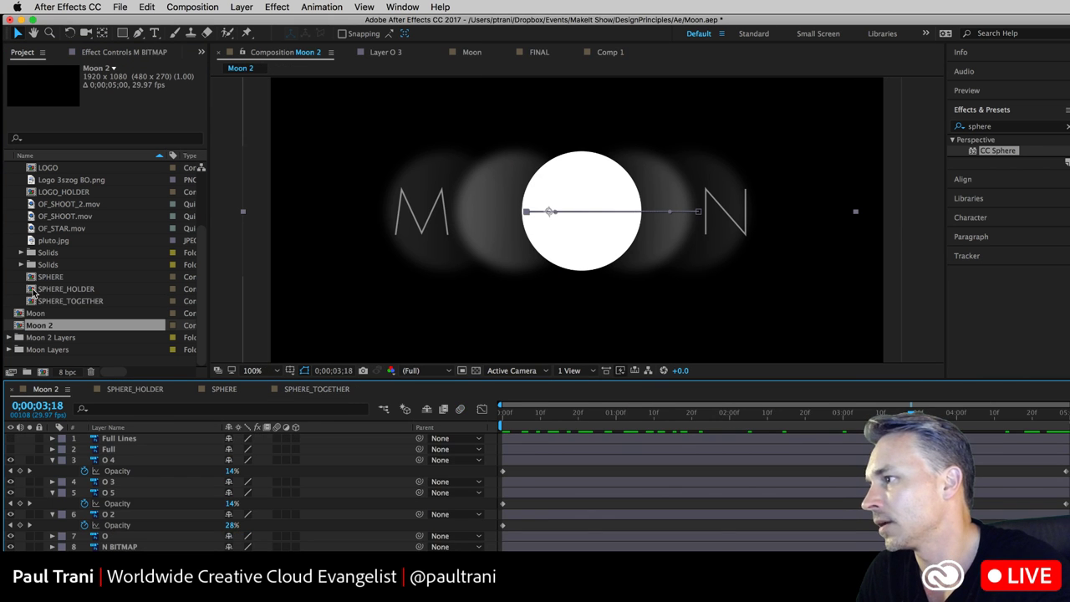
pyautogui.moveTo(34, 302); pyautogui.dragTo(564, 447)
pyautogui.moveTo(590, 414); pyautogui.dragTo(500, 416)
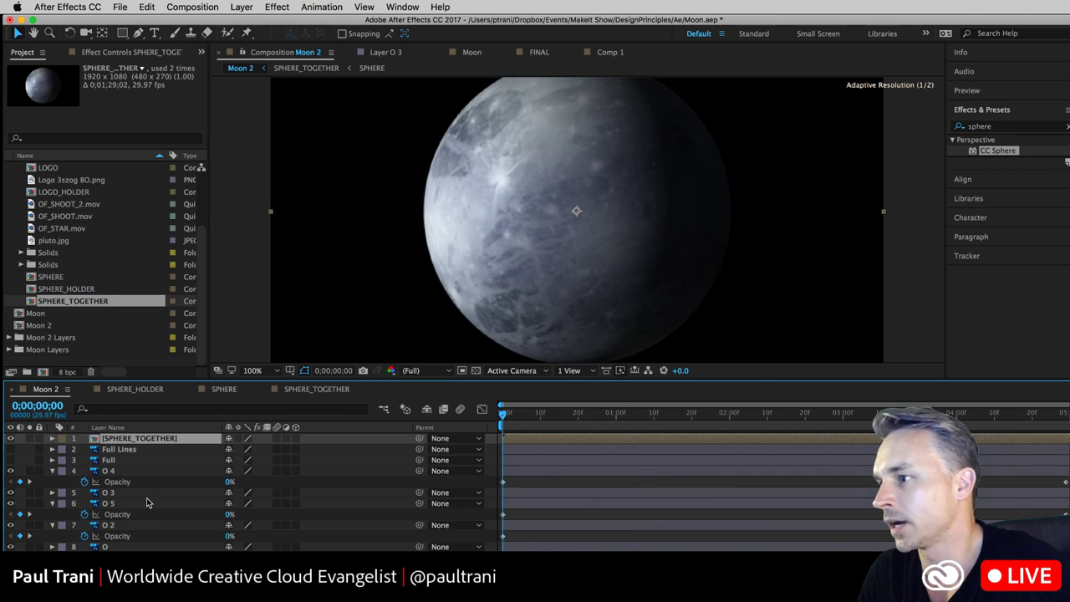
# - Look over the SPHERE_TOGETHER layer's transform properties and delete that layer from Moon 2
pyautogui.click(51, 439)
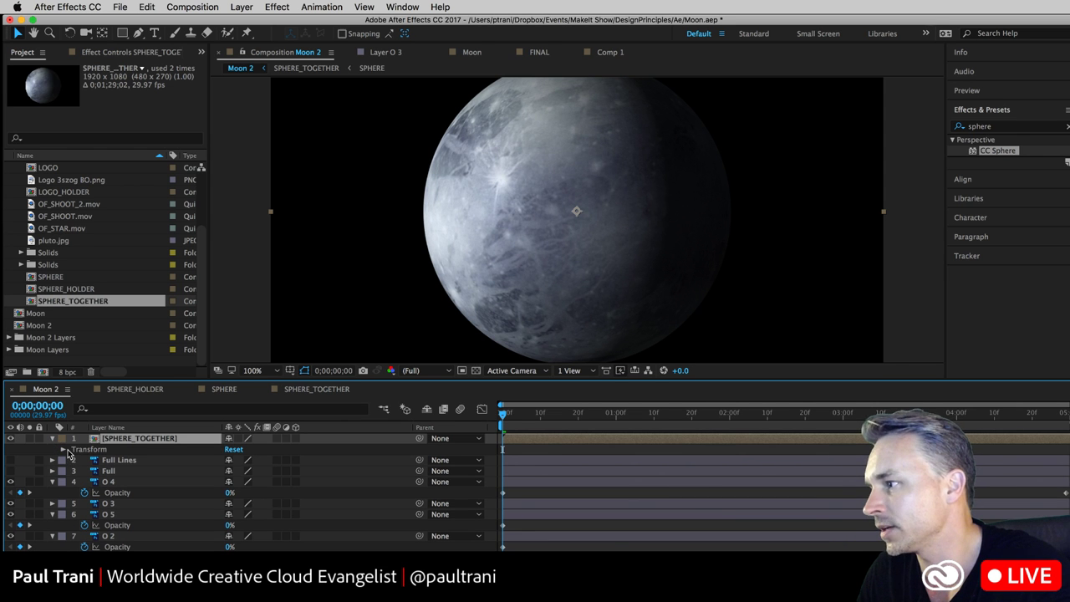
pyautogui.click(64, 450)
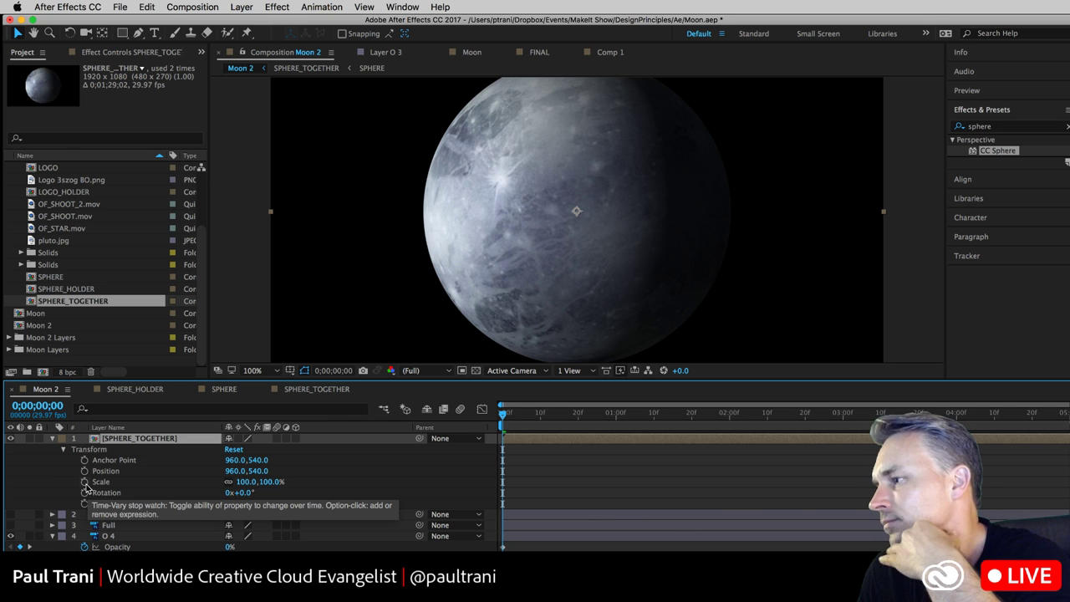
pyautogui.click(51, 460)
pyautogui.press('Delete')
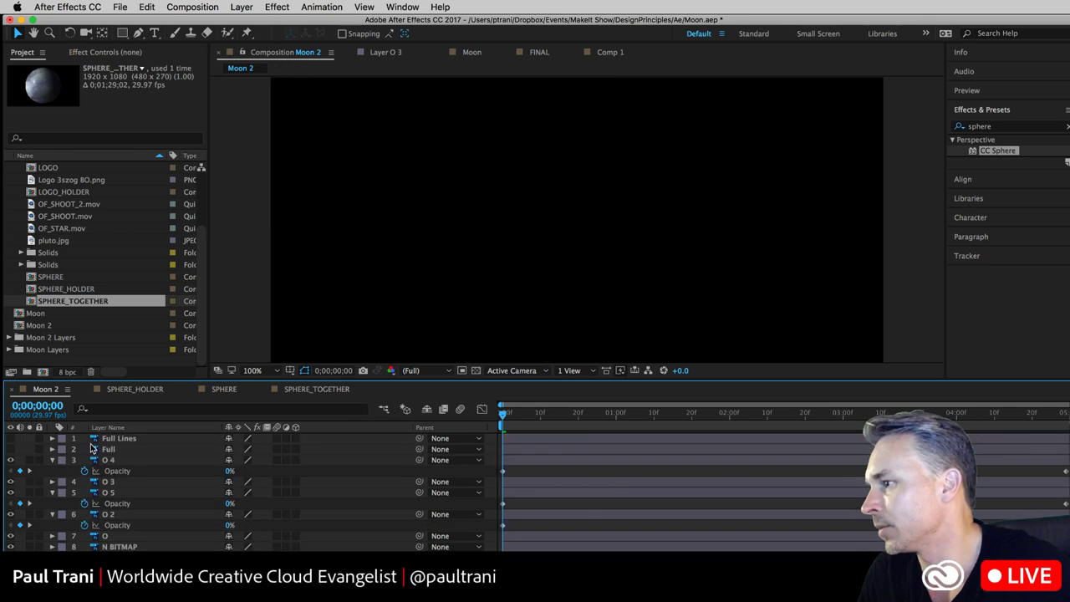
# - Copy the SPHERE layer from SPHERE_TOGETHER and paste it as the top layer of the Moon 2 composition
pyautogui.doubleClick(31, 302)
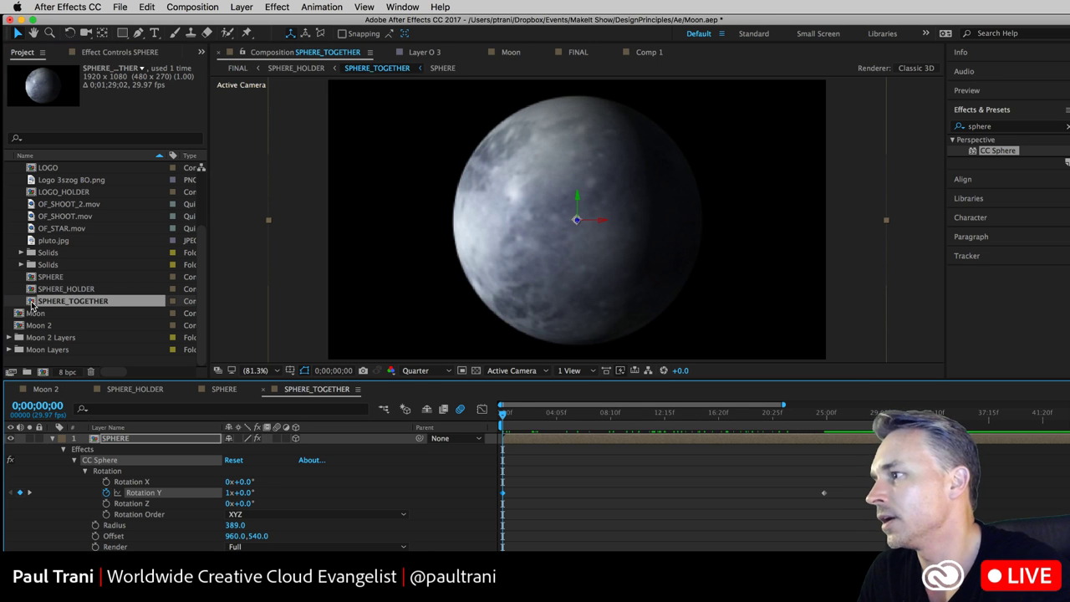
pyautogui.click(69, 456)
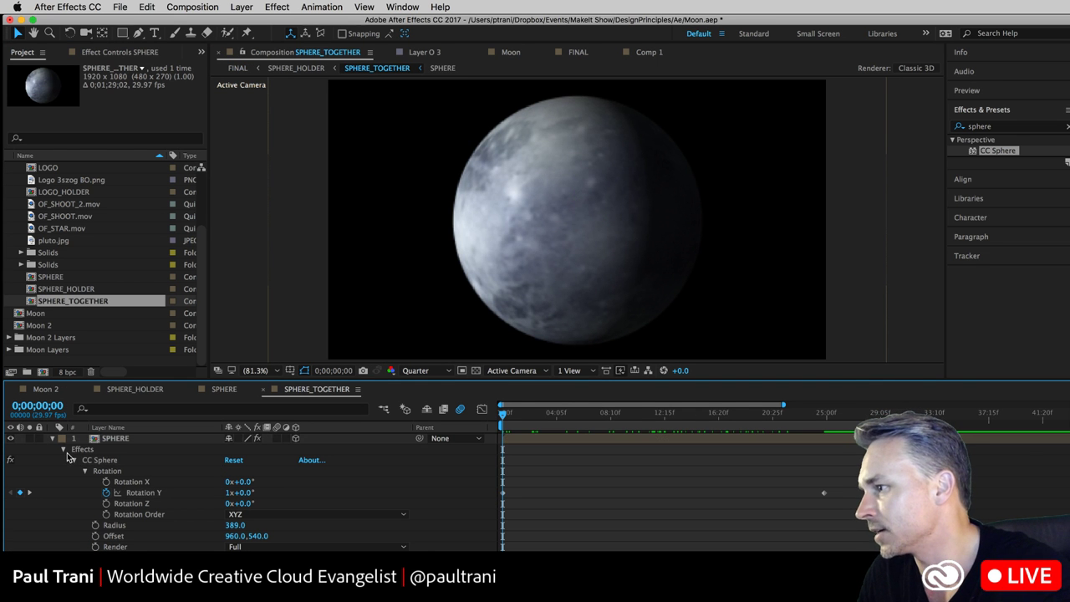
pyautogui.click(64, 450)
pyautogui.click(106, 440)
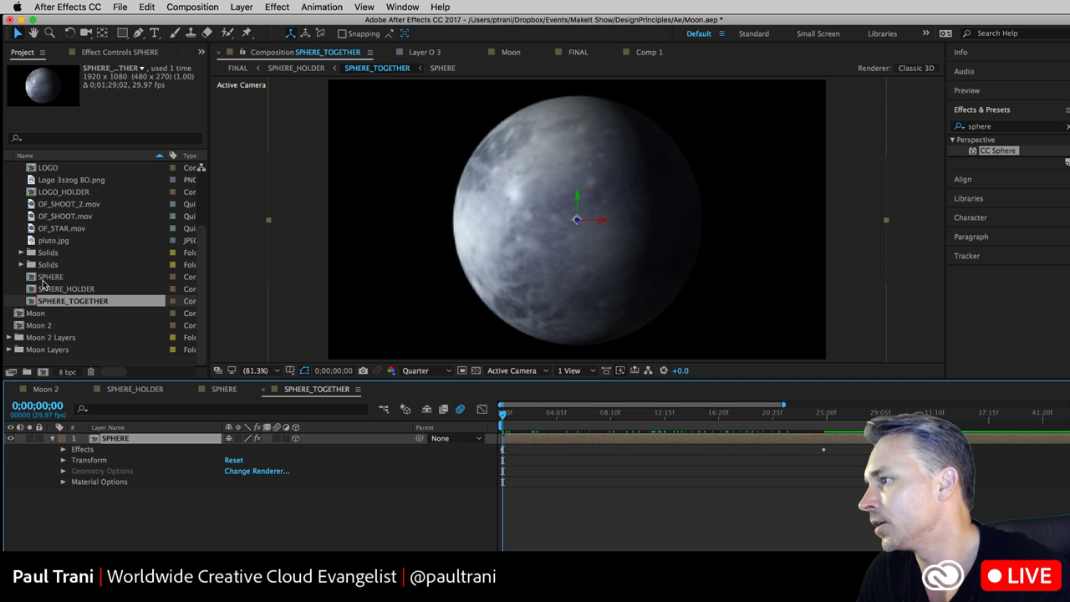
pyautogui.doubleClick(17, 327)
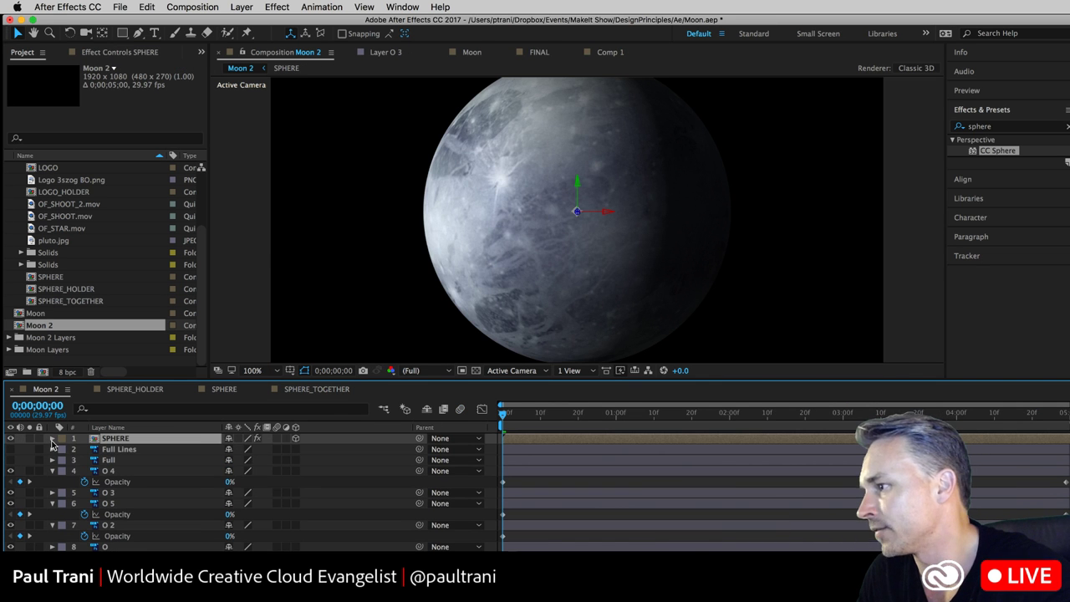
# - Expand the pasted SPHERE layer's CC Sphere properties and enlarge the timeline area to inspect them
pyautogui.click(51, 439)
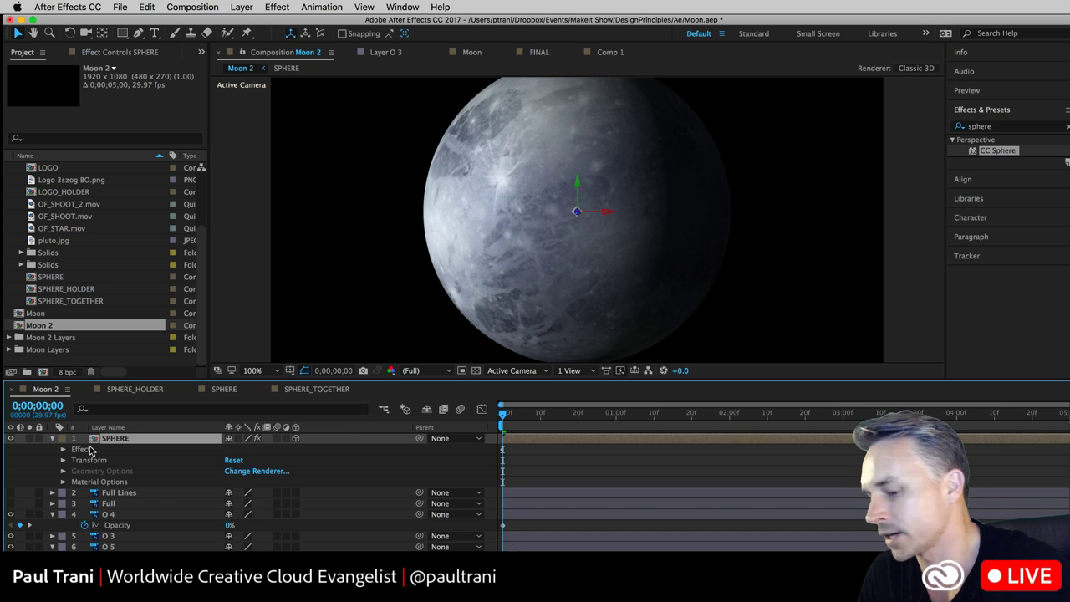
pyautogui.press('e')
pyautogui.press('e')
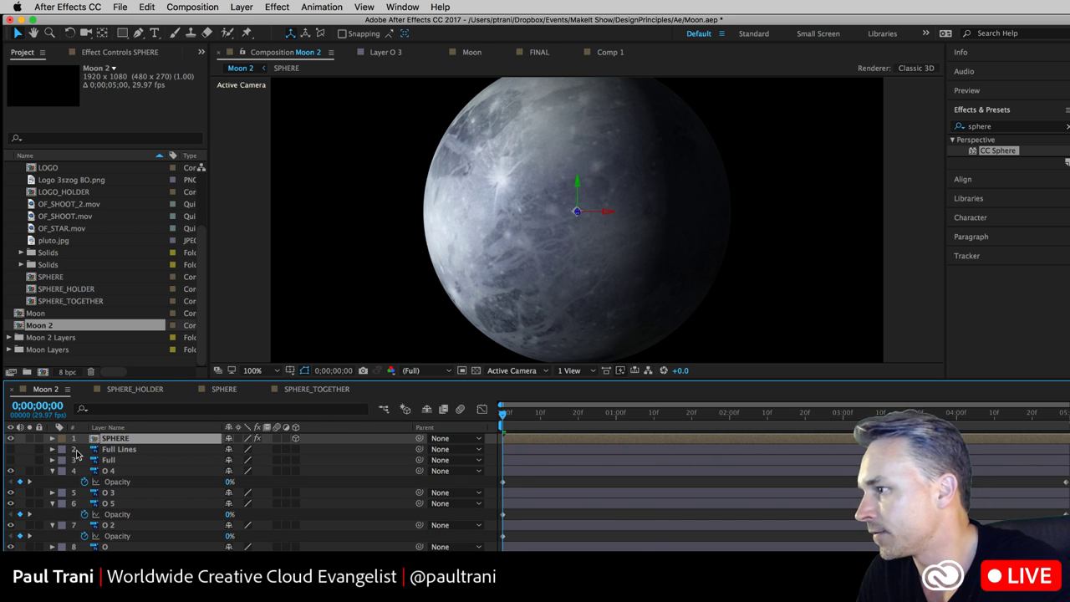
pyautogui.click(51, 438)
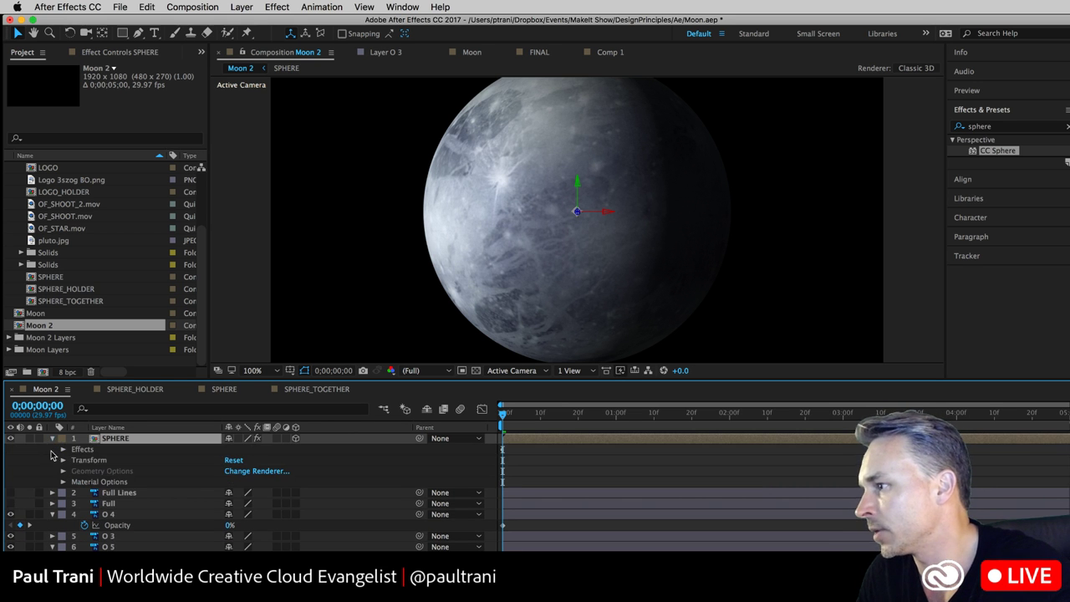
pyautogui.click(63, 460)
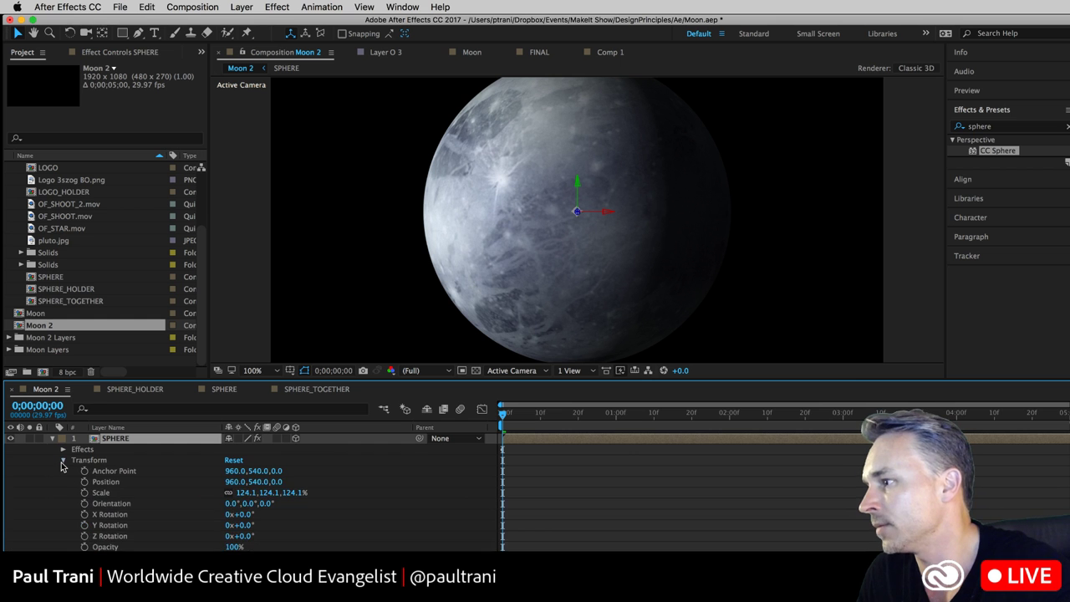
pyautogui.click(62, 461)
pyautogui.click(63, 449)
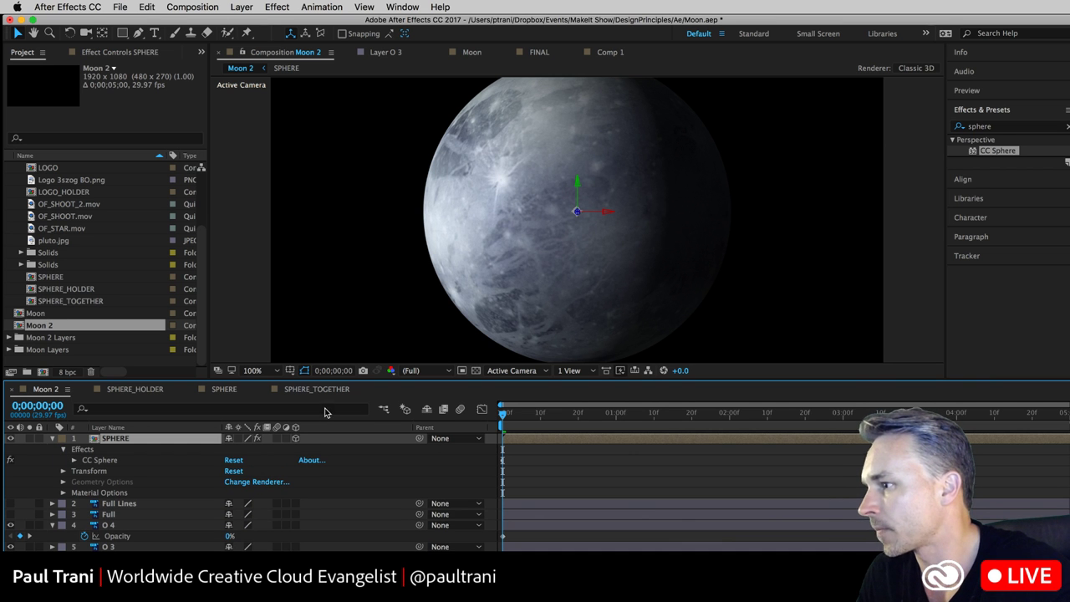
pyautogui.click(74, 460)
pyautogui.moveTo(340, 381); pyautogui.dragTo(340, 287)
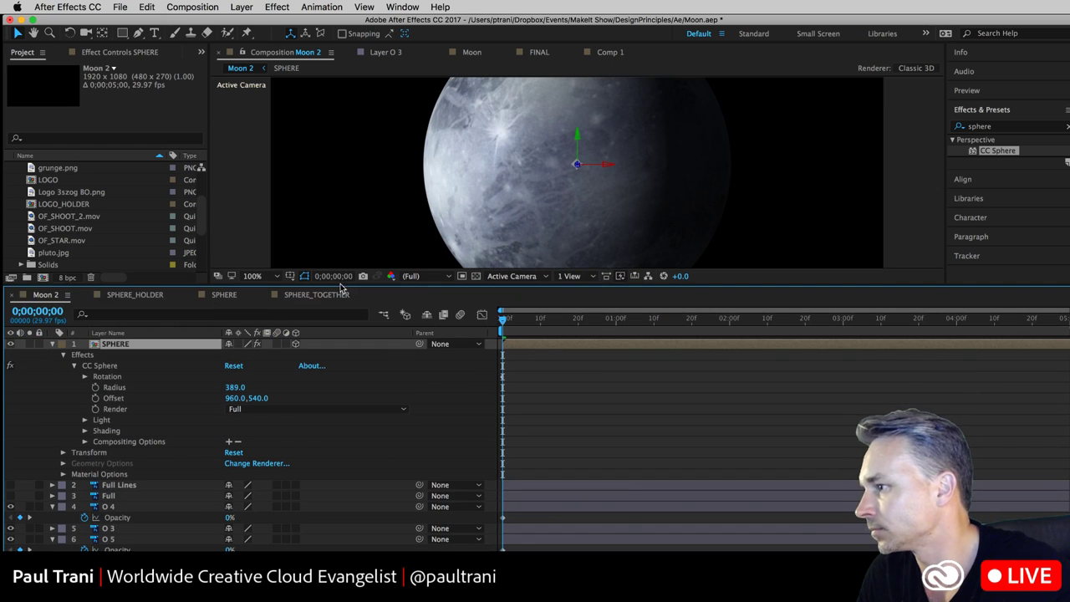
# - Scale the SPHERE layer up to 264.1% and add a Scale keyframe at 0;00;00;00
pyautogui.click(63, 452)
pyautogui.scroll(-1, 63, 455)
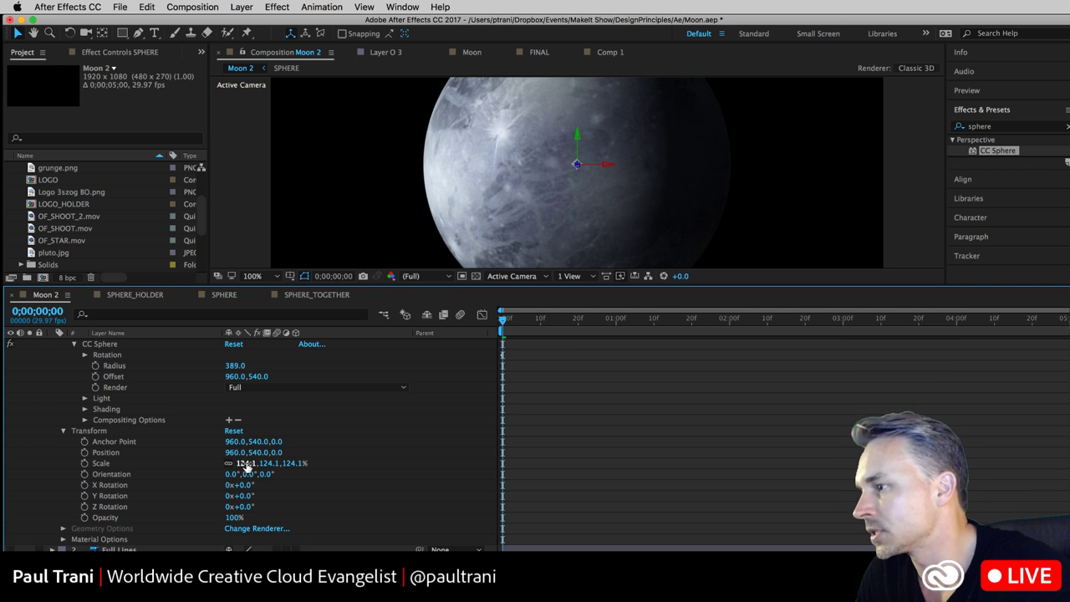
pyautogui.moveTo(248, 468); pyautogui.dragTo(335, 462)
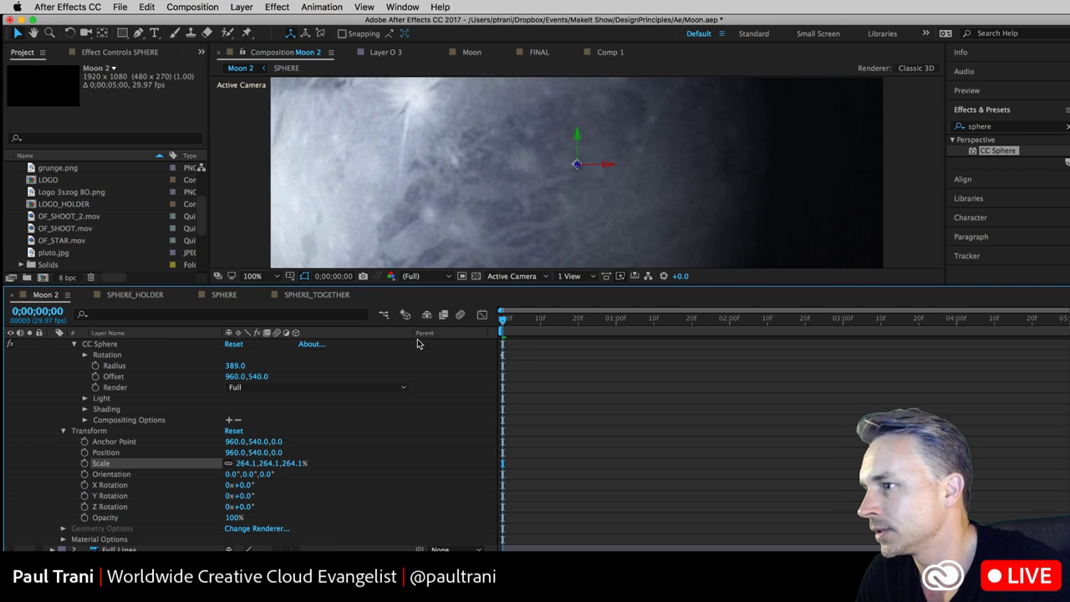
pyautogui.click(83, 463)
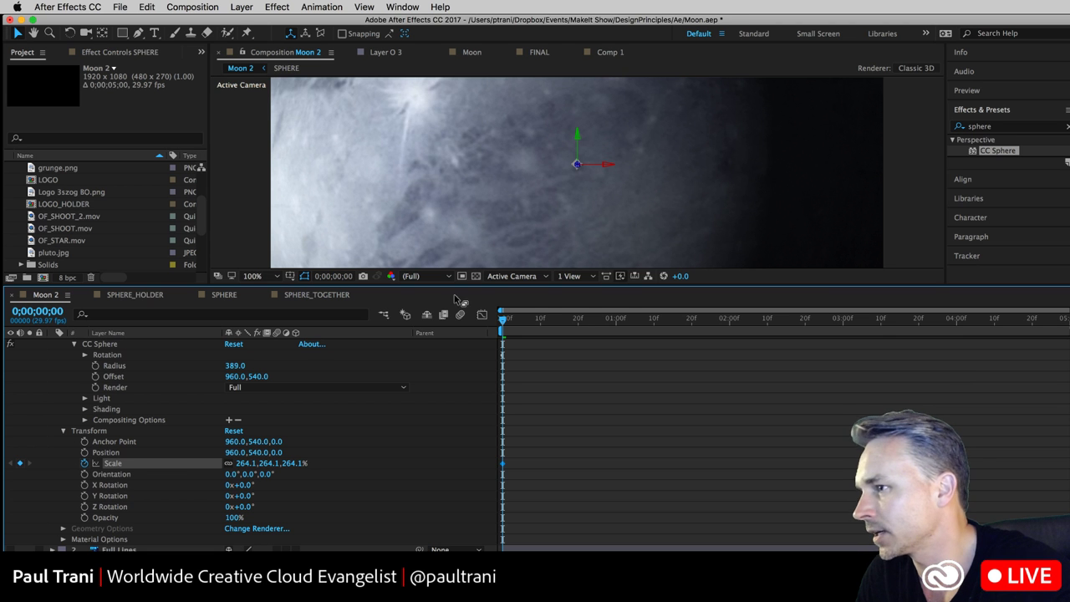
# - Set the SPHERE layer's Scale to 52.1% at 0;00;02;28 and shift its Position to 1000.0, 540.0, 0.0
pyautogui.moveTo(514, 321); pyautogui.dragTo(836, 320)
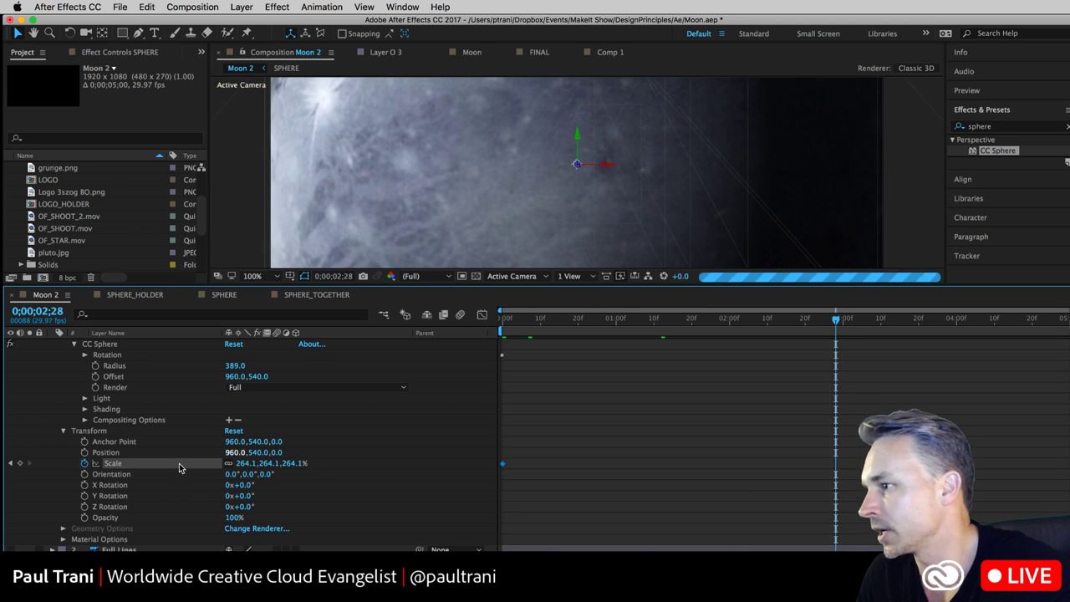
pyautogui.moveTo(241, 468); pyautogui.dragTo(101, 465)
pyautogui.hotkey('shift', 'Right')
pyautogui.hotkey('shift', 'Right')
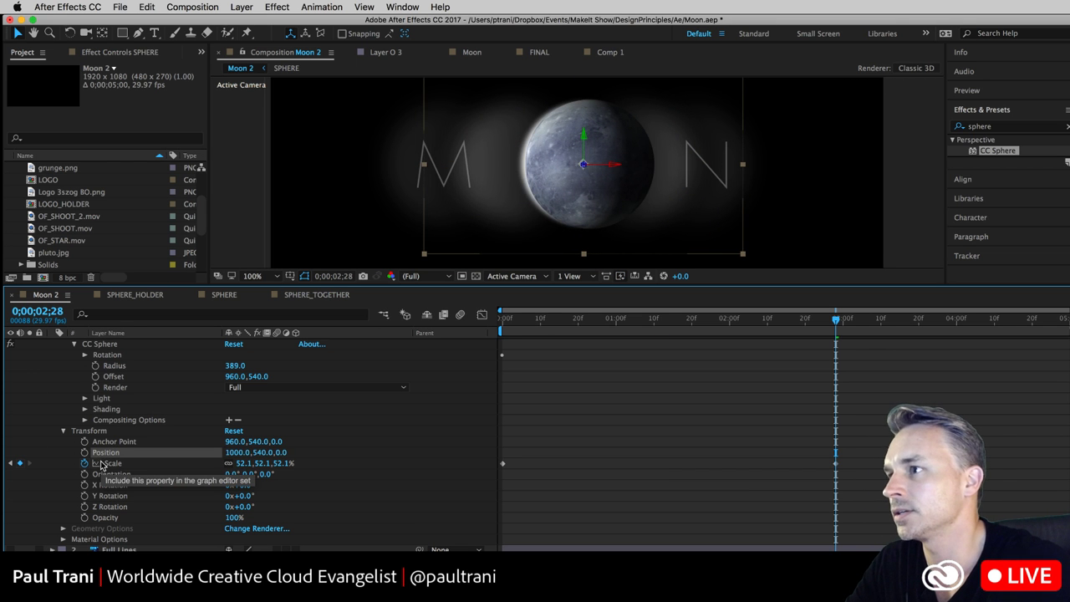
# - Shift the SPHERE layer's Position to 978.0, 540.0, 0.0 and preview the scale-down animation
pyautogui.press('Left')
pyautogui.press('Left')
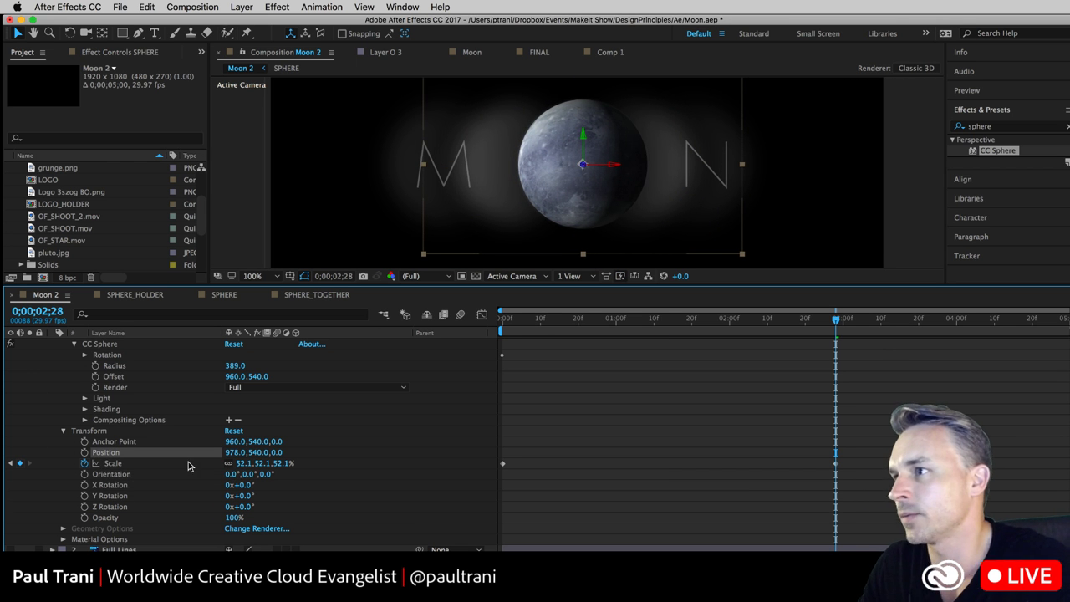
pyautogui.moveTo(606, 323); pyautogui.dragTo(577, 323)
pyautogui.press('space')
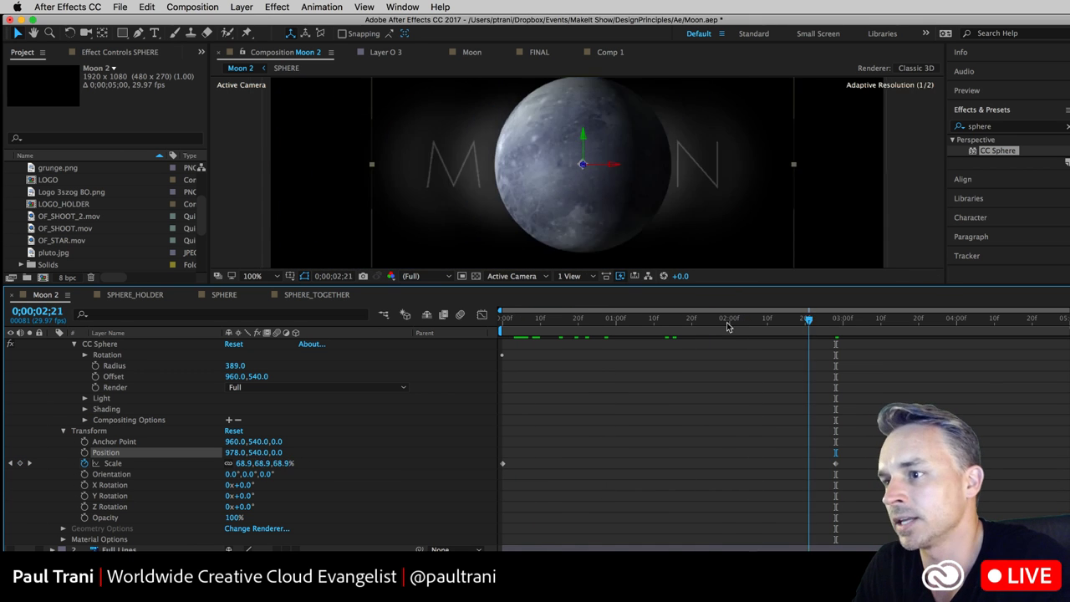
pyautogui.press('space')
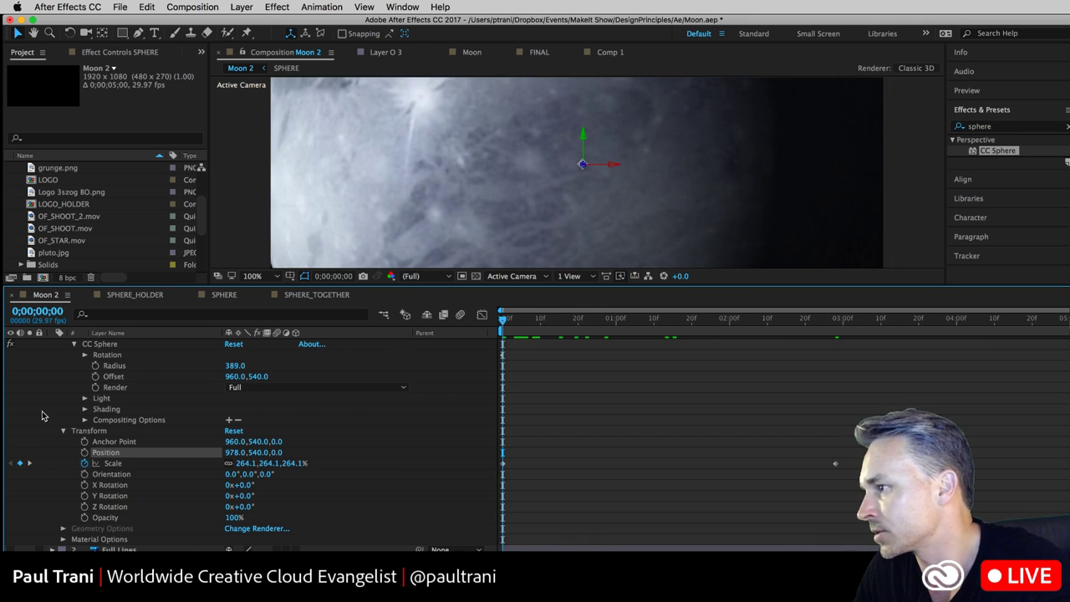
# - Expand the CC Sphere Light and Rotation properties at 0;00;03;00 and reveal only the modified properties, including Rotation Y
pyautogui.click(86, 399)
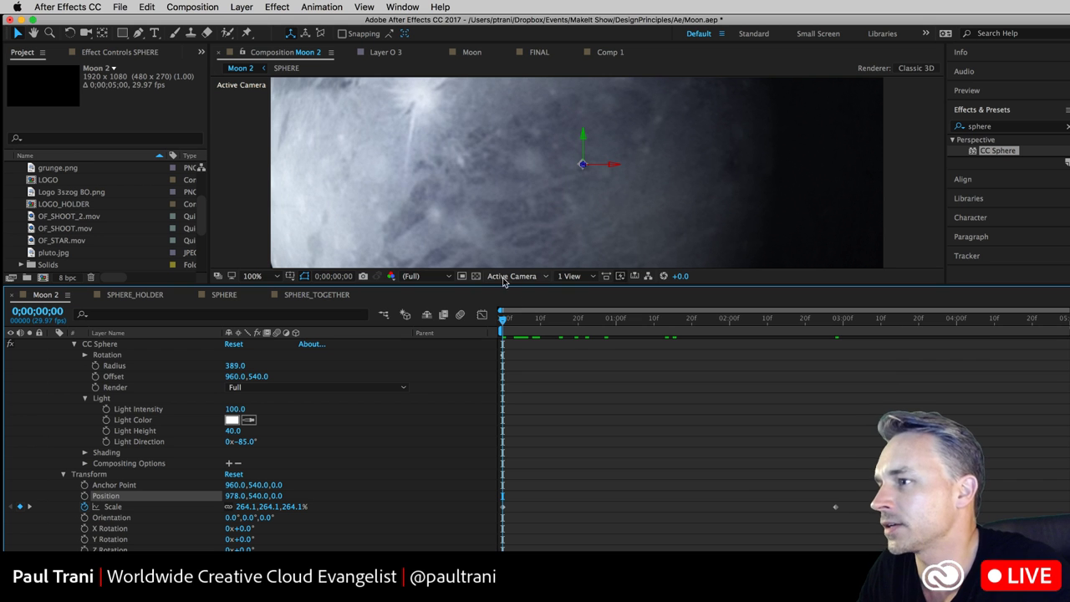
pyautogui.moveTo(506, 319); pyautogui.dragTo(694, 319)
pyautogui.moveTo(797, 328); pyautogui.dragTo(844, 329)
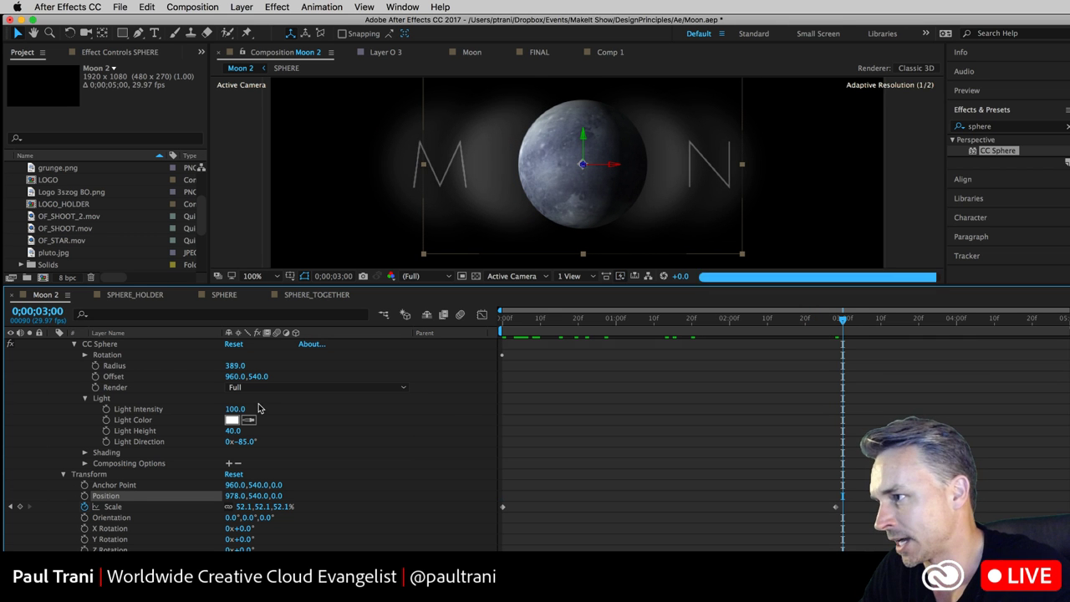
pyautogui.click(84, 355)
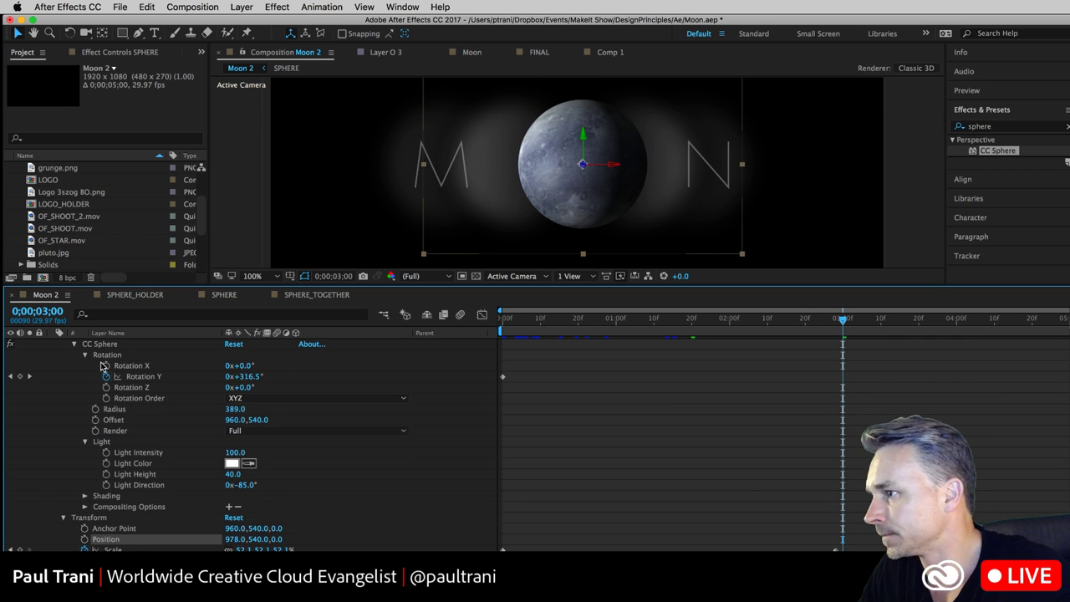
pyautogui.scroll(2, 95, 348)
pyautogui.click(96, 344)
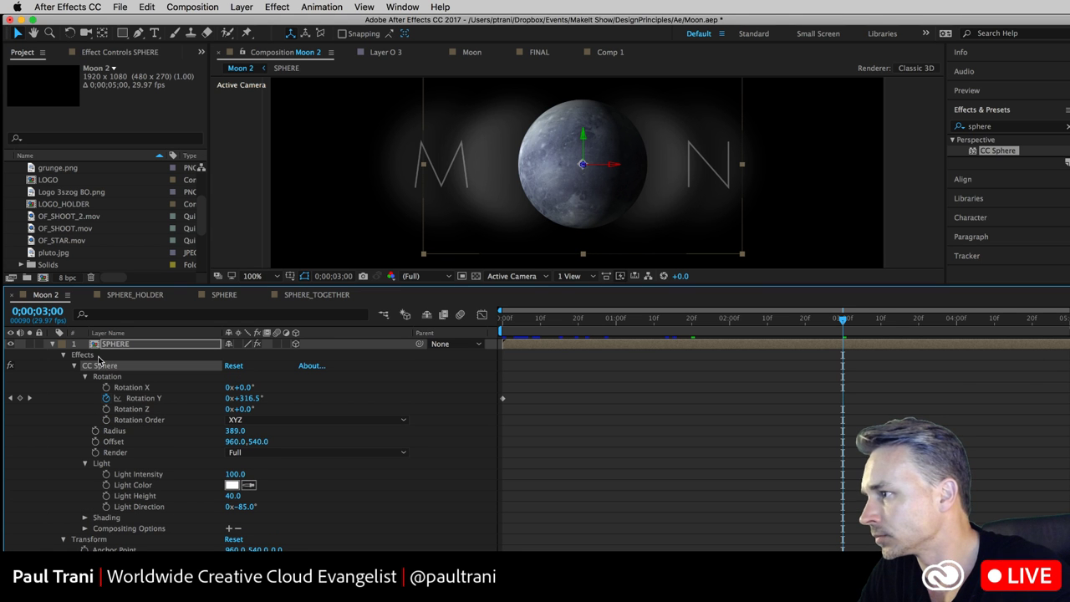
pyautogui.click(114, 345)
pyautogui.press('u')
pyautogui.press('u')
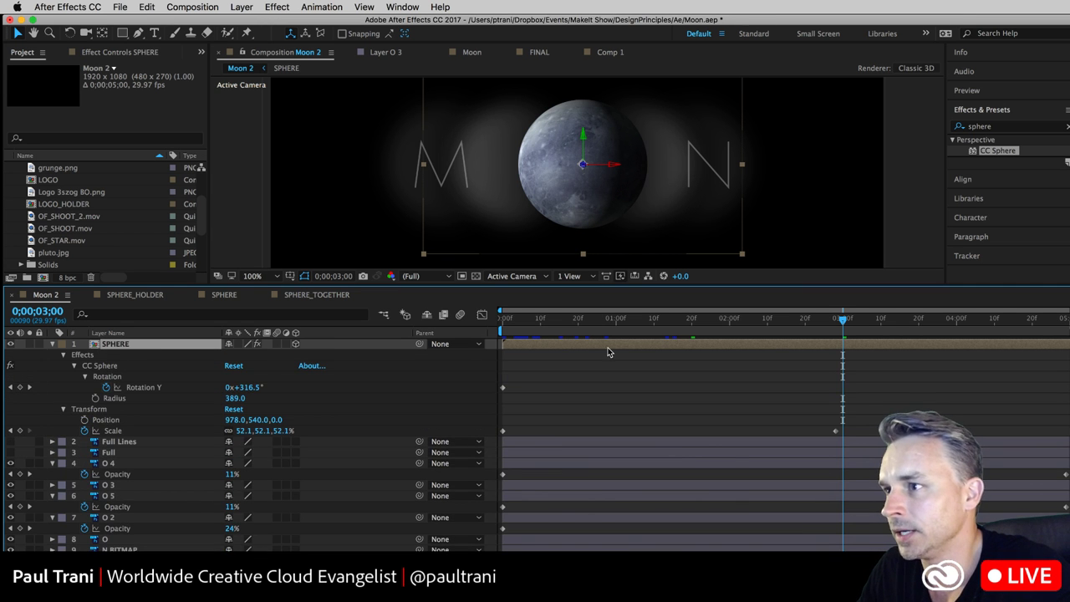
pyautogui.press('super+z')
pyautogui.press('super+z')
pyautogui.press('super+z')
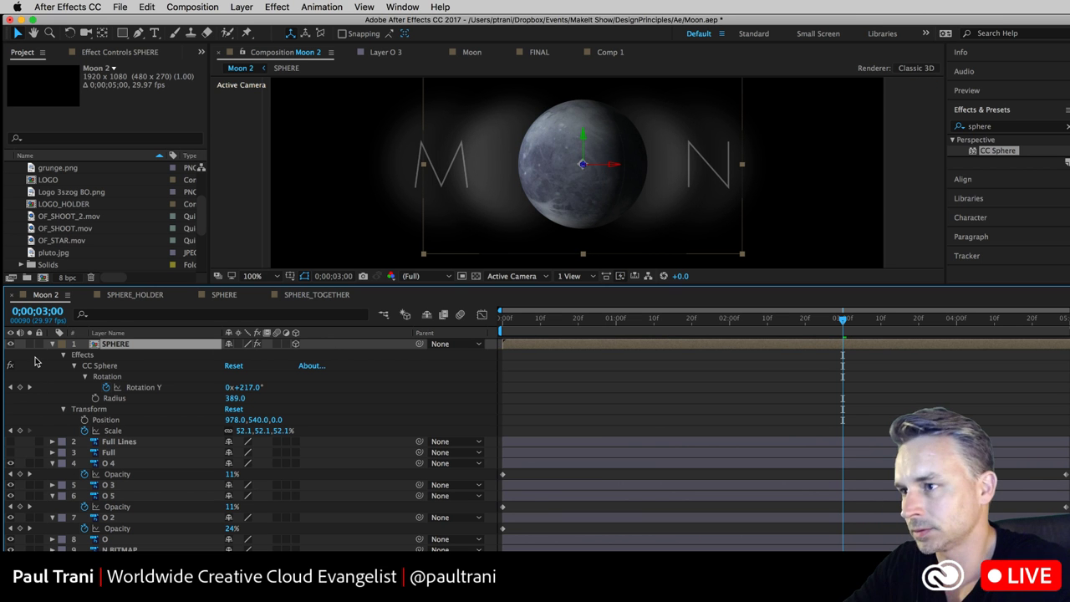
pyautogui.press('super+shift+z')
pyautogui.press('super+shift+z')
pyautogui.press('super+shift+z')
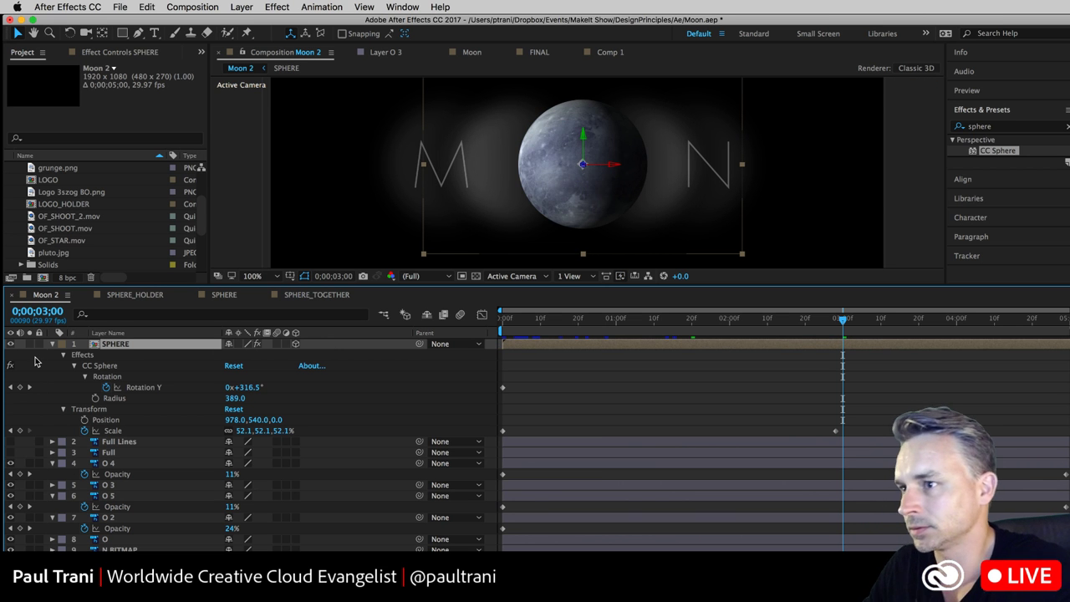
# - Set the SPHERE layer's Rotation Y to 0 at 0;00;03;00 and align its new keyframe with the ending Scale keyframe
pyautogui.click(248, 388)
pyautogui.write('0')
pyautogui.press('Return')
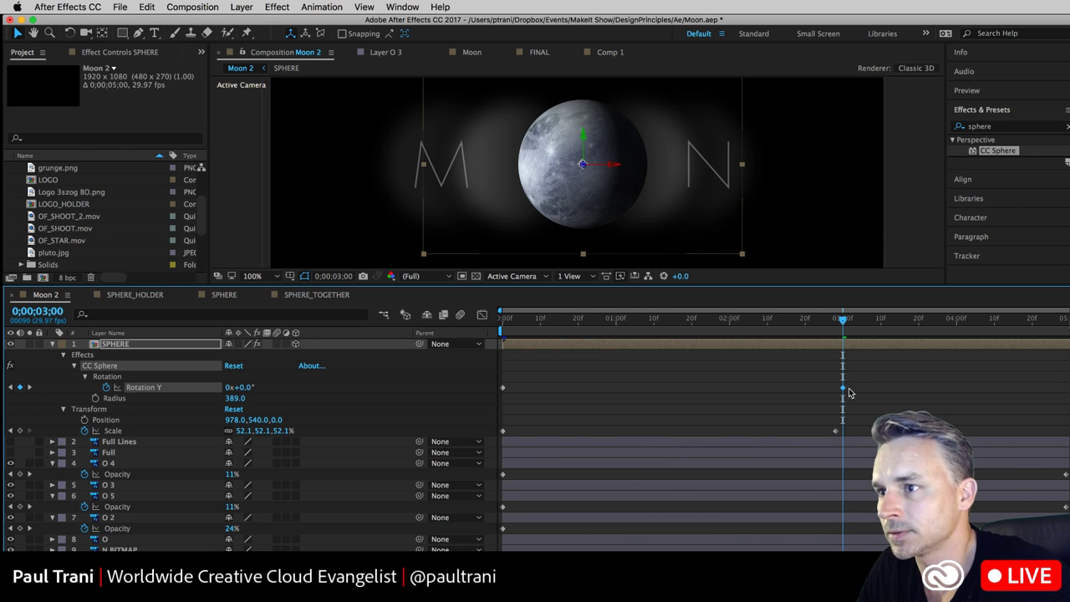
pyautogui.moveTo(843, 388); pyautogui.dragTo(835, 391)
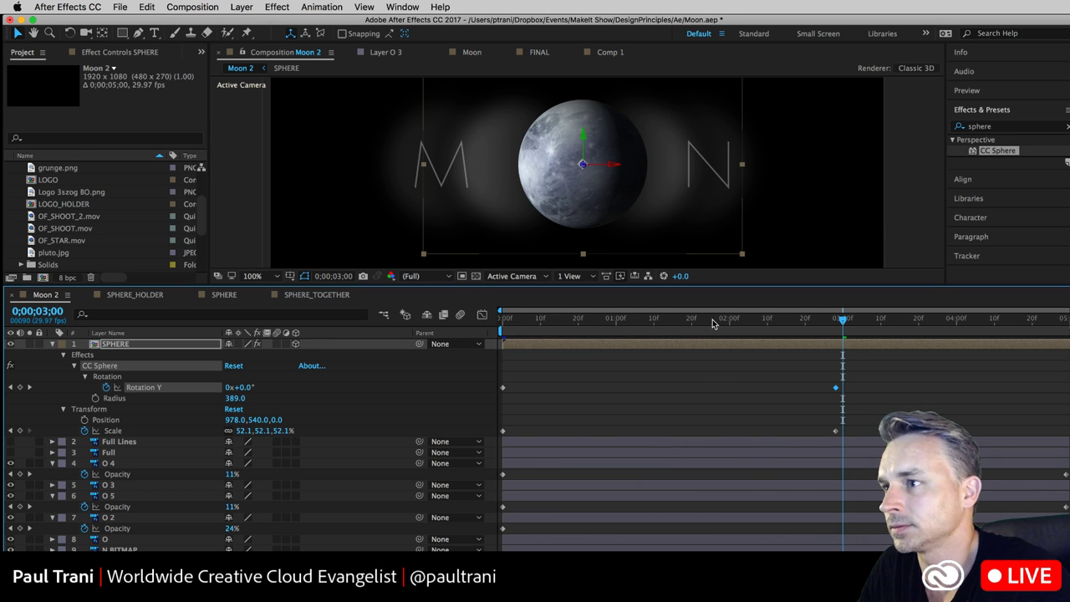
# - Review the rotation from the start and move the ending Rotation Y keyframe to 0;00;03;16
pyautogui.press('Home')
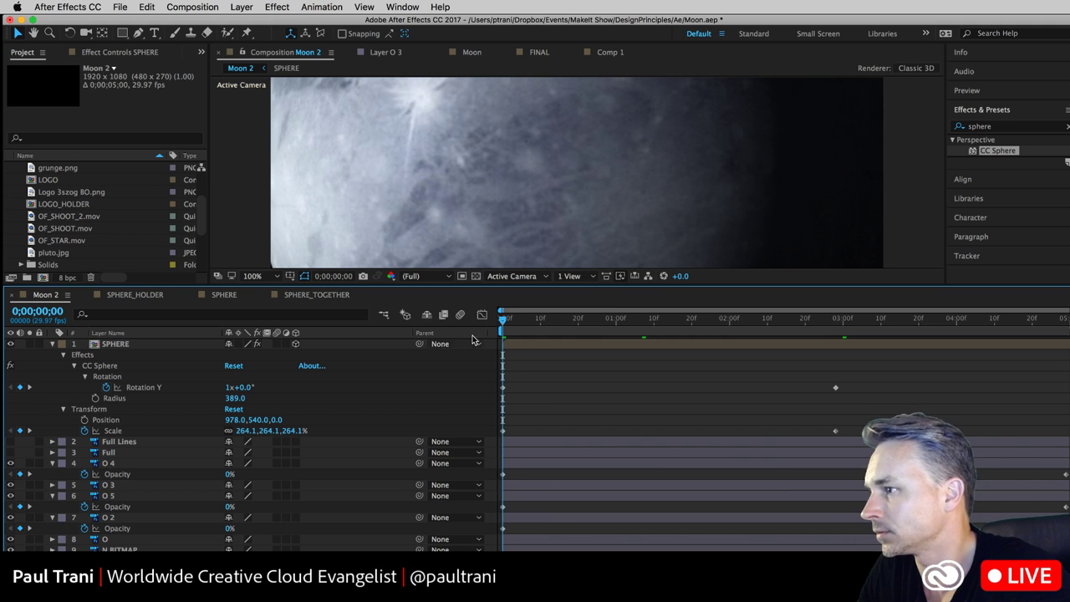
pyautogui.click(608, 318)
pyautogui.moveTo(618, 322); pyautogui.dragTo(903, 320)
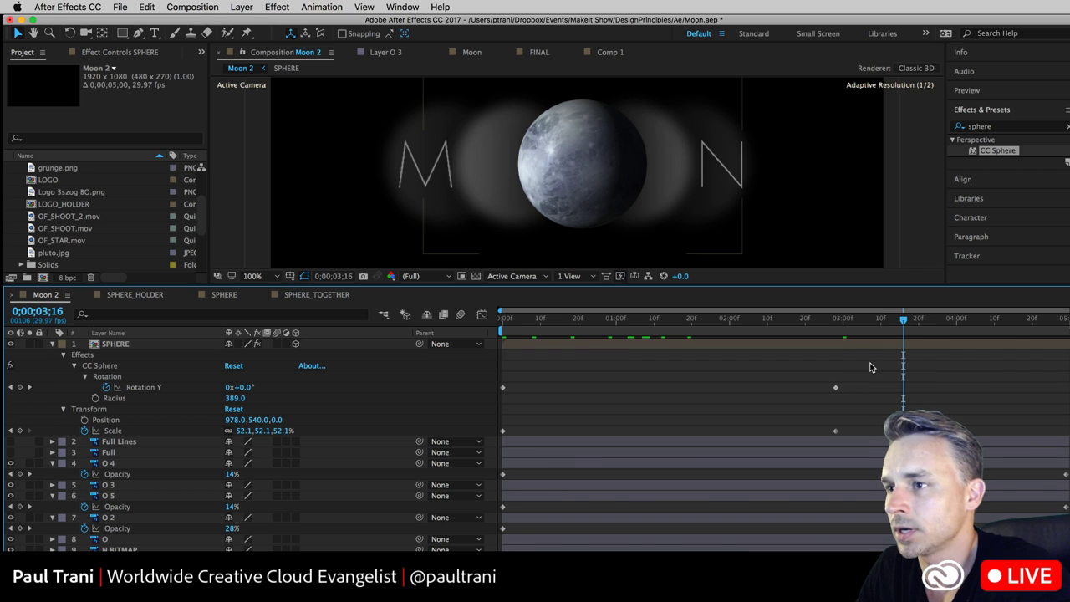
pyautogui.moveTo(835, 388); pyautogui.dragTo(903, 389)
# - Return to the ending Scale keyframe at 0;00;02;28 and collapse the properties of all layers
pyautogui.click(838, 325)
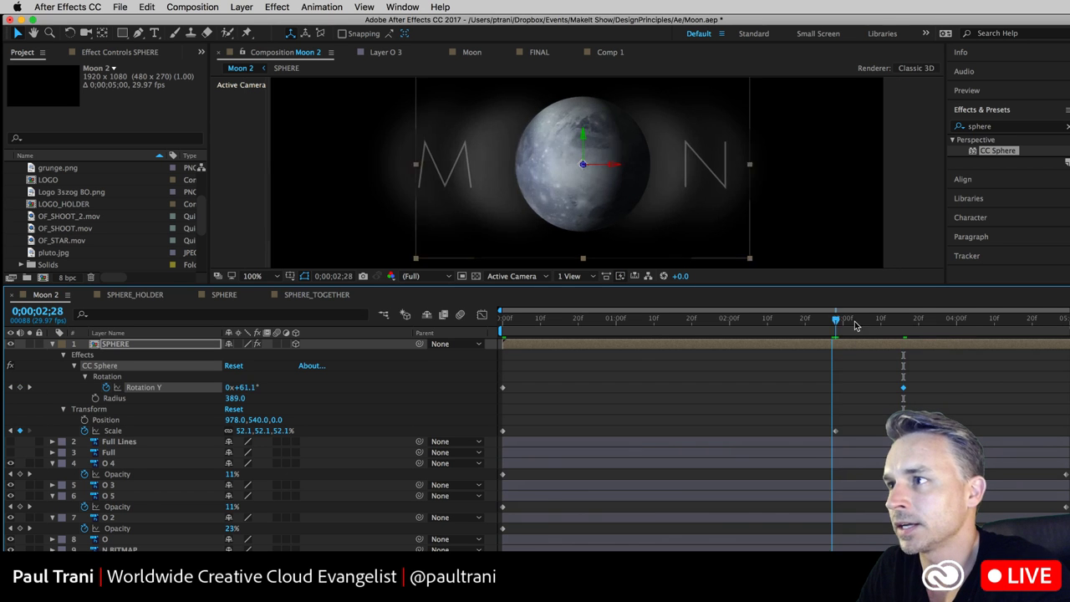
pyautogui.moveTo(838, 326)
pyautogui.mouseDown()
pyautogui.moveTo(864, 321)
pyautogui.moveTo(840, 321)
pyautogui.mouseUp()
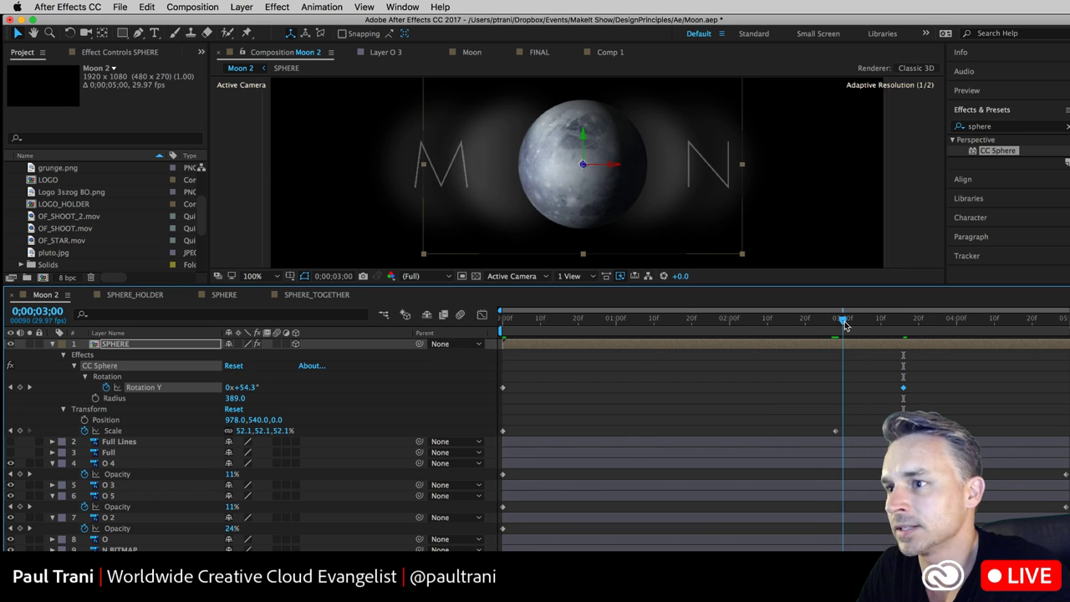
pyautogui.click(676, 380)
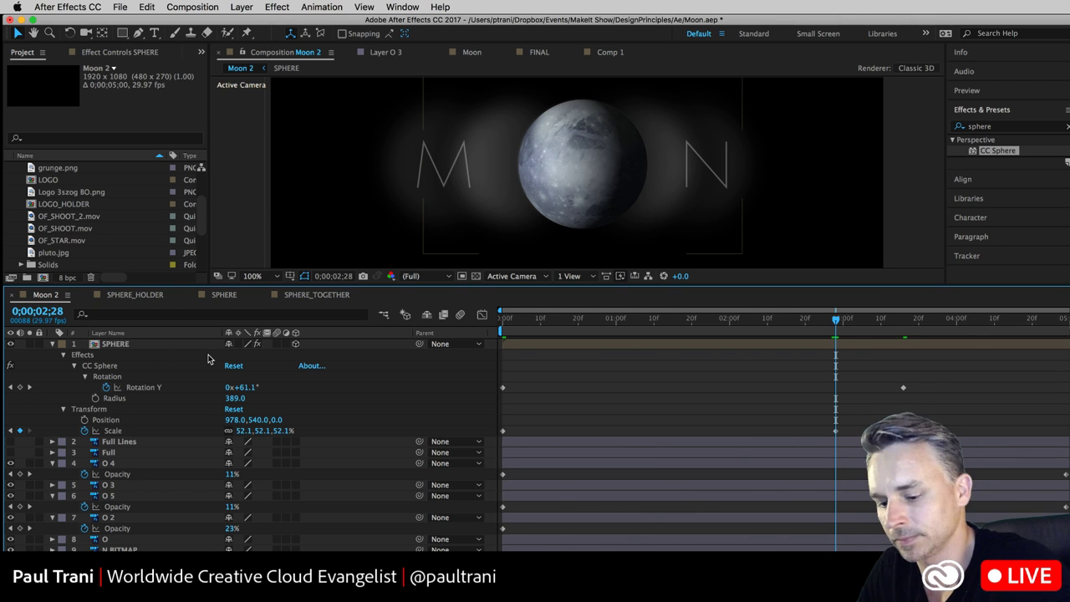
pyautogui.press('u')
pyautogui.press('u')
pyautogui.press('u')
pyautogui.press('u')
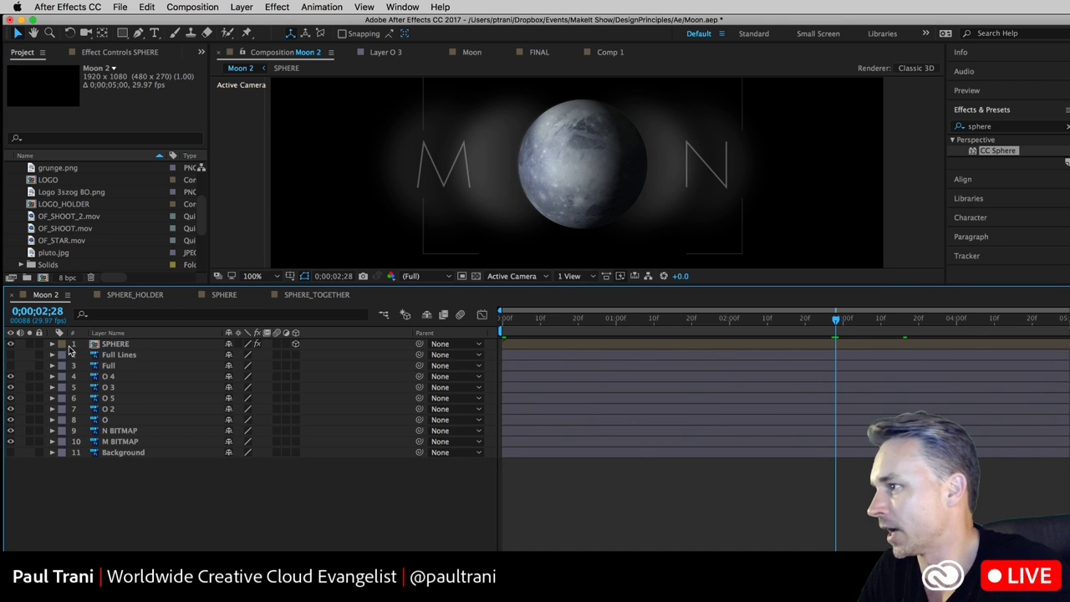
# - Expand the SPHERE layer's CC Sphere Light and Shading properties and add Light Intensity and Ambient keyframes at 0;00;02;28
pyautogui.click(52, 343)
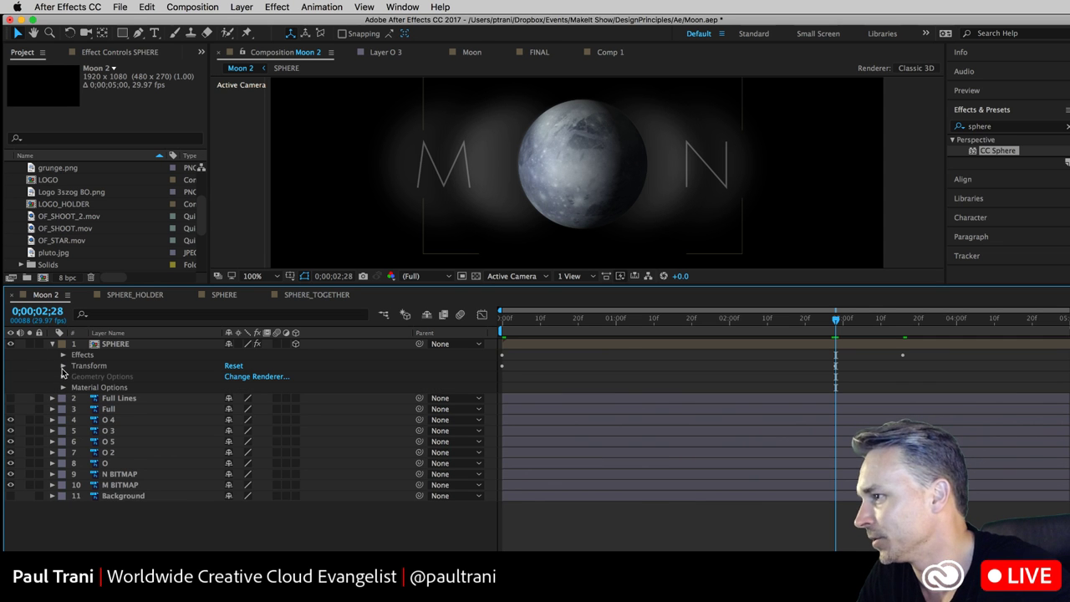
pyautogui.click(63, 355)
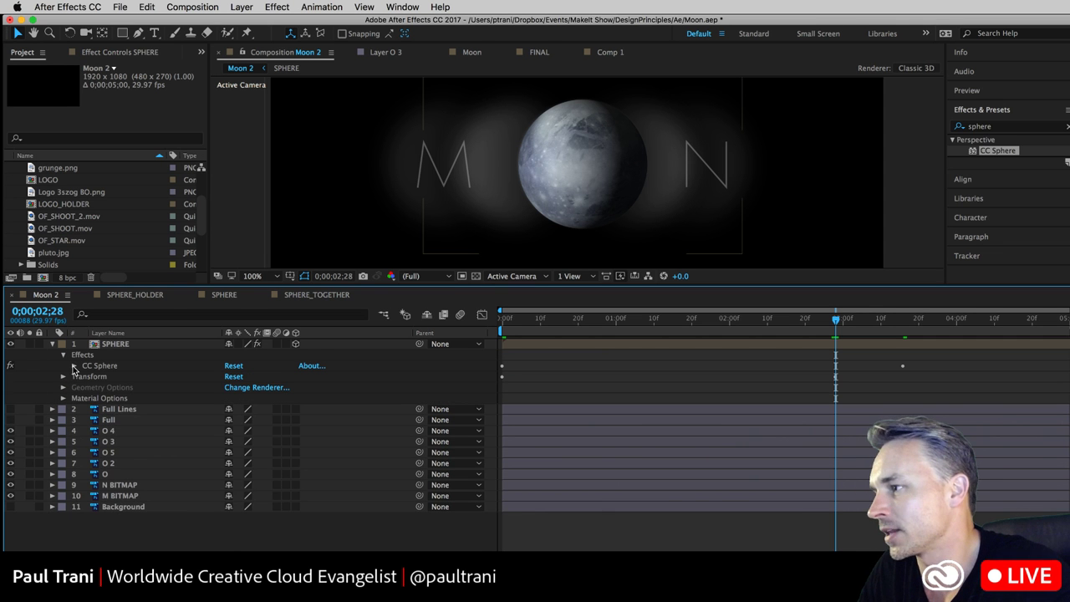
pyautogui.click(74, 366)
pyautogui.click(84, 420)
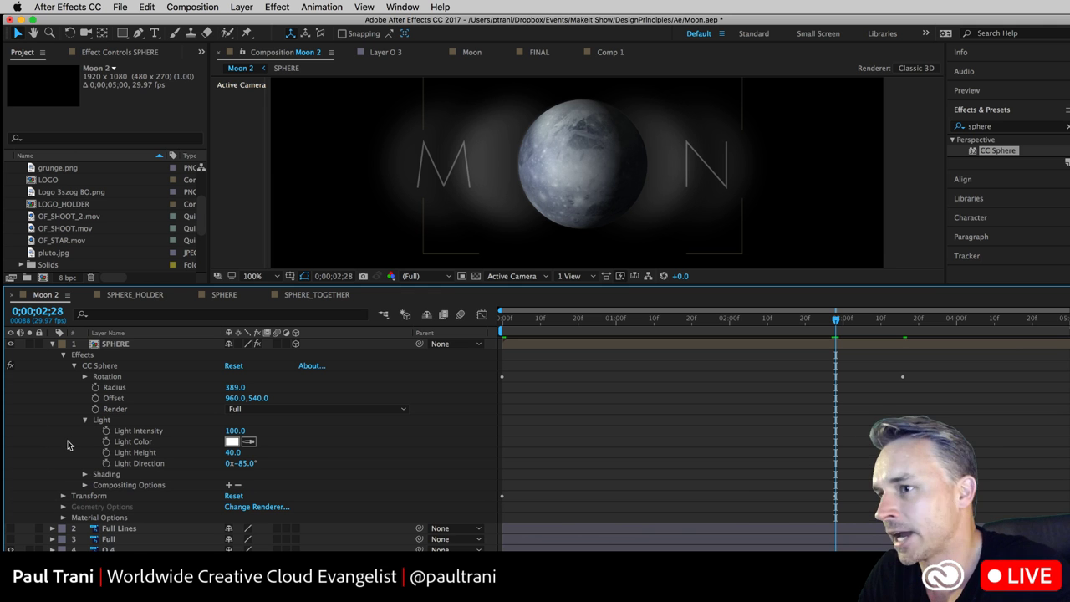
pyautogui.click(106, 431)
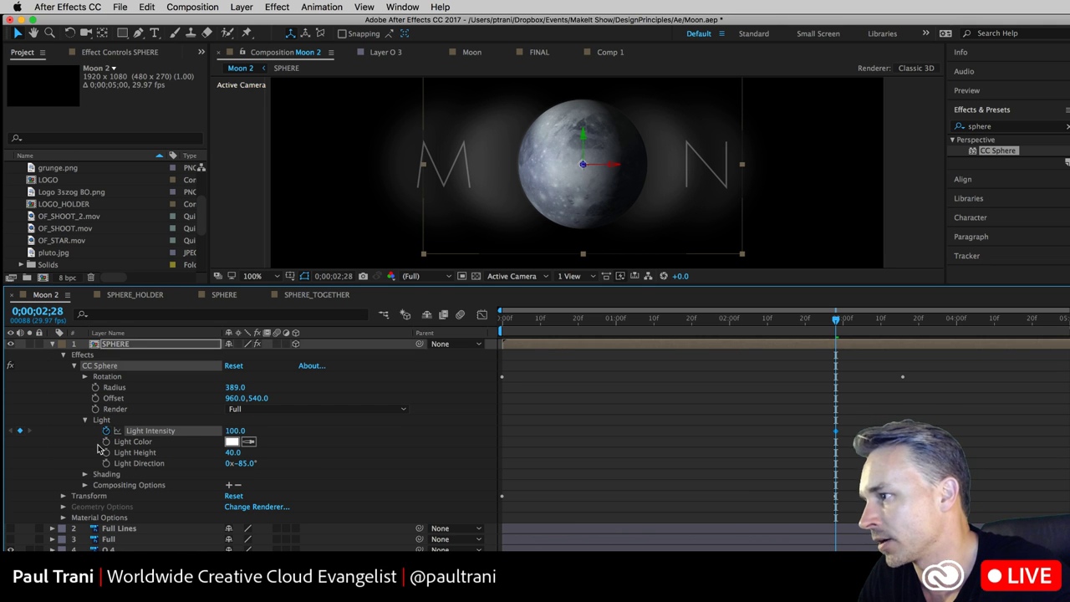
pyautogui.click(84, 474)
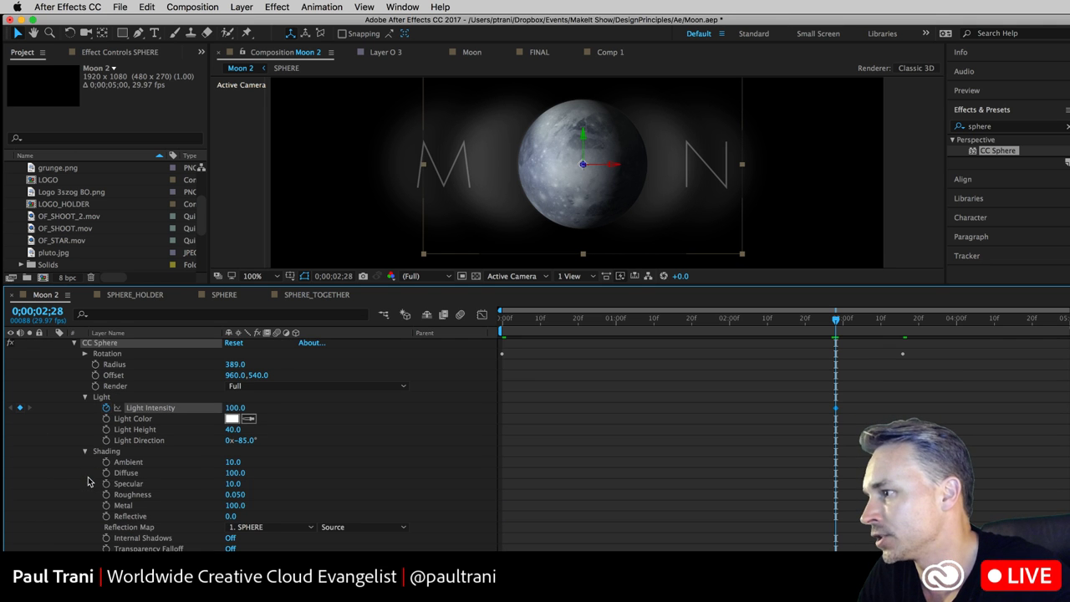
pyautogui.click(106, 462)
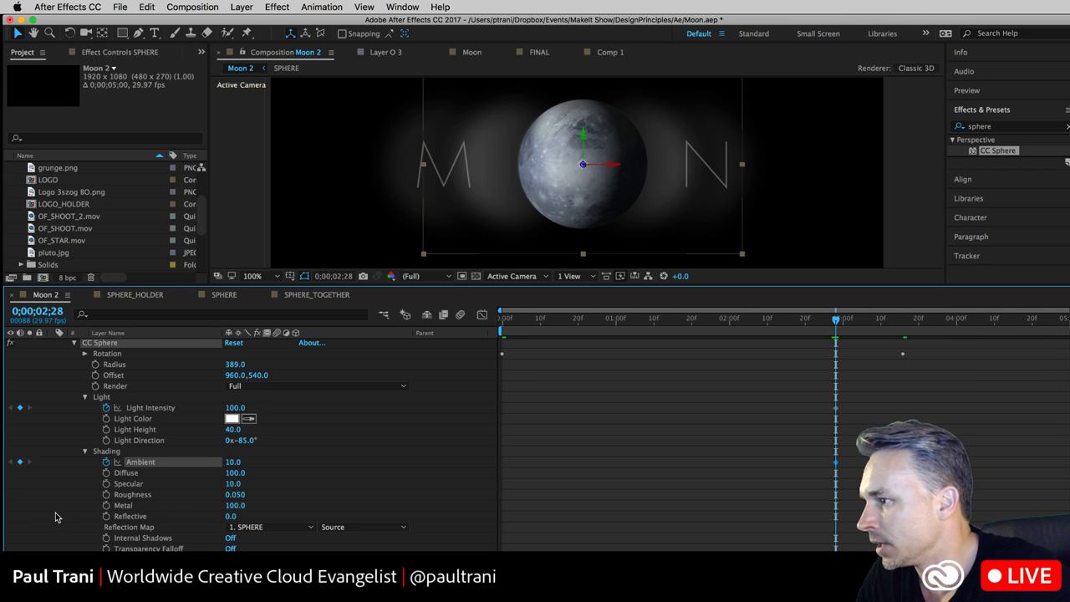
# - Brighten the moon at 0;00;03;16 by setting CC Sphere's Ambient to 200.0 and Light Intensity to 428.0
pyautogui.moveTo(852, 322); pyautogui.dragTo(903, 326)
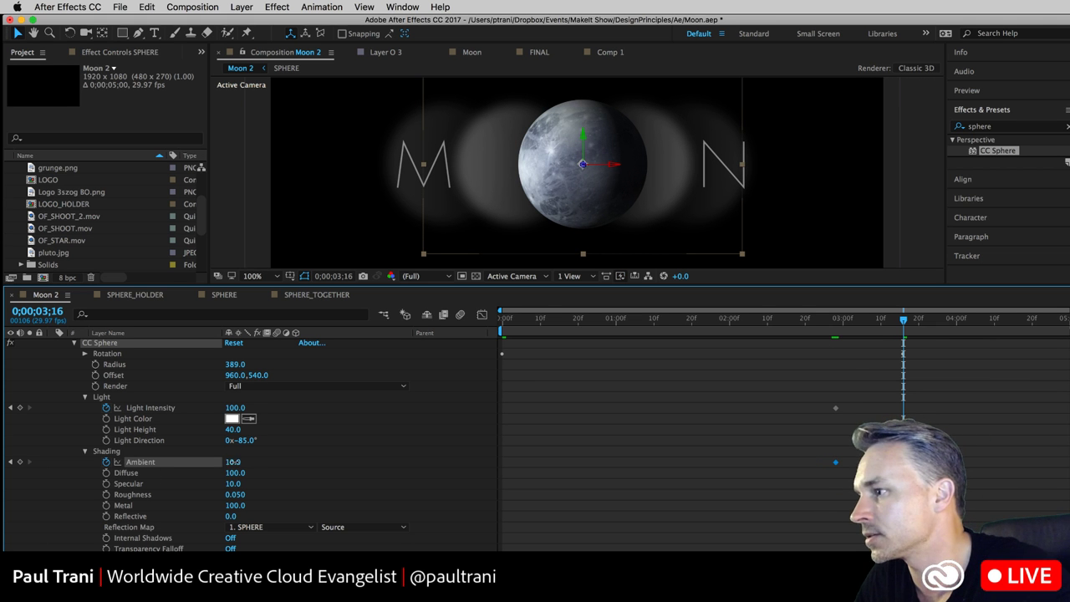
pyautogui.moveTo(232, 461); pyautogui.dragTo(433, 461)
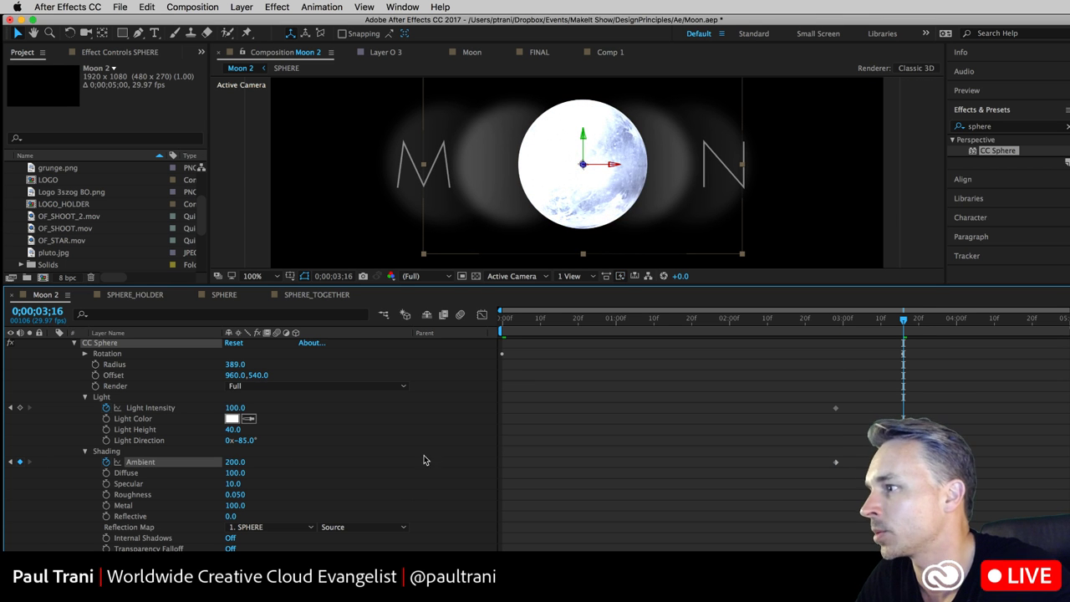
pyautogui.moveTo(235, 408); pyautogui.dragTo(335, 408)
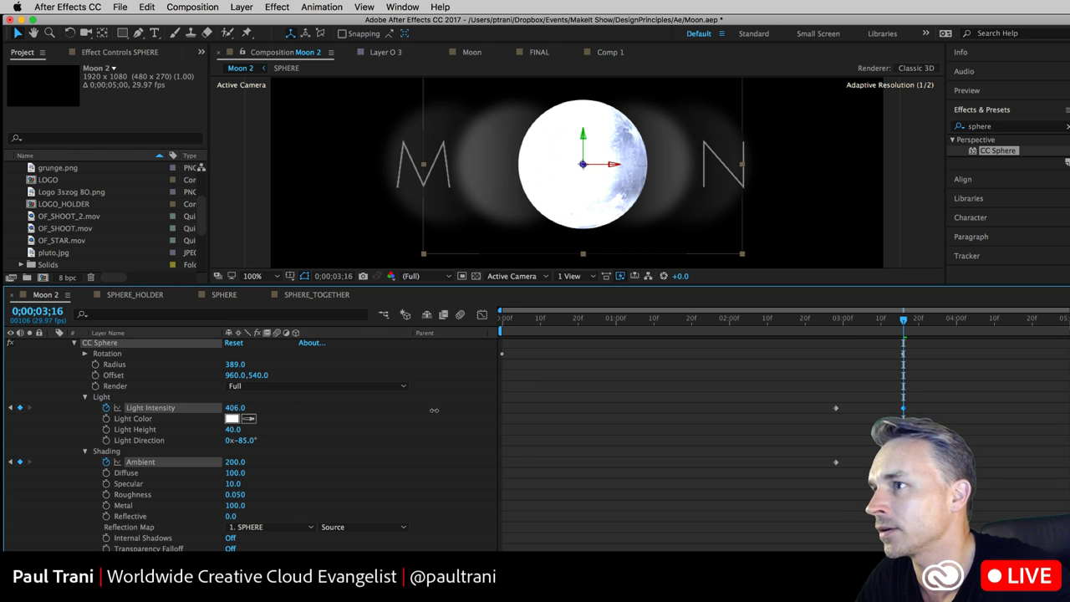
pyautogui.moveTo(434, 409); pyautogui.dragTo(447, 412)
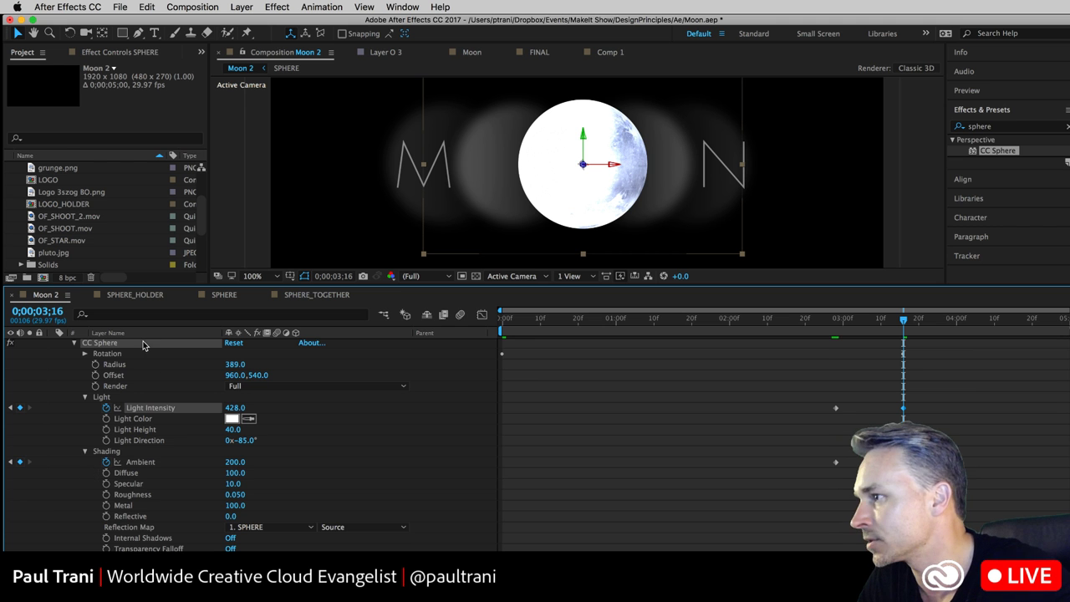
# - Fade the SPHERE layer with Opacity keyframes of 100% at 0;00;03;16 and 3% at 0;00;03;19
pyautogui.scroll(1, 143, 344)
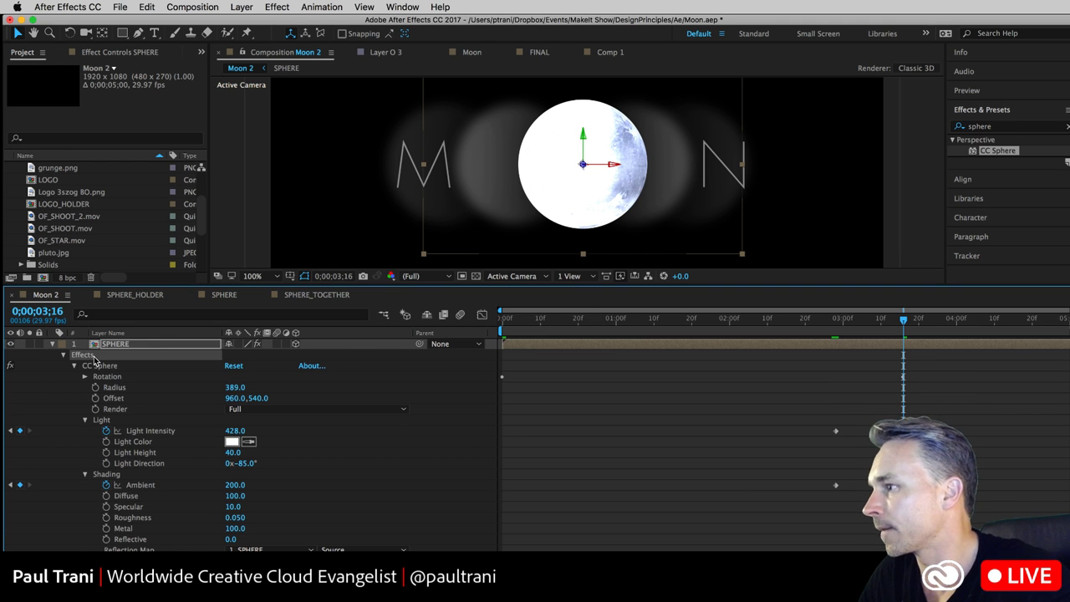
pyautogui.click(111, 346)
pyautogui.press('t')
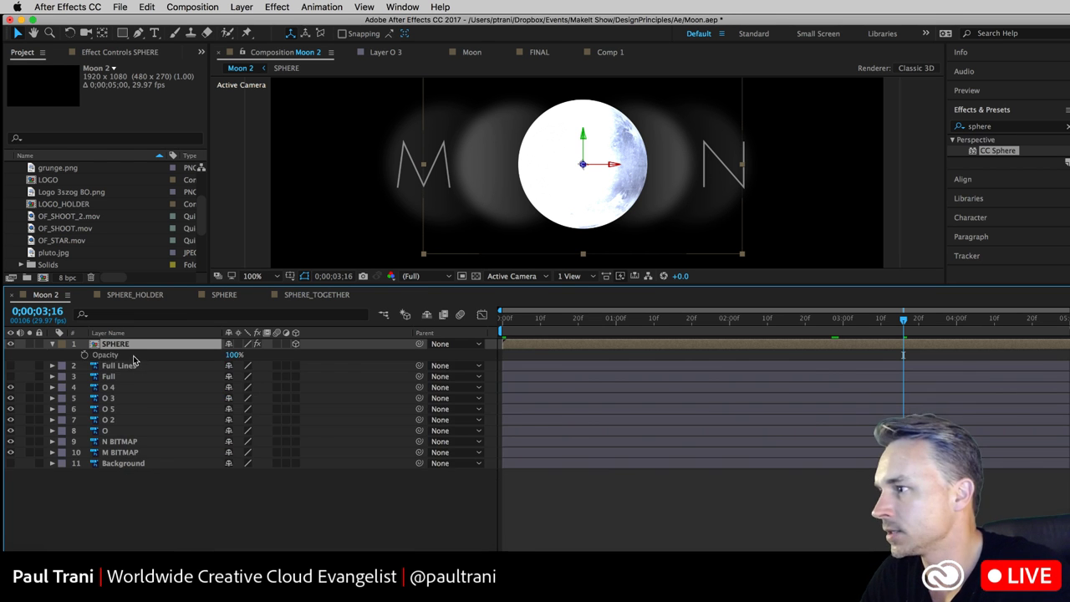
pyautogui.click(84, 353)
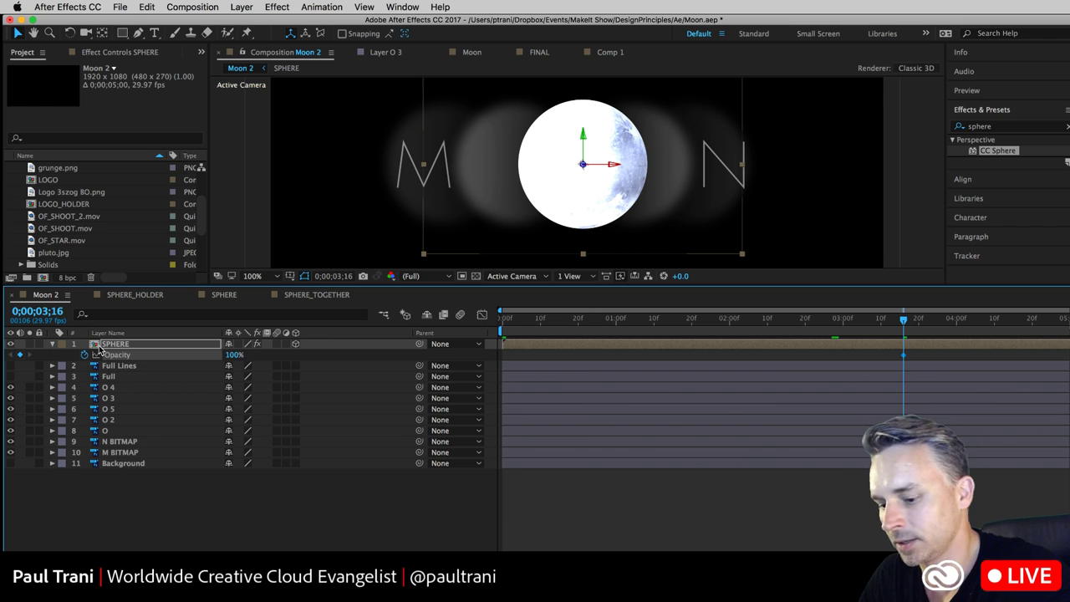
pyautogui.press('u')
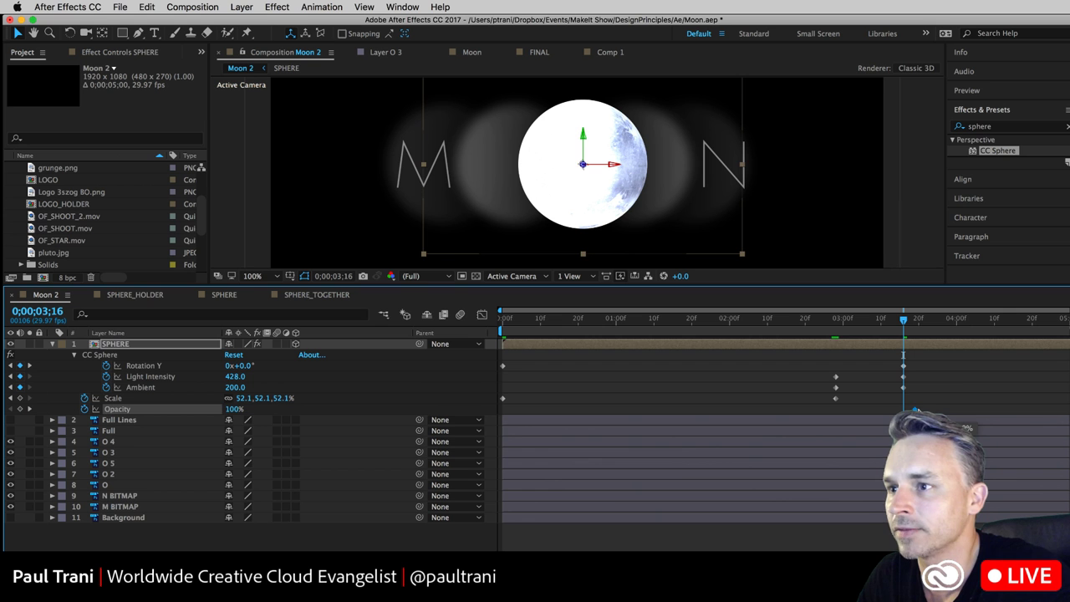
pyautogui.click(881, 413)
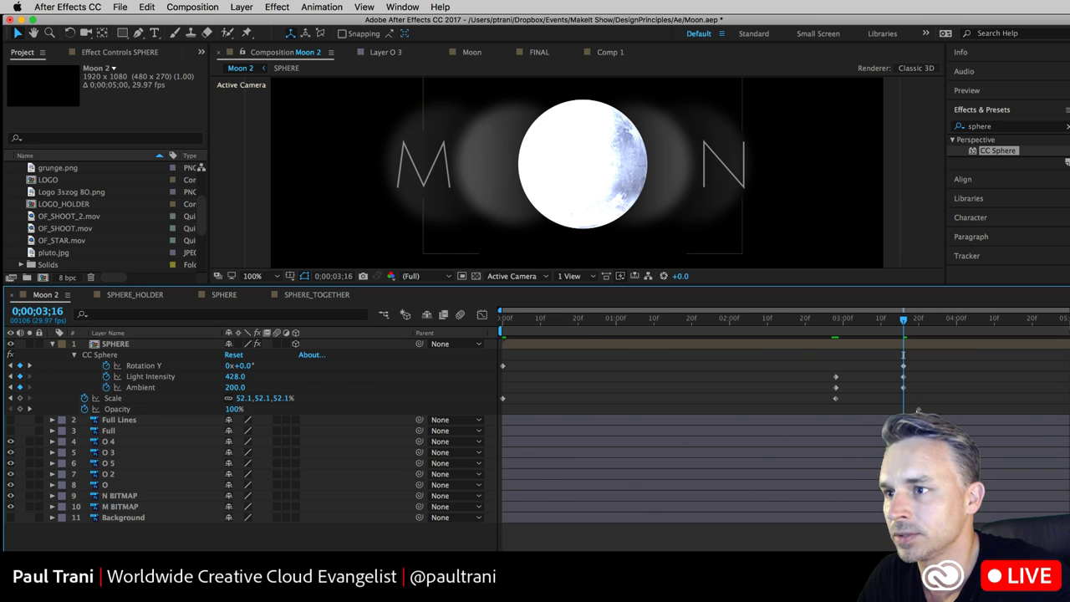
pyautogui.click(902, 409)
pyautogui.click(916, 325)
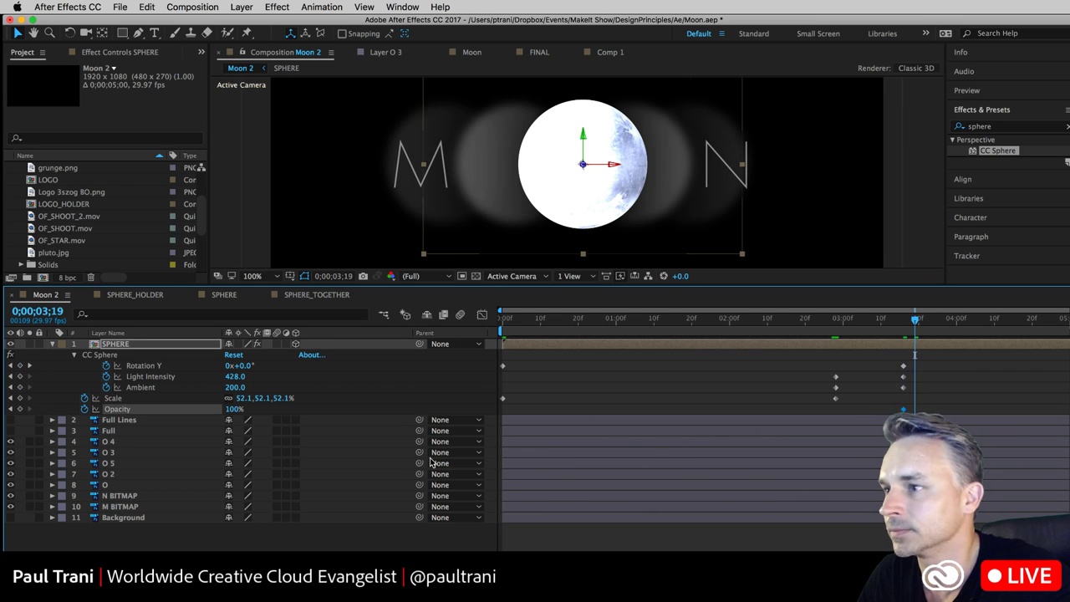
pyautogui.moveTo(231, 412); pyautogui.dragTo(4, 399)
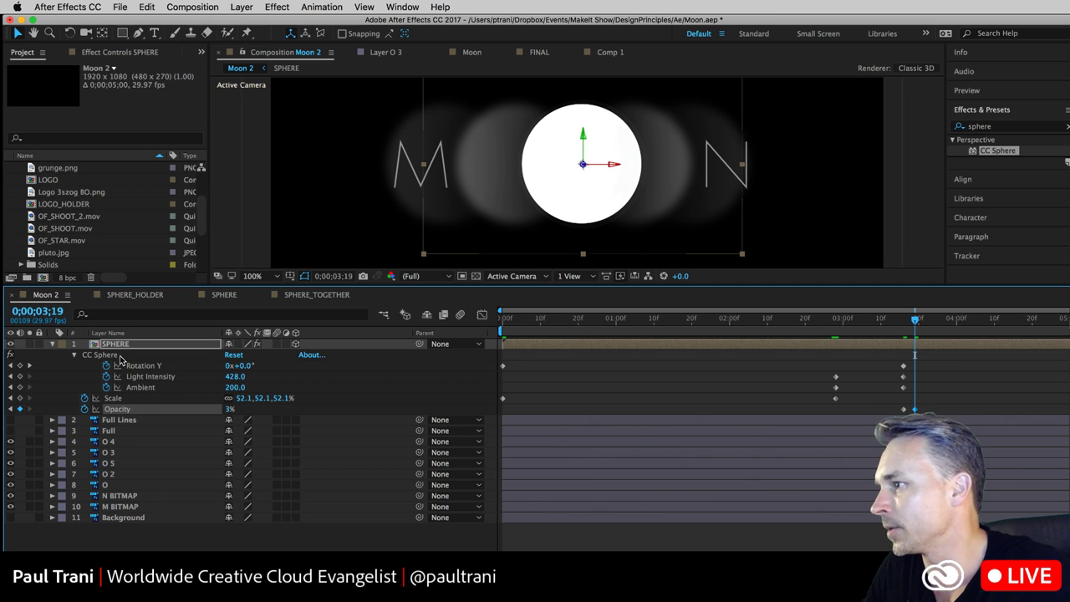
# - Set the SPHERE layer's Scale to 48.0% at 0;00;03;17 and move that keyframe back onto the Scale keyframe at 0;00;02;28
pyautogui.press('F2')
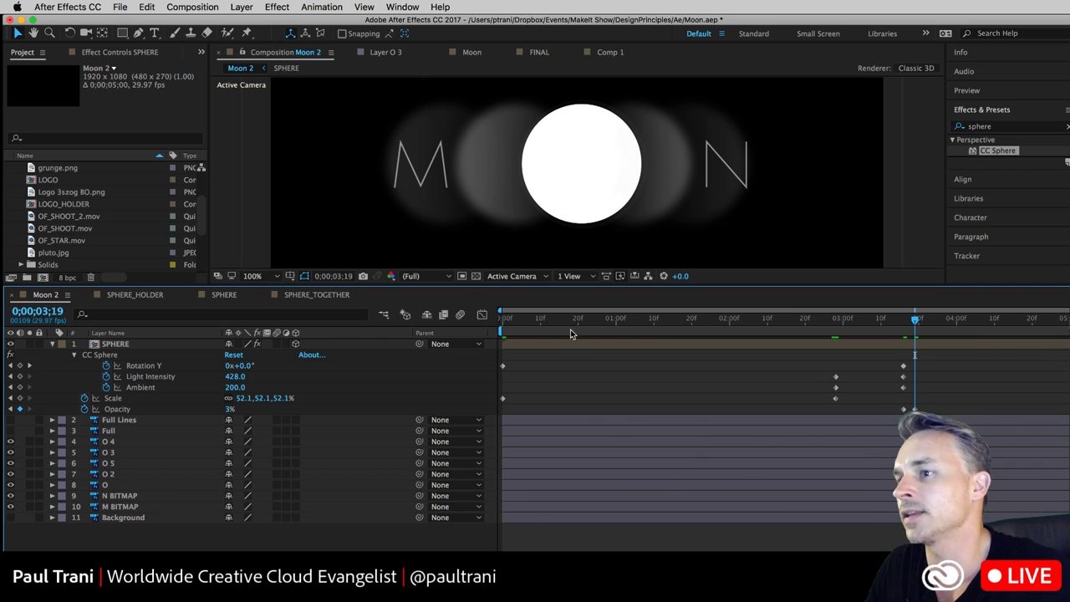
pyautogui.moveTo(900, 326); pyautogui.dragTo(774, 330)
pyautogui.moveTo(689, 343); pyautogui.dragTo(909, 341)
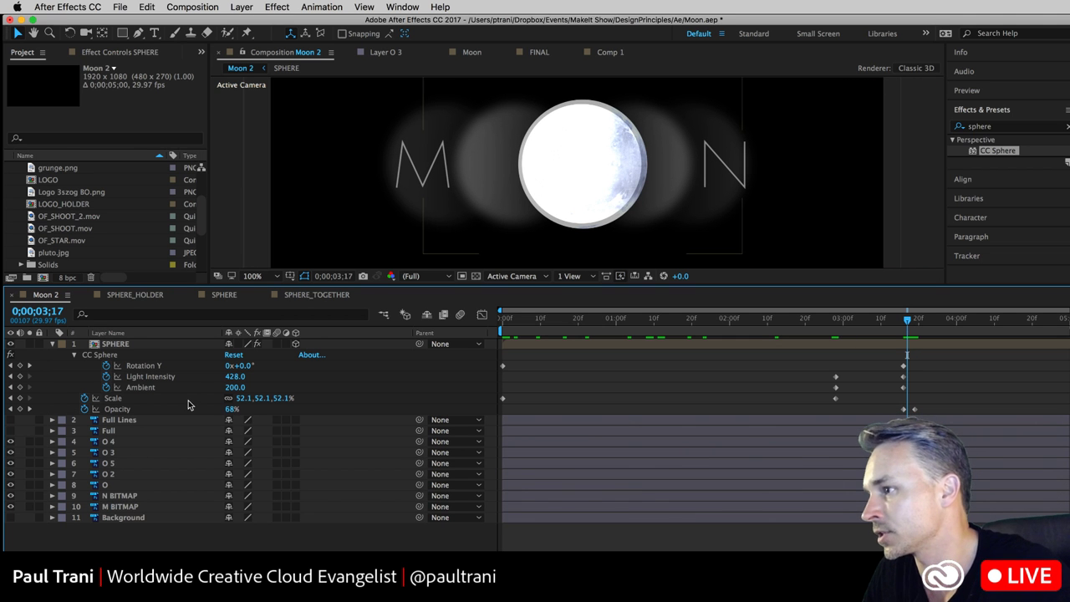
pyautogui.moveTo(275, 398); pyautogui.dragTo(272, 397)
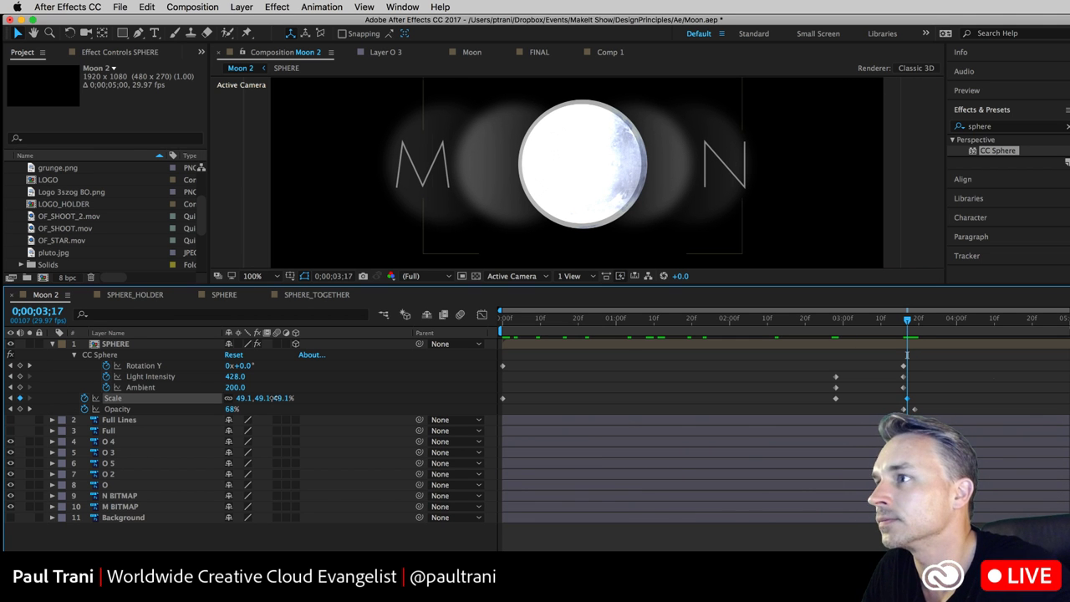
pyautogui.click(181, 395)
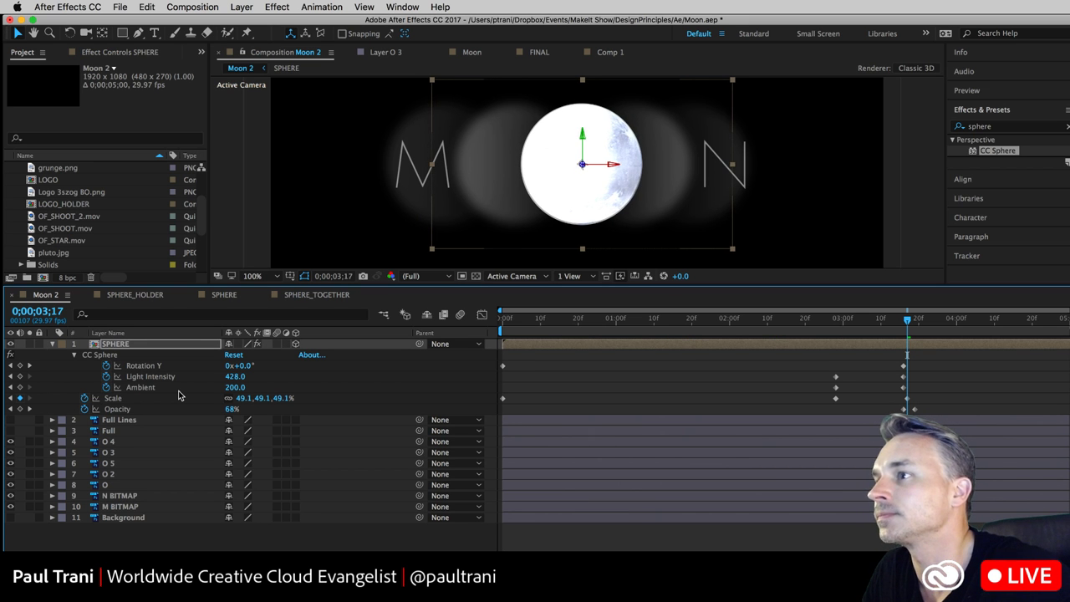
pyautogui.click(242, 399)
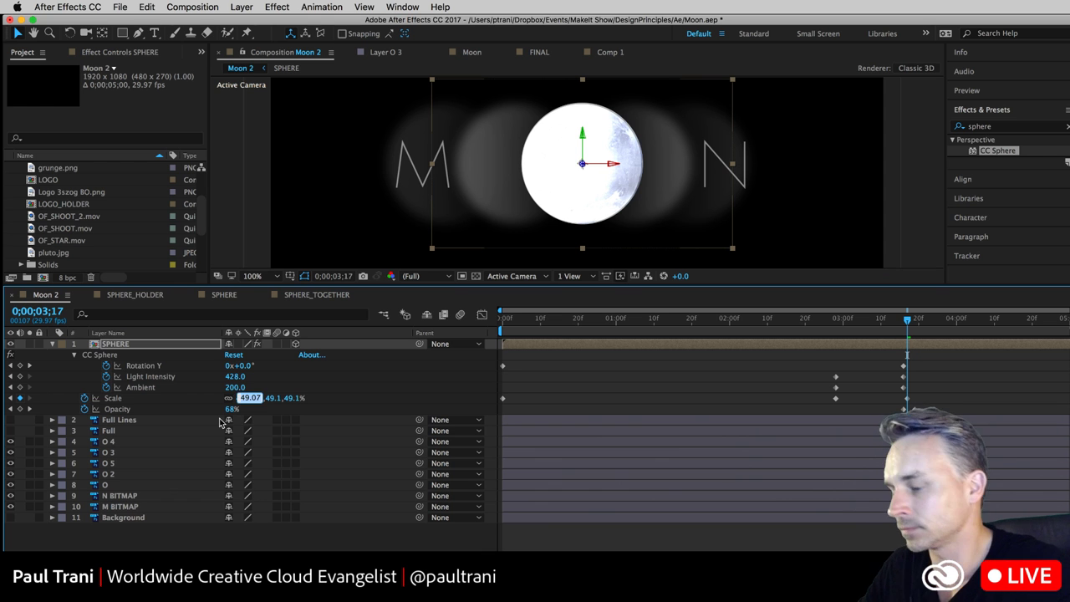
pyautogui.write('48')
pyautogui.press('Return')
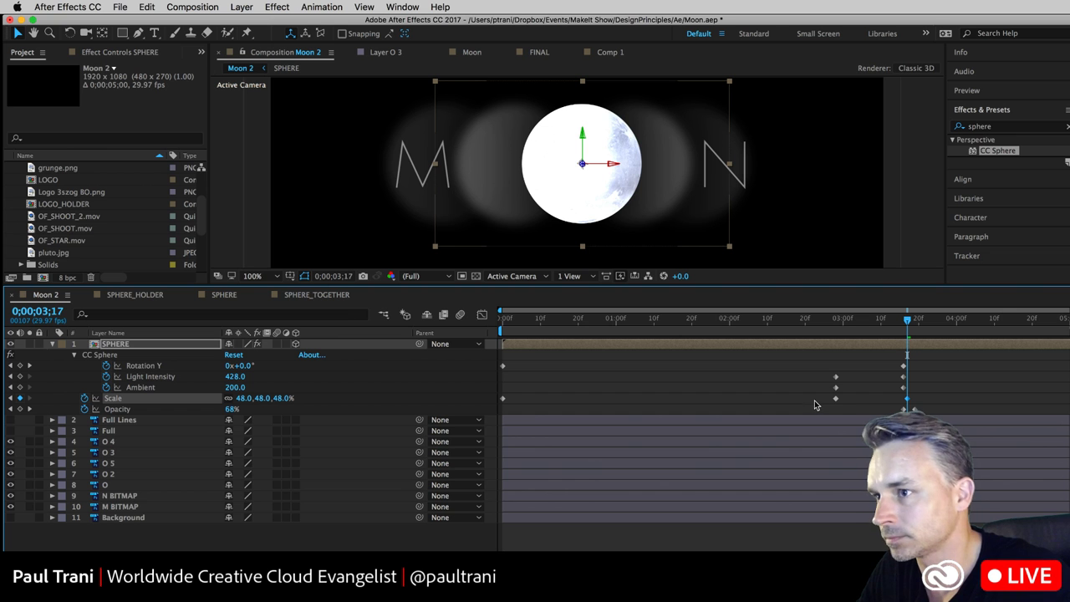
pyautogui.moveTo(835, 398)
pyautogui.mouseDown()
pyautogui.moveTo(905, 404)
pyautogui.moveTo(840, 405)
pyautogui.mouseUp()
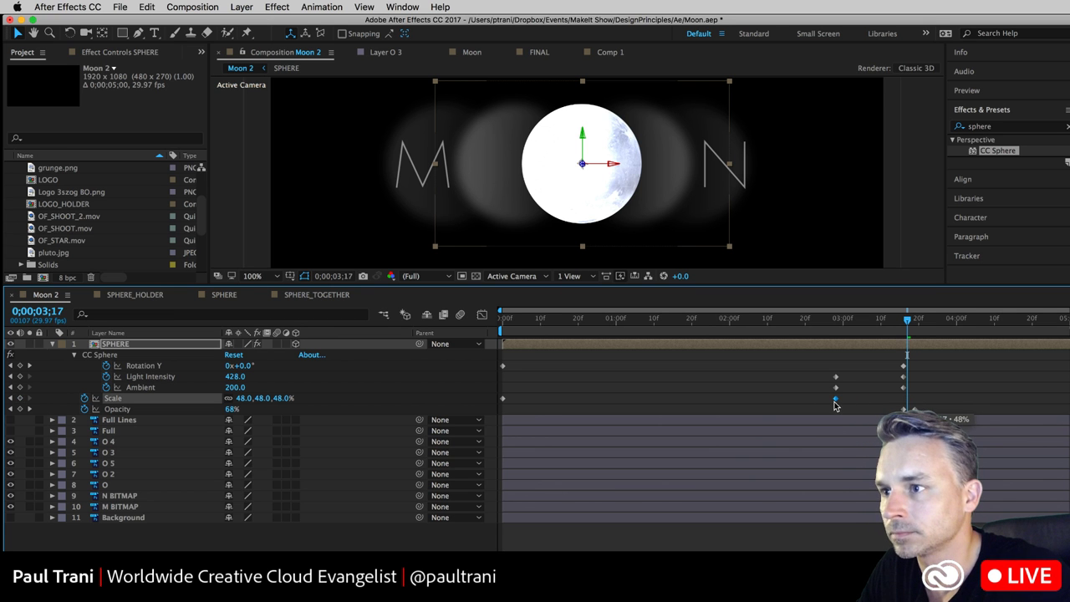
# - Move SPHERE's ending Rotation Y, Light Intensity, Ambient and Opacity keyframes later so the group starts at 0;00;04;03
pyautogui.moveTo(911, 320); pyautogui.dragTo(967, 325)
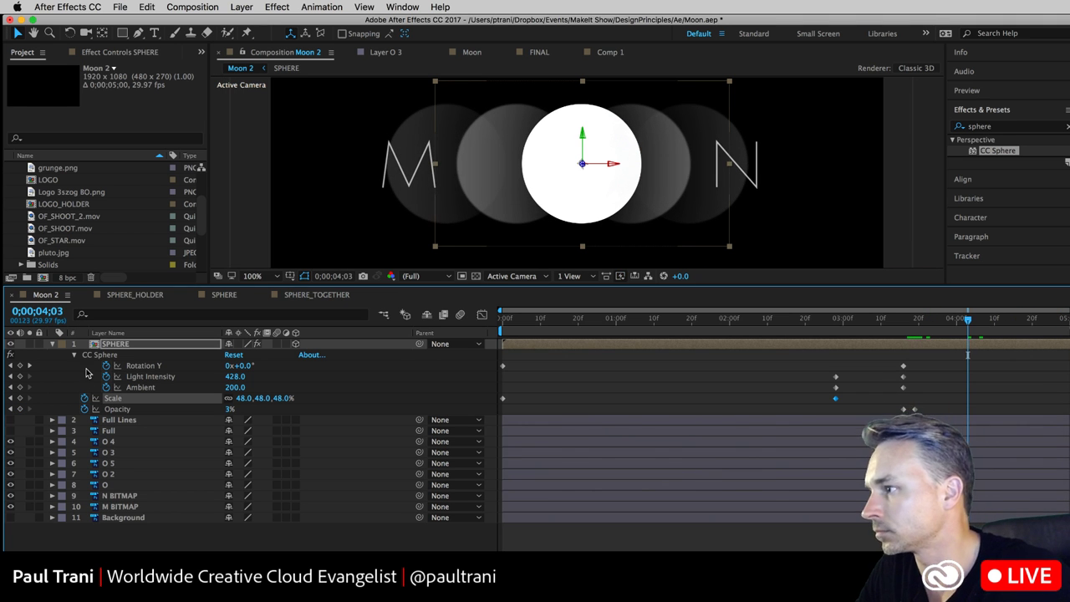
pyautogui.click(96, 345)
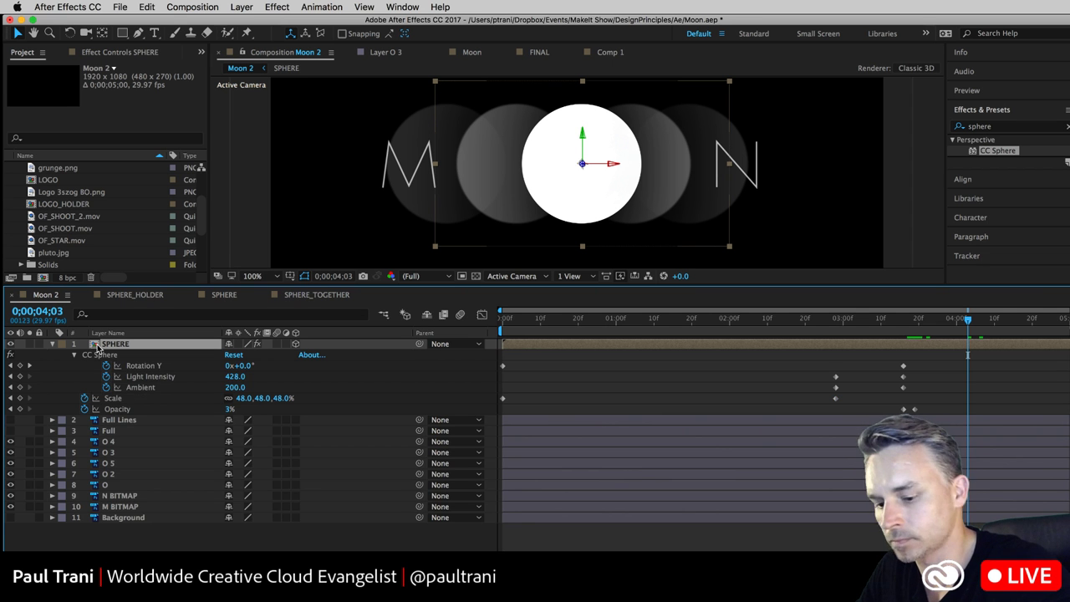
pyautogui.press('u')
pyautogui.press('u')
pyautogui.press('u')
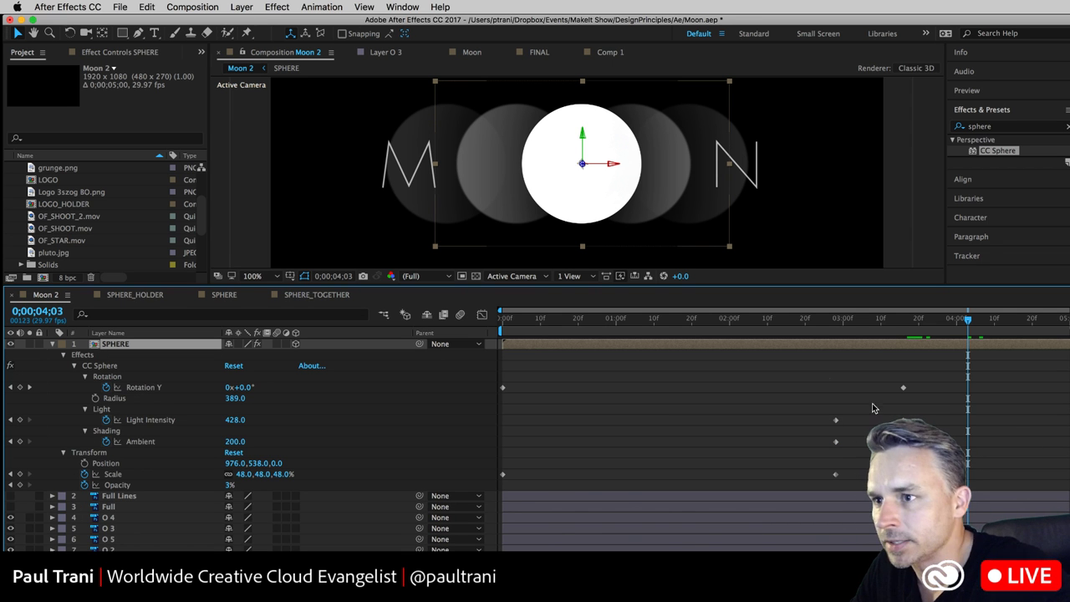
pyautogui.moveTo(871, 408); pyautogui.dragTo(828, 492)
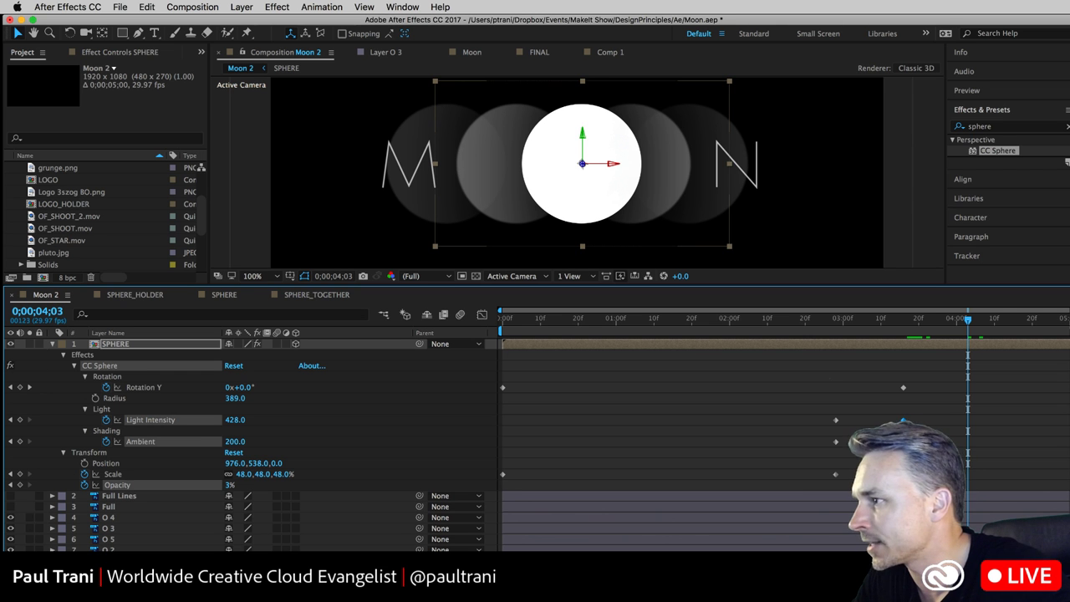
pyautogui.moveTo(892, 379); pyautogui.dragTo(968, 393)
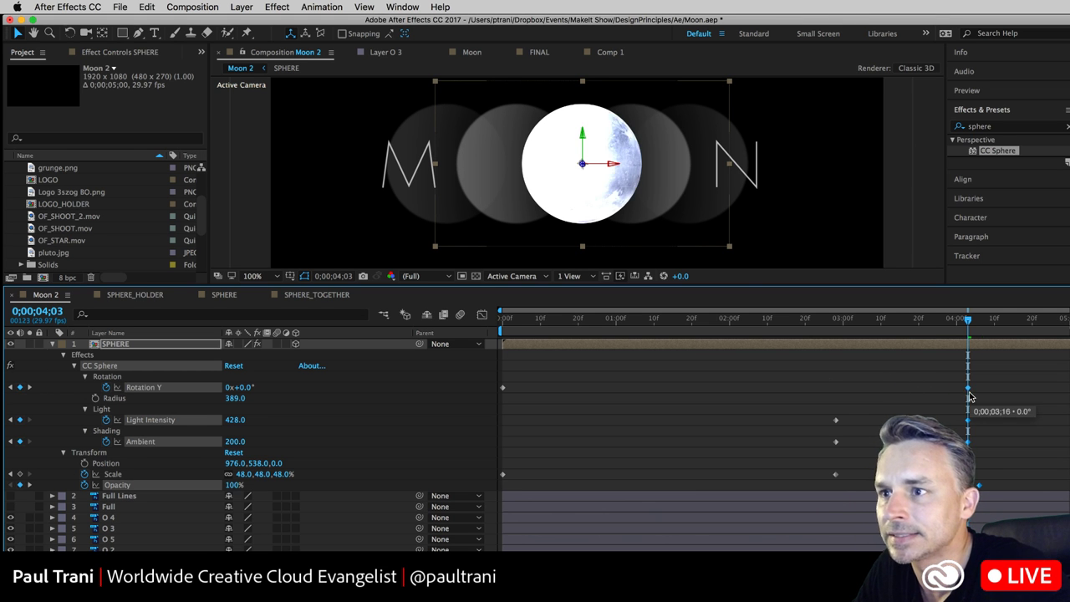
# - Preview the moon's retimed rotation, brightening and fade from about 0;00;03;00
pyautogui.click(839, 319)
pyautogui.press('space')
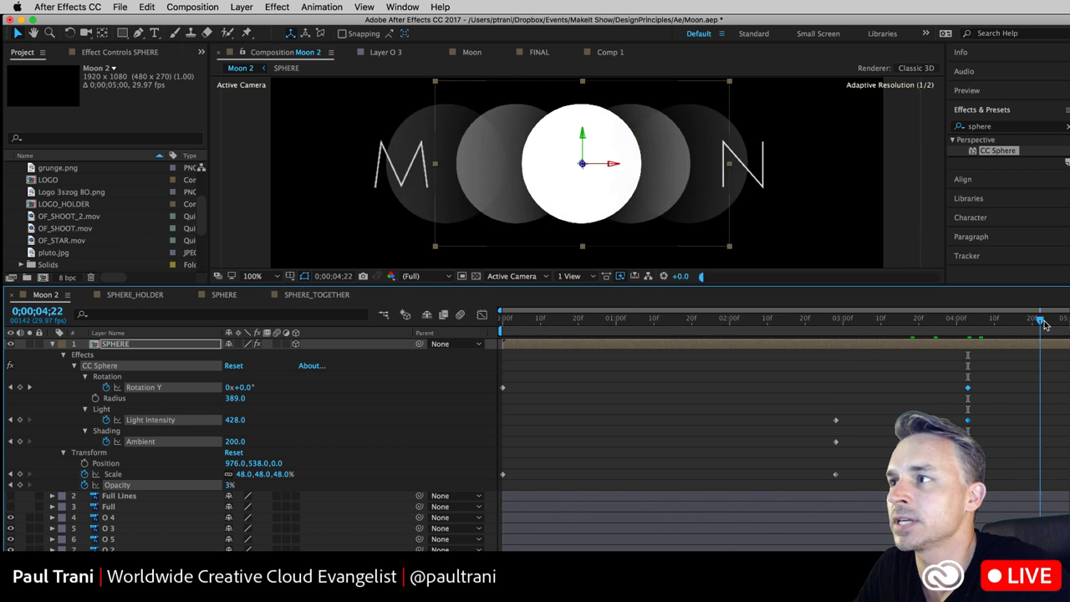
pyautogui.click(854, 326)
pyautogui.press('space')
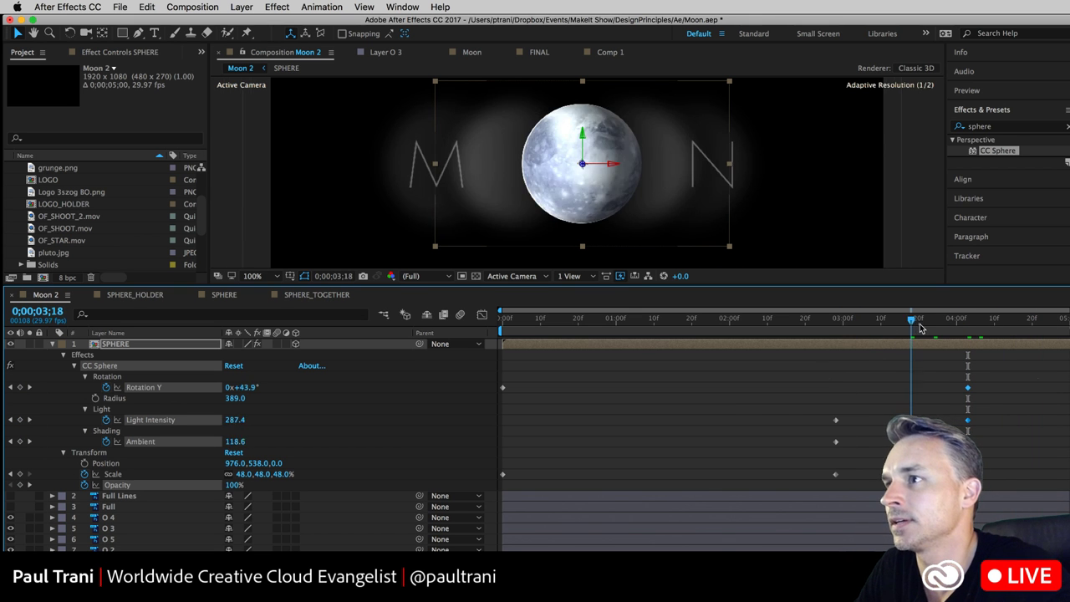
# - Collapse SPHERE, select layers O 4, O 3, O 5 and O 2, reveal their Mask Feather and Opacity keyframes, and set the time to 0;00;02;27
pyautogui.click(53, 345)
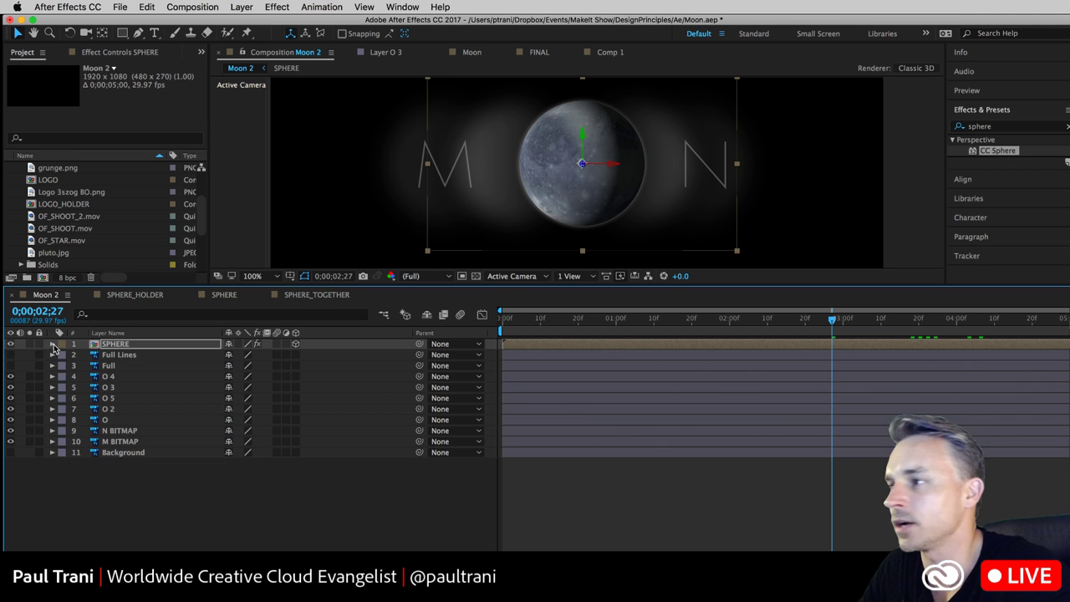
pyautogui.click(101, 377)
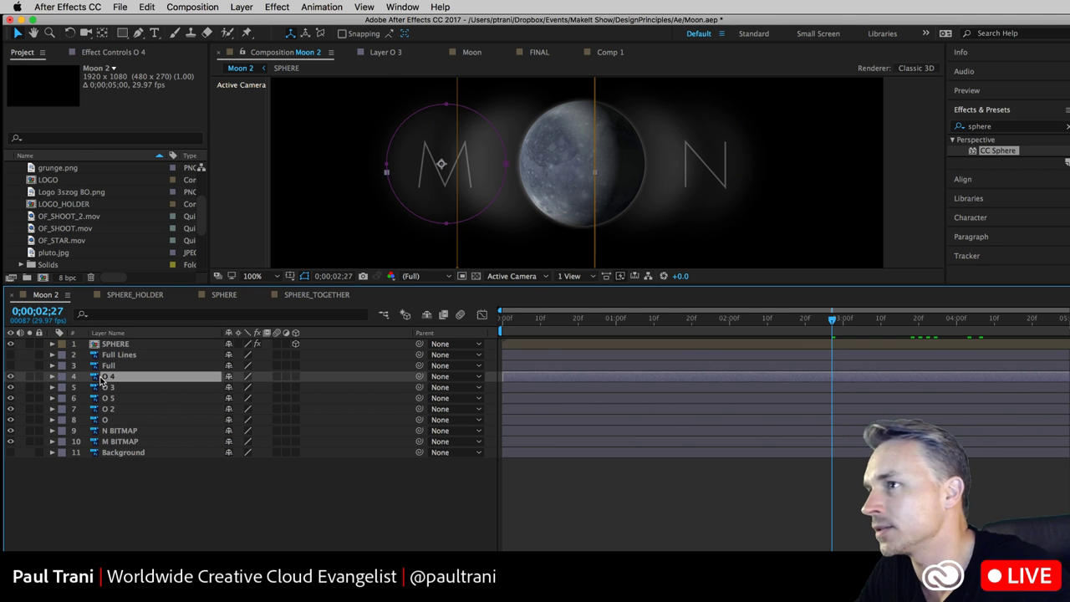
pyautogui.keyDown('shift'); pyautogui.click(117, 410); pyautogui.keyUp('shift')
pyautogui.press('p')
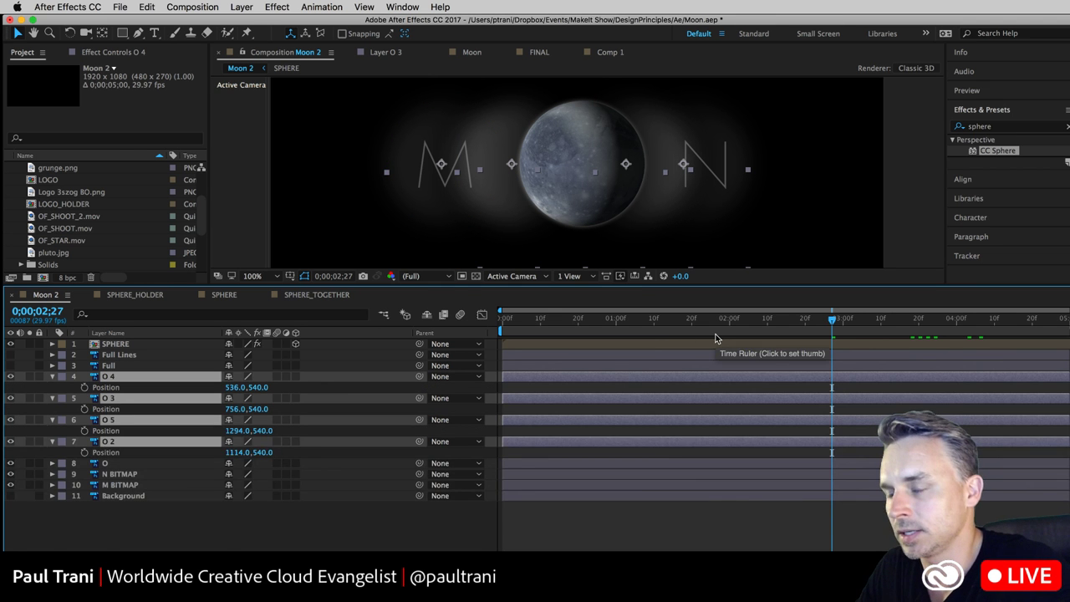
pyautogui.press('f')
pyautogui.hotkey('shift', 't')
pyautogui.click(666, 318)
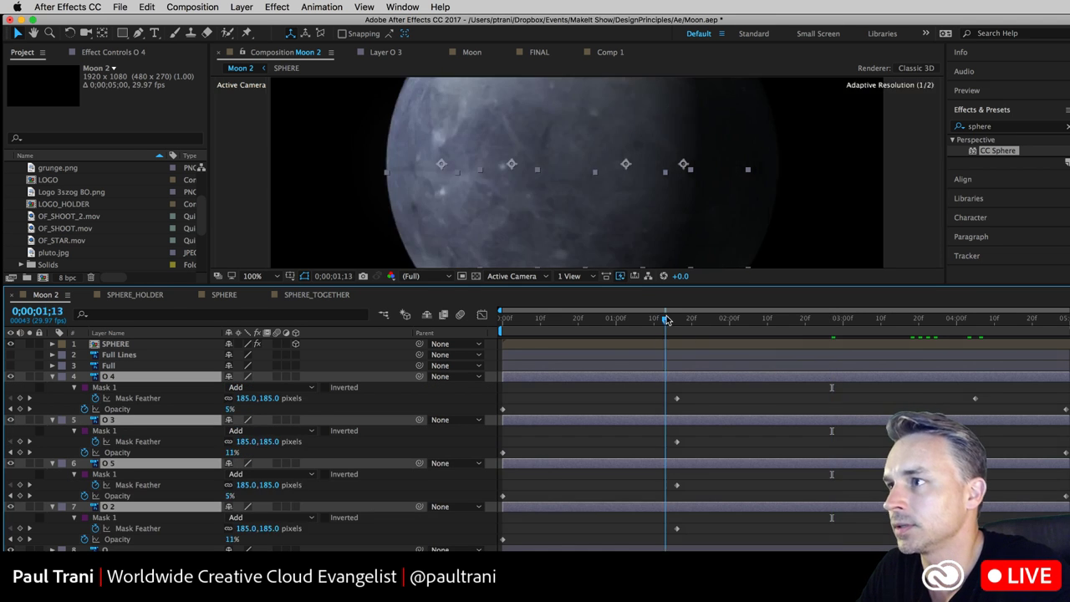
pyautogui.moveTo(666, 318); pyautogui.dragTo(832, 325)
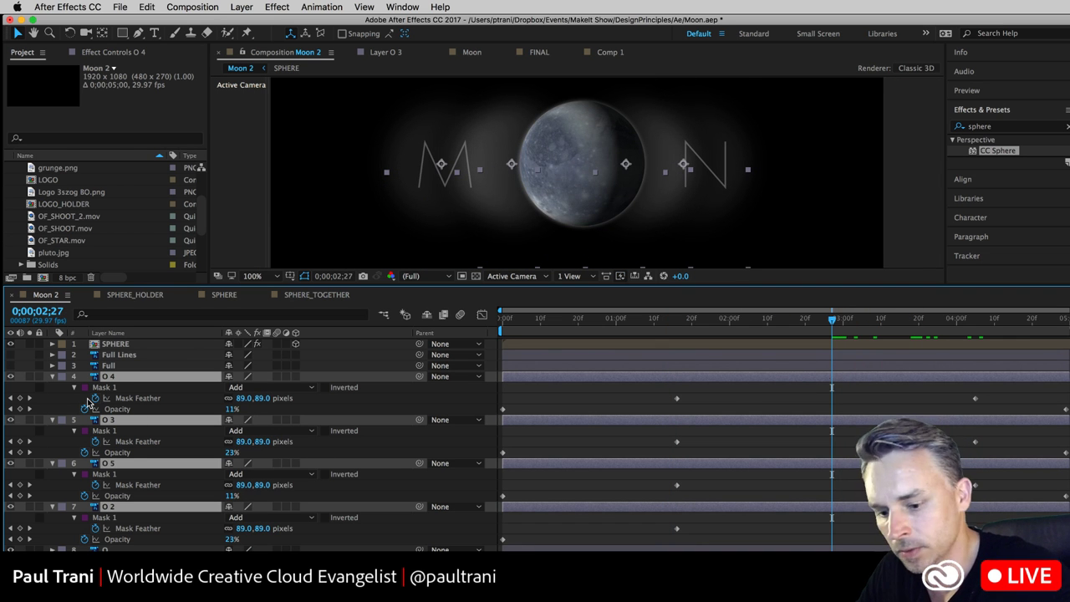
# - Add Position keyframes to the selected O 4, O 3, O 5 and O 2 layers and move them to 0;00;03;17
pyautogui.hotkey('alt', 'shift', 'p')
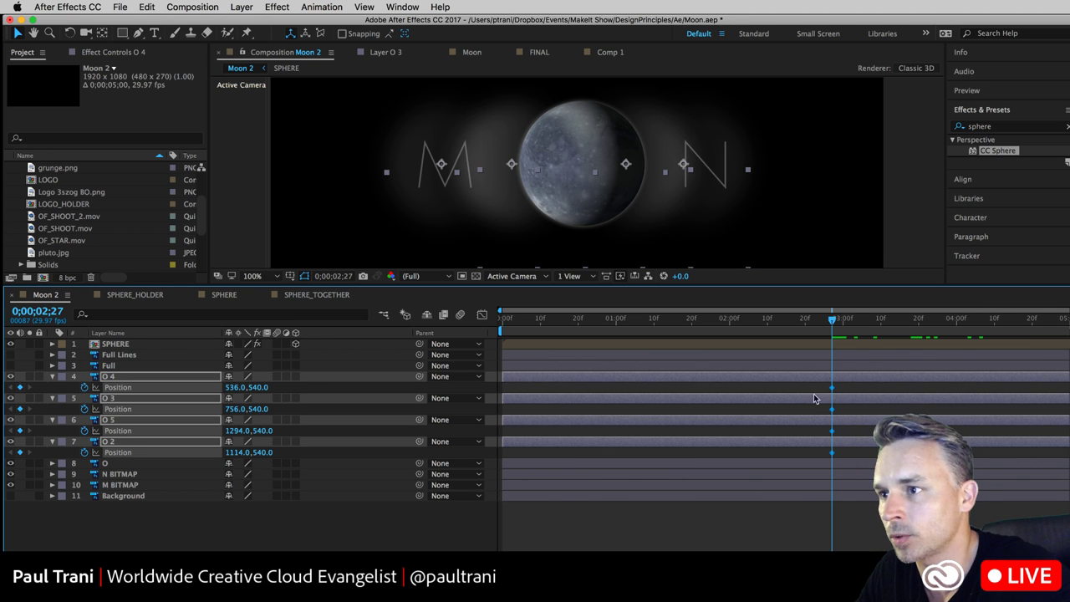
pyautogui.moveTo(832, 392); pyautogui.dragTo(905, 388)
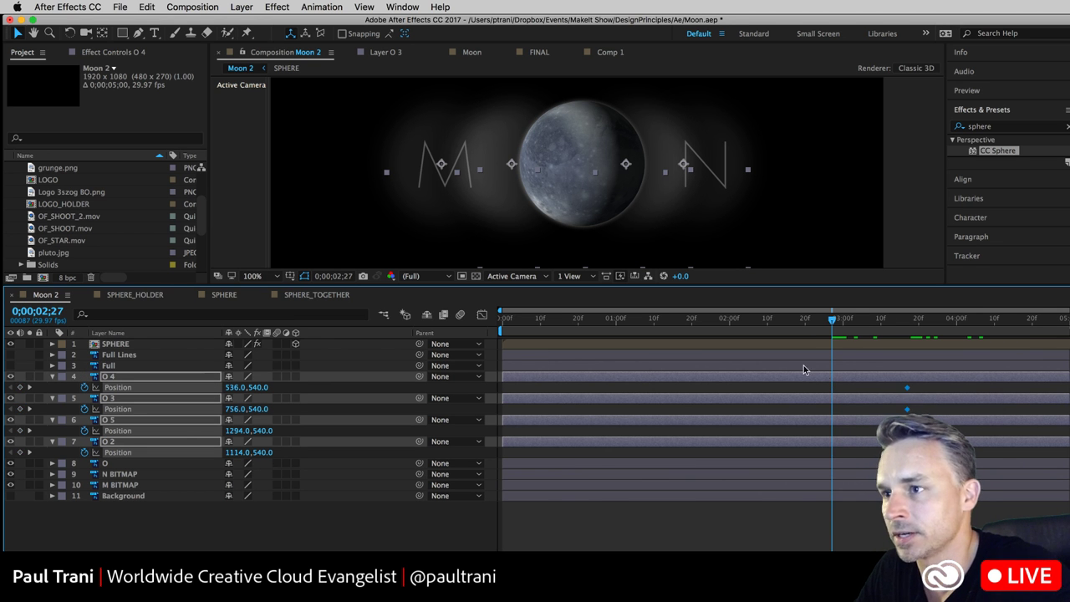
pyautogui.moveTo(255, 409); pyautogui.dragTo(242, 409)
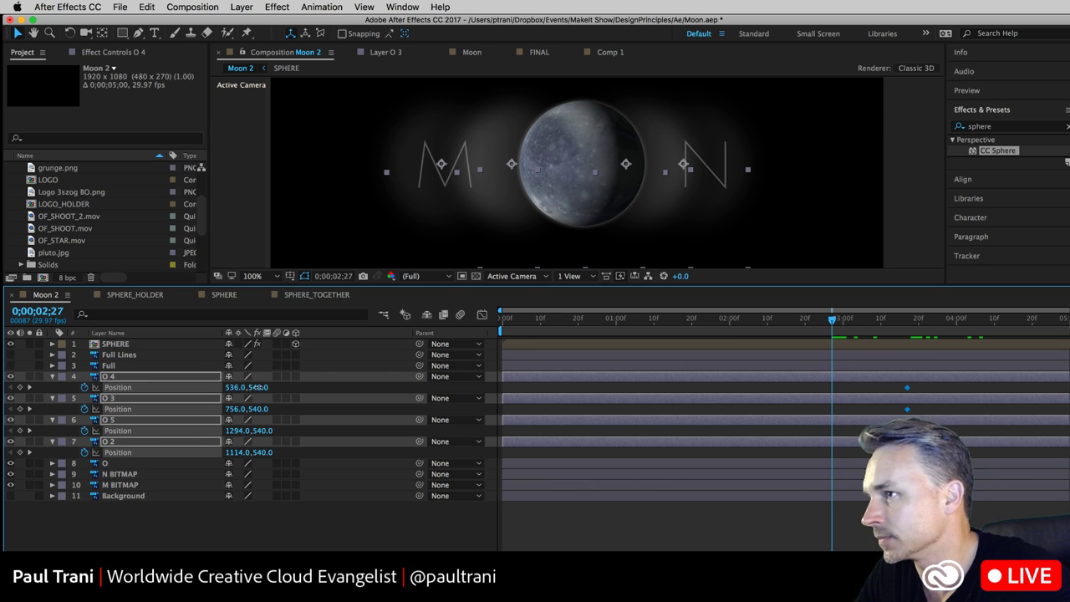
pyautogui.press('super+z')
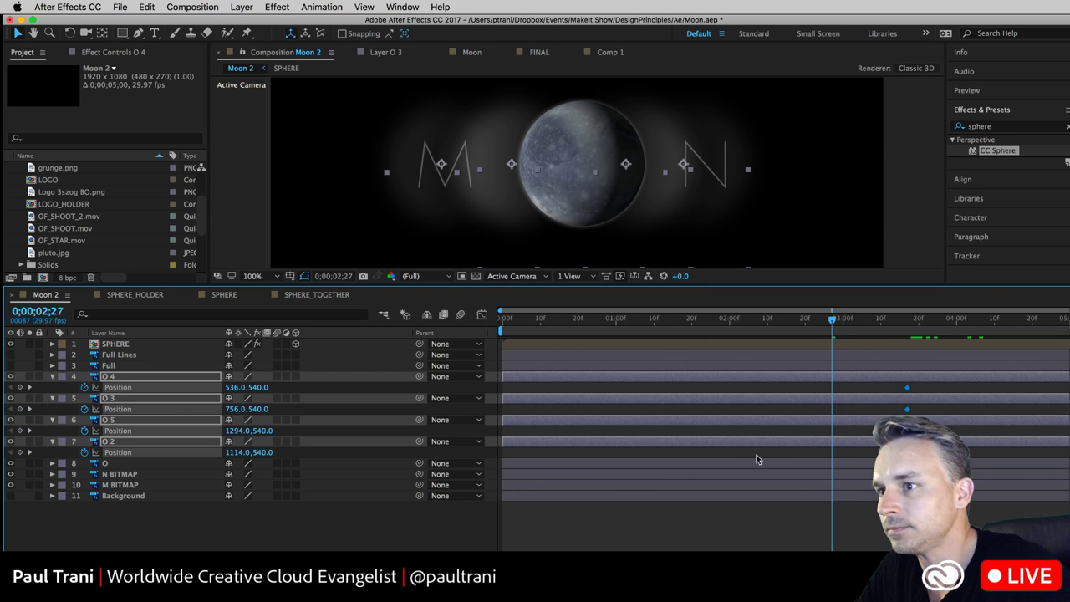
# - At 0;00;02;27, shift the O 4 circle behind the moon to Position 956.0, 540.0
pyautogui.click(827, 396)
pyautogui.click(101, 388)
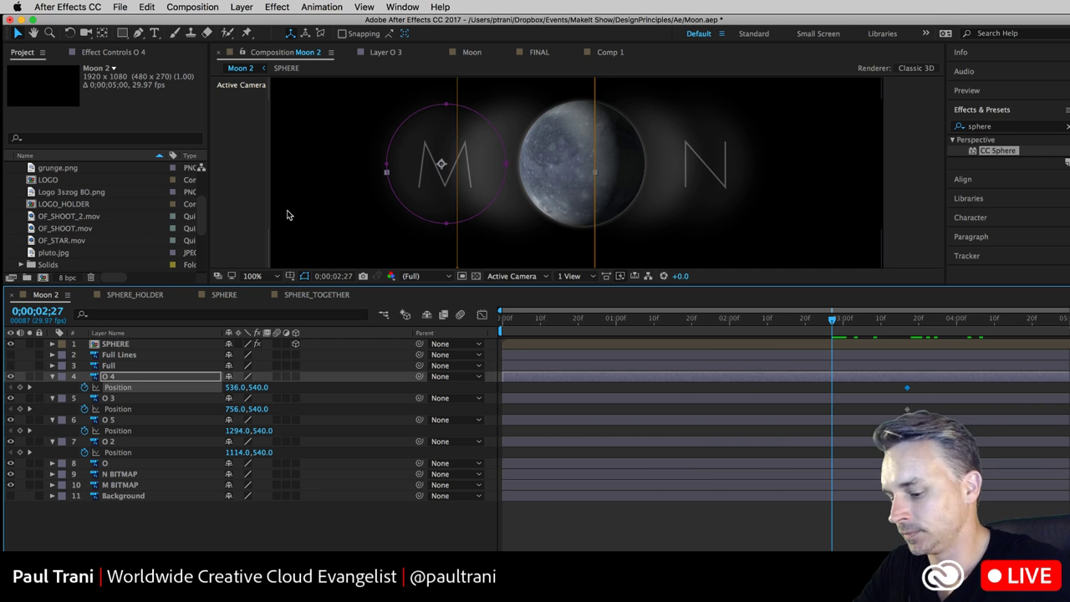
pyautogui.hotkey('shift', 'Right')
pyautogui.hotkey('shift', 'Right')
pyautogui.hotkey('shift', 'Right')
pyautogui.hotkey('shift', 'Right')
pyautogui.hotkey('shift', 'Right')
pyautogui.hotkey('shift', 'Right')
pyautogui.hotkey('shift', 'Right')
pyautogui.hotkey('shift', 'Right')
pyautogui.hotkey('shift', 'Right')
pyautogui.hotkey('shift', 'Right')
pyautogui.hotkey('shift', 'Right')
pyautogui.hotkey('shift', 'Right')
pyautogui.hotkey('shift', 'Right')
pyautogui.hotkey('shift', 'Right')
pyautogui.hotkey('shift', 'Right')
pyautogui.hotkey('shift', 'Right')
pyautogui.hotkey('shift', 'Right')
pyautogui.hotkey('shift', 'Right')
pyautogui.hotkey('shift', 'Right')
pyautogui.hotkey('shift', 'Right')
pyautogui.hotkey('shift', 'Right')
pyautogui.hotkey('shift', 'Right')
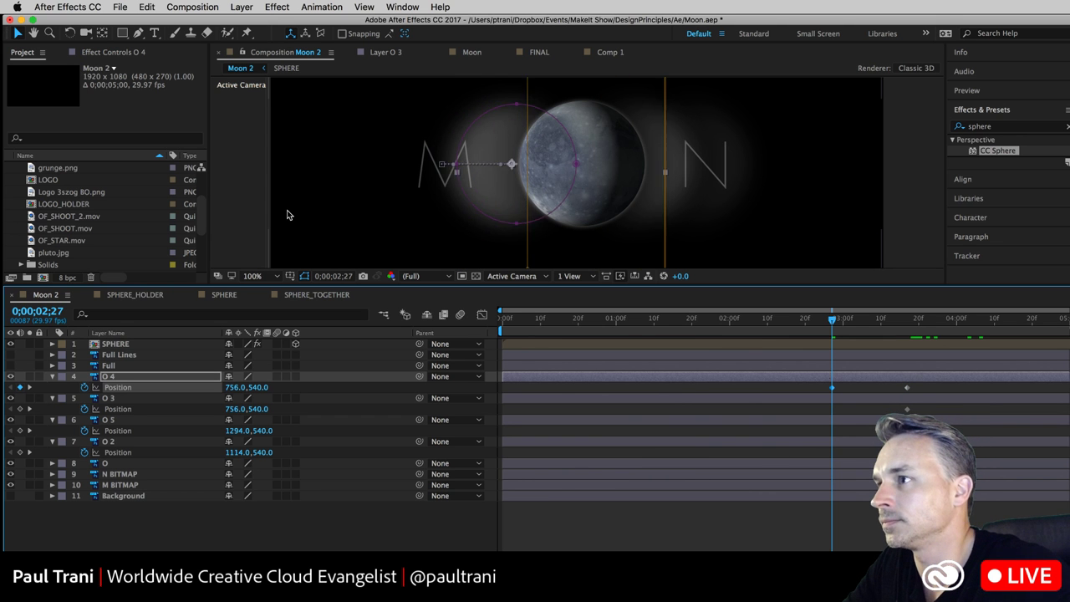
pyautogui.hotkey('shift', 'Right')
pyautogui.hotkey('shift', 'Right')
pyautogui.hotkey('shift', 'Right')
pyautogui.hotkey('shift', 'Right')
pyautogui.hotkey('shift', 'Right')
pyautogui.hotkey('shift', 'Right')
pyautogui.hotkey('shift', 'Right')
pyautogui.hotkey('shift', 'Right')
pyautogui.hotkey('shift', 'Right')
pyautogui.hotkey('shift', 'Right')
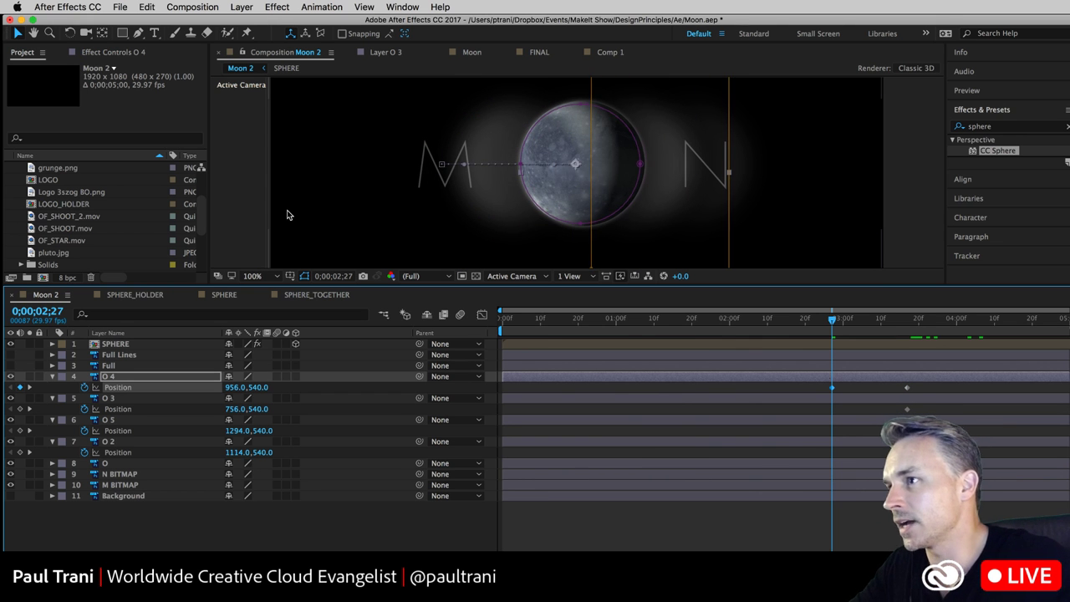
# - At 0;00;02;27, shift the O 3 circle behind the moon to Position 956.0, 540.0
pyautogui.click(92, 399)
pyautogui.hotkey('shift', 'Right')
pyautogui.hotkey('shift', 'Right')
pyautogui.hotkey('shift', 'Right')
pyautogui.hotkey('shift', 'Right')
pyautogui.hotkey('shift', 'Right')
pyautogui.hotkey('shift', 'Right')
pyautogui.hotkey('shift', 'Right')
pyautogui.hotkey('shift', 'Right')
pyautogui.hotkey('shift', 'Right')
pyautogui.hotkey('shift', 'Right')
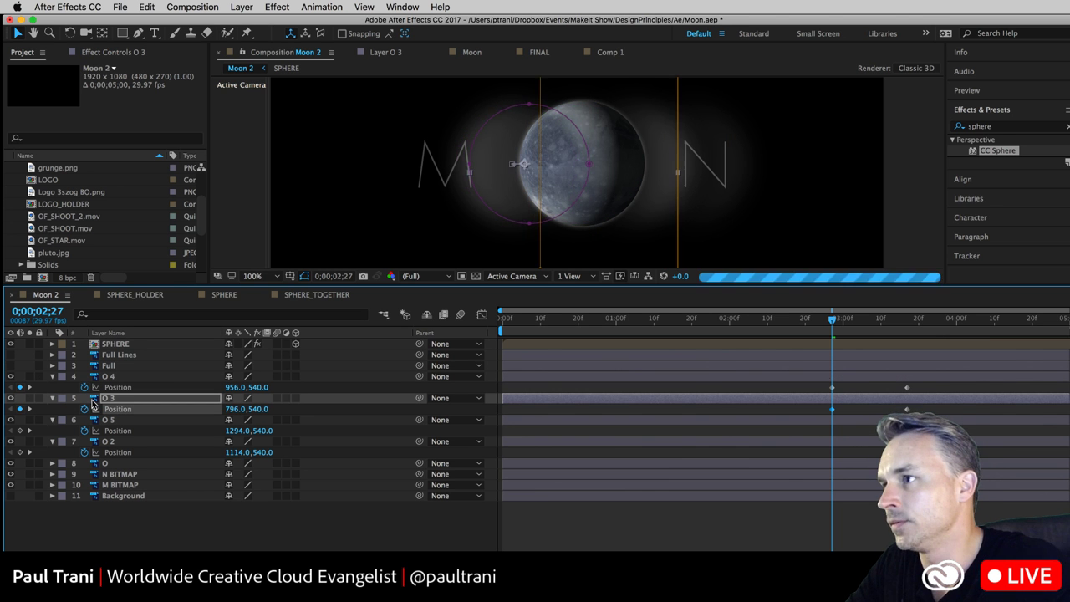
pyautogui.hotkey('shift', 'Right')
pyautogui.hotkey('shift', 'Right')
pyautogui.hotkey('shift', 'Right')
pyautogui.hotkey('shift', 'Right')
pyautogui.hotkey('shift', 'Right')
pyautogui.hotkey('shift', 'Right')
pyautogui.hotkey('shift', 'Right')
pyautogui.hotkey('shift', 'Right')
pyautogui.hotkey('shift', 'Right')
pyautogui.hotkey('shift', 'Right')
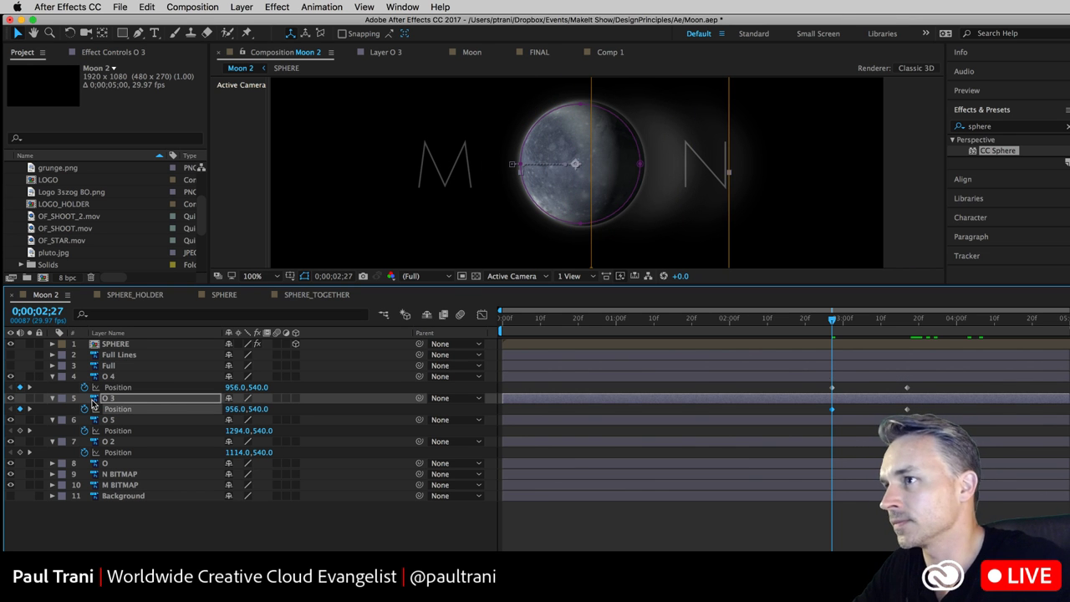
# - At 0;00;02;27, shift the O 5 circle behind the moon to Position 970.0, 540.0
pyautogui.click(94, 424)
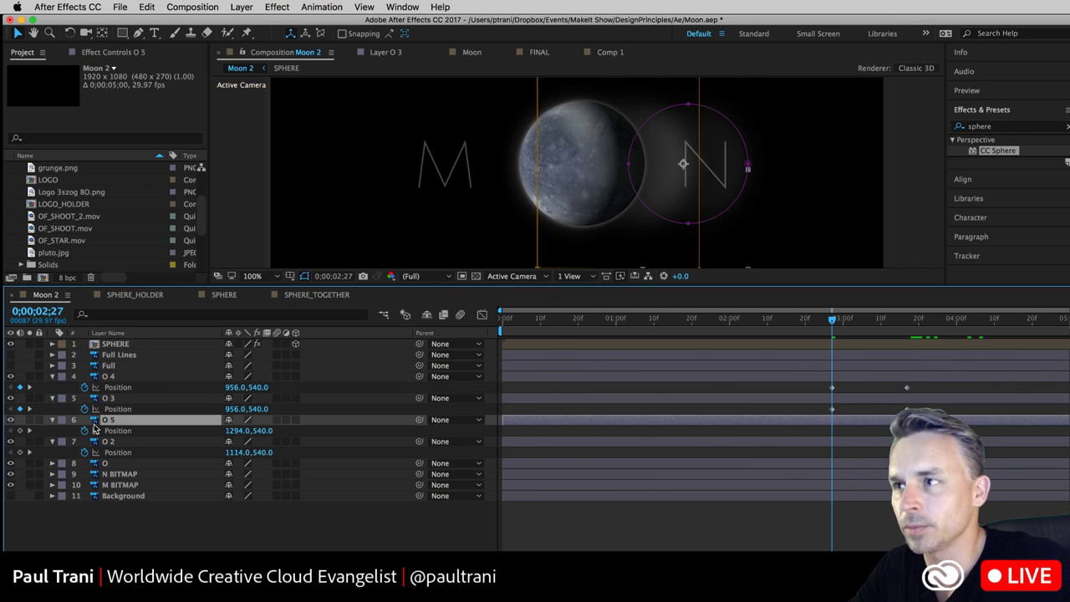
pyautogui.hotkey('shift', 'Left')
pyautogui.hotkey('shift', 'Left')
pyautogui.hotkey('shift', 'Left')
pyautogui.hotkey('shift', 'Left')
pyautogui.hotkey('shift', 'Left')
pyautogui.hotkey('shift', 'Left')
pyautogui.hotkey('shift', 'Left')
pyautogui.hotkey('shift', 'Left')
pyautogui.hotkey('shift', 'Left')
pyautogui.hotkey('shift', 'Left')
pyautogui.hotkey('shift', 'Left')
pyautogui.hotkey('shift', 'Left')
pyautogui.hotkey('shift', 'Left')
pyautogui.hotkey('shift', 'Left')
pyautogui.hotkey('shift', 'Left')
pyautogui.hotkey('shift', 'Left')
pyautogui.hotkey('shift', 'Left')
pyautogui.hotkey('shift', 'Left')
pyautogui.hotkey('shift', 'Left')
pyautogui.hotkey('shift', 'Left')
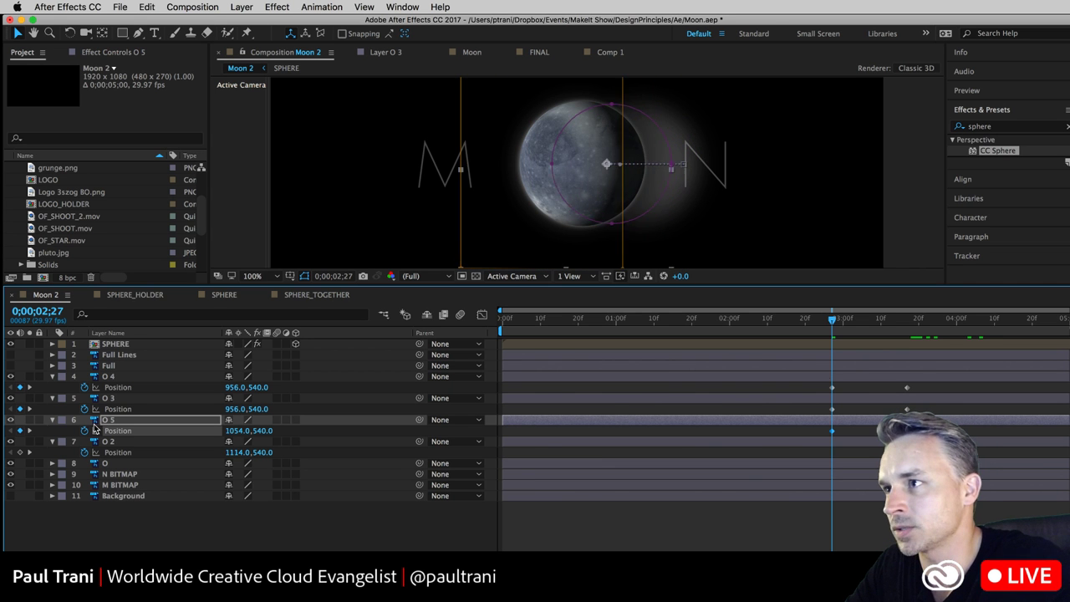
pyautogui.hotkey('shift', 'Left')
pyautogui.hotkey('shift', 'Left')
pyautogui.hotkey('shift', 'Left')
pyautogui.hotkey('shift', 'Left')
pyautogui.hotkey('shift', 'Left')
pyautogui.hotkey('shift', 'Left')
pyautogui.hotkey('shift', 'Left')
pyautogui.hotkey('shift', 'Left')
pyautogui.press('Left')
pyautogui.press('Left')
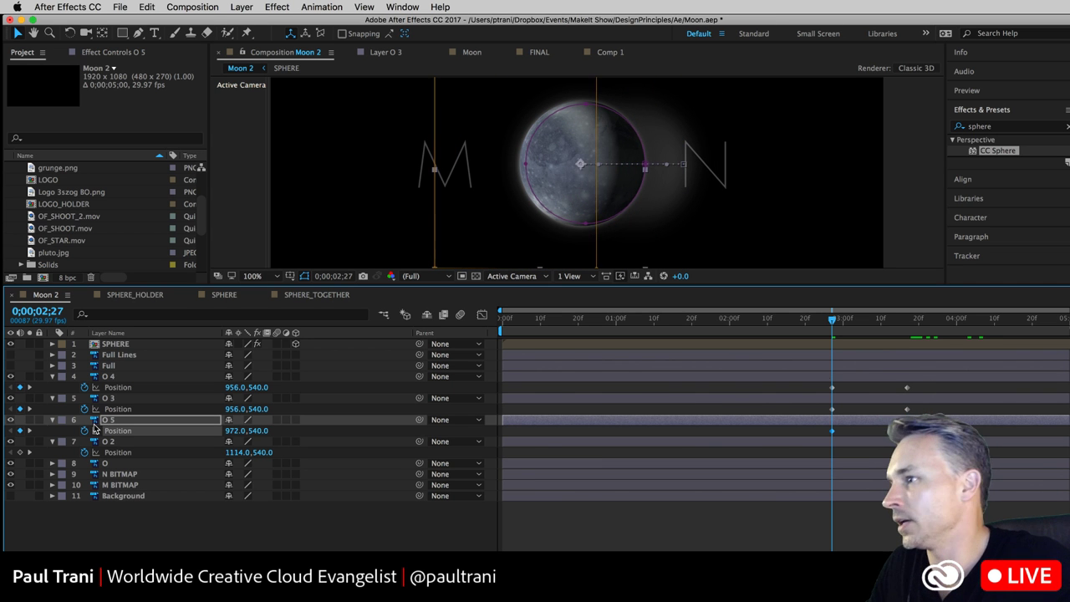
pyautogui.press('Left')
pyautogui.press('Left')
# - At 0;00;02;27, shift the O 2 circle behind the moon to Position 972.0, 540.0, and scrub through the spreading circles
pyautogui.click(96, 443)
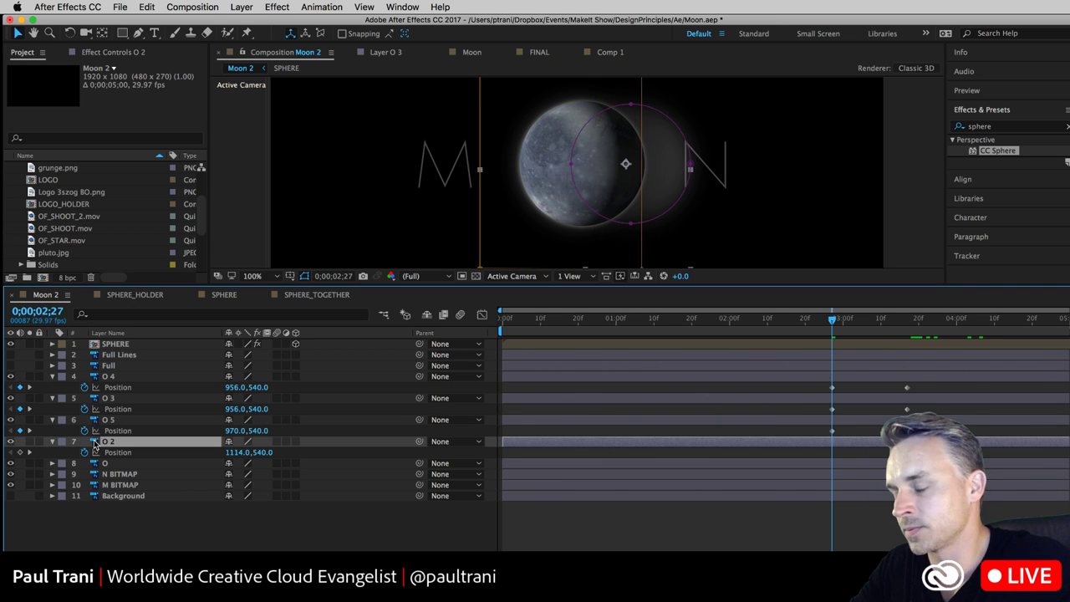
pyautogui.hotkey('shift', 'Left')
pyautogui.hotkey('shift', 'Left')
pyautogui.hotkey('shift', 'Left')
pyautogui.hotkey('shift', 'Left')
pyautogui.hotkey('shift', 'Left')
pyautogui.hotkey('shift', 'Left')
pyautogui.hotkey('shift', 'Left')
pyautogui.hotkey('shift', 'Left')
pyautogui.hotkey('shift', 'Left')
pyautogui.hotkey('shift', 'Left')
pyautogui.hotkey('shift', 'Left')
pyautogui.hotkey('shift', 'Left')
pyautogui.hotkey('shift', 'Left')
pyautogui.hotkey('shift', 'Left')
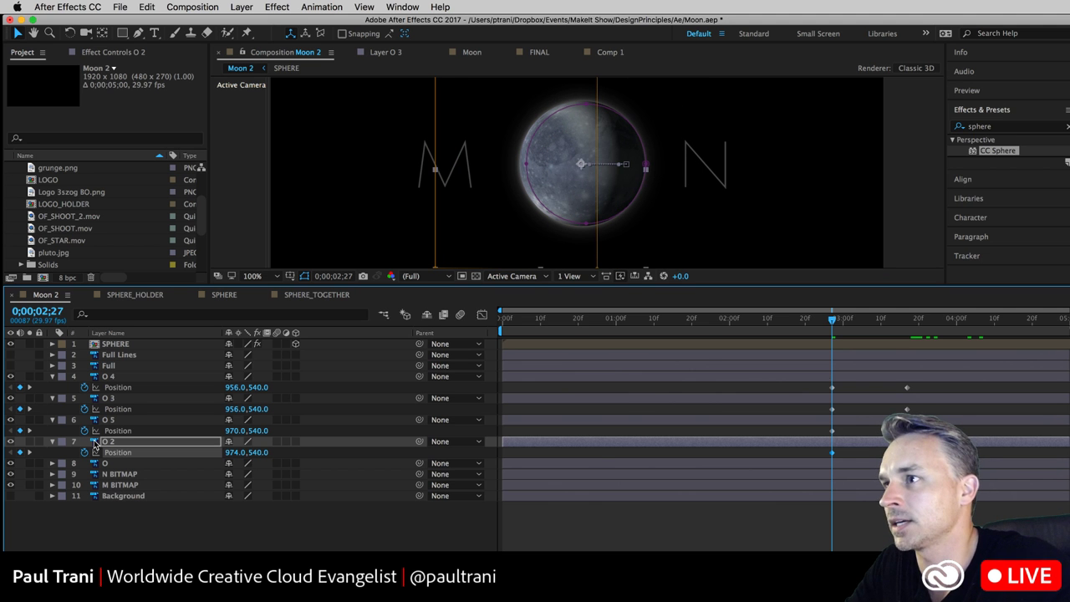
pyautogui.press('Left')
pyautogui.press('Left')
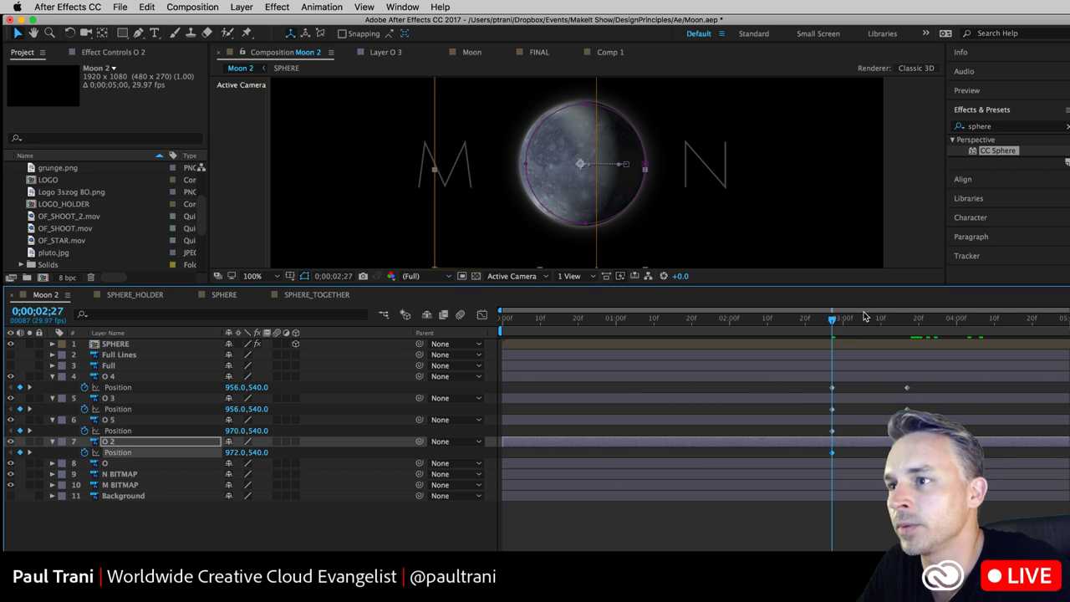
pyautogui.moveTo(828, 318); pyautogui.dragTo(916, 322)
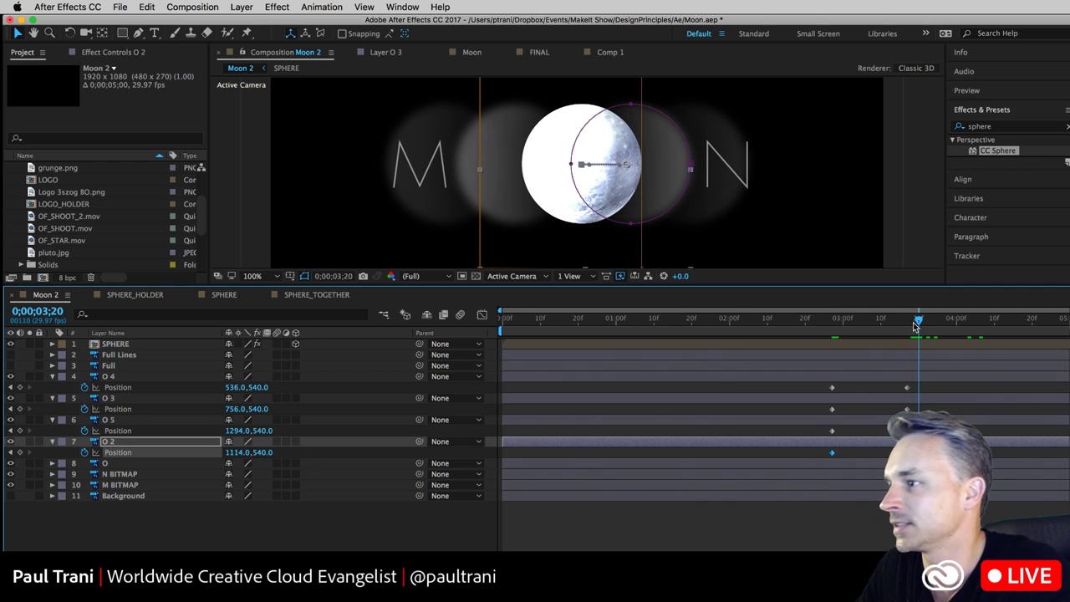
# - Reveal all keyframed properties of the O 4, O 3, O 5 and O 2 layers together
pyautogui.keyDown('shift'); pyautogui.click(113, 389); pyautogui.keyUp('shift')
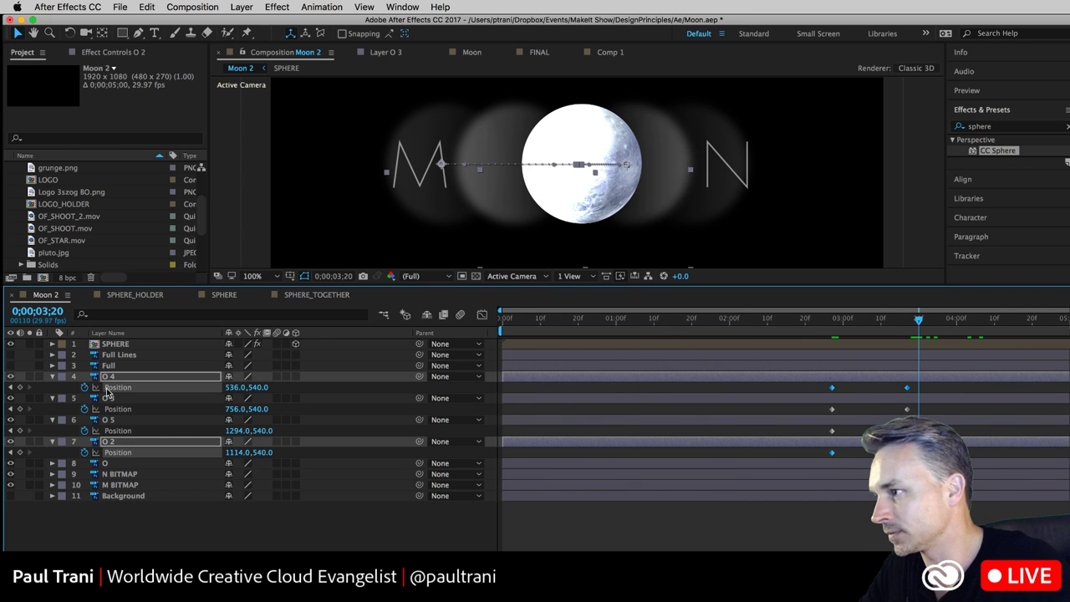
pyautogui.click(127, 464)
pyautogui.click(119, 442)
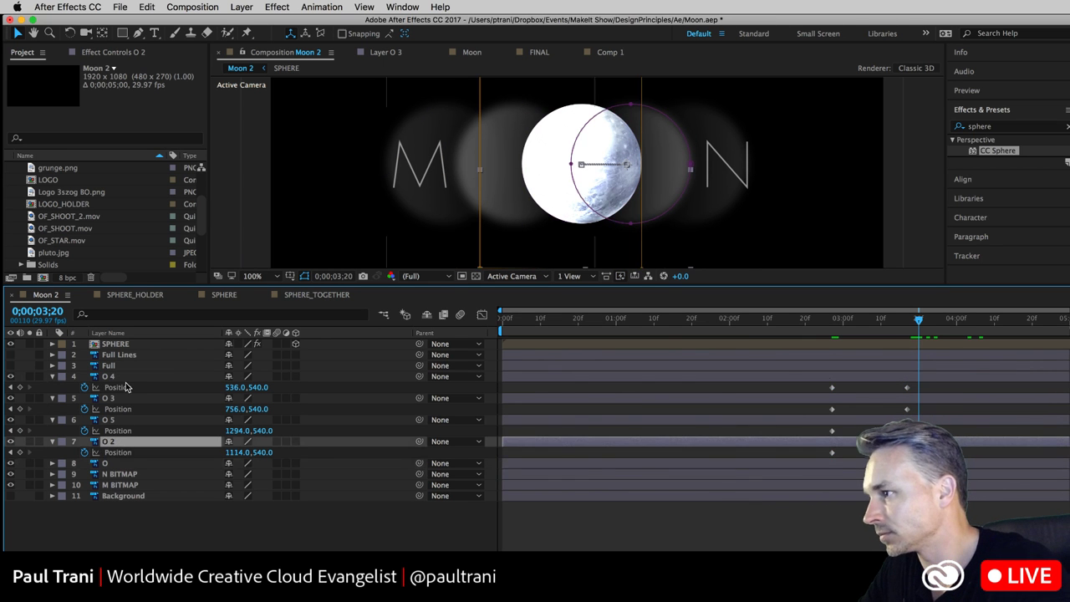
pyautogui.keyDown('shift'); pyautogui.click(129, 380); pyautogui.keyUp('shift')
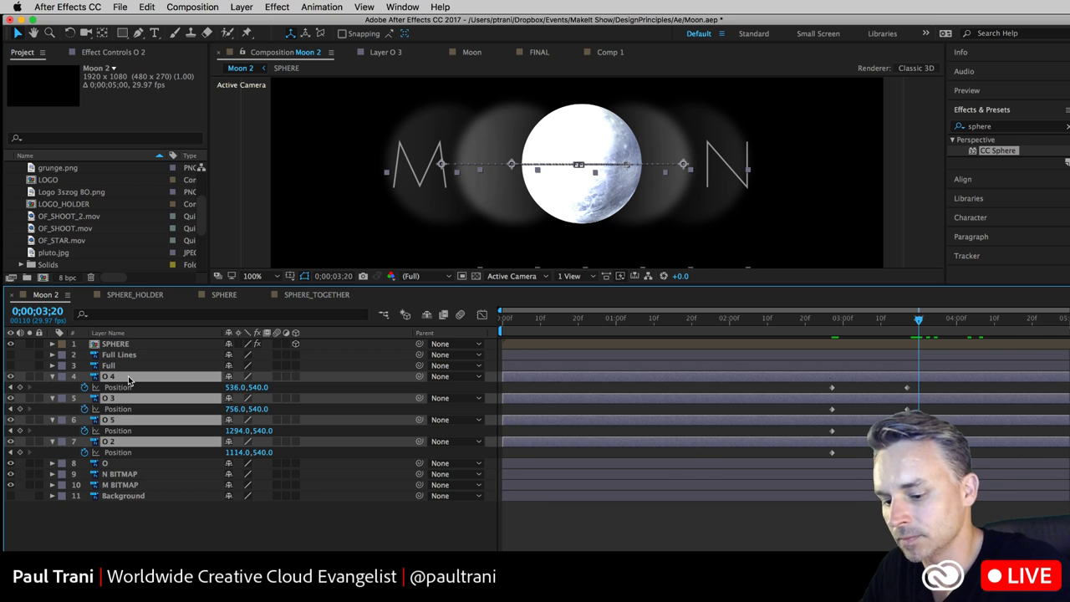
pyautogui.press('u')
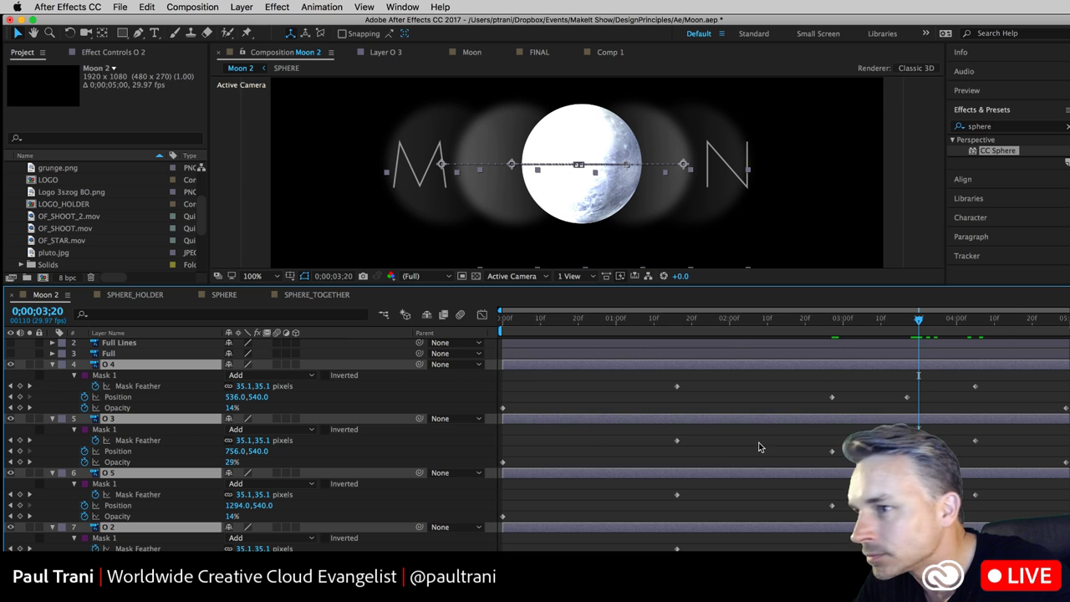
# - Shift the final Mask Feather keyframes of the four O circle layers earlier, to about 0;00;03;23, and save the project
pyautogui.click(958, 444)
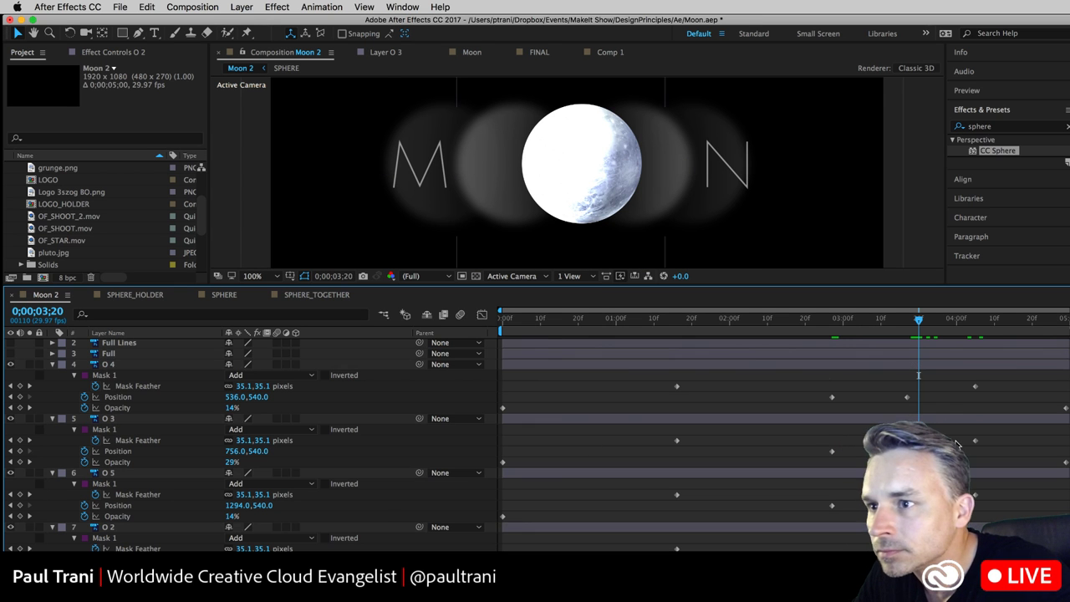
pyautogui.moveTo(969, 382); pyautogui.dragTo(984, 525)
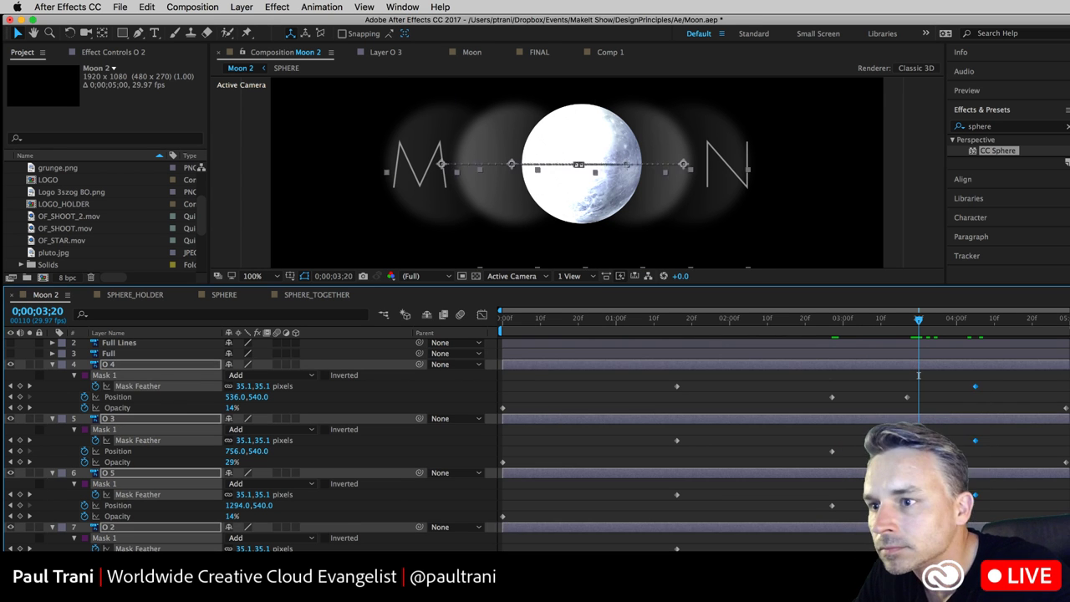
pyautogui.hotkey('alt', 'Left')
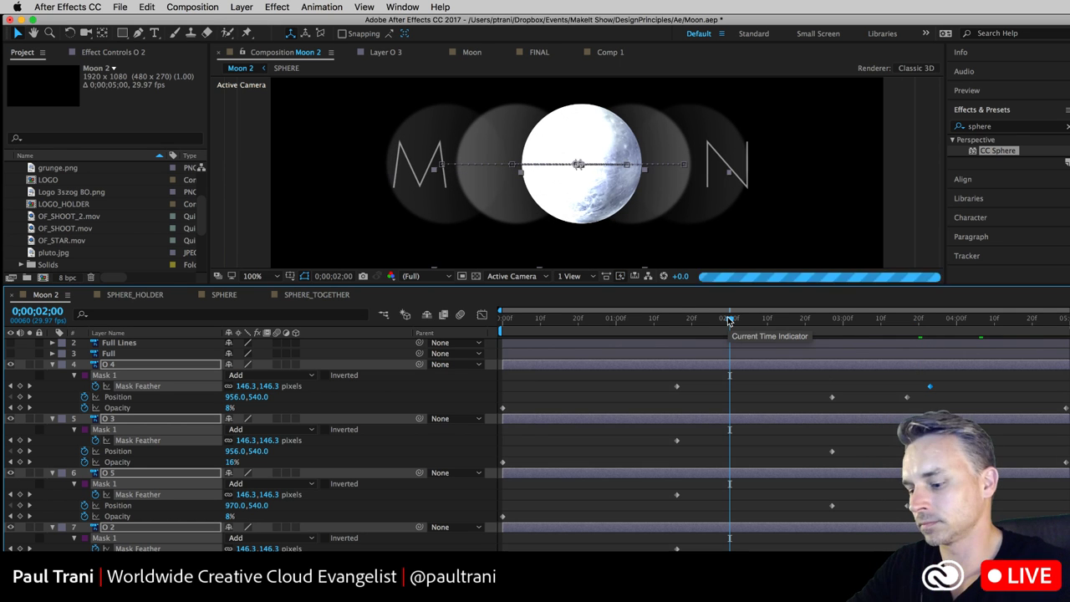
pyautogui.hotkey('ctrl', 'z')
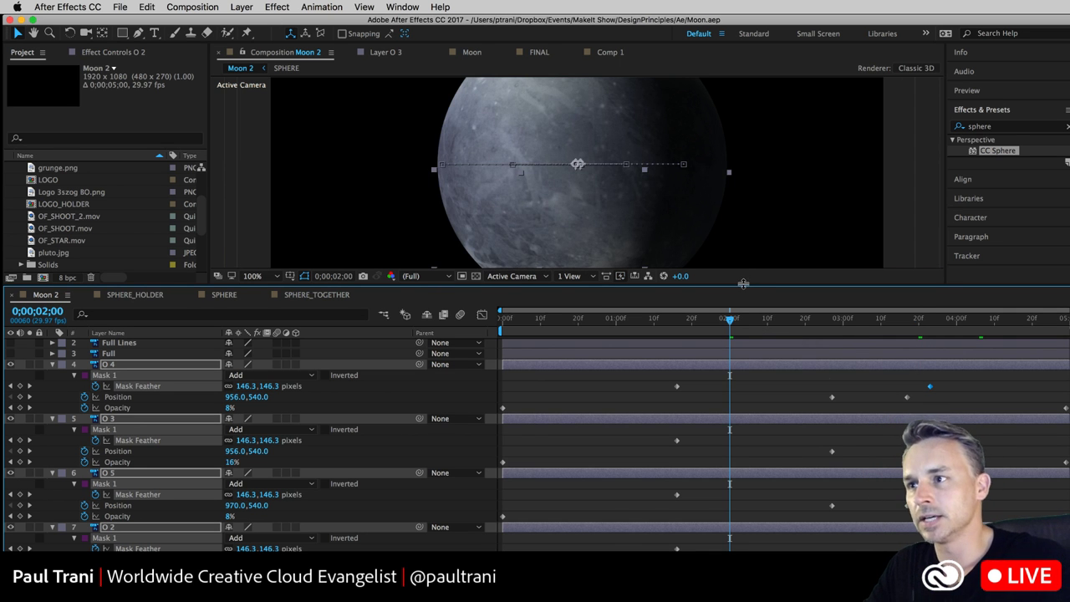
# - Enlarge the composition view and preview the Moon 2 animation from 0;00;00;00 with no layers selected
pyautogui.moveTo(745, 287); pyautogui.dragTo(743, 375)
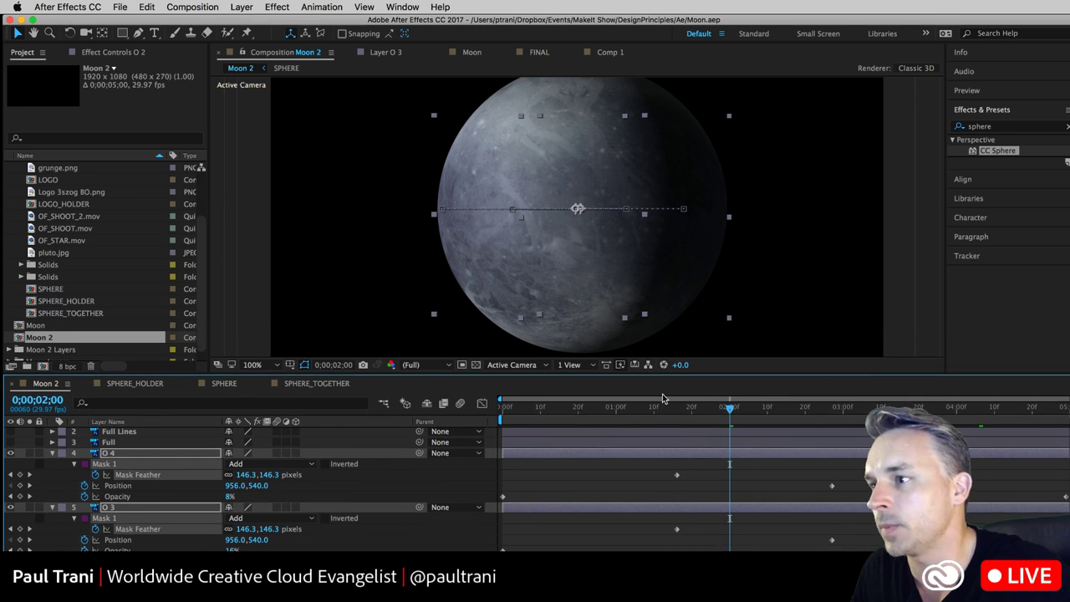
pyautogui.click(531, 494)
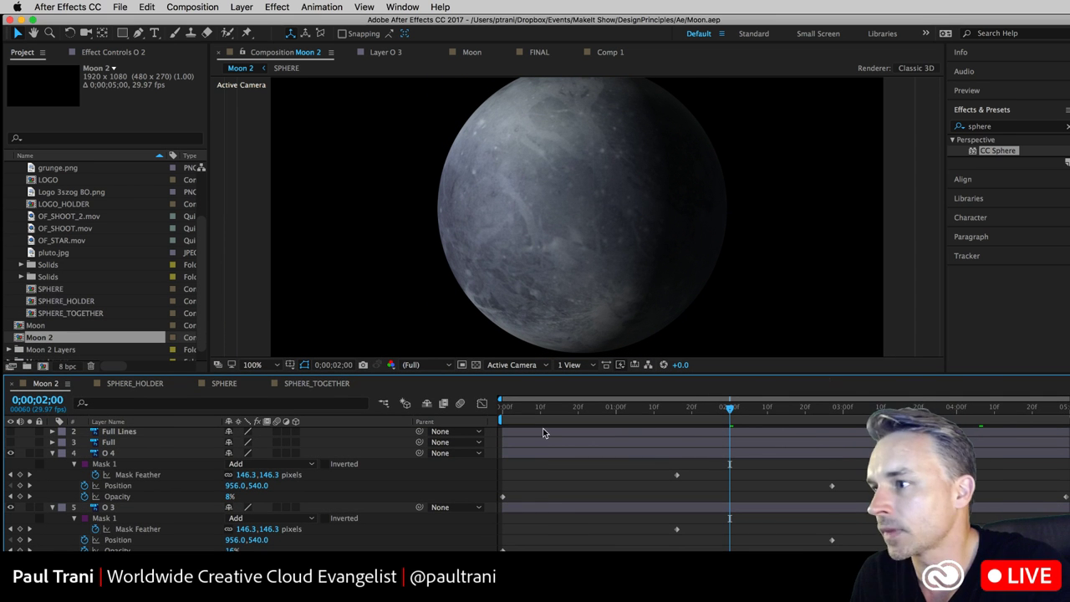
pyautogui.press('Home')
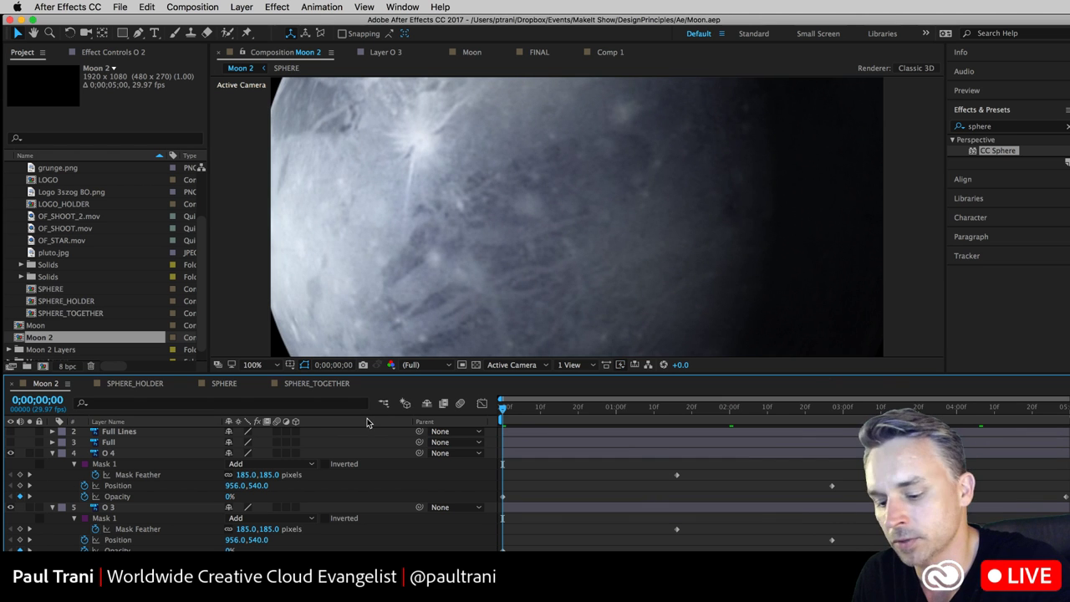
pyautogui.press('space')
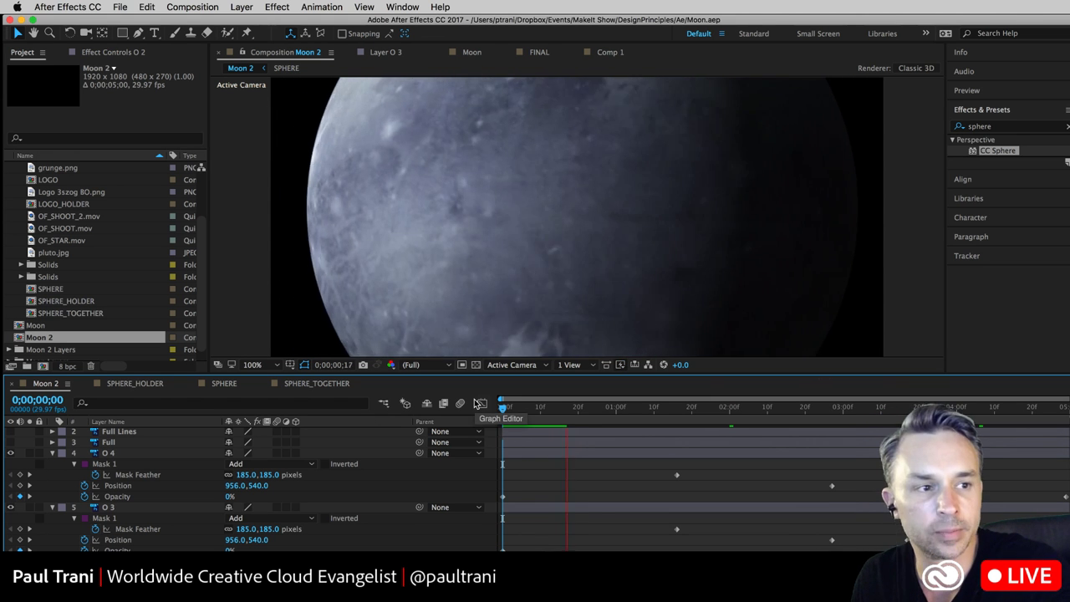